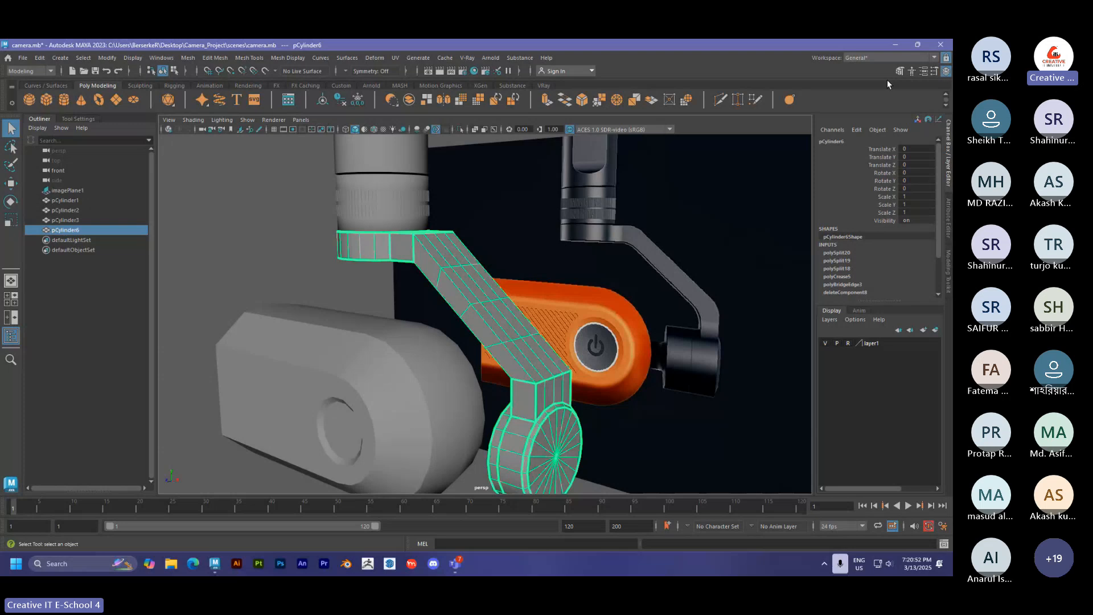
# Open the NewScene reference board from the desktop, return to Maya, and enlarge the image of the orange camera with its two gimbal arms.
pyautogui.click(900, 45)
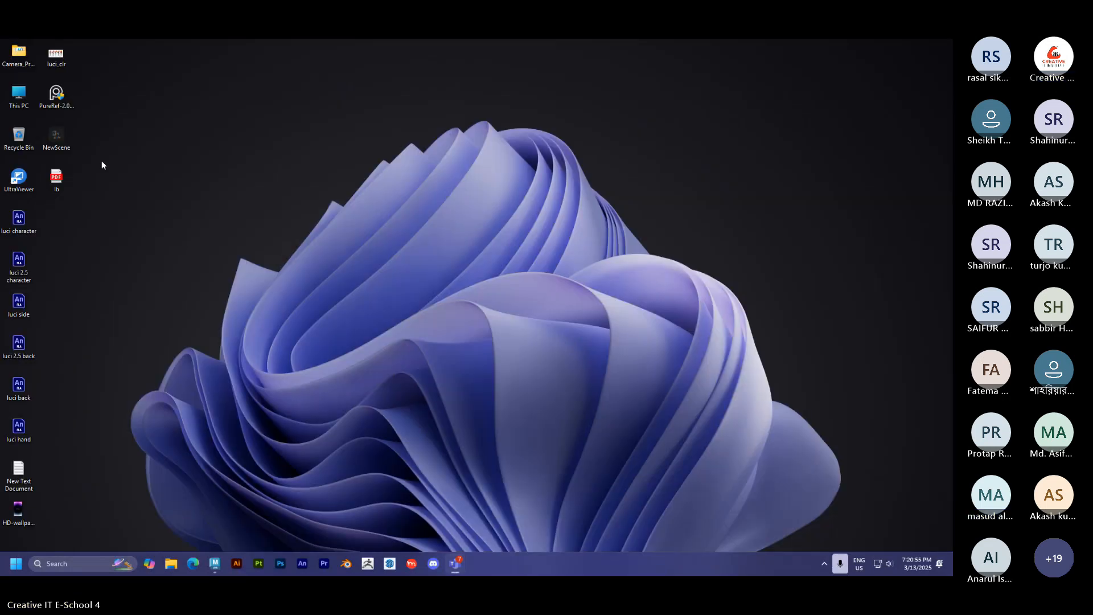
pyautogui.doubleClick(56, 137)
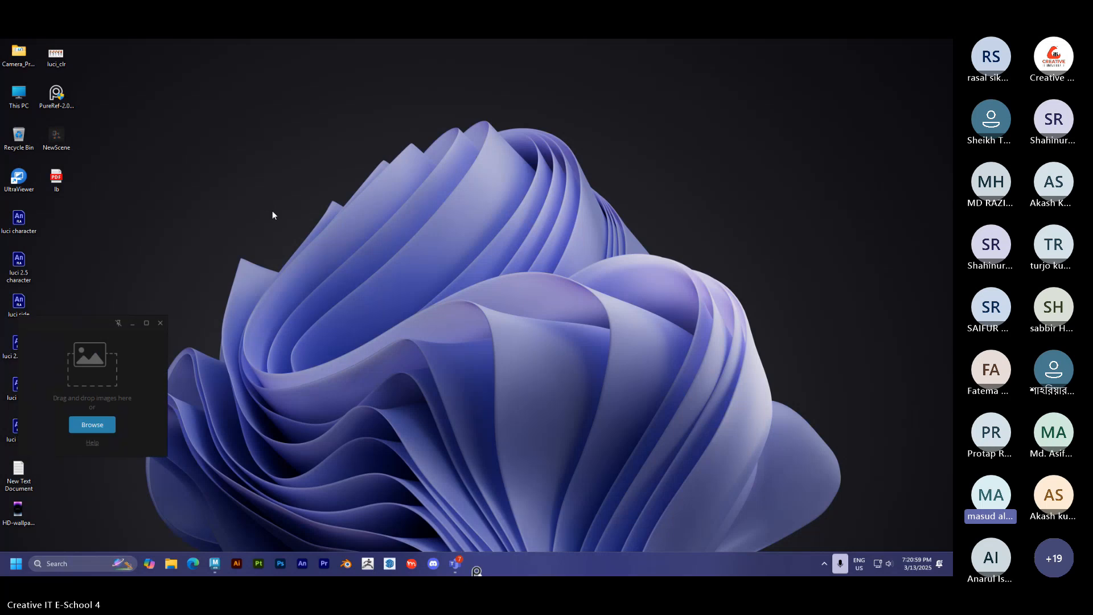
pyautogui.click(214, 563)
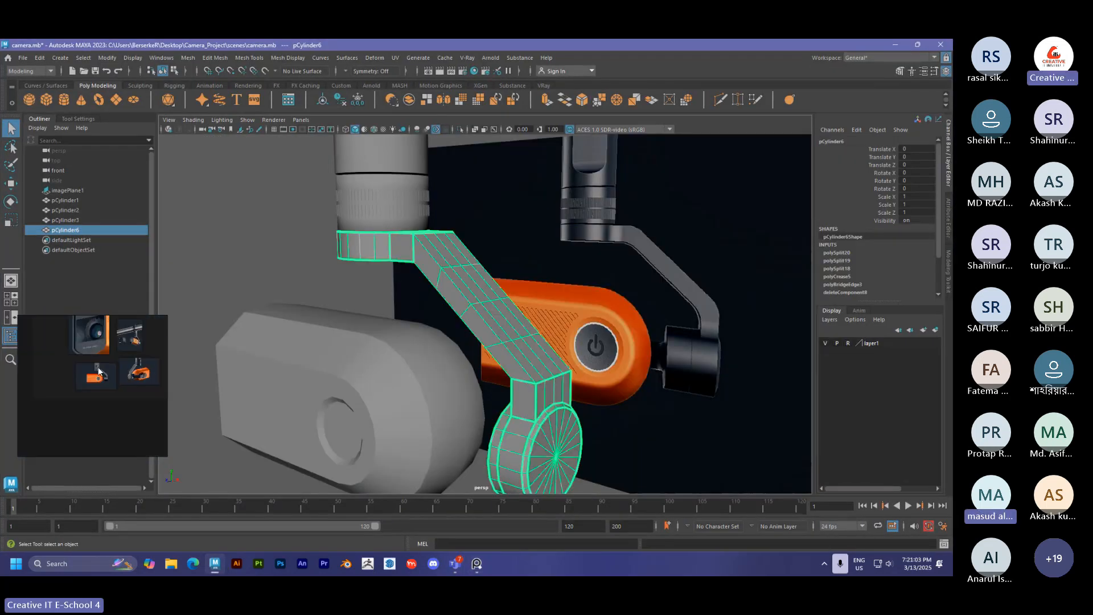
pyautogui.click(139, 375)
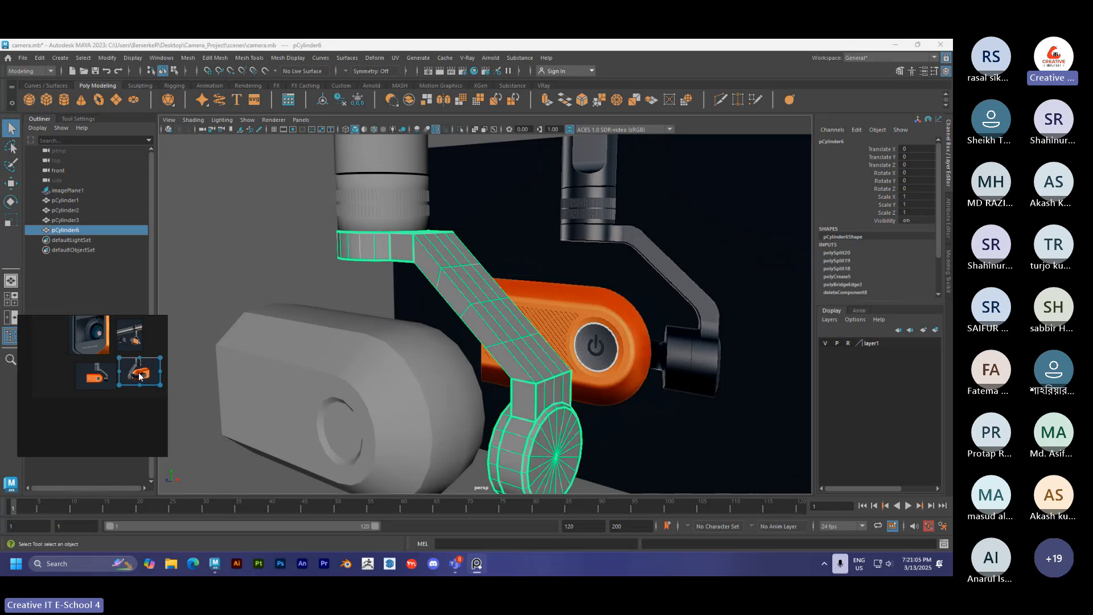
pyautogui.doubleClick(140, 376)
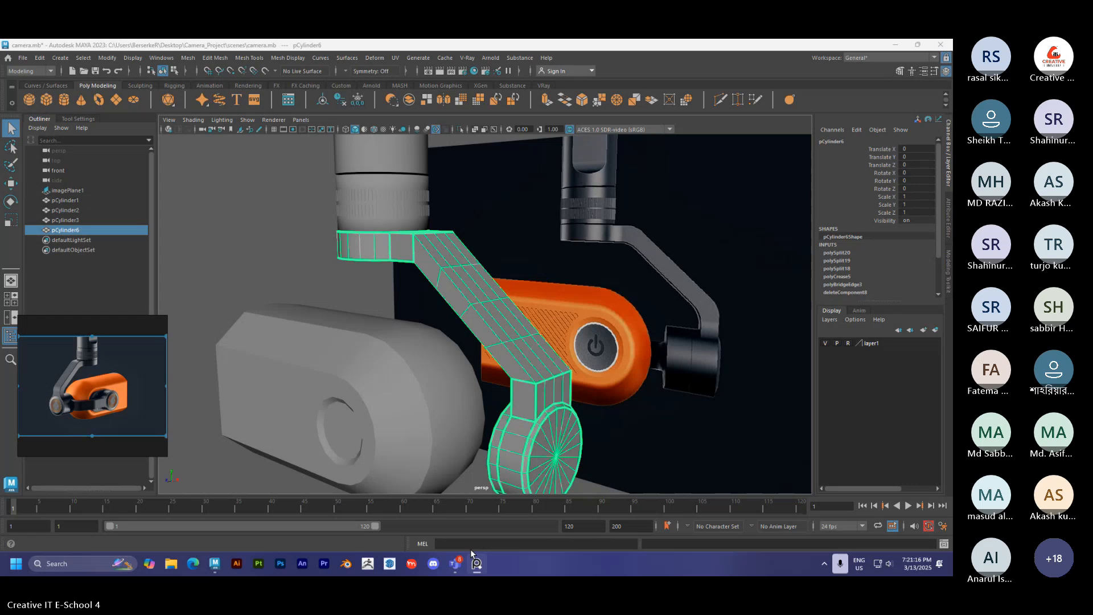
# Switch to the Teams meeting, mute the speaking participant, and return to Maya.
pyautogui.moveTo(460, 567)
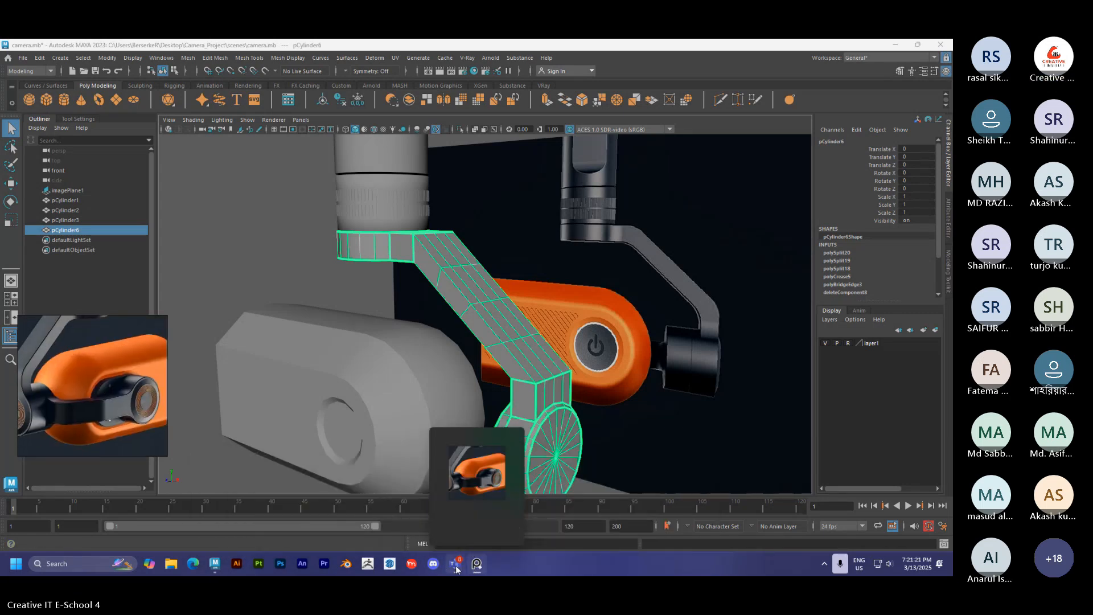
pyautogui.click(420, 507)
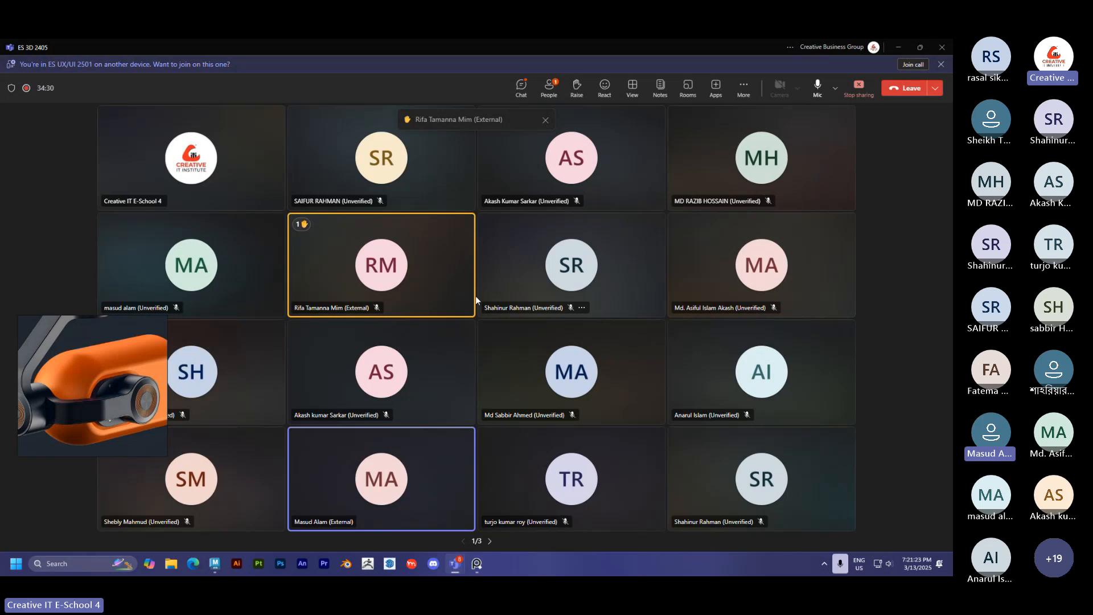
pyautogui.rightClick(420, 477)
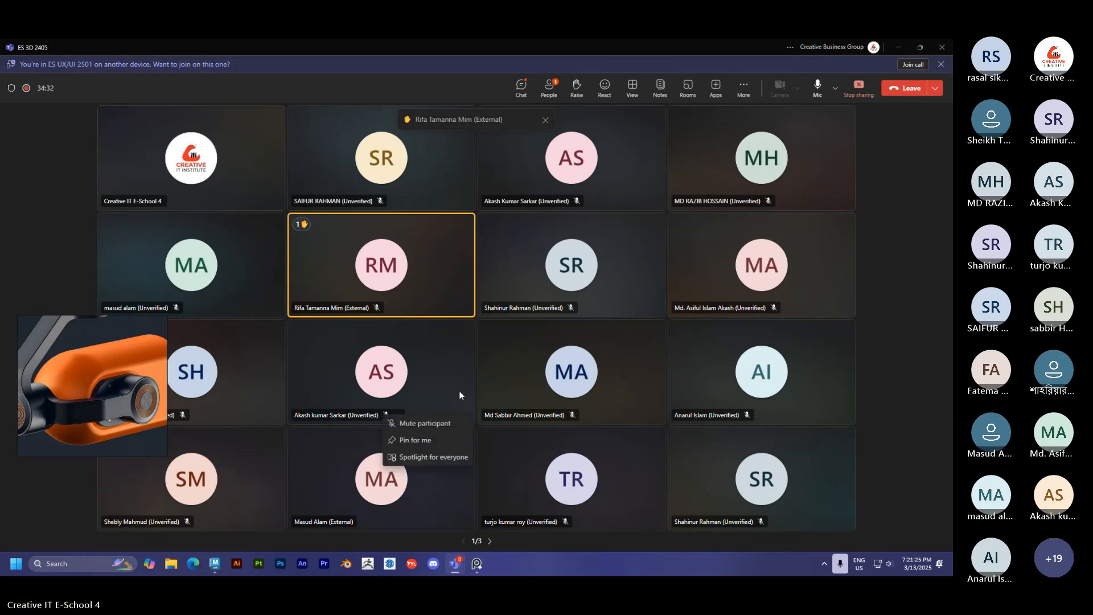
pyautogui.click(421, 426)
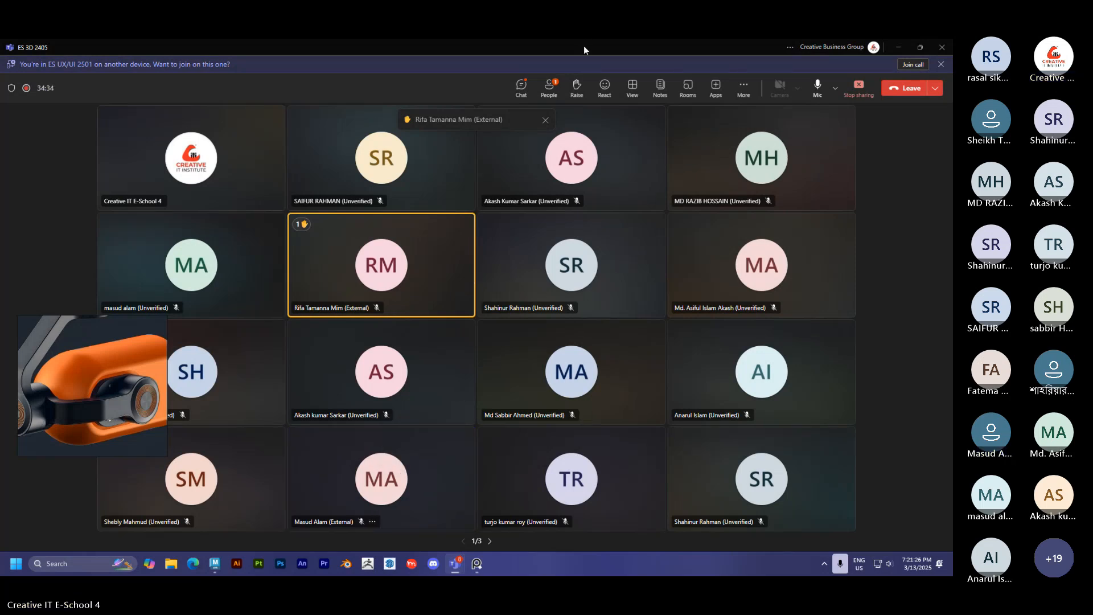
pyautogui.hotkey('alt', 'Tab')
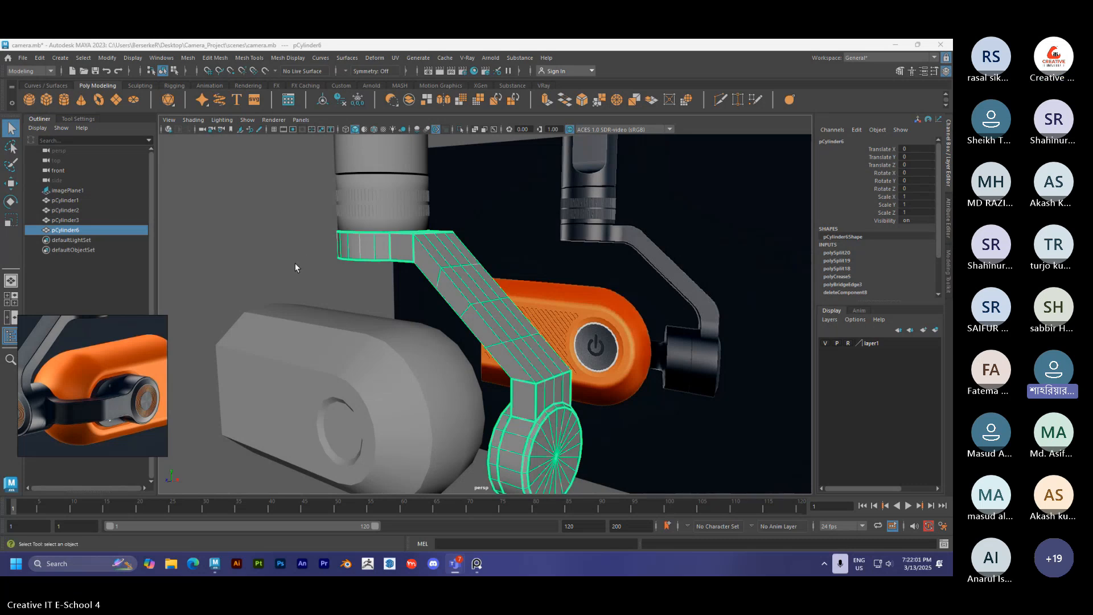
# Examine the modelled angled gimbal arm from several sides and compare its shape and second arm connection with the reference image.
pyautogui.click(269, 256)
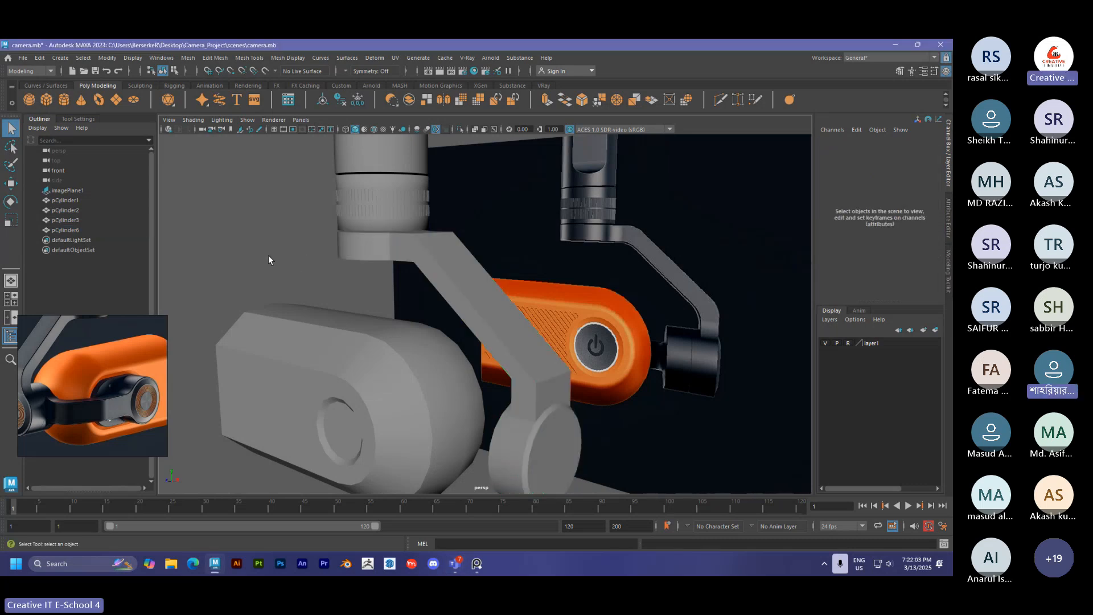
pyautogui.scroll(-3, 268, 255)
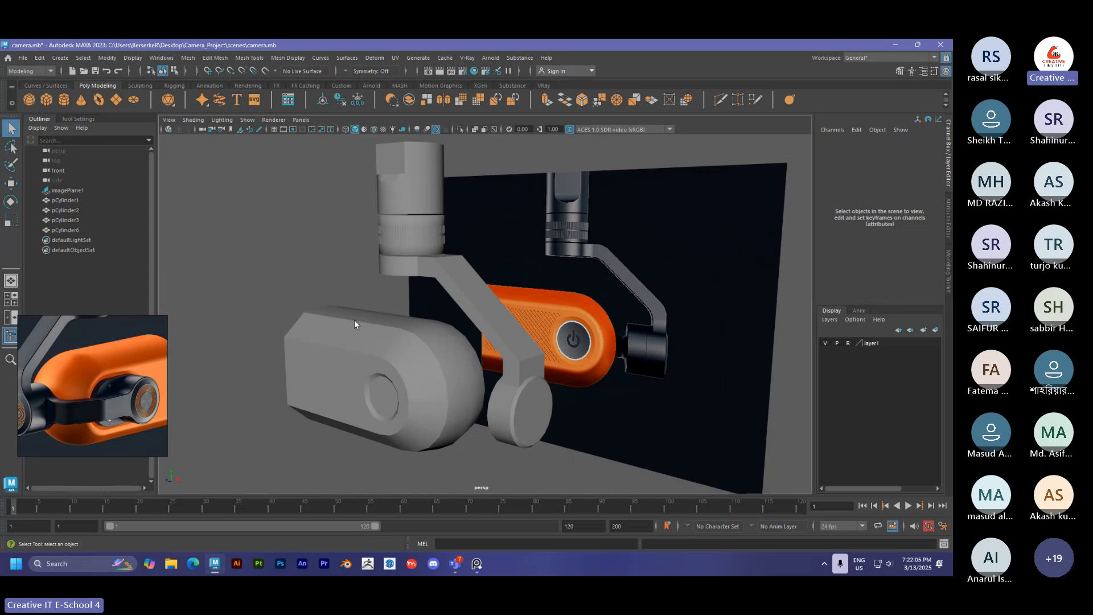
pyautogui.moveTo(354, 319)
pyautogui.keyDown('alt'); pyautogui.mouseDown()
pyautogui.moveTo(400, 327)
pyautogui.moveTo(360, 337)
pyautogui.mouseUp(); pyautogui.keyUp('alt')
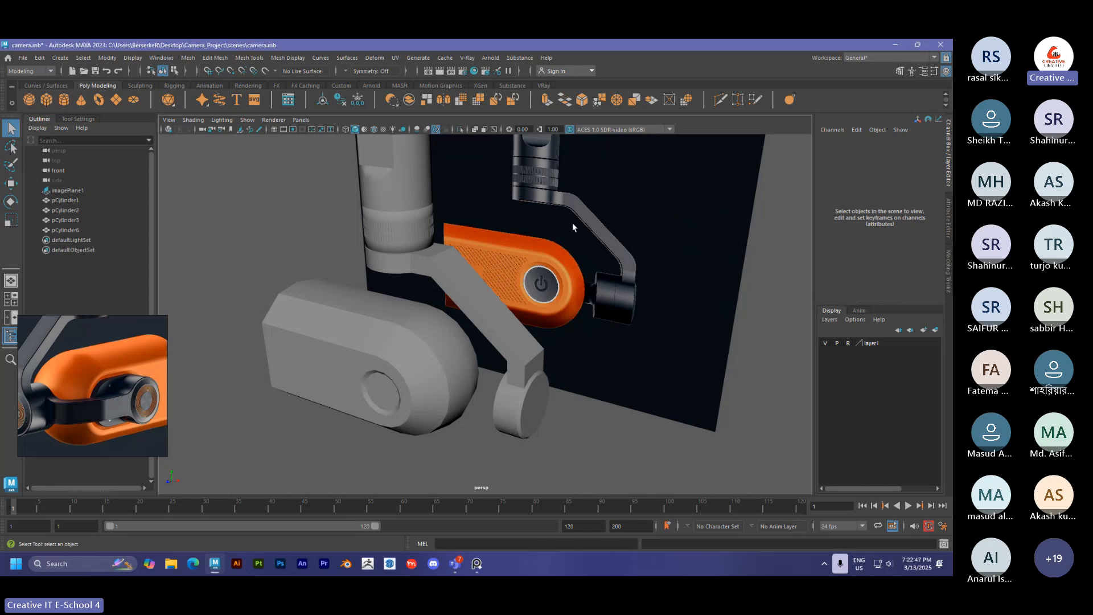
pyautogui.keyDown('alt'); pyautogui.moveTo(530, 357); pyautogui.dragTo(514, 327); pyautogui.keyUp('alt')
pyautogui.click(484, 313)
pyautogui.scroll(2, 487, 327)
pyautogui.scroll(-1, 108, 364)
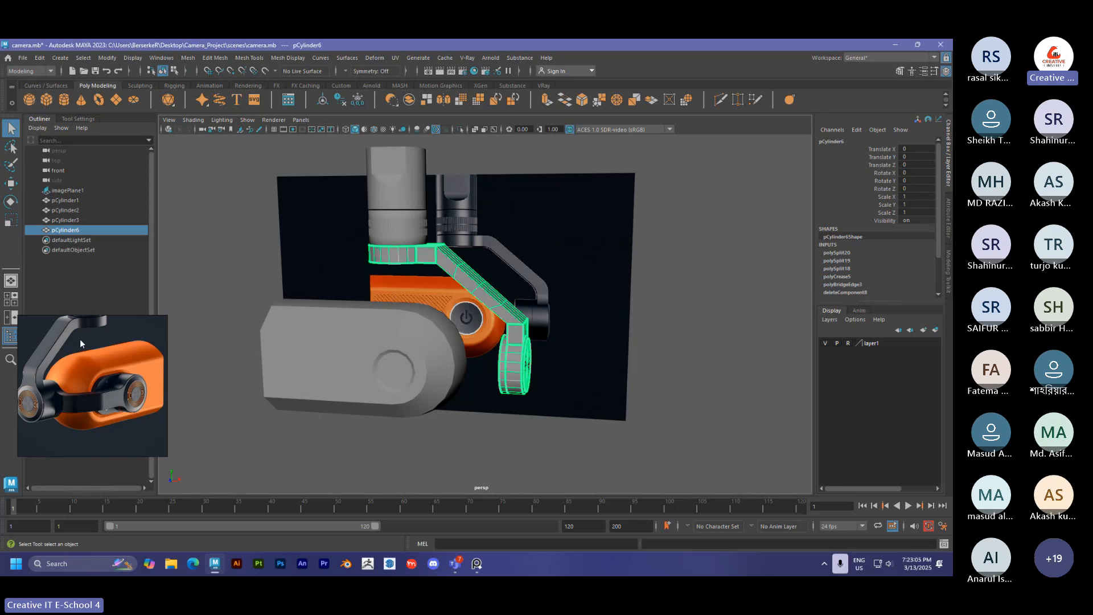
pyautogui.moveTo(86, 328)
pyautogui.scroll(-2, 82, 340)
pyautogui.moveTo(82, 341); pyautogui.dragTo(71, 374, button='middle')
pyautogui.scroll(2, 71, 374)
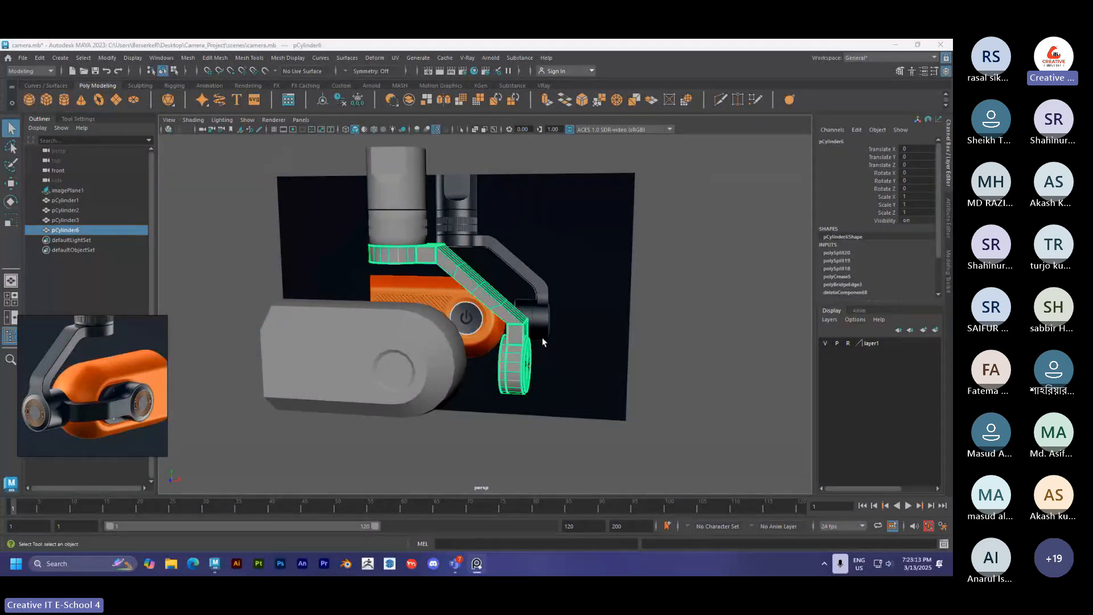
pyautogui.keyDown('alt'); pyautogui.moveTo(514, 320); pyautogui.dragTo(550, 316); pyautogui.keyUp('alt')
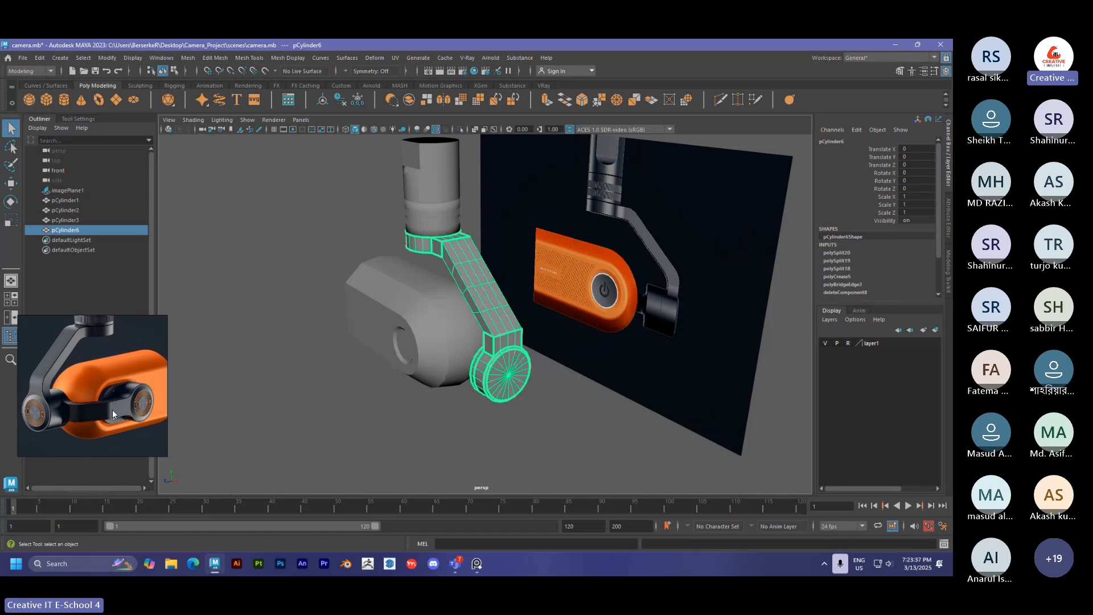
pyautogui.click(367, 355)
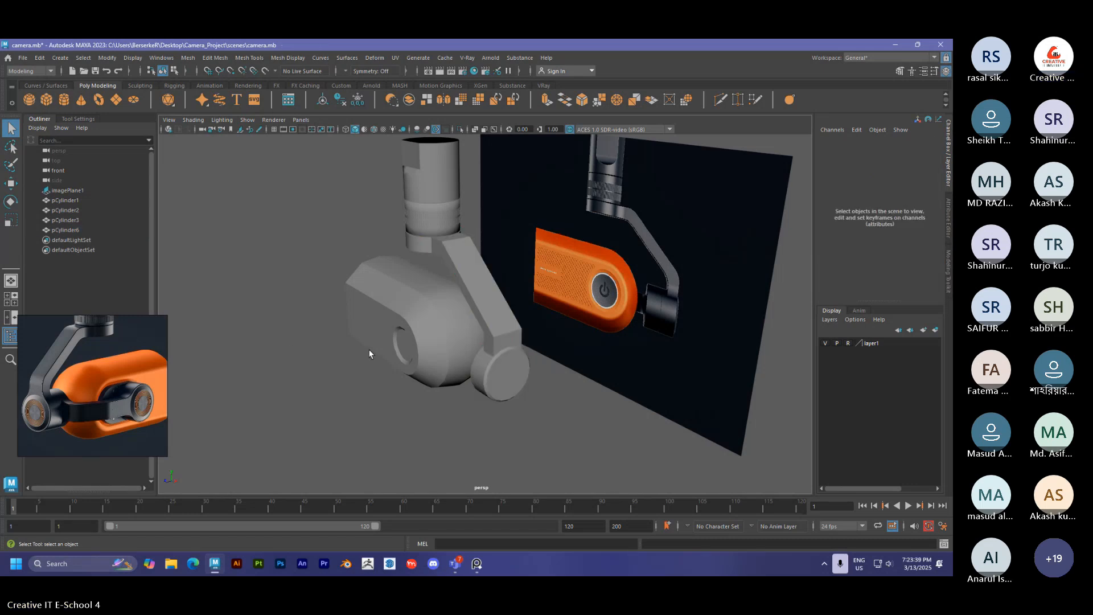
pyautogui.moveTo(356, 362)
pyautogui.keyDown('alt'); pyautogui.mouseDown()
pyautogui.moveTo(288, 361)
pyautogui.moveTo(352, 359)
pyautogui.mouseUp(); pyautogui.keyUp('alt')
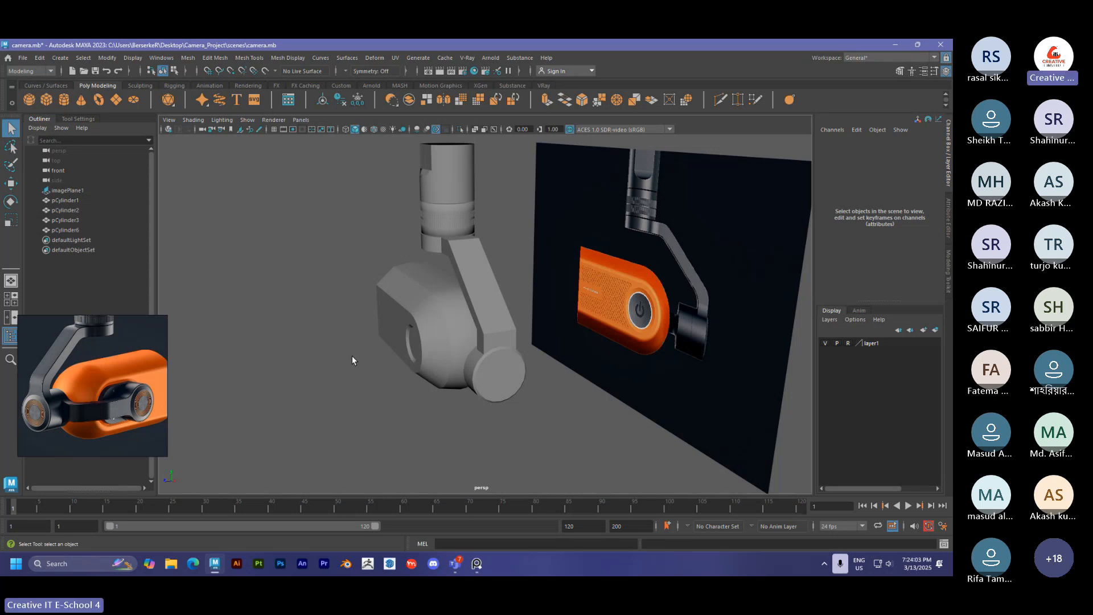
pyautogui.moveTo(490, 323)
pyautogui.mouseDown()
pyautogui.moveTo(459, 336)
pyautogui.moveTo(455, 323)
pyautogui.moveTo(485, 321)
pyautogui.mouseUp()
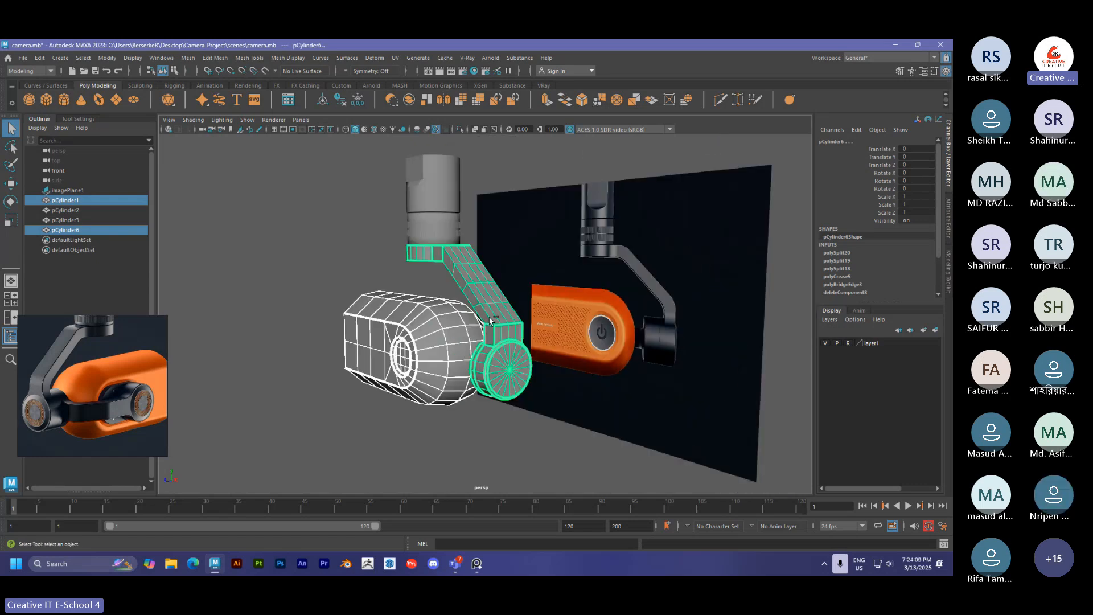
pyautogui.hotkey('ctrl', 'd')
pyautogui.keyDown('alt'); pyautogui.moveTo(489, 321); pyautogui.dragTo(476, 297); pyautogui.keyUp('alt')
pyautogui.press('e')
pyautogui.press('Delete')
# Duplicate the angled gimbal arm and rotate the copy about -91.7° around X so it lies across the camera body.
pyautogui.click(465, 296)
pyautogui.hotkey('ctrl', 'd')
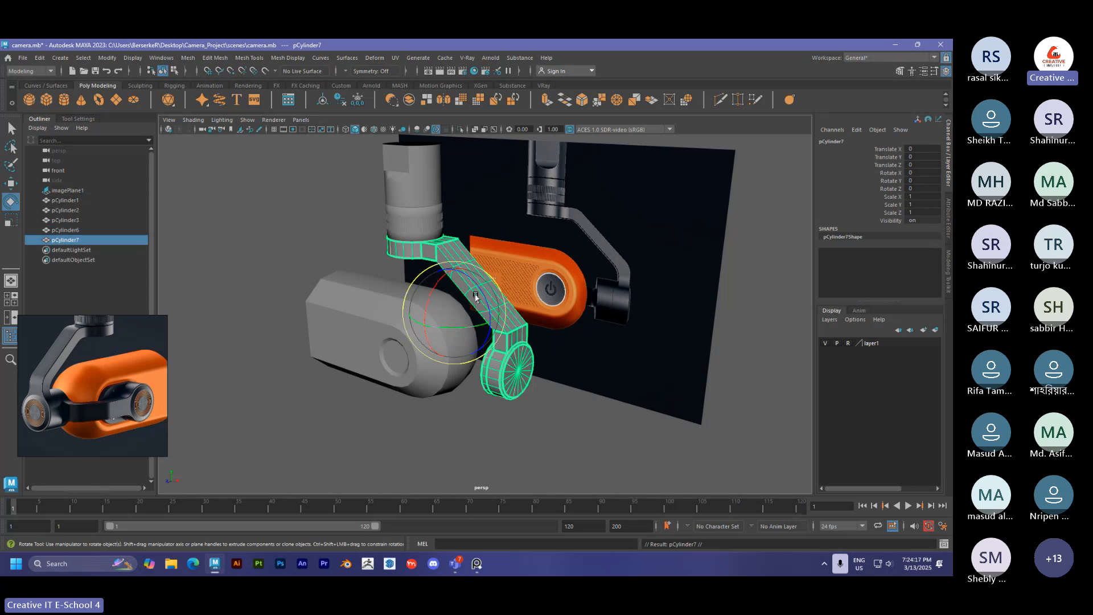
pyautogui.keyDown('alt'); pyautogui.moveTo(432, 325); pyautogui.dragTo(375, 323); pyautogui.keyUp('alt')
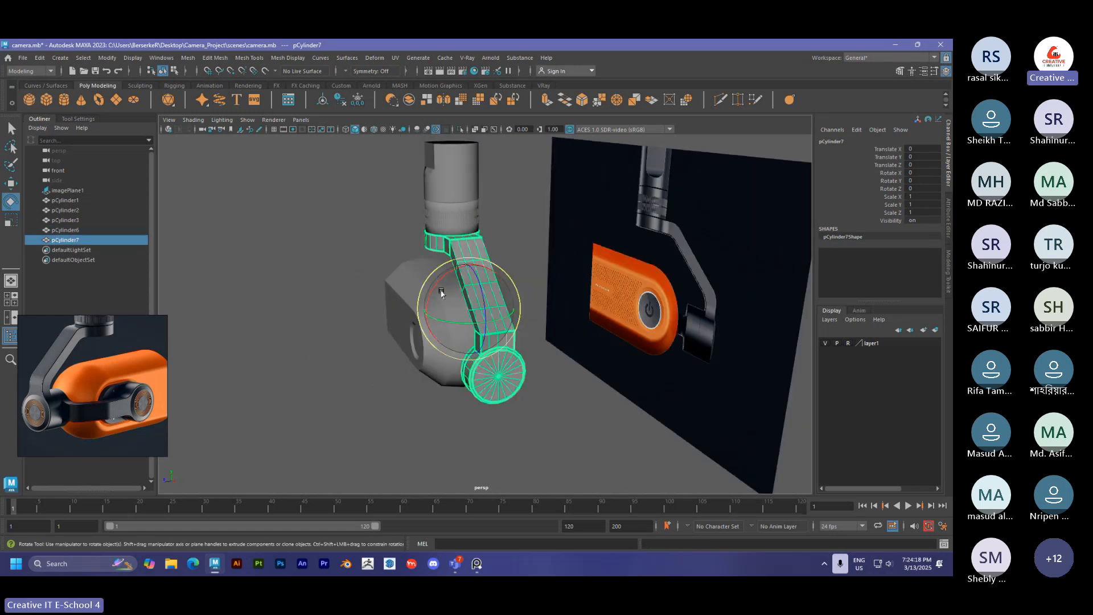
pyautogui.moveTo(437, 289); pyautogui.dragTo(503, 301)
pyautogui.keyDown('alt'); pyautogui.moveTo(484, 296); pyautogui.dragTo(392, 273); pyautogui.keyUp('alt')
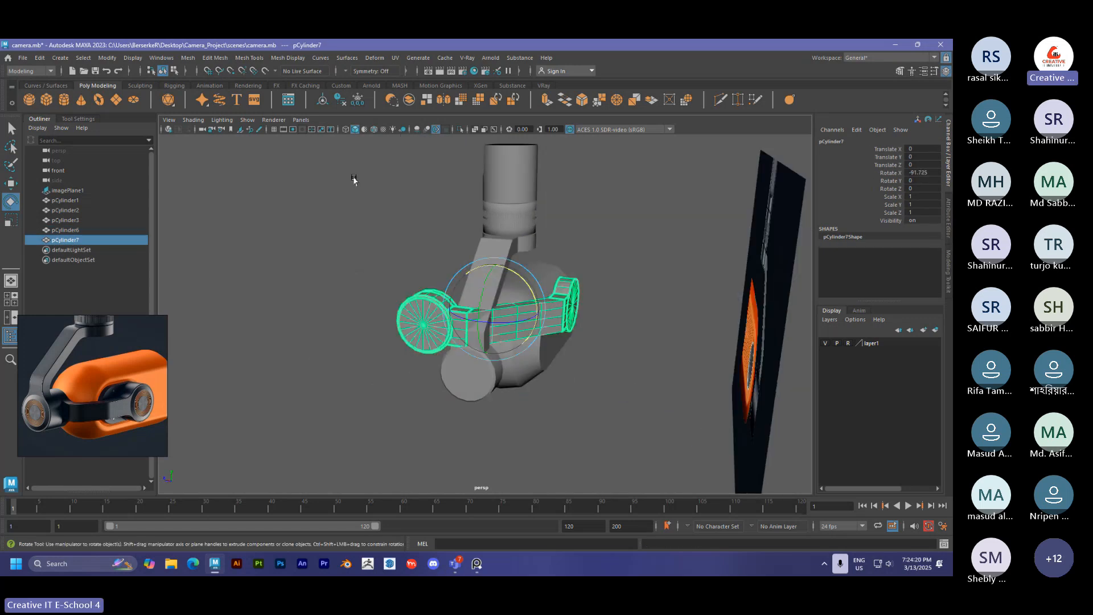
# Show wireframes on the shaded models and move the arm copy behind the original arm's round joint, to about X -1.539, Y -2.951, Z -2.975.
pyautogui.click(373, 130)
pyautogui.keyDown('alt'); pyautogui.moveTo(395, 216); pyautogui.dragTo(349, 239); pyautogui.keyUp('alt')
pyautogui.scroll(4, 399, 267)
pyautogui.press('w')
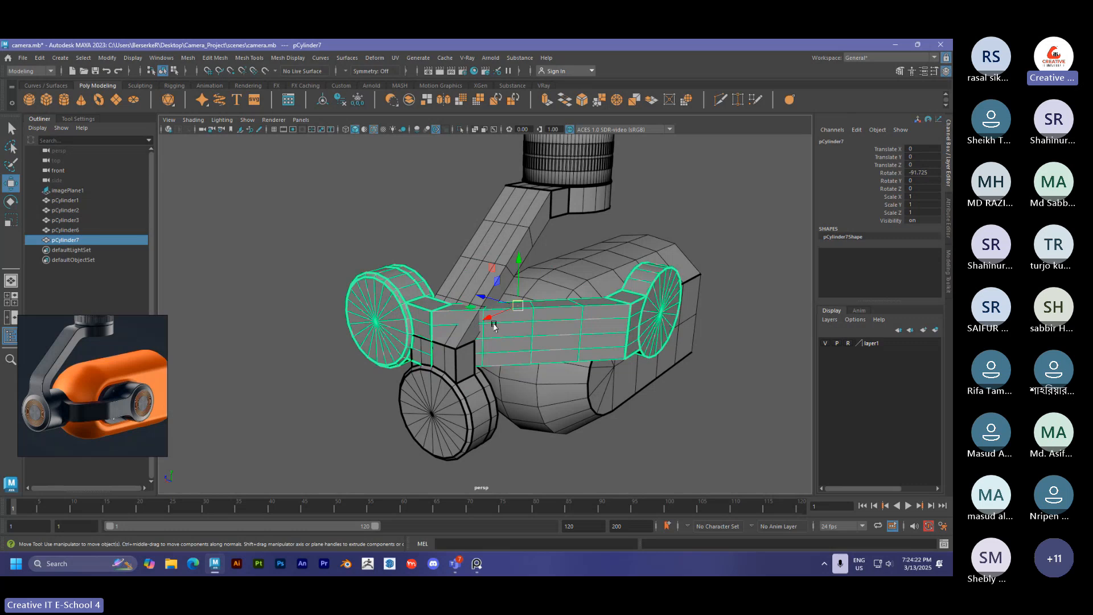
pyautogui.keyDown('alt'); pyautogui.moveTo(493, 320); pyautogui.dragTo(485, 341); pyautogui.keyUp('alt')
pyautogui.moveTo(523, 254); pyautogui.dragTo(525, 300)
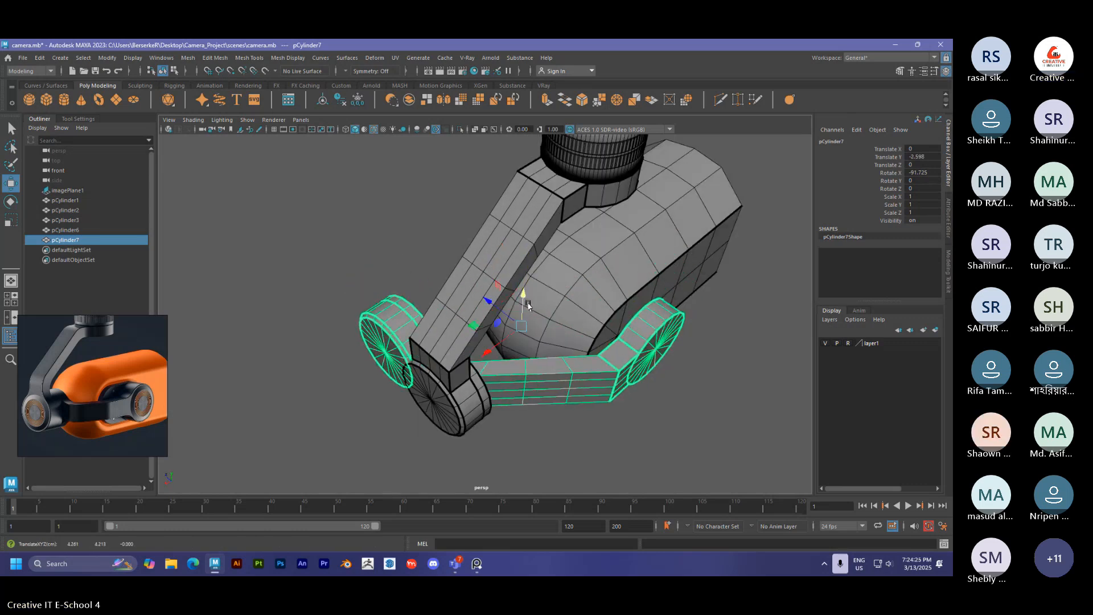
pyautogui.moveTo(499, 335)
pyautogui.mouseDown()
pyautogui.moveTo(507, 317)
pyautogui.moveTo(537, 339)
pyautogui.moveTo(498, 344)
pyautogui.mouseUp()
pyautogui.keyDown('alt'); pyautogui.moveTo(500, 394); pyautogui.dragTo(524, 364); pyautogui.keyUp('alt')
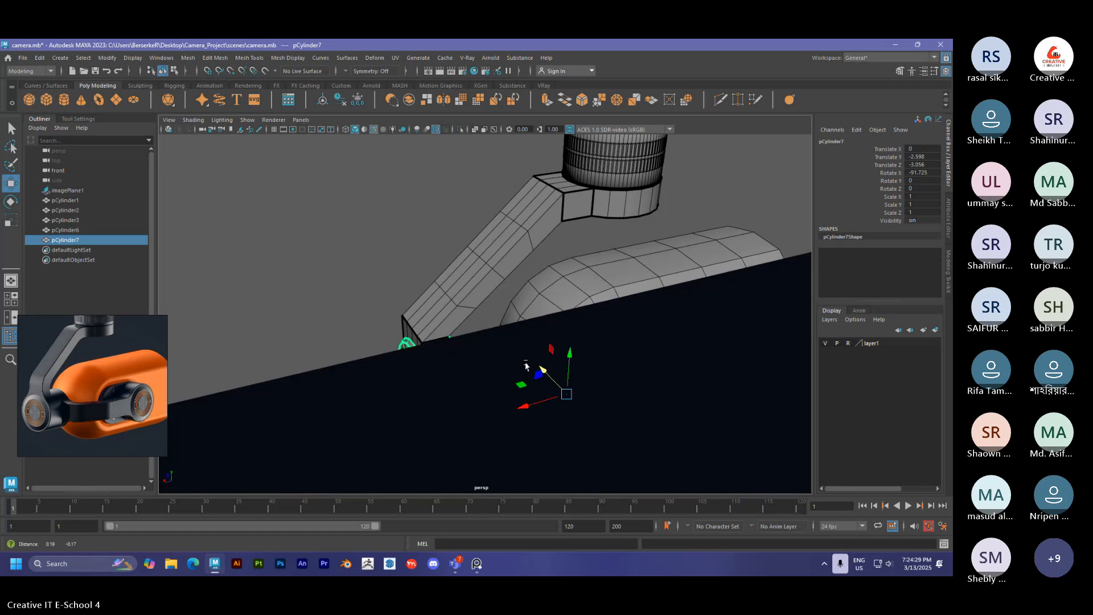
pyautogui.keyDown('alt'); pyautogui.moveTo(525, 364); pyautogui.dragTo(477, 319, button='middle'); pyautogui.keyUp('alt')
pyautogui.keyDown('alt'); pyautogui.moveTo(476, 320); pyautogui.dragTo(532, 360); pyautogui.keyUp('alt')
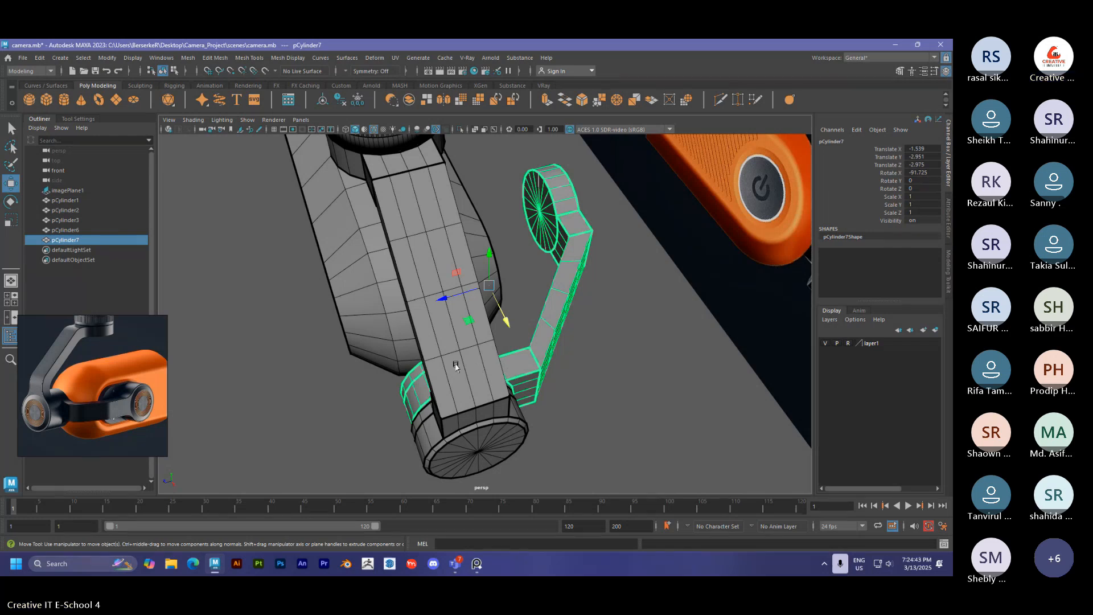
pyautogui.keyDown('alt'); pyautogui.moveTo(419, 360); pyautogui.dragTo(555, 335); pyautogui.keyUp('alt')
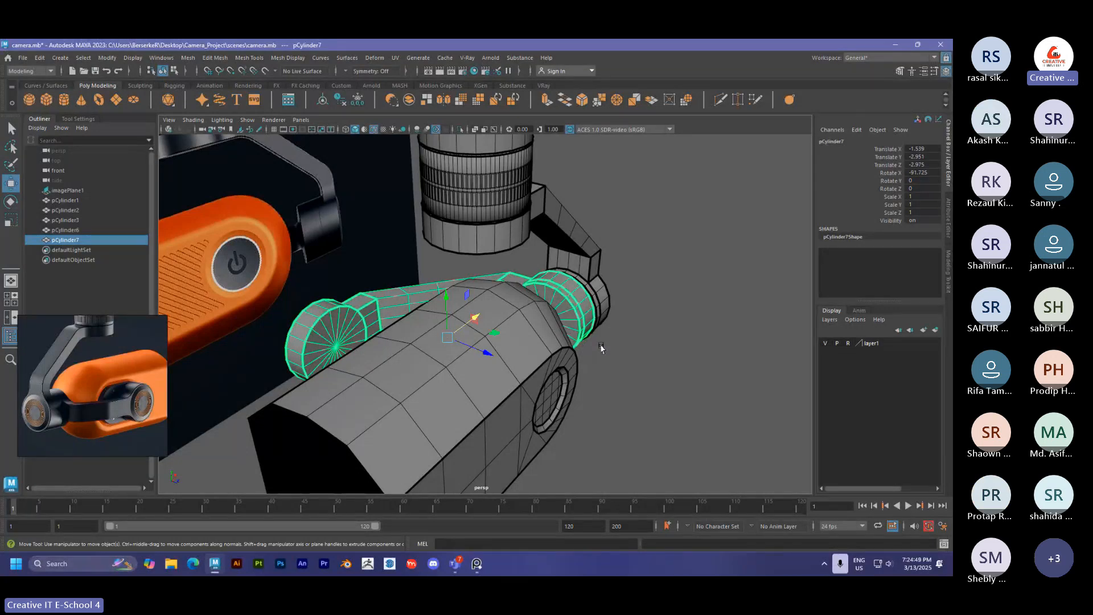
pyautogui.keyDown('alt'); pyautogui.moveTo(598, 347); pyautogui.dragTo(521, 440); pyautogui.keyUp('alt')
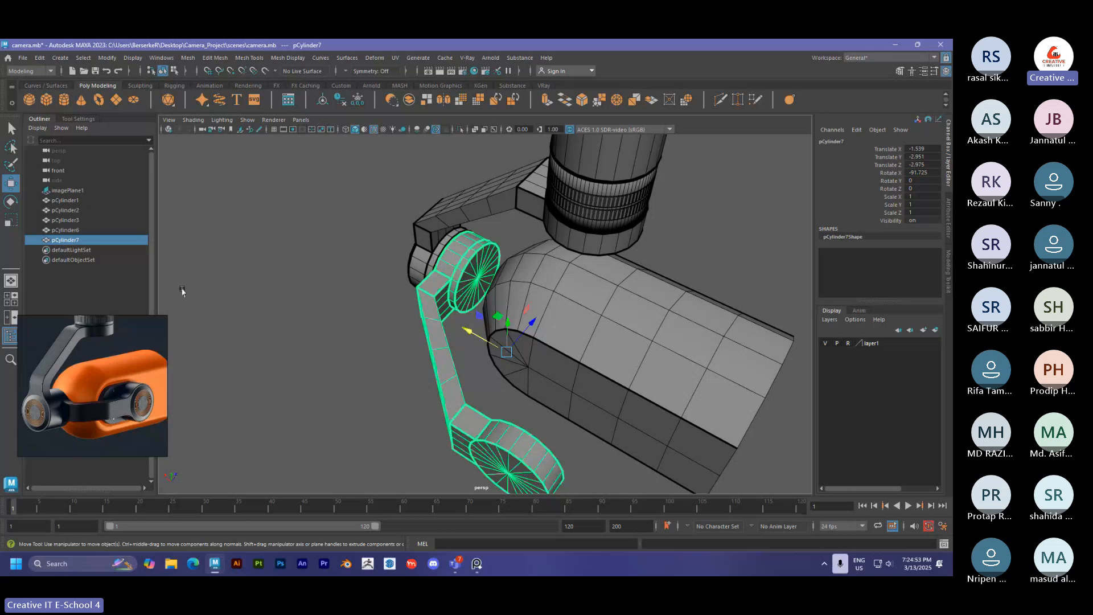
# Enlarge the round joint in the front-view reference image and rotate the arm copy to about X -474.6, Y 93.1, Z -202.8.
pyautogui.click(94, 374)
pyautogui.scroll(-2, 94, 374)
pyautogui.scroll(6, 94, 374)
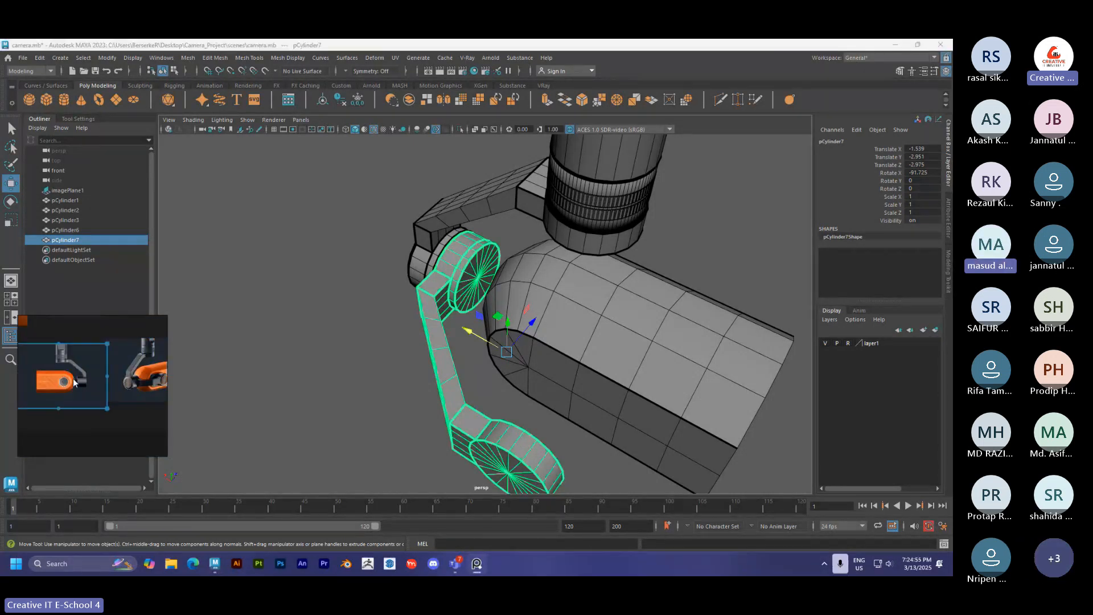
pyautogui.scroll(1, 89, 380)
pyautogui.keyDown('alt'); pyautogui.moveTo(361, 357); pyautogui.dragTo(712, 307); pyautogui.keyUp('alt')
pyautogui.press('e')
pyautogui.press('w')
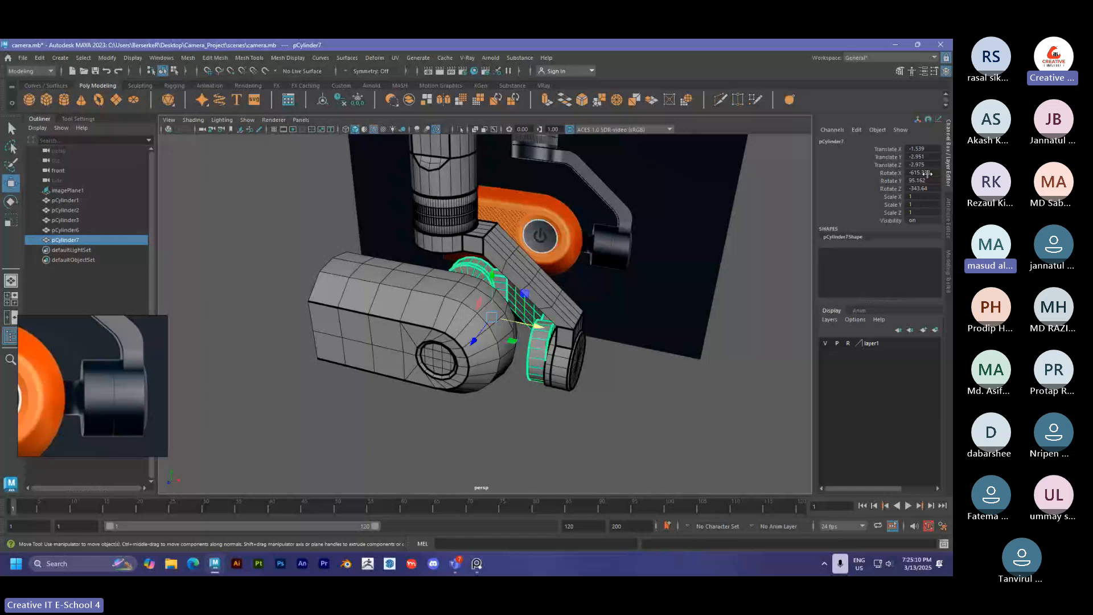
pyautogui.keyDown('alt'); pyautogui.moveTo(637, 339); pyautogui.dragTo(518, 333); pyautogui.keyUp('alt')
pyautogui.press('e')
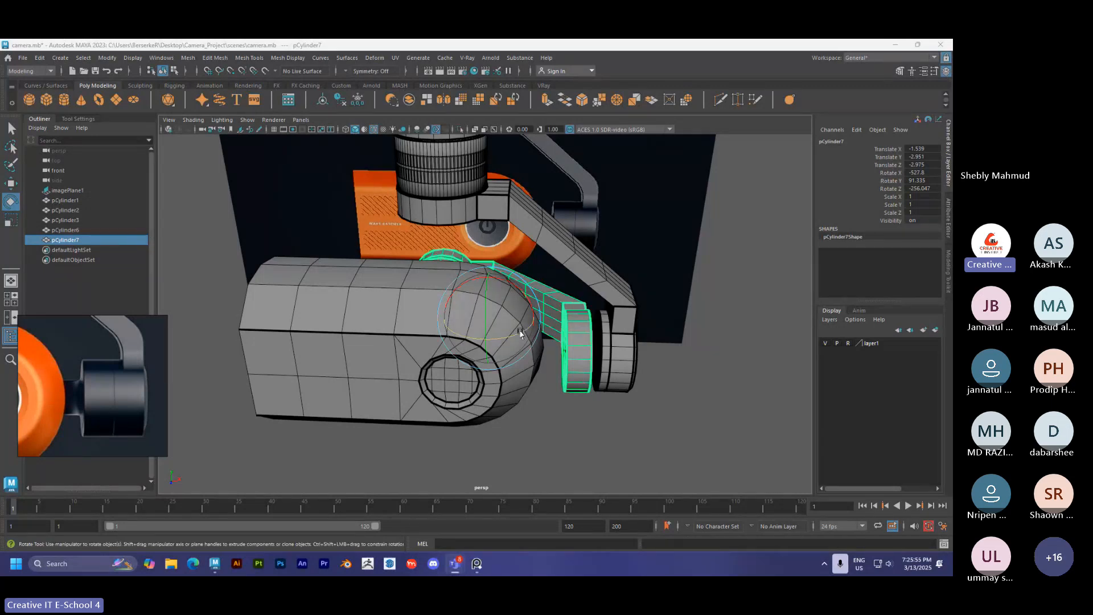
pyautogui.moveTo(532, 346); pyautogui.dragTo(518, 333)
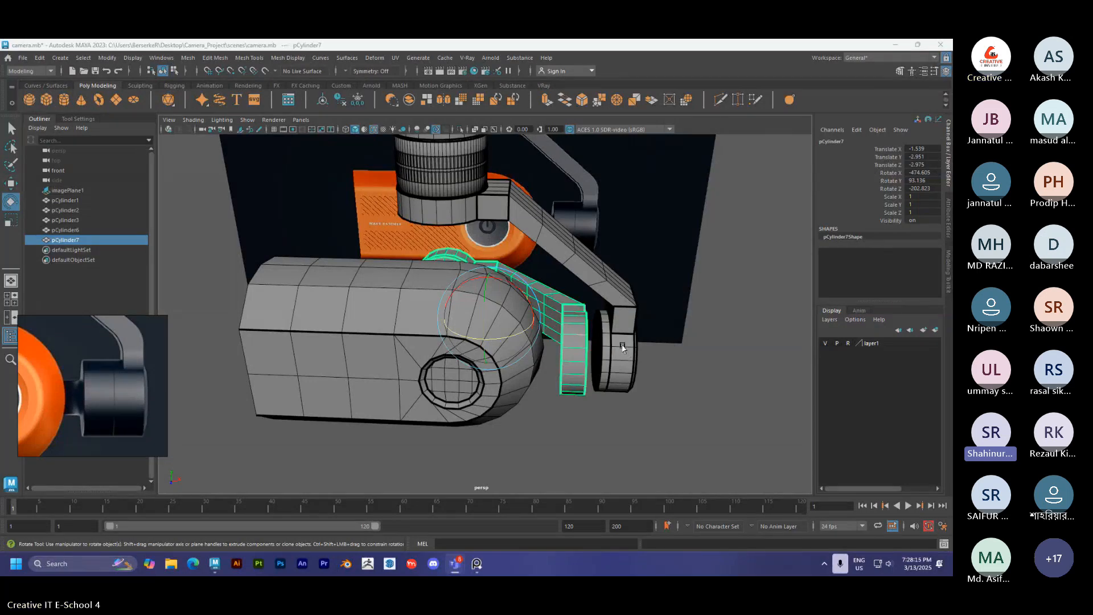
# Move the arm copy to Translate X -1.054, refine its rotation to about -489.9, 92.0, -218.1, and compare it with the reference in front view.
pyautogui.keyDown('alt'); pyautogui.moveTo(585, 350); pyautogui.dragTo(496, 334); pyautogui.keyUp('alt')
pyautogui.press('w')
pyautogui.press('e')
pyautogui.press('w')
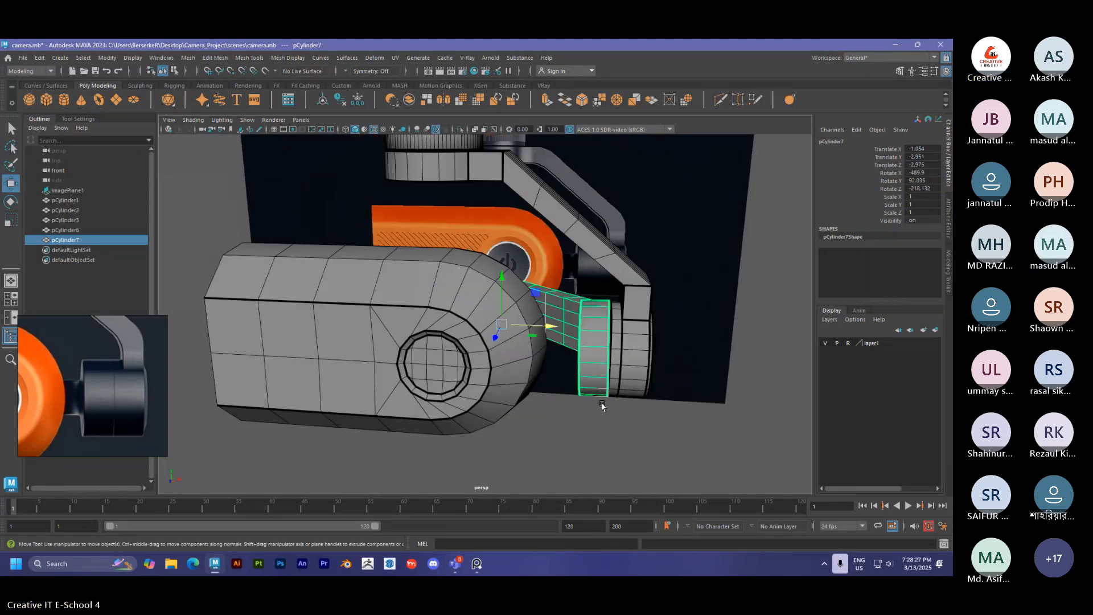
pyautogui.press('space')
pyautogui.press('space')
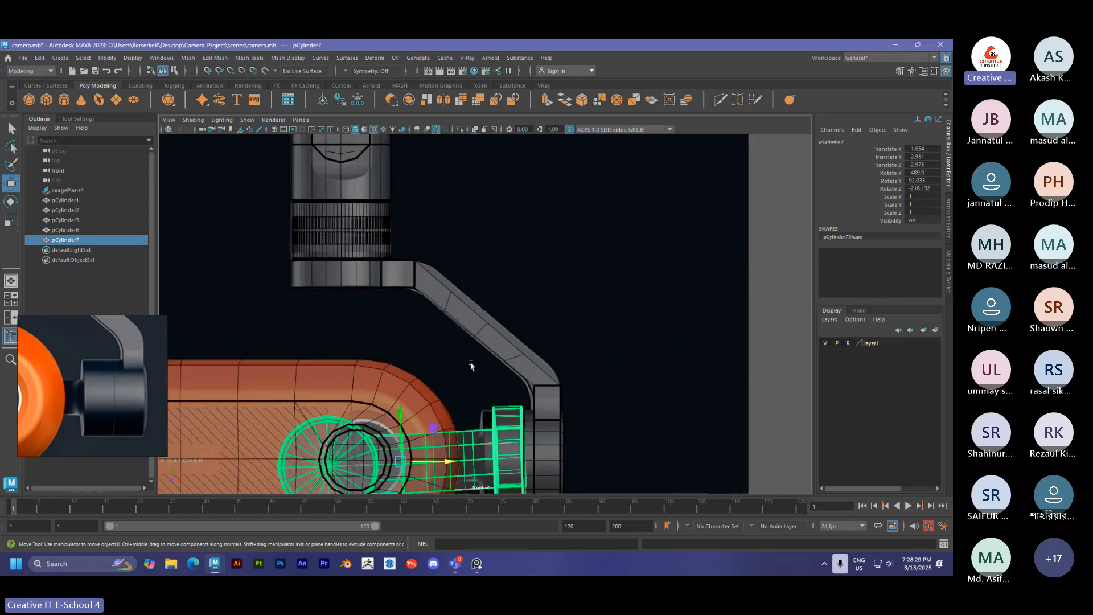
pyautogui.scroll(-3, 473, 367)
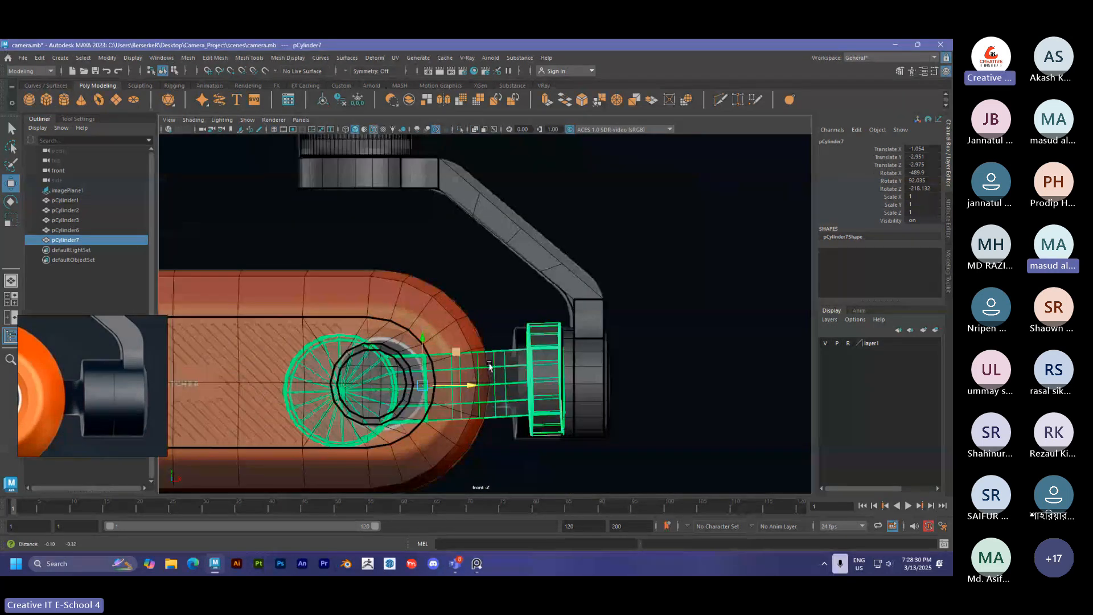
# Refine the arm copy's X rotation to about -487.8 and move it to Translate X -1.172 in front view.
pyautogui.press('e')
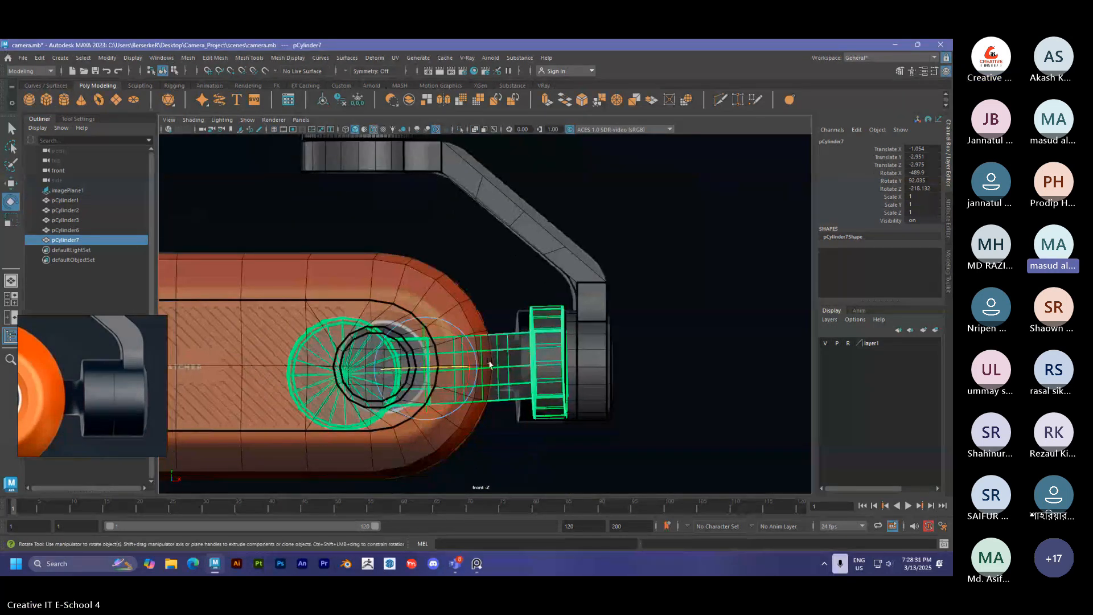
pyautogui.moveTo(459, 383); pyautogui.dragTo(460, 369)
pyautogui.press('w')
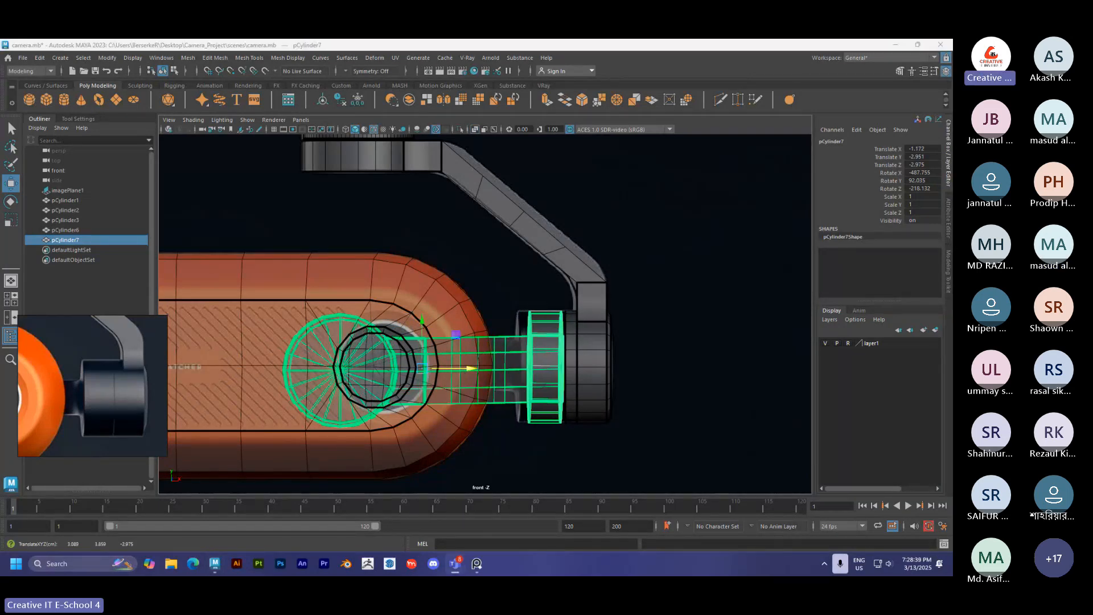
pyautogui.click(653, 338)
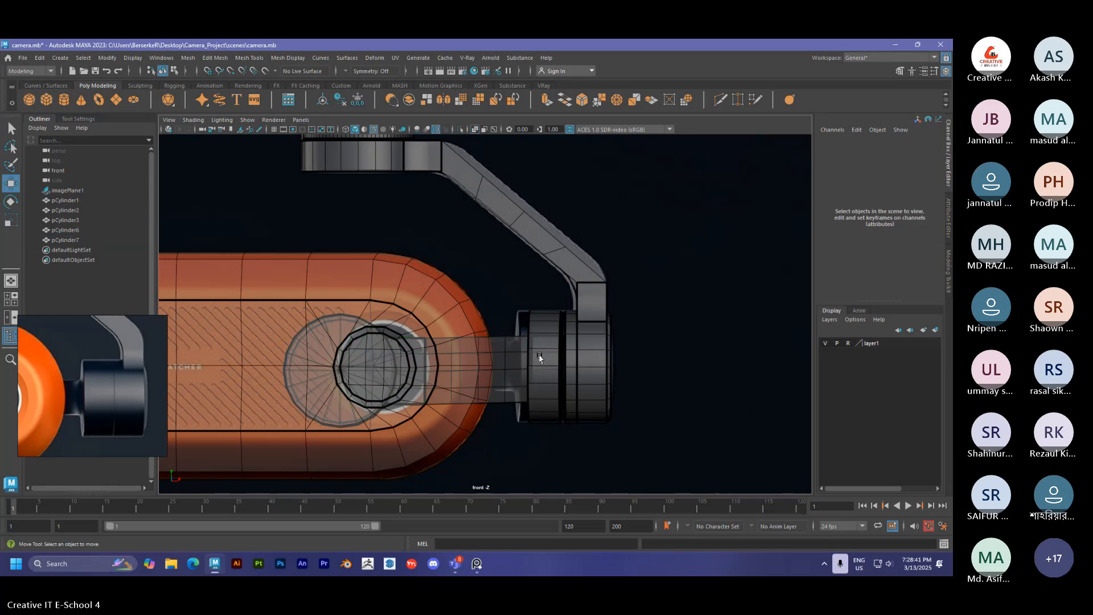
# In perspective view, move the arm copy to Translate Z -3.273 and rotate it to about -547.0, 91.3, -277.4.
pyautogui.click(539, 357)
pyautogui.press('space')
pyautogui.press('space')
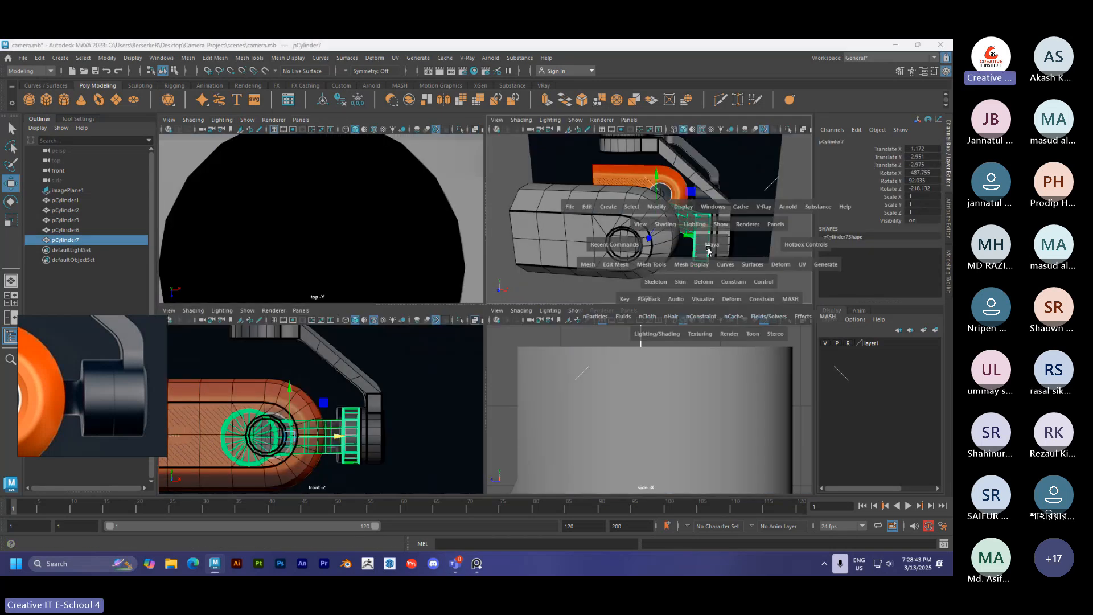
pyautogui.keyDown('alt'); pyautogui.moveTo(708, 250); pyautogui.dragTo(473, 332); pyautogui.keyUp('alt')
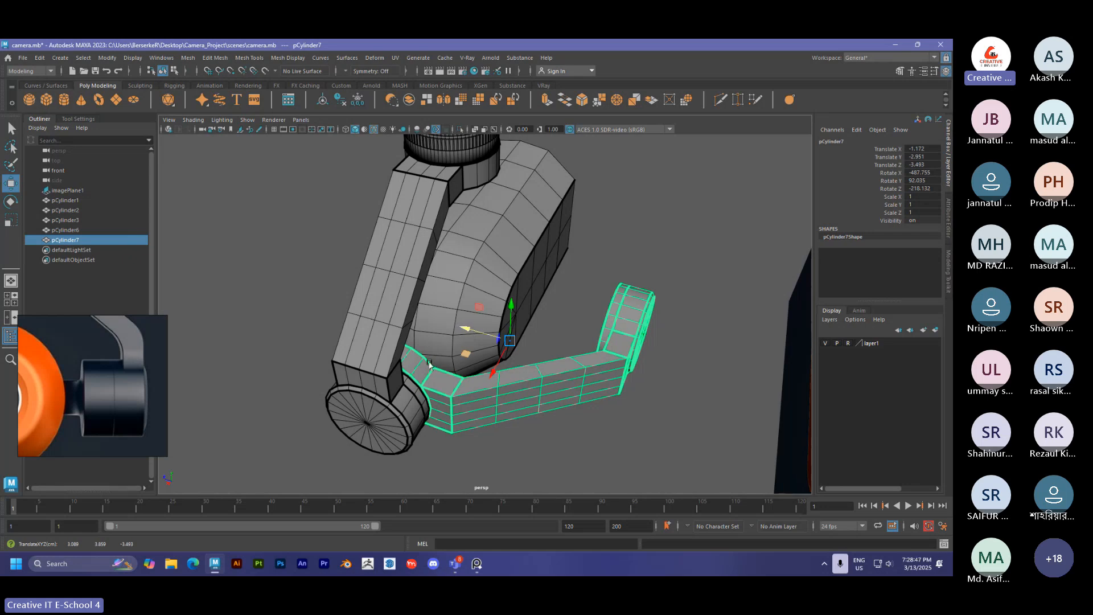
pyautogui.keyDown('alt'); pyautogui.moveTo(436, 372); pyautogui.dragTo(512, 298); pyautogui.keyUp('alt')
pyautogui.press('e')
pyautogui.press('w')
pyautogui.click(525, 303)
pyautogui.click(533, 342)
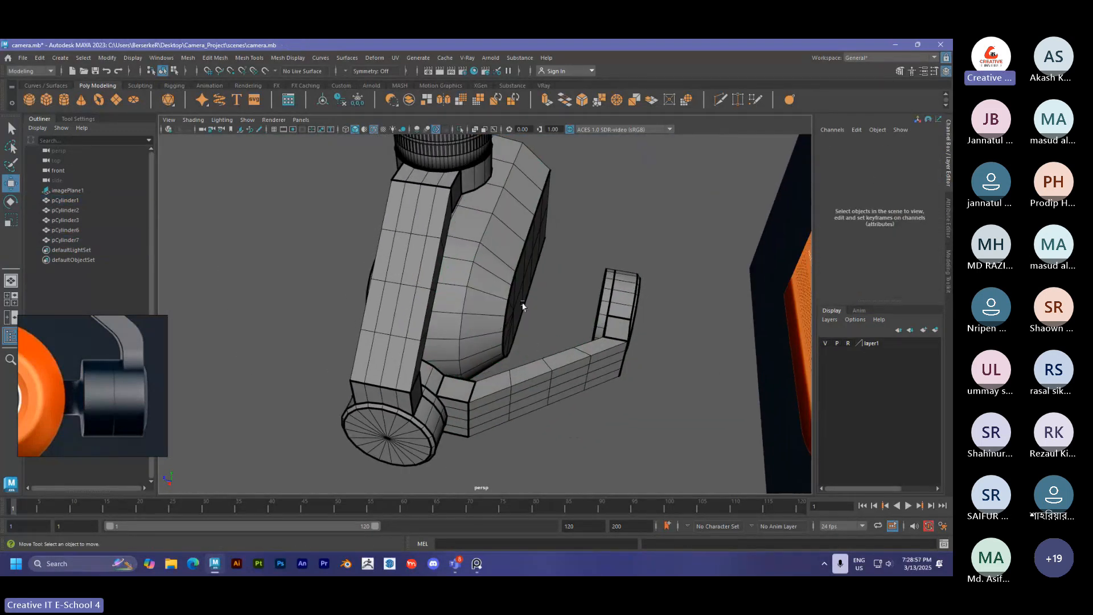
# Enlarge the reference image showing both gimbal arms beside the orange camera body and compare it with the model.
pyautogui.scroll(-10, 127, 399)
pyautogui.scroll(-2, 122, 399)
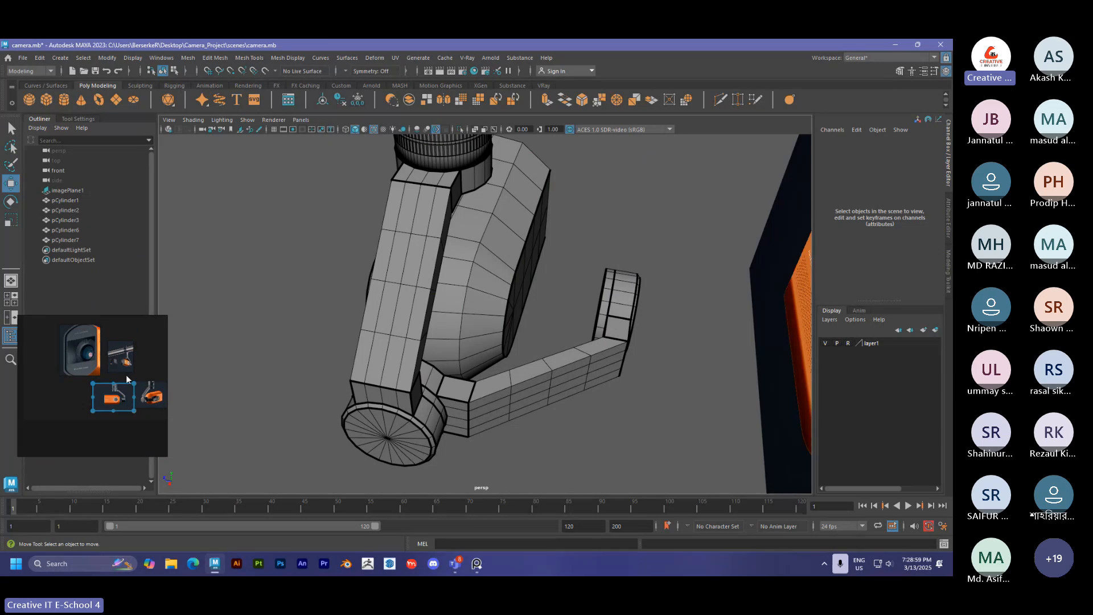
pyautogui.doubleClick(151, 400)
pyautogui.scroll(3, 111, 395)
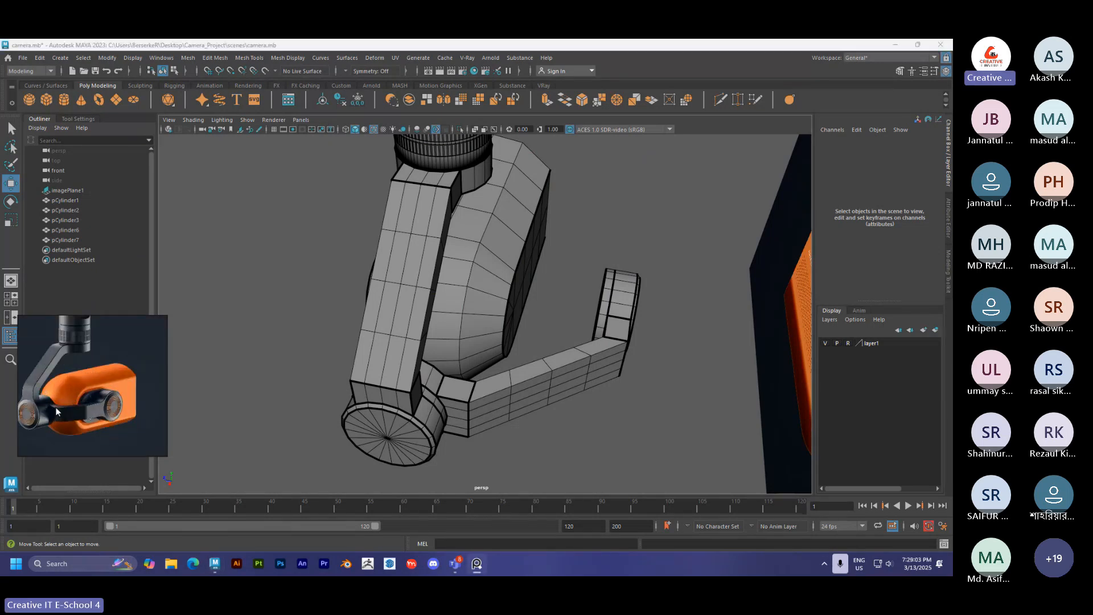
pyautogui.keyDown('alt'); pyautogui.moveTo(524, 361); pyautogui.dragTo(520, 371); pyautogui.keyUp('alt')
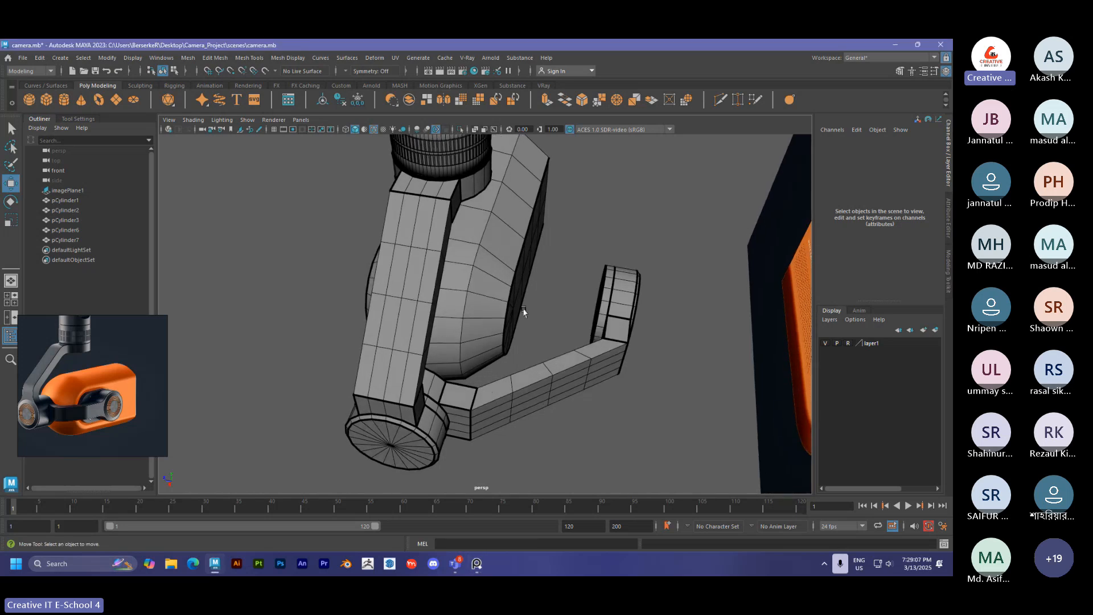
pyautogui.keyDown('alt'); pyautogui.moveTo(538, 373); pyautogui.dragTo(529, 364); pyautogui.keyUp('alt')
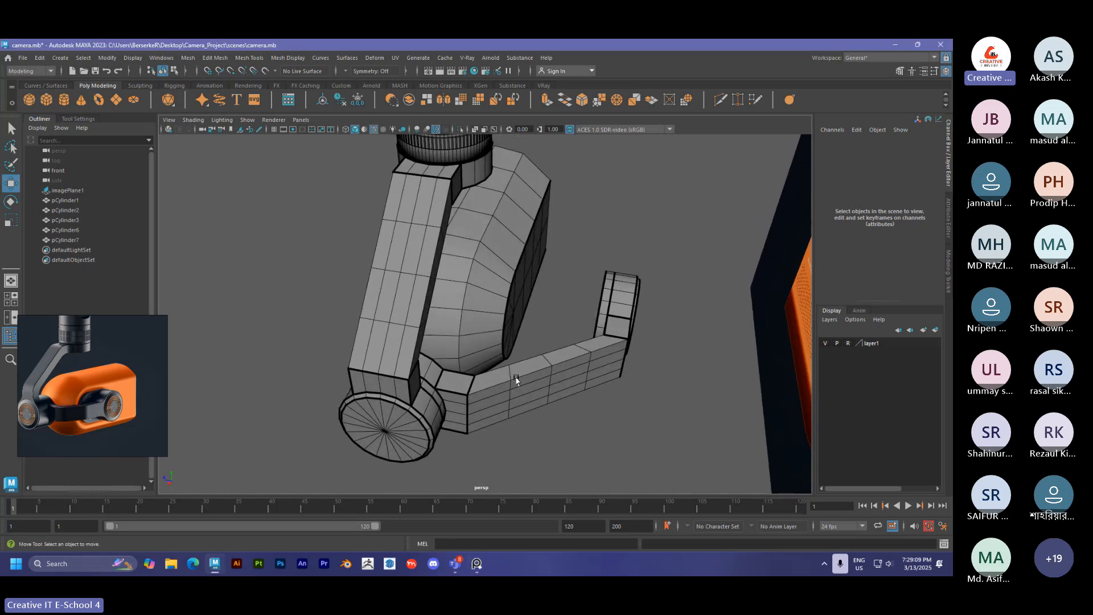
# Try deleting the three edge loops across the long section of the arm copy, and undo the deletion.
pyautogui.rightClick(518, 382)
pyautogui.moveTo(518, 381); pyautogui.dragTo(518, 245, button='right')
pyautogui.doubleClick(513, 387)
pyautogui.keyDown('shift'); pyautogui.doubleClick(547, 377); pyautogui.keyUp('shift')
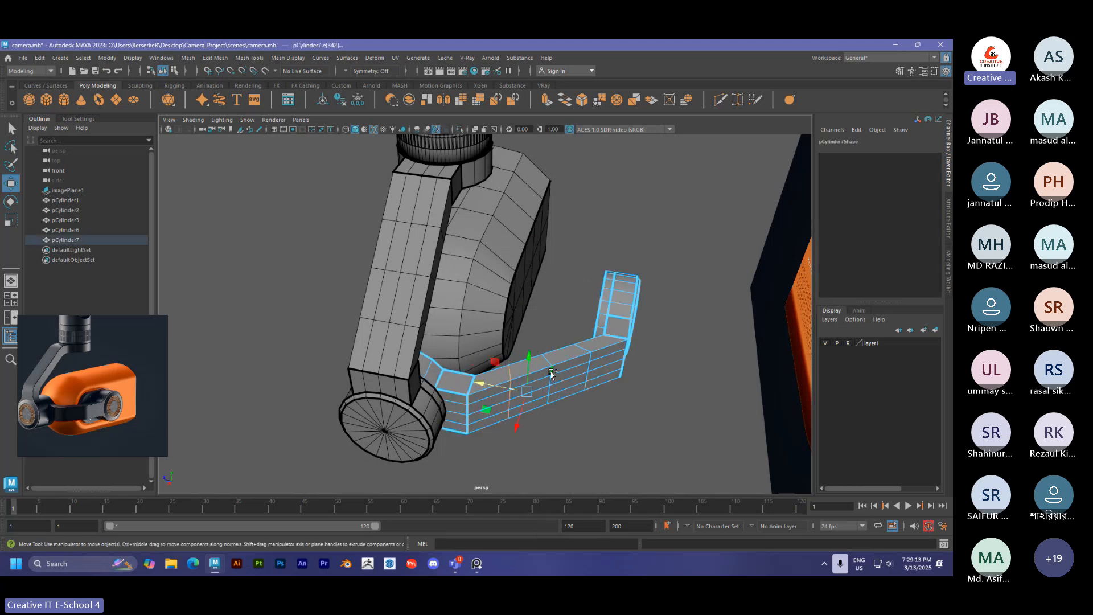
pyautogui.keyDown('shift'); pyautogui.doubleClick(591, 352); pyautogui.keyUp('shift')
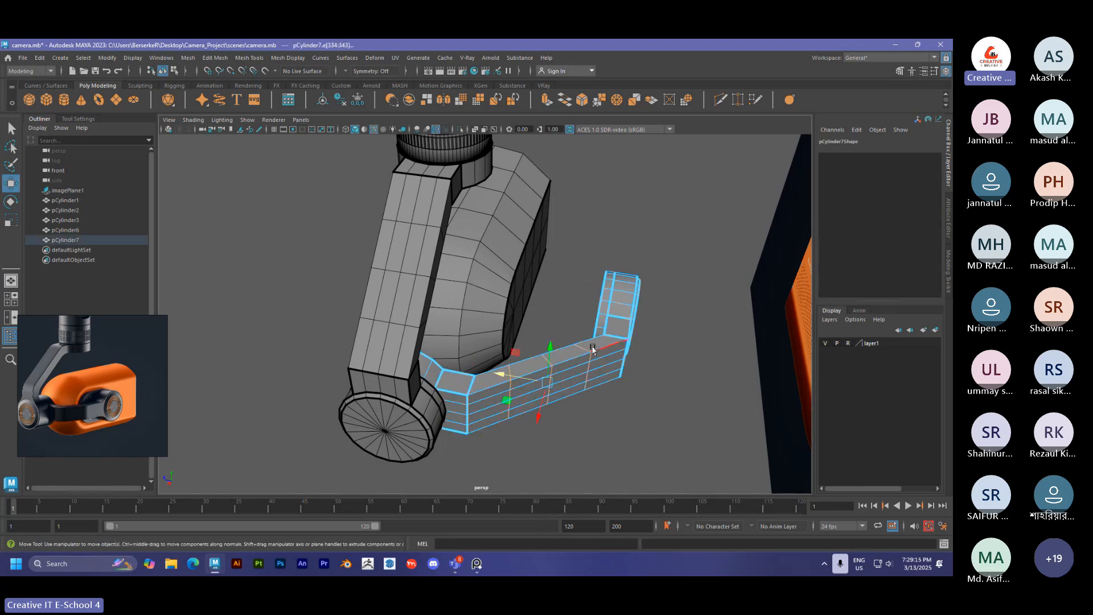
pyautogui.hotkey('ctrl', 'Delete')
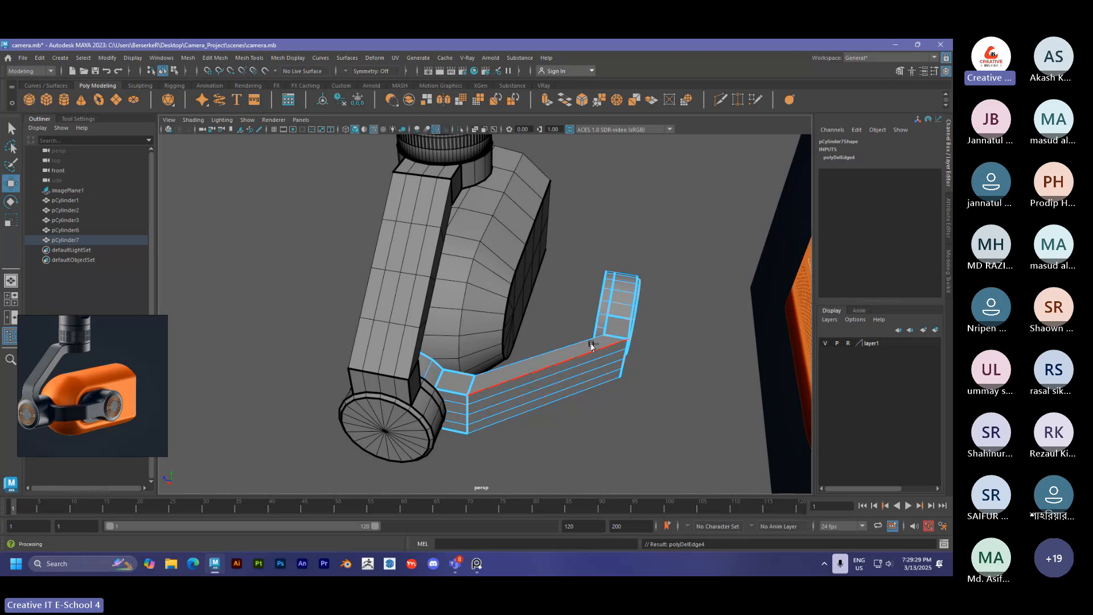
pyautogui.hotkey('ctrl', 'z')
# Select the three edge loops across the arm copy's long section and delete them.
pyautogui.click(639, 394)
pyautogui.keyDown('alt'); pyautogui.moveTo(639, 393); pyautogui.dragTo(617, 387); pyautogui.keyUp('alt')
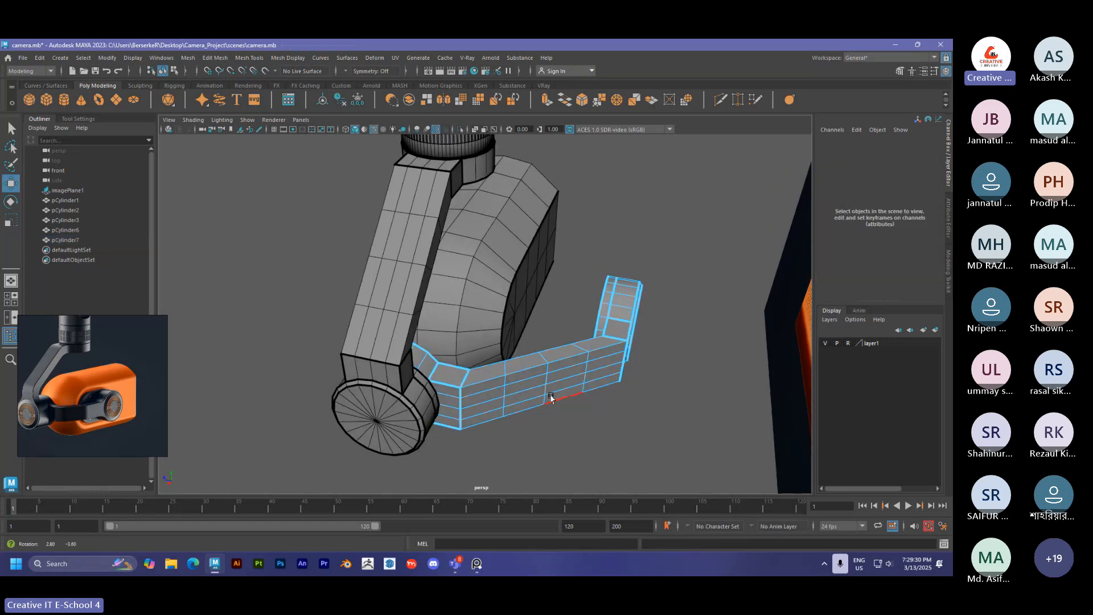
pyautogui.doubleClick(493, 380)
pyautogui.press('q')
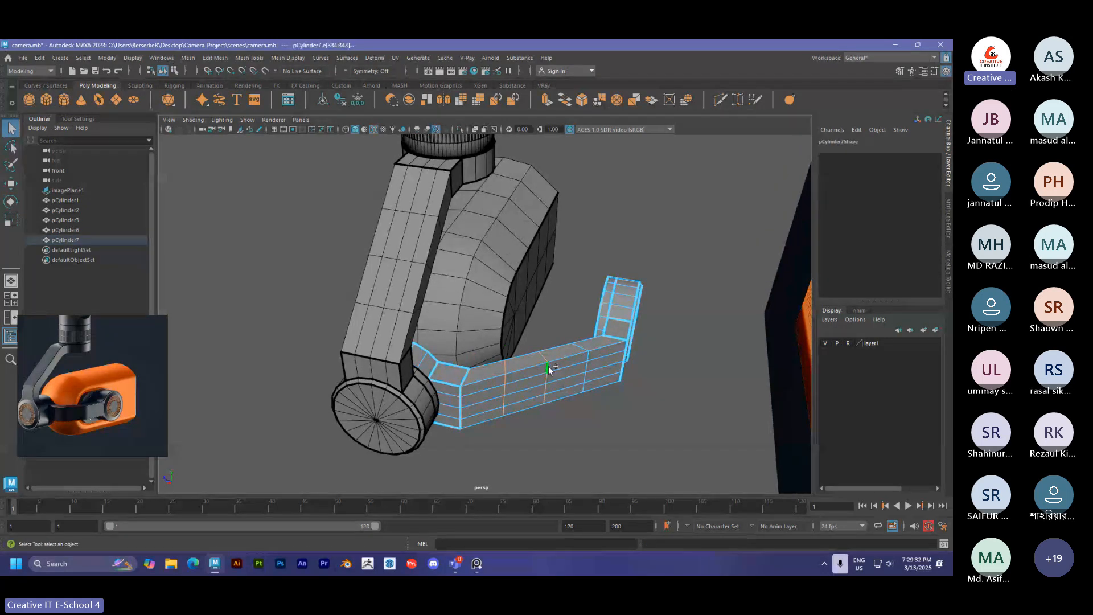
pyautogui.click(626, 425)
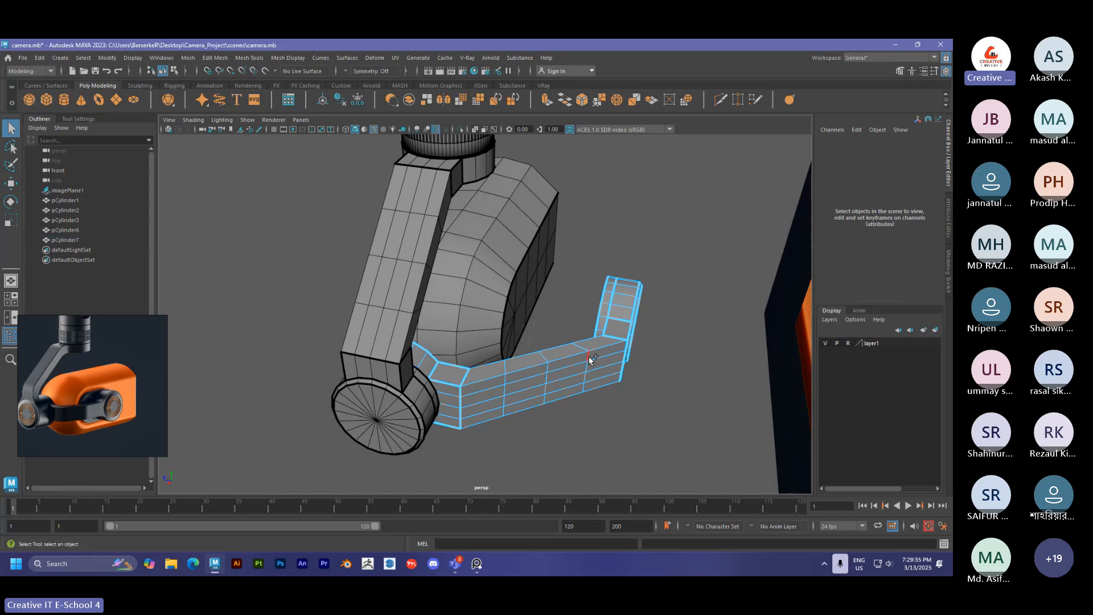
pyautogui.doubleClick(588, 357)
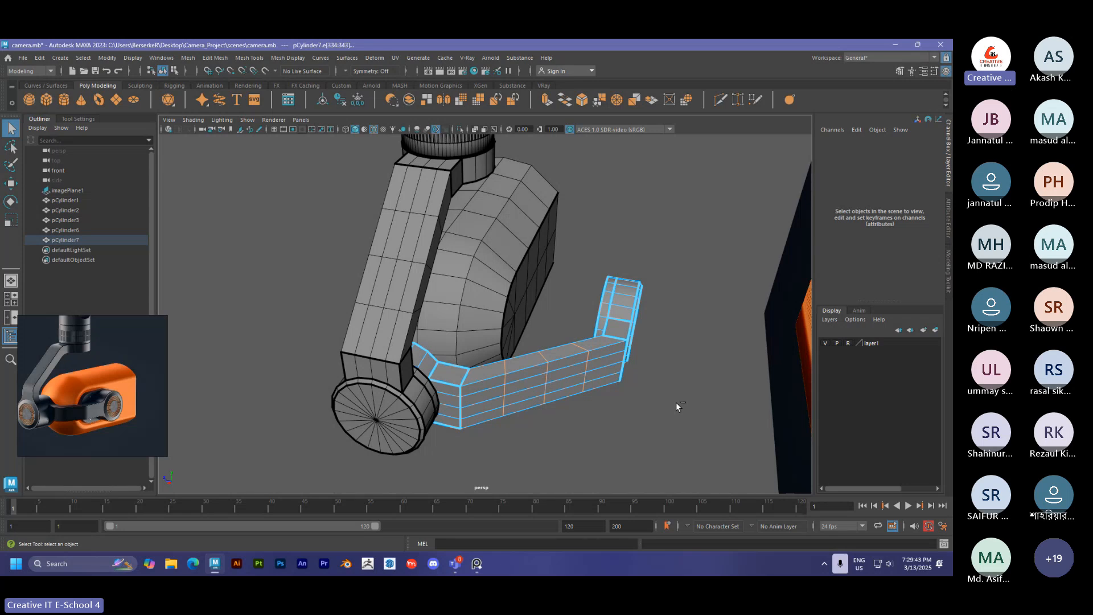
pyautogui.press('Delete')
pyautogui.keyDown('alt'); pyautogui.moveTo(641, 402); pyautogui.dragTo(591, 345); pyautogui.keyUp('alt')
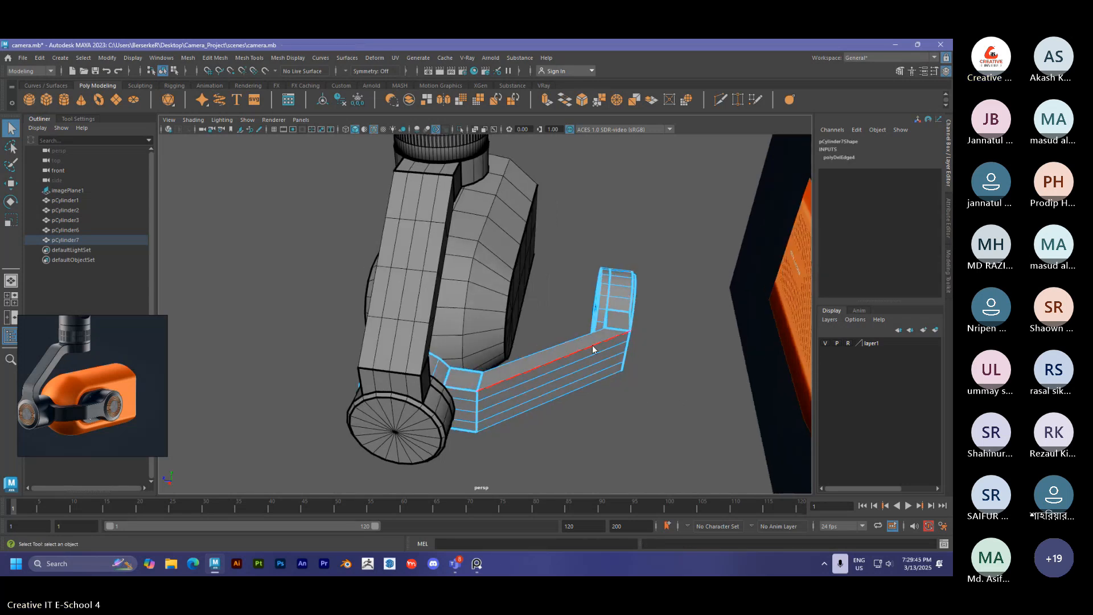
# Select the vertices of the arm copy's free round joint and move them in against the side of the camera body.
pyautogui.moveTo(592, 345); pyautogui.dragTo(560, 254, button='right')
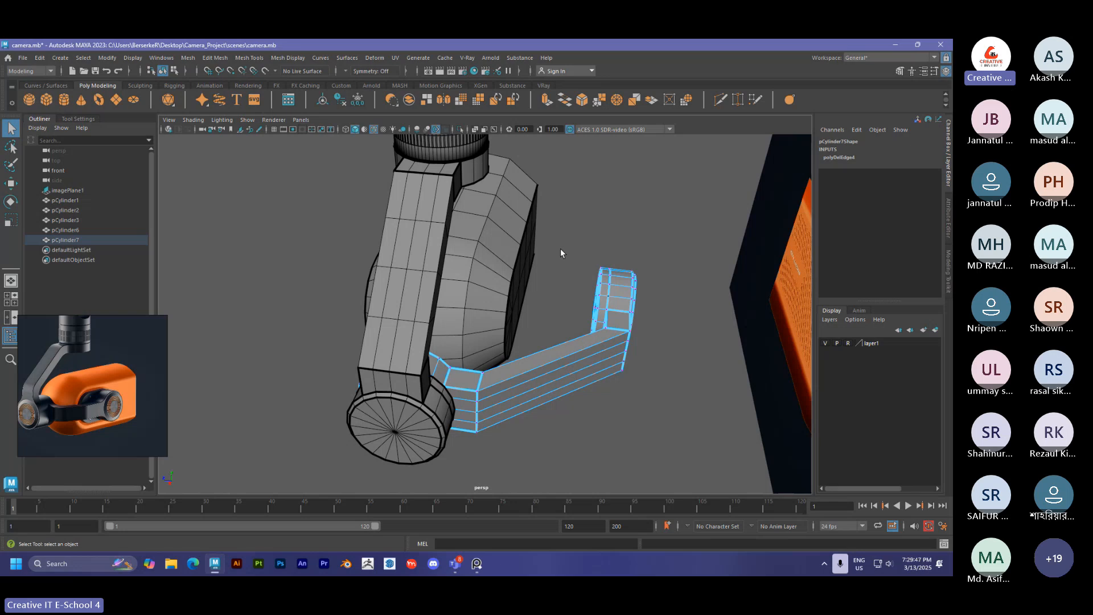
pyautogui.moveTo(560, 248); pyautogui.dragTo(675, 396)
pyautogui.press('w')
pyautogui.moveTo(587, 319); pyautogui.dragTo(428, 365)
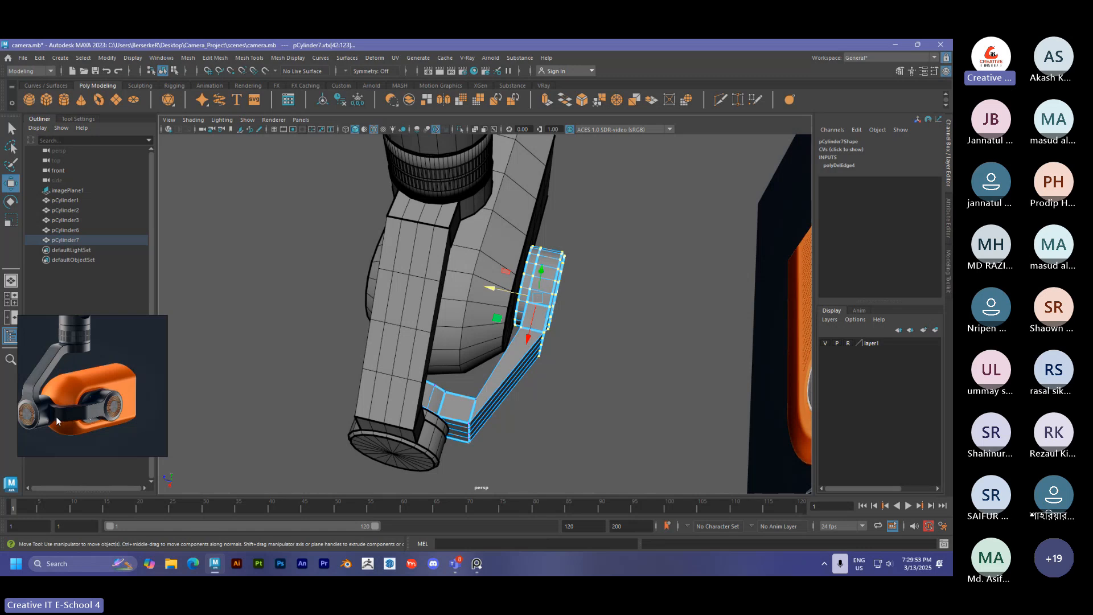
pyautogui.press('alt')
pyautogui.keyDown('alt'); pyautogui.moveTo(401, 404); pyautogui.dragTo(500, 378); pyautogui.keyUp('alt')
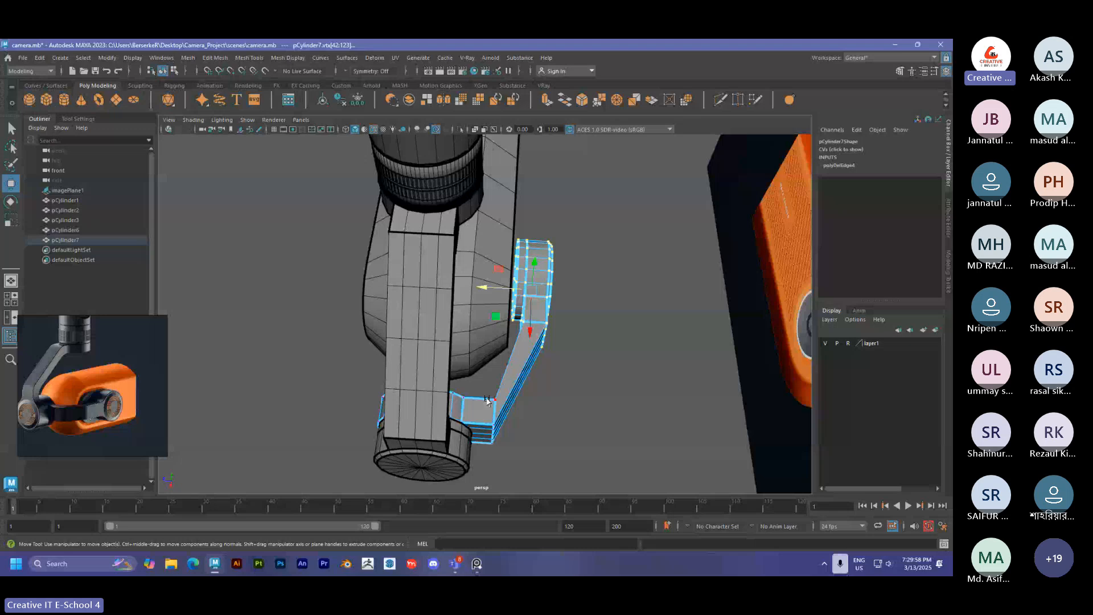
# Move the vertices at the arm copy's bend nearest the first arm toward that arm's joint, and compare the shape with the reference.
pyautogui.keyDown('alt'); pyautogui.moveTo(509, 408); pyautogui.dragTo(520, 470); pyautogui.keyUp('alt')
pyautogui.moveTo(470, 415); pyautogui.dragTo(455, 416)
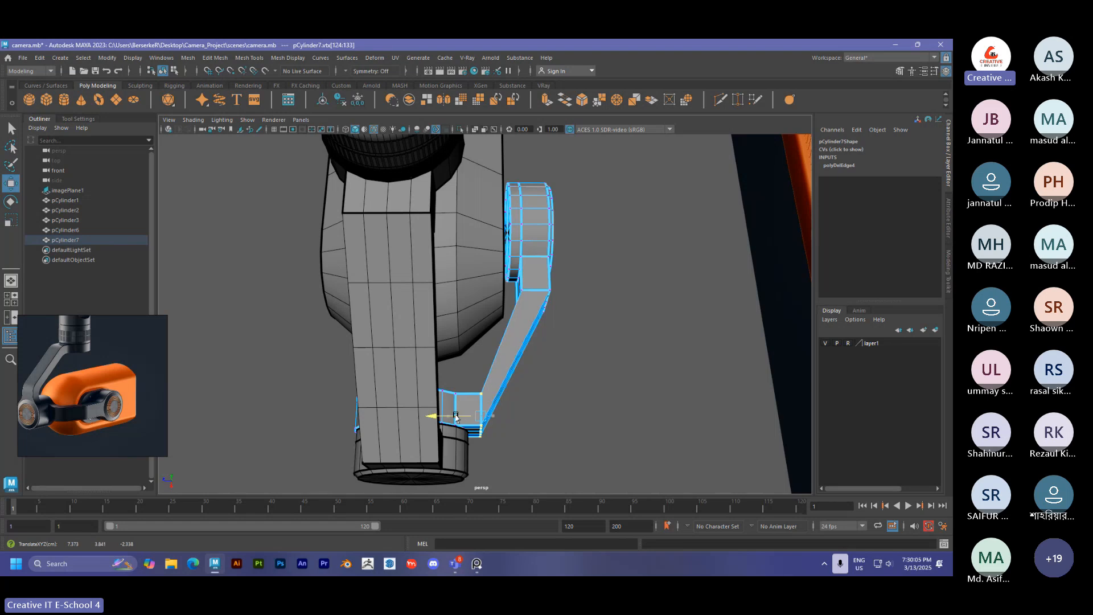
pyautogui.press('e')
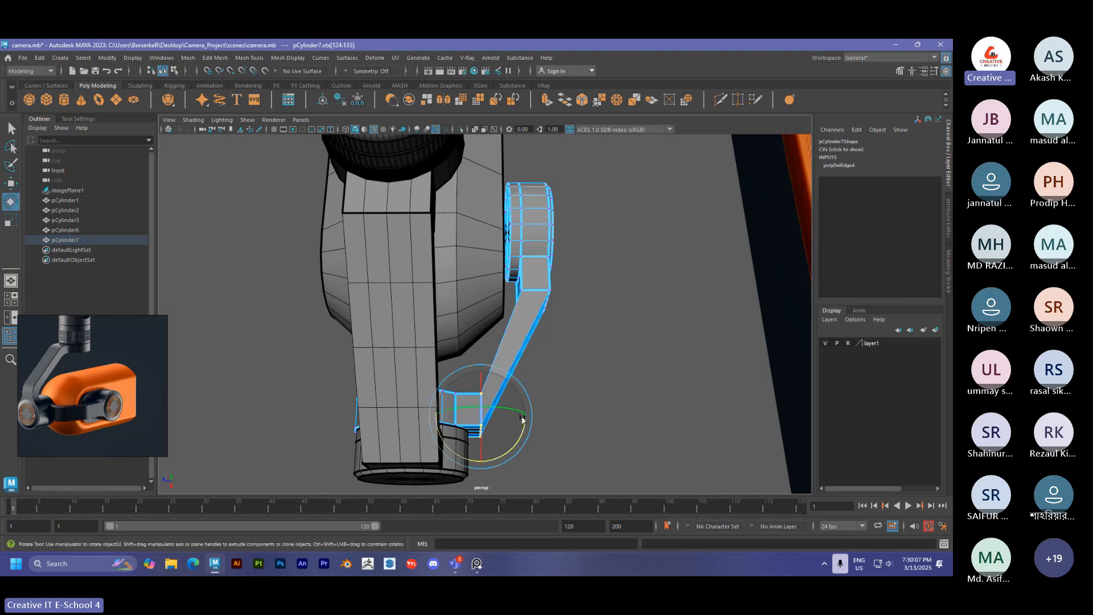
pyautogui.click(559, 400)
pyautogui.keyDown('alt'); pyautogui.moveTo(559, 400); pyautogui.dragTo(512, 422); pyautogui.keyUp('alt')
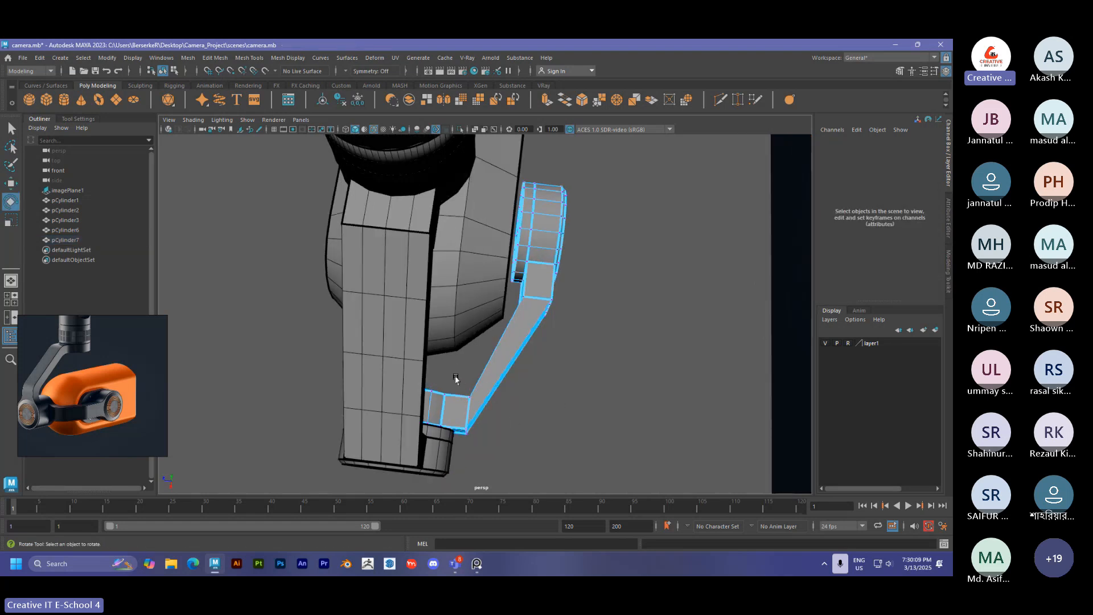
pyautogui.moveTo(458, 377)
pyautogui.mouseDown()
pyautogui.moveTo(487, 453)
pyautogui.moveTo(509, 443)
pyautogui.moveTo(541, 395)
pyautogui.moveTo(439, 361)
pyautogui.moveTo(356, 366)
pyautogui.moveTo(446, 324)
pyautogui.moveTo(460, 371)
pyautogui.mouseUp()
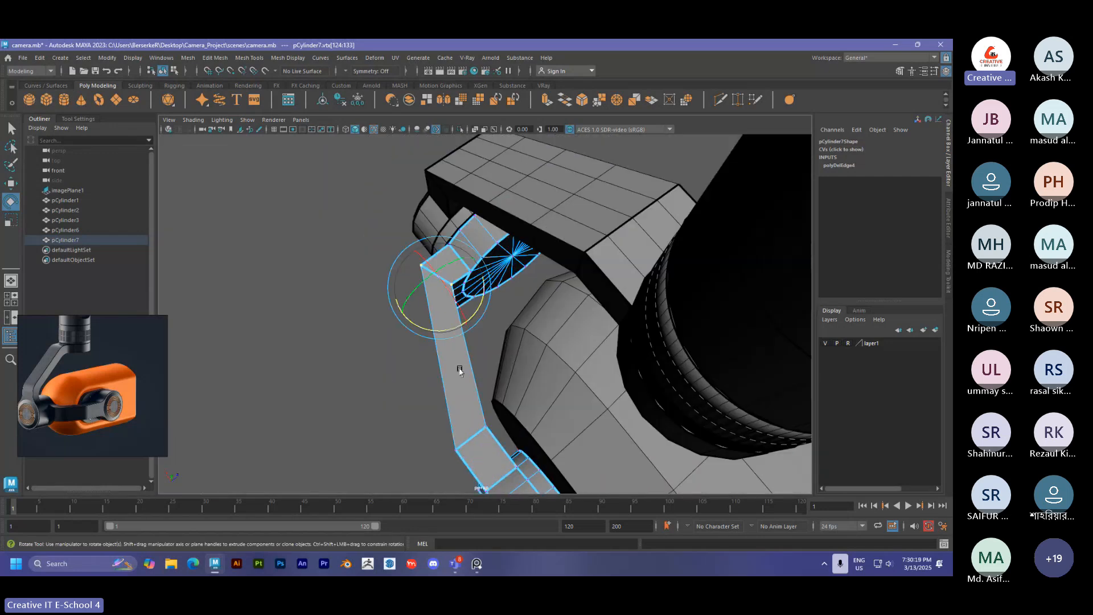
pyautogui.press('w')
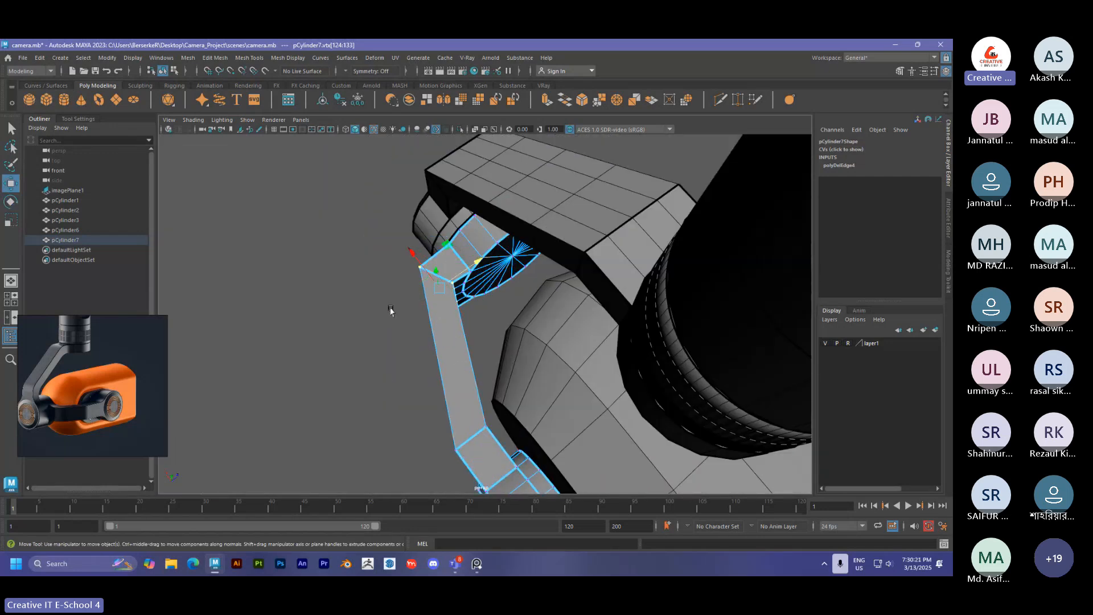
pyautogui.keyDown('alt'); pyautogui.moveTo(391, 311); pyautogui.dragTo(524, 356); pyautogui.keyUp('alt')
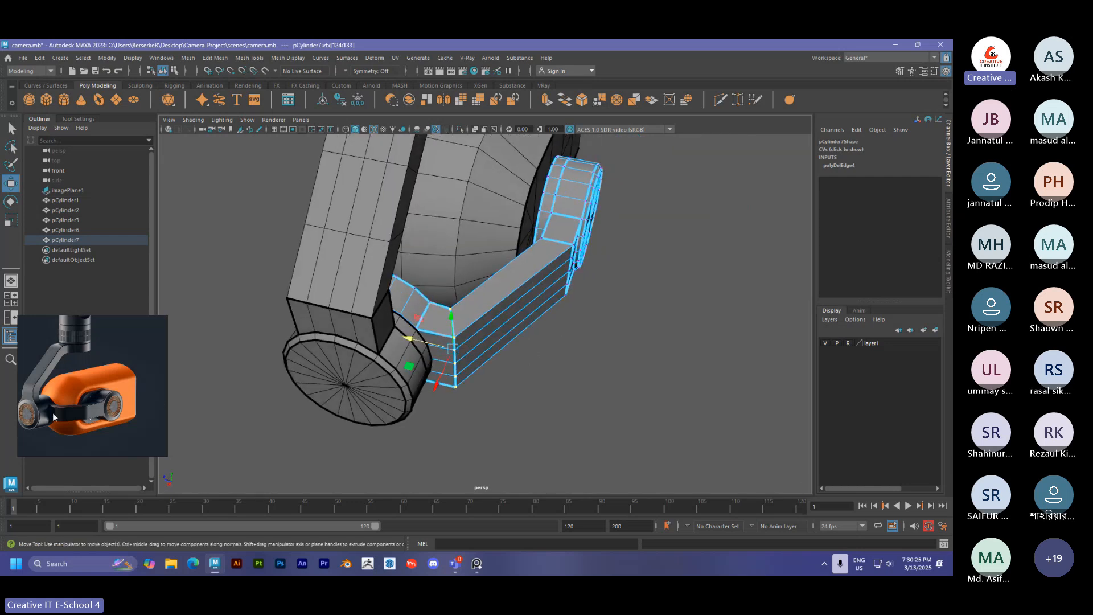
pyautogui.keyDown('alt'); pyautogui.moveTo(444, 294); pyautogui.dragTo(518, 291); pyautogui.keyUp('alt')
# Scale the camera body to about 4.387, 3.841, 4.387 and move it to Translate X 1.177.
pyautogui.press('q')
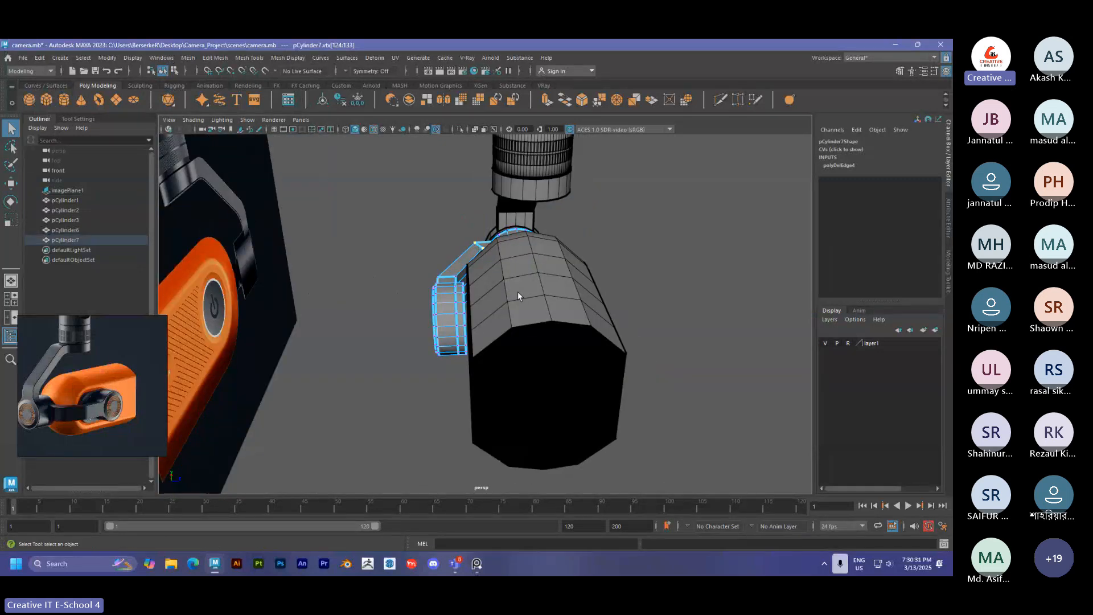
pyautogui.rightClick(521, 268)
pyautogui.click(544, 282)
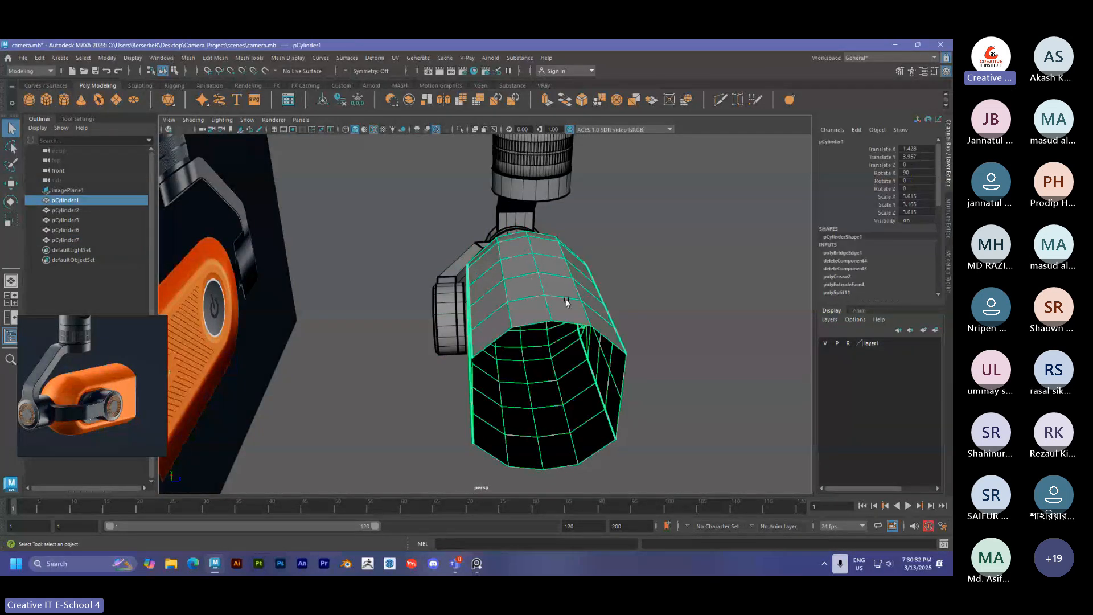
pyautogui.press('r')
pyautogui.moveTo(567, 305)
pyautogui.mouseDown()
pyautogui.moveTo(576, 303)
pyautogui.moveTo(549, 300)
pyautogui.moveTo(546, 322)
pyautogui.moveTo(555, 322)
pyautogui.mouseUp()
pyautogui.keyDown('alt'); pyautogui.moveTo(555, 322); pyautogui.dragTo(479, 306); pyautogui.keyUp('alt')
pyautogui.press('w')
pyautogui.keyDown('alt'); pyautogui.moveTo(512, 310); pyautogui.dragTo(493, 325); pyautogui.keyUp('alt')
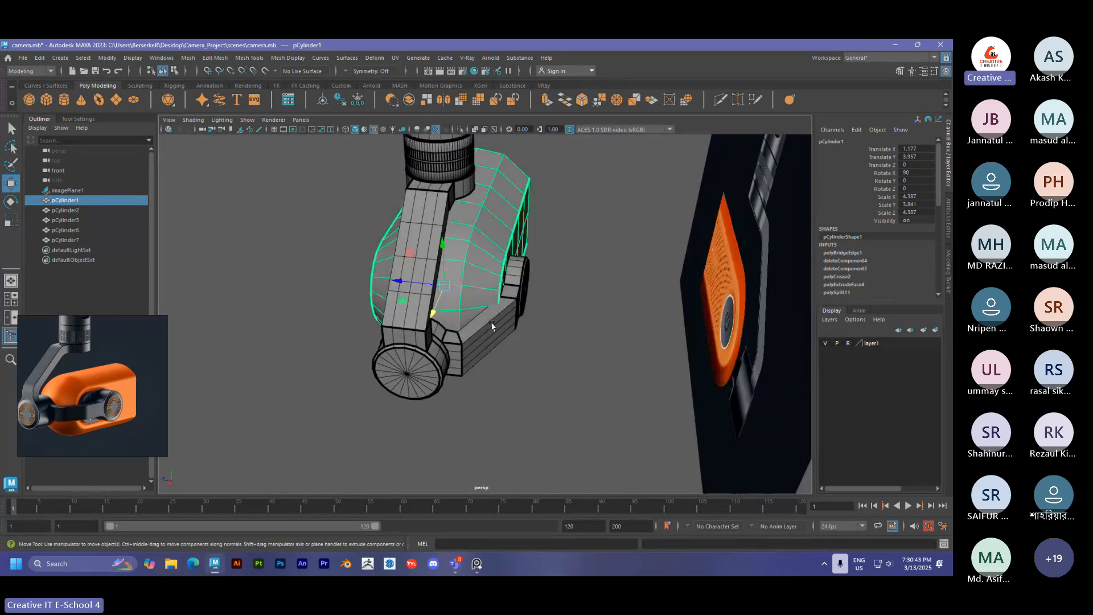
# Select the arm copy's free round joint vertices with X-ray display on and shift them slightly outward from the camera body.
pyautogui.keyDown('alt'); pyautogui.moveTo(492, 325); pyautogui.dragTo(544, 343, button='right'); pyautogui.keyUp('alt')
pyautogui.keyDown('alt'); pyautogui.moveTo(544, 344); pyautogui.dragTo(539, 349, button='middle'); pyautogui.keyUp('alt')
pyautogui.click(525, 324)
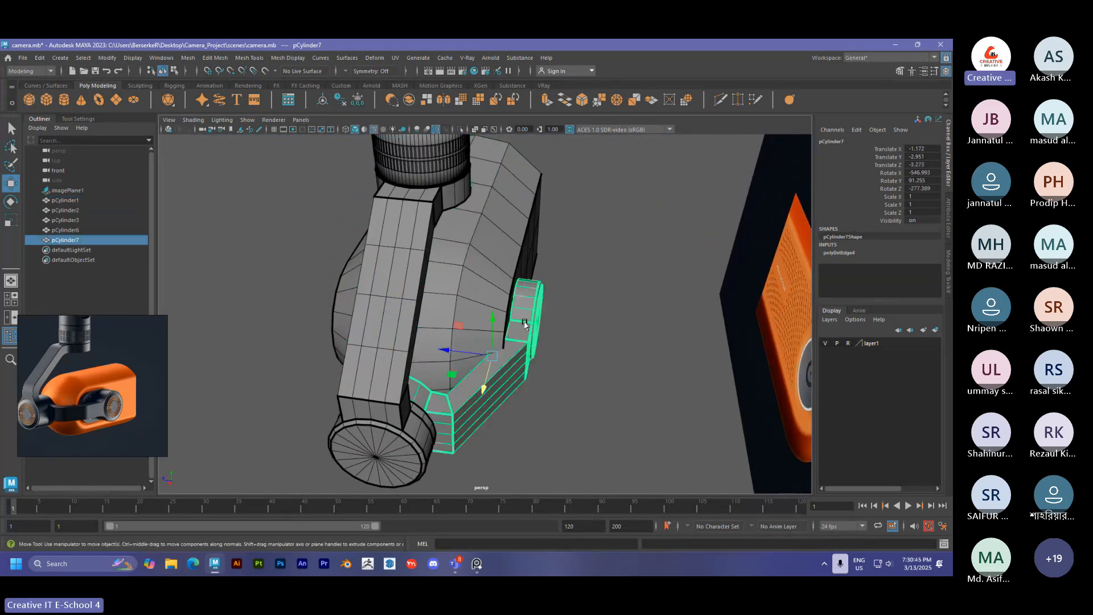
pyautogui.moveTo(530, 323); pyautogui.dragTo(487, 273, button='right')
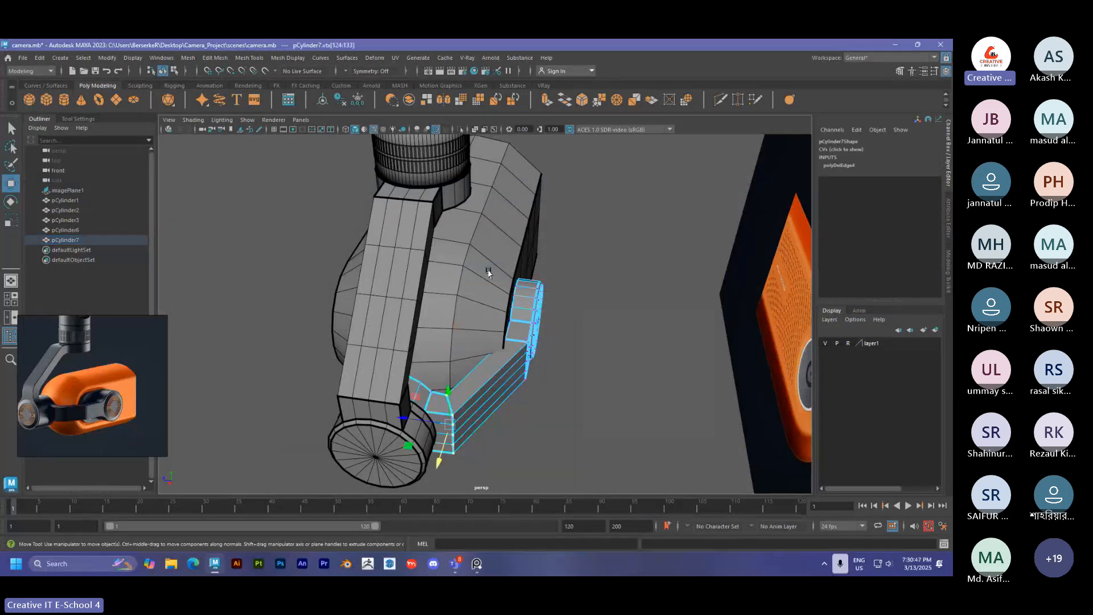
pyautogui.click(476, 129)
pyautogui.moveTo(478, 247); pyautogui.dragTo(620, 417)
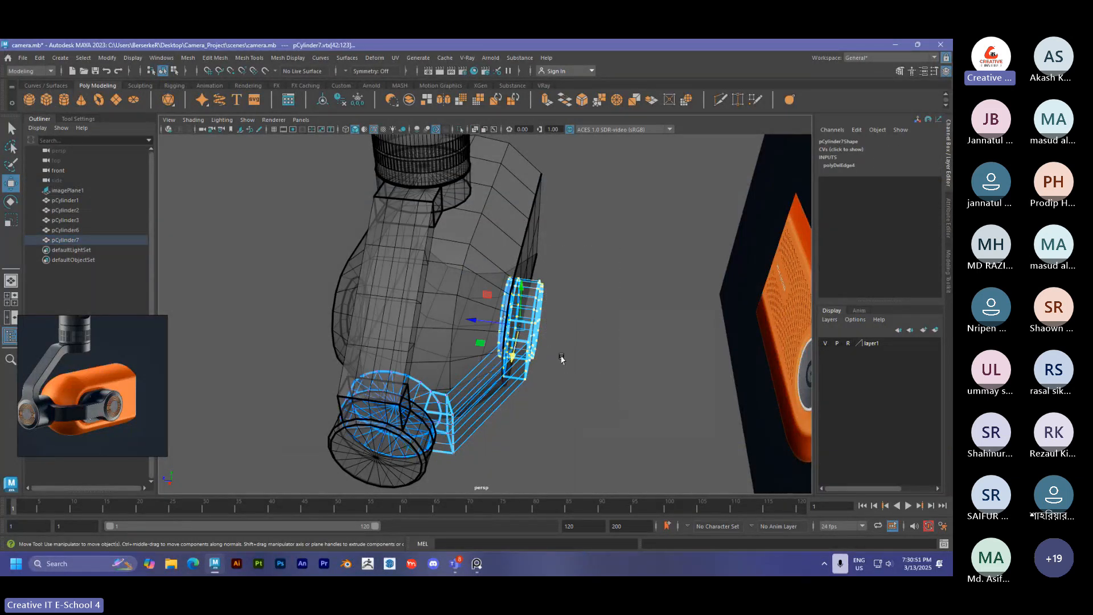
pyautogui.moveTo(483, 324); pyautogui.dragTo(492, 325)
pyautogui.click(476, 130)
pyautogui.keyDown('alt'); pyautogui.moveTo(519, 272); pyautogui.dragTo(438, 296); pyautogui.keyUp('alt')
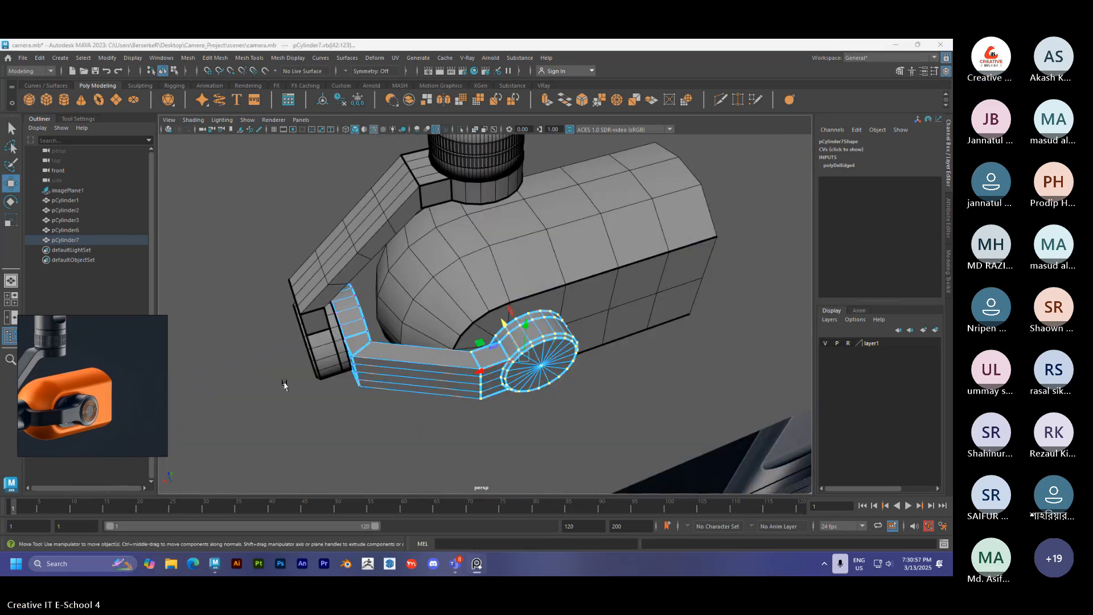
pyautogui.keyDown('alt'); pyautogui.moveTo(398, 342); pyautogui.dragTo(530, 373); pyautogui.keyUp('alt')
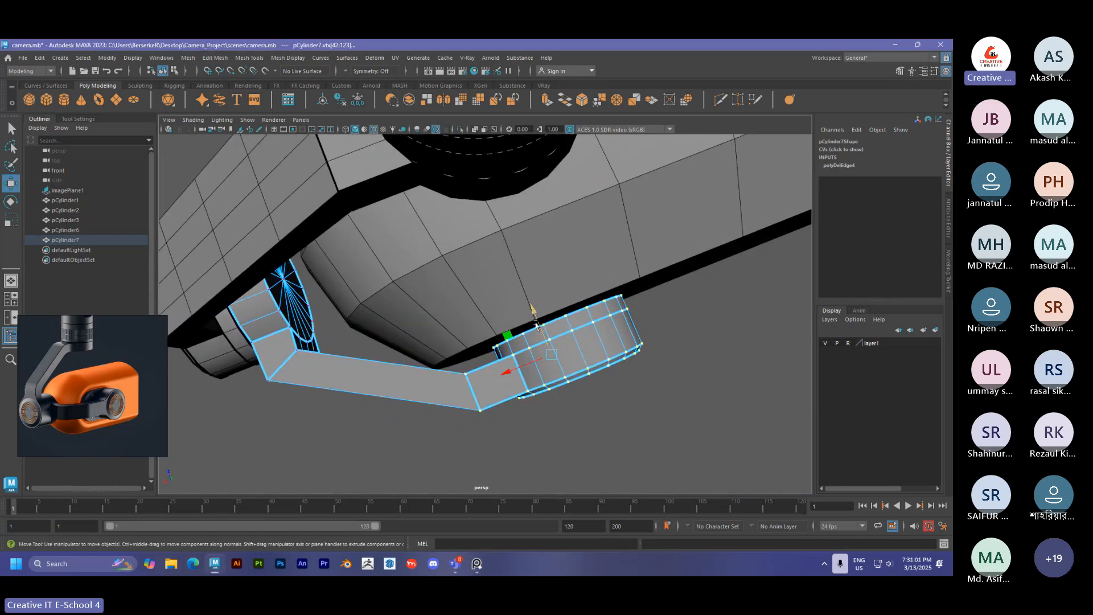
# Shift the vertices of the arm copy's camera-side joint slightly away from the camera body and reposition the outer vertices of the adjacent bend.
pyautogui.moveTo(536, 325); pyautogui.dragTo(555, 345)
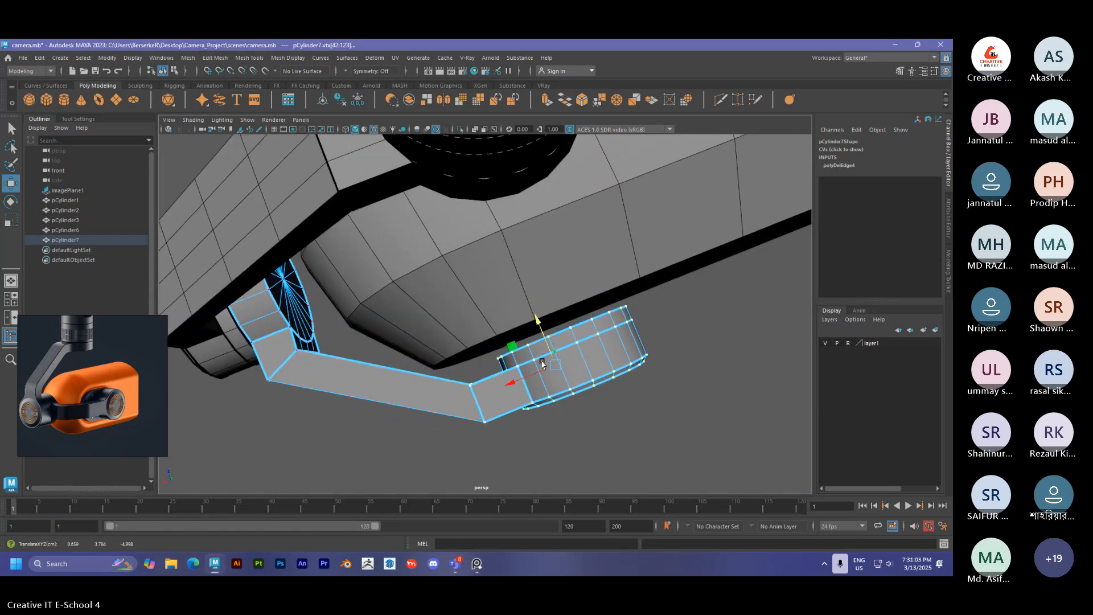
pyautogui.moveTo(515, 379); pyautogui.dragTo(565, 366)
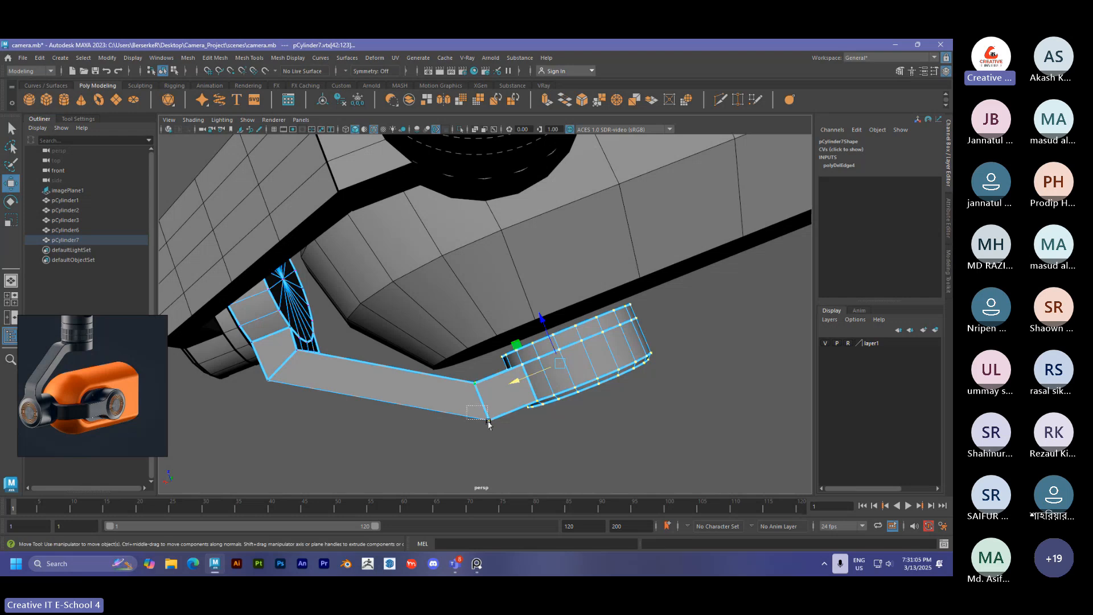
pyautogui.moveTo(468, 407); pyautogui.dragTo(434, 439)
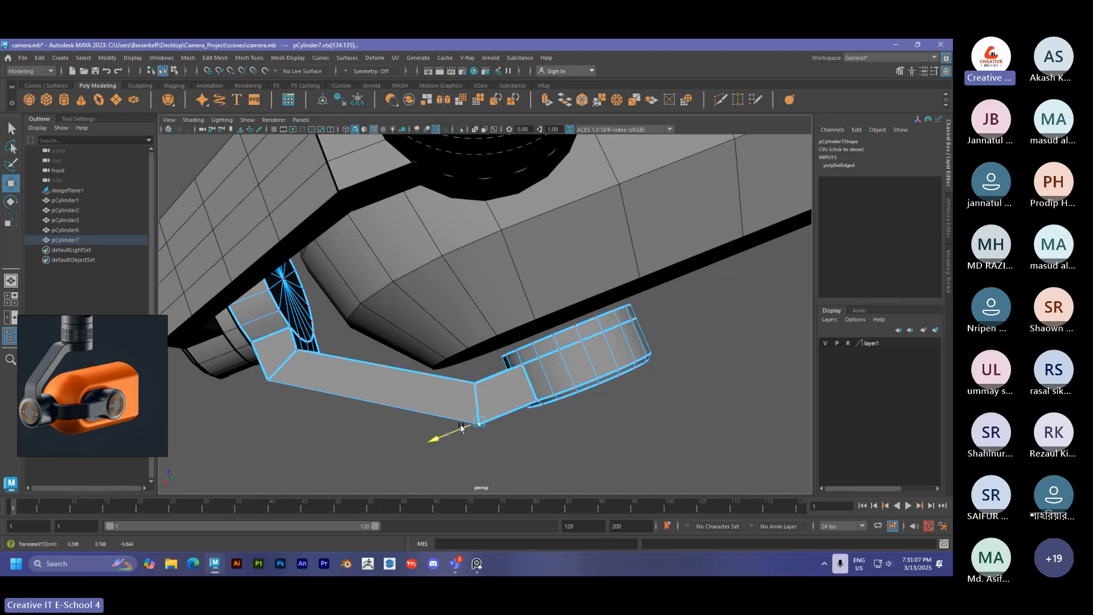
pyautogui.moveTo(466, 399)
pyautogui.mouseDown()
pyautogui.moveTo(463, 380)
pyautogui.moveTo(466, 395)
pyautogui.mouseUp()
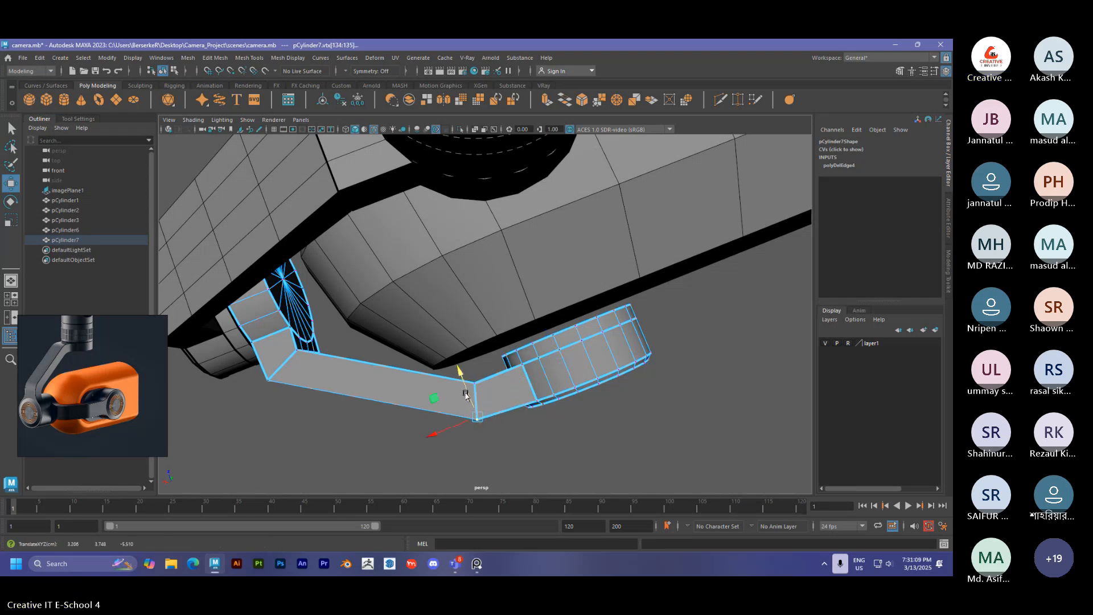
# Adjust the outer vertices at the arm copy's bend nearest the first arm and return to object mode.
pyautogui.keyDown('alt'); pyautogui.moveTo(292, 408); pyautogui.dragTo(397, 389); pyautogui.keyUp('alt')
pyautogui.moveTo(398, 389); pyautogui.dragTo(433, 424)
pyautogui.keyDown('alt'); pyautogui.moveTo(433, 424); pyautogui.dragTo(517, 394); pyautogui.keyUp('alt')
pyautogui.moveTo(470, 444); pyautogui.dragTo(481, 438)
pyautogui.keyDown('alt'); pyautogui.moveTo(536, 385); pyautogui.dragTo(420, 362); pyautogui.keyUp('alt')
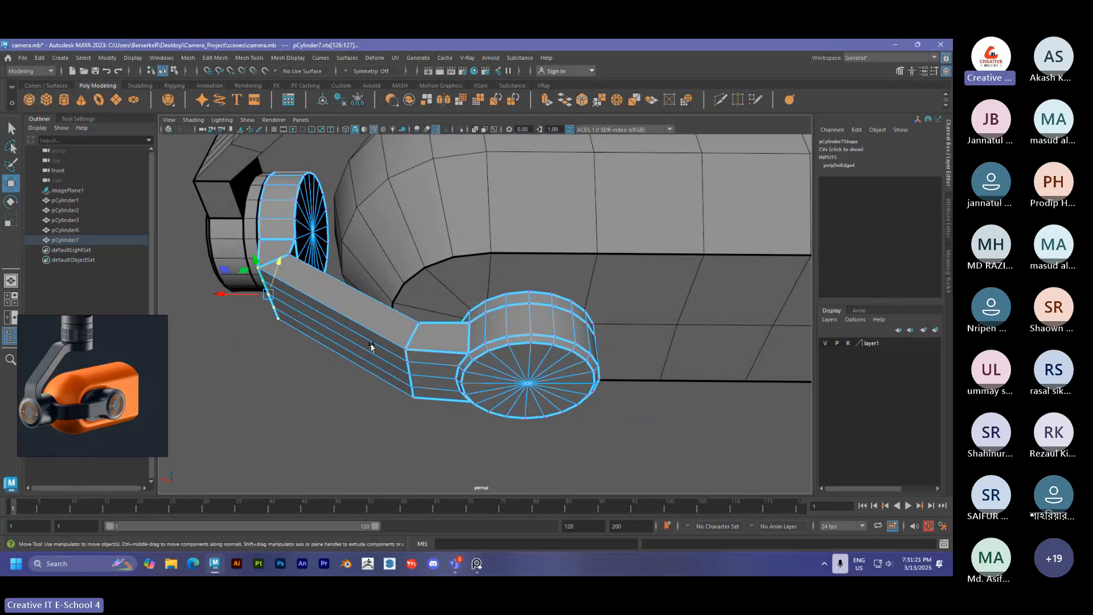
pyautogui.moveTo(371, 346); pyautogui.dragTo(439, 257, button='right')
pyautogui.click(336, 384)
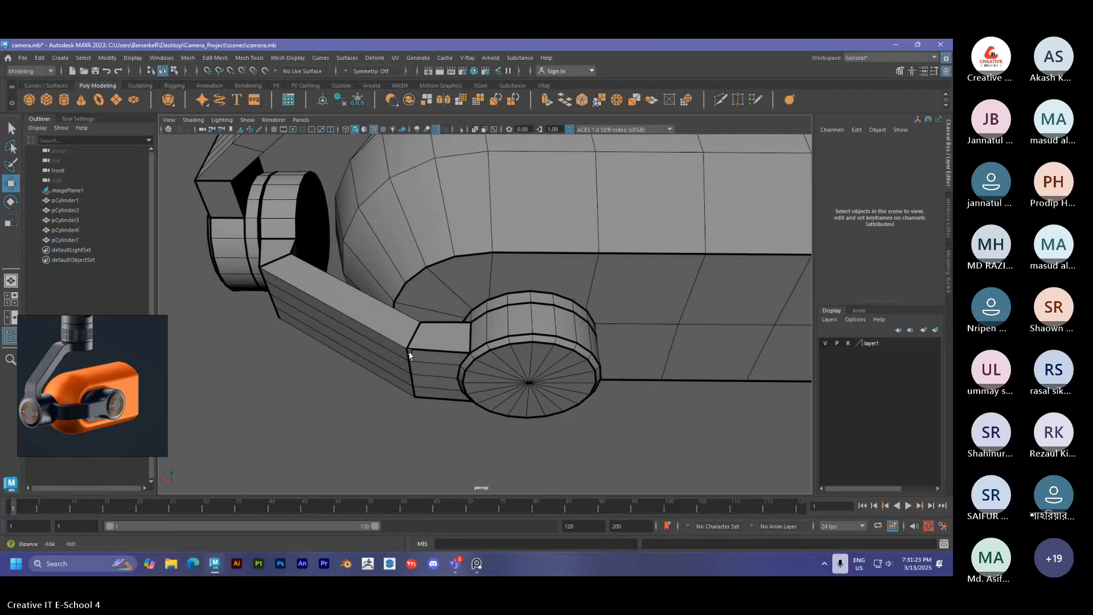
# Compare the arm copy's camera-side joint with a close-up of the reference and isolate the arm copy in the view.
pyautogui.keyDown('alt'); pyautogui.moveTo(409, 355); pyautogui.dragTo(426, 350, button='middle'); pyautogui.keyUp('alt')
pyautogui.scroll(6, 84, 405)
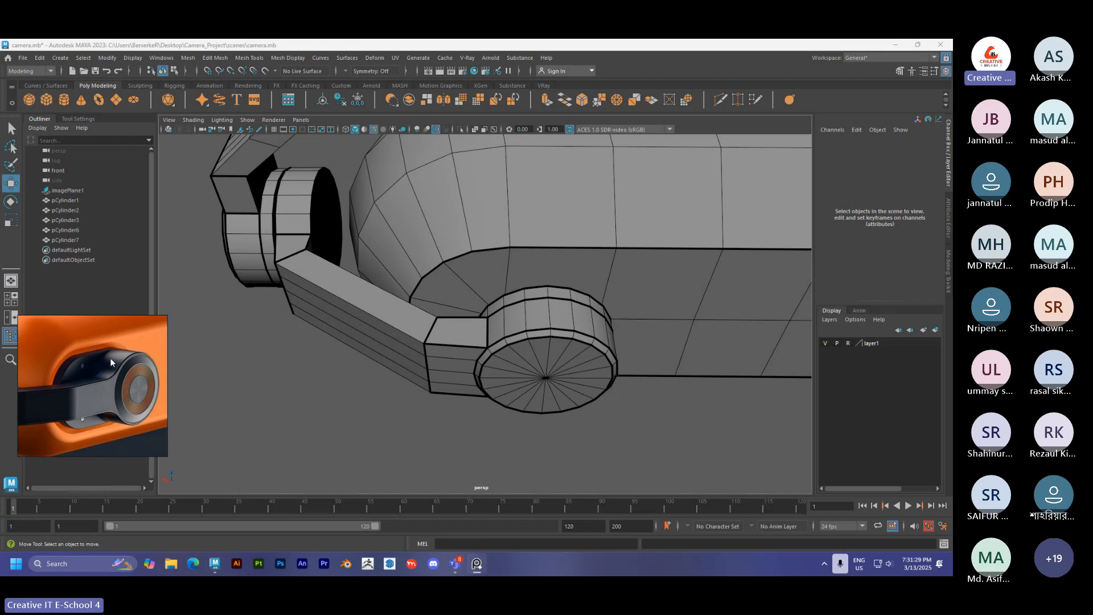
pyautogui.click(509, 304)
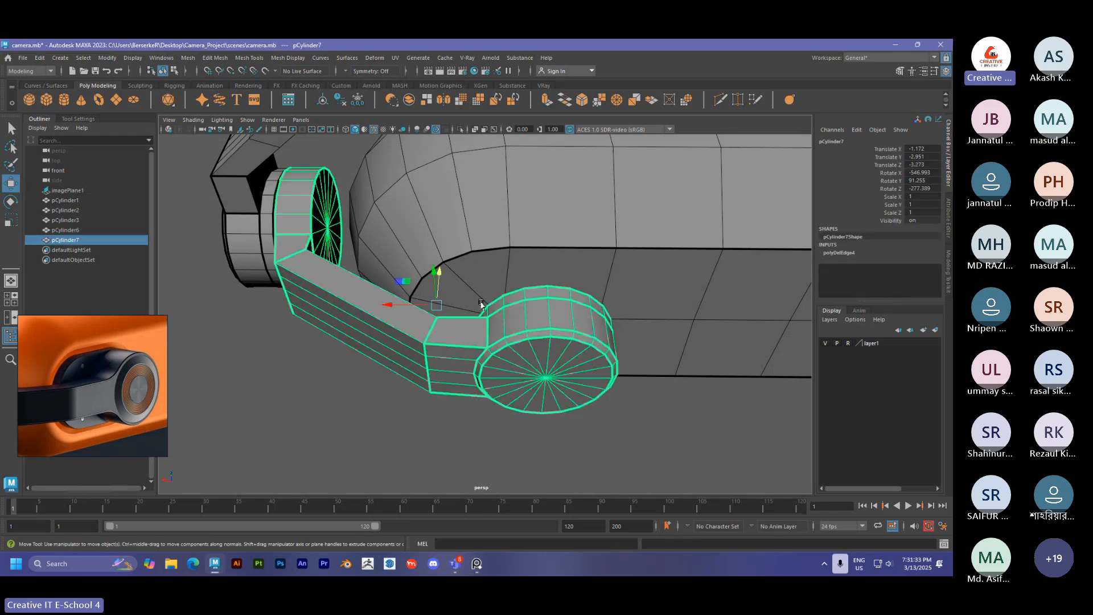
pyautogui.scroll(-3, 461, 310)
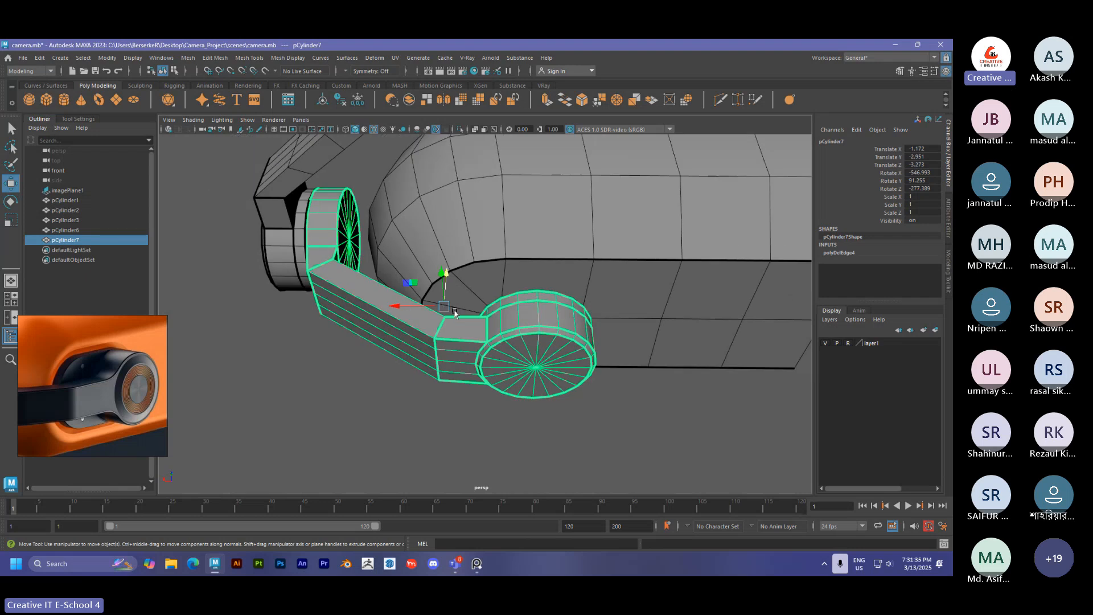
pyautogui.scroll(-1, 81, 377)
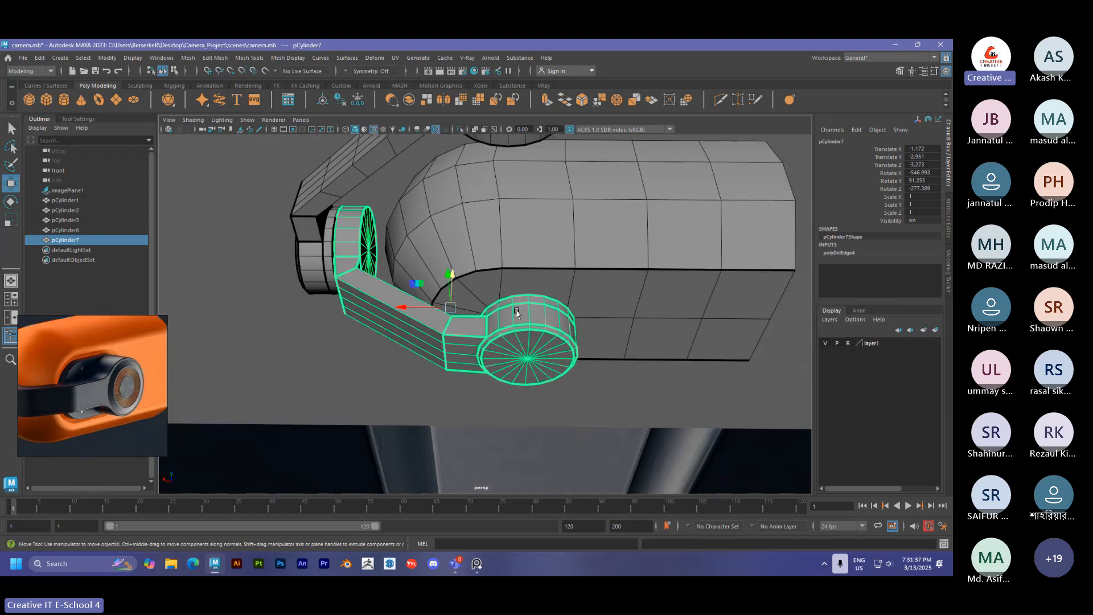
pyautogui.keyDown('alt'); pyautogui.moveTo(488, 315); pyautogui.dragTo(475, 345); pyautogui.keyUp('alt')
pyautogui.scroll(3, 482, 362)
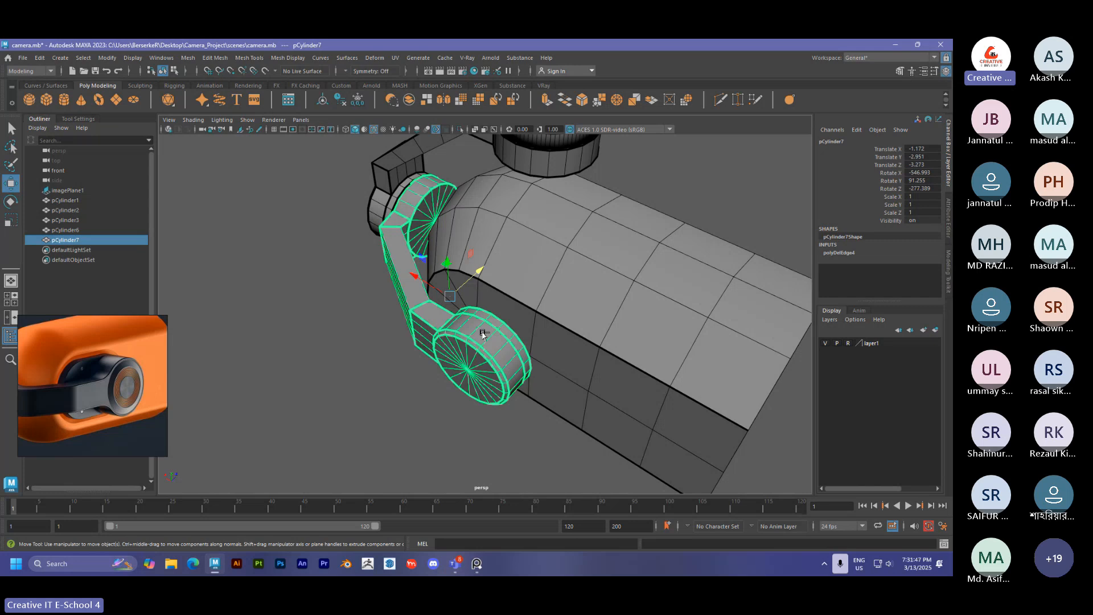
pyautogui.hotkey('ctrl', '1')
pyautogui.keyDown('alt'); pyautogui.moveTo(482, 334); pyautogui.dragTo(487, 345); pyautogui.keyUp('alt')
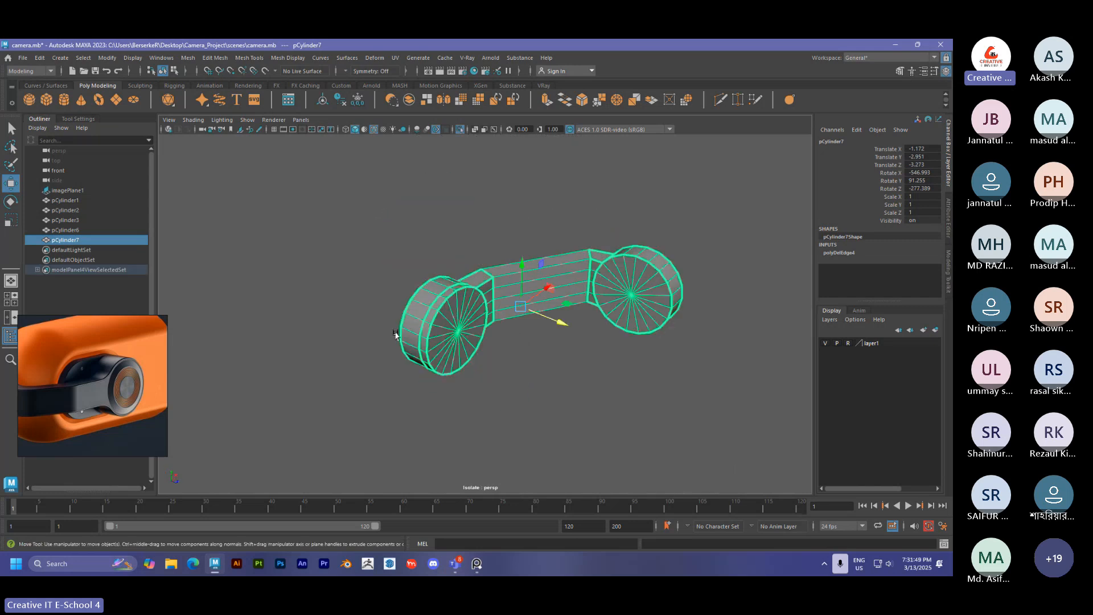
pyautogui.scroll(2, 487, 345)
pyautogui.scroll(2, 487, 345)
# Extrude the inner cap faces of the arm copy's camera-side joint toward the camera body with a thickness of 0.332.
pyautogui.moveTo(426, 321); pyautogui.dragTo(435, 298, button='right')
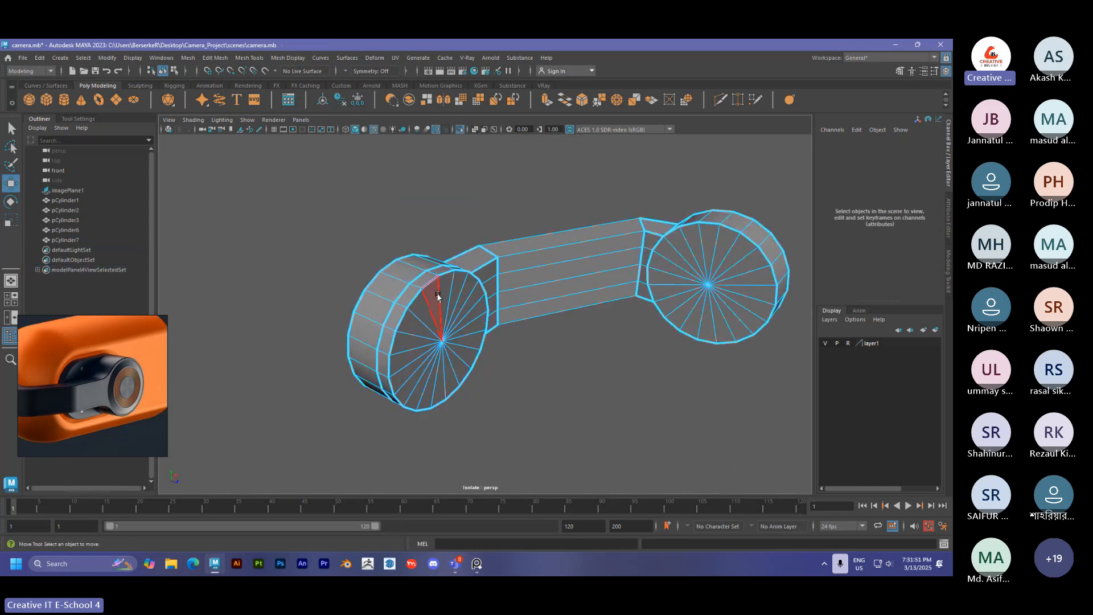
pyautogui.click(436, 302)
pyautogui.press('q')
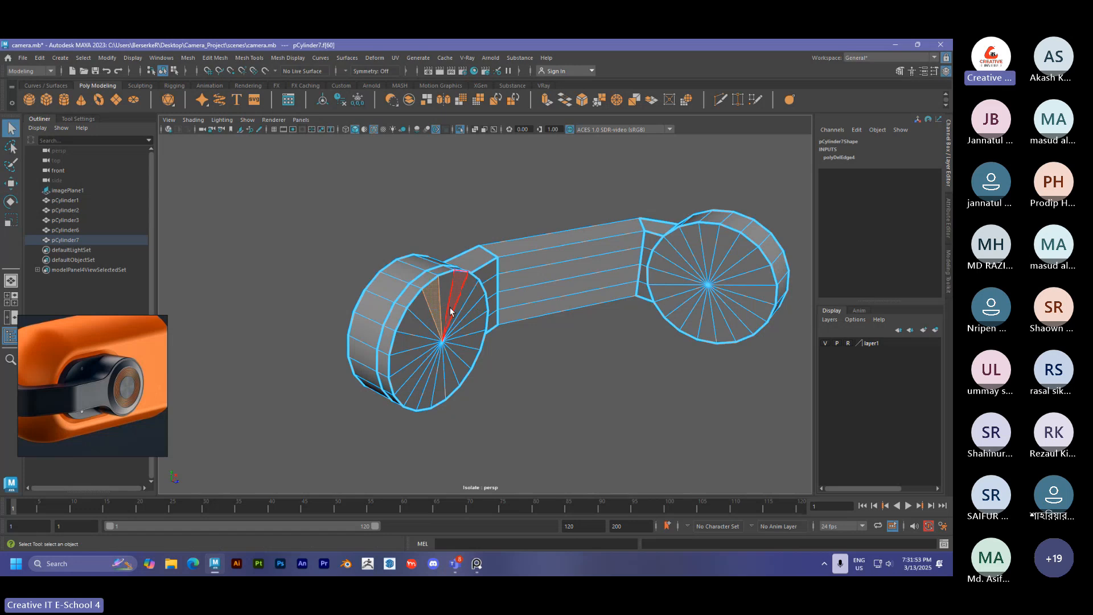
pyautogui.moveTo(446, 296); pyautogui.dragTo(454, 354)
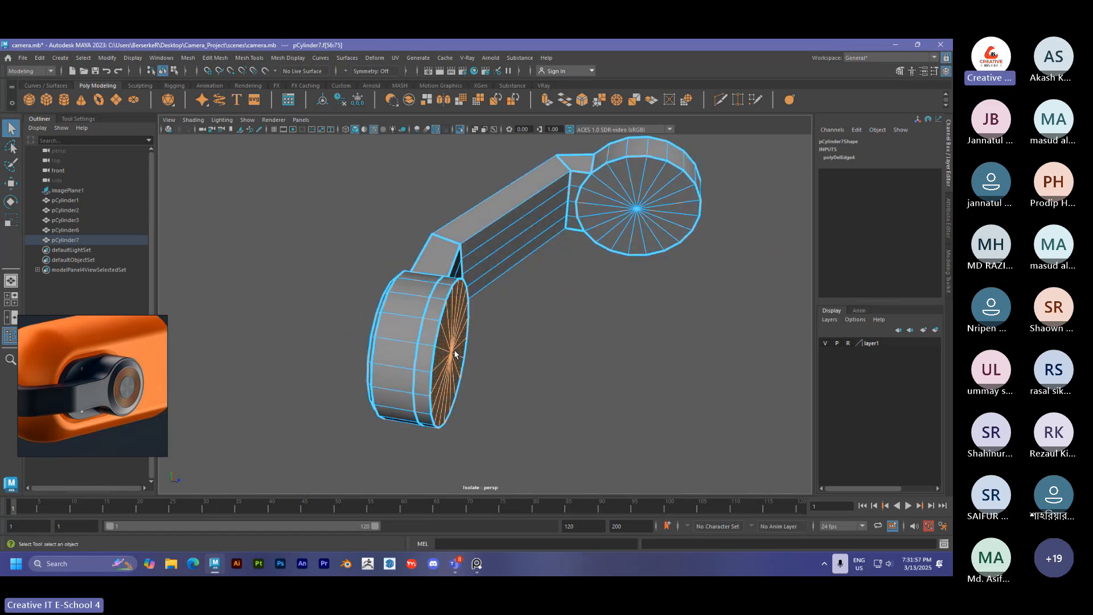
pyautogui.hotkey('ctrl', 'e')
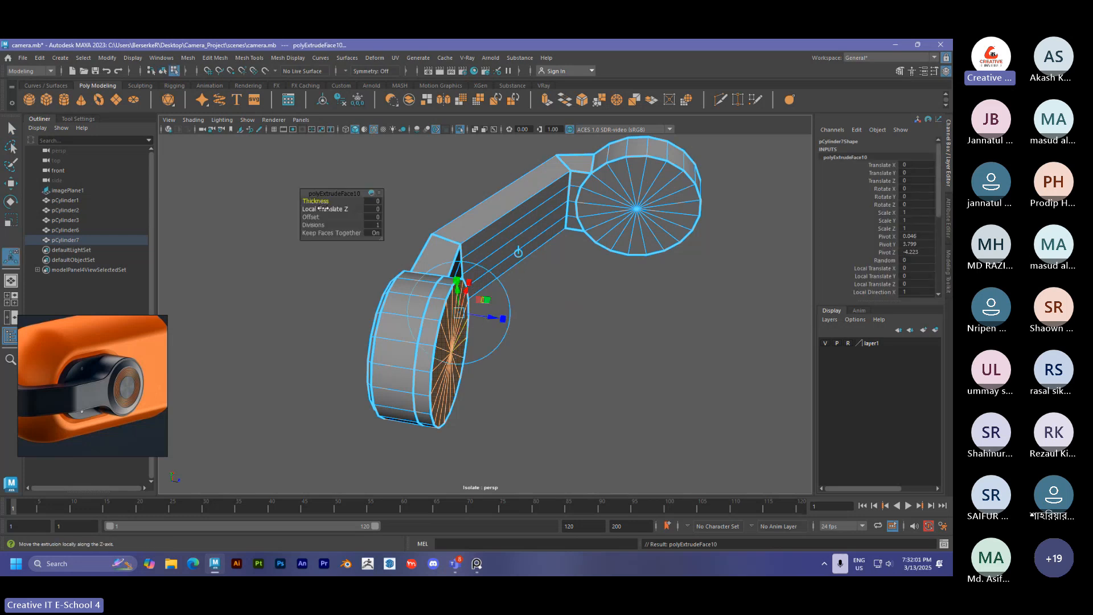
pyautogui.moveTo(313, 201); pyautogui.dragTo(441, 225)
pyautogui.hotkey('ctrl', '1')
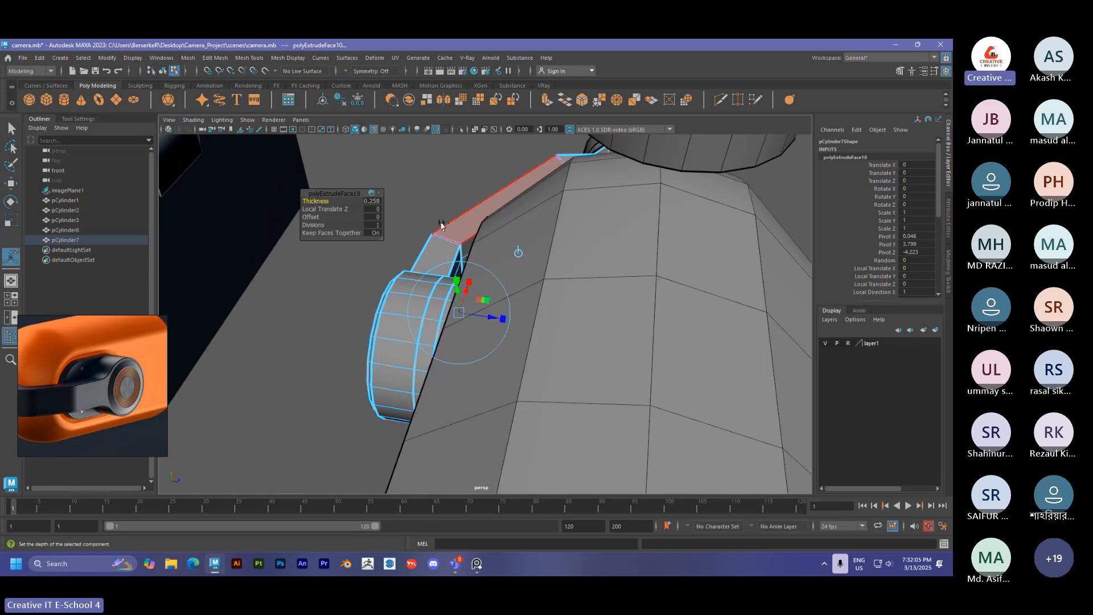
pyautogui.press('f')
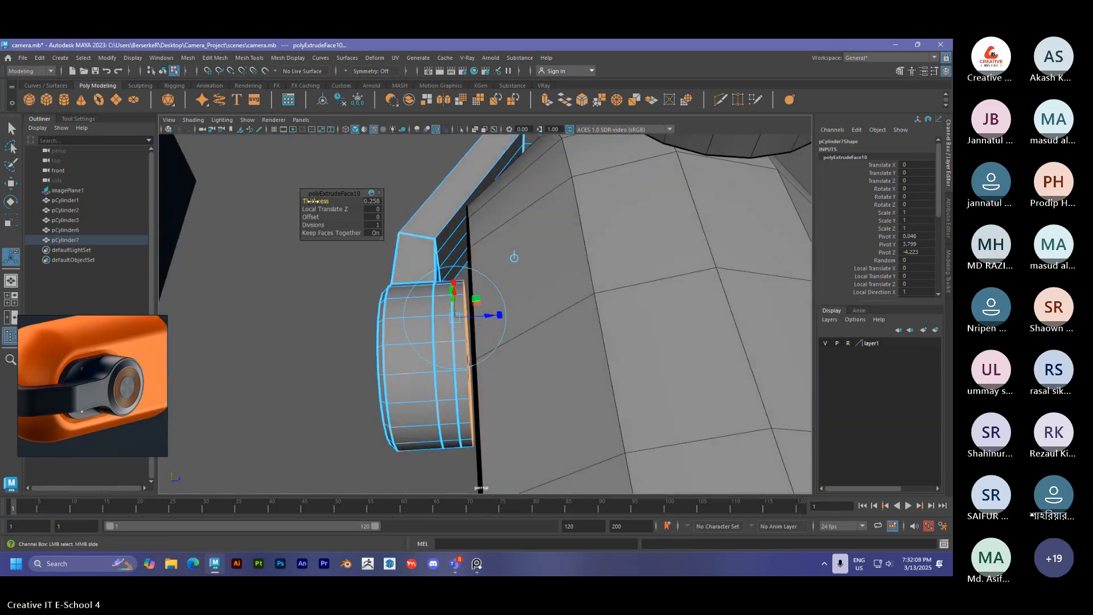
pyautogui.moveTo(312, 201); pyautogui.dragTo(347, 211)
pyautogui.keyDown('alt'); pyautogui.moveTo(432, 262); pyautogui.dragTo(479, 302); pyautogui.keyUp('alt')
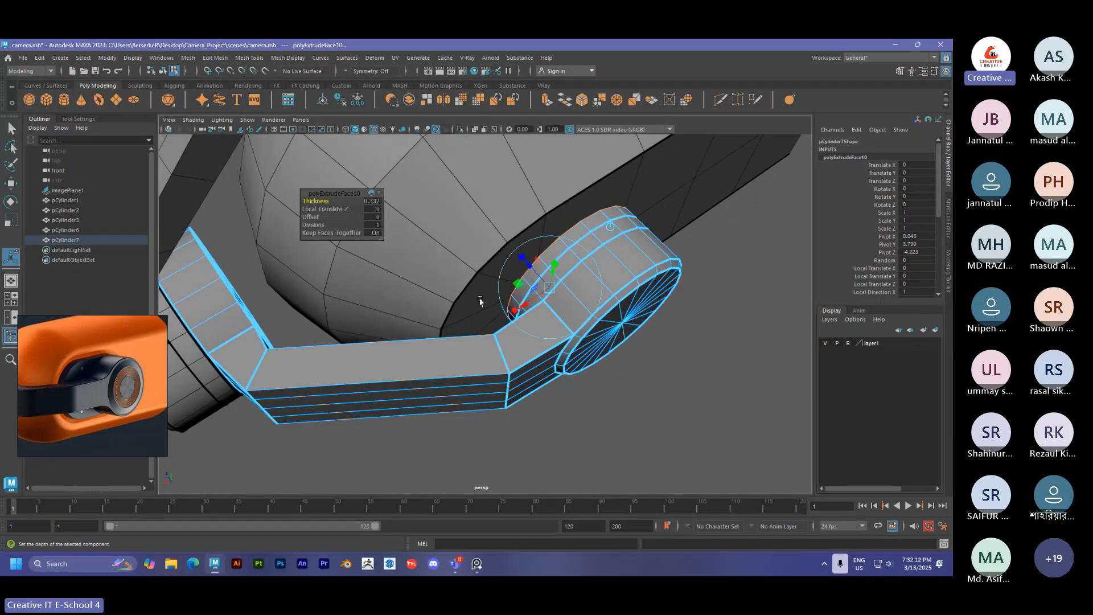
# Sketch the outline of a tab between the round joint and the arm's bend with Blue Pencil and delete the sketch.
pyautogui.click(259, 129)
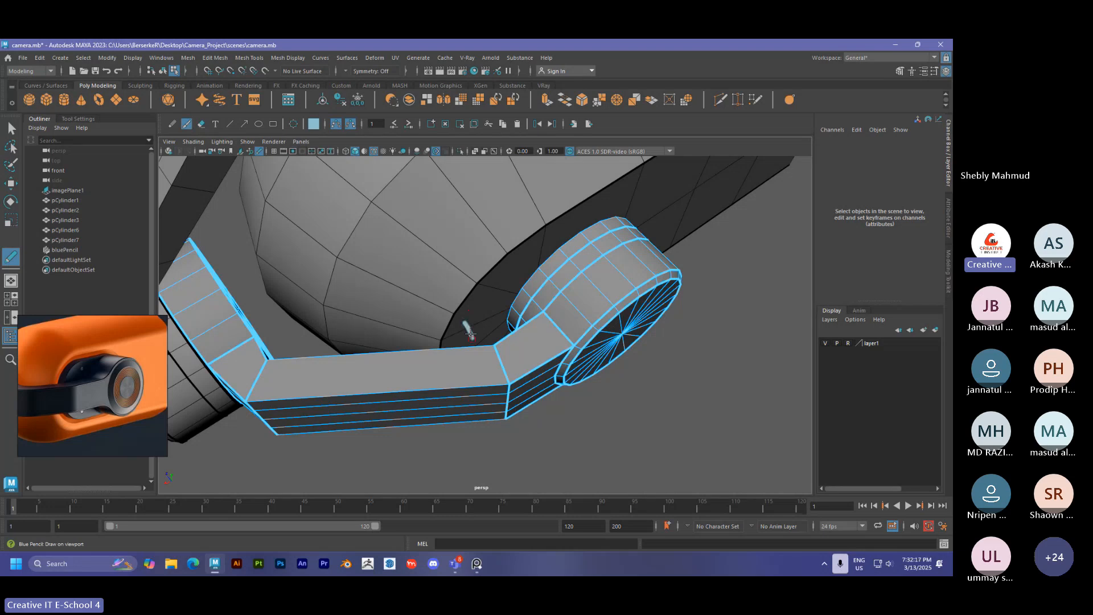
pyautogui.moveTo(471, 336); pyautogui.dragTo(508, 297)
pyautogui.moveTo(469, 332); pyautogui.dragTo(514, 321)
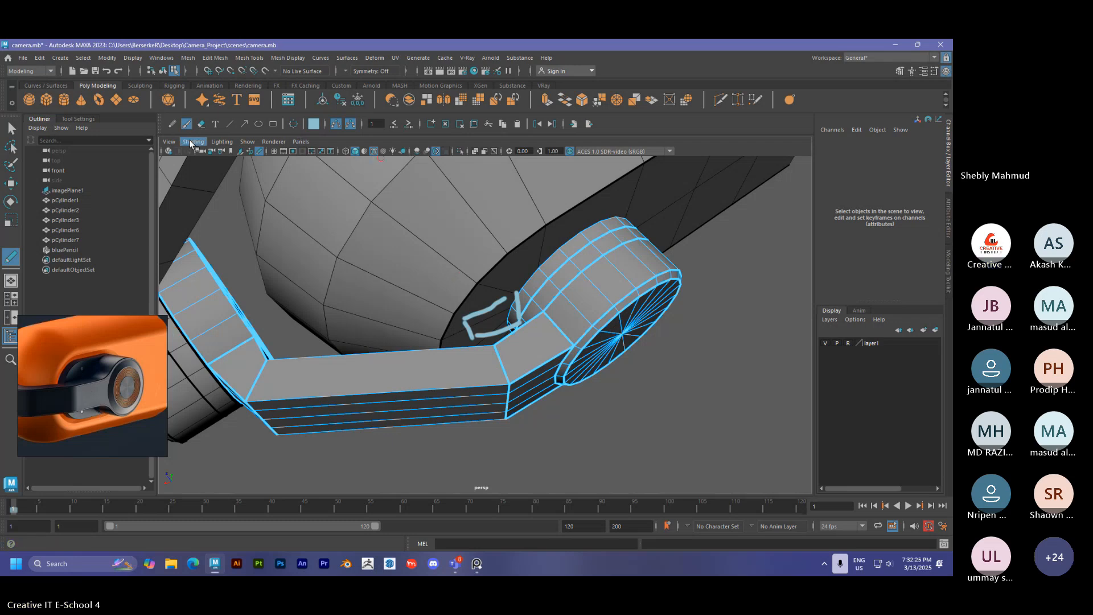
pyautogui.click(74, 250)
pyautogui.press('Delete')
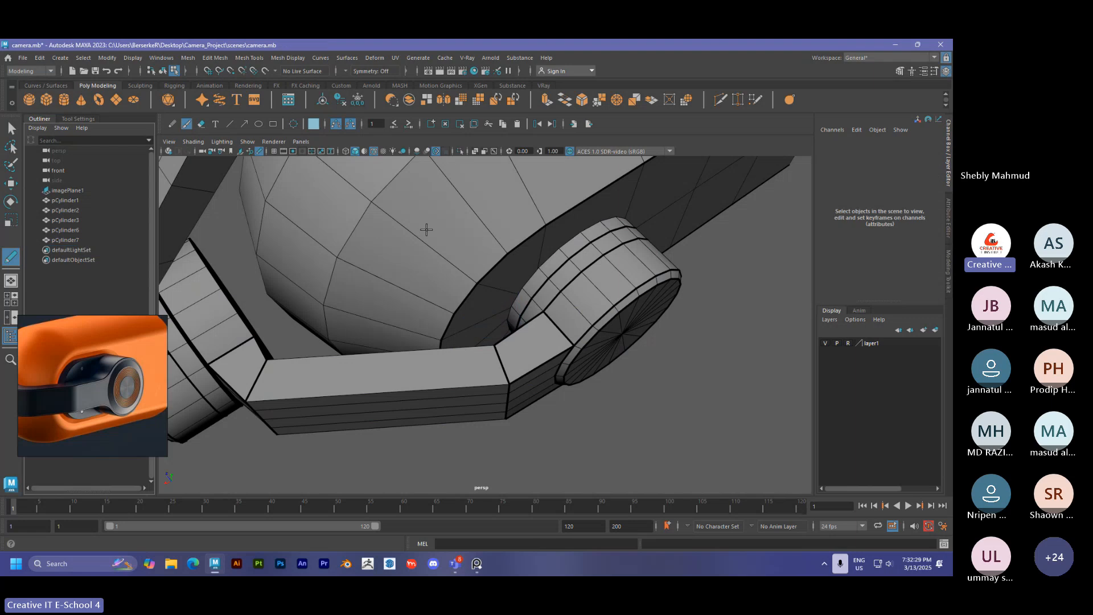
# Select the side faces of the joint's newly extruded ring that face the arm's bend.
pyautogui.press('q')
pyautogui.keyDown('alt'); pyautogui.moveTo(590, 305); pyautogui.dragTo(549, 301); pyautogui.keyUp('alt')
pyautogui.moveTo(522, 268); pyautogui.dragTo(522, 296, button='right')
pyautogui.keyDown('alt'); pyautogui.moveTo(509, 300); pyautogui.dragTo(516, 222); pyautogui.keyUp('alt')
pyautogui.click(503, 314)
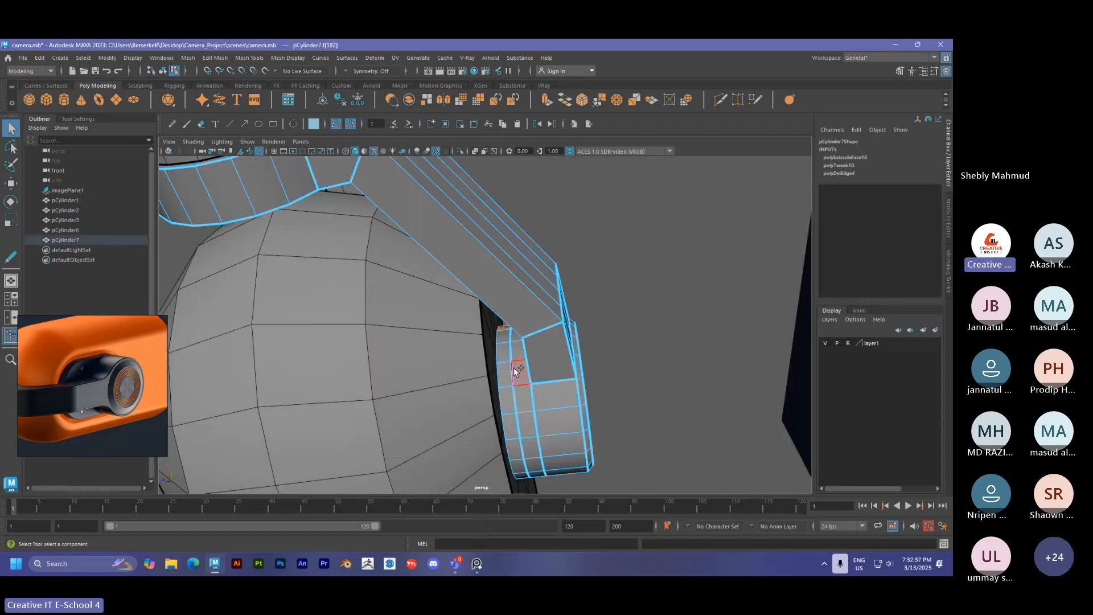
pyautogui.keyDown('shift'); pyautogui.doubleClick(508, 393); pyautogui.keyUp('shift')
pyautogui.keyDown('alt'); pyautogui.moveTo(500, 346); pyautogui.dragTo(449, 349); pyautogui.keyUp('alt')
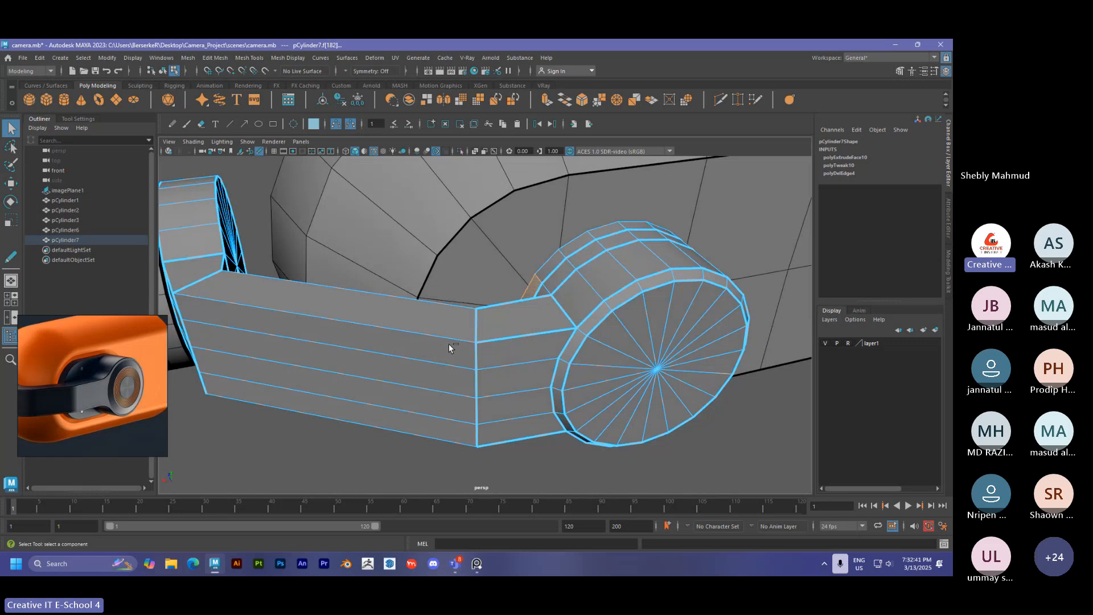
# Extrude the selected ring faces and move them out past the arm's bend, using X-ray display while placing them.
pyautogui.hotkey('ctrl', 'e')
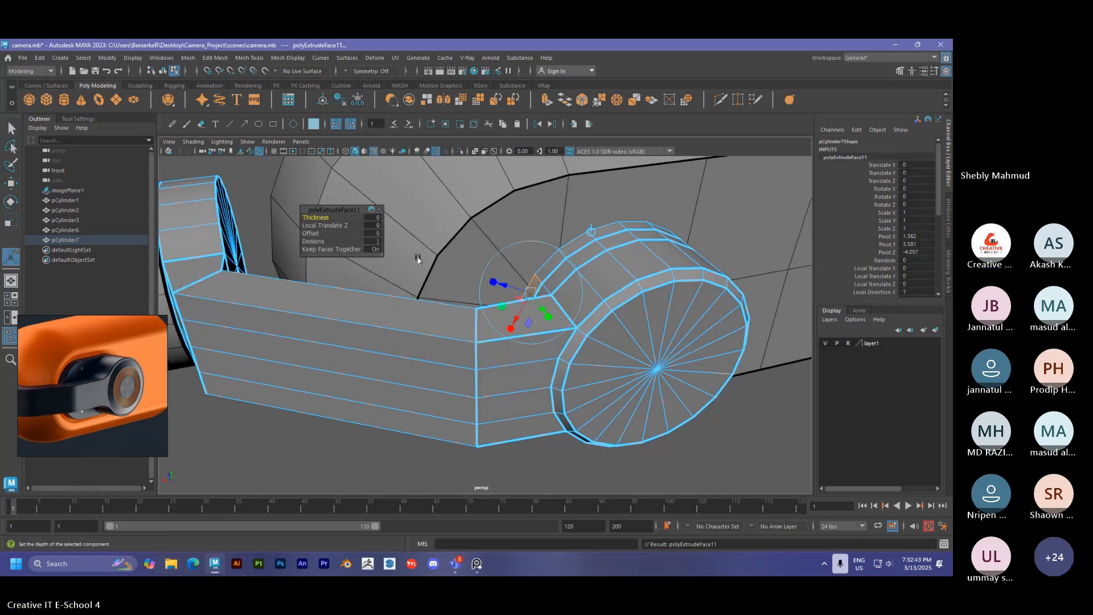
pyautogui.keyDown('alt'); pyautogui.moveTo(418, 261); pyautogui.dragTo(462, 308); pyautogui.keyUp('alt')
pyautogui.press('w')
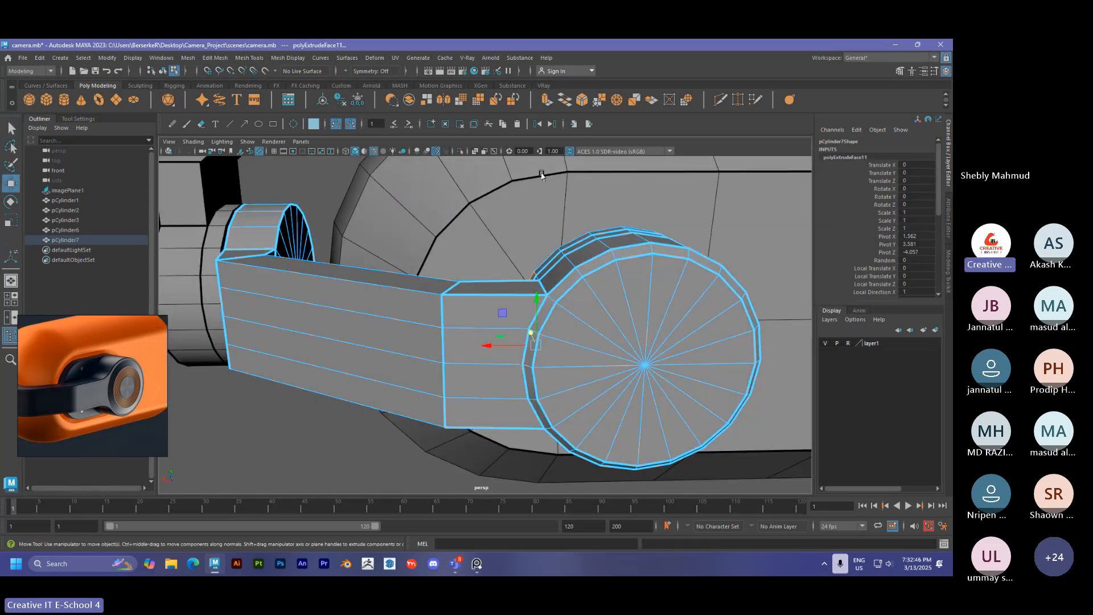
pyautogui.click(475, 151)
pyautogui.keyDown('alt'); pyautogui.moveTo(490, 287); pyautogui.dragTo(491, 224, button='middle'); pyautogui.keyUp('alt')
pyautogui.moveTo(491, 284)
pyautogui.mouseDown()
pyautogui.moveTo(421, 280)
pyautogui.moveTo(412, 288)
pyautogui.moveTo(434, 289)
pyautogui.moveTo(410, 290)
pyautogui.moveTo(421, 294)
pyautogui.moveTo(554, 128)
pyautogui.mouseUp()
pyautogui.press('3')
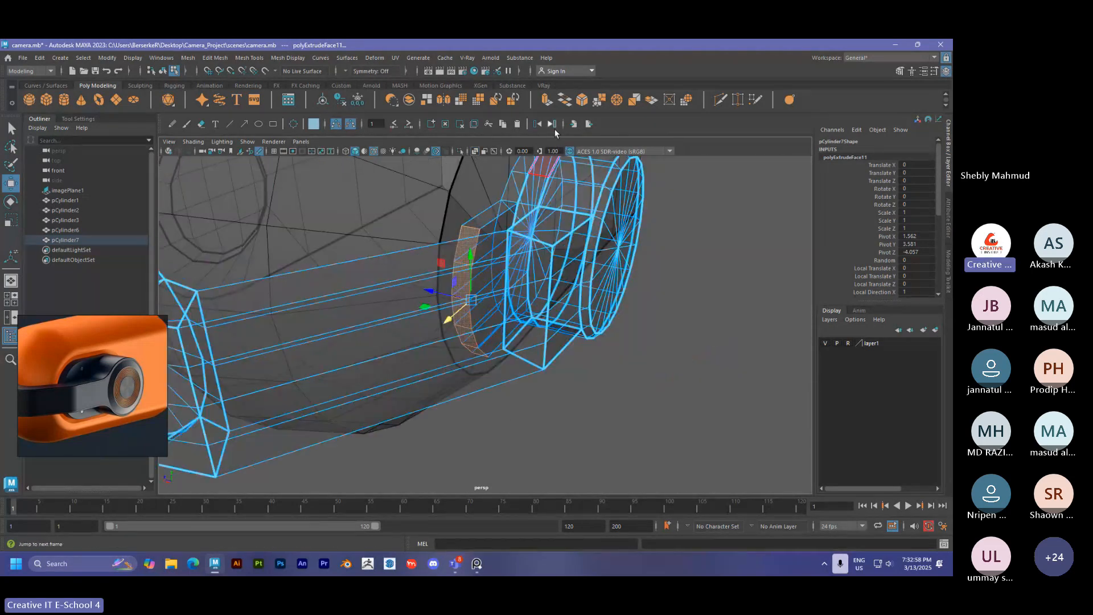
pyautogui.click(477, 152)
pyautogui.click(261, 150)
pyautogui.moveTo(433, 224)
pyautogui.keyDown('alt'); pyautogui.mouseDown()
pyautogui.moveTo(453, 258)
pyautogui.moveTo(383, 261)
pyautogui.moveTo(378, 241)
pyautogui.mouseUp(); pyautogui.keyUp('alt')
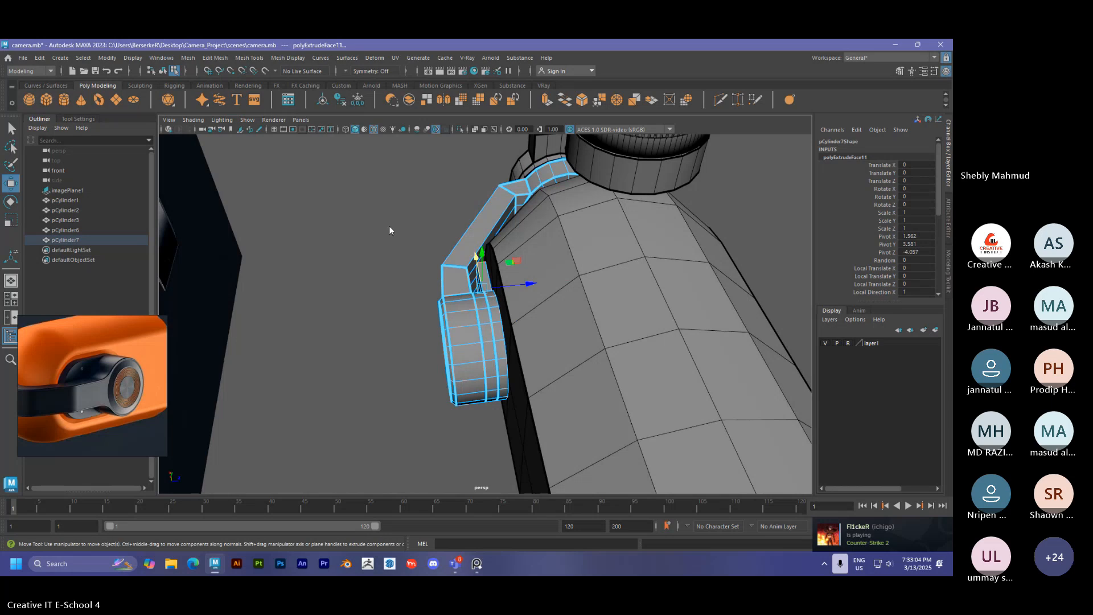
pyautogui.click(390, 230)
# Examine the extruded tab beside the round joint from several angles, with the arm copy isolated and with the whole model.
pyautogui.keyDown('alt'); pyautogui.moveTo(319, 339); pyautogui.dragTo(564, 362); pyautogui.keyUp('alt')
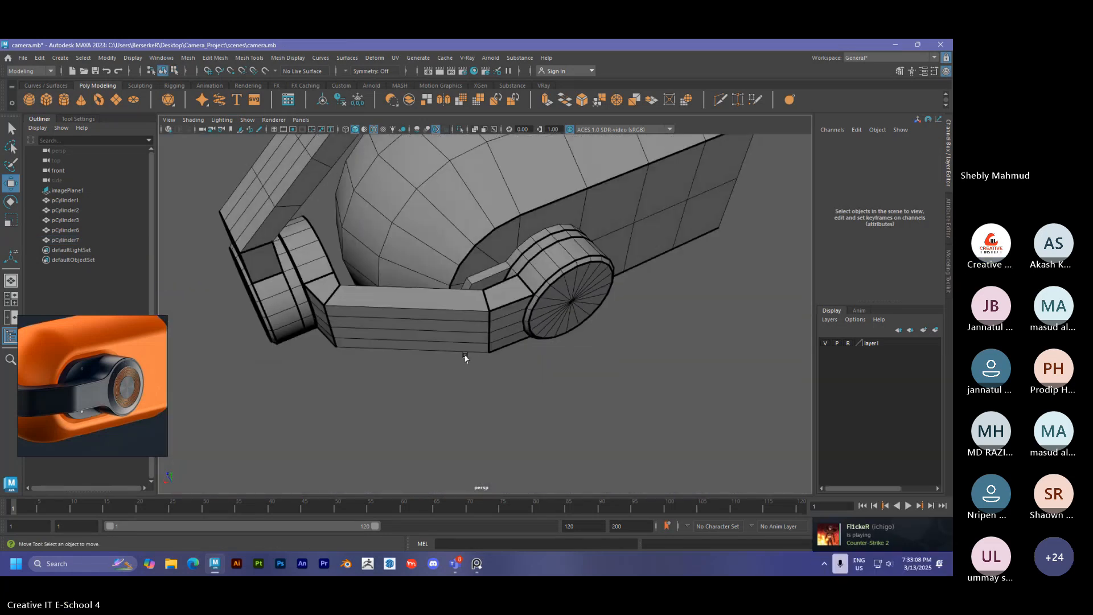
pyautogui.keyDown('alt'); pyautogui.moveTo(464, 359); pyautogui.dragTo(606, 320, button='right'); pyautogui.keyUp('alt')
pyautogui.keyDown('alt'); pyautogui.moveTo(606, 320); pyautogui.dragTo(582, 353, button='middle'); pyautogui.keyUp('alt')
pyautogui.keyDown('alt'); pyautogui.moveTo(582, 354); pyautogui.dragTo(335, 306); pyautogui.keyUp('alt')
pyautogui.click(532, 311)
pyautogui.hotkey('ctrl', '1')
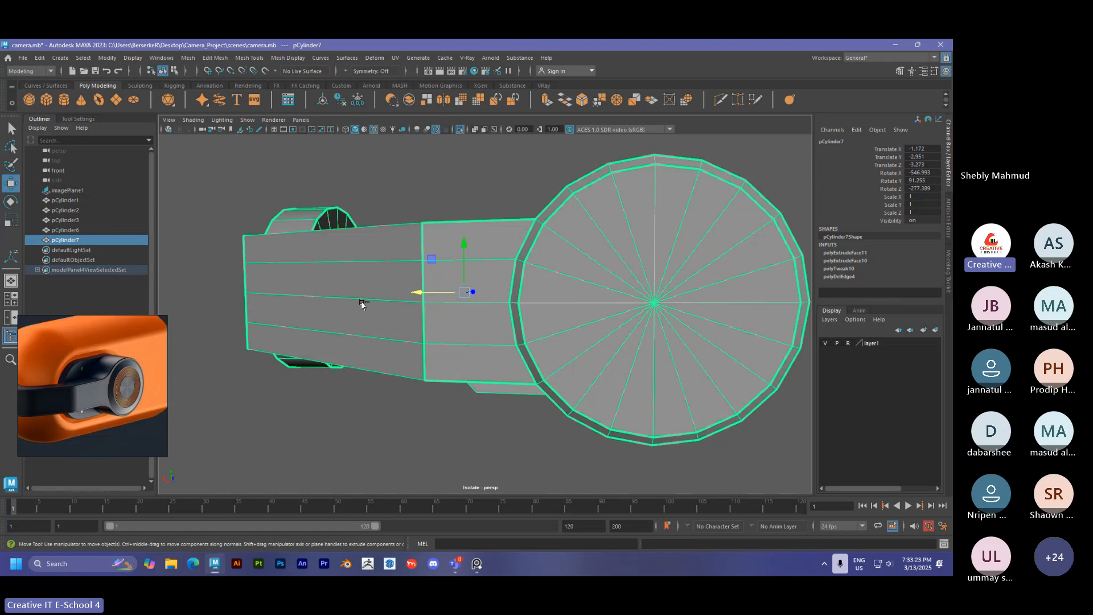
pyautogui.hotkey('ctrl', '1')
pyautogui.hotkey('ctrl', 'z')
pyautogui.keyDown('alt'); pyautogui.moveTo(451, 308); pyautogui.dragTo(543, 257); pyautogui.keyUp('alt')
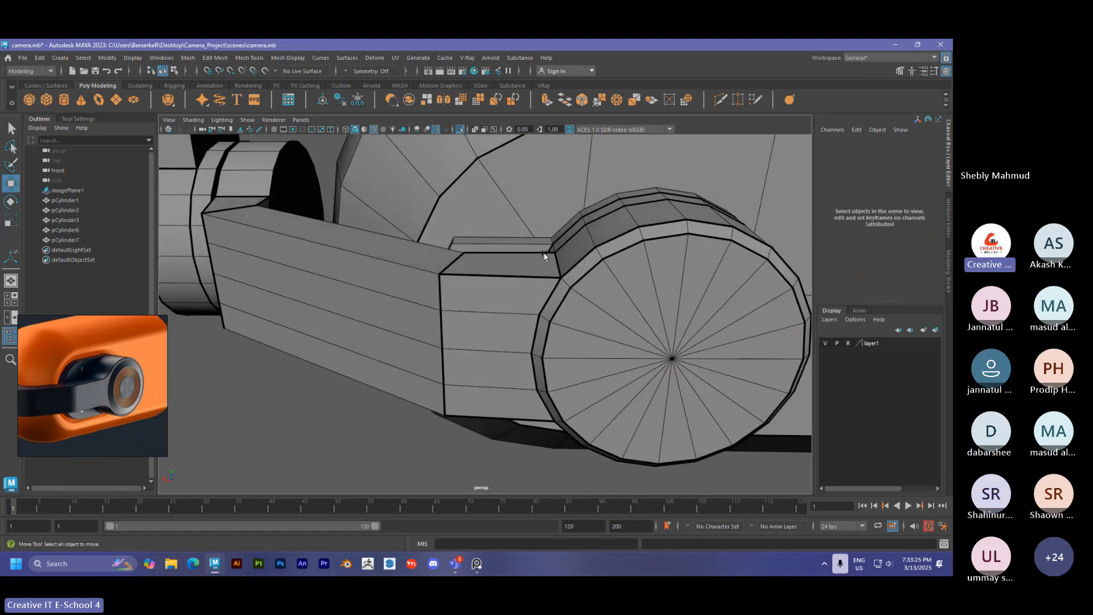
pyautogui.keyDown('alt'); pyautogui.moveTo(497, 311); pyautogui.dragTo(512, 248); pyautogui.keyUp('alt')
# Undo the outward move of the extruded joint faces.
pyautogui.hotkey('ctrl', 'z')
pyautogui.hotkey('ctrl', 'z')
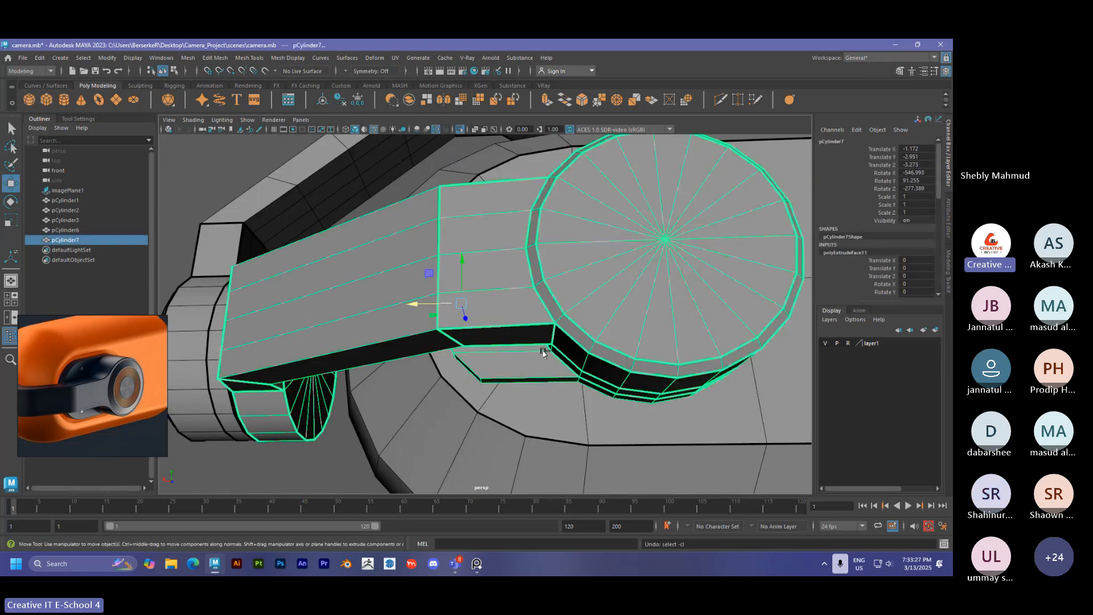
pyautogui.hotkey('ctrl', 'z')
pyautogui.hotkey('ctrl', 'z')
pyautogui.hotkey('ctrl', 'z')
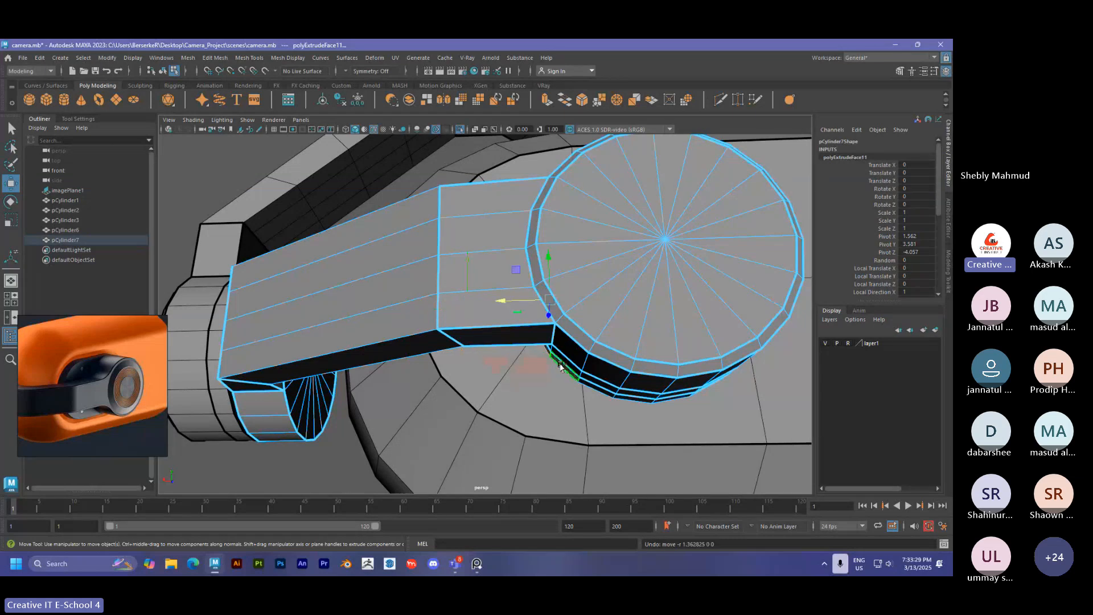
# Include the adjoining lower ring face, extrude the faces as a tab toward the arm's bend, and return to object mode.
pyautogui.click(562, 369)
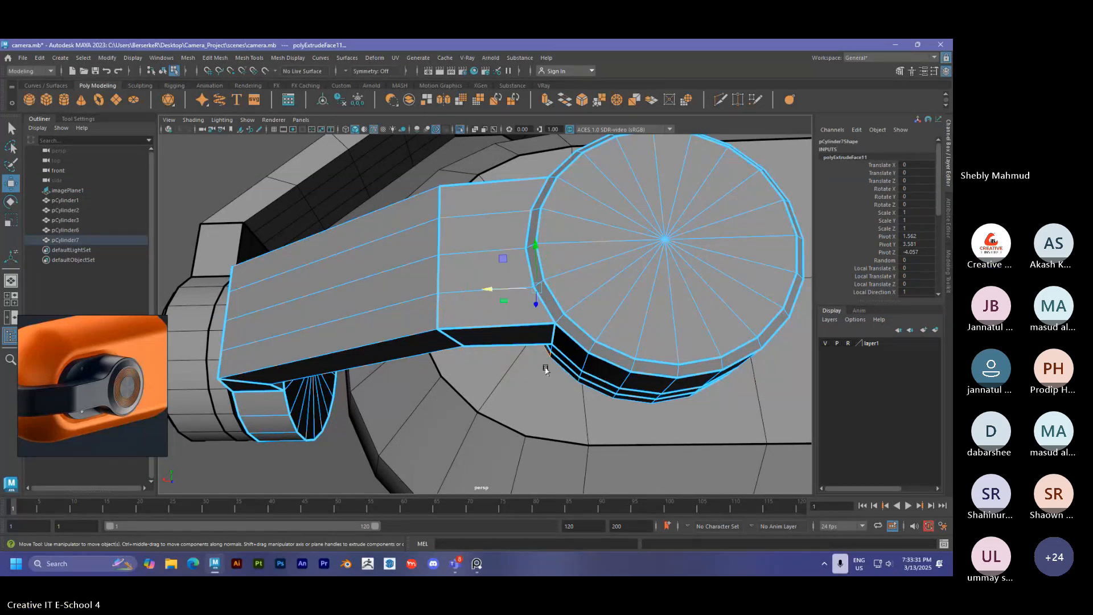
pyautogui.click(564, 376)
pyautogui.keyDown('alt'); pyautogui.moveTo(564, 376); pyautogui.dragTo(469, 339); pyautogui.keyUp('alt')
pyautogui.click(560, 227)
pyautogui.scroll(-2, 469, 339)
pyautogui.keyDown('alt'); pyautogui.moveTo(558, 335); pyautogui.dragTo(506, 366); pyautogui.keyUp('alt')
pyautogui.moveTo(388, 261); pyautogui.dragTo(440, 232, button='right')
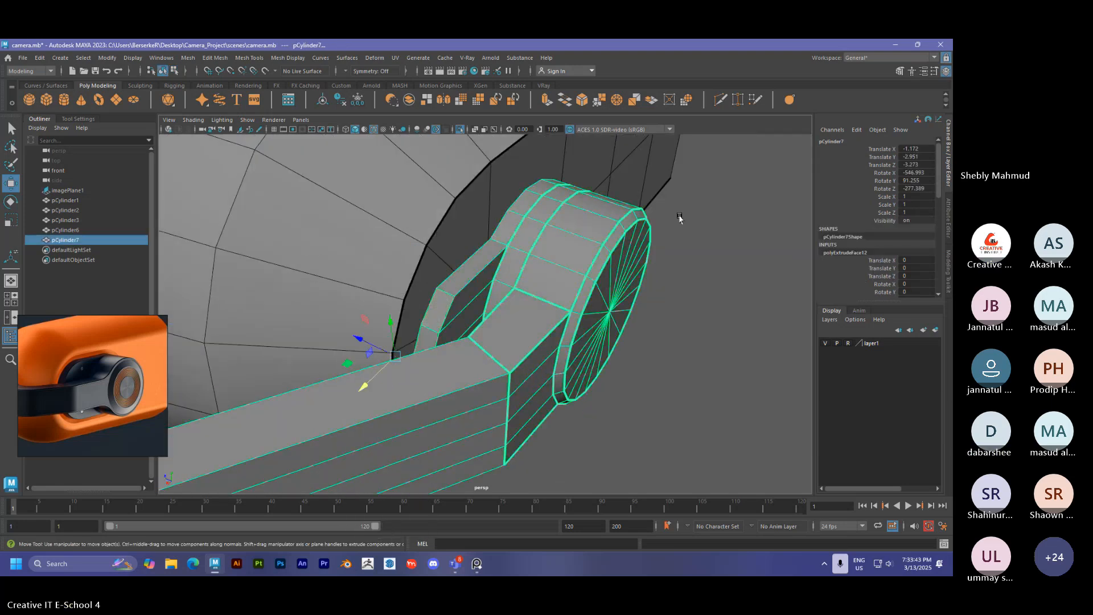
# Examine the second arm and its extruded joint tab, both isolated and together with the whole model.
pyautogui.click(680, 217)
pyautogui.keyDown('alt'); pyautogui.moveTo(680, 217); pyautogui.dragTo(459, 324); pyautogui.keyUp('alt')
pyautogui.keyDown('alt'); pyautogui.moveTo(460, 324); pyautogui.dragTo(544, 322, button='right'); pyautogui.keyUp('alt')
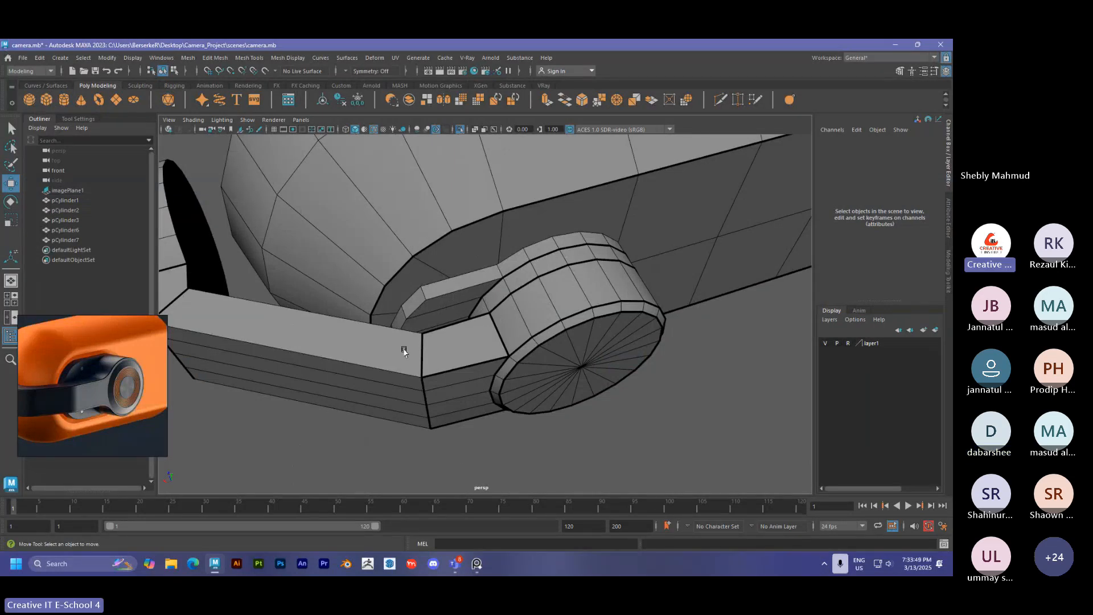
pyautogui.keyDown('alt'); pyautogui.moveTo(429, 333); pyautogui.dragTo(491, 325); pyautogui.keyUp('alt')
pyautogui.click(434, 309)
pyautogui.hotkey('ctrl', '1')
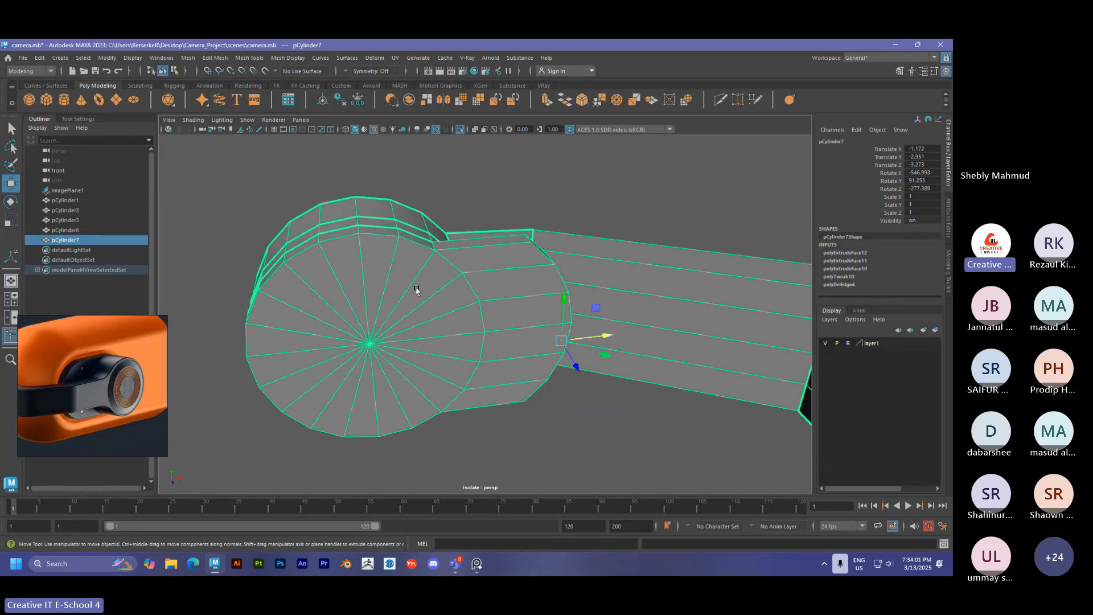
pyautogui.scroll(-4, 430, 298)
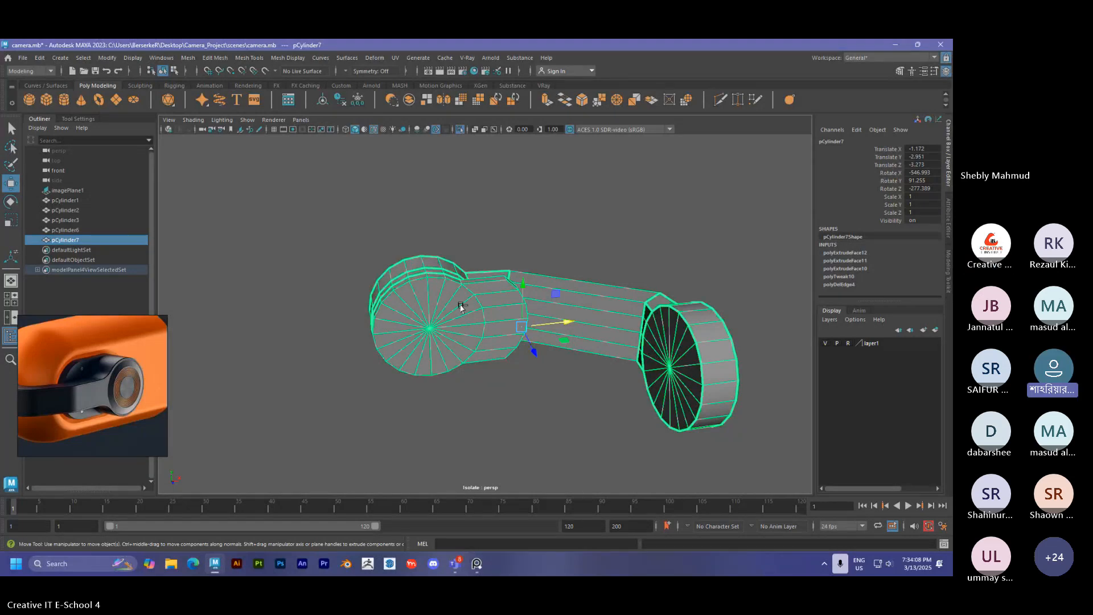
pyautogui.hotkey('ctrl', '1')
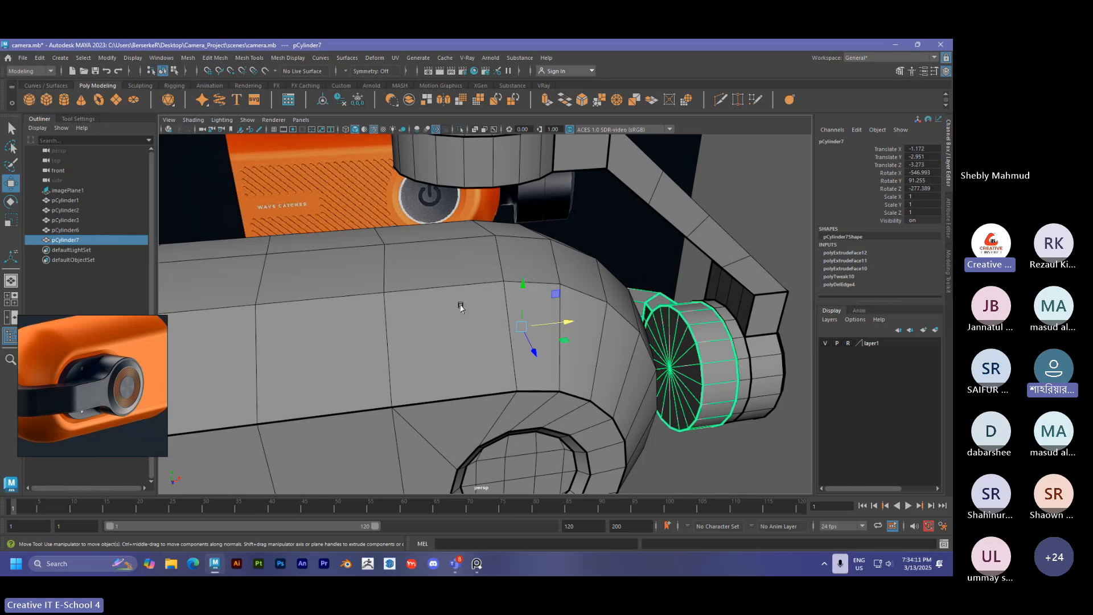
# Examine the camera body, its open end and its position beside the arm joints from several angles.
pyautogui.keyDown('alt'); pyautogui.moveTo(461, 308); pyautogui.dragTo(634, 323); pyautogui.keyUp('alt')
pyautogui.press('q')
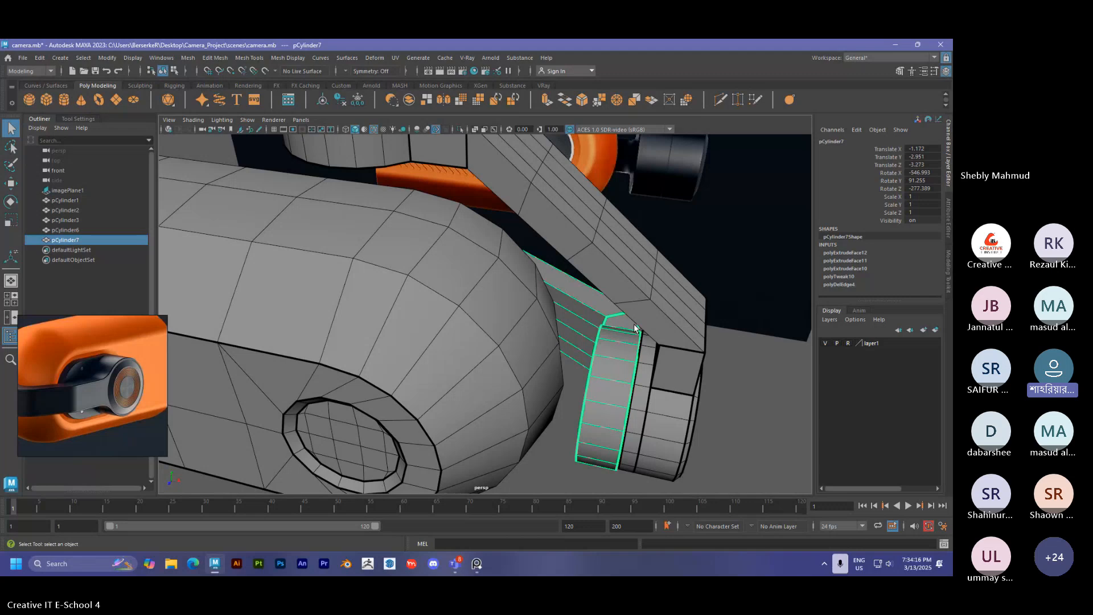
pyautogui.click(737, 372)
pyautogui.scroll(-3, 668, 368)
pyautogui.moveTo(558, 366); pyautogui.dragTo(507, 341)
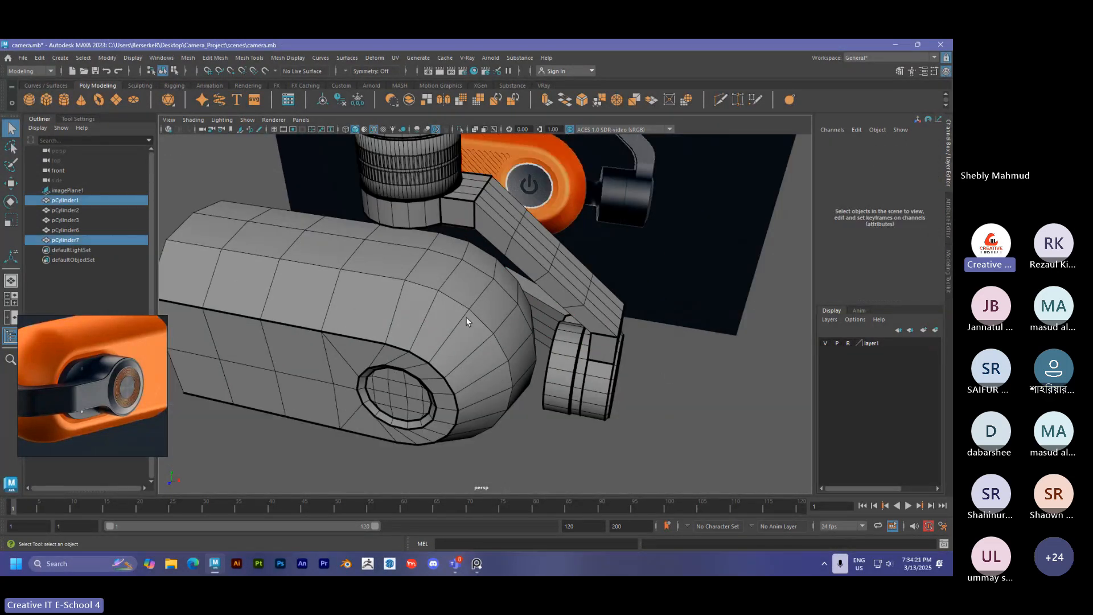
pyautogui.keyDown('alt'); pyautogui.moveTo(381, 329); pyautogui.dragTo(578, 300); pyautogui.keyUp('alt')
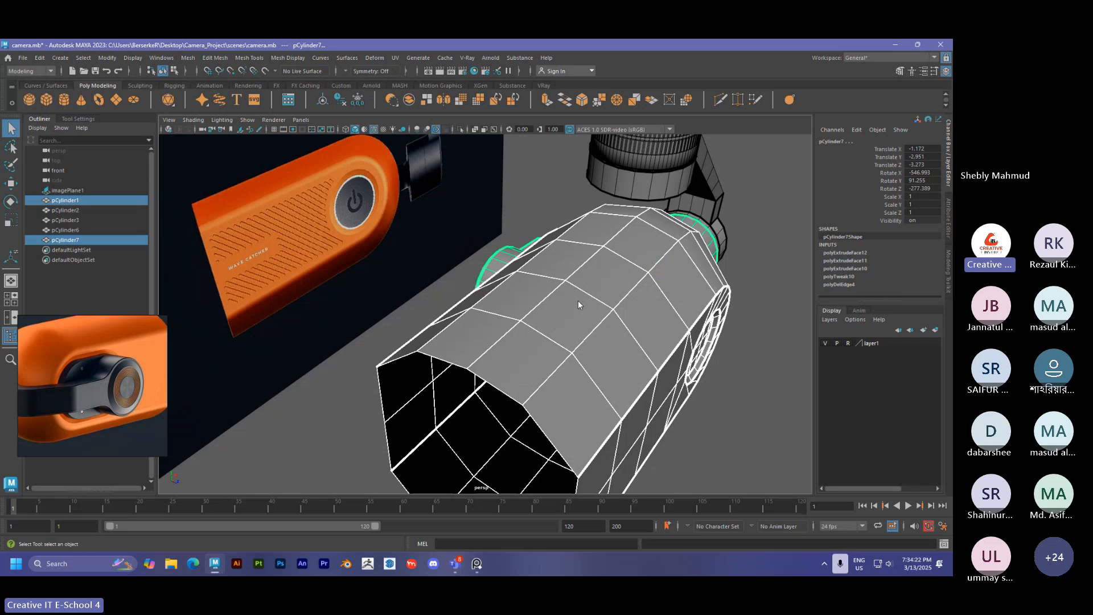
pyautogui.click(767, 282)
pyautogui.click(663, 298)
pyautogui.keyDown('alt'); pyautogui.moveTo(663, 297); pyautogui.dragTo(580, 334); pyautogui.keyUp('alt')
pyautogui.keyDown('alt'); pyautogui.moveTo(581, 334); pyautogui.dragTo(664, 290, button='right'); pyautogui.keyUp('alt')
pyautogui.keyDown('alt'); pyautogui.moveTo(665, 290); pyautogui.dragTo(623, 295); pyautogui.keyUp('alt')
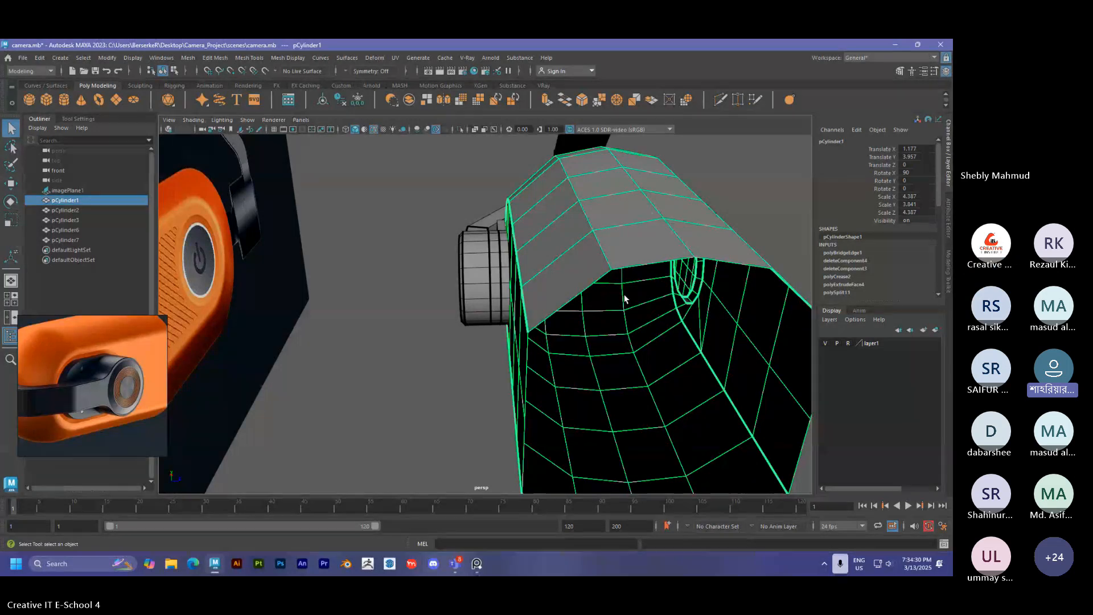
pyautogui.scroll(-7, 592, 286)
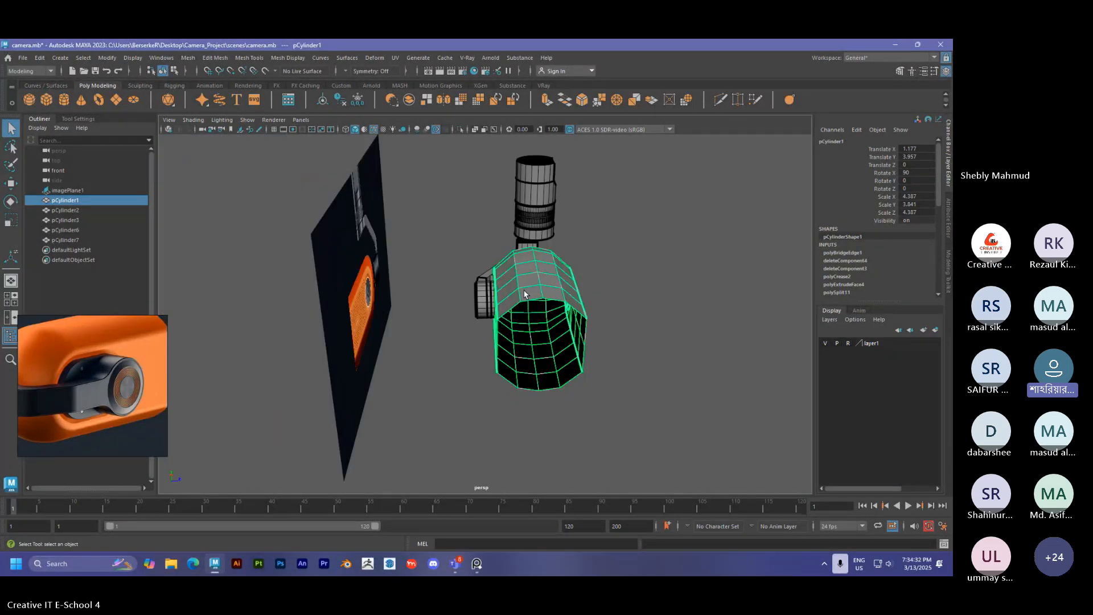
pyautogui.keyDown('alt'); pyautogui.moveTo(524, 294); pyautogui.dragTo(473, 275); pyautogui.keyUp('alt')
pyautogui.scroll(5, 473, 276)
pyautogui.keyDown('alt'); pyautogui.moveTo(560, 290); pyautogui.dragTo(517, 336); pyautogui.keyUp('alt')
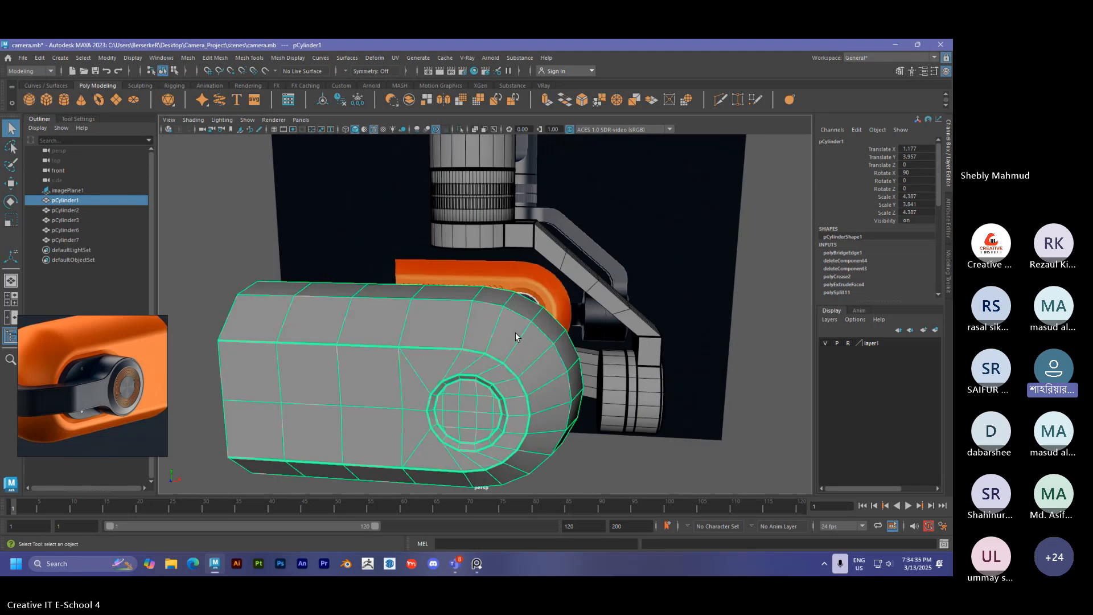
# Examine the neck cylinder, the ribbed ring and the upper gimbal arm against the reference image.
pyautogui.keyDown('alt'); pyautogui.moveTo(516, 336); pyautogui.dragTo(490, 335, button='middle'); pyautogui.keyUp('alt')
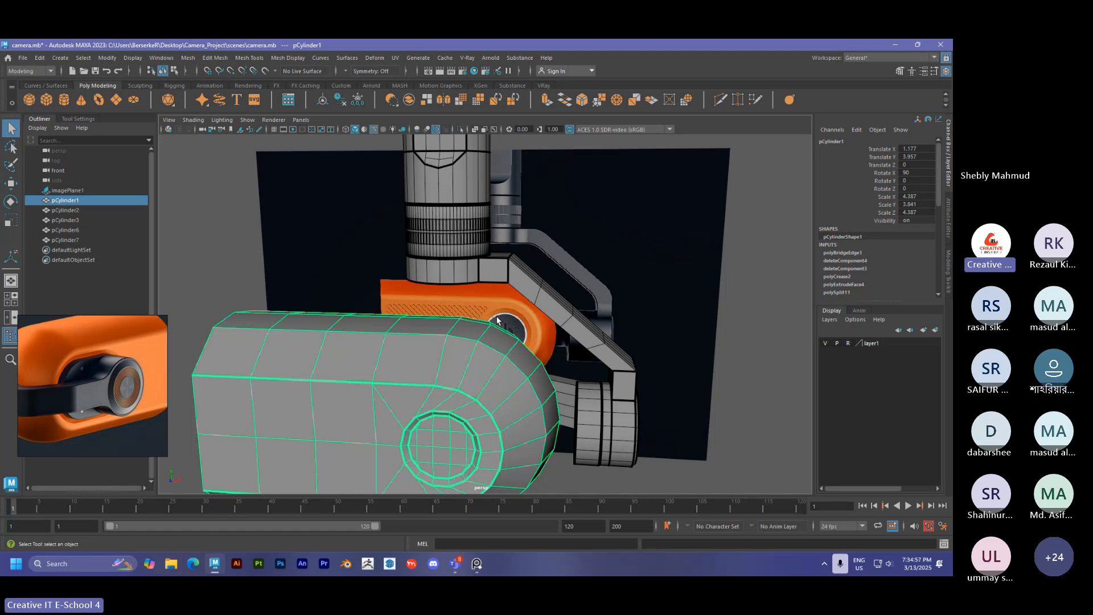
pyautogui.keyDown('alt'); pyautogui.moveTo(357, 328); pyautogui.dragTo(478, 272); pyautogui.keyUp('alt')
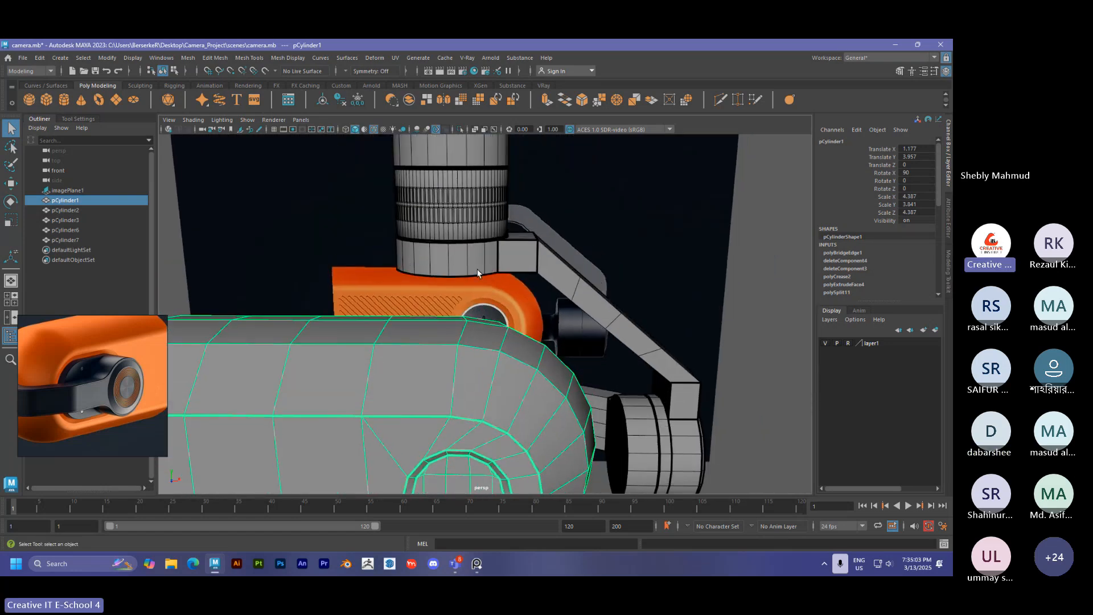
pyautogui.moveTo(471, 233)
pyautogui.keyDown('alt'); pyautogui.mouseDown()
pyautogui.moveTo(440, 295)
pyautogui.moveTo(461, 245)
pyautogui.mouseUp(); pyautogui.keyUp('alt')
pyautogui.click(476, 219)
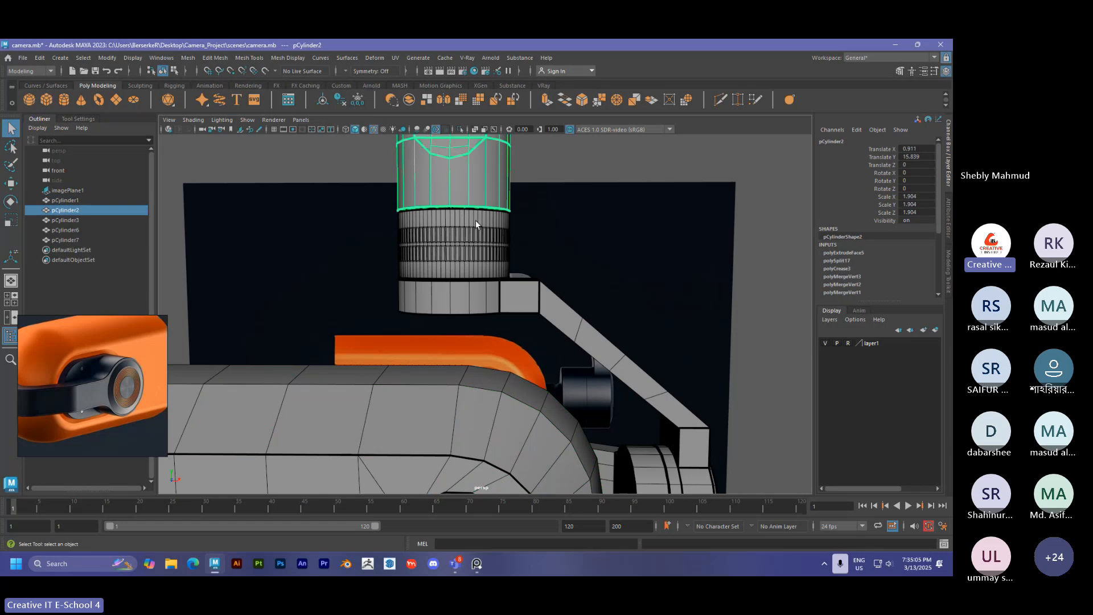
pyautogui.keyDown('alt'); pyautogui.moveTo(526, 297); pyautogui.dragTo(467, 309); pyautogui.keyUp('alt')
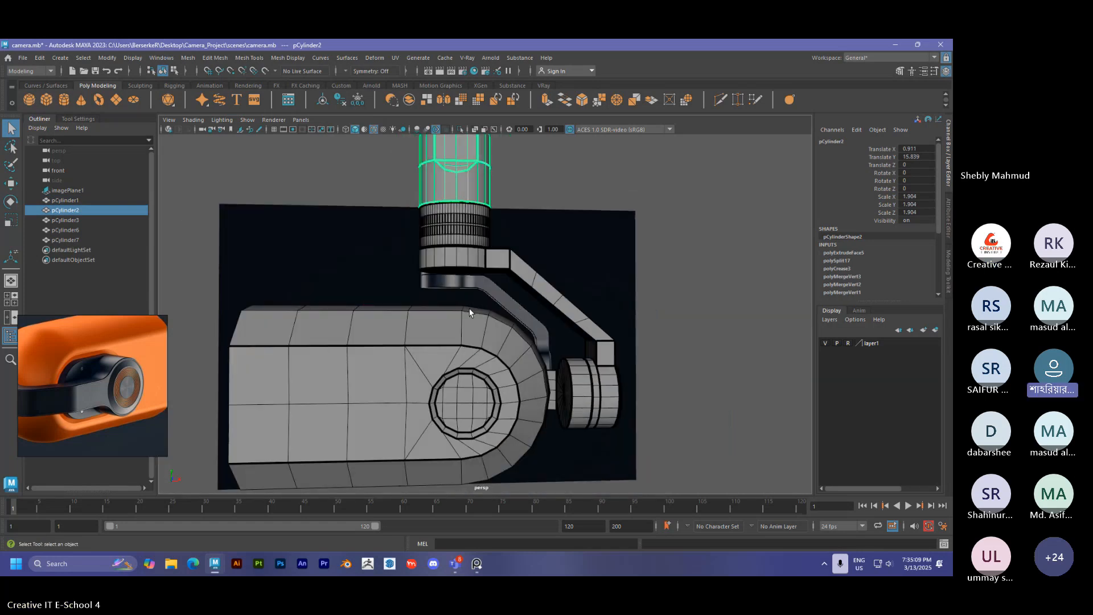
pyautogui.click(463, 234)
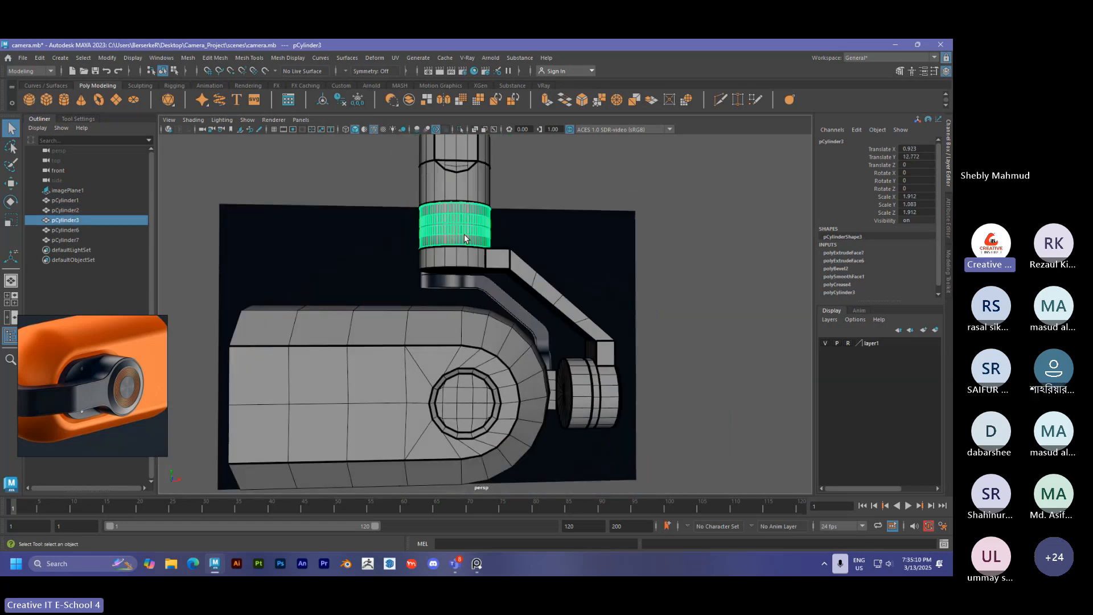
pyautogui.click(493, 257)
pyautogui.keyDown('alt'); pyautogui.moveTo(544, 286); pyautogui.dragTo(490, 336); pyautogui.keyUp('alt')
pyautogui.keyDown('alt'); pyautogui.moveTo(490, 336); pyautogui.dragTo(405, 262, button='right'); pyautogui.keyUp('alt')
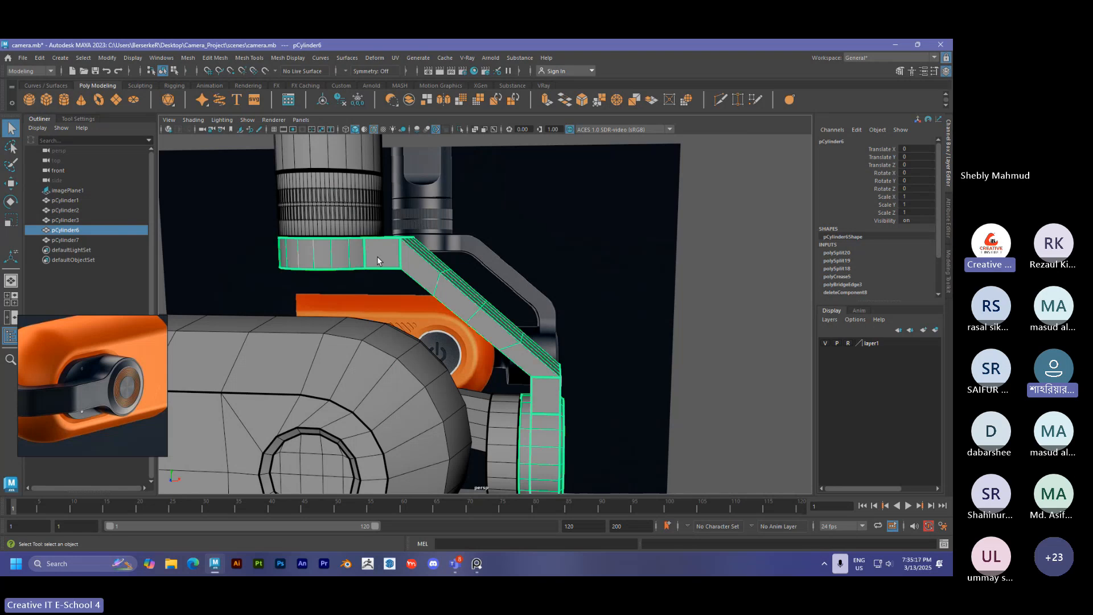
pyautogui.keyDown('alt'); pyautogui.moveTo(378, 257); pyautogui.dragTo(439, 297); pyautogui.keyUp('alt')
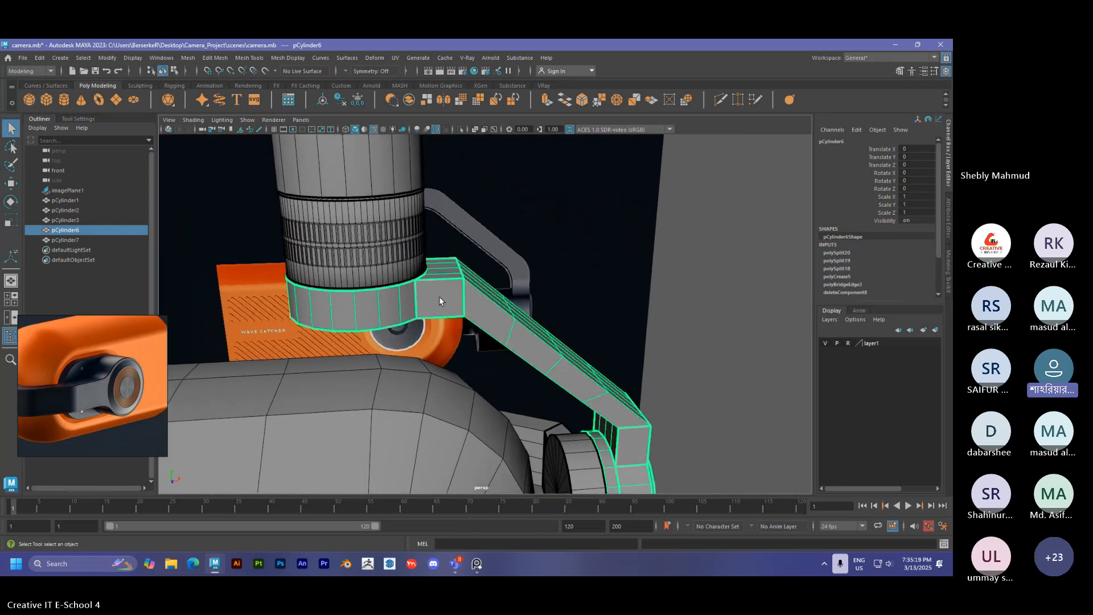
pyautogui.keyDown('alt'); pyautogui.moveTo(439, 301); pyautogui.dragTo(446, 307, button='right'); pyautogui.keyUp('alt')
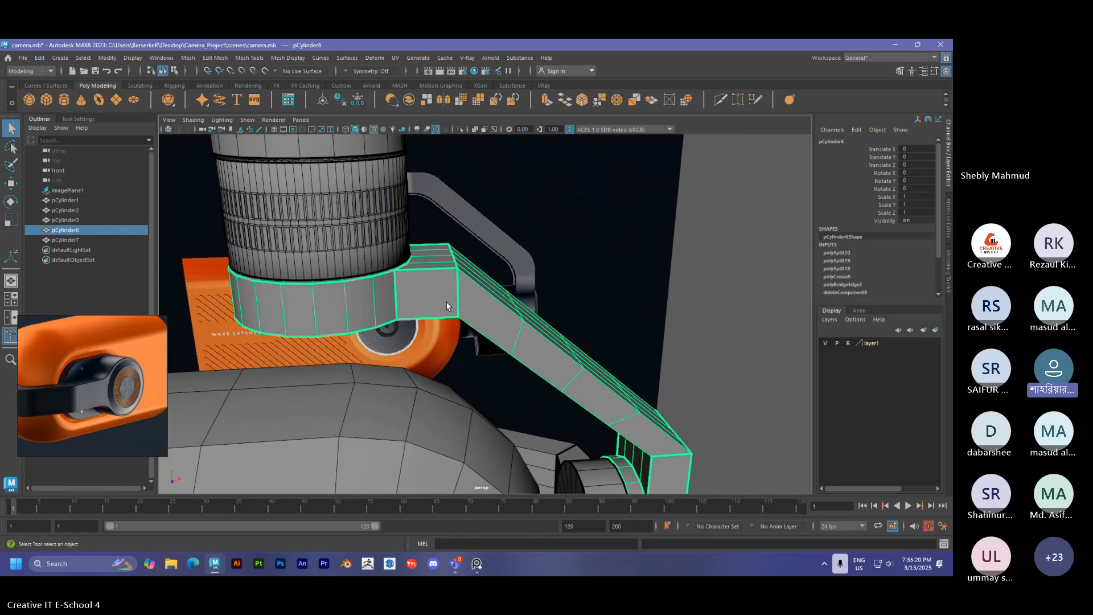
pyautogui.keyDown('alt'); pyautogui.moveTo(411, 295); pyautogui.dragTo(467, 270, button='middle'); pyautogui.keyUp('alt')
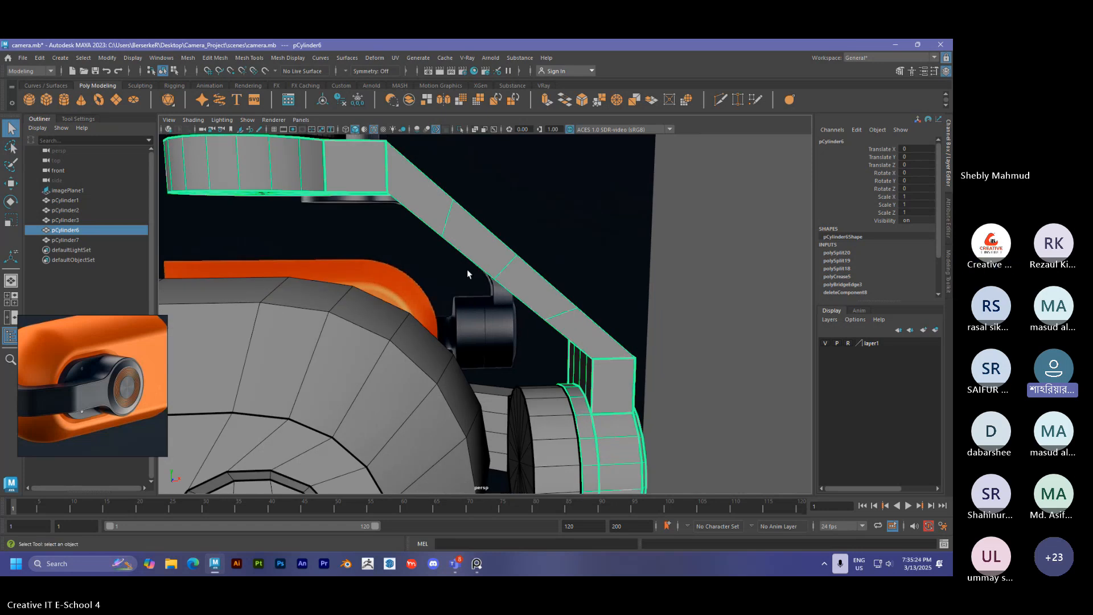
# Select the edge loop around the middle of the upper arm's sloping section and detach the mesh along it.
pyautogui.moveTo(506, 268); pyautogui.dragTo(515, 233, button='right')
pyautogui.doubleClick(511, 263)
pyautogui.scroll(-4, 510, 265)
pyautogui.keyDown('alt'); pyautogui.moveTo(509, 271); pyautogui.dragTo(439, 314); pyautogui.keyUp('alt')
pyautogui.scroll(2, 455, 290)
pyautogui.keyDown('alt'); pyautogui.moveTo(439, 314); pyautogui.dragTo(478, 271, button='middle'); pyautogui.keyUp('alt')
pyautogui.scroll(2, 489, 279)
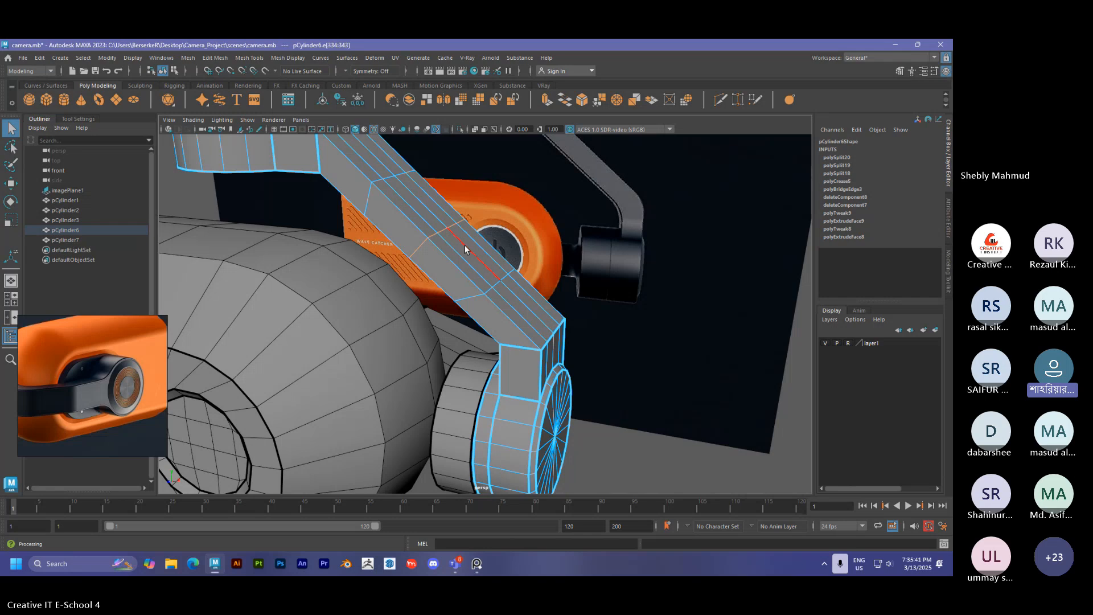
pyautogui.keyDown('alt'); pyautogui.moveTo(446, 277); pyautogui.dragTo(586, 271); pyautogui.keyUp('alt')
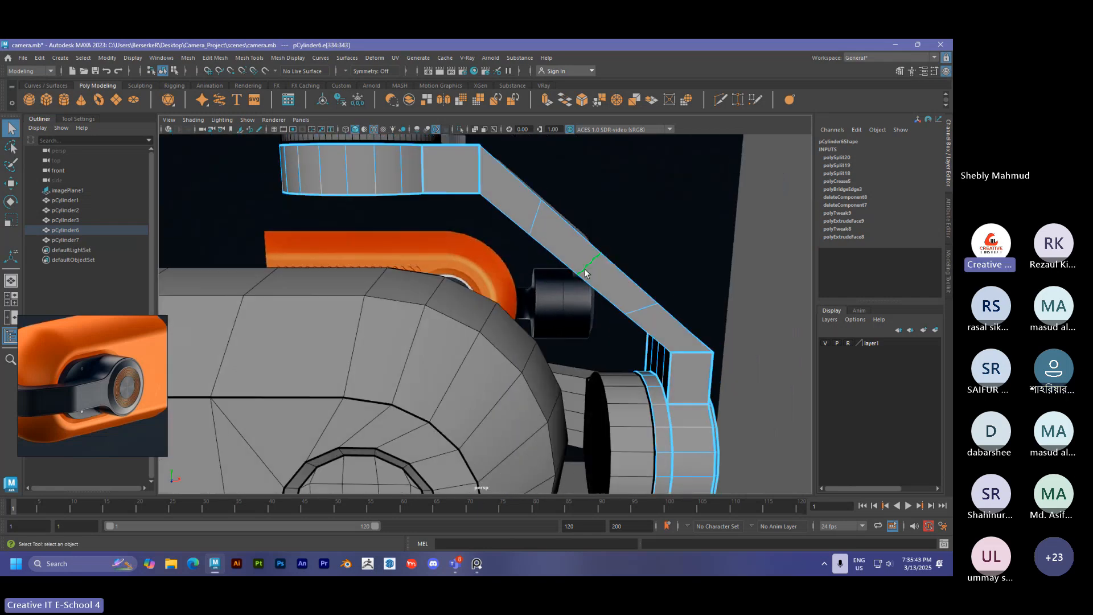
pyautogui.click(189, 58)
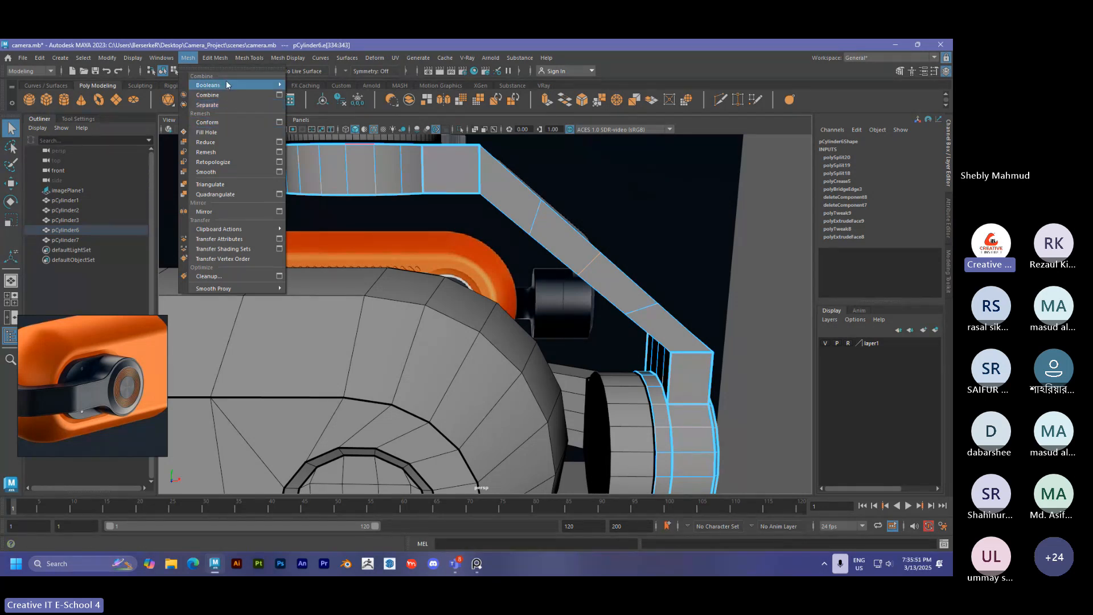
pyautogui.moveTo(212, 58)
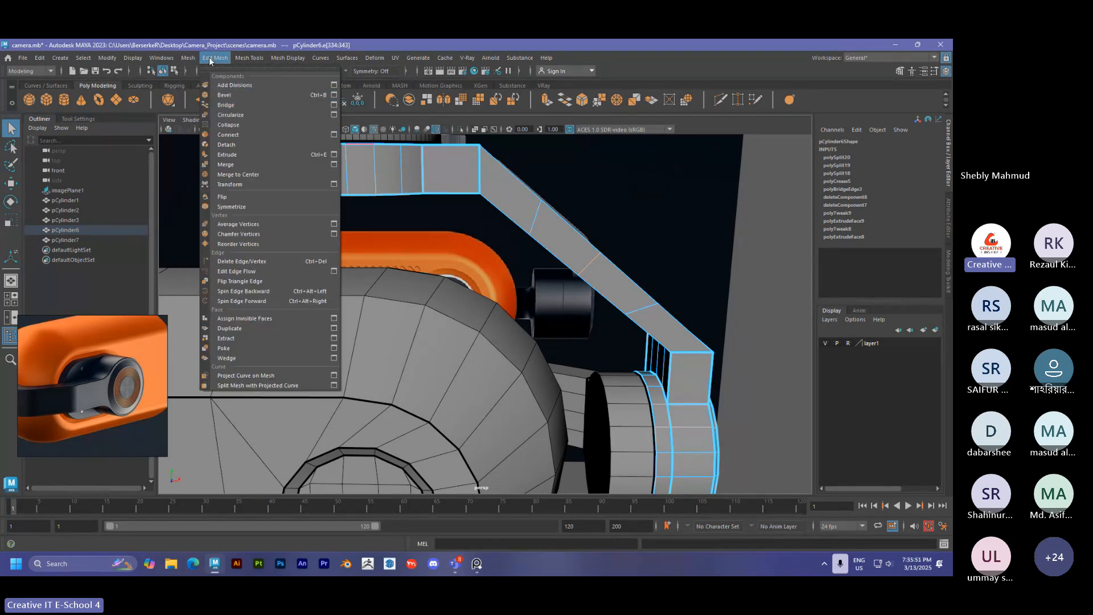
pyautogui.click(231, 145)
pyautogui.keyDown('alt'); pyautogui.moveTo(237, 152); pyautogui.dragTo(507, 296); pyautogui.keyUp('alt')
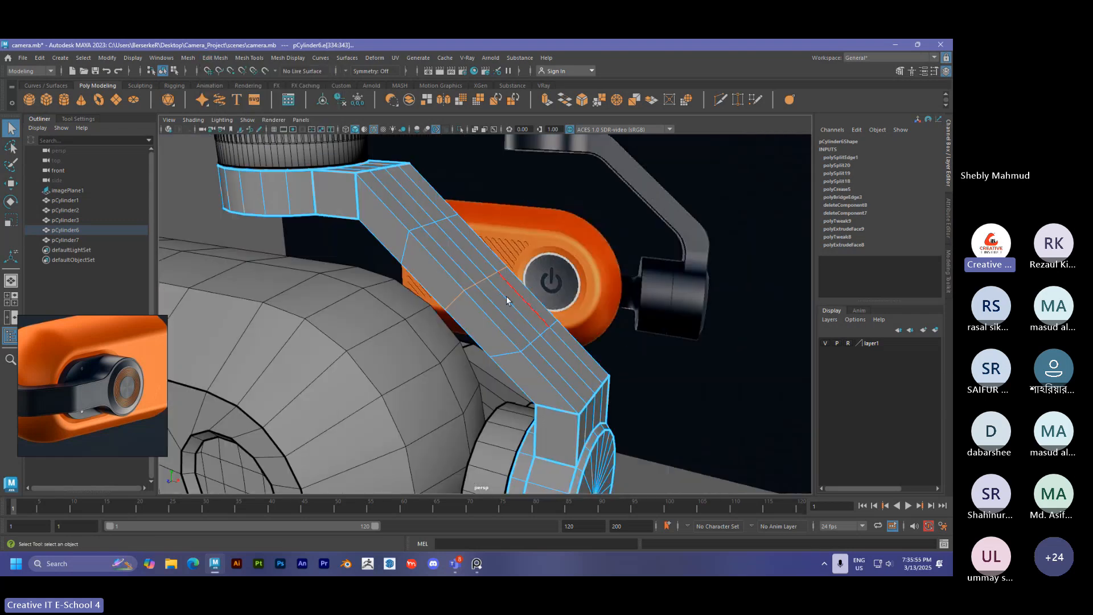
pyautogui.keyDown('alt'); pyautogui.moveTo(586, 312); pyautogui.dragTo(512, 290); pyautogui.keyUp('alt')
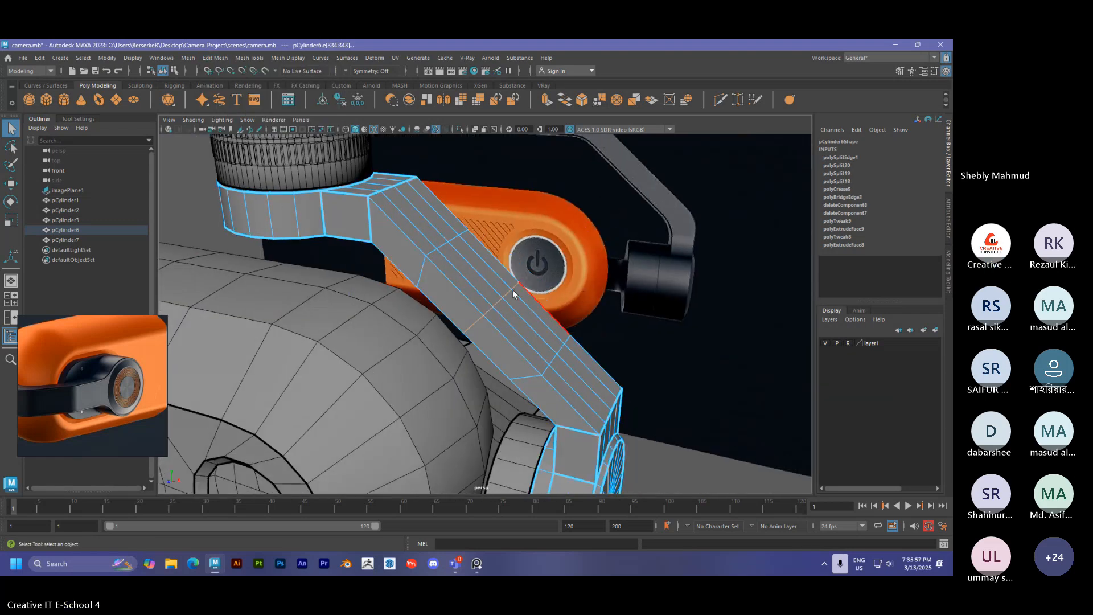
# Return to object mode, separate the detached upper arm into individual meshes, and select the lower half.
pyautogui.press('F8')
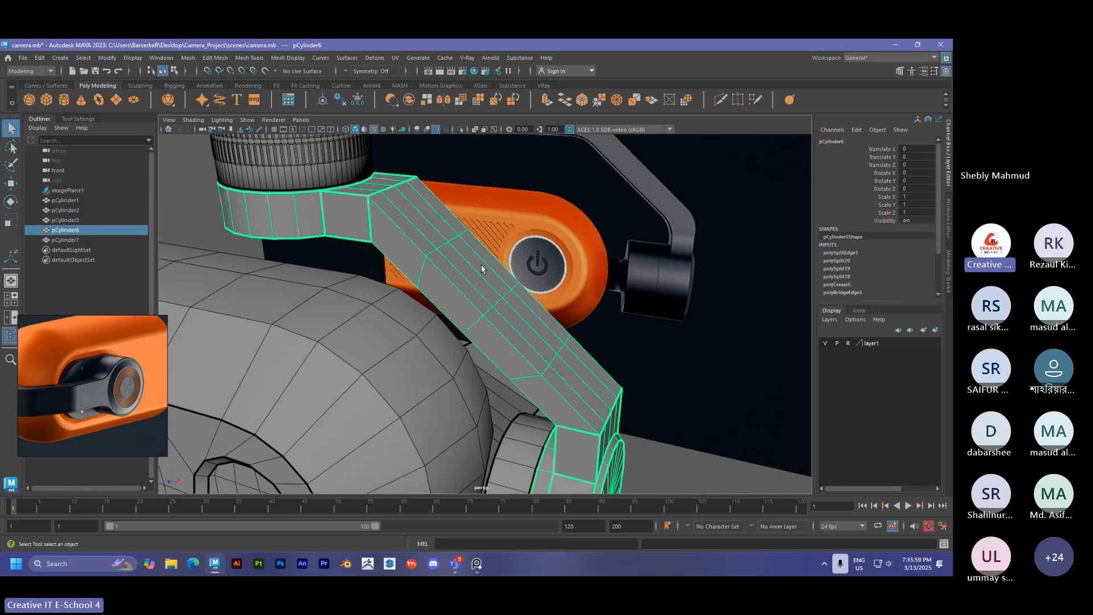
pyautogui.click(185, 59)
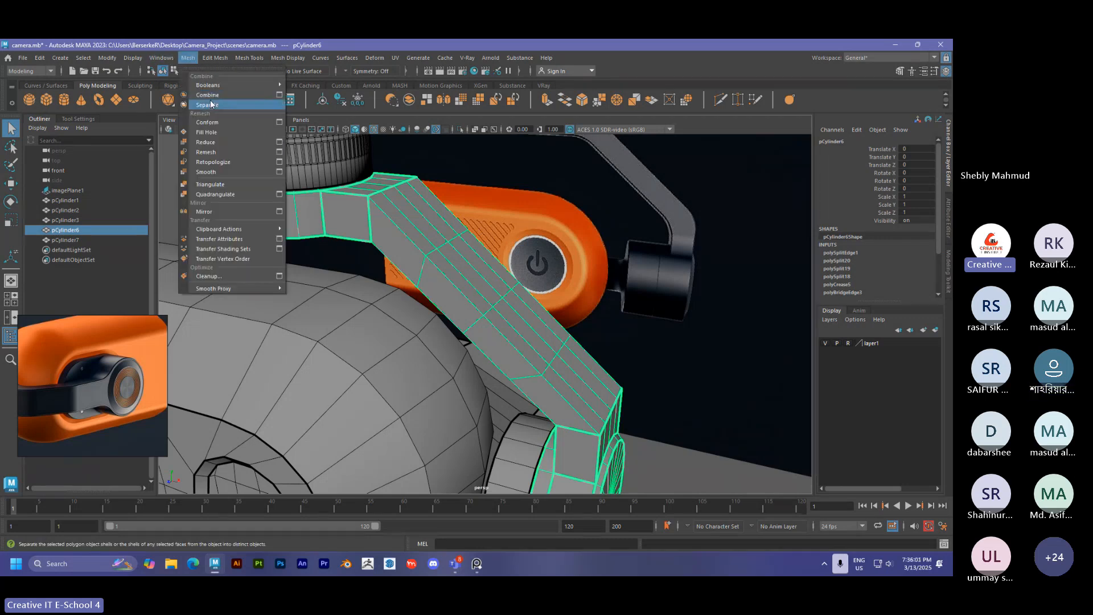
pyautogui.click(210, 102)
pyautogui.scroll(-4, 473, 276)
pyautogui.click(481, 282)
pyautogui.keyDown('alt'); pyautogui.moveTo(497, 313); pyautogui.dragTo(545, 322); pyautogui.keyUp('alt')
pyautogui.click(517, 319)
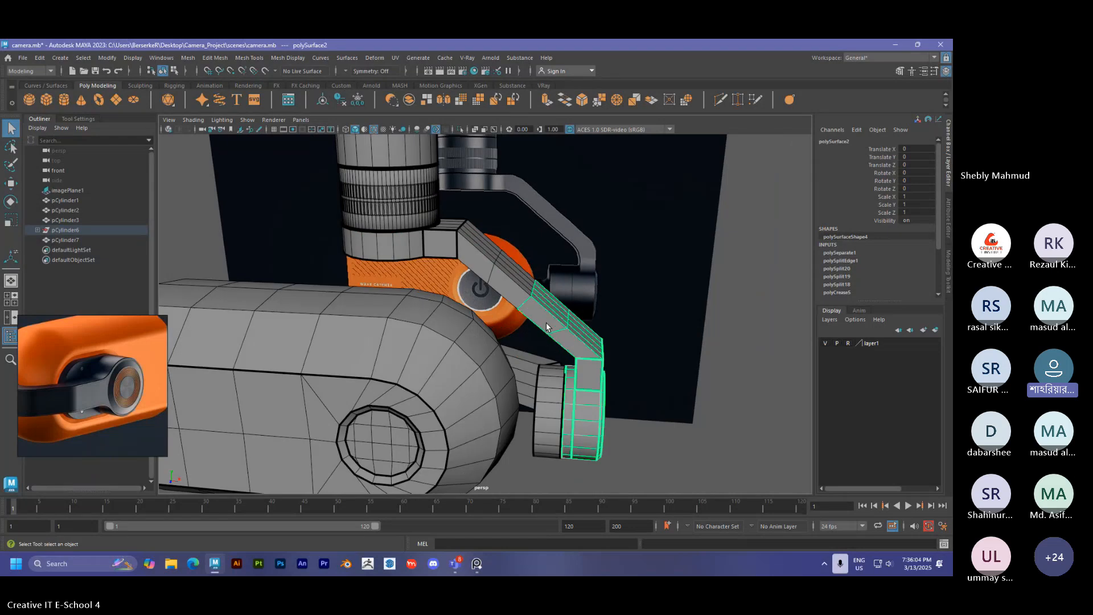
# Inspect the split line between the two halves of the upper arm up close from several angles.
pyautogui.keyDown('alt'); pyautogui.moveTo(545, 323); pyautogui.dragTo(700, 387, button='right'); pyautogui.keyUp('alt')
pyautogui.keyDown('alt'); pyautogui.moveTo(701, 387); pyautogui.dragTo(649, 323, button='middle'); pyautogui.keyUp('alt')
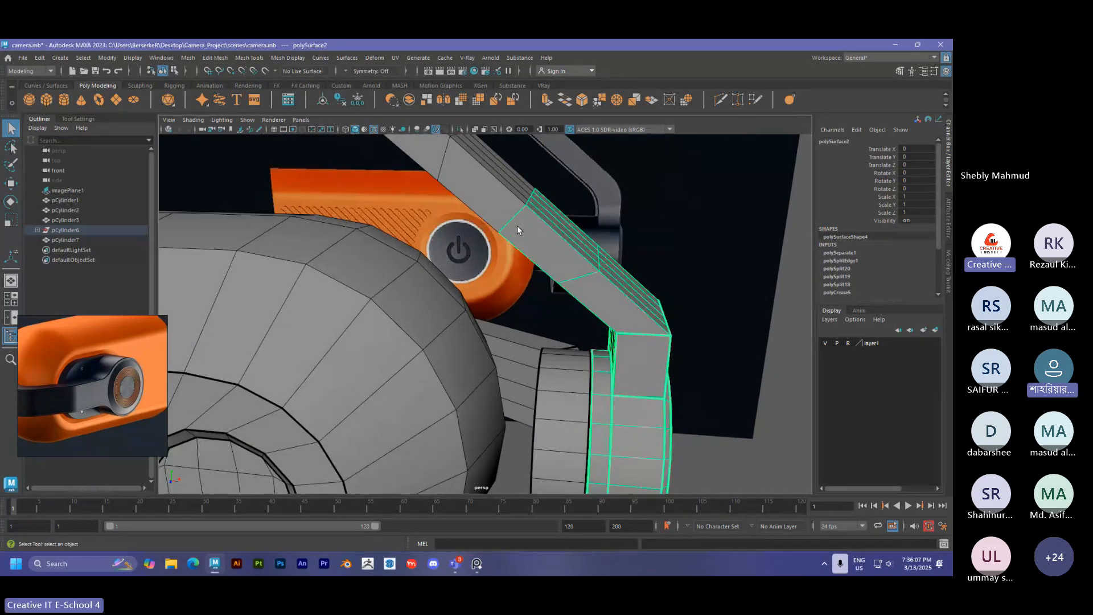
pyautogui.scroll(-3, 516, 226)
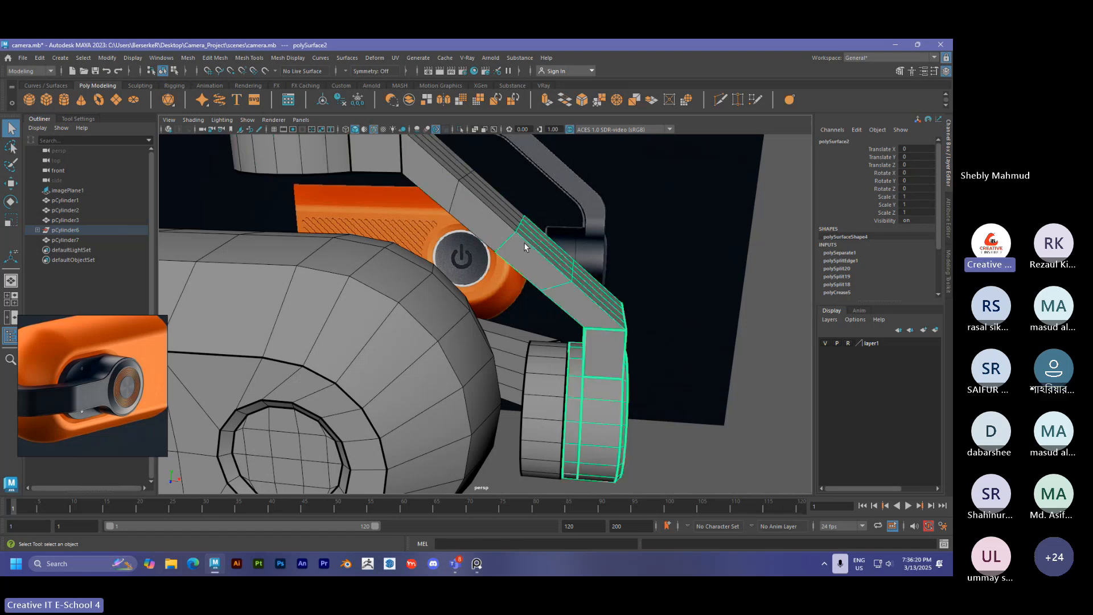
pyautogui.keyDown('alt'); pyautogui.moveTo(514, 243); pyautogui.dragTo(460, 249); pyautogui.keyUp('alt')
pyautogui.keyDown('alt'); pyautogui.moveTo(460, 248); pyautogui.dragTo(559, 256, button='right'); pyautogui.keyUp('alt')
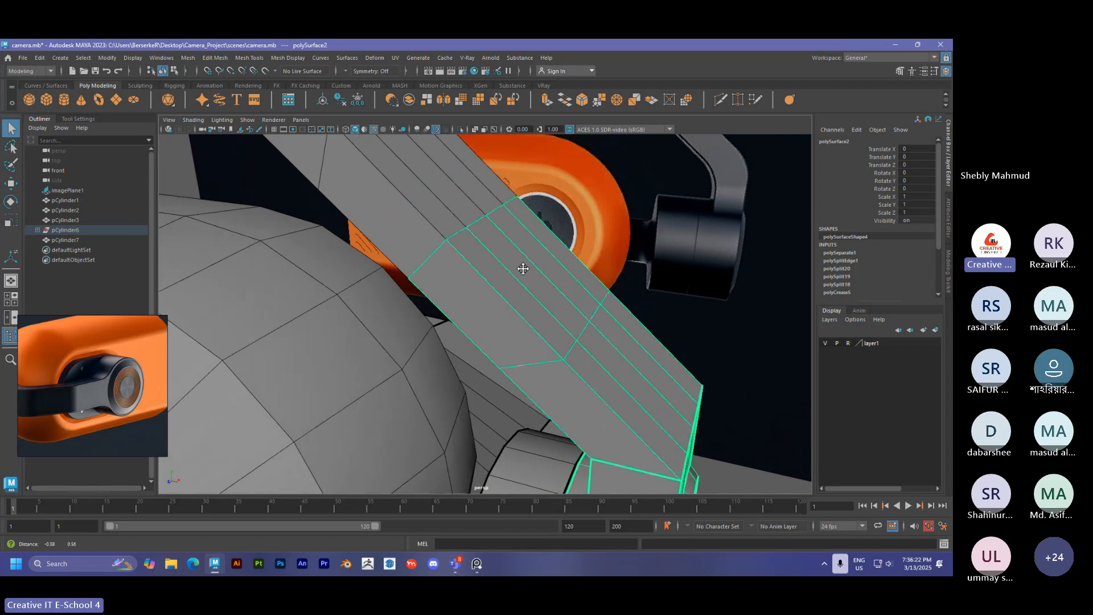
pyautogui.keyDown('alt'); pyautogui.moveTo(521, 265); pyautogui.dragTo(497, 301, button='middle'); pyautogui.keyUp('alt')
pyautogui.keyDown('alt'); pyautogui.moveTo(498, 302); pyautogui.dragTo(532, 305); pyautogui.keyUp('alt')
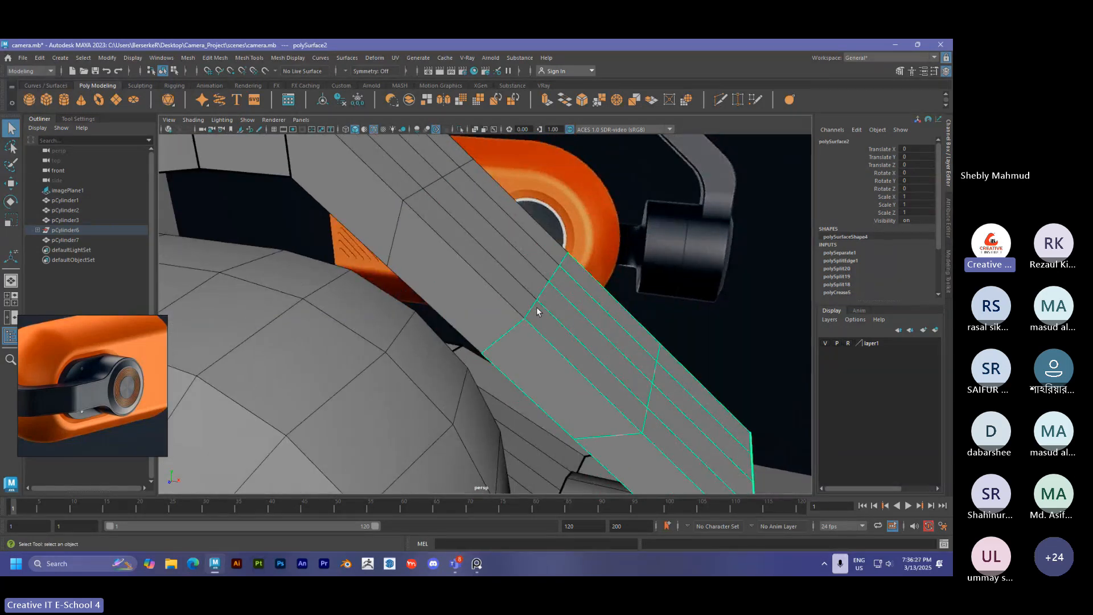
pyautogui.keyDown('alt'); pyautogui.moveTo(532, 333); pyautogui.dragTo(523, 335); pyautogui.keyUp('alt')
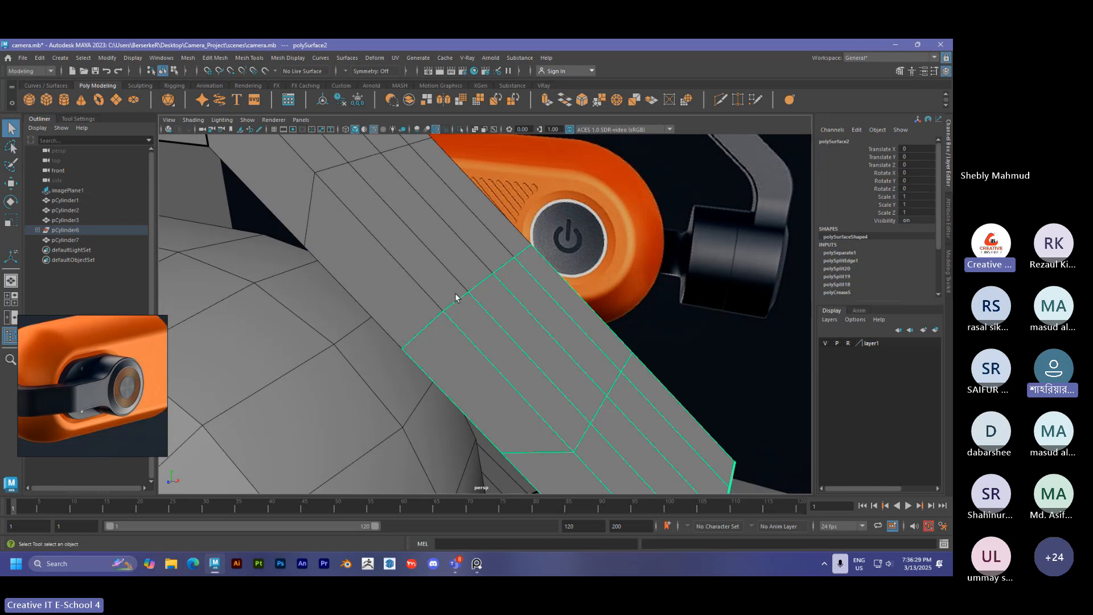
pyautogui.keyDown('alt'); pyautogui.moveTo(462, 312); pyautogui.dragTo(549, 273); pyautogui.keyUp('alt')
# Turn on X-ray display and select both halves of the split upper arm.
pyautogui.hotkey('alt', 'x')
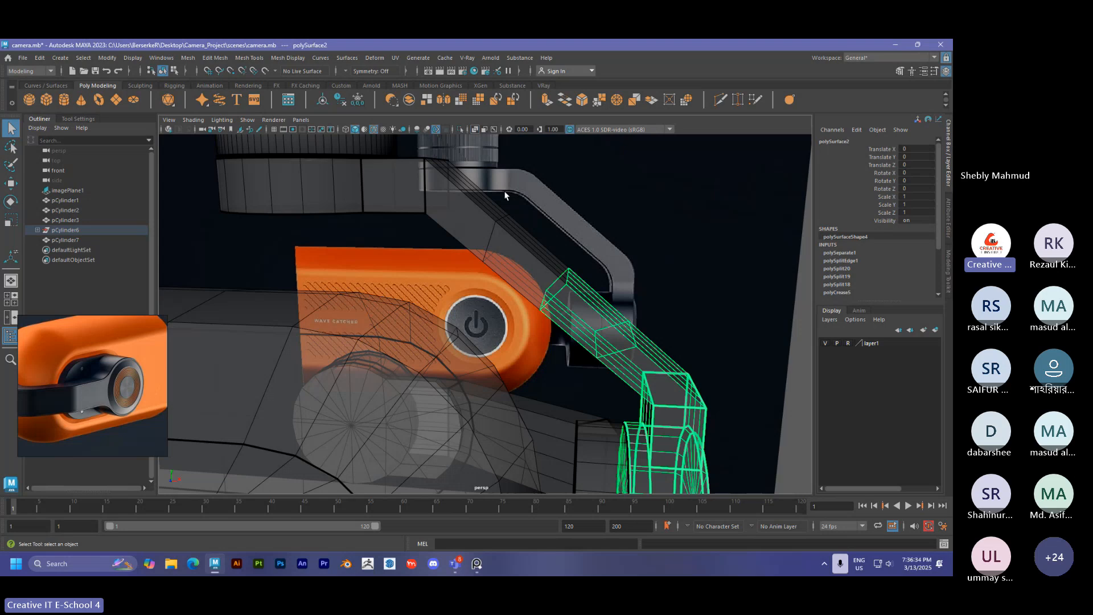
pyautogui.keyDown('alt'); pyautogui.moveTo(505, 196); pyautogui.dragTo(555, 233, button='middle'); pyautogui.keyUp('alt')
pyautogui.keyDown('alt'); pyautogui.moveTo(555, 233); pyautogui.dragTo(470, 252); pyautogui.keyUp('alt')
pyautogui.moveTo(469, 252); pyautogui.dragTo(470, 230, button='right')
pyautogui.keyDown('alt'); pyautogui.moveTo(470, 230); pyautogui.dragTo(453, 254); pyautogui.keyUp('alt')
pyautogui.keyDown('alt'); pyautogui.moveTo(454, 254); pyautogui.dragTo(427, 275, button='right'); pyautogui.keyUp('alt')
pyautogui.keyDown('alt'); pyautogui.moveTo(427, 275); pyautogui.dragTo(438, 298); pyautogui.keyUp('alt')
pyautogui.moveTo(525, 268); pyautogui.dragTo(569, 253, button='right')
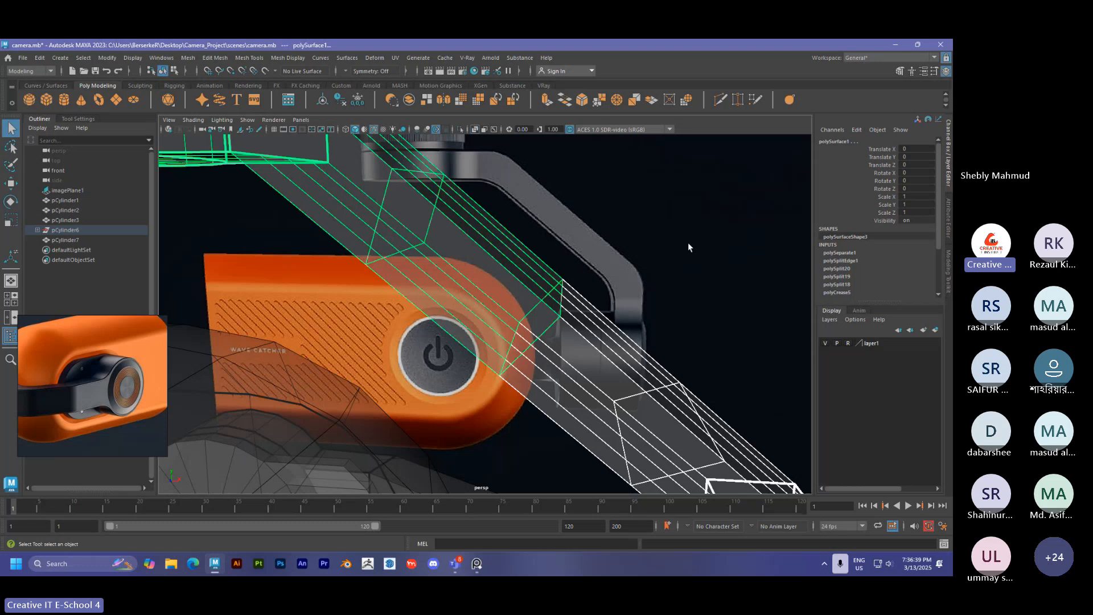
# Undo the separation of the upper arm into two meshes and clear the selection.
pyautogui.click(561, 318)
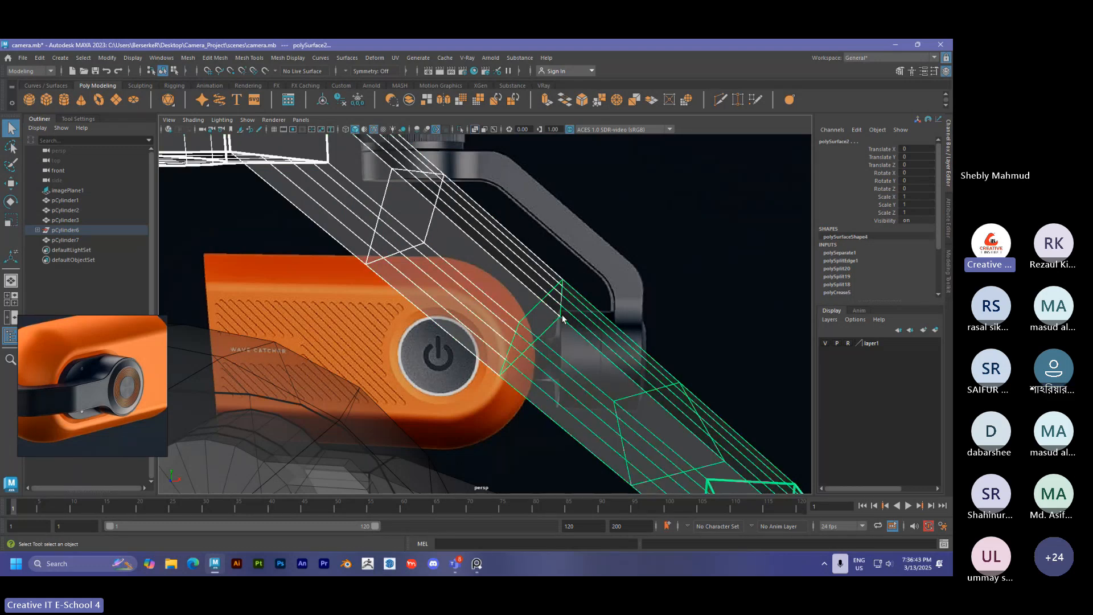
pyautogui.hotkey('ctrl', 'z')
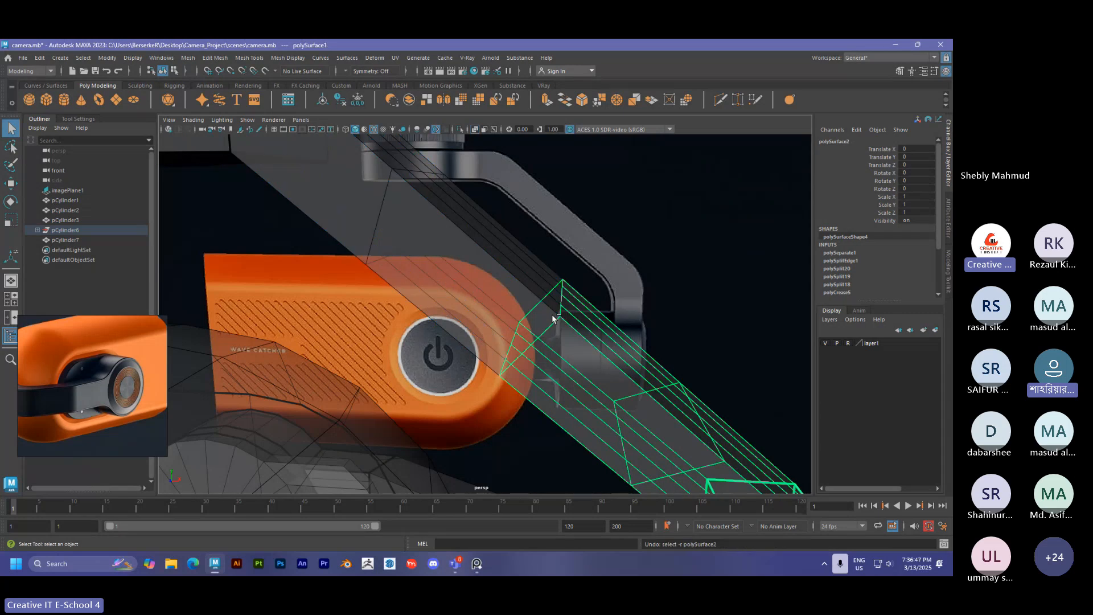
pyautogui.hotkey('ctrl', 'z')
pyautogui.hotkey('ctrl', 'z')
pyautogui.hotkey('ctrl', 'z')
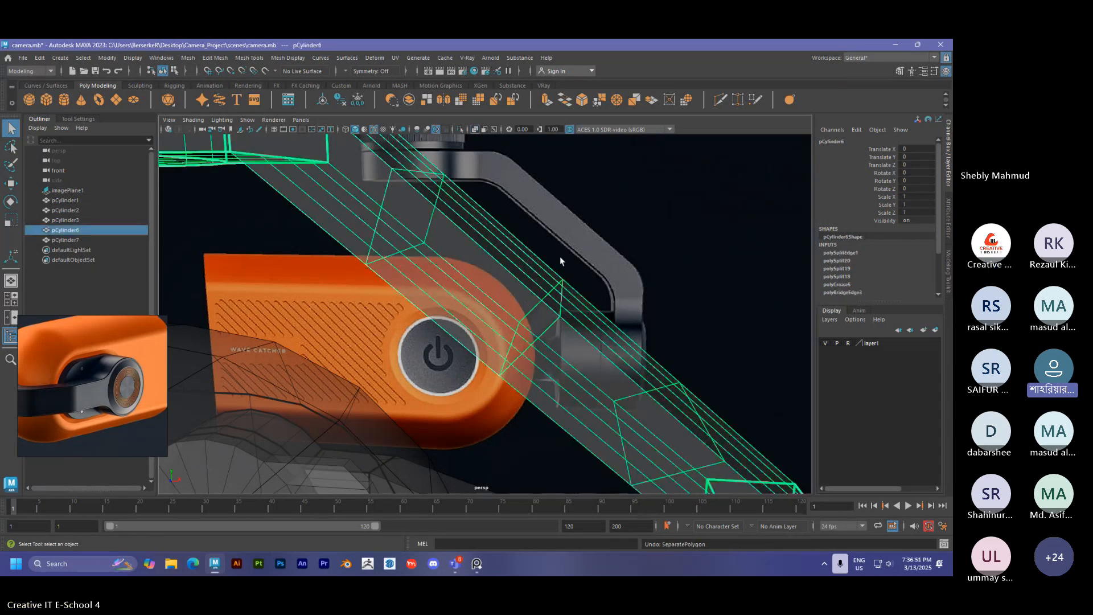
pyautogui.scroll(-5, 560, 254)
pyautogui.click(614, 301)
pyautogui.scroll(-5, 614, 300)
pyautogui.keyDown('alt'); pyautogui.moveTo(569, 285); pyautogui.dragTo(493, 268); pyautogui.keyUp('alt')
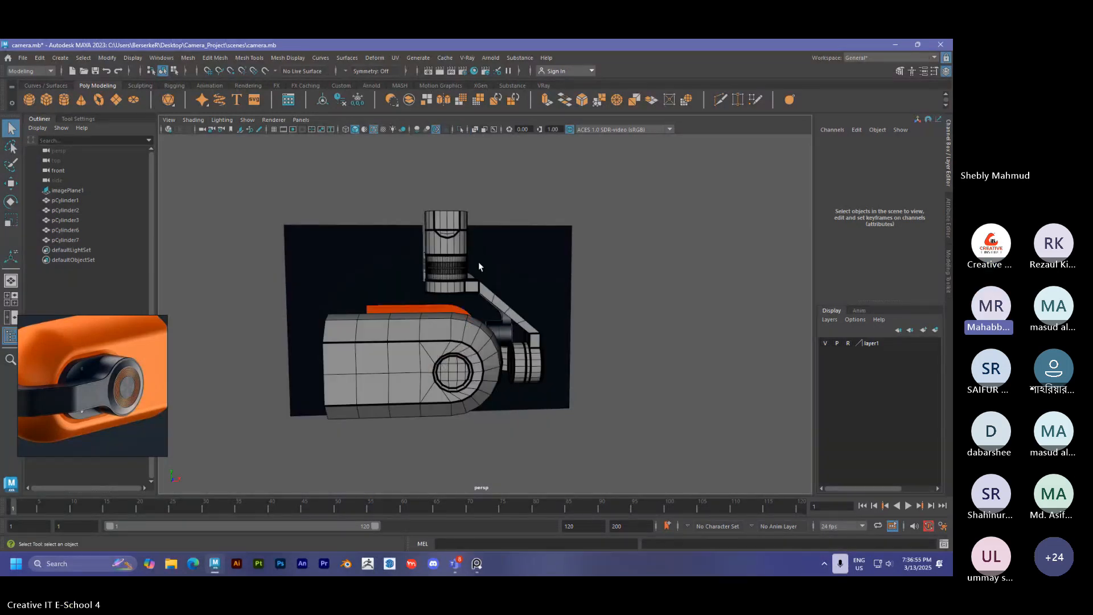
# Check the vertices along the detached edge loop on the upper arm's sloping section, selecting a pair of them before returning to object mode.
pyautogui.keyDown('alt'); pyautogui.moveTo(478, 266); pyautogui.dragTo(636, 329, button='right'); pyautogui.keyUp('alt')
pyautogui.keyDown('alt'); pyautogui.moveTo(636, 329); pyautogui.dragTo(489, 310, button='middle'); pyautogui.keyUp('alt')
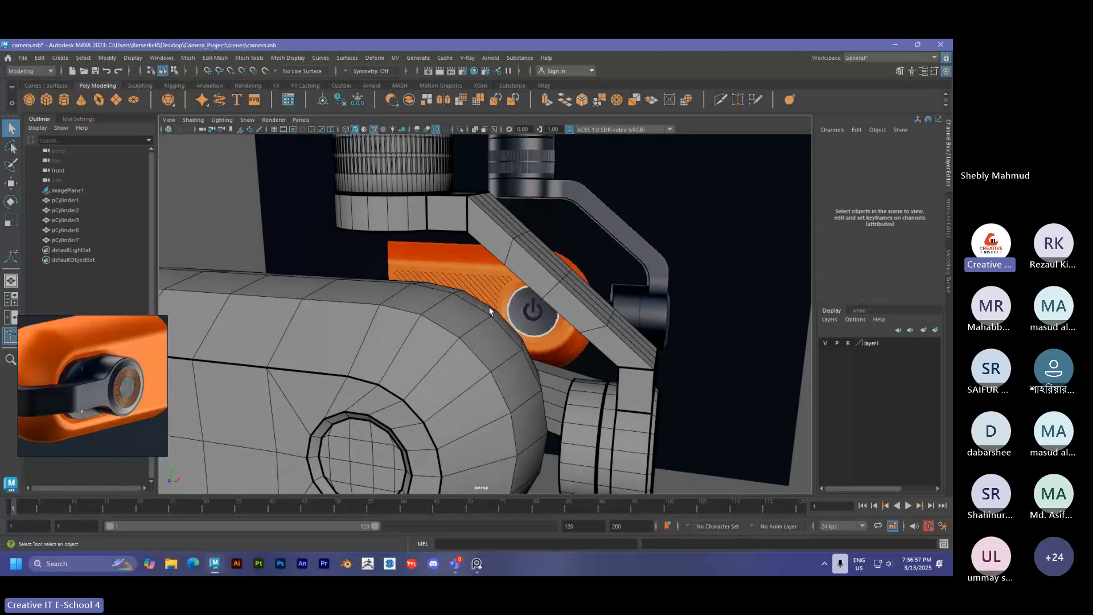
pyautogui.keyDown('alt'); pyautogui.moveTo(489, 311); pyautogui.dragTo(515, 328); pyautogui.keyUp('alt')
pyautogui.click(540, 348)
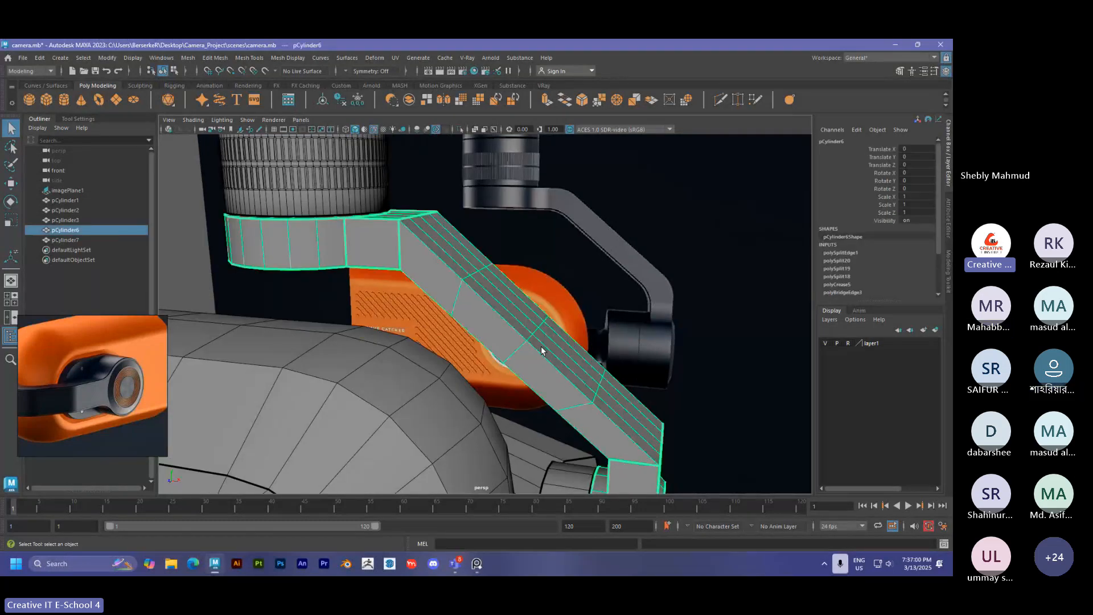
pyautogui.keyDown('shift'); pyautogui.click(541, 347); pyautogui.keyUp('shift')
pyautogui.click(538, 343)
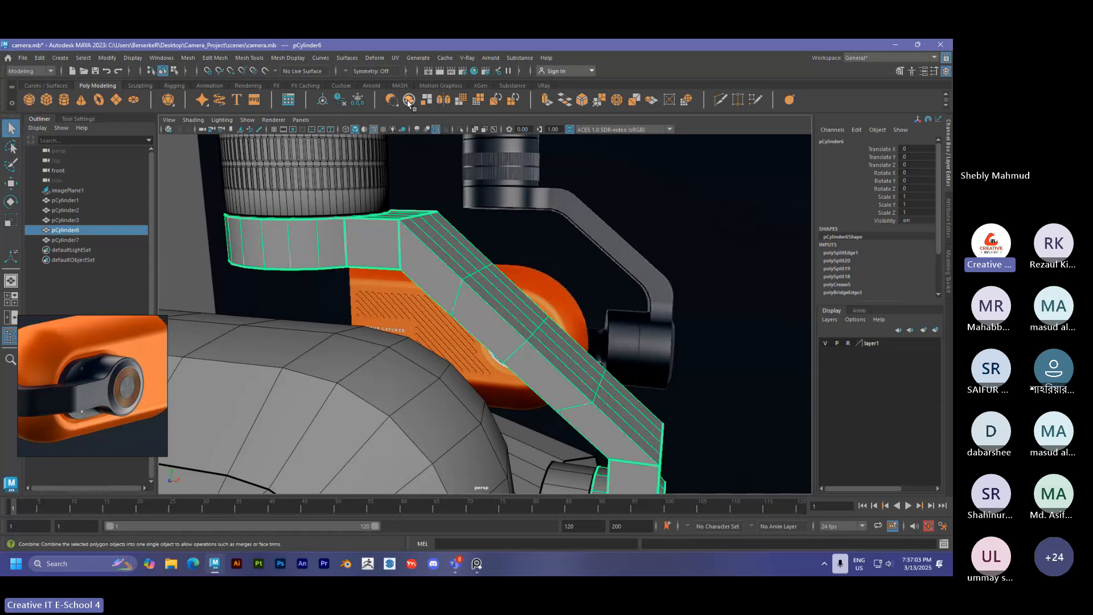
pyautogui.moveTo(477, 262); pyautogui.dragTo(489, 281, button='right')
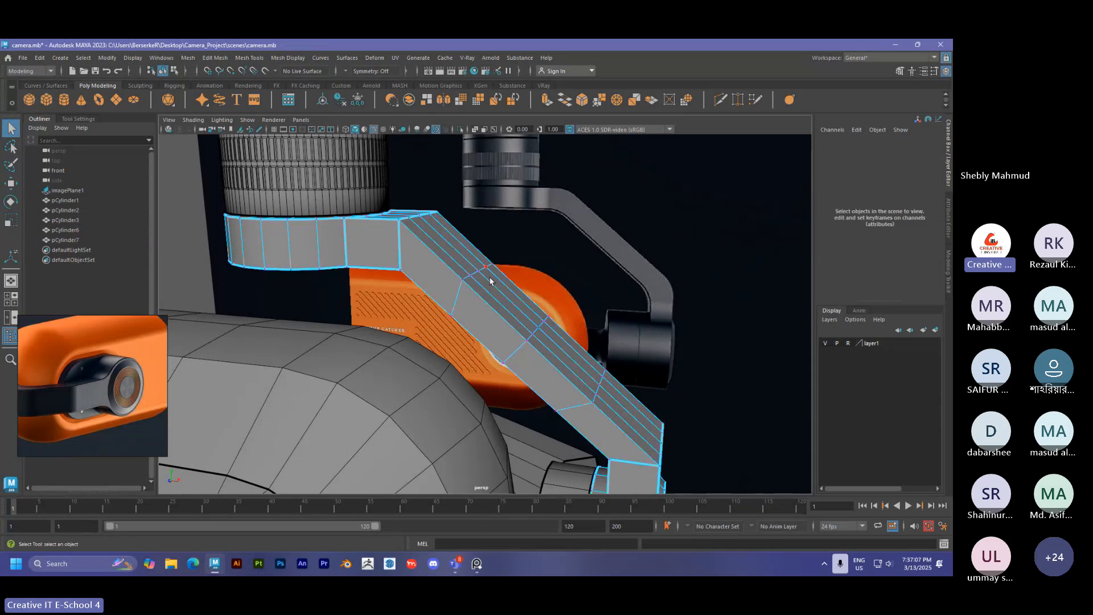
pyautogui.moveTo(521, 334); pyautogui.dragTo(523, 346)
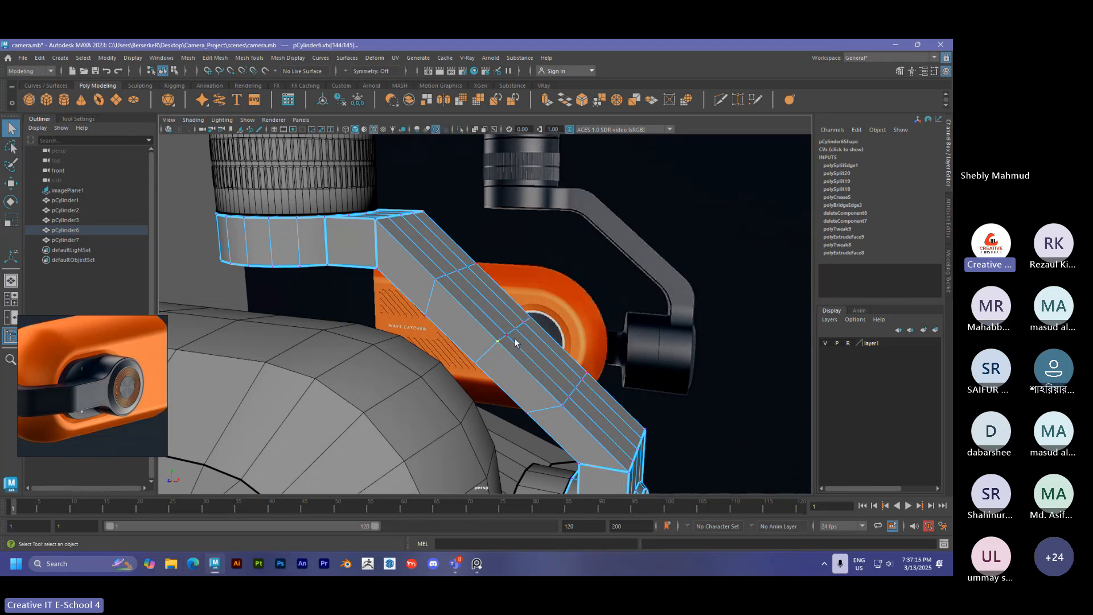
pyautogui.moveTo(487, 268); pyautogui.dragTo(561, 250, button='right')
# Create a polygon cube and move it clear of the camera model to about -17.98 in X.
pyautogui.scroll(-5, 466, 299)
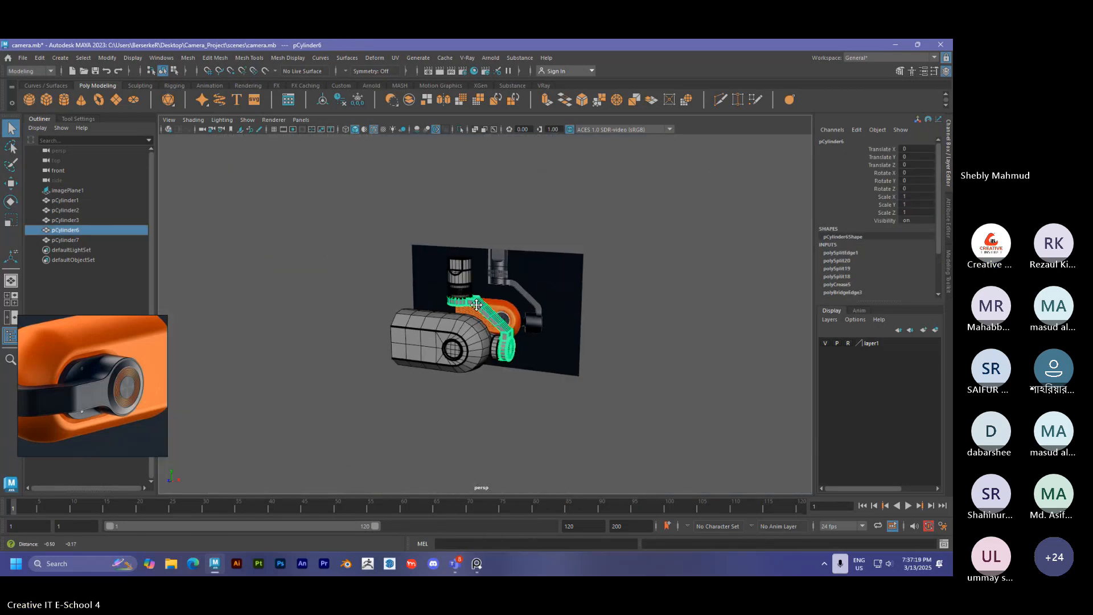
pyautogui.scroll(1, 485, 303)
pyautogui.scroll(3, 578, 318)
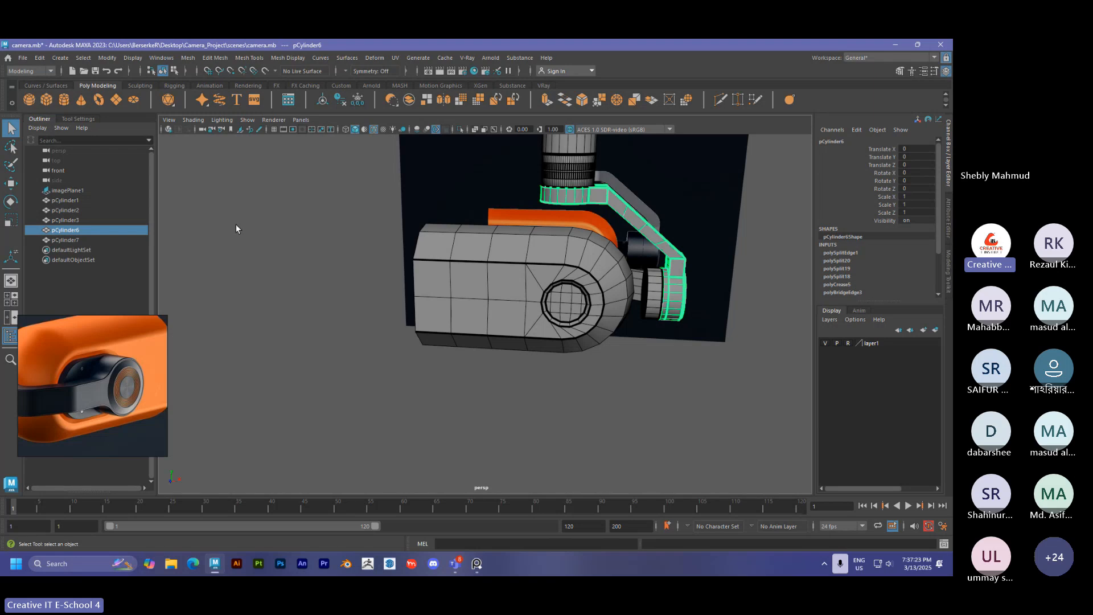
pyautogui.click(49, 101)
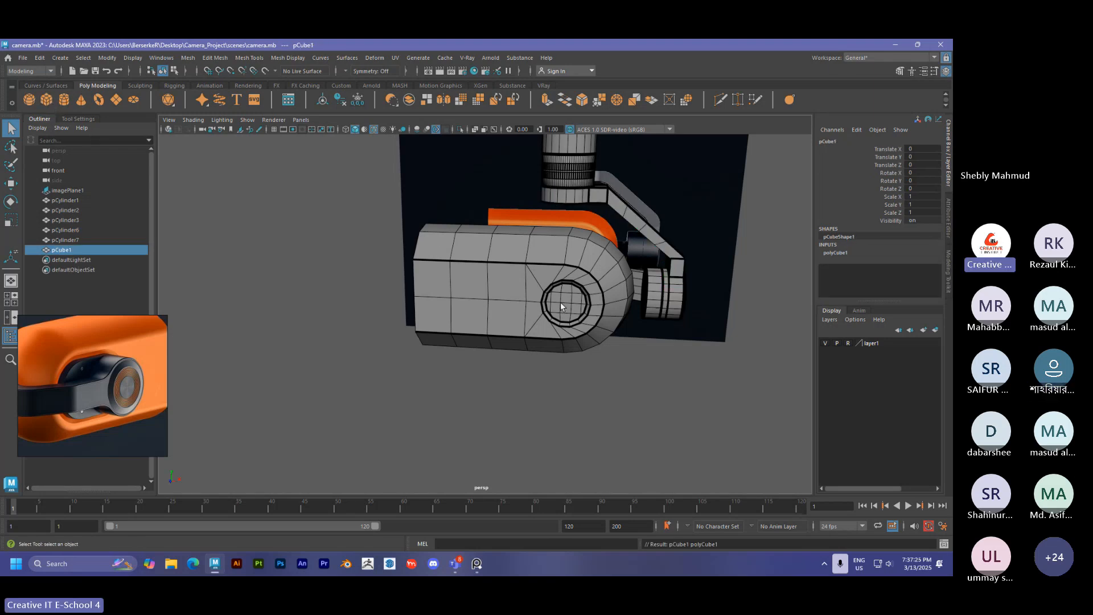
pyautogui.press('w')
pyautogui.press('f')
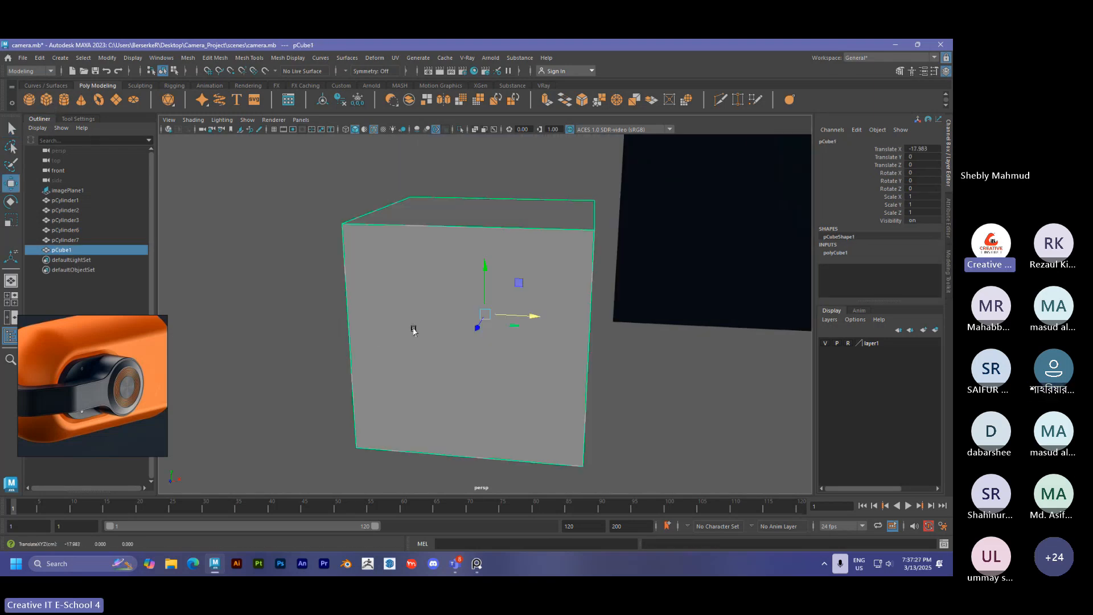
pyautogui.keyDown('alt'); pyautogui.moveTo(412, 327); pyautogui.dragTo(408, 288); pyautogui.keyUp('alt')
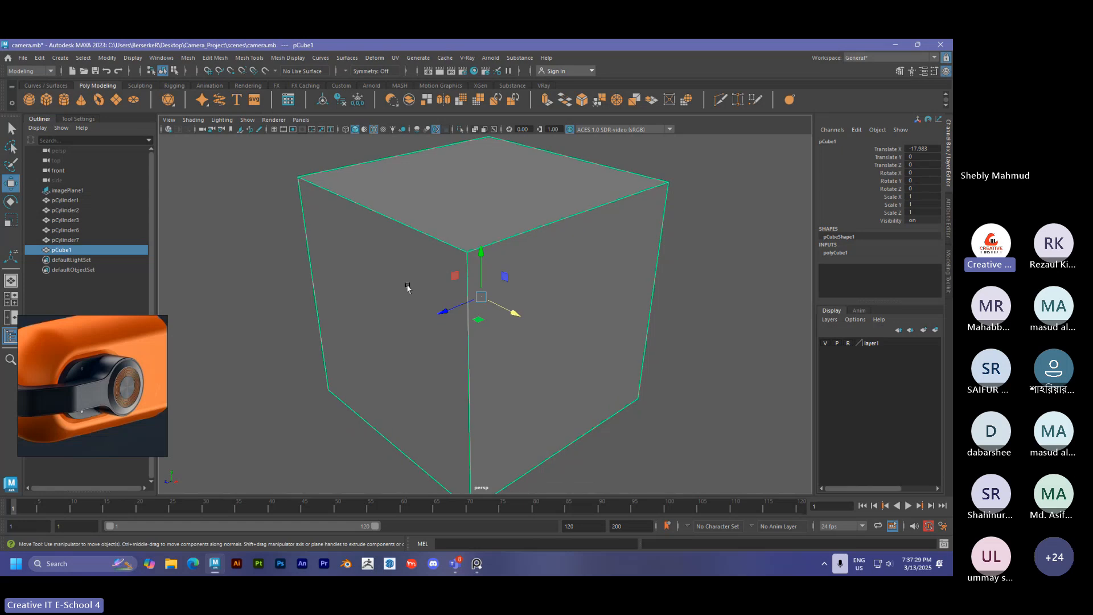
# Bevel all edges of the cube with 2 segments and a fraction of 0.01.
pyautogui.hotkey('ctrl', 'b')
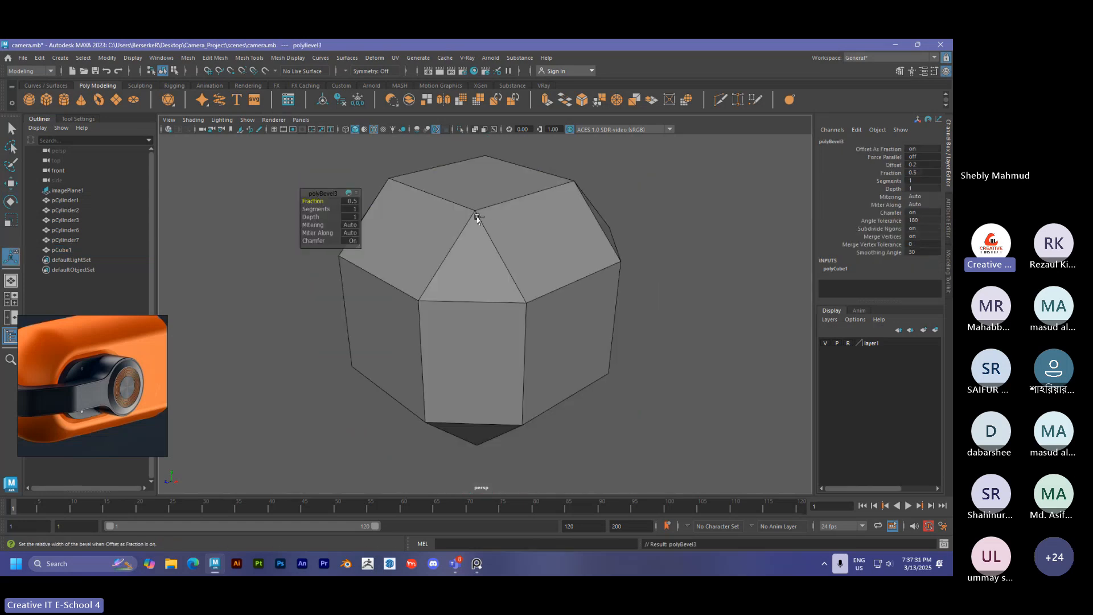
pyautogui.click(316, 209)
pyautogui.moveTo(313, 201); pyautogui.dragTo(288, 207)
pyautogui.scroll(3, 449, 239)
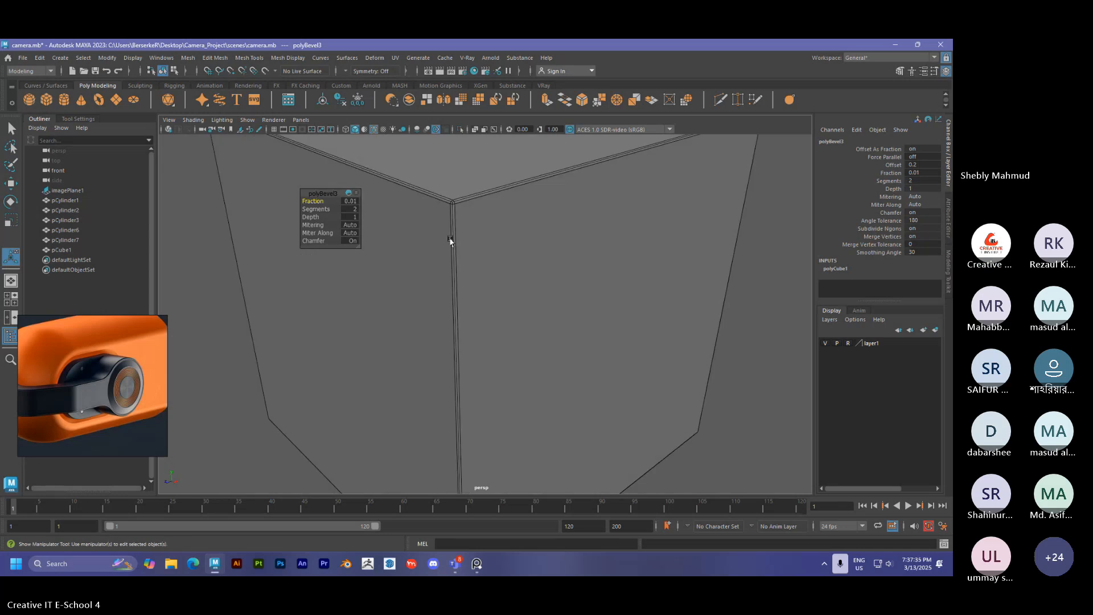
pyautogui.scroll(-6, 471, 230)
pyautogui.press('q')
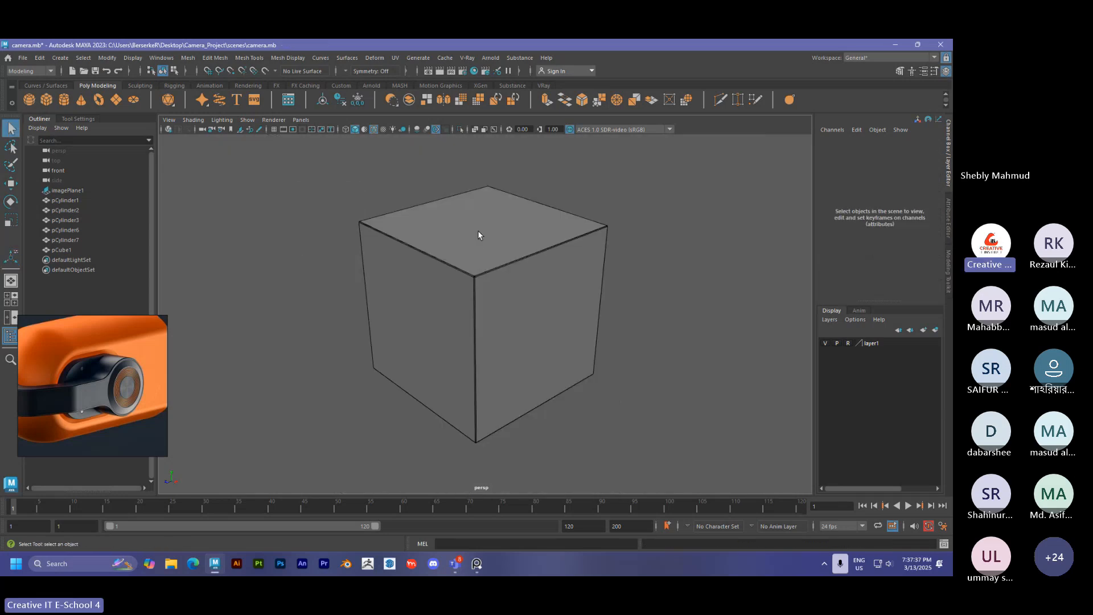
# Preview the bevelled cube with smoothing, then return it to the unsmoothed display.
pyautogui.click(477, 232)
pyautogui.press('3')
pyautogui.keyDown('alt'); pyautogui.moveTo(477, 231); pyautogui.dragTo(526, 262); pyautogui.keyUp('alt')
pyautogui.click(497, 232)
pyautogui.press('1')
pyautogui.scroll(2, 526, 262)
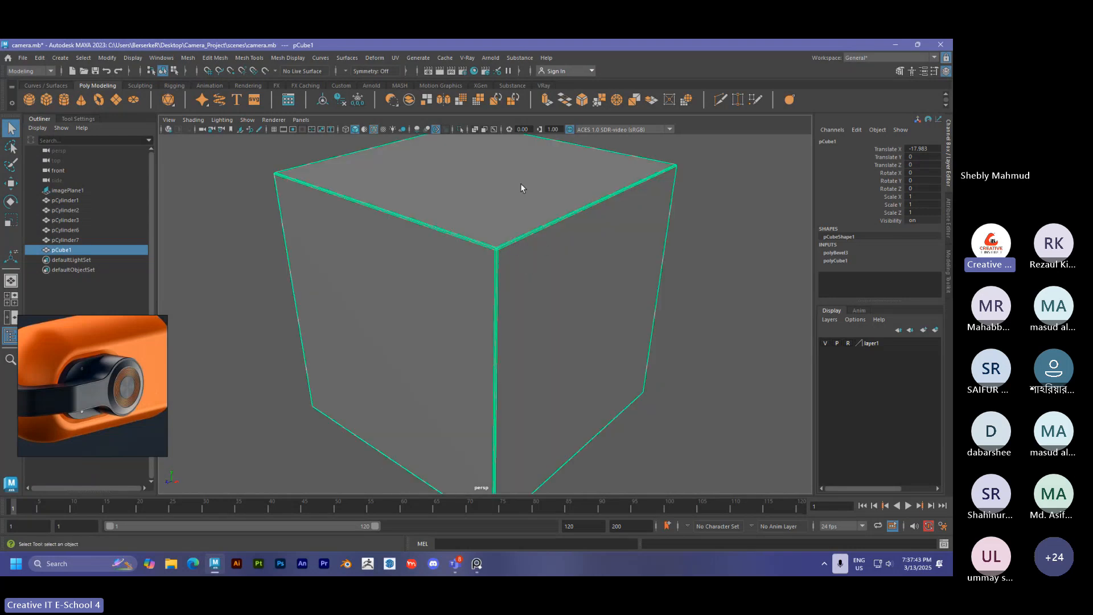
# Merge the bevelled cube's vertices and check the result in both smoothed and unsmoothed display.
pyautogui.click(599, 100)
pyautogui.keyDown('alt'); pyautogui.moveTo(523, 206); pyautogui.dragTo(485, 212); pyautogui.keyUp('alt')
pyautogui.moveTo(486, 209); pyautogui.dragTo(556, 174, button='right')
pyautogui.keyDown('alt'); pyautogui.moveTo(557, 212); pyautogui.dragTo(461, 224); pyautogui.keyUp('alt')
pyautogui.keyDown('alt'); pyautogui.moveTo(459, 223); pyautogui.dragTo(432, 226, button='right'); pyautogui.keyUp('alt')
pyautogui.keyDown('alt'); pyautogui.moveTo(432, 226); pyautogui.dragTo(444, 254, button='middle'); pyautogui.keyUp('alt')
pyautogui.click(444, 254)
pyautogui.press('3')
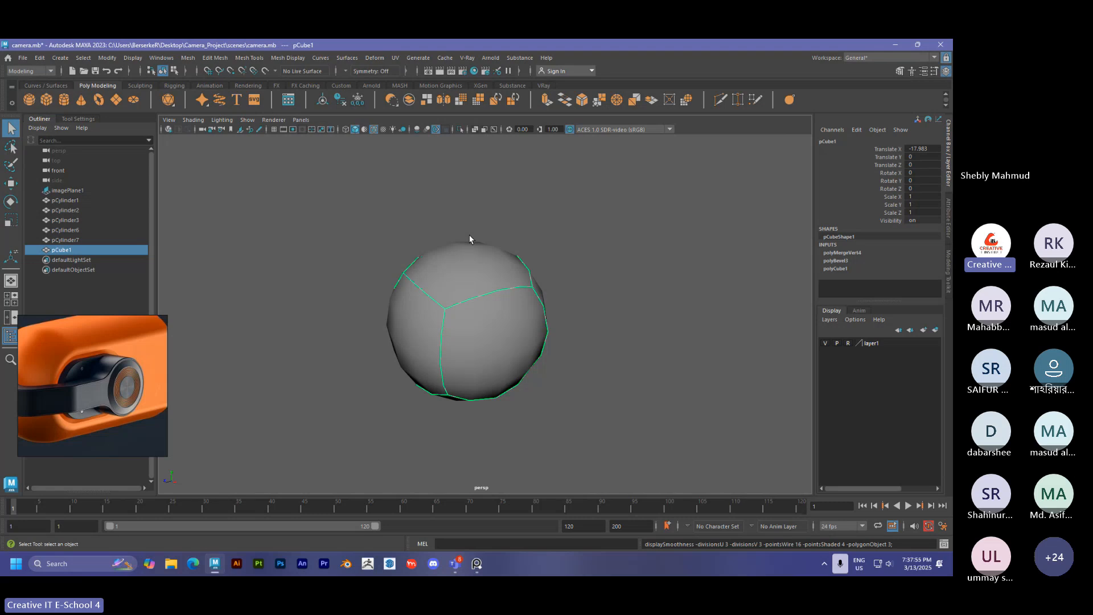
pyautogui.press('1')
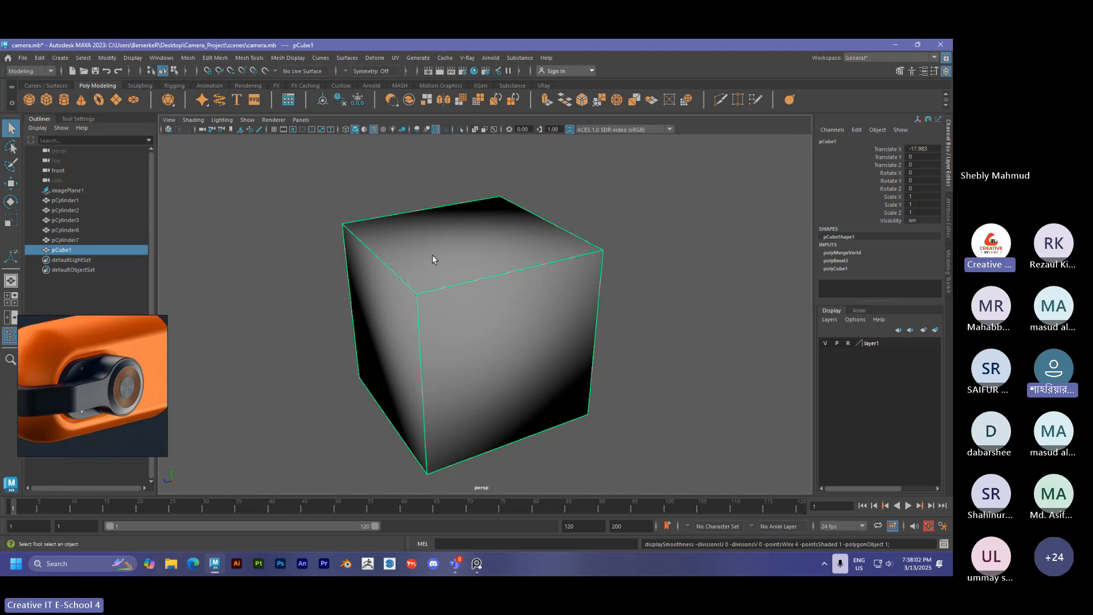
# Undo the cube's vertex merge and examine its bevelled corner up close.
pyautogui.hotkey('ctrl', 'z')
pyautogui.hotkey('ctrl', 'z')
pyautogui.hotkey('ctrl', 'z')
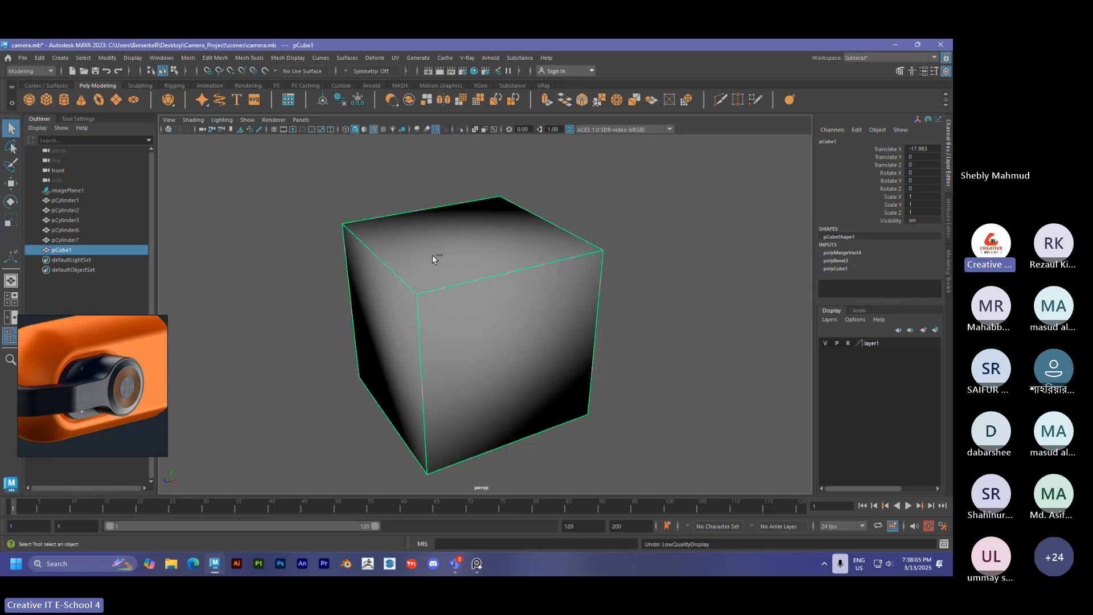
pyautogui.hotkey('ctrl', 'z')
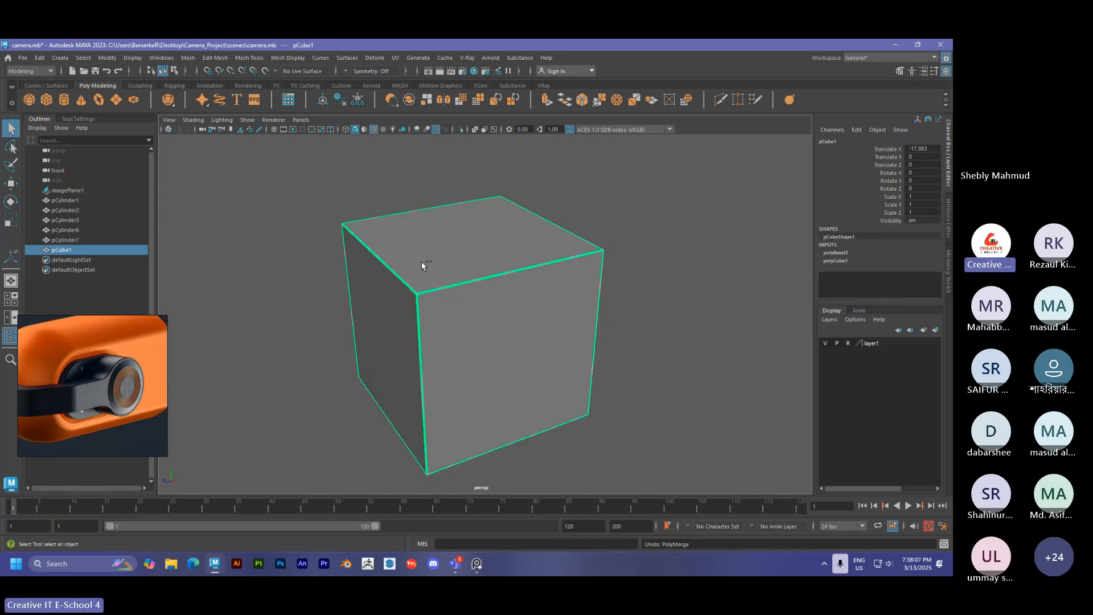
pyautogui.keyDown('alt'); pyautogui.moveTo(466, 241); pyautogui.dragTo(421, 267); pyautogui.keyUp('alt')
pyautogui.scroll(-6, 422, 267)
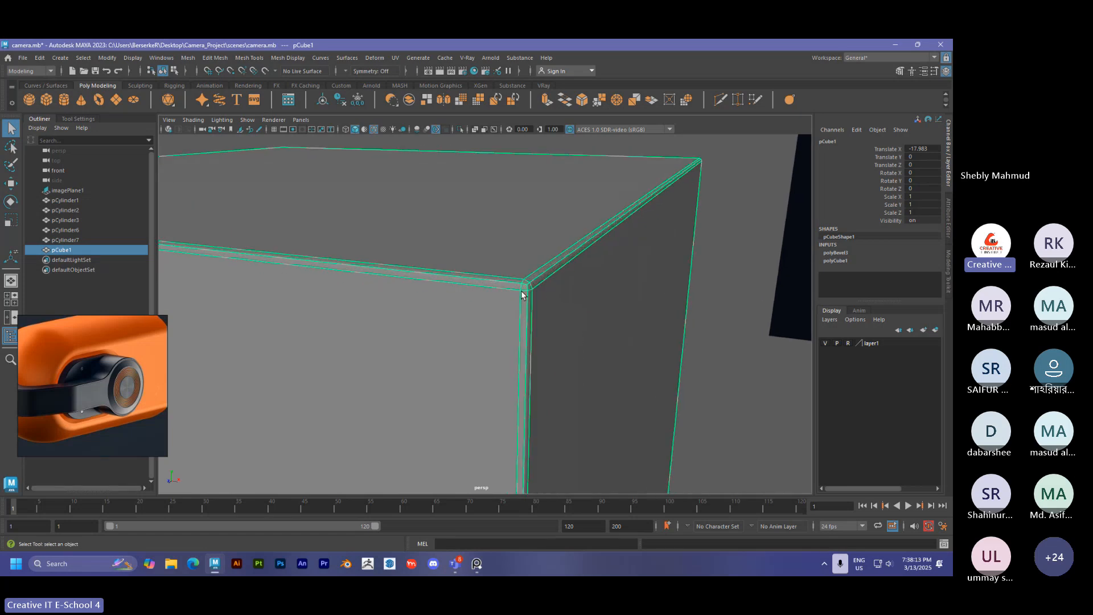
pyautogui.scroll(-15, 518, 284)
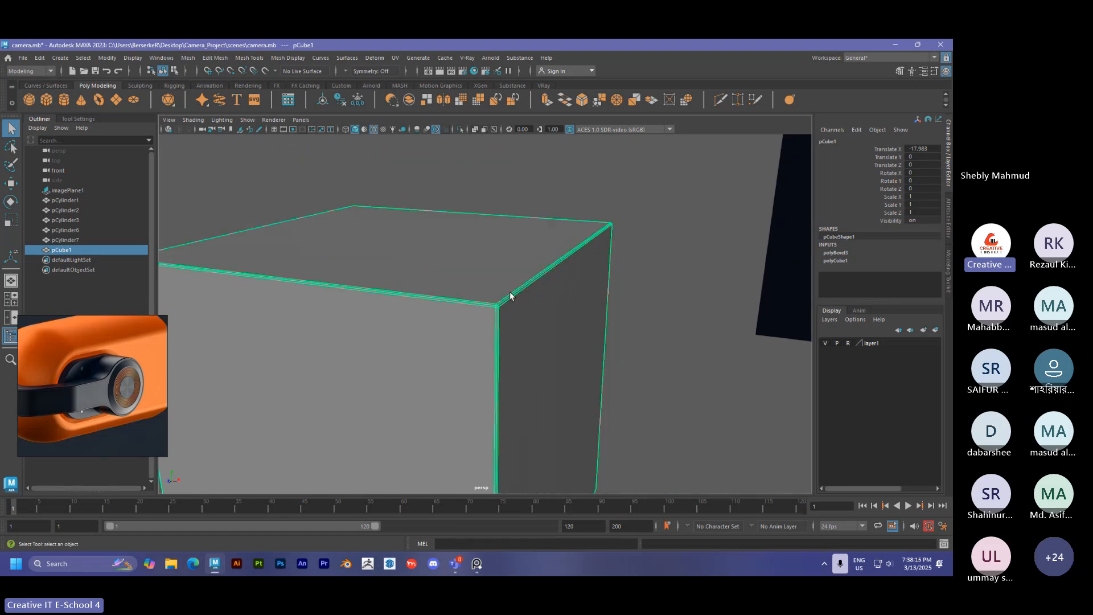
# Compare the round end cap in the close-up reference image with the upper arm's lower cylindrical end on the model.
pyautogui.keyDown('alt'); pyautogui.moveTo(500, 302); pyautogui.dragTo(487, 326); pyautogui.keyUp('alt')
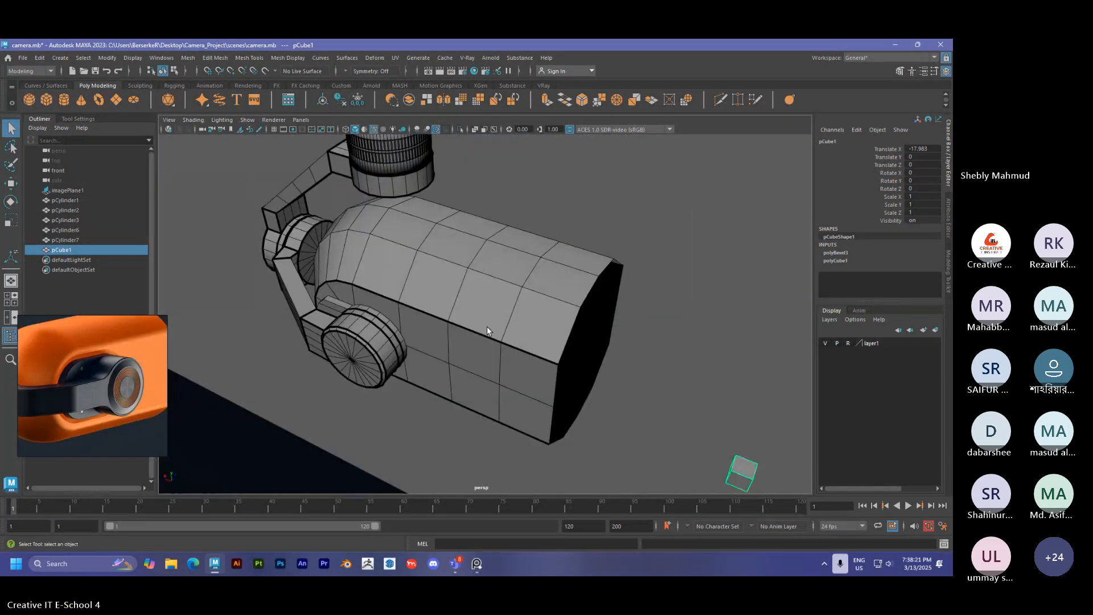
pyautogui.scroll(3, 343, 352)
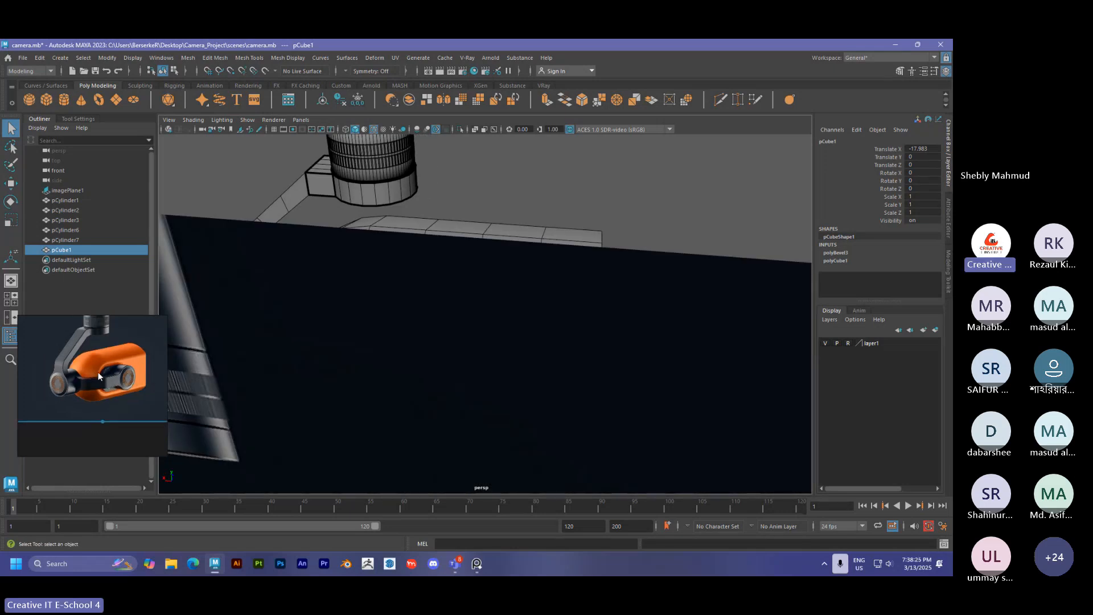
pyautogui.scroll(3, 70, 383)
pyautogui.moveTo(54, 380); pyautogui.dragTo(95, 383)
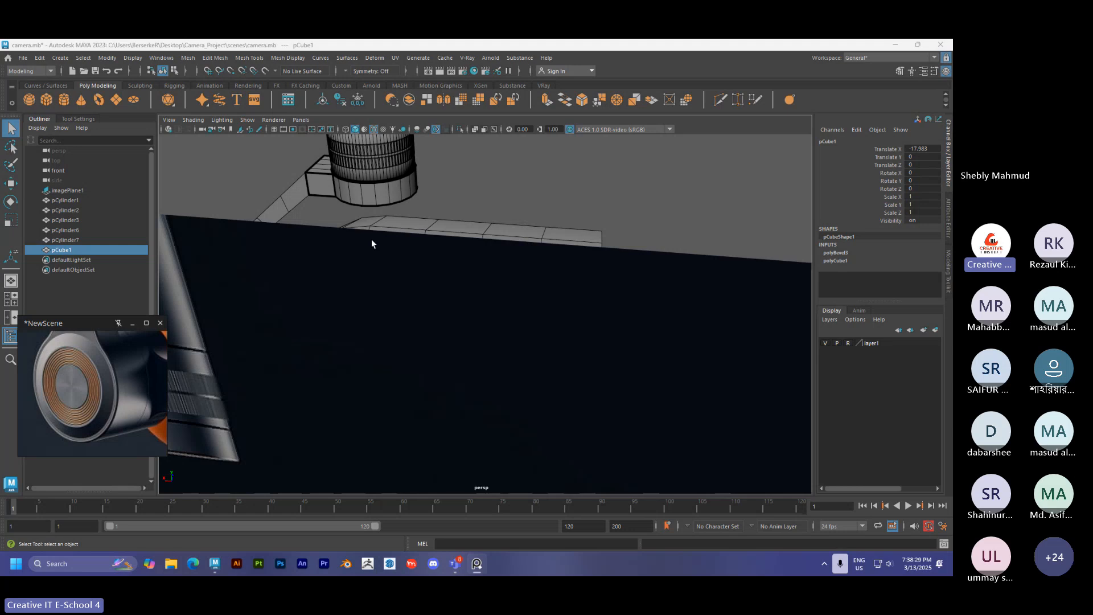
pyautogui.scroll(-2, 371, 238)
pyautogui.keyDown('alt'); pyautogui.moveTo(369, 238); pyautogui.dragTo(436, 270); pyautogui.keyUp('alt')
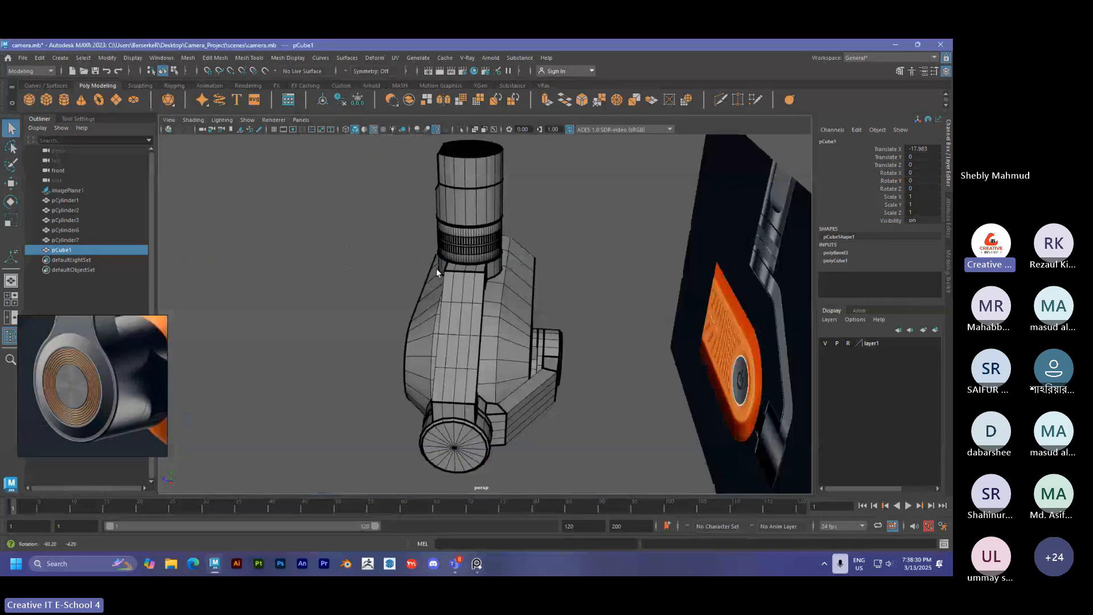
pyautogui.keyDown('alt'); pyautogui.moveTo(517, 380); pyautogui.dragTo(512, 294, button='middle'); pyautogui.keyUp('alt')
pyautogui.scroll(4, 512, 294)
pyautogui.keyDown('alt'); pyautogui.moveTo(456, 350); pyautogui.dragTo(422, 307); pyautogui.keyUp('alt')
pyautogui.scroll(1, 479, 302)
pyautogui.keyDown('alt'); pyautogui.moveTo(478, 302); pyautogui.dragTo(466, 292, button='middle'); pyautogui.keyUp('alt')
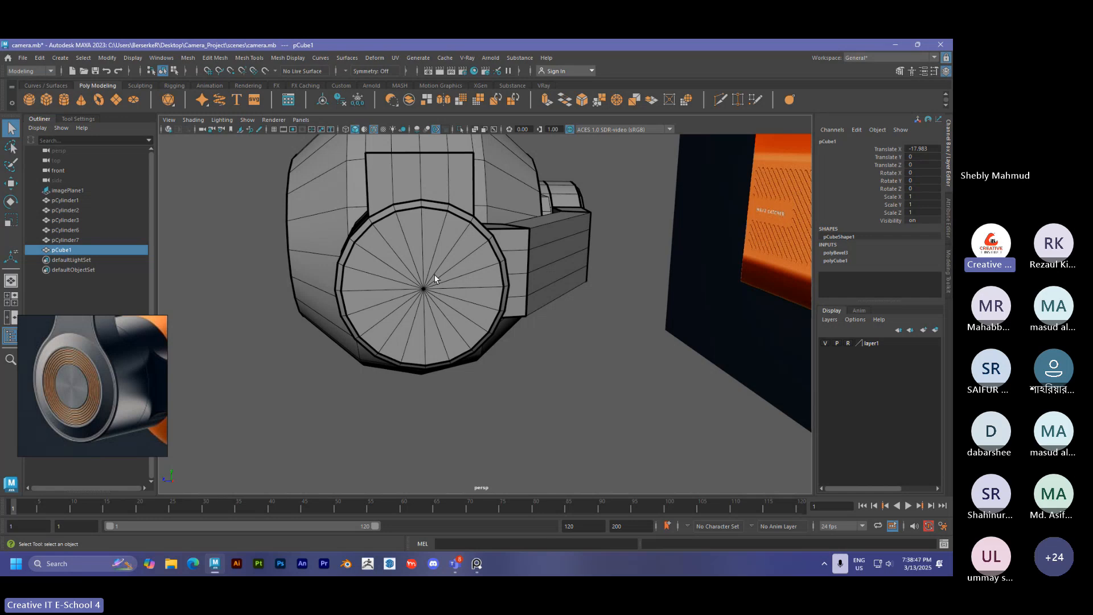
# Select the upper arm and pick one triangular face on its round end cap in face mode.
pyautogui.scroll(-3, 397, 249)
pyautogui.click(397, 249)
pyautogui.keyDown('alt'); pyautogui.moveTo(398, 250); pyautogui.dragTo(404, 275); pyautogui.keyUp('alt')
pyautogui.keyDown('alt'); pyautogui.moveTo(404, 275); pyautogui.dragTo(452, 302, button='right'); pyautogui.keyUp('alt')
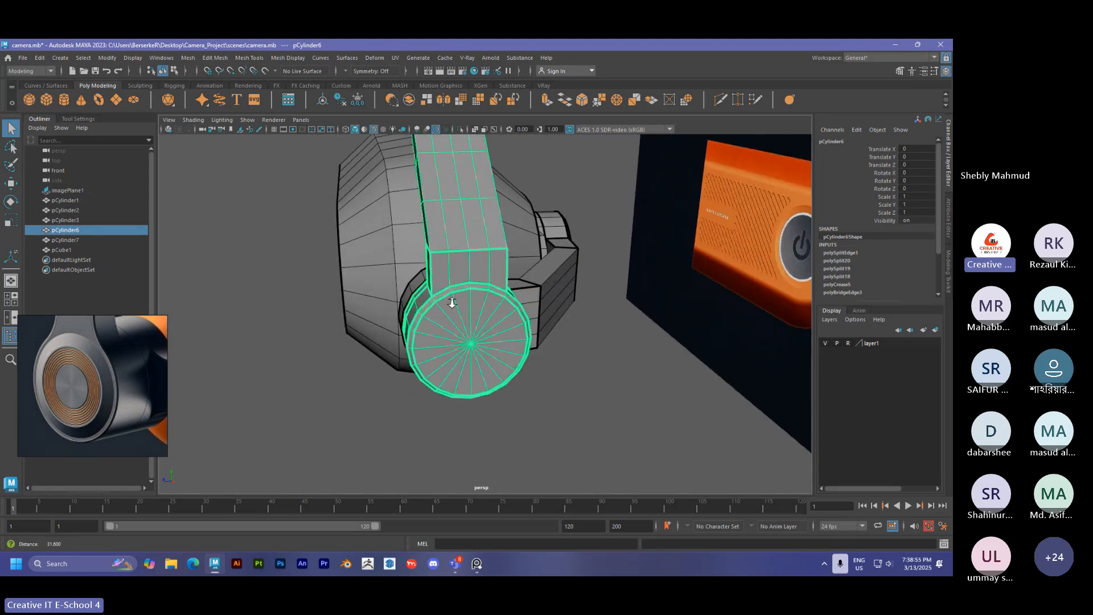
pyautogui.keyDown('alt'); pyautogui.moveTo(452, 303); pyautogui.dragTo(464, 289); pyautogui.keyUp('alt')
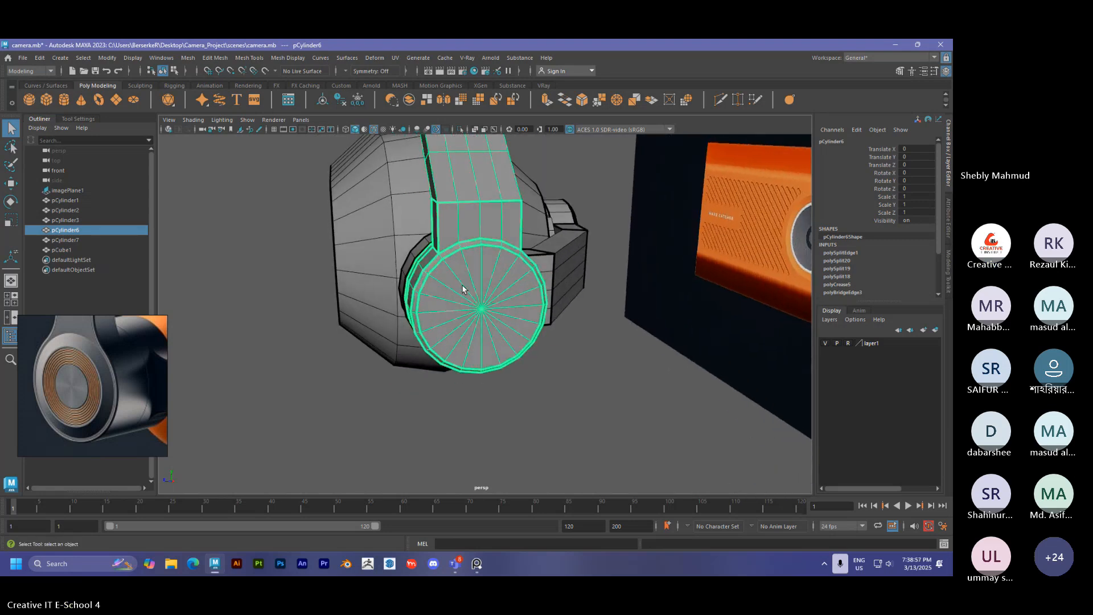
pyautogui.moveTo(462, 289); pyautogui.dragTo(463, 307, button='right')
pyautogui.click(468, 281)
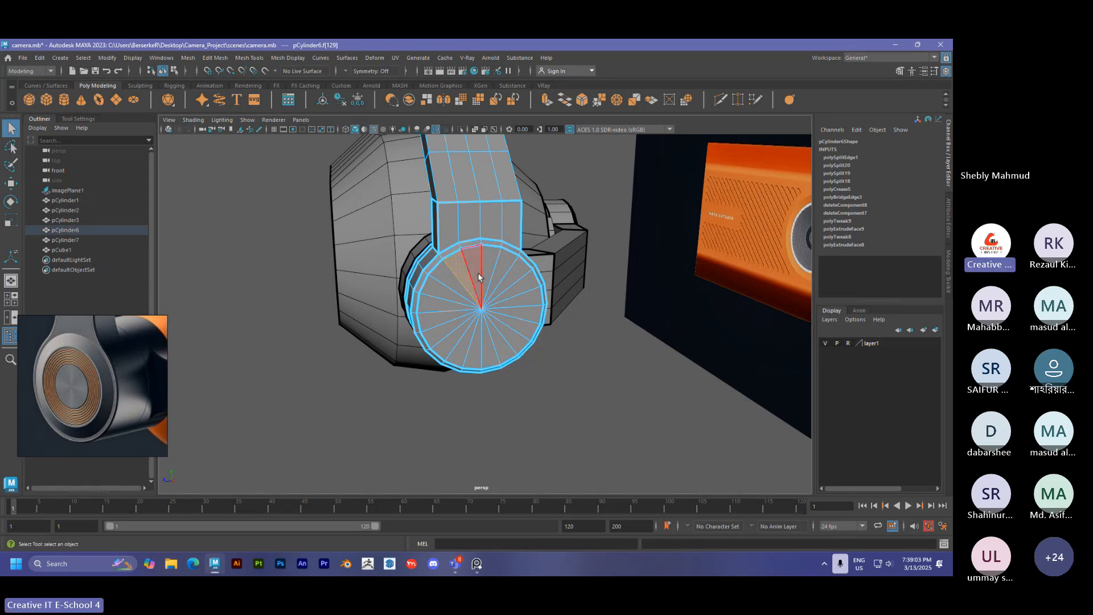
pyautogui.hotkey('ctrl', 'shift', 'x')
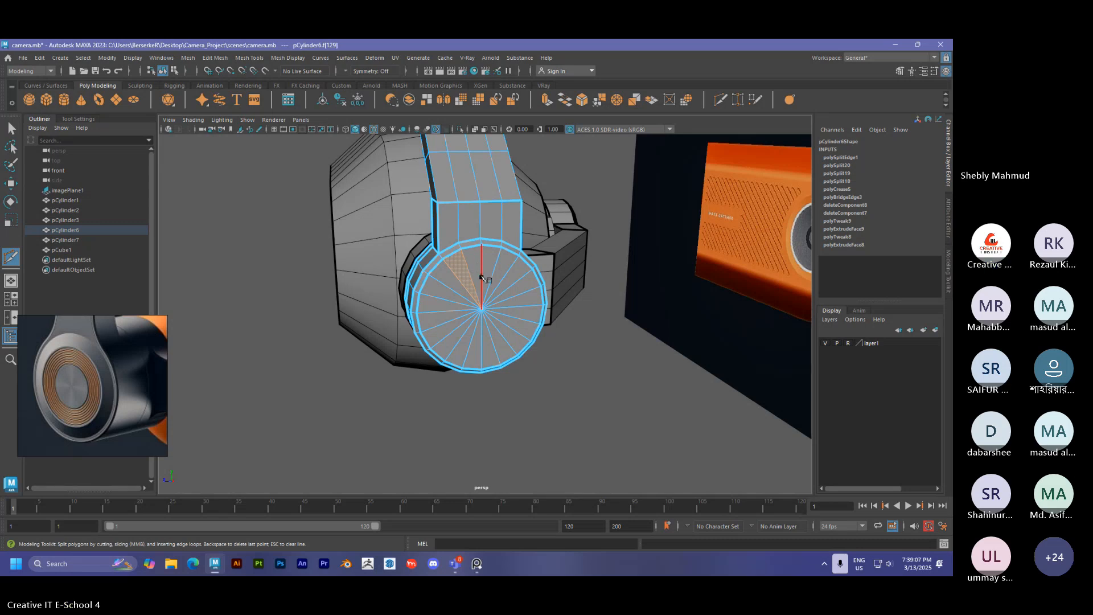
pyautogui.click(482, 277)
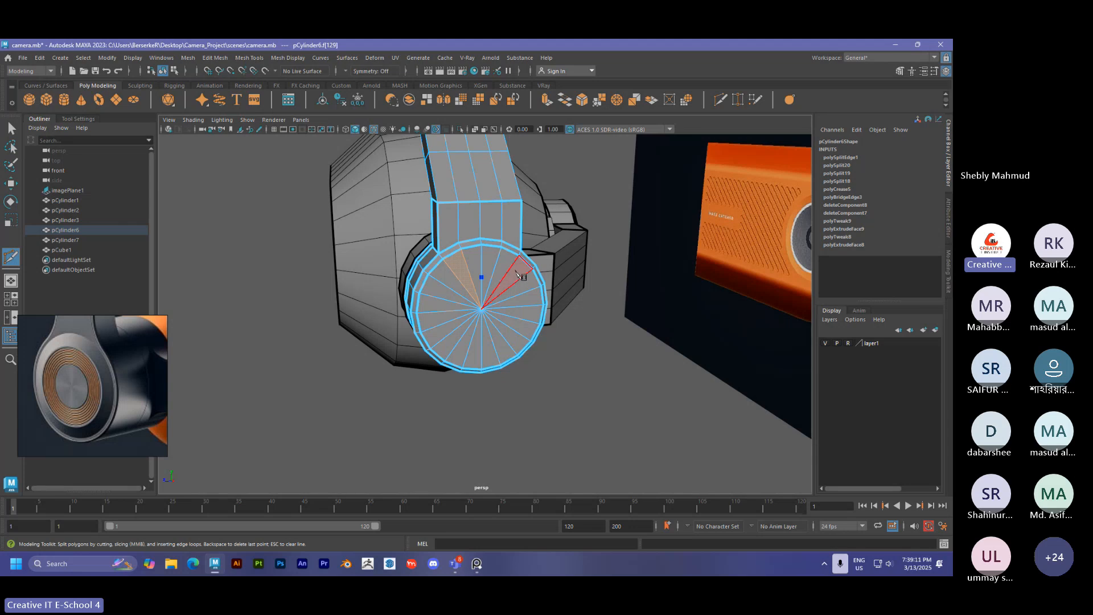
pyautogui.press('q')
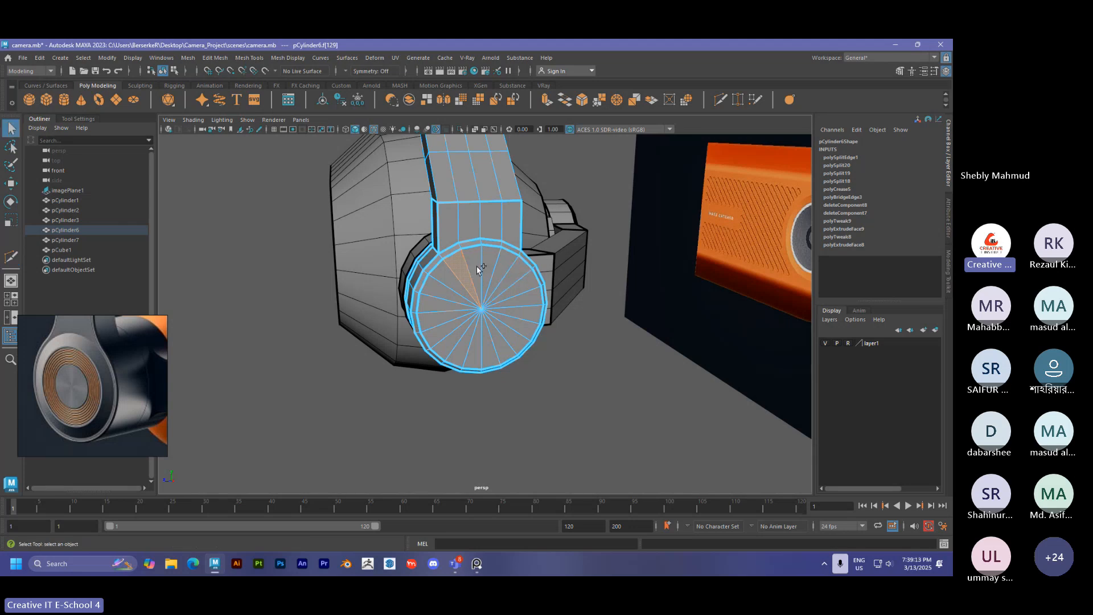
# Select all the triangular faces of the upper arm's round end cap and extrude them inward with an offset of 0.96.
pyautogui.click(476, 267)
pyautogui.moveTo(492, 270)
pyautogui.keyDown('shift'); pyautogui.mouseDown()
pyautogui.moveTo(475, 321)
pyautogui.moveTo(473, 280)
pyautogui.mouseUp(); pyautogui.keyUp('shift')
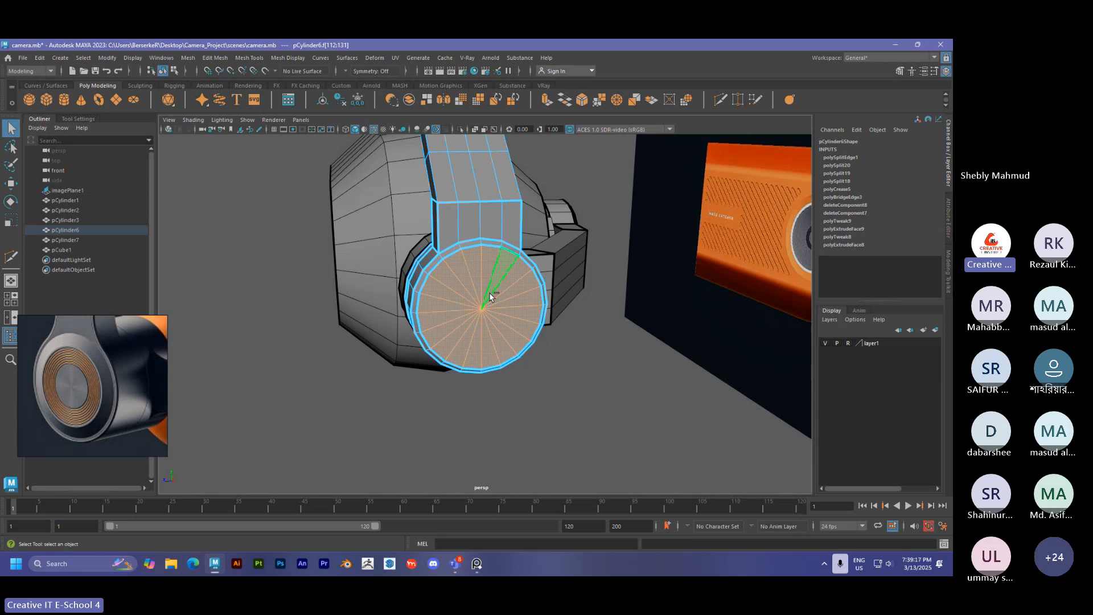
pyautogui.hotkey('ctrl', 'e')
pyautogui.moveTo(312, 217); pyautogui.dragTo(357, 234)
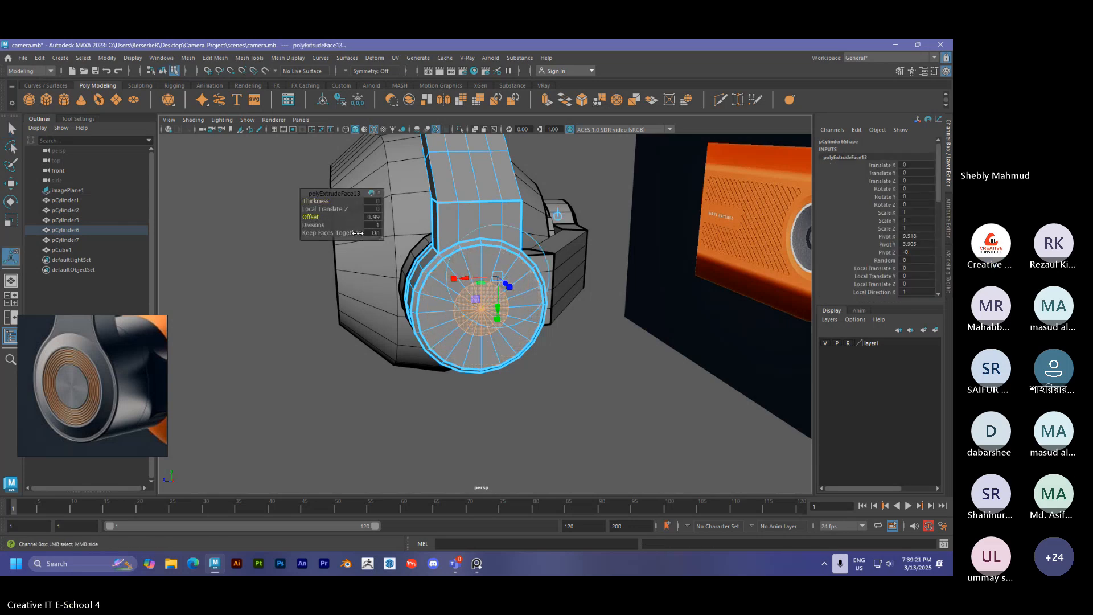
pyautogui.keyDown('alt'); pyautogui.moveTo(477, 317); pyautogui.dragTo(435, 326); pyautogui.keyUp('alt')
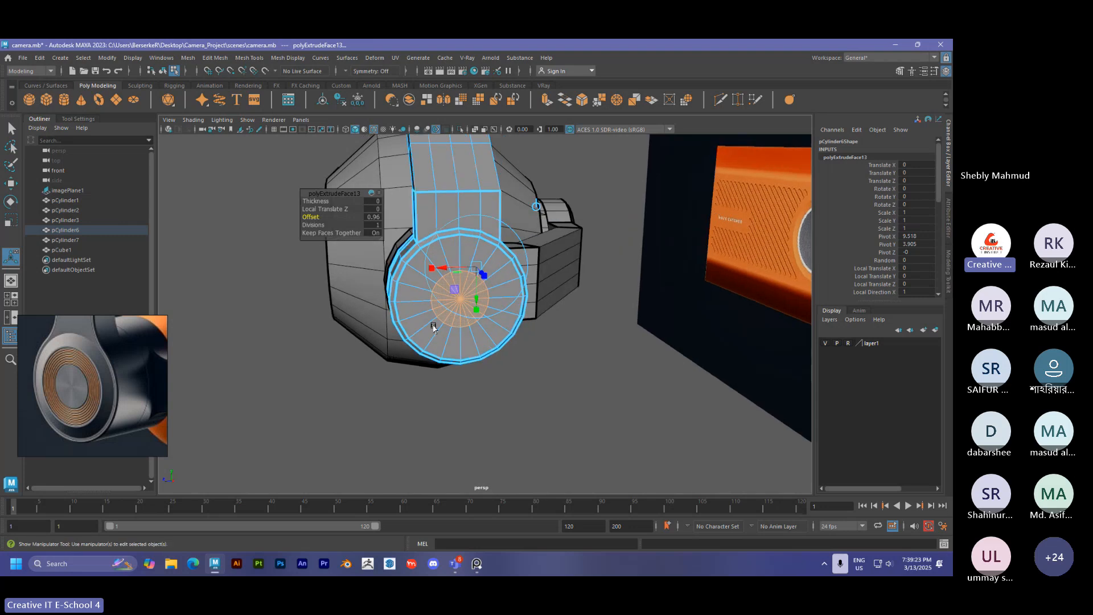
pyautogui.keyDown('alt'); pyautogui.moveTo(434, 326); pyautogui.dragTo(497, 347, button='right'); pyautogui.keyUp('alt')
pyautogui.keyDown('alt'); pyautogui.moveTo(497, 347); pyautogui.dragTo(518, 392, button='middle'); pyautogui.keyUp('alt')
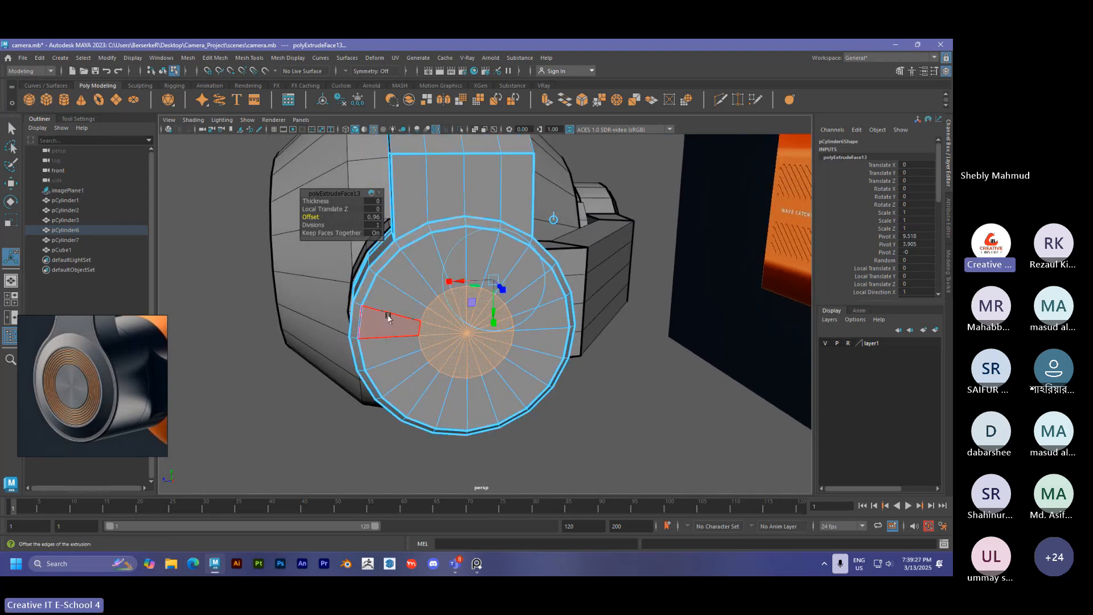
# Cut evenly spaced concentric edge loops into the end cap between its inner circle and outer rim with the Multi-Cut tool.
pyautogui.hotkey('ctrl', 'shift', 'x')
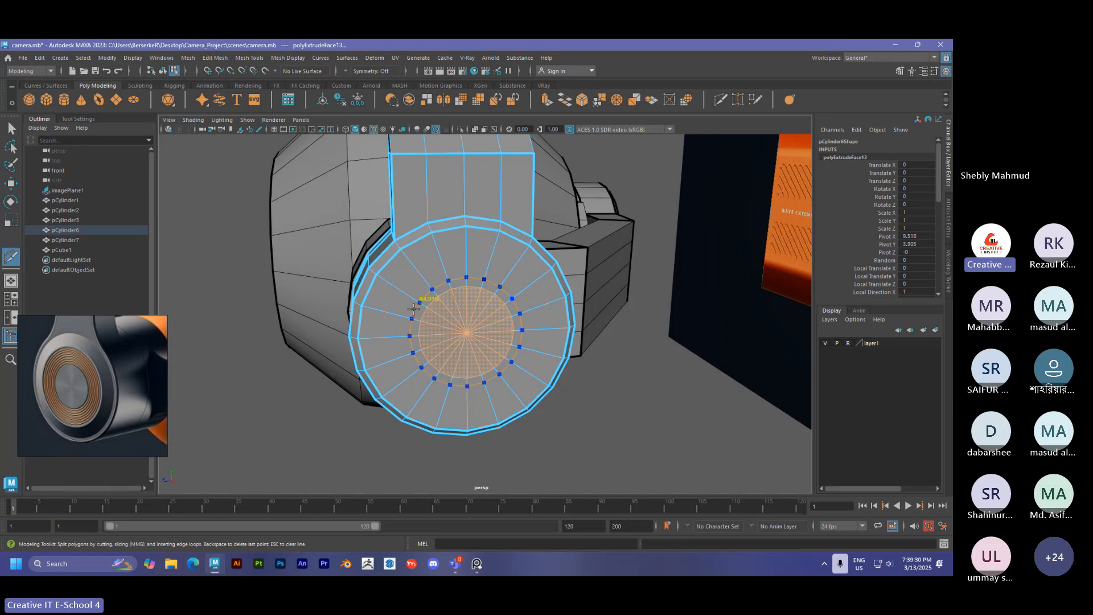
pyautogui.keyDown('ctrl'); pyautogui.click(413, 308); pyautogui.keyUp('ctrl')
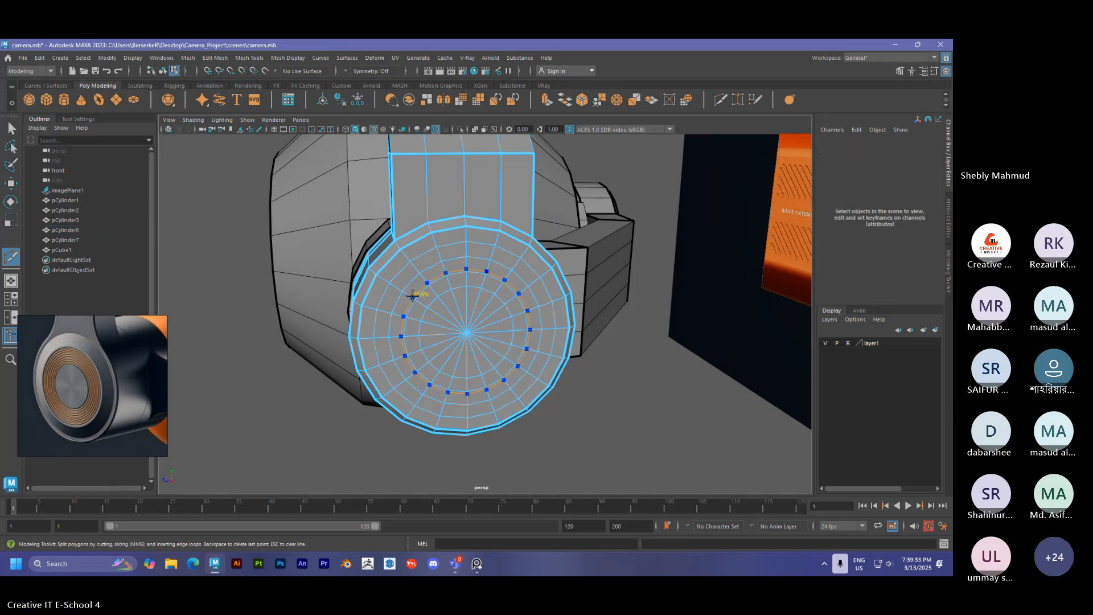
pyautogui.keyDown('ctrl'); pyautogui.click(395, 288); pyautogui.keyUp('ctrl')
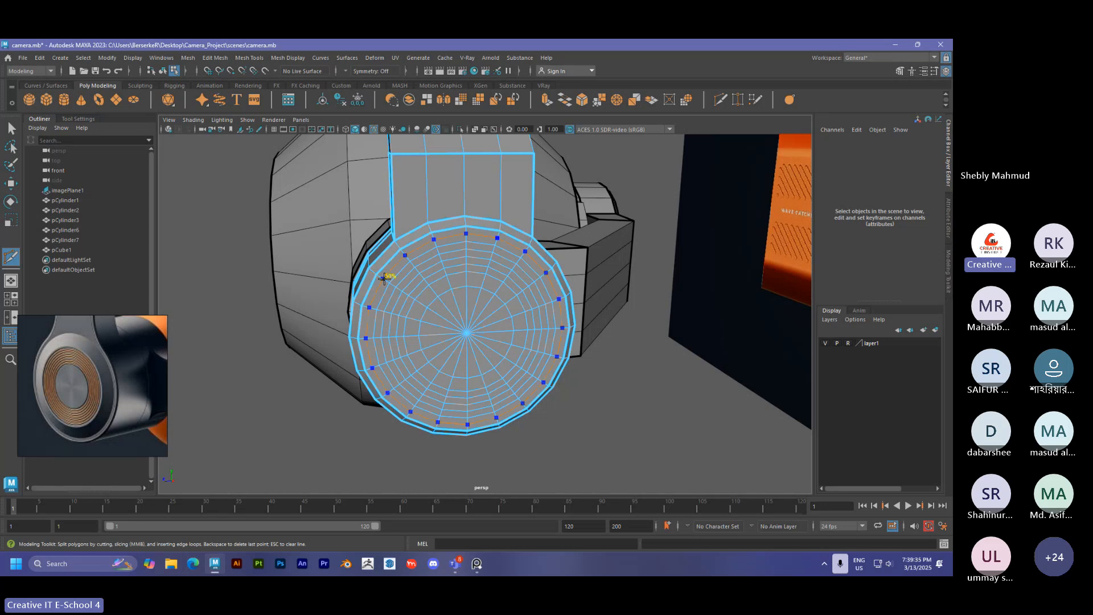
pyautogui.keyDown('ctrl'); pyautogui.click(382, 280); pyautogui.keyUp('ctrl')
pyautogui.scroll(3, 434, 281)
# Switch to edge mode and select alternate concentric edge loops on the end cap.
pyautogui.press('q')
pyautogui.click(337, 251)
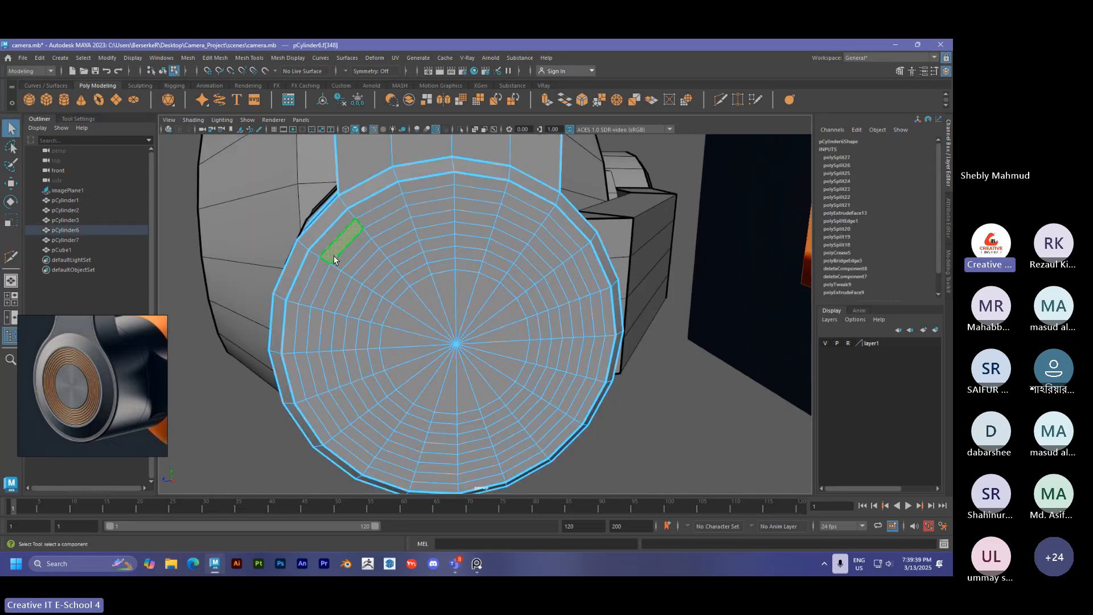
pyautogui.moveTo(328, 273); pyautogui.dragTo(343, 251, button='right')
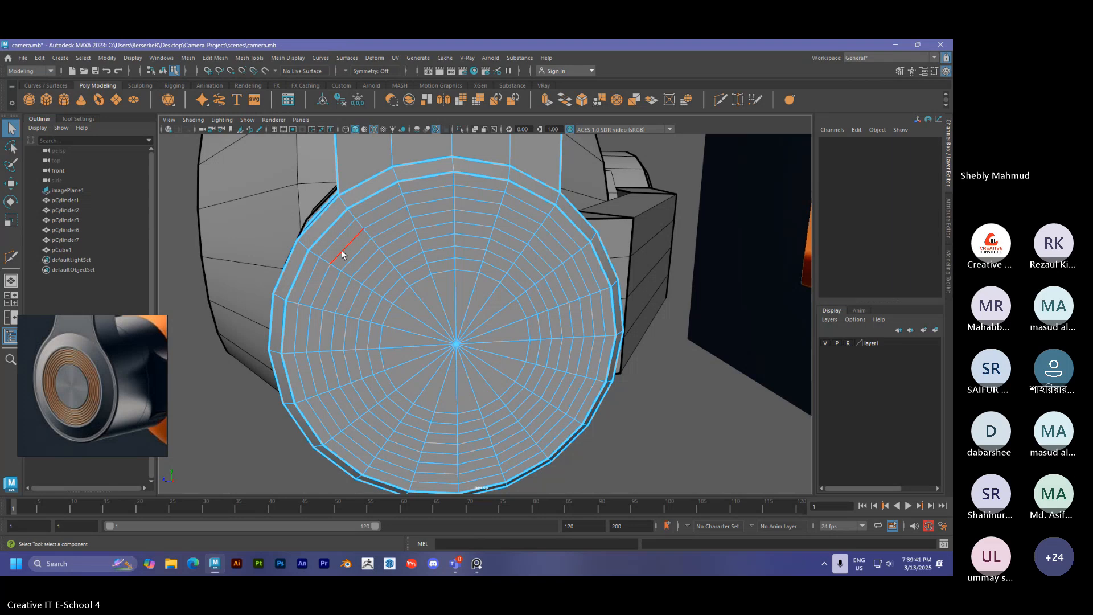
pyautogui.doubleClick(358, 264)
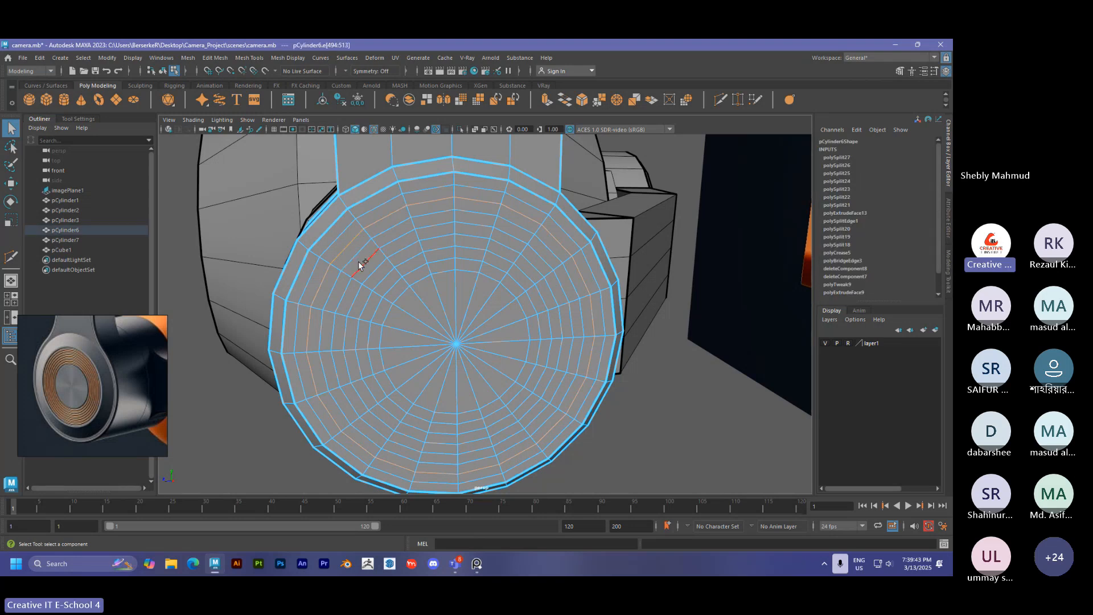
pyautogui.doubleClick(381, 278)
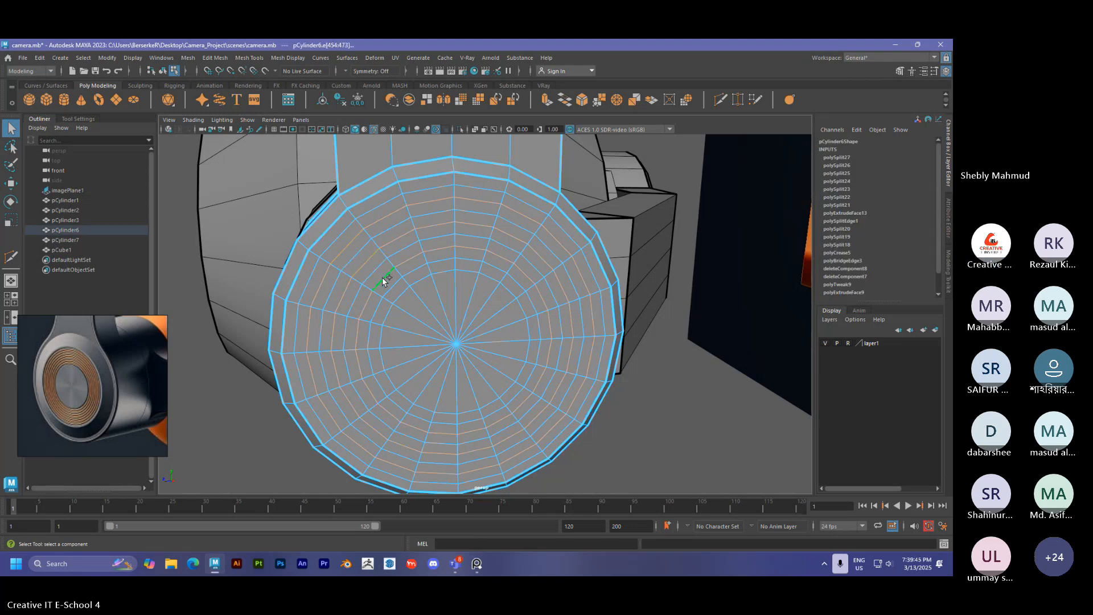
pyautogui.keyDown('alt'); pyautogui.moveTo(407, 283); pyautogui.dragTo(447, 283); pyautogui.keyUp('alt')
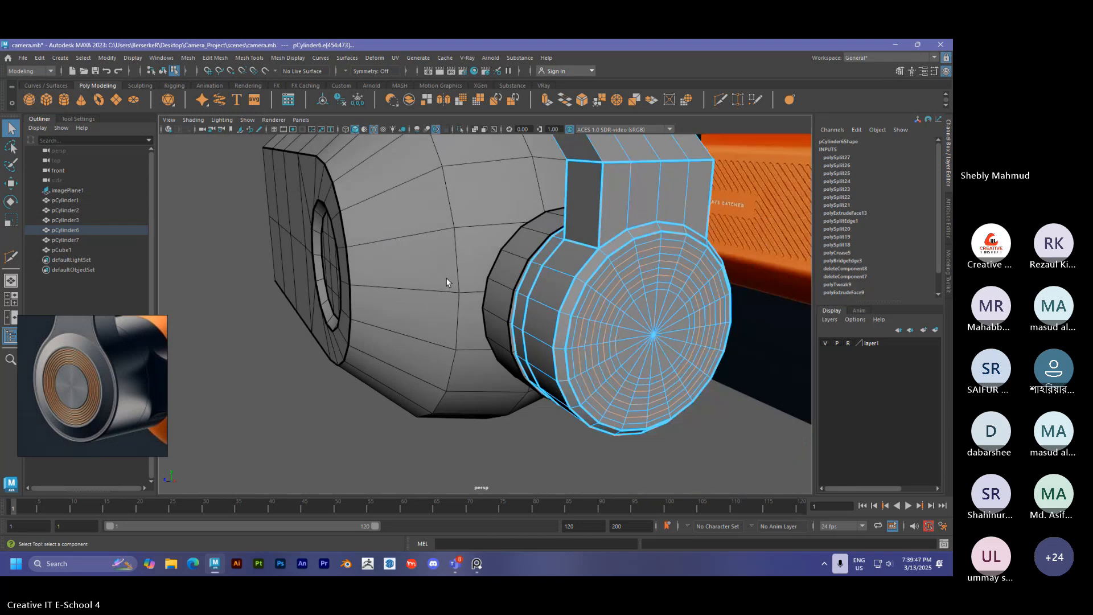
pyautogui.keyDown('alt'); pyautogui.moveTo(446, 283); pyautogui.dragTo(418, 286, button='right'); pyautogui.keyUp('alt')
pyautogui.keyDown('alt'); pyautogui.moveTo(419, 285); pyautogui.dragTo(385, 289, button='middle'); pyautogui.keyUp('alt')
pyautogui.keyDown('alt'); pyautogui.moveTo(385, 289); pyautogui.dragTo(474, 298, button='right'); pyautogui.keyUp('alt')
pyautogui.doubleClick(450, 230)
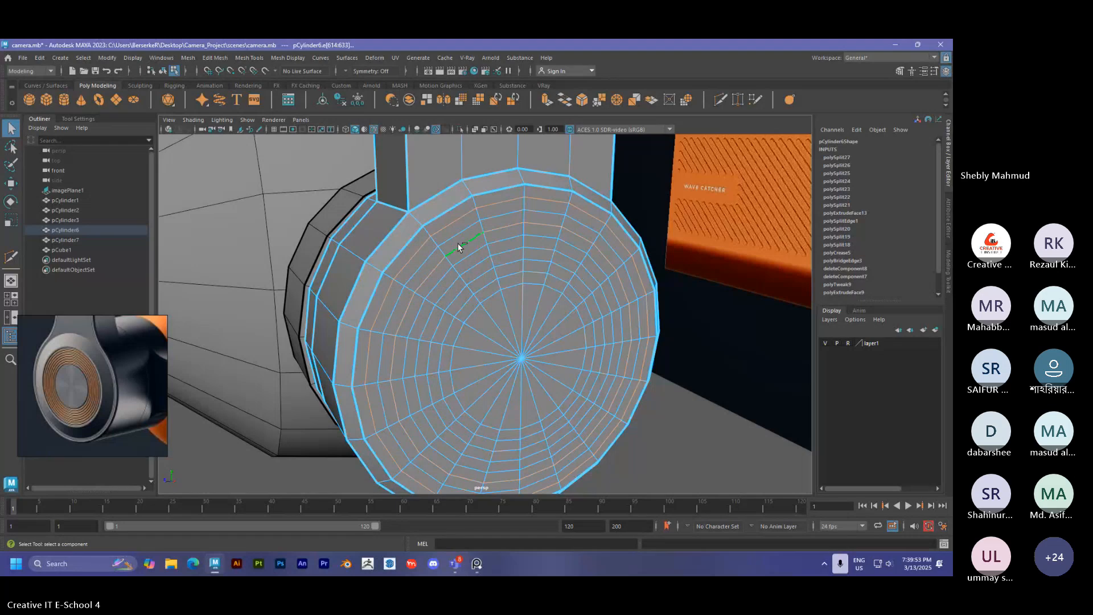
pyautogui.doubleClick(469, 265)
# Try moving the selected edge loops along the cap's axis and undo the attempt.
pyautogui.press('w')
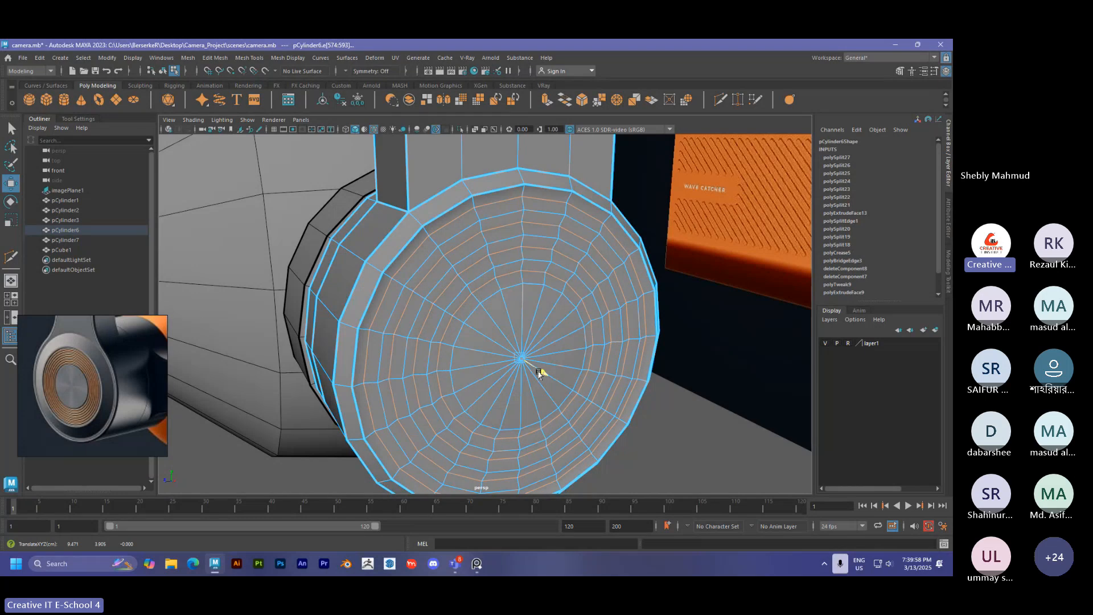
pyautogui.moveTo(542, 374); pyautogui.dragTo(535, 372, button='middle')
pyautogui.hotkey('ctrl', 'z')
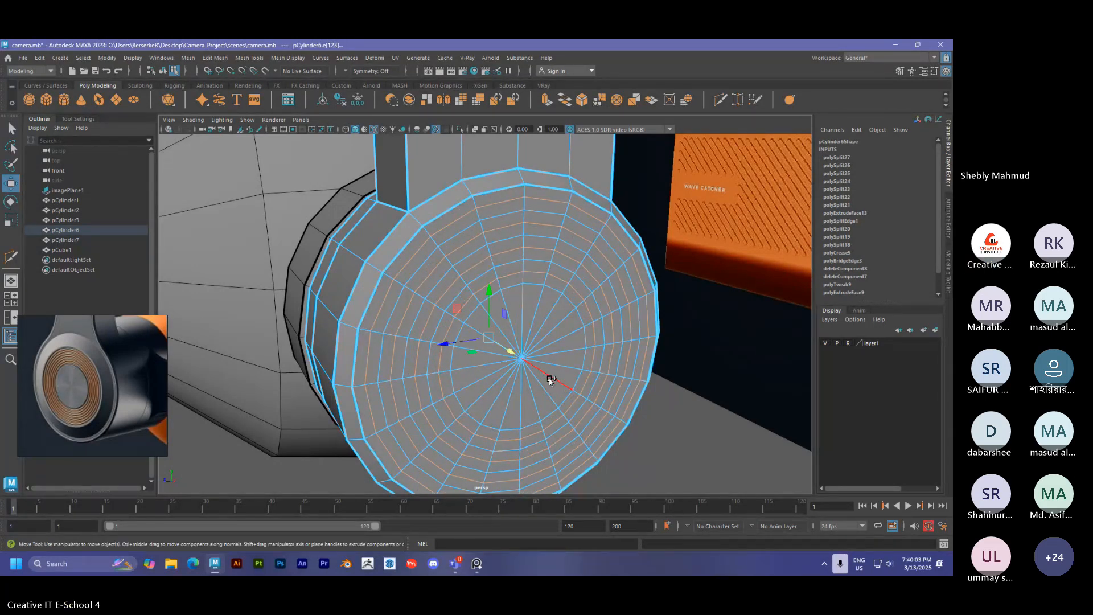
pyautogui.hotkey('ctrl', 'z')
pyautogui.hotkey('ctrl', 'z')
pyautogui.hotkey('ctrl', 'z')
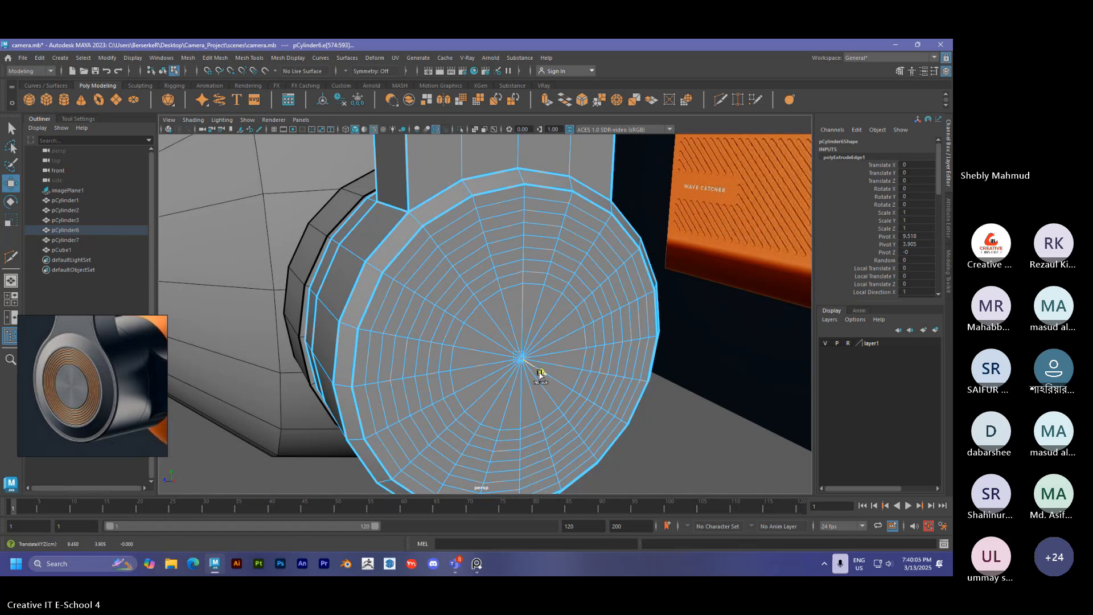
pyautogui.hotkey('ctrl', 'z')
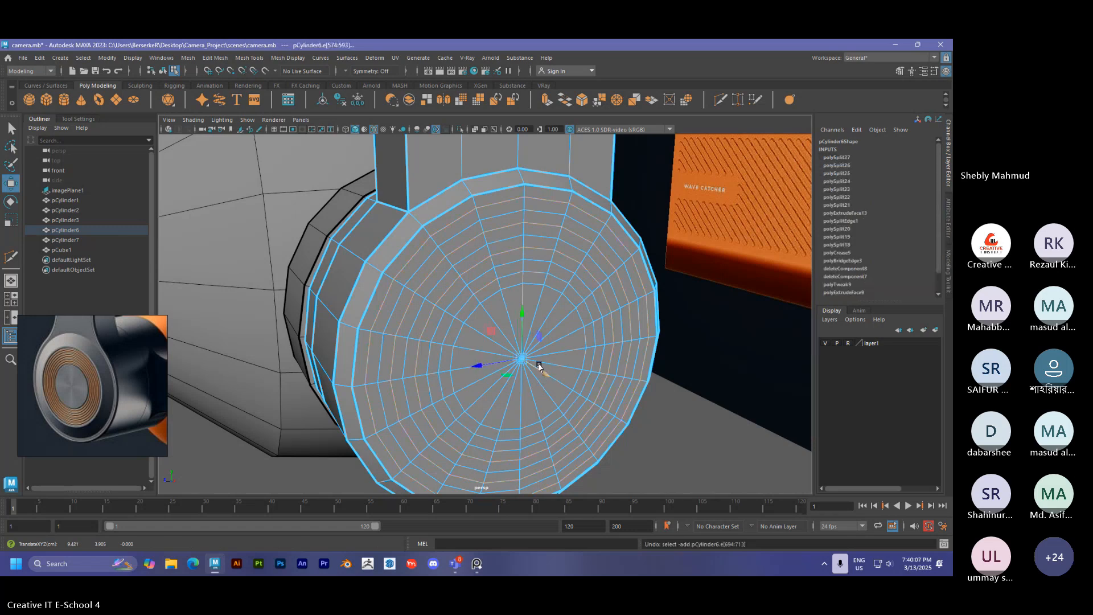
# Push the alternate edge loops about 0.1 along the X axis into the cap and preview the upper arm smoothed.
pyautogui.keyDown('shift'); pyautogui.doubleClick(465, 303); pyautogui.keyUp('shift')
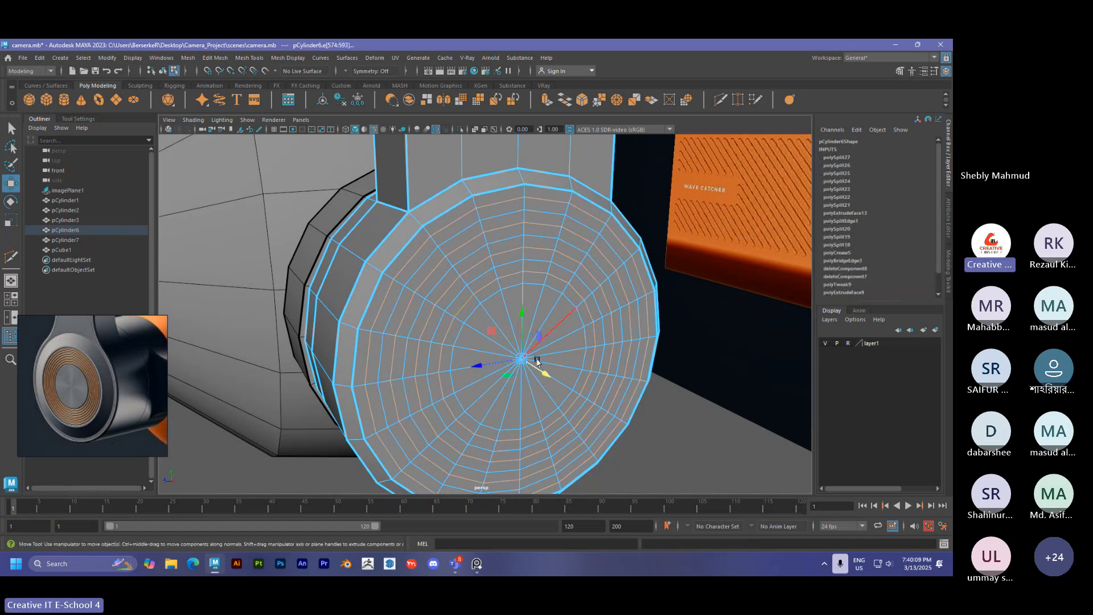
pyautogui.moveTo(538, 373); pyautogui.dragTo(244, 264)
pyautogui.scroll(-5, 524, 345)
pyautogui.scroll(5, 473, 344)
pyautogui.press('3')
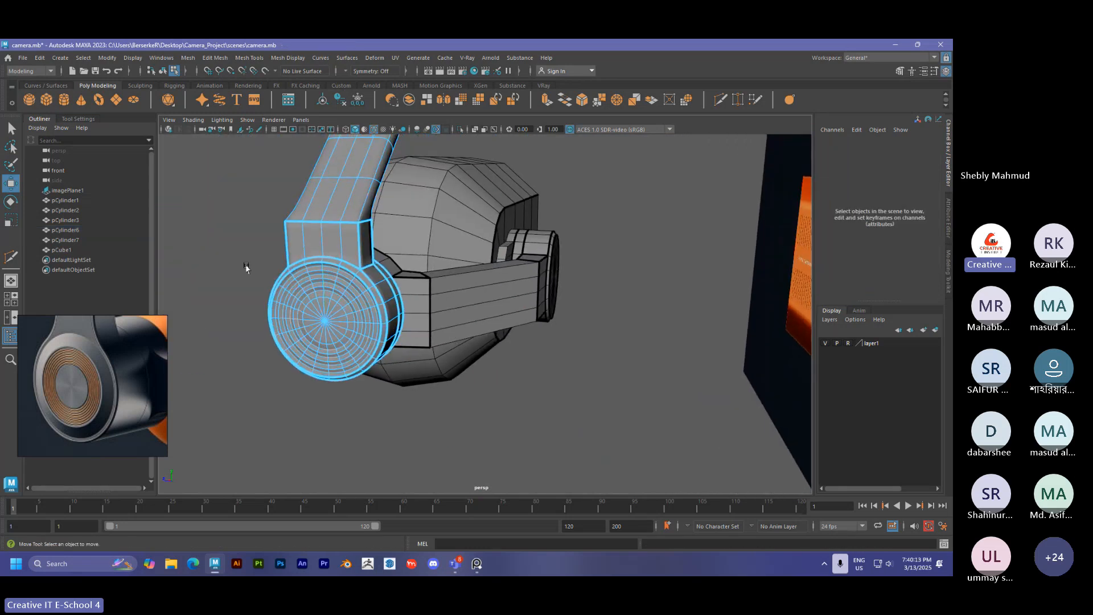
# Return to object mode, hide the wireframe and compare the smoothed cap's grooves with the reference image.
pyautogui.press('F8')
pyautogui.click(258, 209)
pyautogui.moveTo(258, 211)
pyautogui.keyDown('alt'); pyautogui.mouseDown()
pyautogui.moveTo(263, 256)
pyautogui.moveTo(335, 279)
pyautogui.mouseUp(); pyautogui.keyUp('alt')
pyautogui.hotkey('alt', '5')
pyautogui.scroll(5, 307, 292)
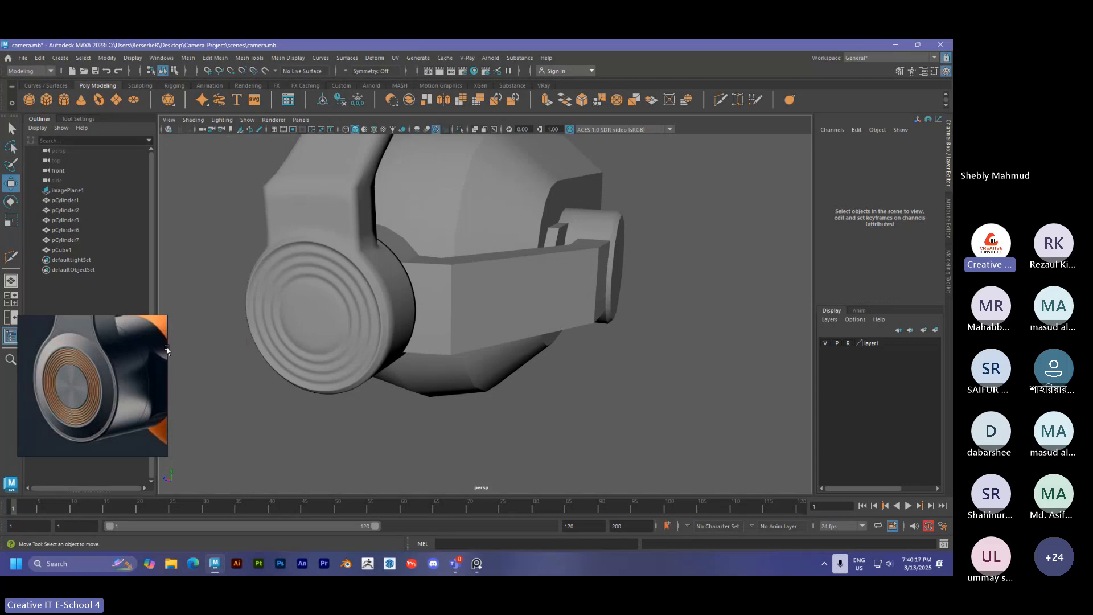
pyautogui.scroll(-4, 144, 370)
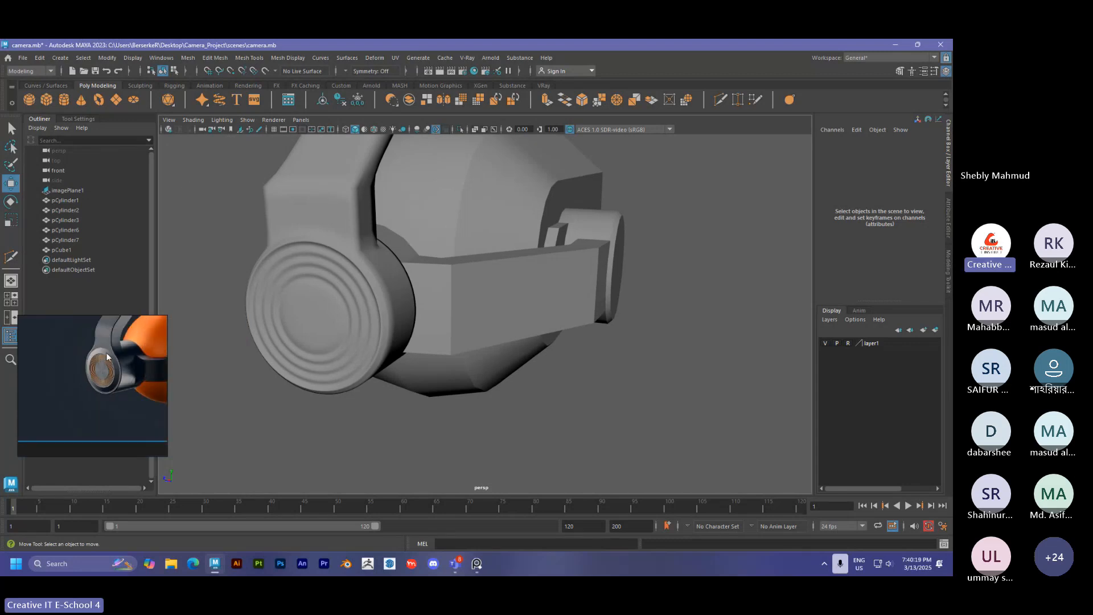
pyautogui.click(349, 267)
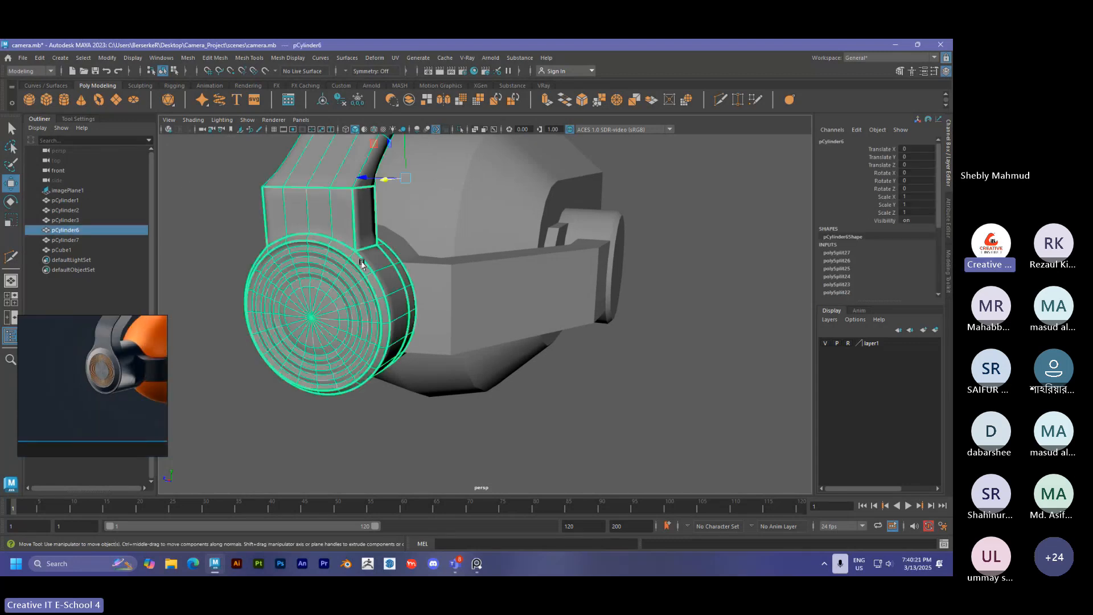
pyautogui.keyDown('alt'); pyautogui.moveTo(359, 287); pyautogui.dragTo(391, 305); pyautogui.keyUp('alt')
pyautogui.scroll(3, 386, 322)
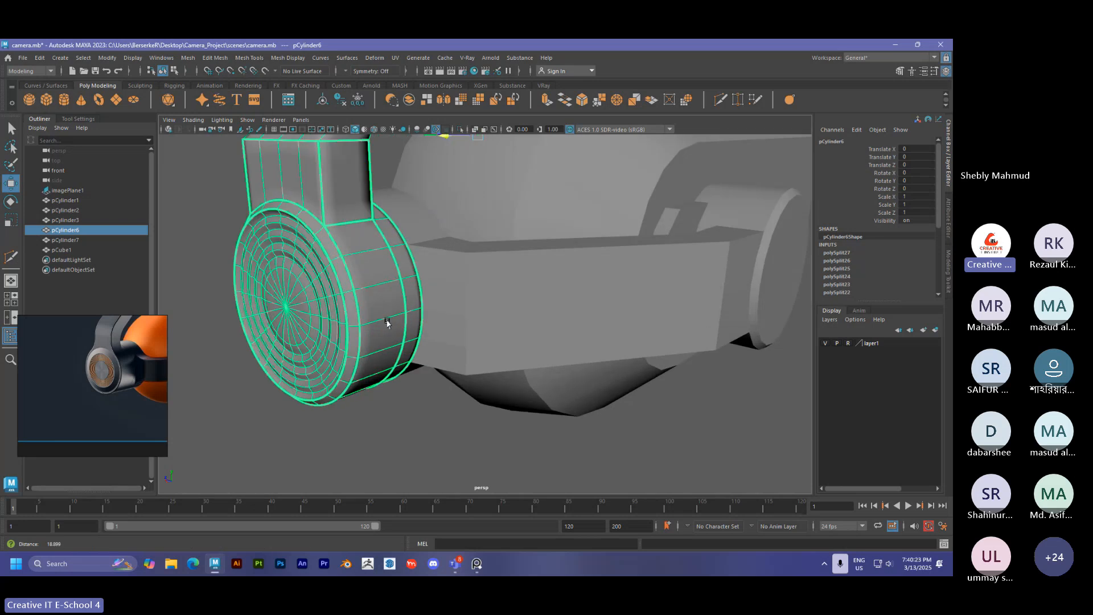
# Return the upper arm to unsmoothed display and undo the inward move of the cap's edge loops.
pyautogui.press('1')
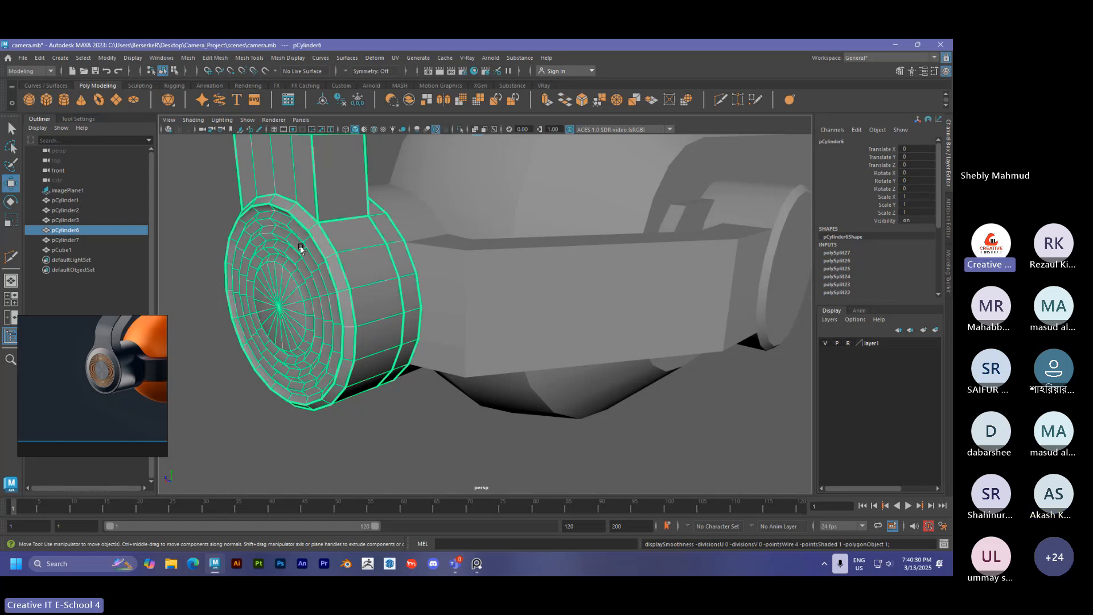
pyautogui.hotkey('ctrl', 'z')
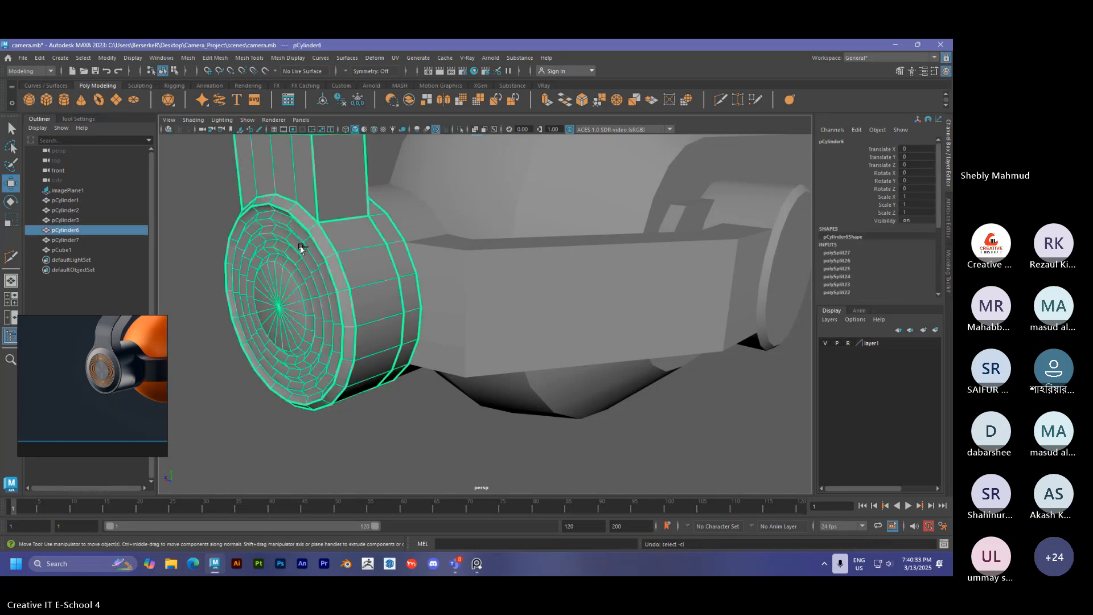
pyautogui.hotkey('ctrl', 'z')
pyautogui.hotkey('ctrl', 'z')
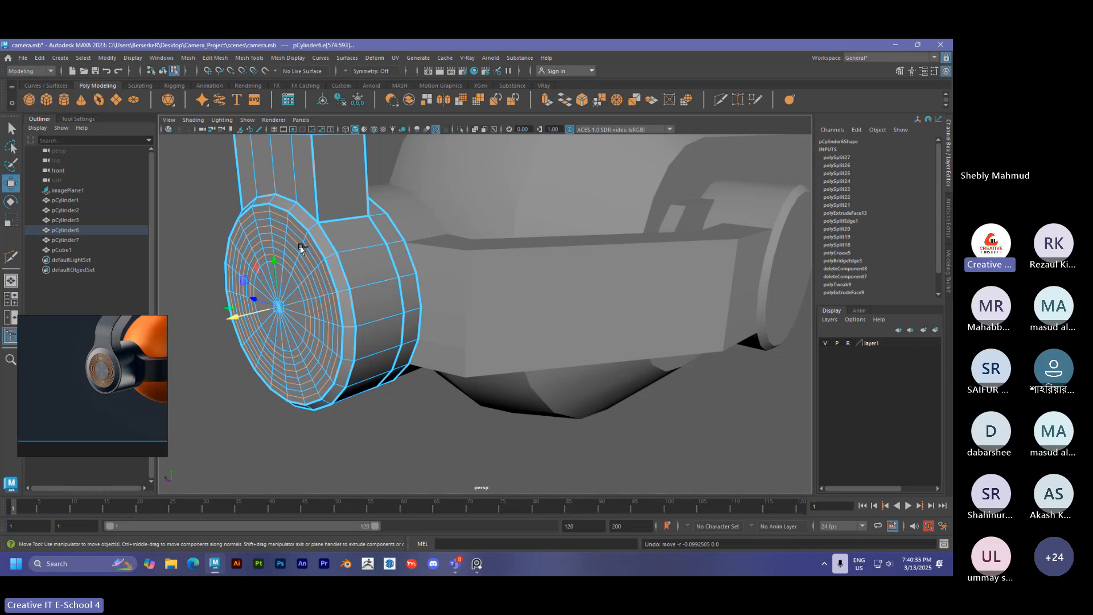
# Select the upper arm in object mode and compare its end cap with the ringed cap in the reference close-up.
pyautogui.moveTo(288, 237); pyautogui.dragTo(249, 220, button='right')
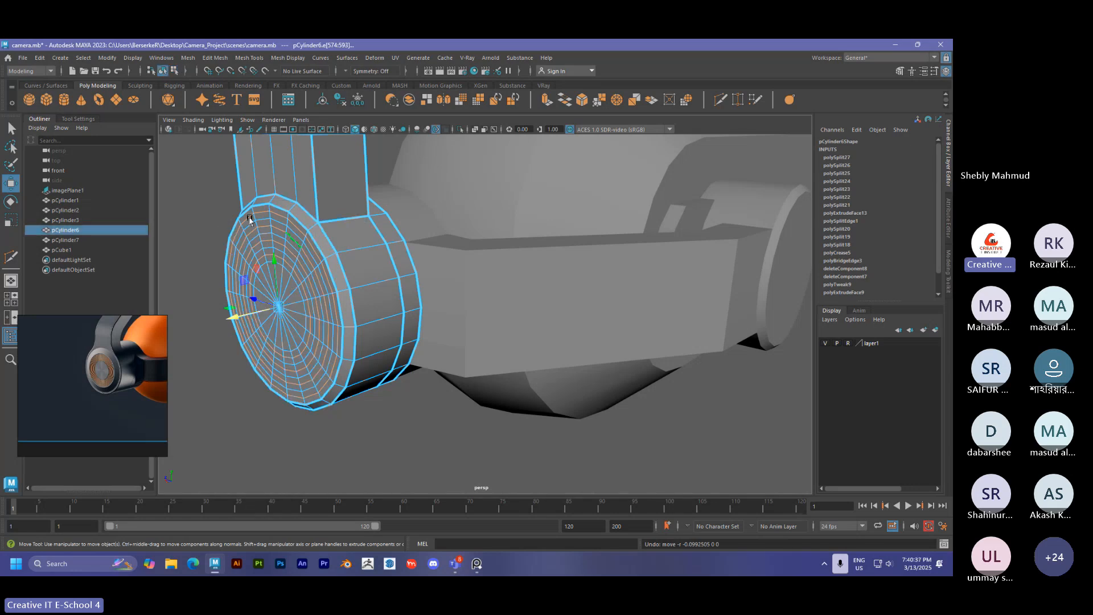
pyautogui.click(269, 248)
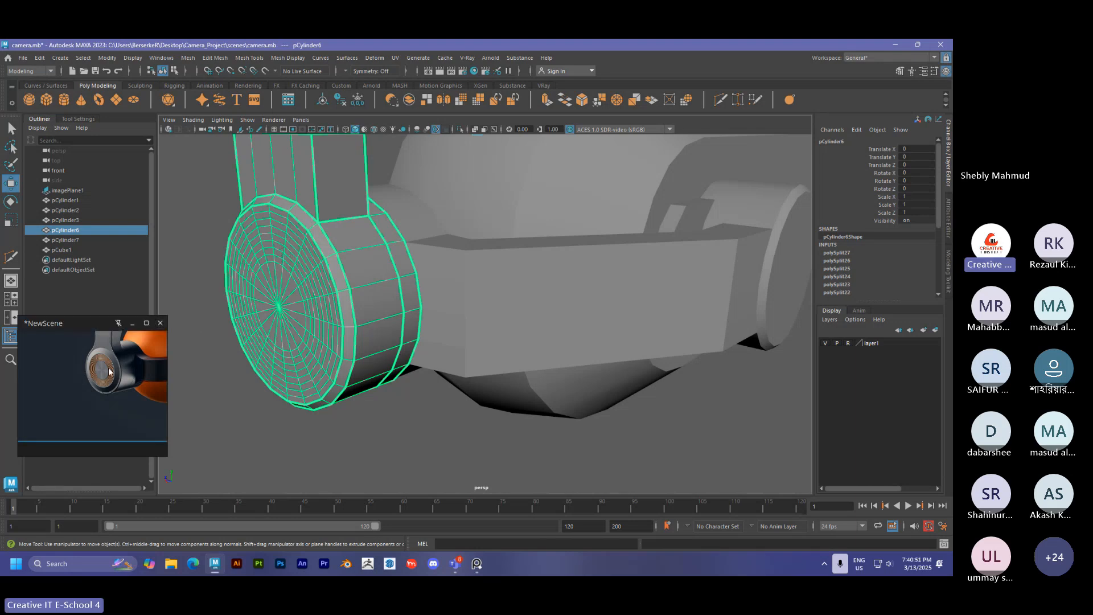
pyautogui.scroll(4, 109, 371)
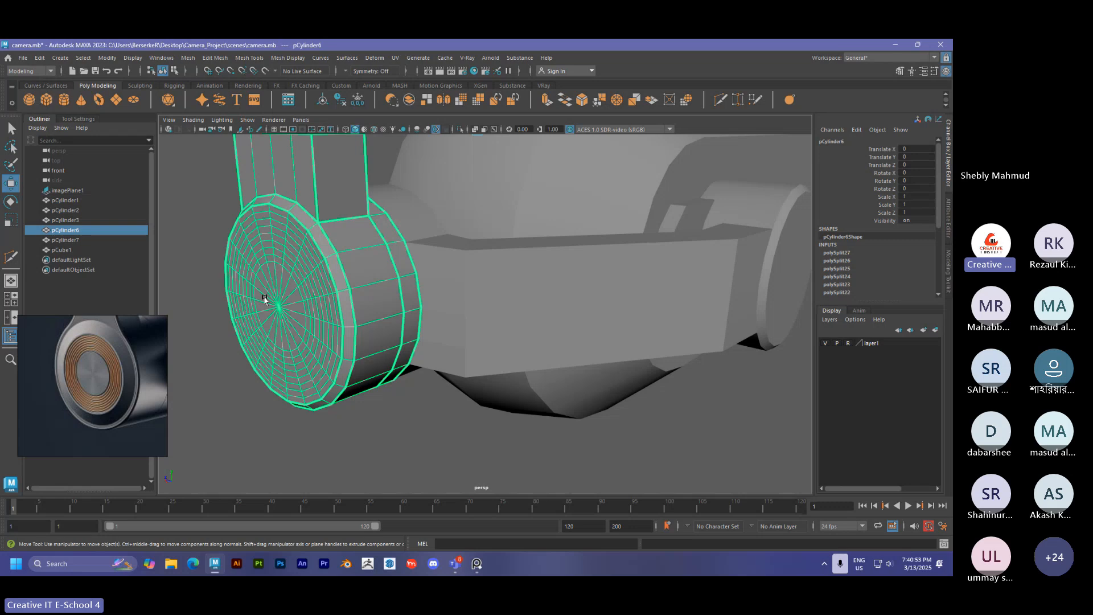
pyautogui.keyDown('alt'); pyautogui.moveTo(302, 291); pyautogui.dragTo(279, 298); pyautogui.keyUp('alt')
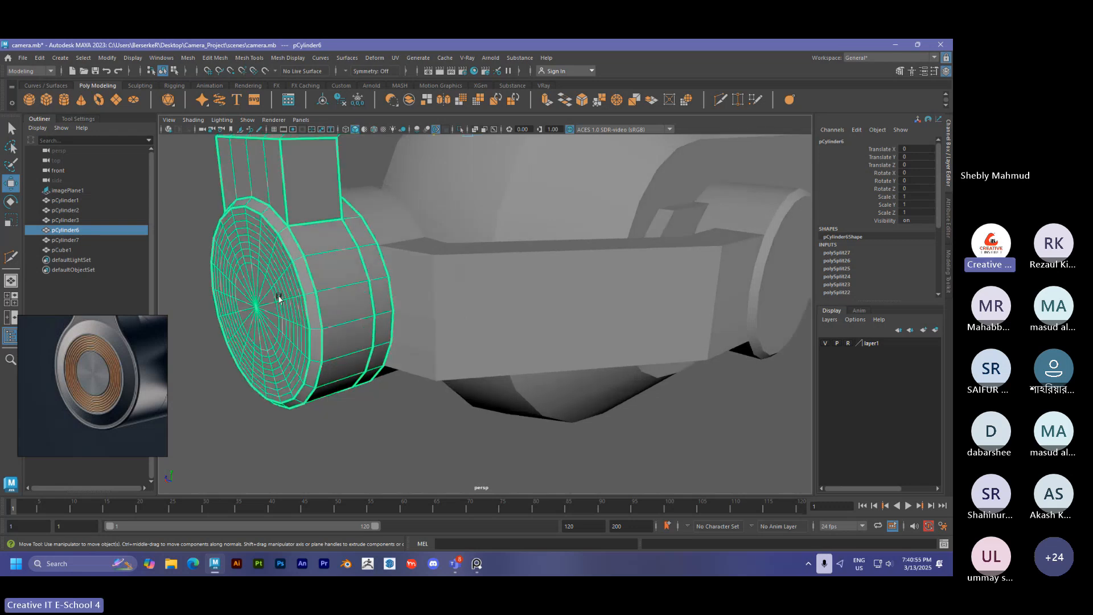
pyautogui.keyDown('alt'); pyautogui.moveTo(279, 299); pyautogui.dragTo(365, 319, button='right'); pyautogui.keyUp('alt')
# Select alternate concentric edge loops on the upper arm's round cap and move them slightly outward along the X axis.
pyautogui.moveTo(355, 244); pyautogui.dragTo(352, 269, button='right')
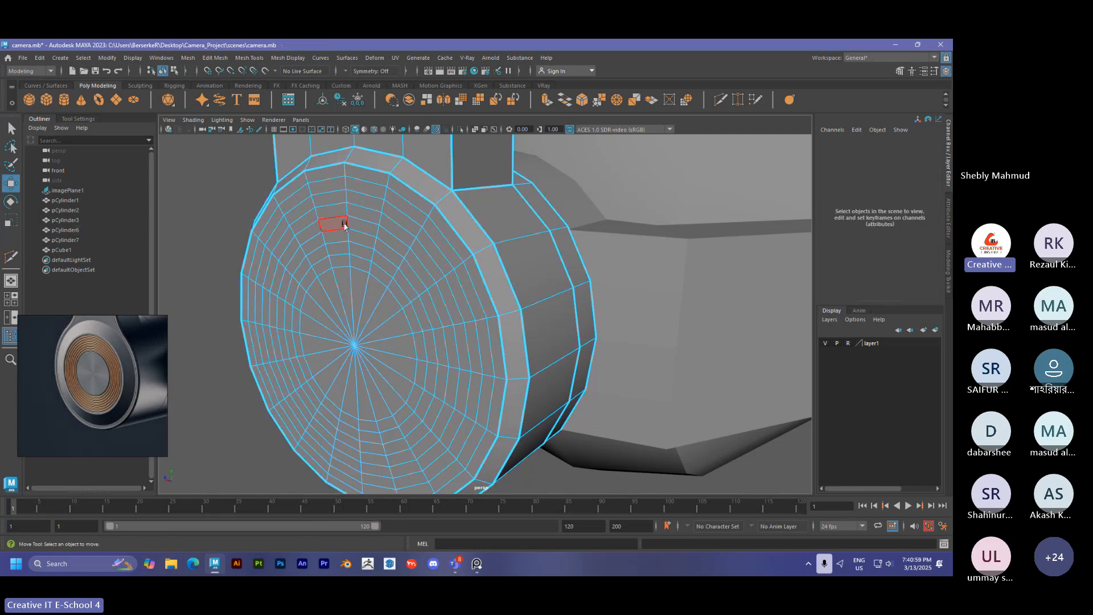
pyautogui.moveTo(353, 195); pyautogui.dragTo(352, 168, button='right')
pyautogui.doubleClick(358, 196)
pyautogui.click(357, 195)
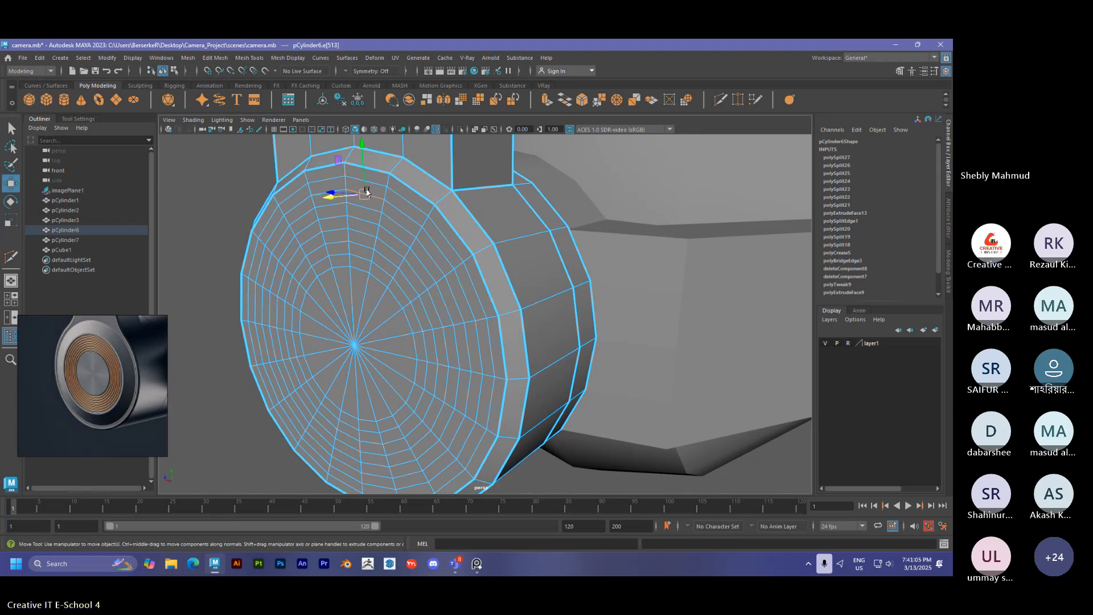
pyautogui.doubleClick(390, 215)
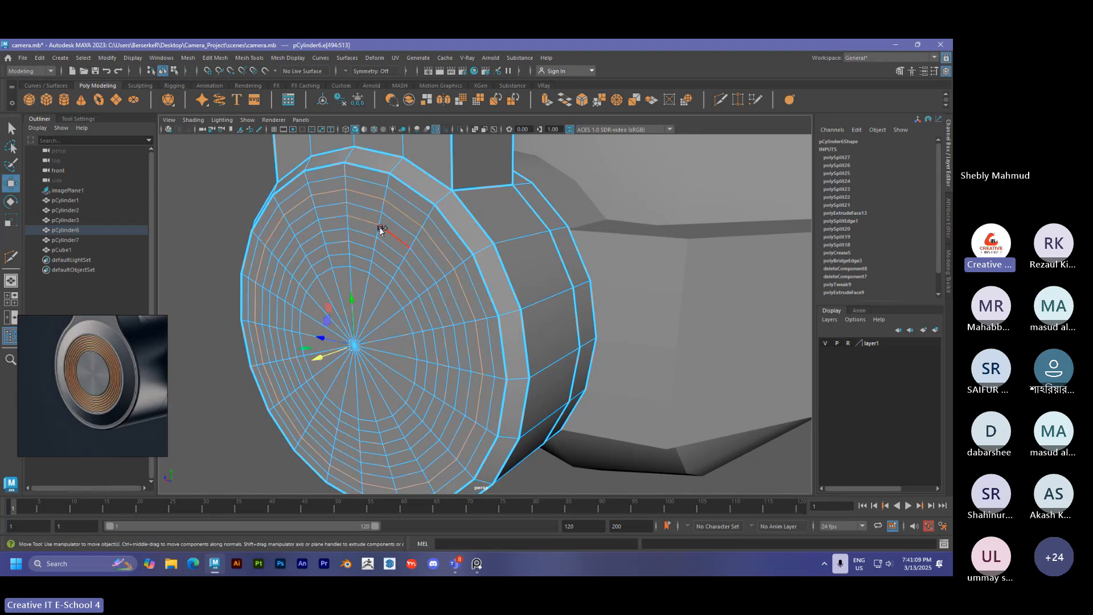
pyautogui.keyDown('shift'); pyautogui.doubleClick(373, 234); pyautogui.keyUp('shift')
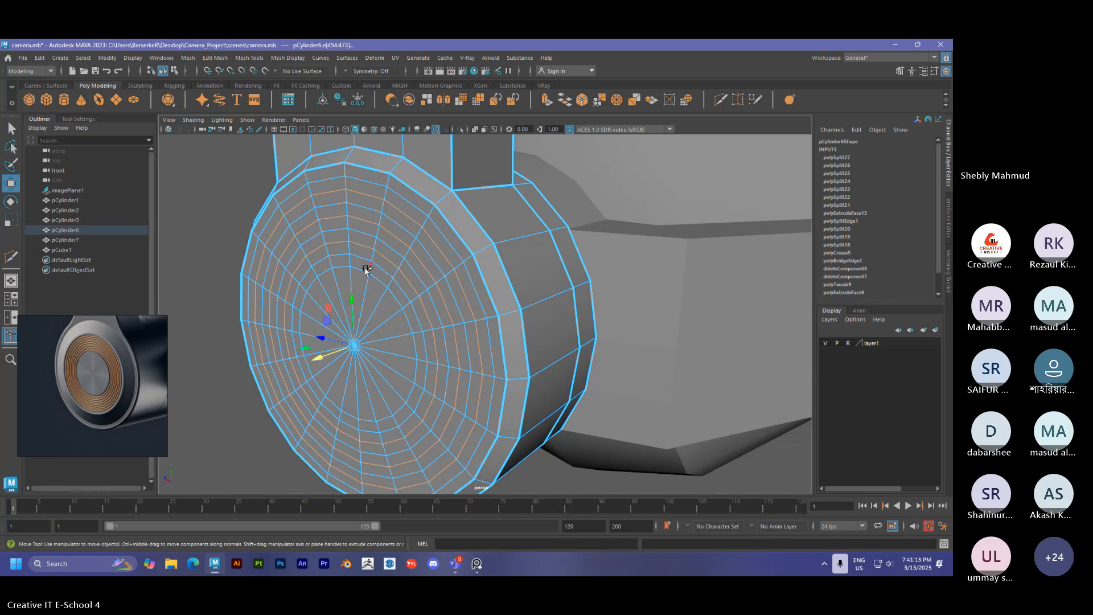
pyautogui.keyDown('shift'); pyautogui.doubleClick(373, 281); pyautogui.keyUp('shift')
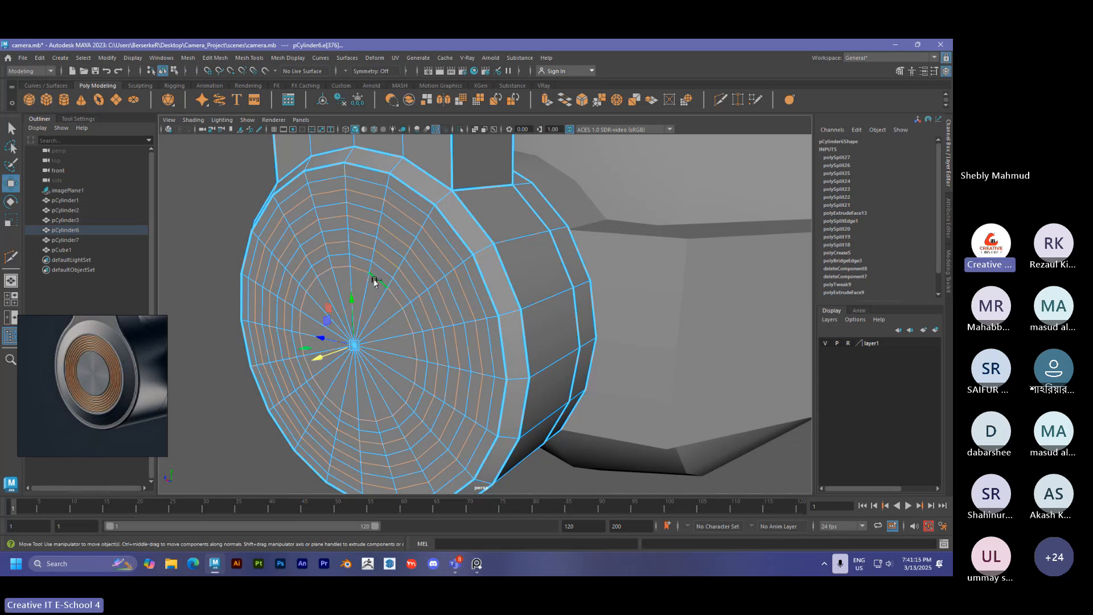
pyautogui.moveTo(318, 358)
pyautogui.mouseDown()
pyautogui.moveTo(326, 354)
pyautogui.moveTo(311, 353)
pyautogui.mouseUp()
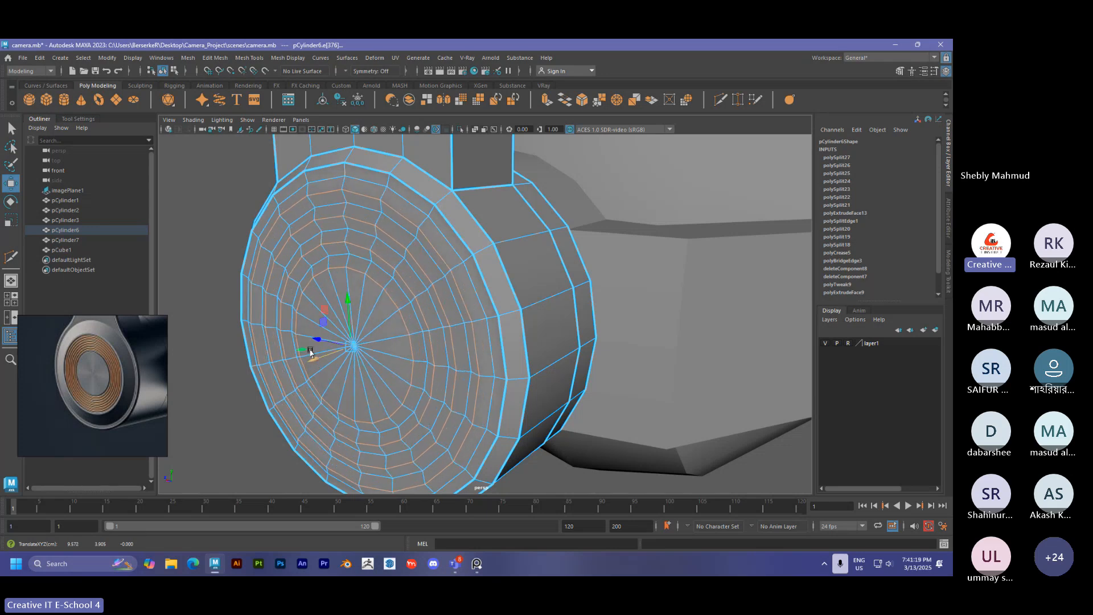
# Preview the upper arm smoothed in object mode and compare the cap's raised rings with the reference close-up.
pyautogui.moveTo(198, 233); pyautogui.dragTo(223, 222, button='right')
pyautogui.keyDown('alt'); pyautogui.moveTo(299, 255); pyautogui.dragTo(359, 251); pyautogui.keyUp('alt')
pyautogui.click(317, 268)
pyautogui.click(251, 239)
pyautogui.keyDown('alt'); pyautogui.moveTo(251, 239); pyautogui.dragTo(278, 271); pyautogui.keyUp('alt')
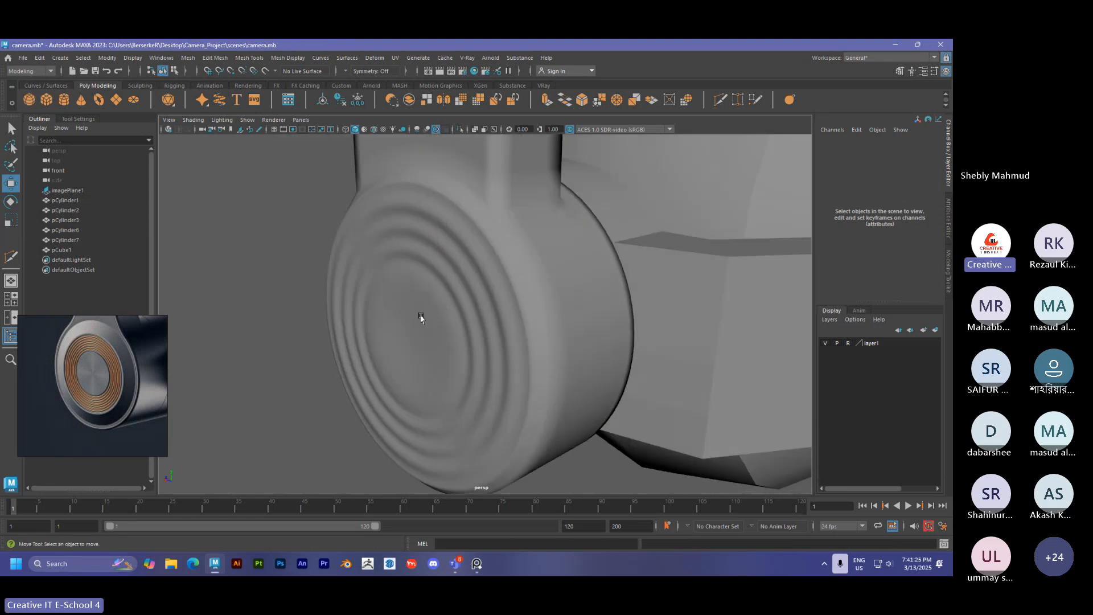
pyautogui.click(421, 318)
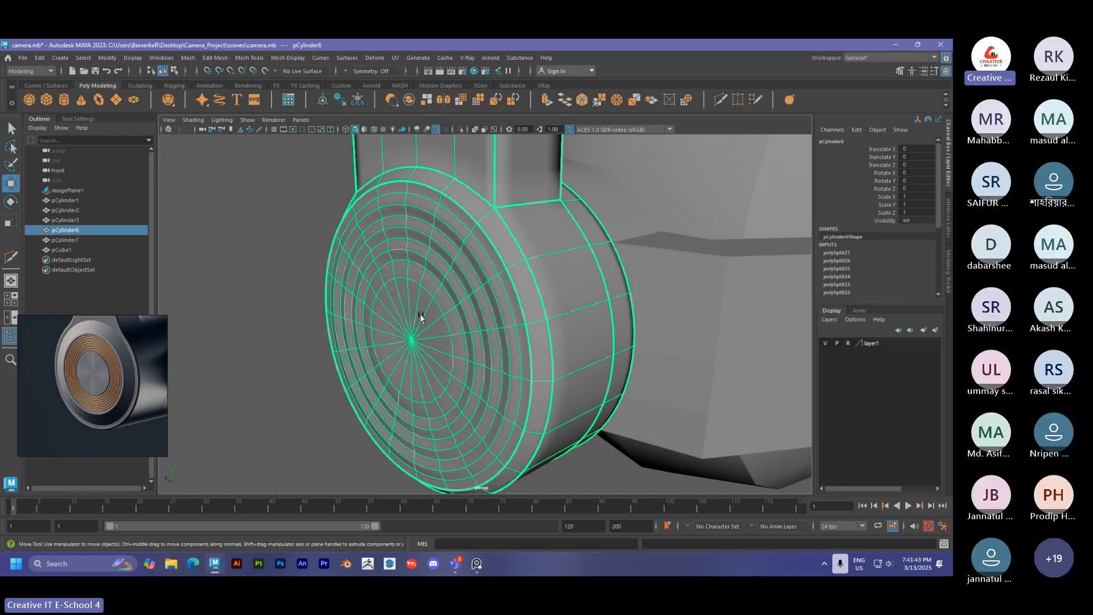
# Crease the innermost edge loop of the upper arm's cap, check it smoothed and return to unsmoothed display.
pyautogui.press('1')
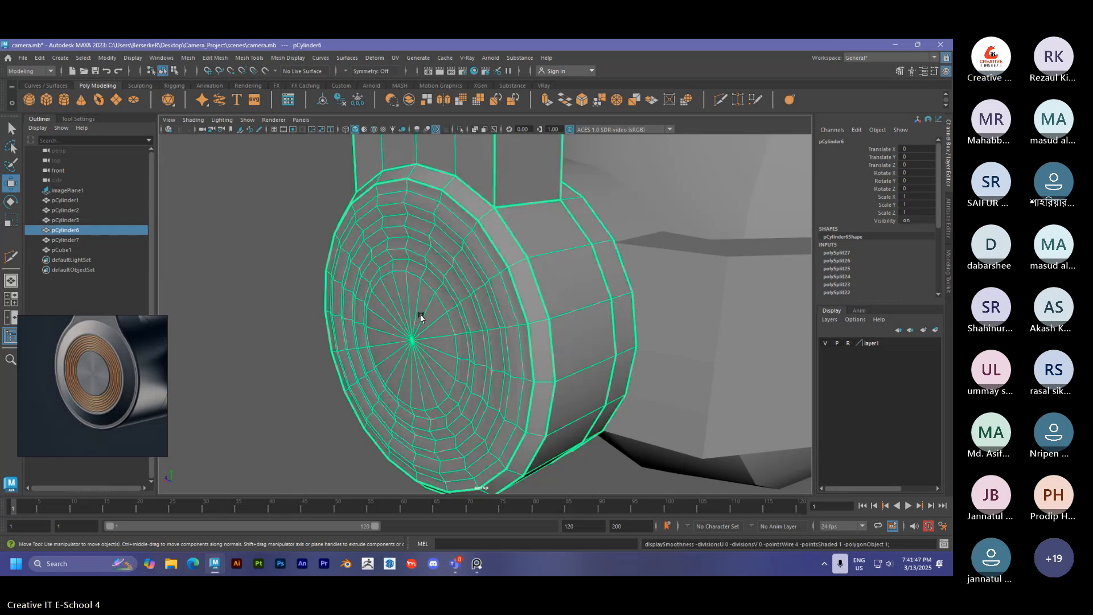
pyautogui.rightClick(439, 317)
pyautogui.click(421, 349)
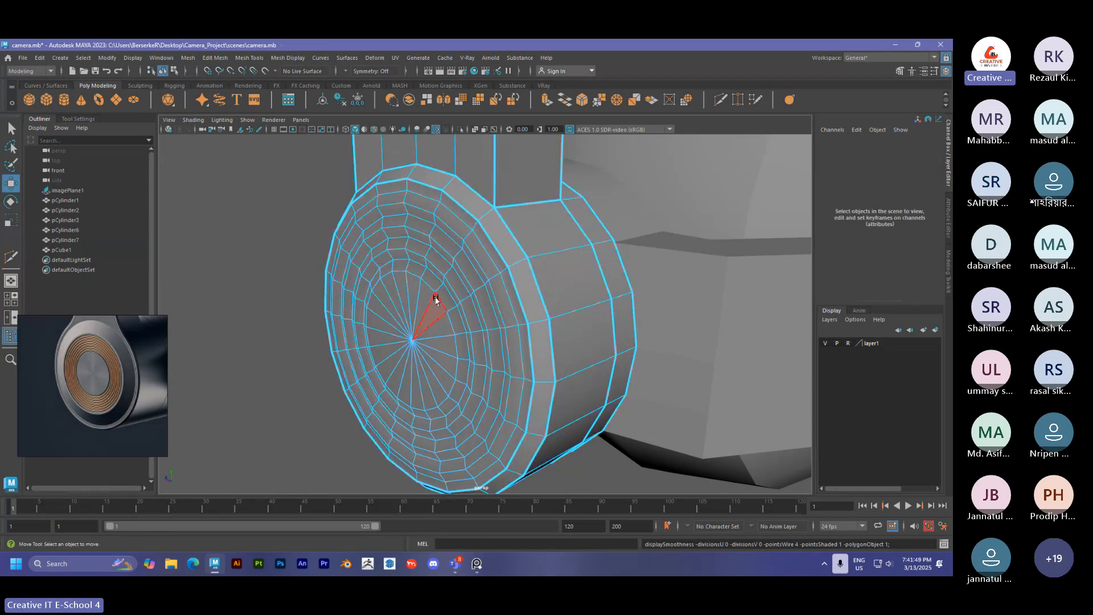
pyautogui.rightClick(434, 311)
pyautogui.click(428, 283)
pyautogui.doubleClick(428, 284)
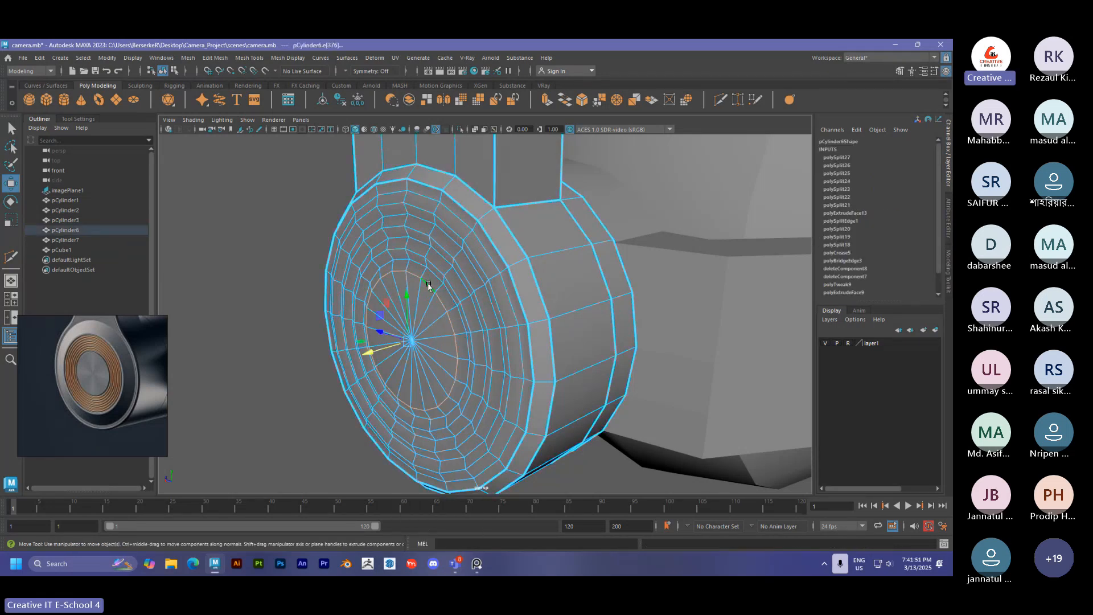
pyautogui.keyDown('shift'); pyautogui.moveTo(293, 278); pyautogui.dragTo(292, 267, button='right'); pyautogui.keyUp('shift')
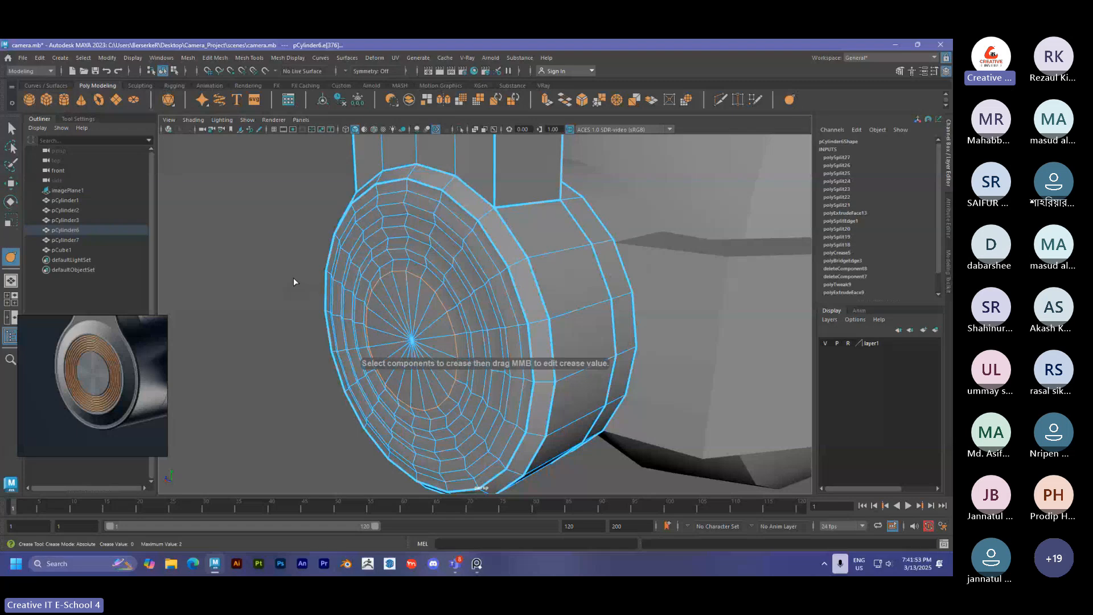
pyautogui.moveTo(293, 278); pyautogui.dragTo(480, 265, button='middle')
pyautogui.keyDown('alt'); pyautogui.moveTo(364, 267); pyautogui.dragTo(260, 310); pyautogui.keyUp('alt')
pyautogui.click(276, 300)
pyautogui.keyDown('alt'); pyautogui.moveTo(260, 311); pyautogui.dragTo(361, 240, button='right'); pyautogui.keyUp('alt')
pyautogui.press('1')
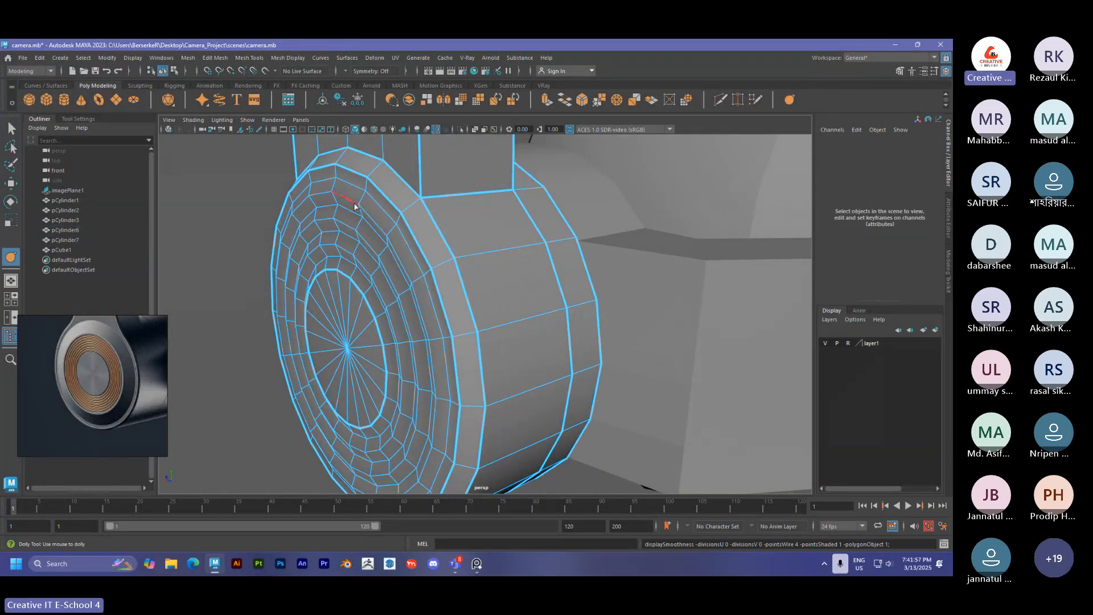
# In the front view, select the outermost raised edge loop of the cap and move it slightly inward along the X axis.
pyautogui.doubleClick(376, 216)
pyautogui.scroll(-3, 375, 216)
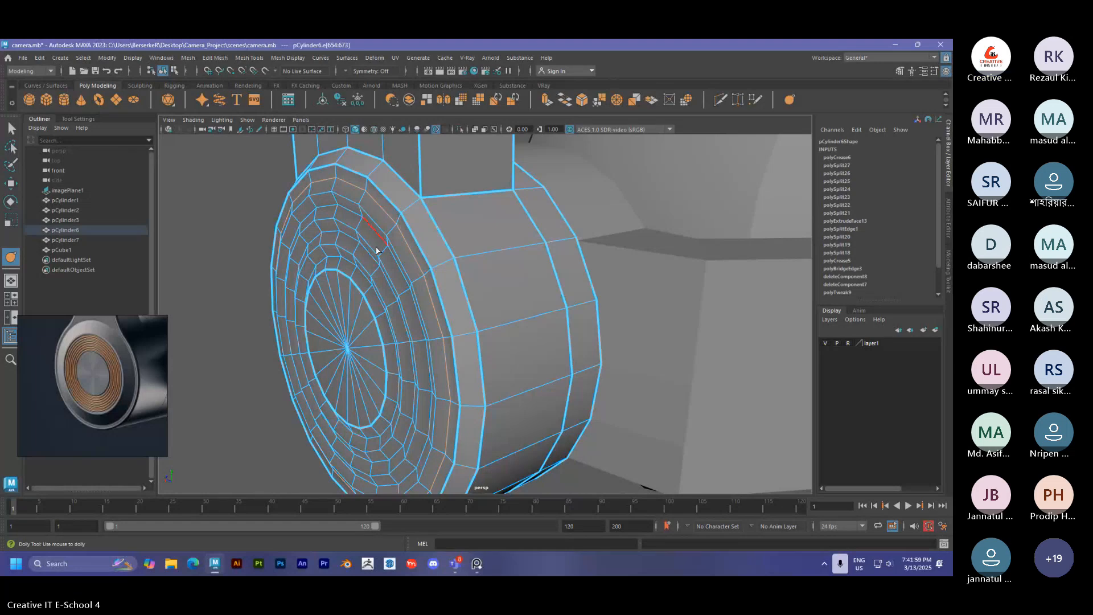
pyautogui.scroll(5, 318, 302)
pyautogui.keyDown('alt'); pyautogui.moveTo(315, 305); pyautogui.dragTo(380, 223, button='middle'); pyautogui.keyUp('alt')
pyautogui.keyDown('alt'); pyautogui.moveTo(381, 223); pyautogui.dragTo(435, 310); pyautogui.keyUp('alt')
pyautogui.press('space')
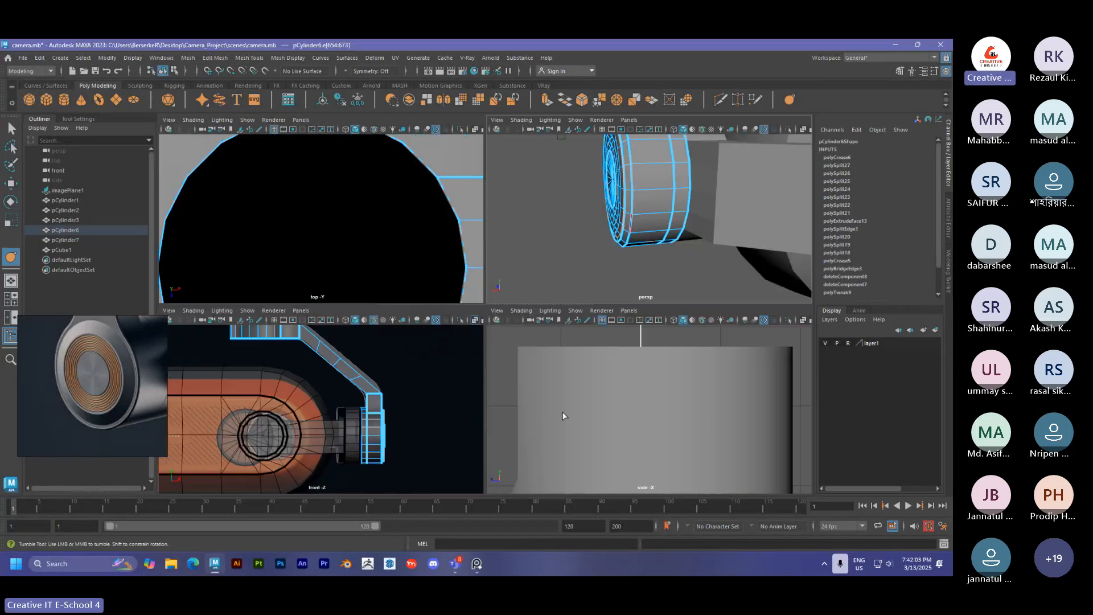
pyautogui.scroll(-3, 422, 405)
pyautogui.press('space')
pyautogui.scroll(4, 425, 399)
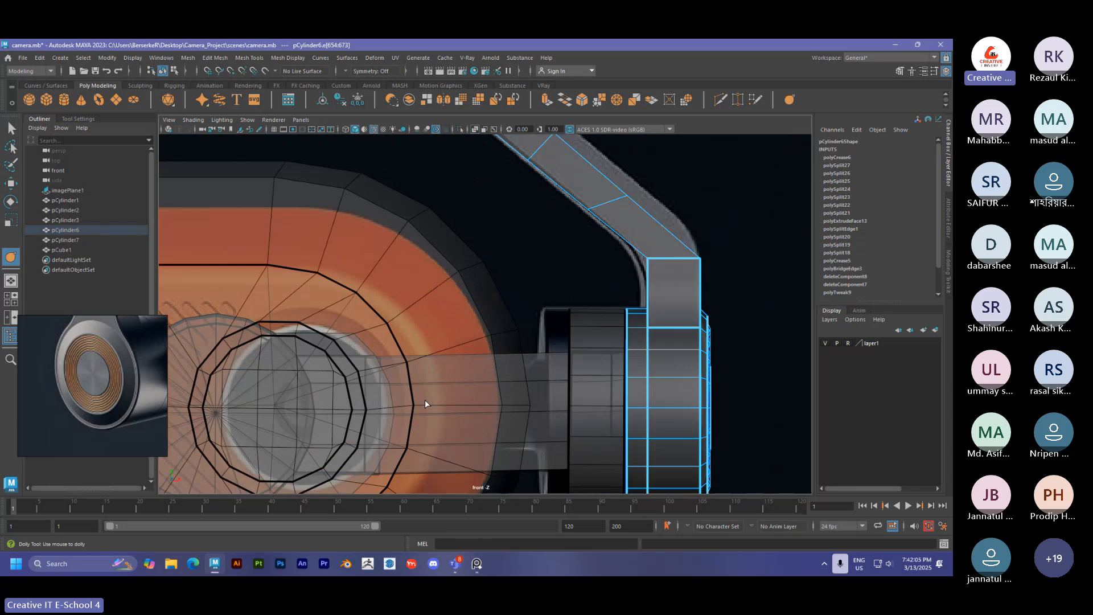
pyautogui.keyDown('alt'); pyautogui.moveTo(601, 402); pyautogui.dragTo(454, 383, button='middle'); pyautogui.keyUp('alt')
pyautogui.keyDown('alt'); pyautogui.moveTo(453, 383); pyautogui.dragTo(592, 391, button='right'); pyautogui.keyUp('alt')
pyautogui.keyDown('alt'); pyautogui.moveTo(592, 390); pyautogui.dragTo(418, 363, button='middle'); pyautogui.keyUp('alt')
pyautogui.keyDown('alt'); pyautogui.moveTo(479, 379); pyautogui.dragTo(563, 370, button='right'); pyautogui.keyUp('alt')
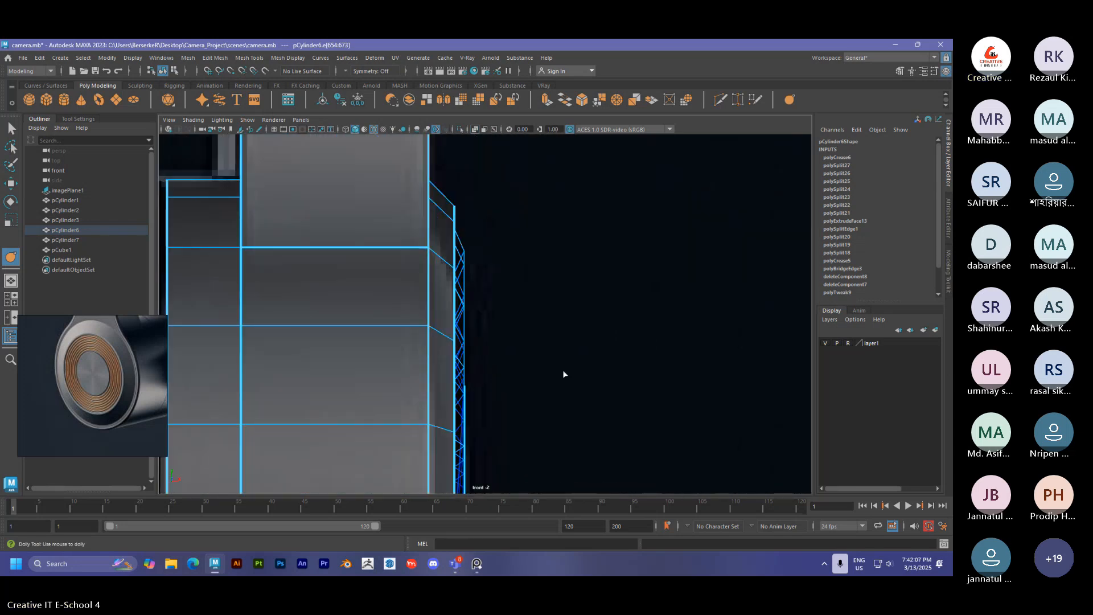
pyautogui.doubleClick(464, 269)
pyautogui.press('w')
pyautogui.scroll(-10, 490, 367)
pyautogui.scroll(1, 487, 374)
pyautogui.scroll(4, 479, 379)
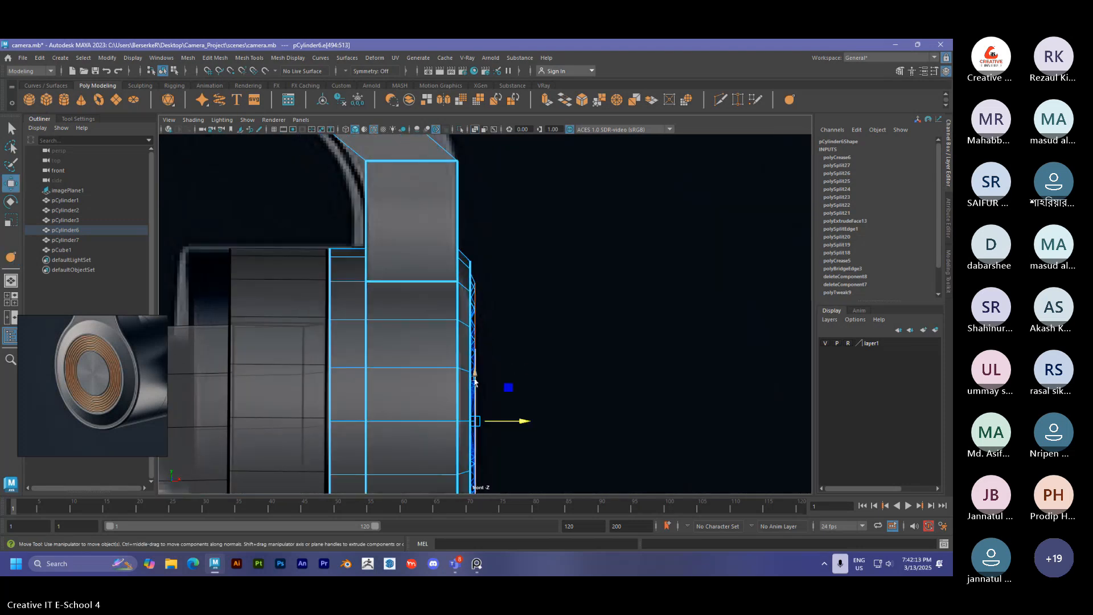
pyautogui.keyDown('alt'); pyautogui.moveTo(485, 398); pyautogui.dragTo(468, 317, button='middle'); pyautogui.keyUp('alt')
pyautogui.moveTo(507, 365); pyautogui.dragTo(502, 366)
# Return to the perspective view and crease the selected outermost ring loop on the upper arm's cap.
pyautogui.press('space')
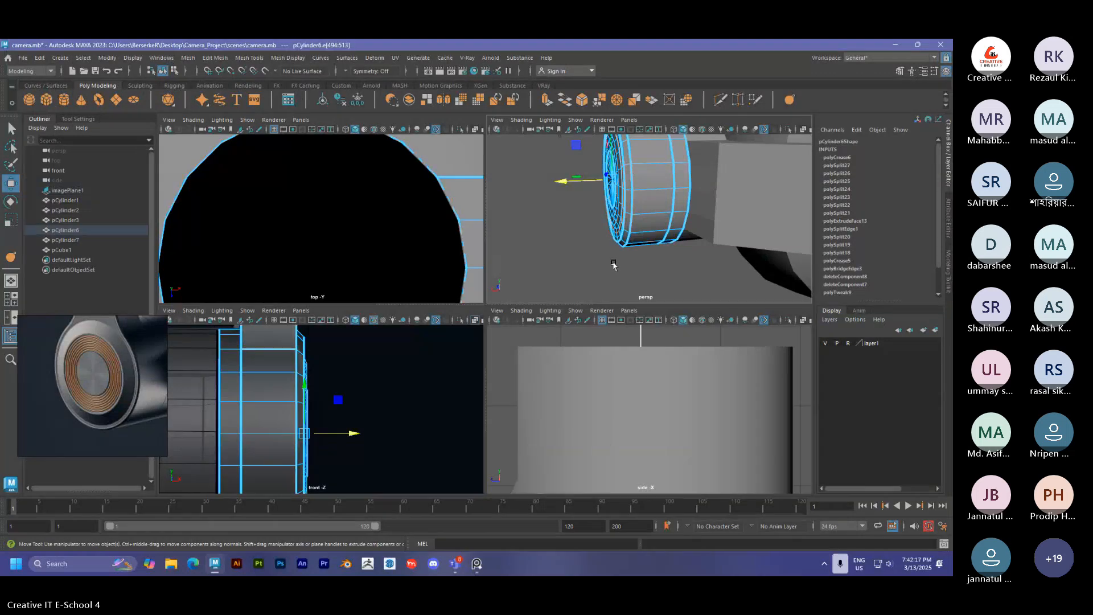
pyautogui.press('space')
pyautogui.keyDown('alt'); pyautogui.moveTo(612, 263); pyautogui.dragTo(585, 288); pyautogui.keyUp('alt')
pyautogui.keyDown('alt'); pyautogui.moveTo(585, 287); pyautogui.dragTo(575, 316, button='middle'); pyautogui.keyUp('alt')
pyautogui.keyDown('alt'); pyautogui.moveTo(574, 315); pyautogui.dragTo(589, 324, button='right'); pyautogui.keyUp('alt')
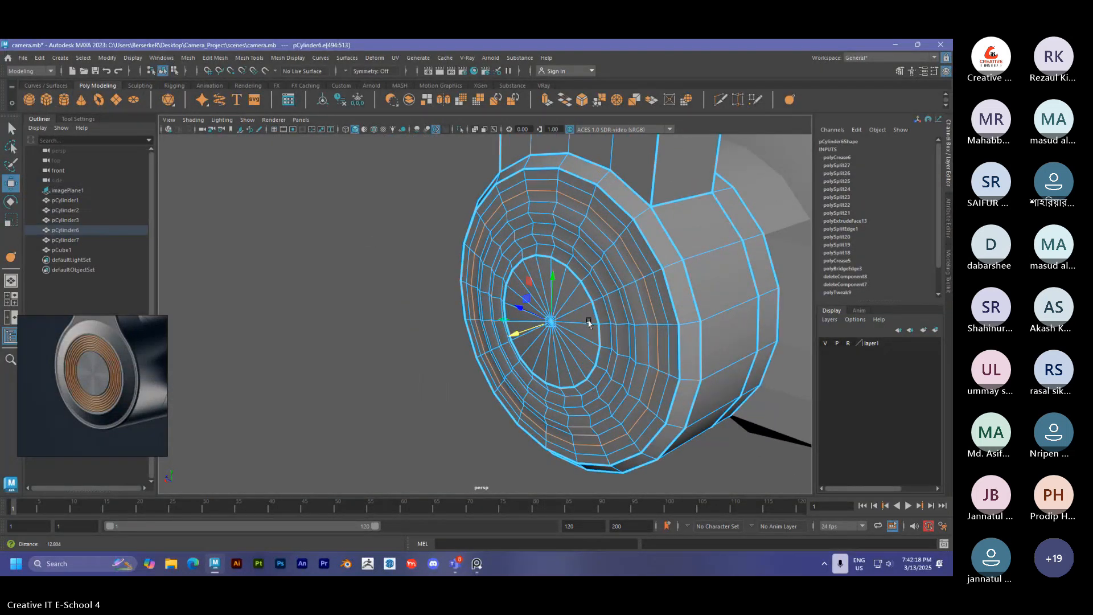
pyautogui.keyDown('alt'); pyautogui.moveTo(589, 323); pyautogui.dragTo(473, 233); pyautogui.keyUp('alt')
pyautogui.press('y')
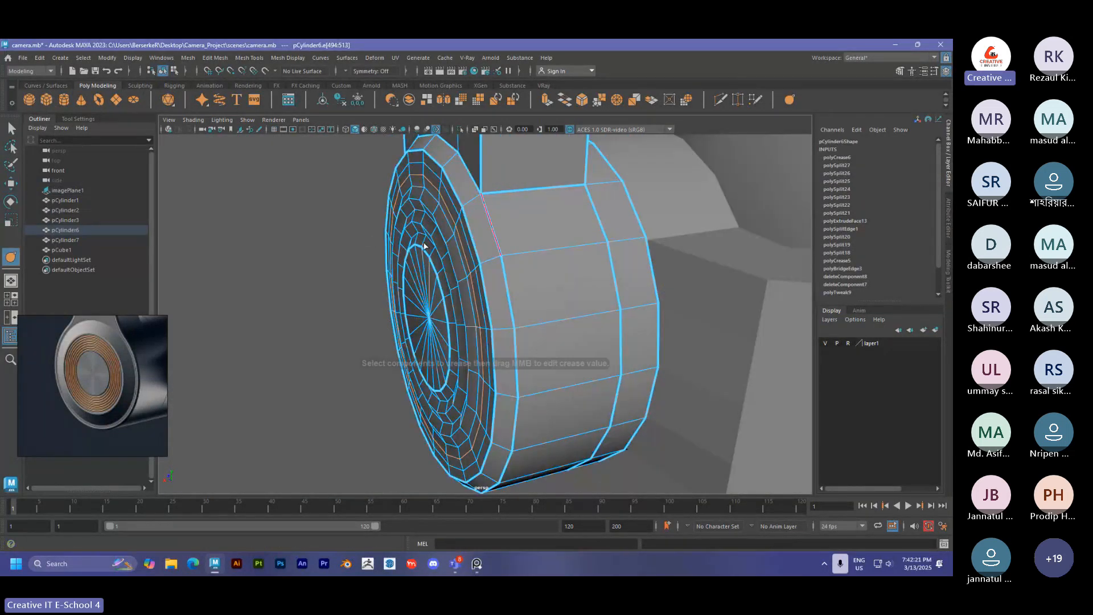
pyautogui.moveTo(422, 246); pyautogui.dragTo(548, 251, button='middle')
# Preview the creased upper arm smoothed in object mode and inspect the cap's concentric rings from several angles.
pyautogui.moveTo(322, 242); pyautogui.dragTo(367, 216, button='right')
pyautogui.click(435, 230)
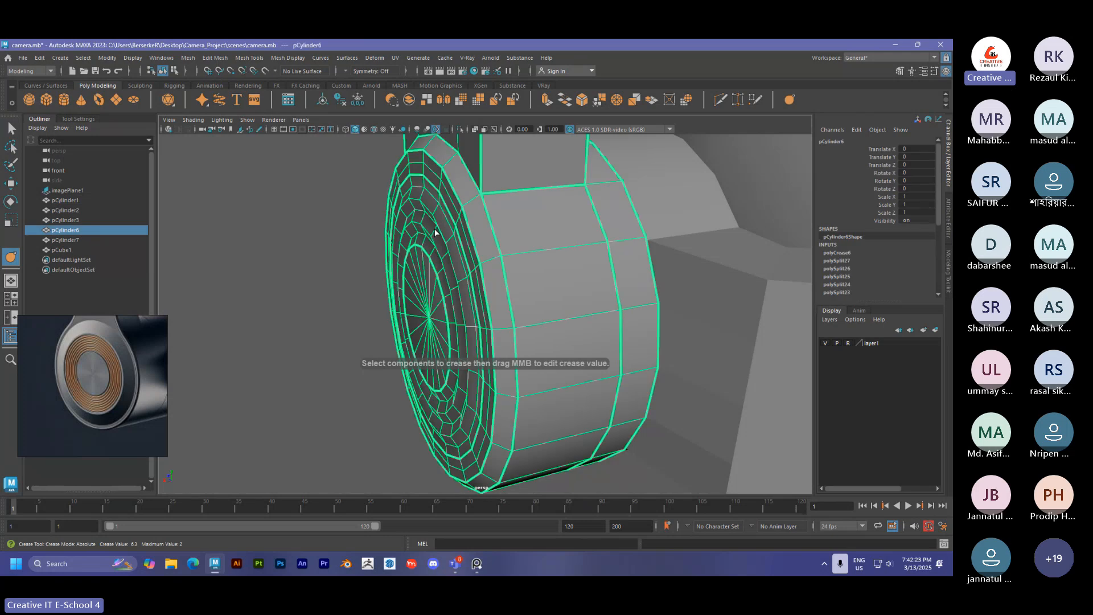
pyautogui.press('3')
pyautogui.click(325, 249)
pyautogui.keyDown('alt'); pyautogui.moveTo(327, 251); pyautogui.dragTo(393, 245); pyautogui.keyUp('alt')
pyautogui.keyDown('alt'); pyautogui.moveTo(393, 244); pyautogui.dragTo(358, 261, button='middle'); pyautogui.keyUp('alt')
pyautogui.keyDown('alt'); pyautogui.moveTo(358, 260); pyautogui.dragTo(383, 271, button='right'); pyautogui.keyUp('alt')
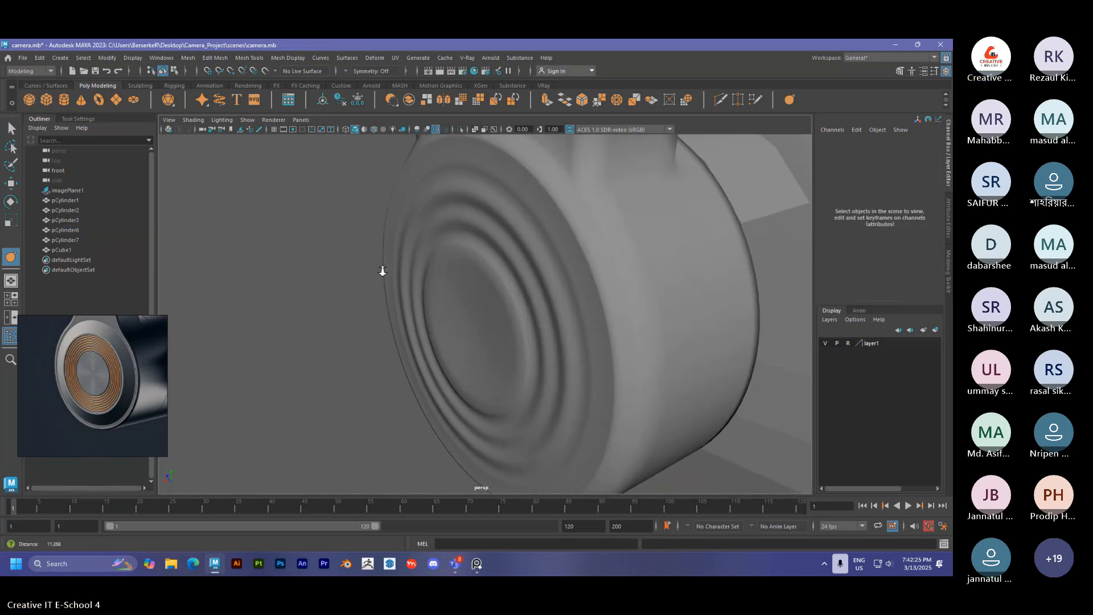
pyautogui.keyDown('alt'); pyautogui.moveTo(382, 271); pyautogui.dragTo(354, 318); pyautogui.keyUp('alt')
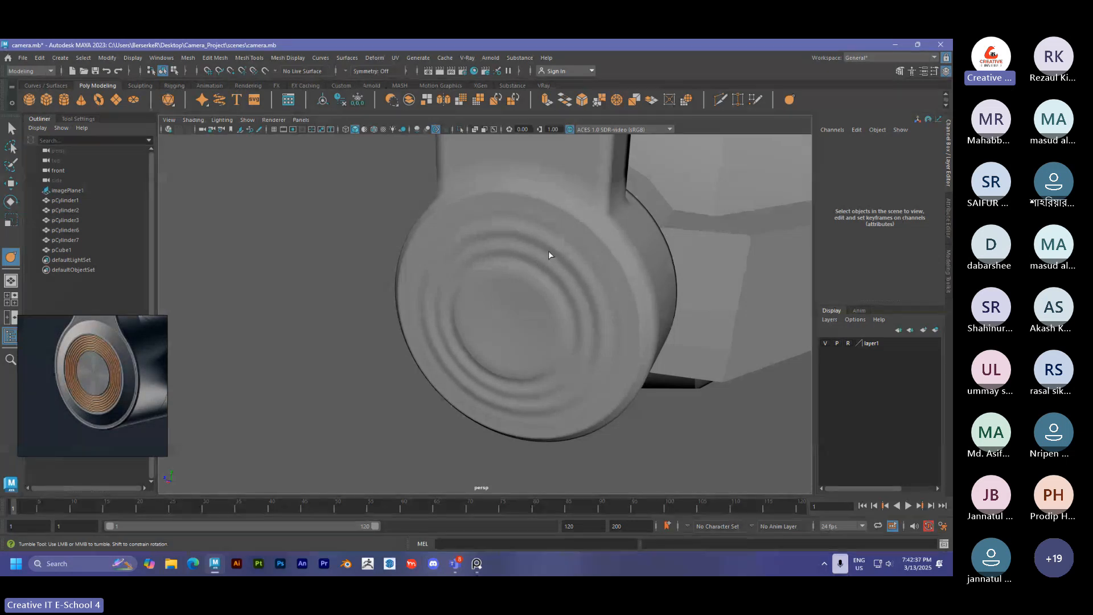
# Hide the reference layer layer1 and select the arm beside the camera body (pCylinder7).
pyautogui.keyDown('alt'); pyautogui.moveTo(548, 251); pyautogui.dragTo(492, 303, button='right'); pyautogui.keyUp('alt')
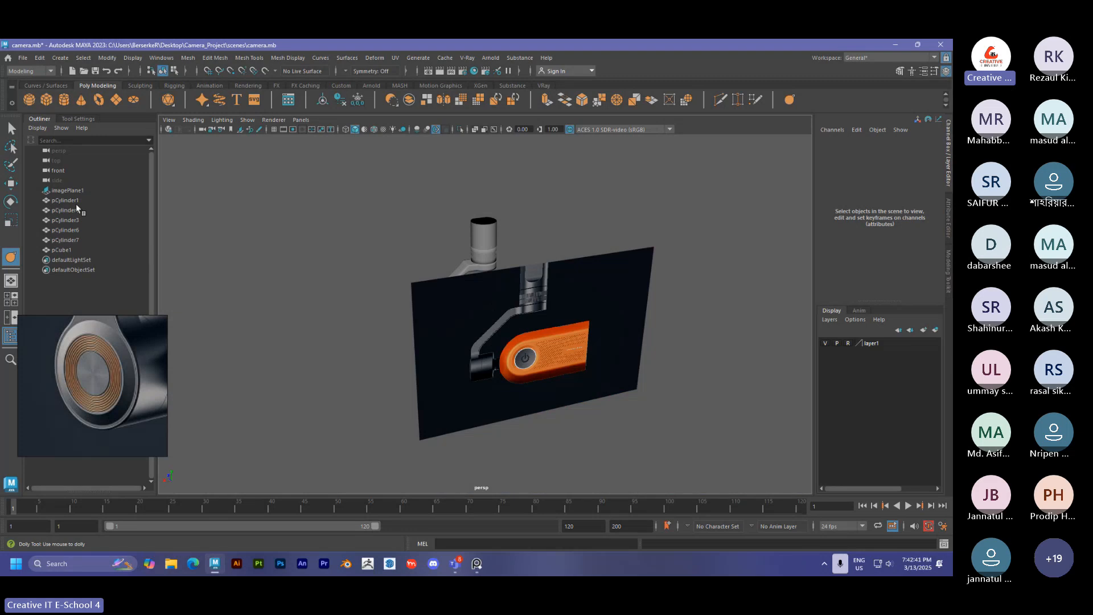
pyautogui.click(825, 343)
pyautogui.keyDown('alt'); pyautogui.moveTo(541, 359); pyautogui.dragTo(683, 378, button='right'); pyautogui.keyUp('alt')
pyautogui.click(592, 367)
pyautogui.keyDown('alt'); pyautogui.moveTo(592, 367); pyautogui.dragTo(477, 362); pyautogui.keyUp('alt')
# Extrude the faces of the round cap at the camera-side arm's end with an offset of 1.05.
pyautogui.moveTo(463, 268); pyautogui.dragTo(463, 298, button='right')
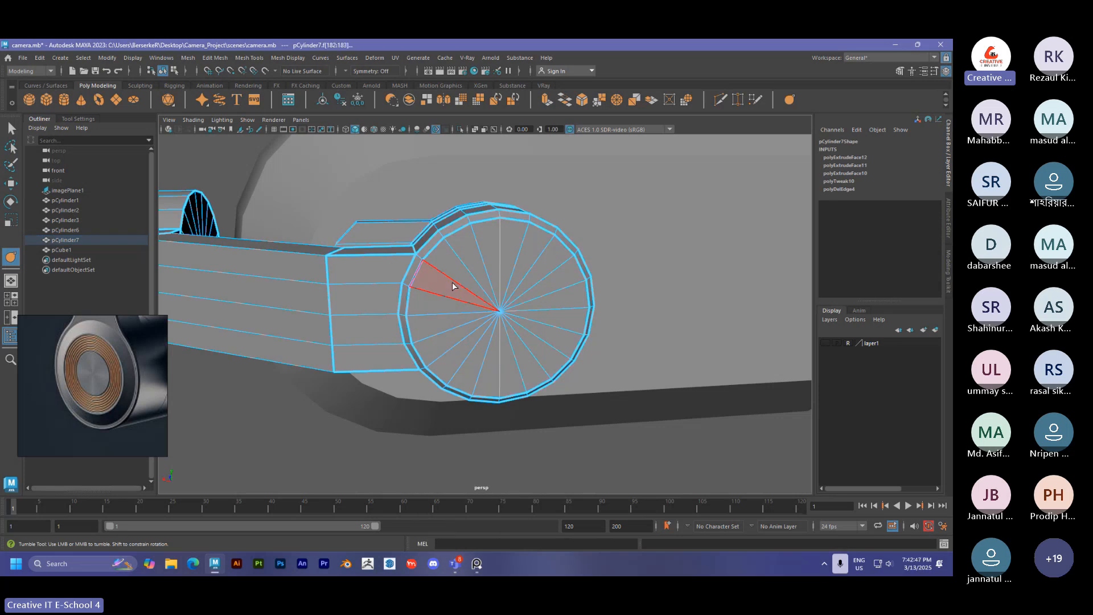
pyautogui.click(452, 285)
pyautogui.press('q')
pyautogui.moveTo(455, 281)
pyautogui.mouseDown()
pyautogui.moveTo(472, 250)
pyautogui.moveTo(561, 318)
pyautogui.moveTo(433, 341)
pyautogui.moveTo(469, 315)
pyautogui.mouseUp()
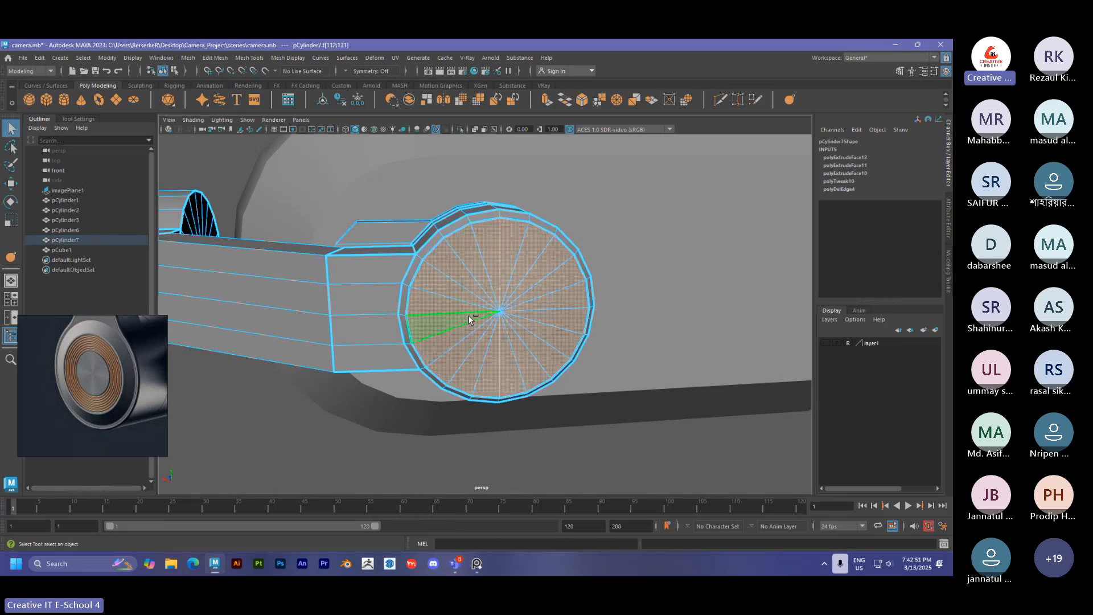
pyautogui.hotkey('ctrl', 'e')
pyautogui.moveTo(316, 218); pyautogui.dragTo(362, 231)
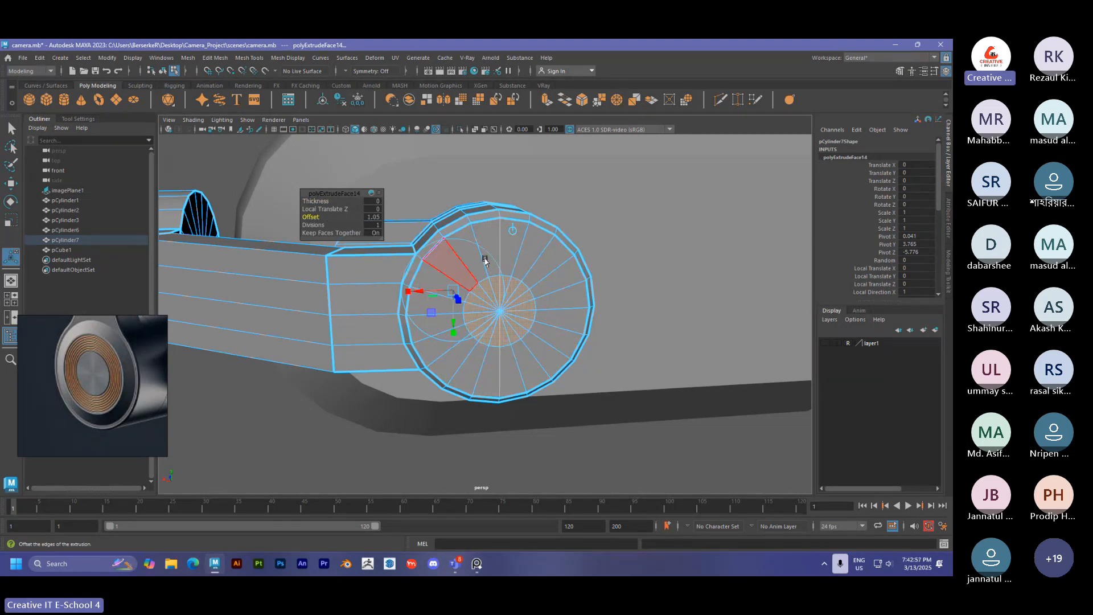
# Insert a concentric edge loop between the inner ring and the rim of the camera-side arm's cap with Multi-Cut.
pyautogui.hotkey('ctrl', 'shift', 'x')
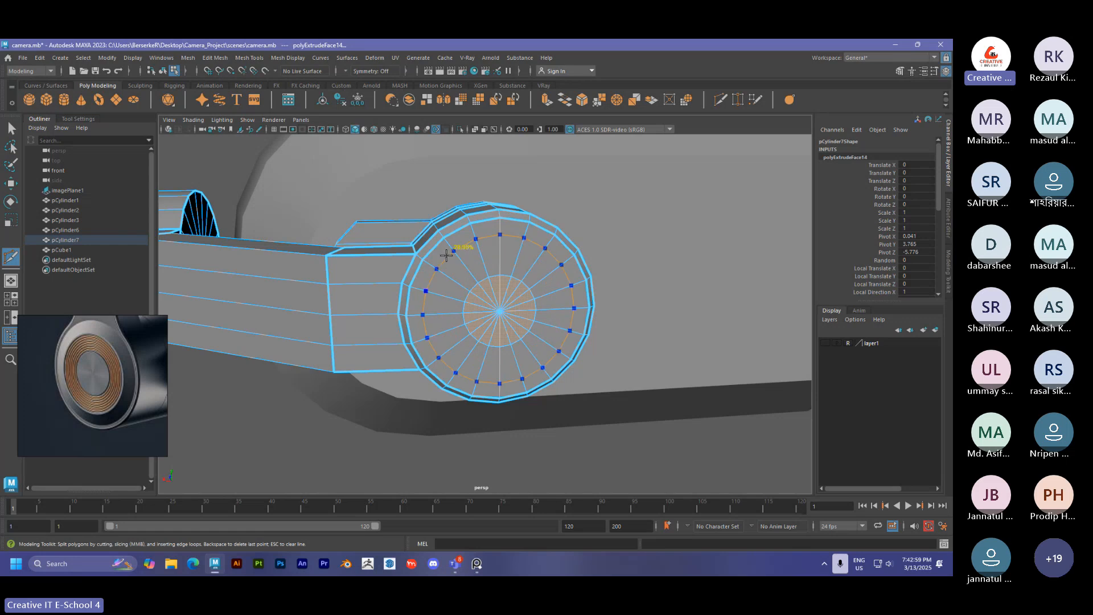
pyautogui.keyDown('ctrl'); pyautogui.click(450, 252); pyautogui.keyUp('ctrl')
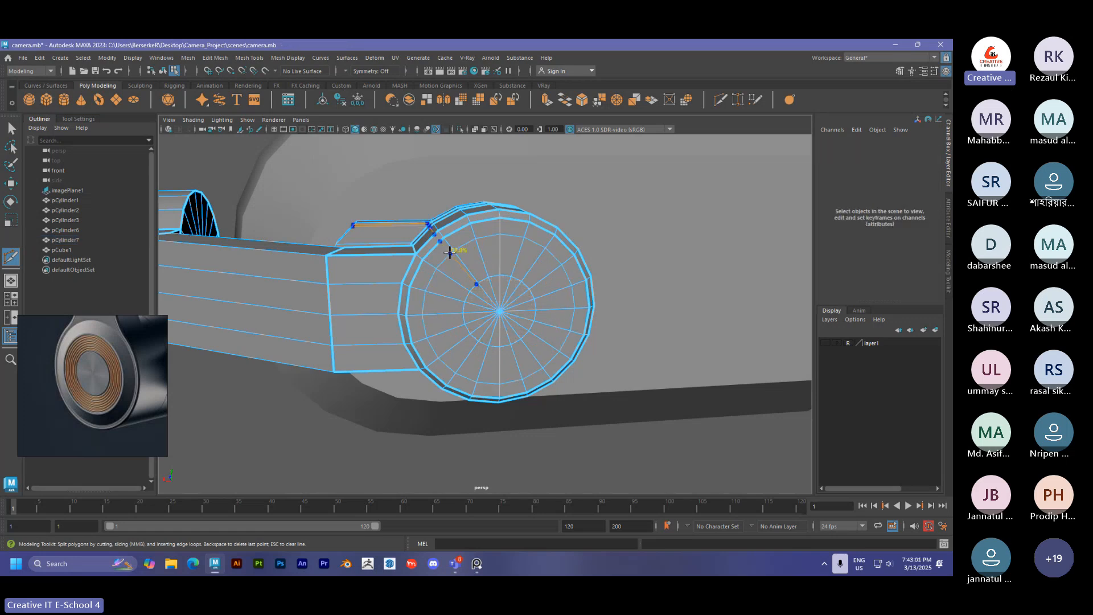
pyautogui.keyDown('alt'); pyautogui.moveTo(437, 284); pyautogui.dragTo(439, 256); pyautogui.keyUp('alt')
pyautogui.scroll(3, 437, 257)
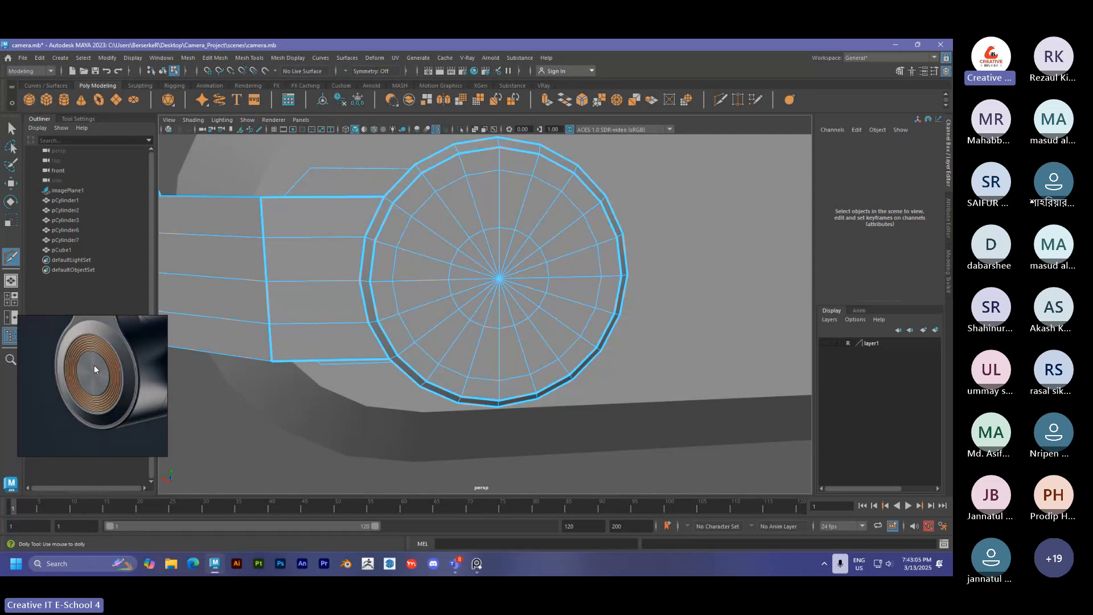
pyautogui.keyDown('alt'); pyautogui.moveTo(420, 295); pyautogui.dragTo(449, 310); pyautogui.keyUp('alt')
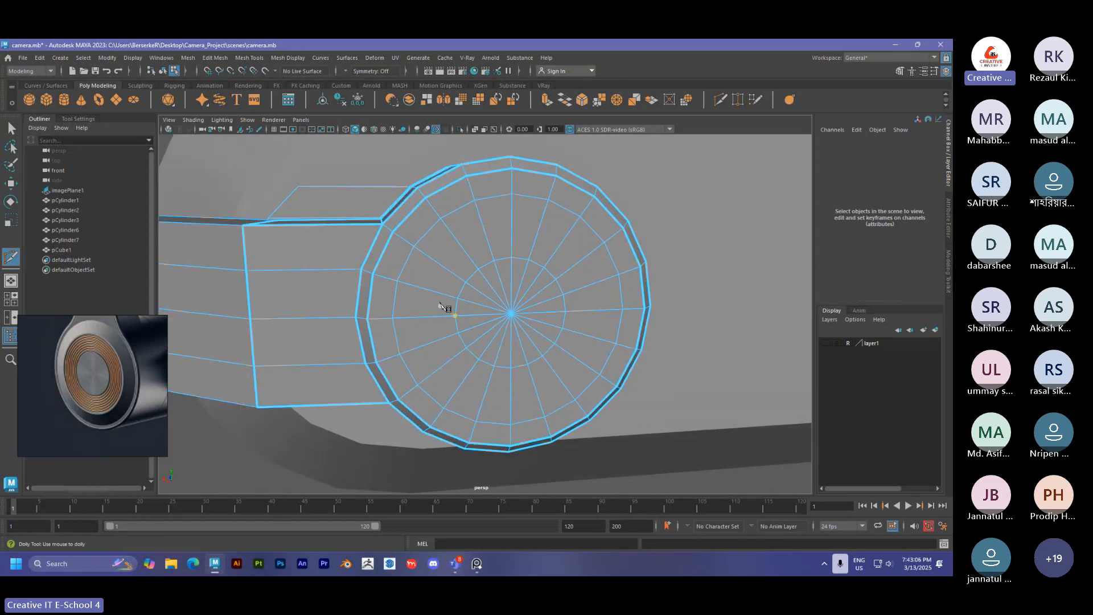
# Insert evenly spaced concentric edge loops between the inner and outer rings of the camera-side arm's cap with Multi-Cut.
pyautogui.press('q')
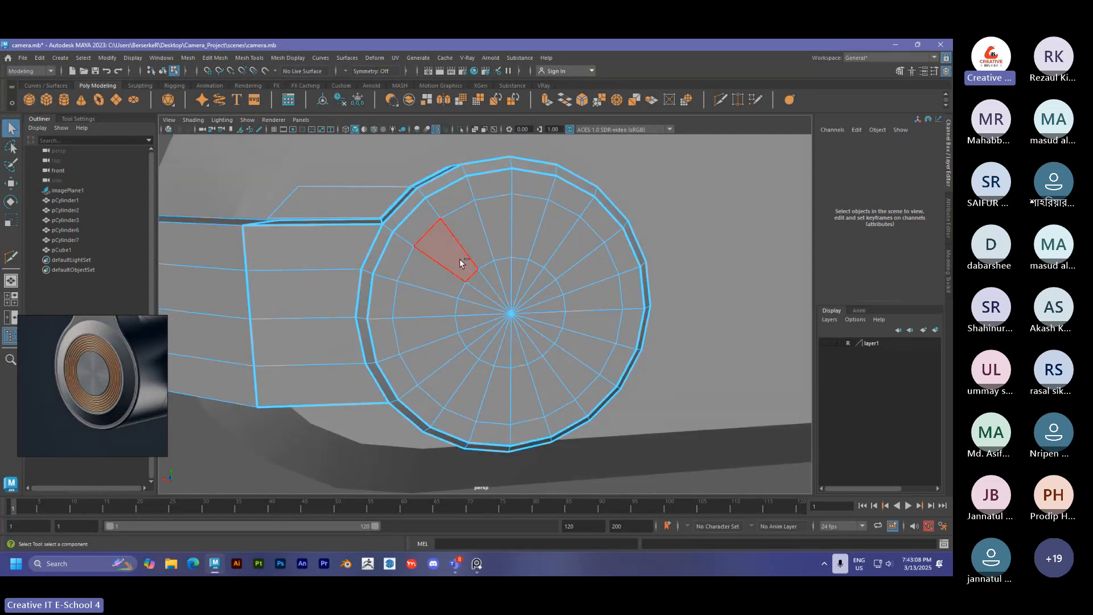
pyautogui.click(136, 359)
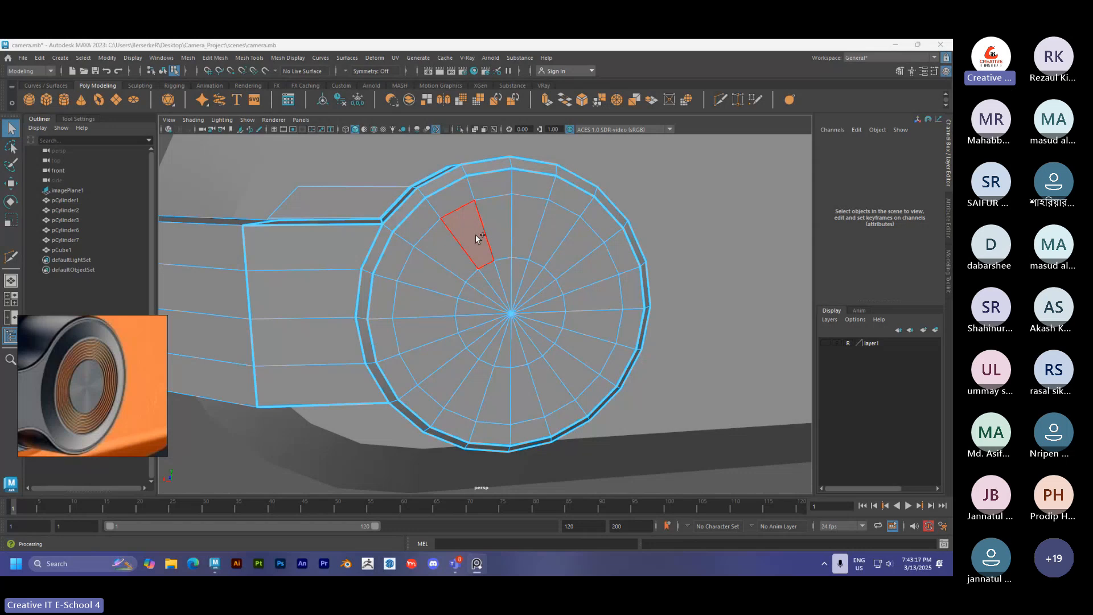
pyautogui.click(11, 257)
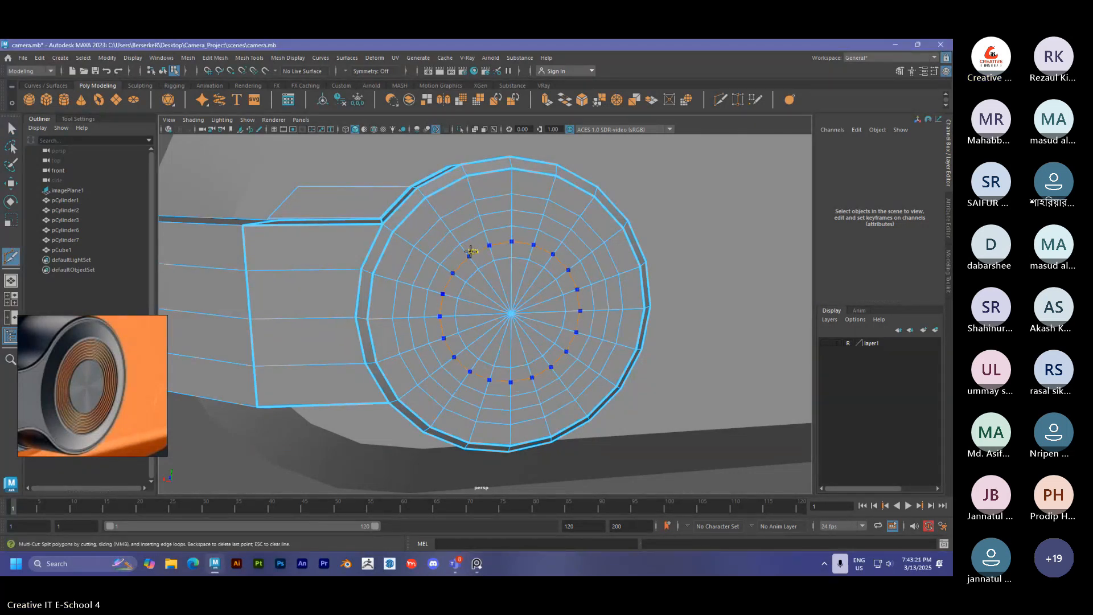
pyautogui.keyDown('ctrl'); pyautogui.middleClick(470, 251); pyautogui.keyUp('ctrl')
pyautogui.keyDown('ctrl'); pyautogui.middleClick(476, 260); pyautogui.keyUp('ctrl')
pyautogui.keyDown('ctrl'); pyautogui.middleClick(466, 249); pyautogui.keyUp('ctrl')
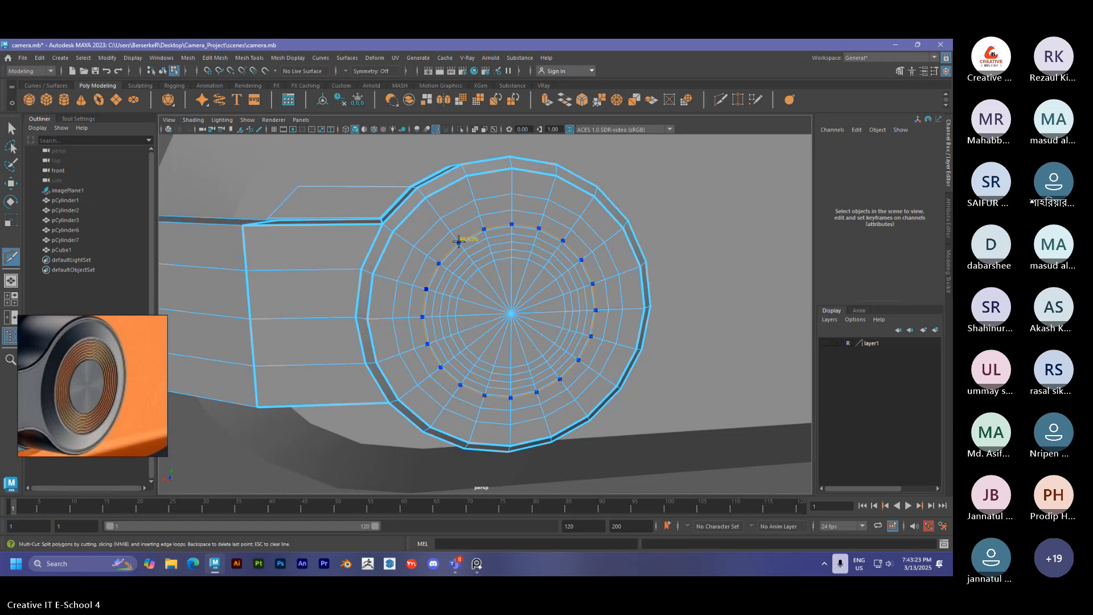
pyautogui.keyDown('ctrl'); pyautogui.middleClick(453, 230); pyautogui.keyUp('ctrl')
pyautogui.press('q')
pyautogui.scroll(3, 439, 268)
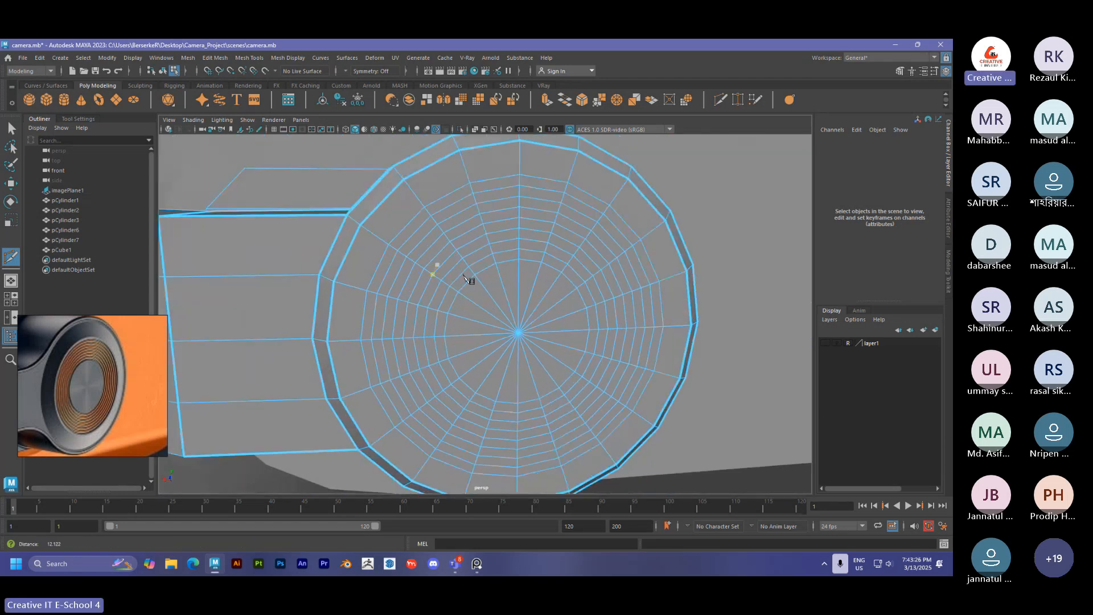
pyautogui.moveTo(410, 221); pyautogui.dragTo(432, 199, button='right')
pyautogui.doubleClick(439, 210)
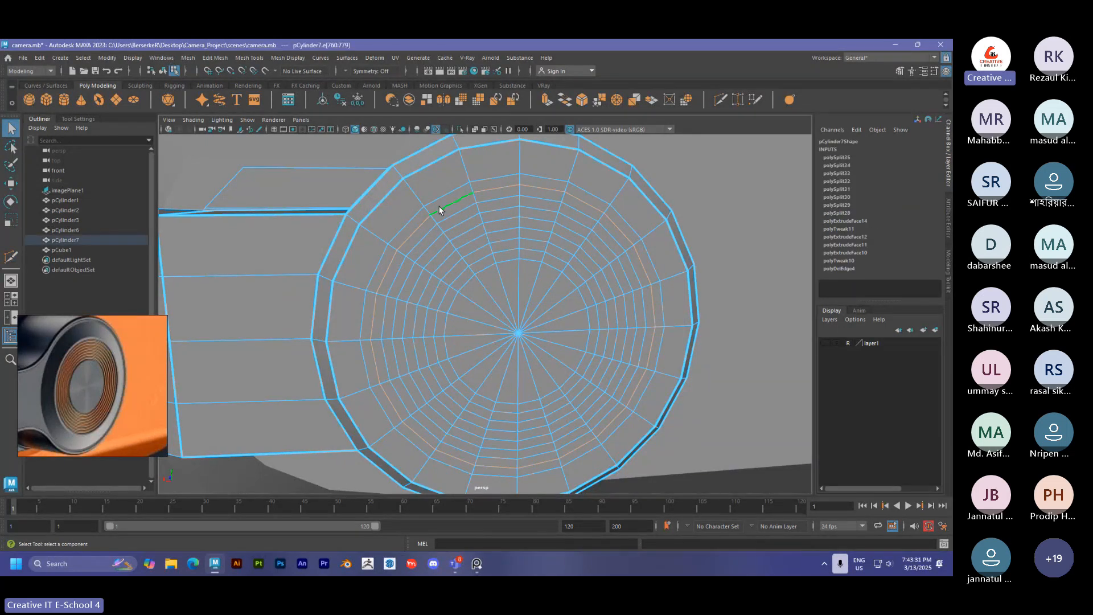
pyautogui.doubleClick(453, 225)
pyautogui.click(476, 201)
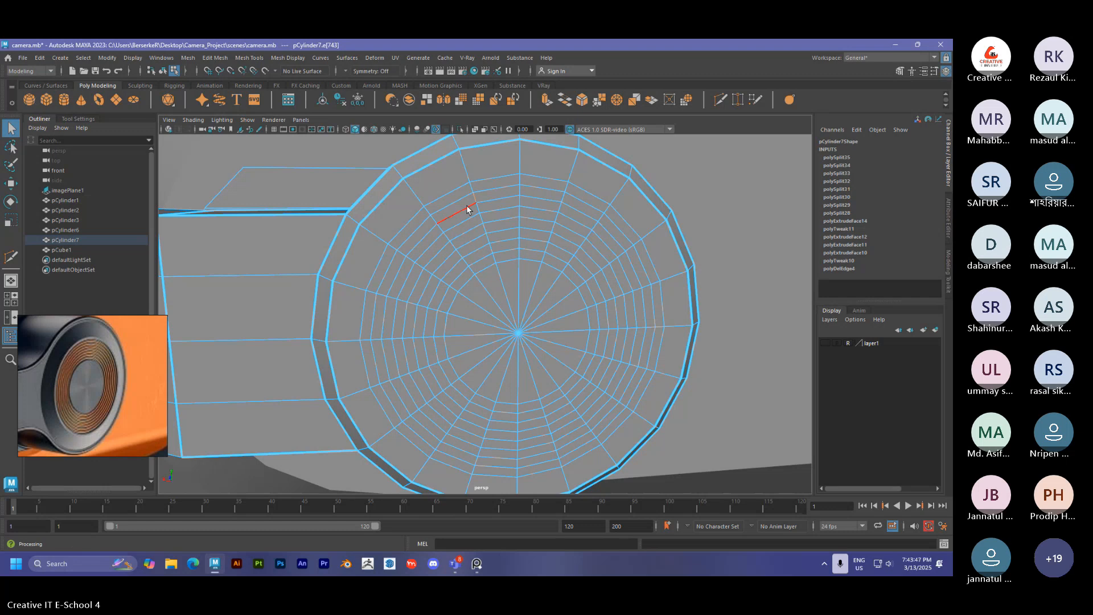
# Insert another centred edge loop in each band between the cap's concentric rings to double their density.
pyautogui.press('g')
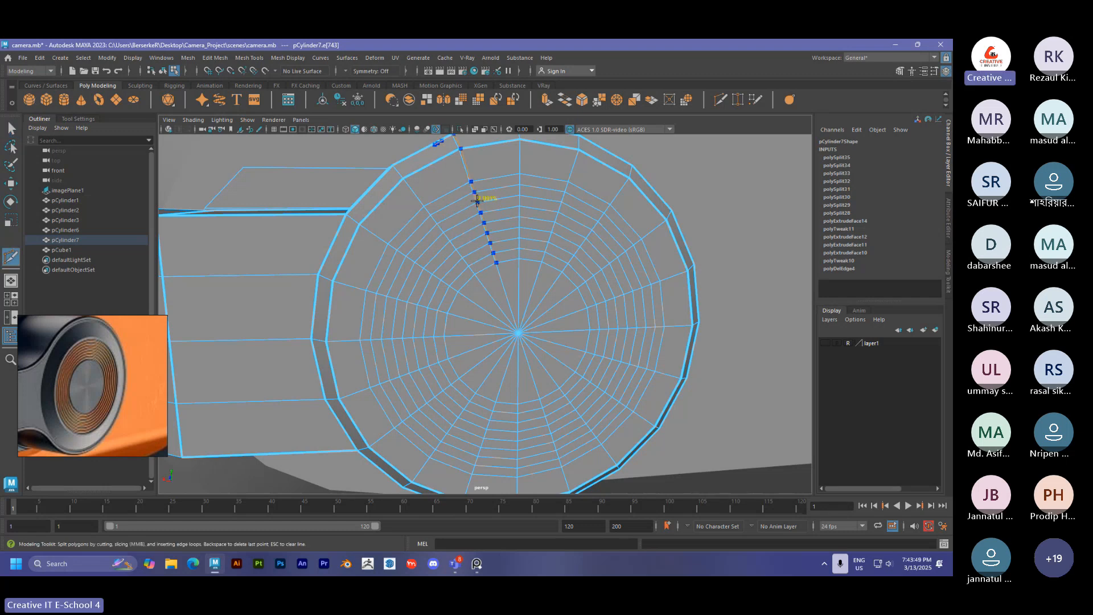
pyautogui.click(477, 198)
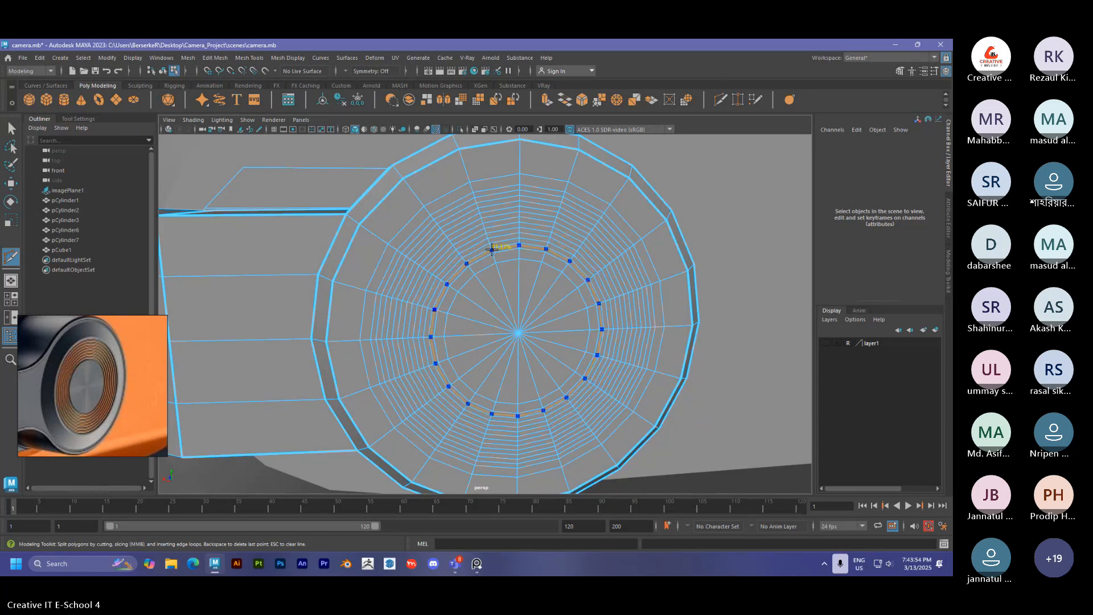
pyautogui.scroll(3, 484, 239)
pyautogui.press('q')
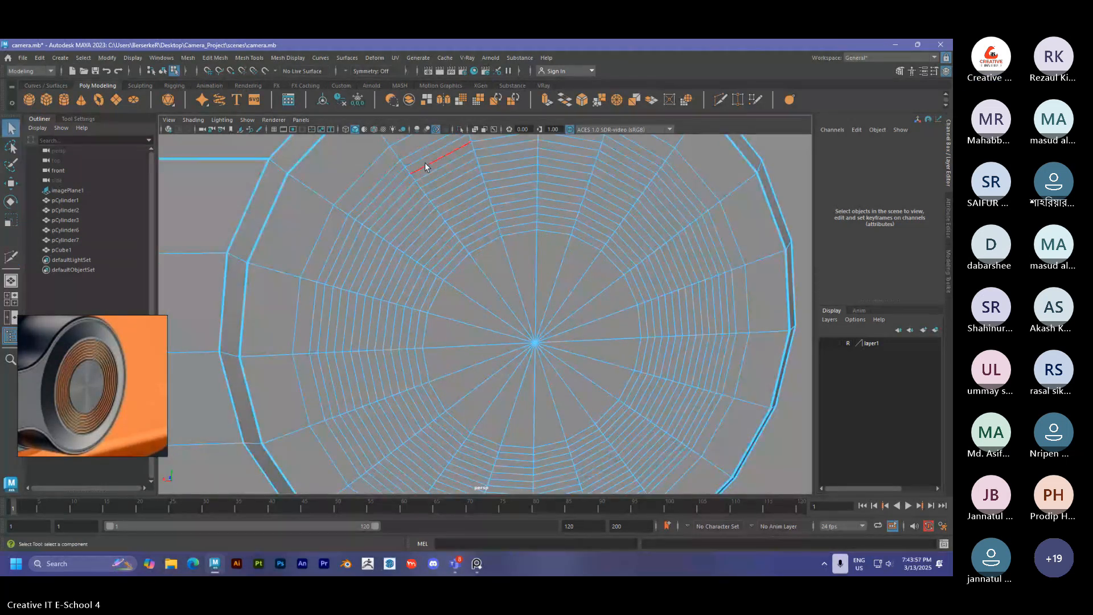
# Select every other concentric edge loop on the camera-side arm's cap.
pyautogui.doubleClick(425, 163)
pyautogui.scroll(-3, 425, 164)
pyautogui.scroll(3, 425, 224)
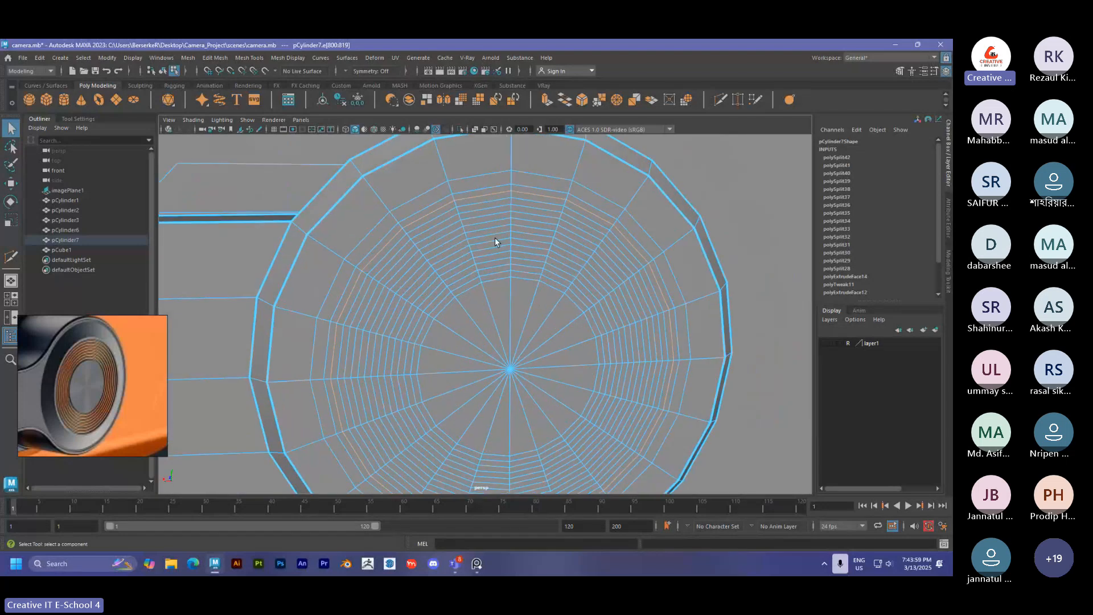
pyautogui.doubleClick(462, 191)
pyautogui.doubleClick(476, 204)
pyautogui.doubleClick(479, 229)
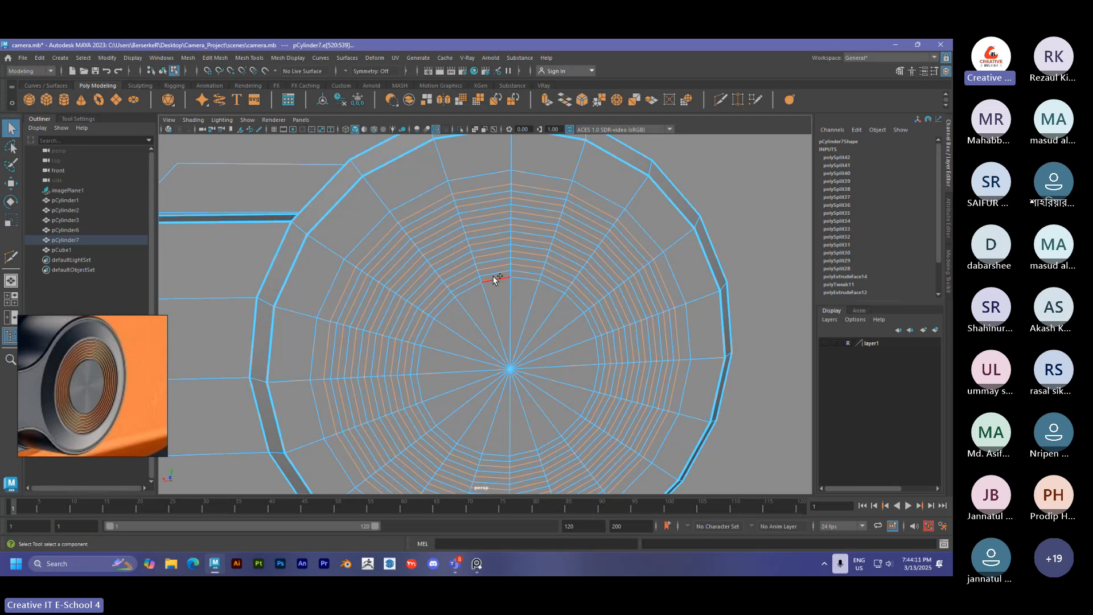
# Move the selected alternate edge loops slightly along the cap's axis to form concentric ring grooves.
pyautogui.keyDown('alt'); pyautogui.moveTo(493, 272); pyautogui.dragTo(498, 270); pyautogui.keyUp('alt')
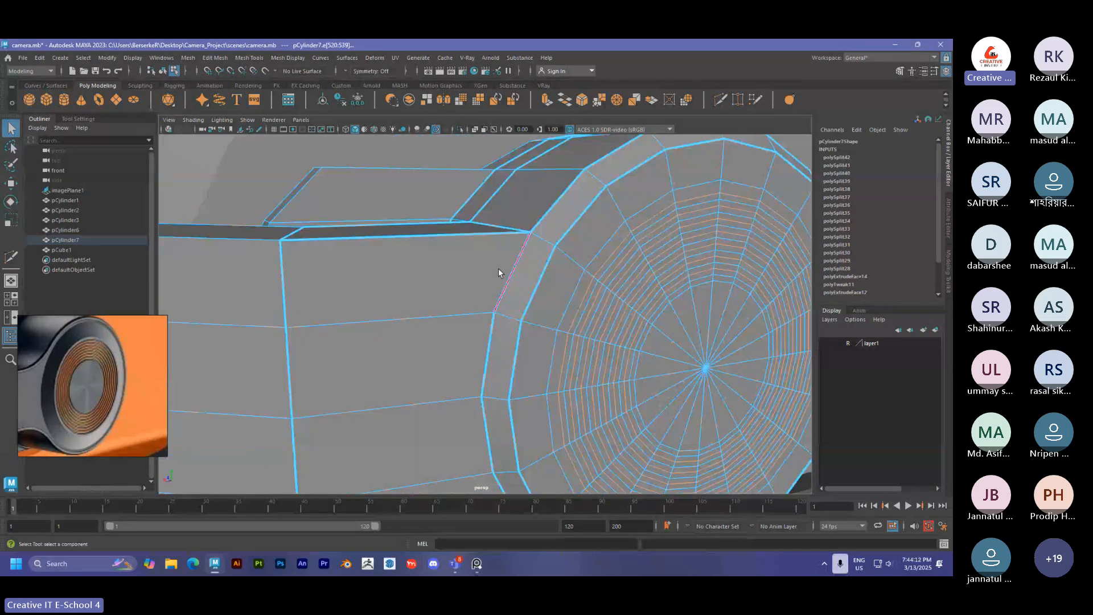
pyautogui.keyDown('alt'); pyautogui.moveTo(498, 268); pyautogui.dragTo(444, 282, button='right'); pyautogui.keyUp('alt')
pyautogui.moveTo(444, 282)
pyautogui.keyDown('alt'); pyautogui.mouseDown()
pyautogui.moveTo(497, 293)
pyautogui.moveTo(436, 285)
pyautogui.mouseUp(); pyautogui.keyUp('alt')
pyautogui.keyDown('alt'); pyautogui.moveTo(437, 285); pyautogui.dragTo(483, 299, button='right'); pyautogui.keyUp('alt')
pyautogui.keyDown('alt'); pyautogui.moveTo(483, 299); pyautogui.dragTo(456, 285); pyautogui.keyUp('alt')
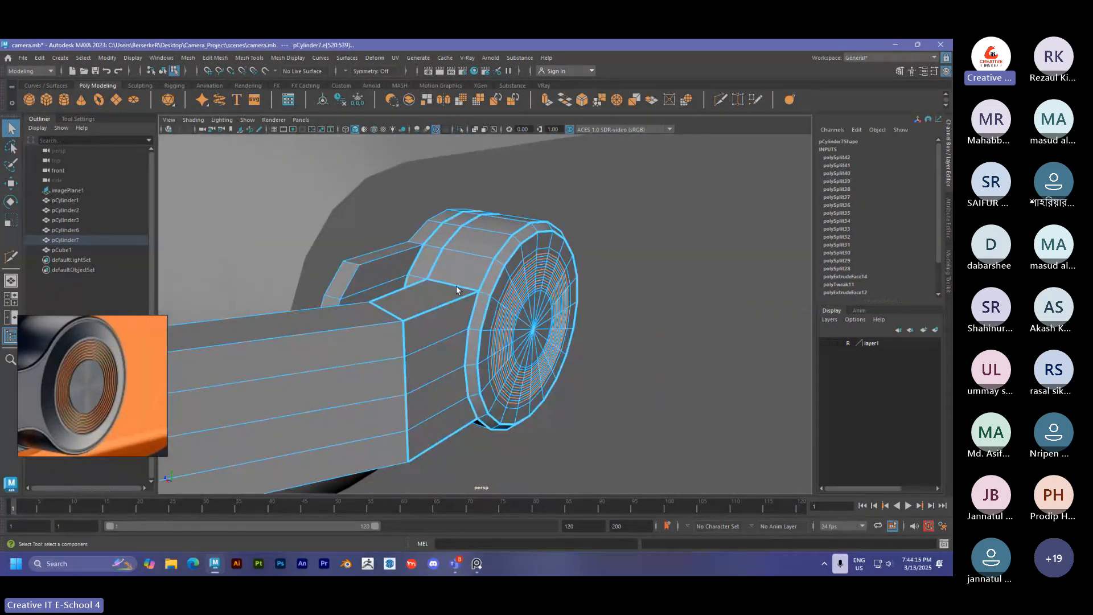
pyautogui.keyDown('alt'); pyautogui.moveTo(456, 289); pyautogui.dragTo(586, 317, button='right'); pyautogui.keyUp('alt')
pyautogui.press('w')
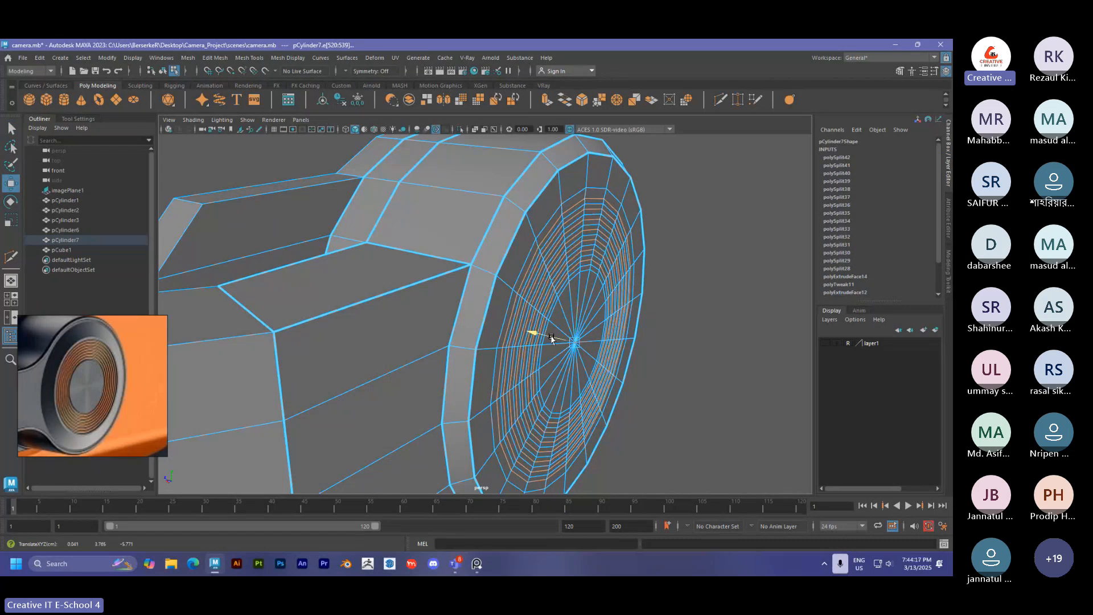
pyautogui.moveTo(551, 338); pyautogui.dragTo(547, 338)
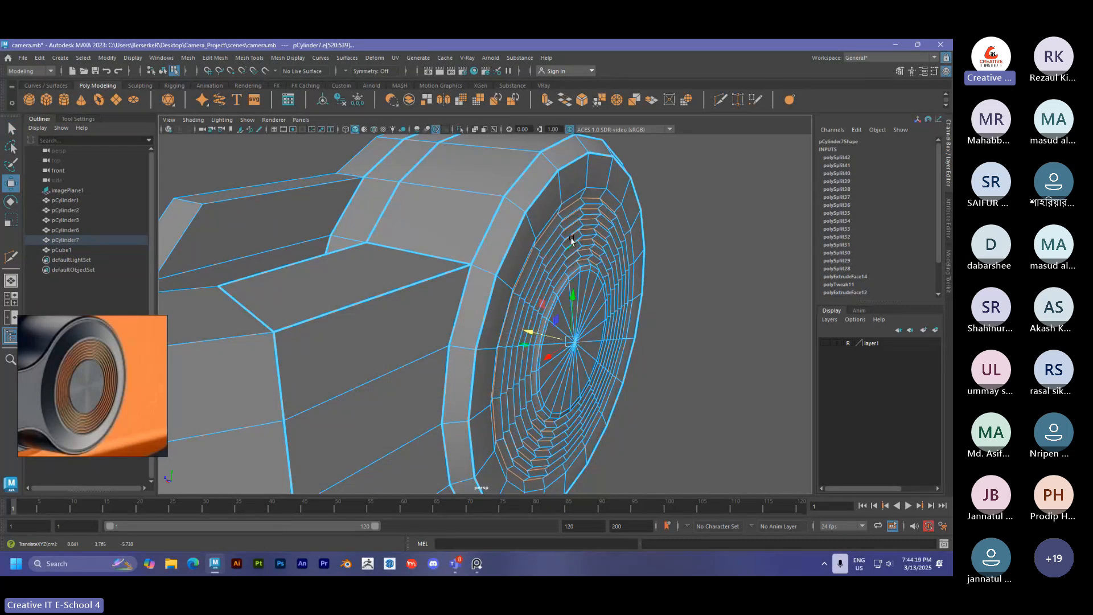
# Crease the edge loops bordering the grooved area at its outer edge and around the cap's flat centre.
pyautogui.moveTo(565, 212); pyautogui.dragTo(568, 179, button='right')
pyautogui.click(572, 194)
pyautogui.doubleClick(571, 194)
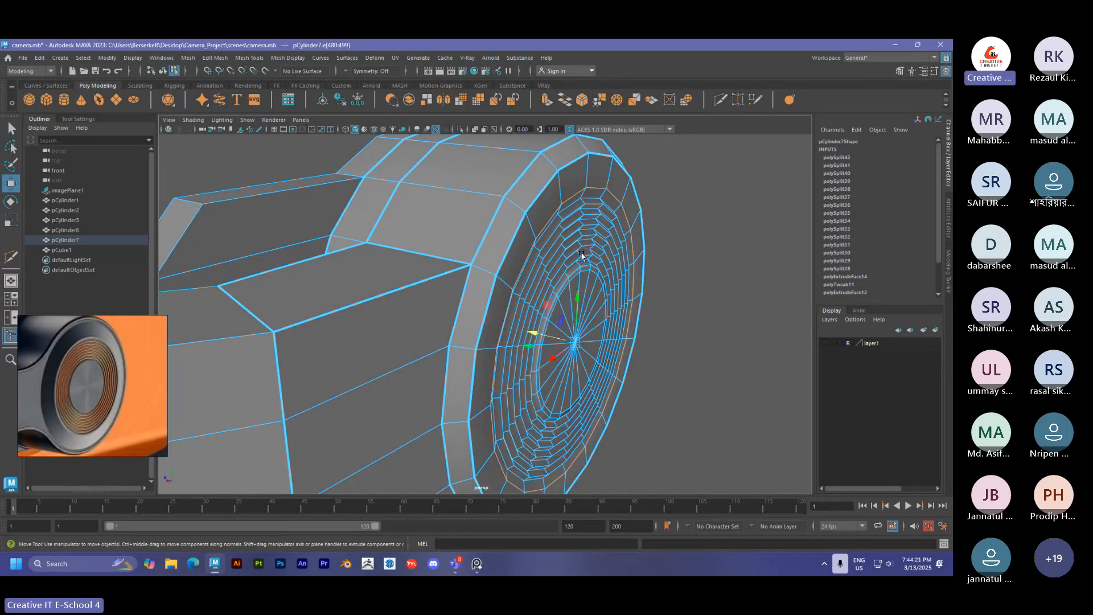
pyautogui.keyDown('alt'); pyautogui.moveTo(587, 274); pyautogui.dragTo(567, 282); pyautogui.keyUp('alt')
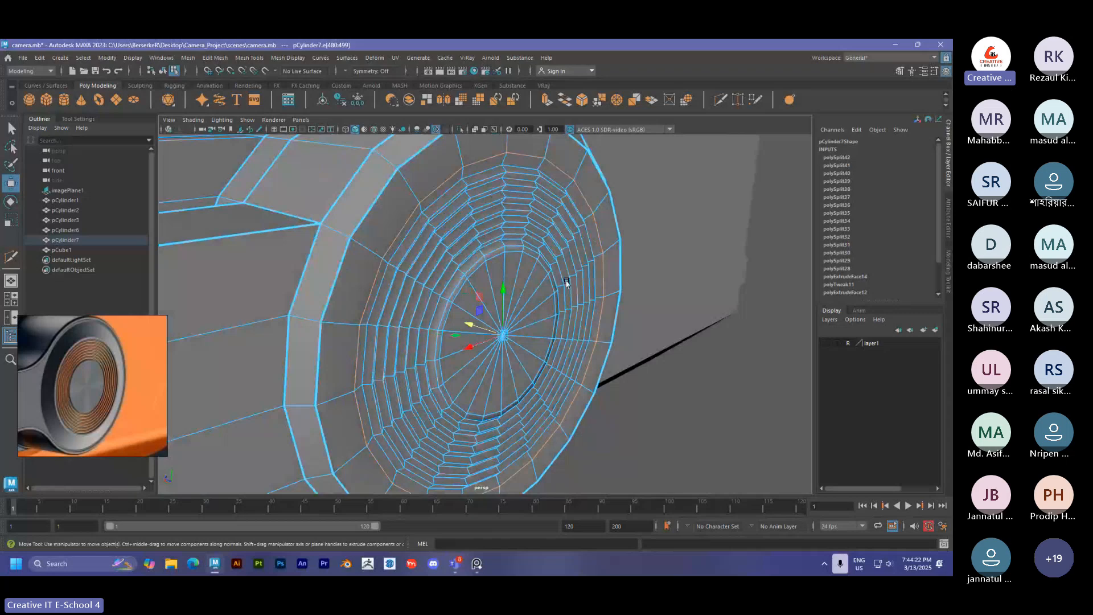
pyautogui.click(516, 251)
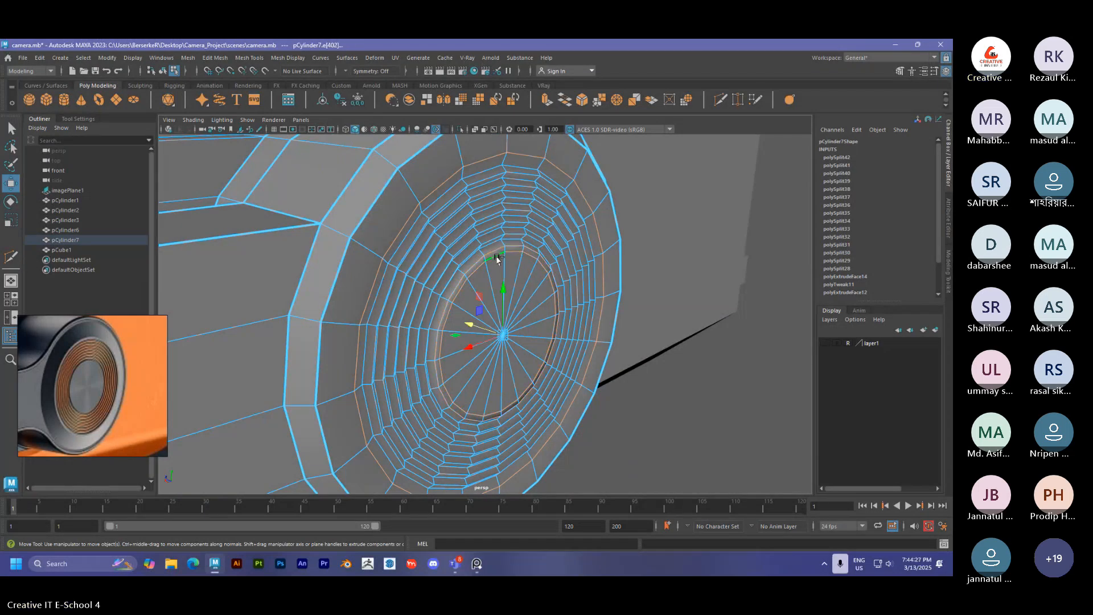
pyautogui.hotkey('ctrl', 'z')
pyautogui.doubleClick(501, 258)
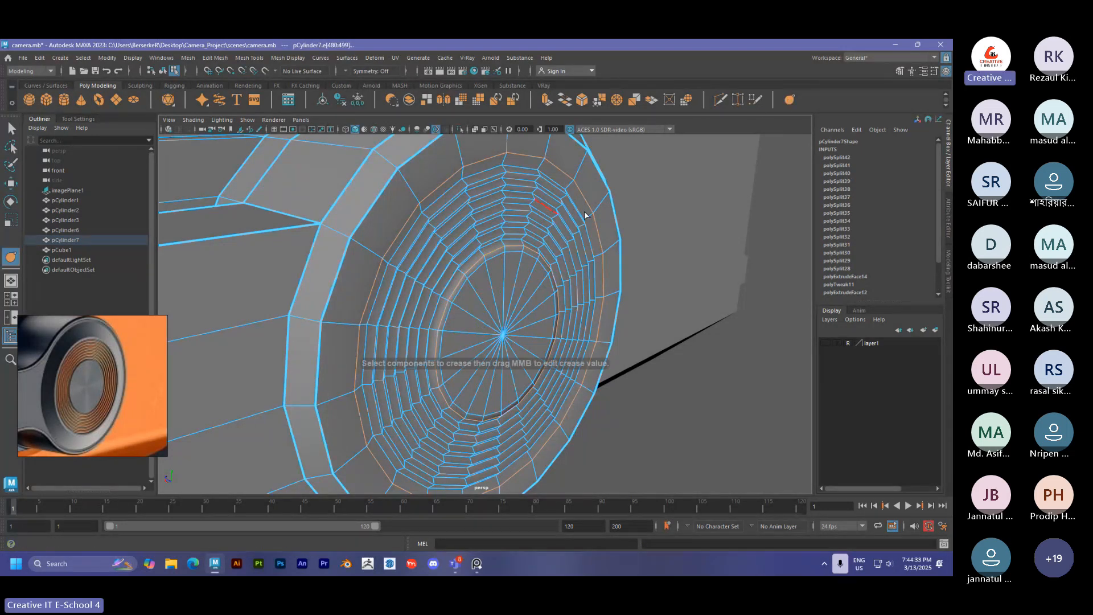
# Preview the creased arm smoothed in object mode and inspect the cap's ring grooves from several angles.
pyautogui.scroll(-10, 586, 222)
pyautogui.press('F8')
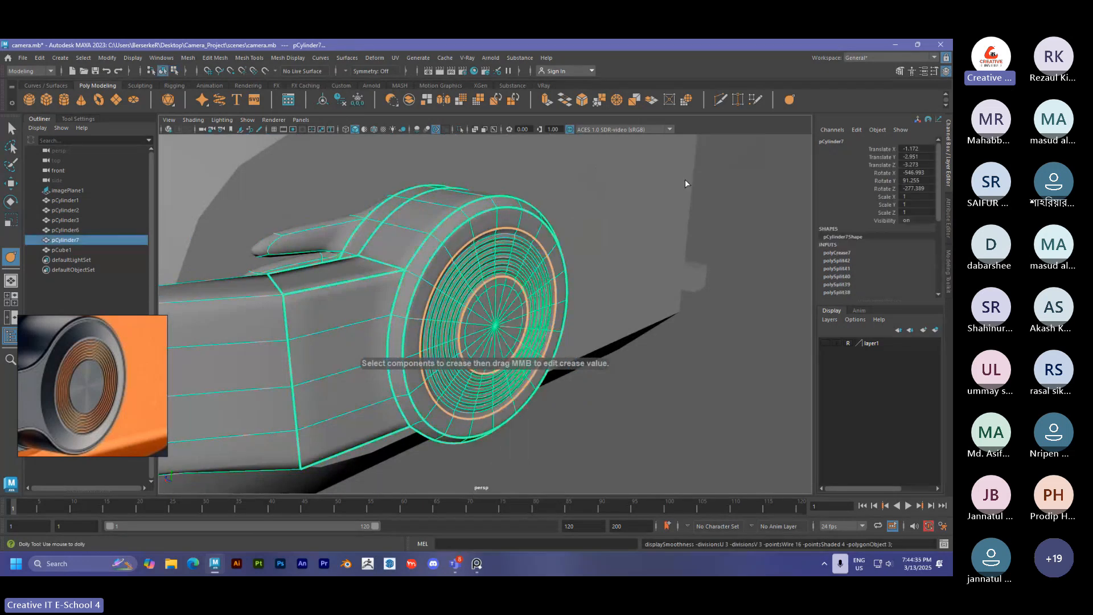
pyautogui.click(685, 183)
pyautogui.scroll(6, 475, 254)
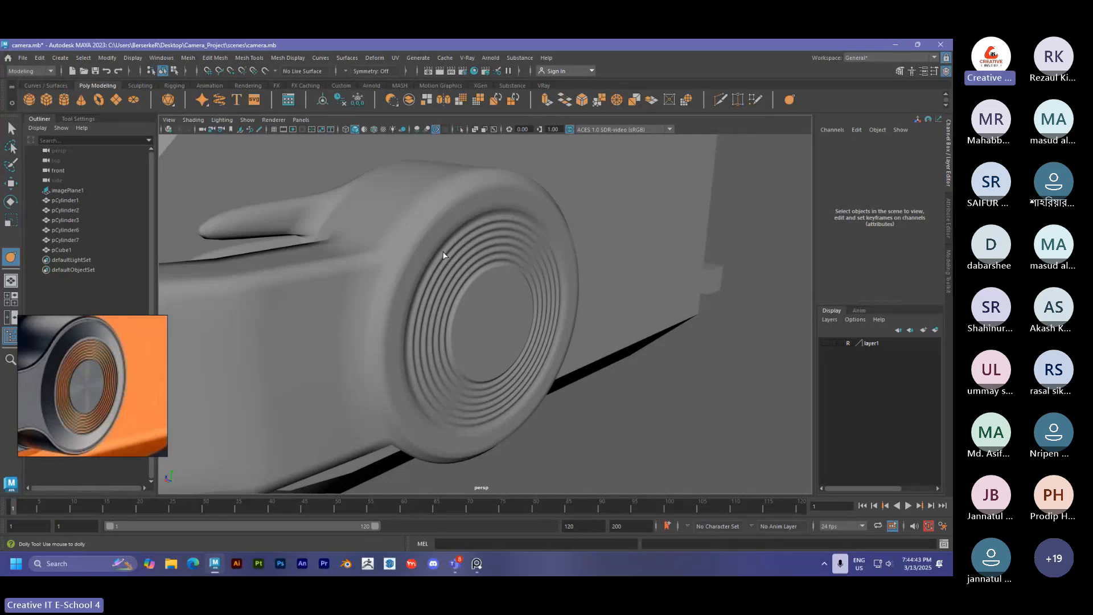
pyautogui.keyDown('alt'); pyautogui.moveTo(436, 244); pyautogui.dragTo(452, 305); pyautogui.keyUp('alt')
pyautogui.click(420, 208)
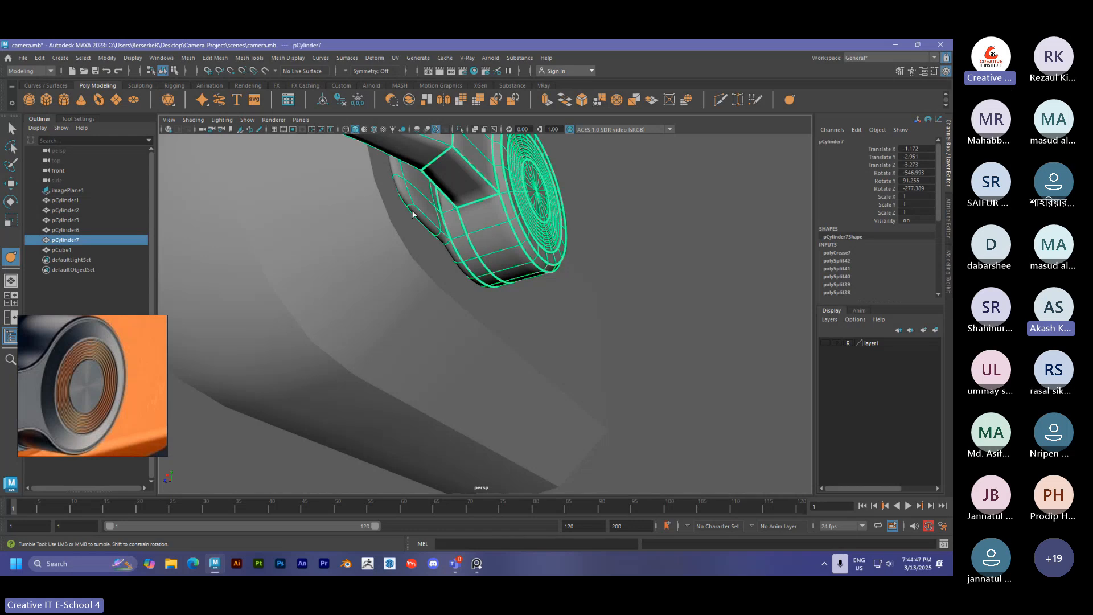
pyautogui.keyDown('alt'); pyautogui.moveTo(420, 208); pyautogui.dragTo(518, 276); pyautogui.keyUp('alt')
pyautogui.keyDown('alt'); pyautogui.moveTo(418, 273); pyautogui.dragTo(694, 218); pyautogui.keyUp('alt')
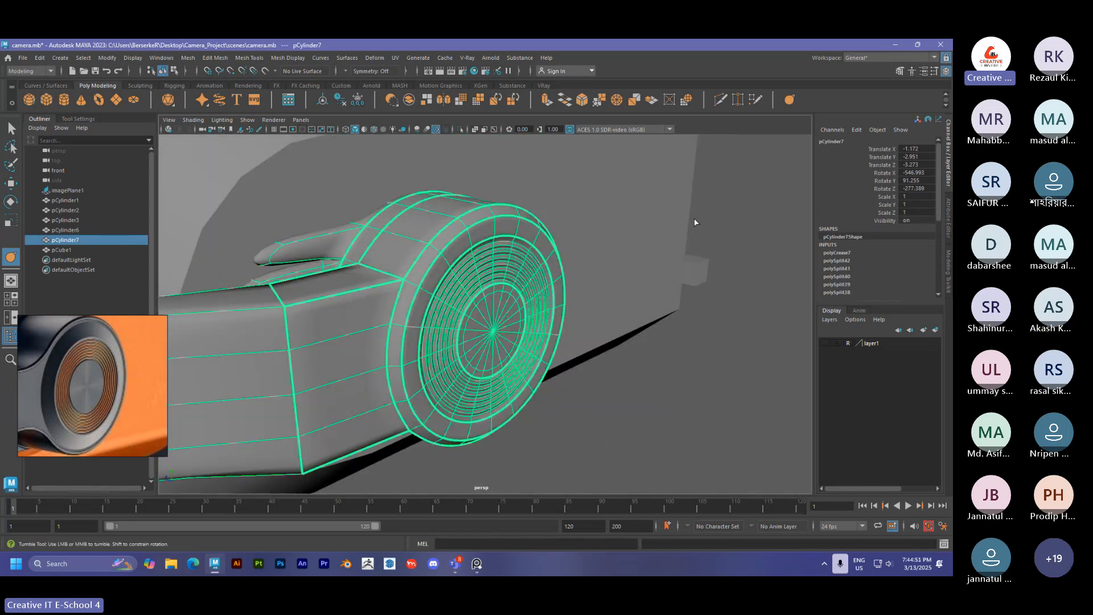
pyautogui.click(694, 217)
pyautogui.keyDown('alt'); pyautogui.moveTo(731, 205); pyautogui.dragTo(467, 267, button='right'); pyautogui.keyUp('alt')
# Isolate the camera-side arm (pCylinder7) in the viewport and bring its other round end into view.
pyautogui.click(453, 275)
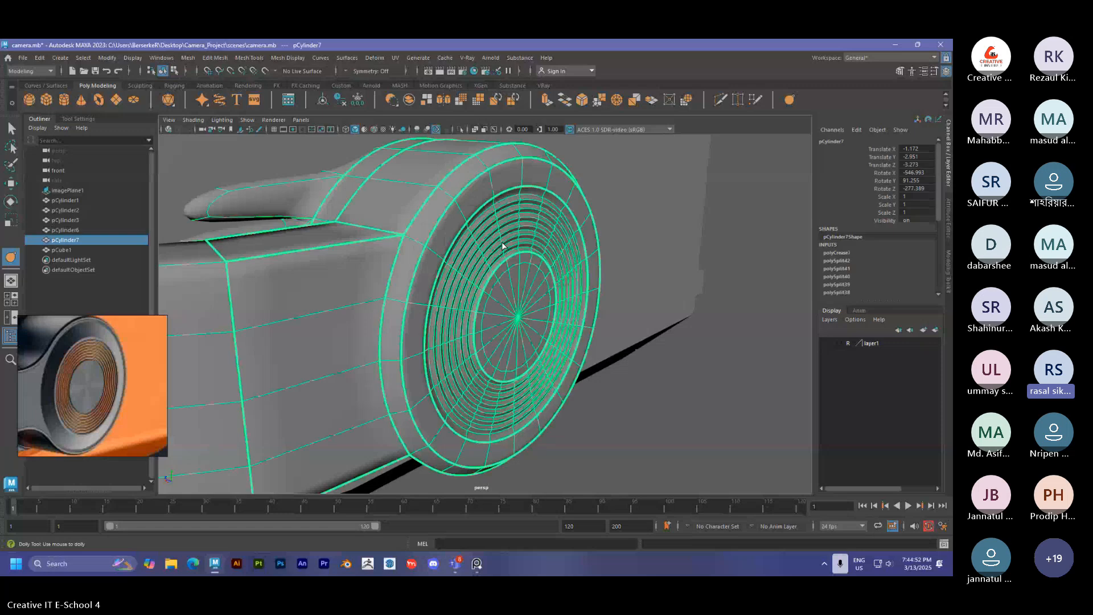
pyautogui.keyDown('alt'); pyautogui.moveTo(481, 279); pyautogui.dragTo(610, 298); pyautogui.keyUp('alt')
pyautogui.hotkey('ctrl', '1')
pyautogui.keyDown('alt'); pyautogui.moveTo(610, 297); pyautogui.dragTo(471, 311, button='middle'); pyautogui.keyUp('alt')
pyautogui.keyDown('alt'); pyautogui.moveTo(470, 310); pyautogui.dragTo(382, 326); pyautogui.keyUp('alt')
pyautogui.keyDown('alt'); pyautogui.moveTo(382, 326); pyautogui.dragTo(402, 310, button='middle'); pyautogui.keyUp('alt')
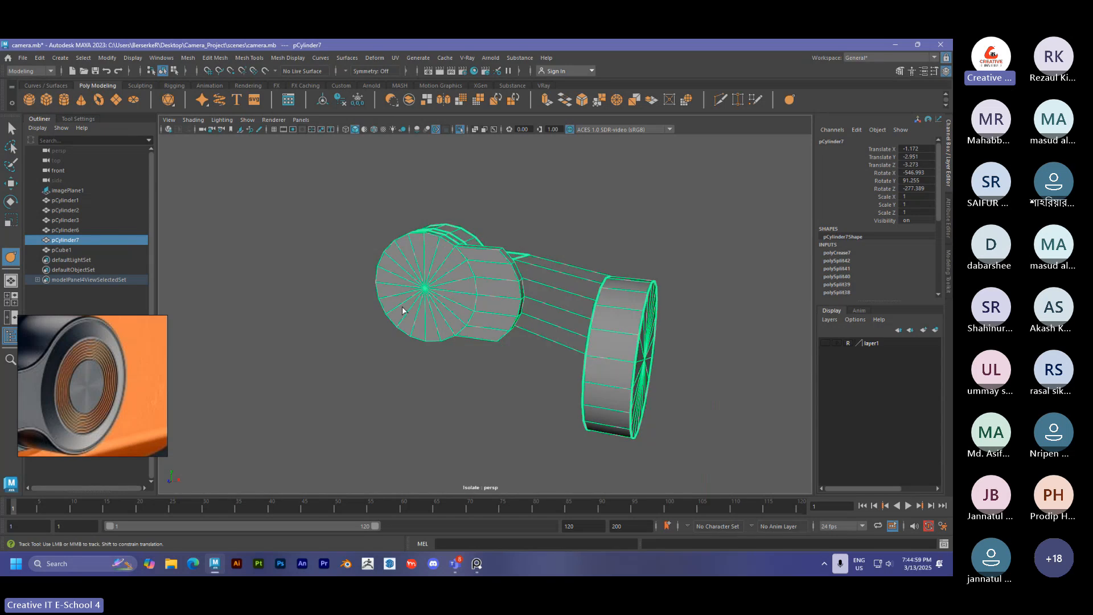
# Compare the isolated arm with smoothing on and off, examining the notched junction beside the grooved cap's back side.
pyautogui.press('3')
pyautogui.keyDown('alt'); pyautogui.moveTo(402, 306); pyautogui.dragTo(705, 336, button='right'); pyautogui.keyUp('alt')
pyautogui.keyDown('alt'); pyautogui.moveTo(504, 244); pyautogui.dragTo(390, 295, button='middle'); pyautogui.keyUp('alt')
pyautogui.keyDown('alt'); pyautogui.moveTo(390, 296); pyautogui.dragTo(403, 210, button='right'); pyautogui.keyUp('alt')
pyautogui.keyDown('alt'); pyautogui.moveTo(436, 220); pyautogui.dragTo(424, 257, button='middle'); pyautogui.keyUp('alt')
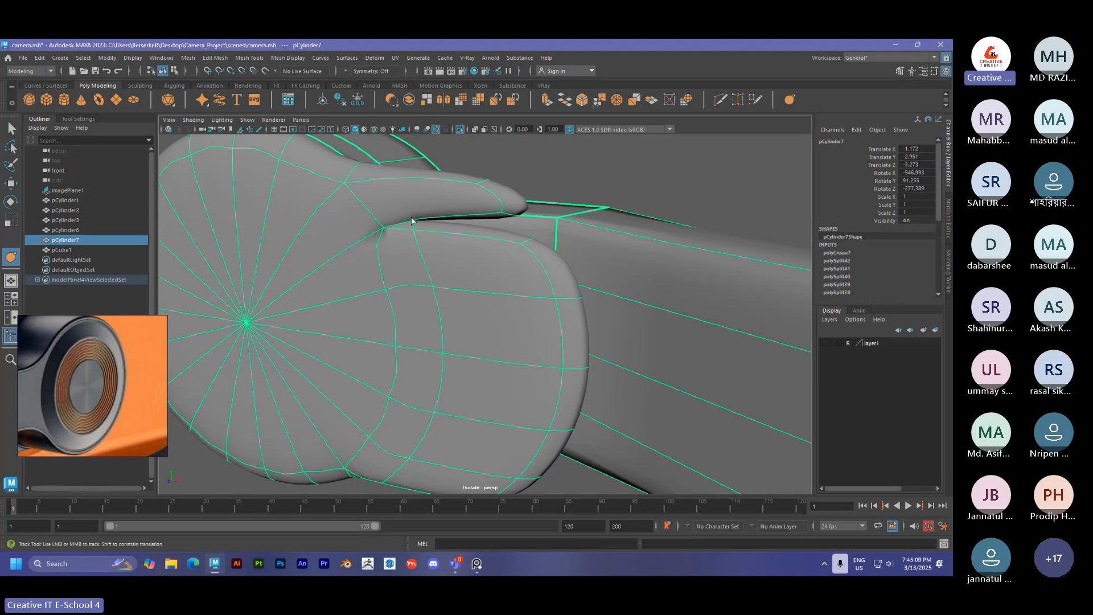
pyautogui.press('1')
pyautogui.press('3')
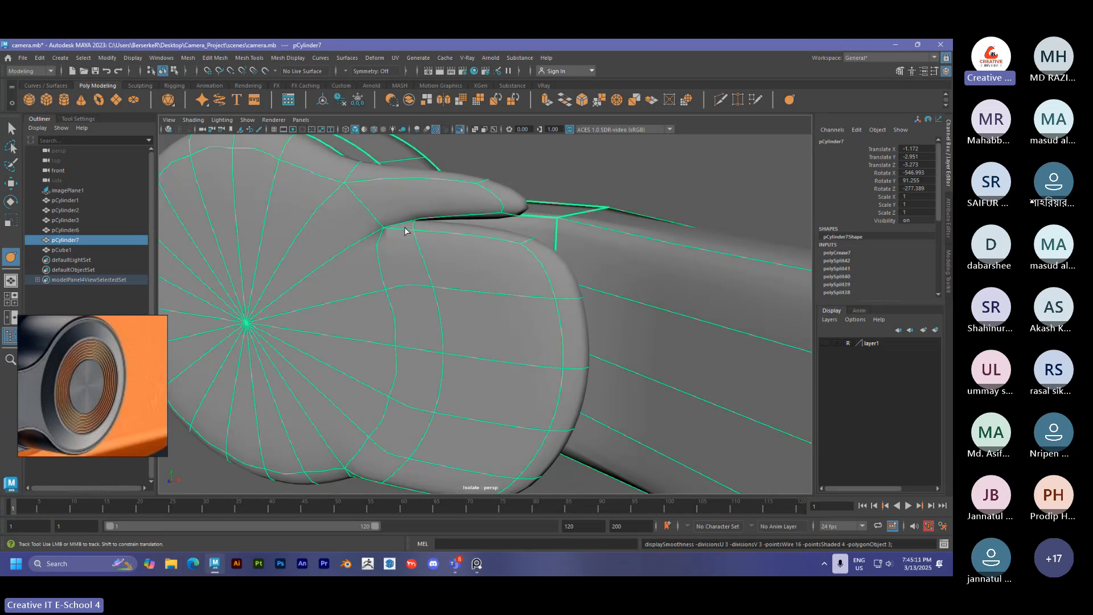
pyautogui.keyDown('alt'); pyautogui.moveTo(404, 226); pyautogui.dragTo(434, 226); pyautogui.keyUp('alt')
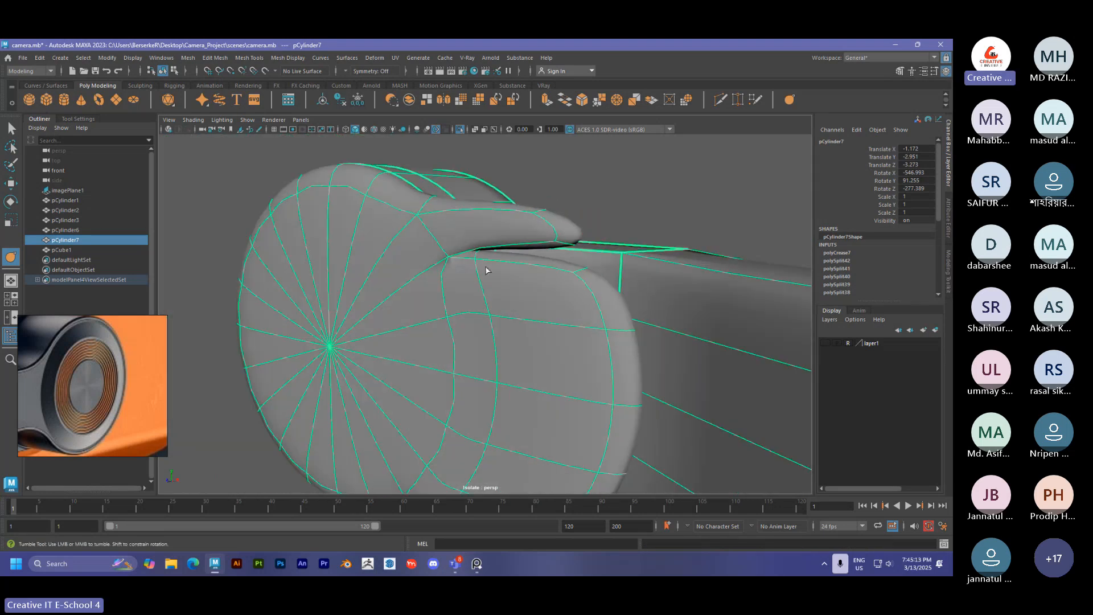
pyautogui.keyDown('alt'); pyautogui.moveTo(486, 271); pyautogui.dragTo(488, 297); pyautogui.keyUp('alt')
pyautogui.scroll(1, 488, 298)
pyautogui.moveTo(457, 238); pyautogui.dragTo(457, 264, button='right')
pyautogui.click(473, 197)
pyautogui.press('1')
pyautogui.keyDown('alt'); pyautogui.moveTo(473, 199); pyautogui.dragTo(490, 256); pyautogui.keyUp('alt')
pyautogui.keyDown('alt'); pyautogui.moveTo(490, 256); pyautogui.dragTo(471, 261, button='middle'); pyautogui.keyUp('alt')
pyautogui.scroll(-4, 471, 260)
pyautogui.moveTo(471, 261)
pyautogui.keyDown('alt'); pyautogui.mouseDown()
pyautogui.moveTo(442, 275)
pyautogui.moveTo(486, 268)
pyautogui.mouseUp(); pyautogui.keyUp('alt')
pyautogui.scroll(3, 486, 268)
pyautogui.keyDown('alt'); pyautogui.moveTo(486, 268); pyautogui.dragTo(462, 307, button='middle'); pyautogui.keyUp('alt')
pyautogui.press('3')
pyautogui.keyDown('alt'); pyautogui.moveTo(432, 288); pyautogui.dragTo(464, 276); pyautogui.keyUp('alt')
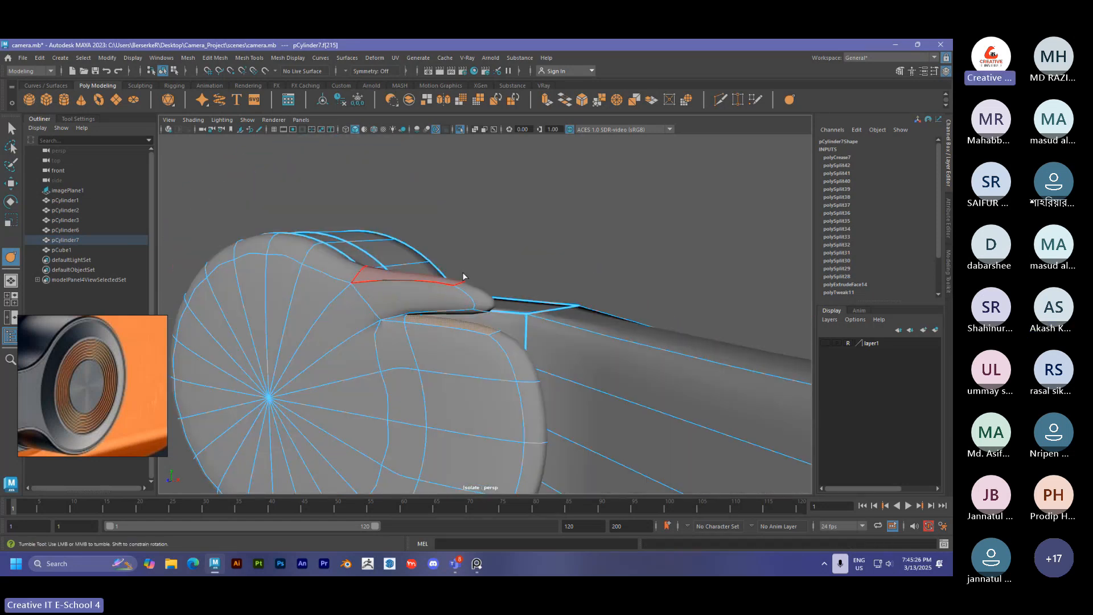
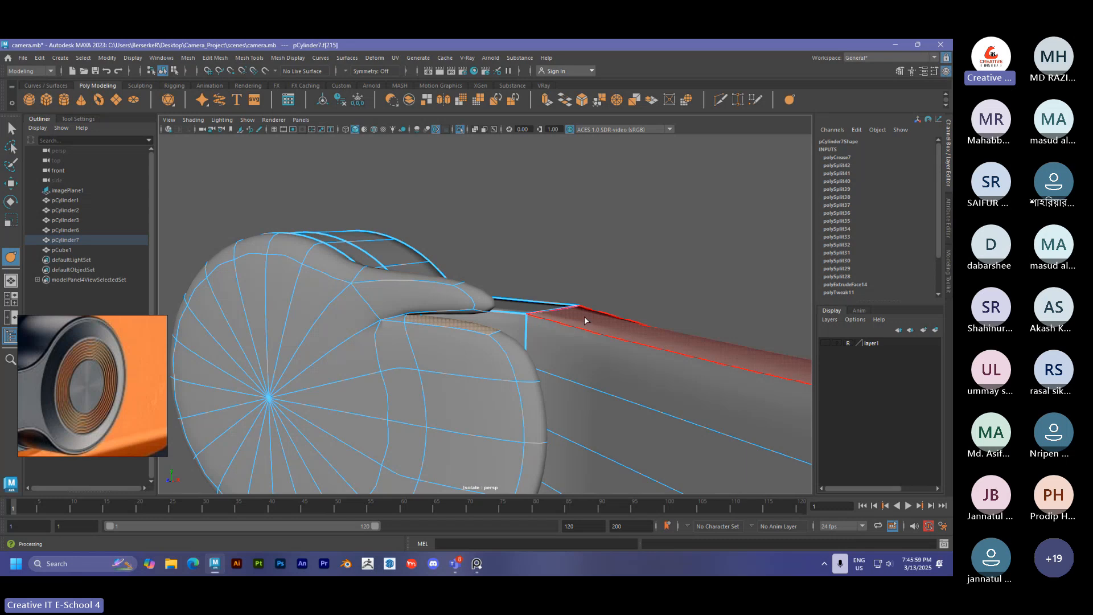
# Insert three edge loops across the arm's straight middle section with Multi-Cut, dividing it into roughly equal parts.
pyautogui.keyDown('alt'); pyautogui.moveTo(586, 317); pyautogui.dragTo(441, 369); pyautogui.keyUp('alt')
pyautogui.scroll(-2, 442, 369)
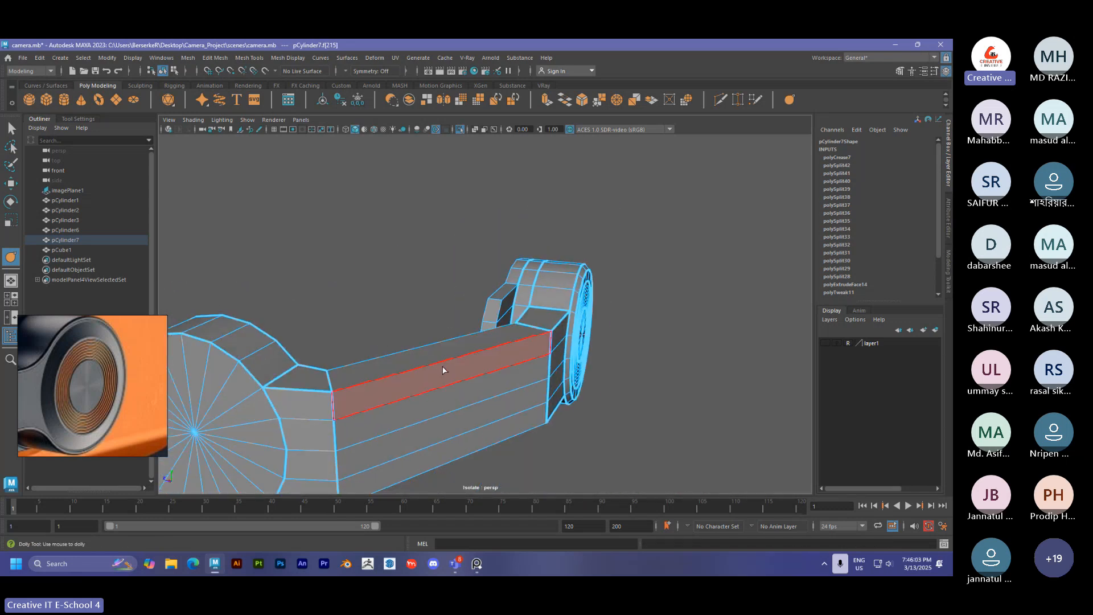
pyautogui.hotkey('ctrl', 'shift', 'x')
pyautogui.keyDown('ctrl'); pyautogui.middleClick(440, 363); pyautogui.keyUp('ctrl')
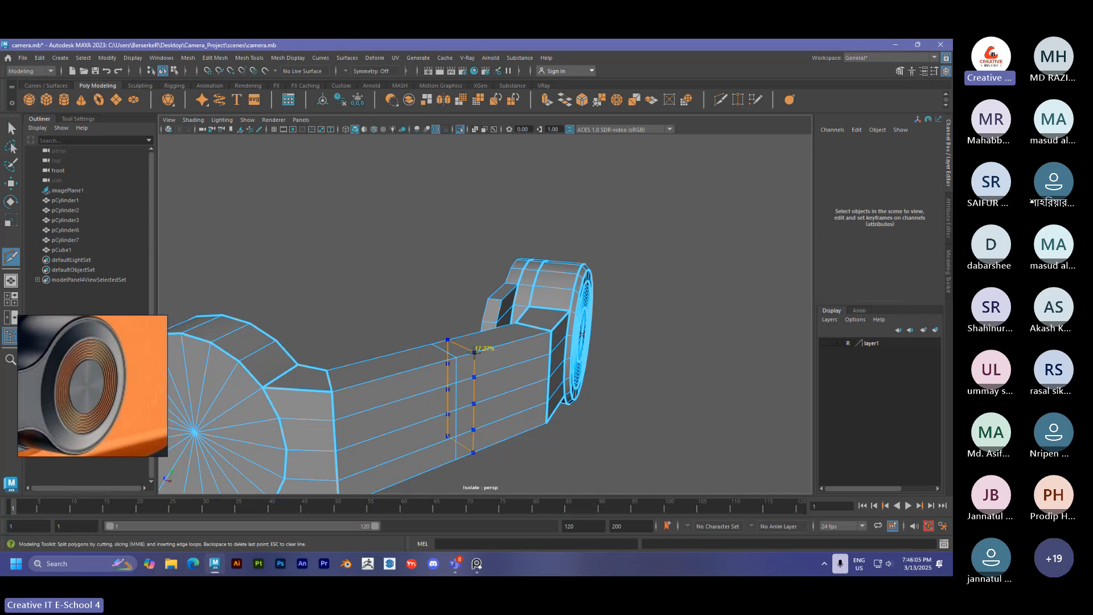
pyautogui.keyDown('ctrl'); pyautogui.middleClick(476, 353); pyautogui.keyUp('ctrl')
pyautogui.keyDown('ctrl'); pyautogui.middleClick(417, 369); pyautogui.keyUp('ctrl')
pyautogui.moveTo(425, 381)
pyautogui.keyDown('alt'); pyautogui.mouseDown()
pyautogui.moveTo(480, 410)
pyautogui.moveTo(514, 402)
pyautogui.moveTo(405, 383)
pyautogui.mouseUp(); pyautogui.keyUp('alt')
pyautogui.press('1')
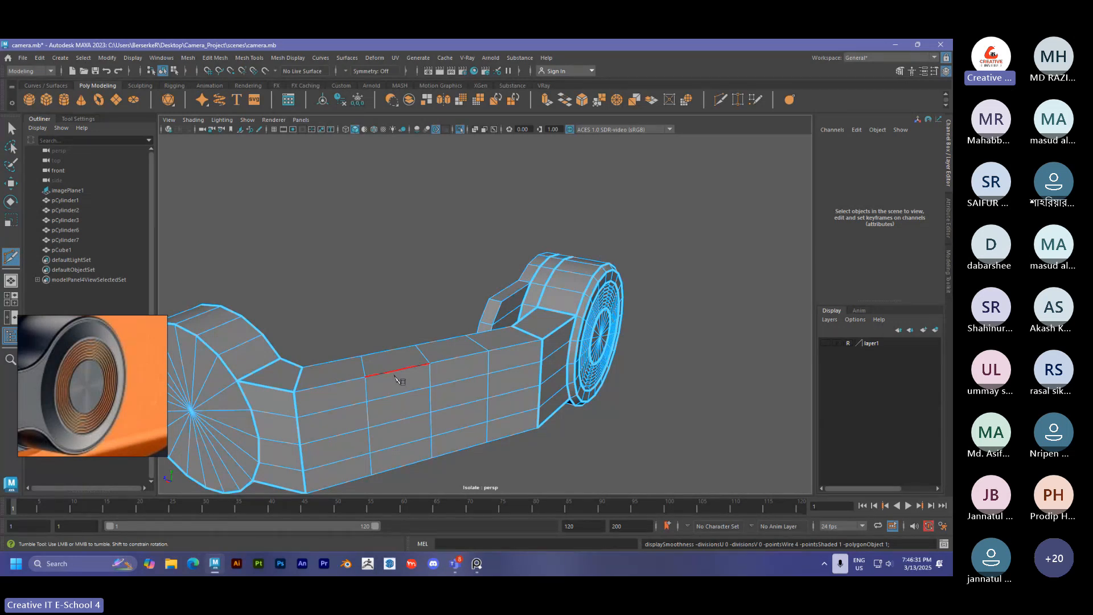
pyautogui.scroll(-5, 395, 375)
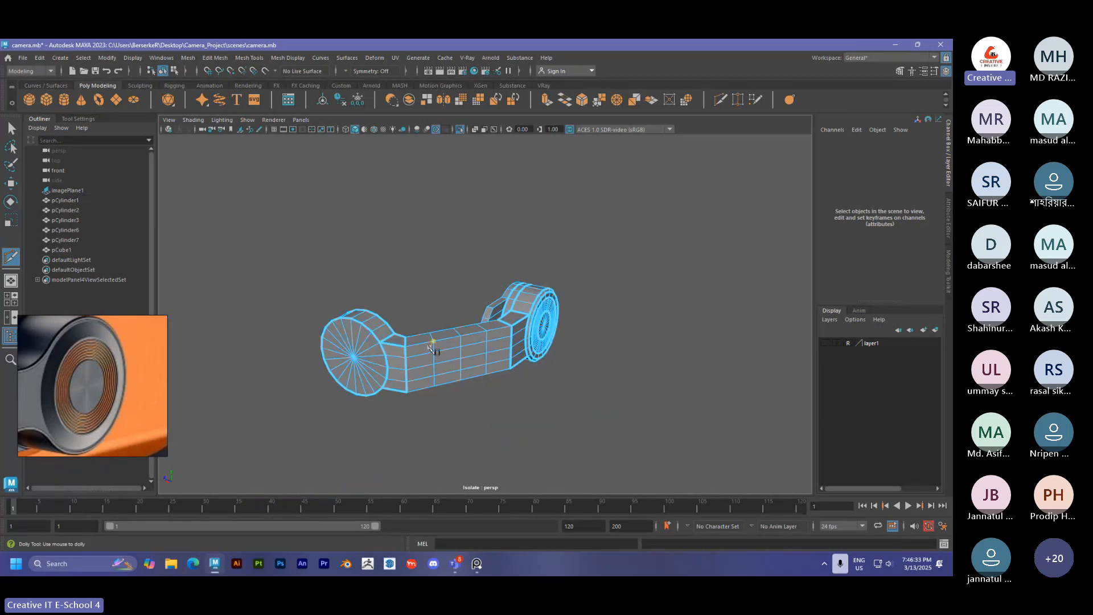
# Return the arm to object mode, deselect it and exit isolation to show the whole camera model.
pyautogui.keyDown('alt'); pyautogui.moveTo(433, 342); pyautogui.dragTo(439, 364, button='middle'); pyautogui.keyUp('alt')
pyautogui.press('q')
pyautogui.moveTo(523, 325); pyautogui.dragTo(606, 227, button='right')
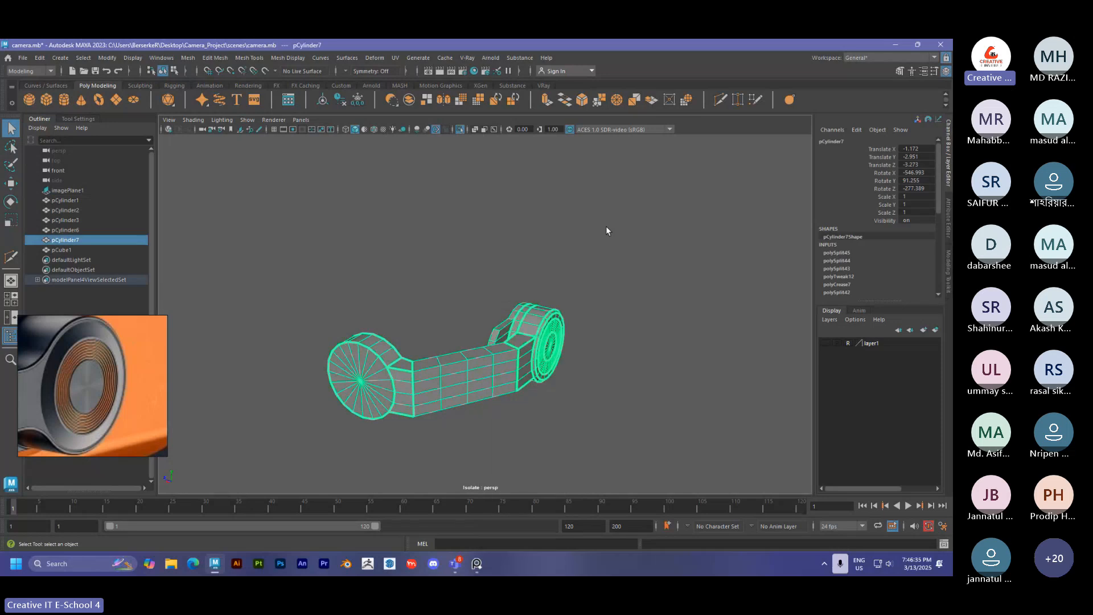
pyautogui.click(606, 227)
pyautogui.hotkey('ctrl', '1')
pyautogui.keyDown('alt'); pyautogui.moveTo(535, 314); pyautogui.dragTo(524, 333, button='right'); pyautogui.keyUp('alt')
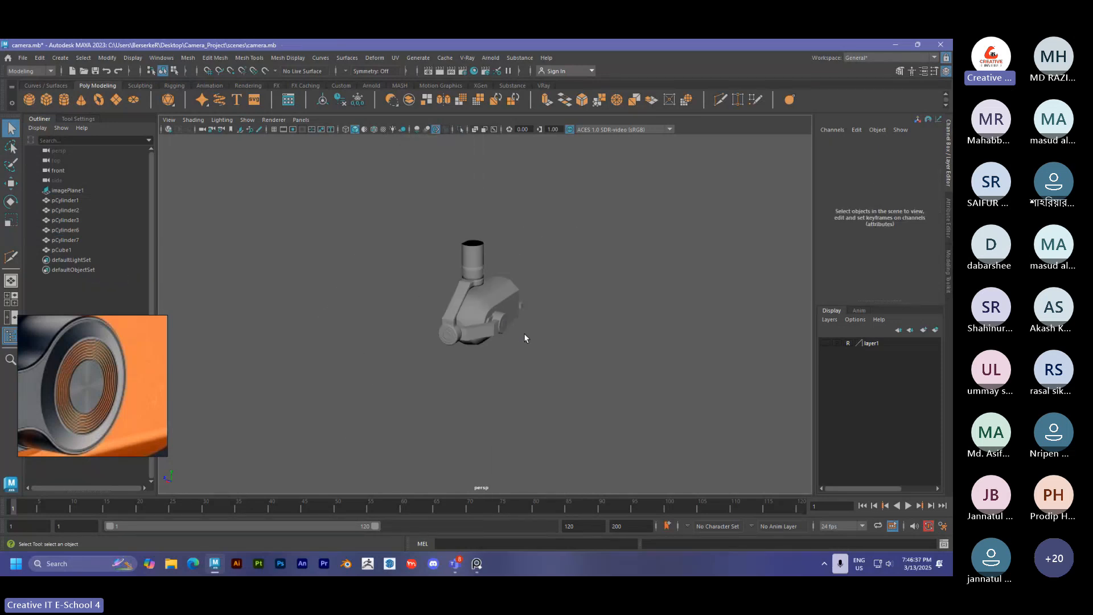
# Delete the bevelled practice cube (pCube1) beside the camera and create a fresh polygon cube in its place.
pyautogui.keyDown('alt'); pyautogui.moveTo(524, 333); pyautogui.dragTo(600, 326); pyautogui.keyUp('alt')
pyautogui.click(595, 327)
pyautogui.press('f')
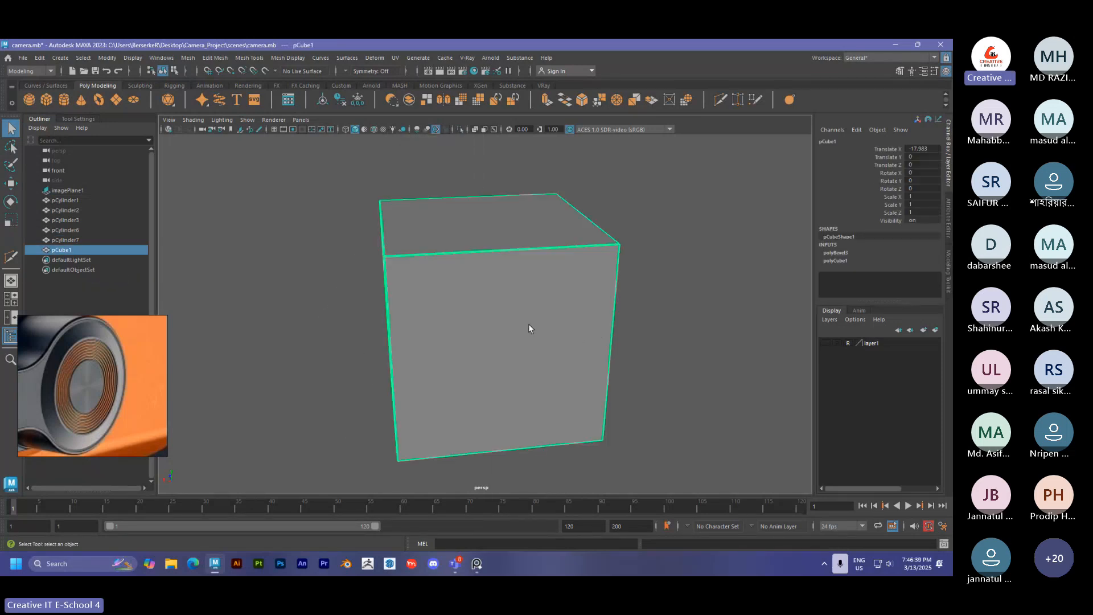
pyautogui.keyDown('alt'); pyautogui.moveTo(529, 325); pyautogui.dragTo(556, 326); pyautogui.keyUp('alt')
pyautogui.scroll(3, 480, 280)
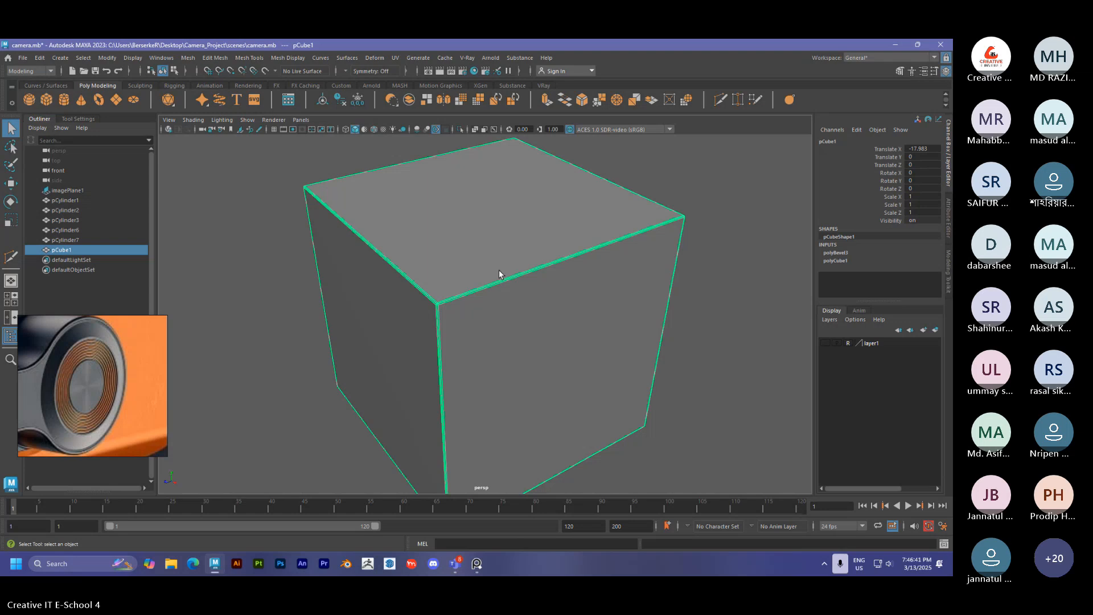
pyautogui.scroll(-2, 476, 268)
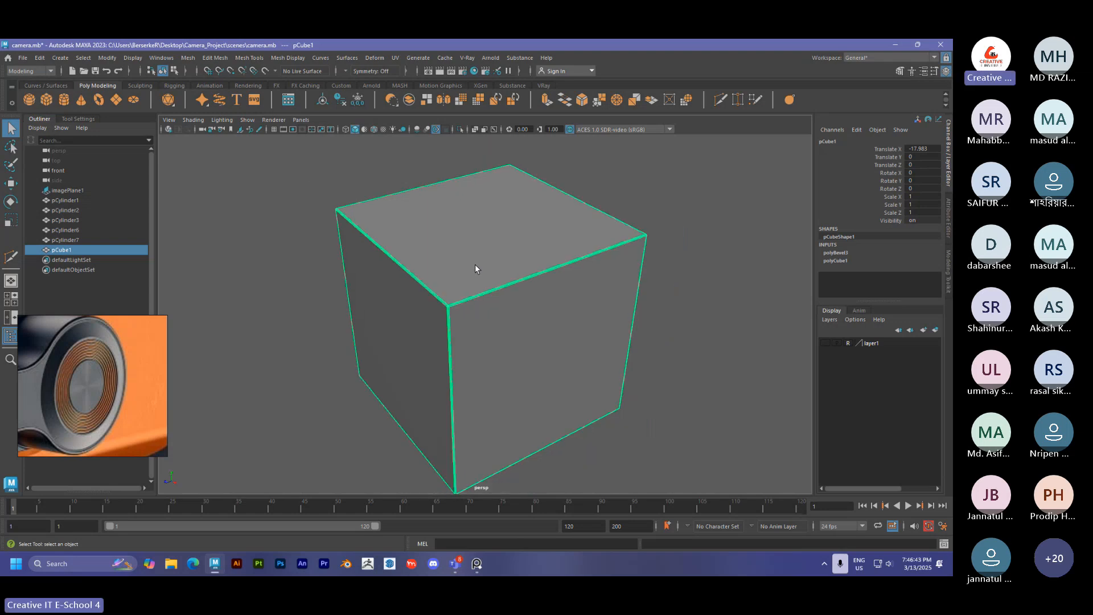
pyautogui.press('Delete')
pyautogui.hotkey('ctrl', 'z')
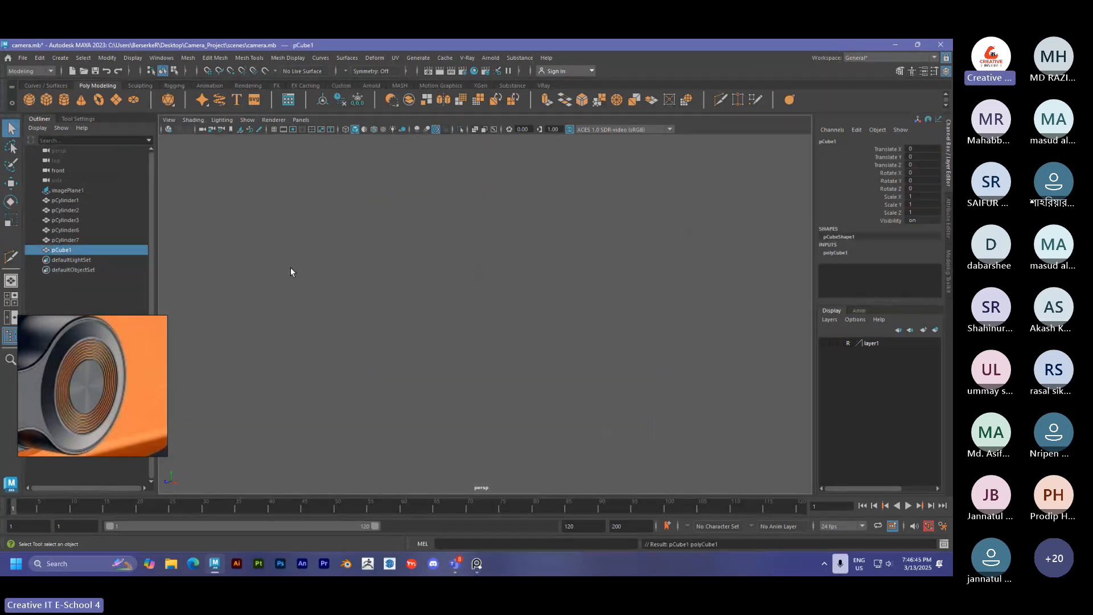
# Move the new cube clear of the camera along Z to about 13.987 and bring it into close view.
pyautogui.press('w')
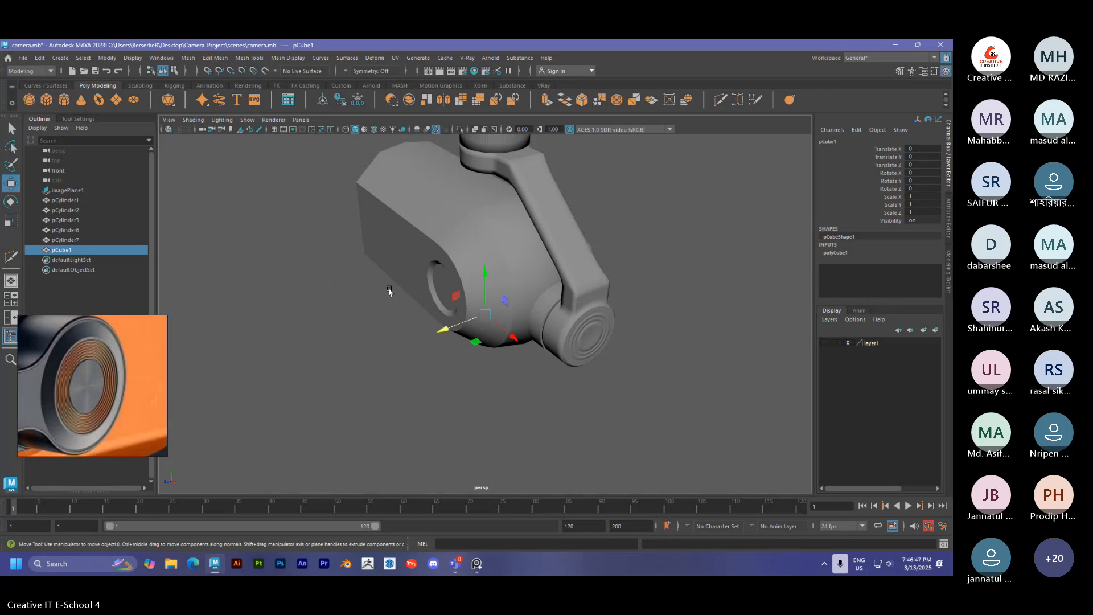
pyautogui.keyDown('alt'); pyautogui.moveTo(307, 351); pyautogui.dragTo(370, 326); pyautogui.keyUp('alt')
pyautogui.keyDown('alt'); pyautogui.moveTo(370, 326); pyautogui.dragTo(326, 330, button='middle'); pyautogui.keyUp('alt')
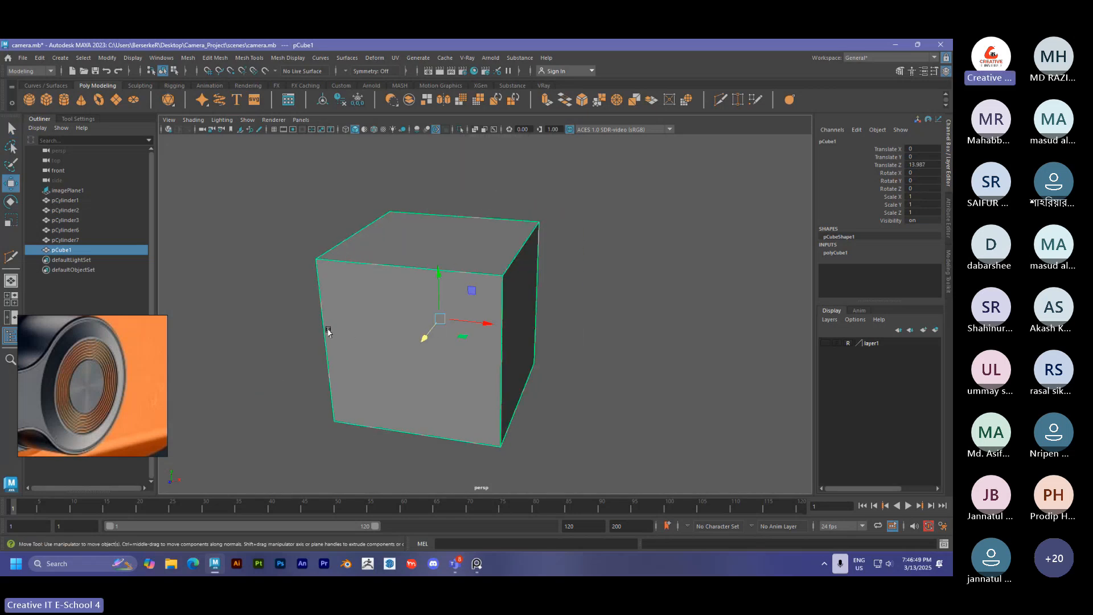
pyautogui.keyDown('alt'); pyautogui.moveTo(327, 329); pyautogui.dragTo(404, 333, button='right'); pyautogui.keyUp('alt')
pyautogui.keyDown('alt'); pyautogui.moveTo(405, 333); pyautogui.dragTo(358, 346); pyautogui.keyUp('alt')
# Deselect the cube and turn on wireframe on shaded so its edges are drawn in the viewport.
pyautogui.click(573, 185)
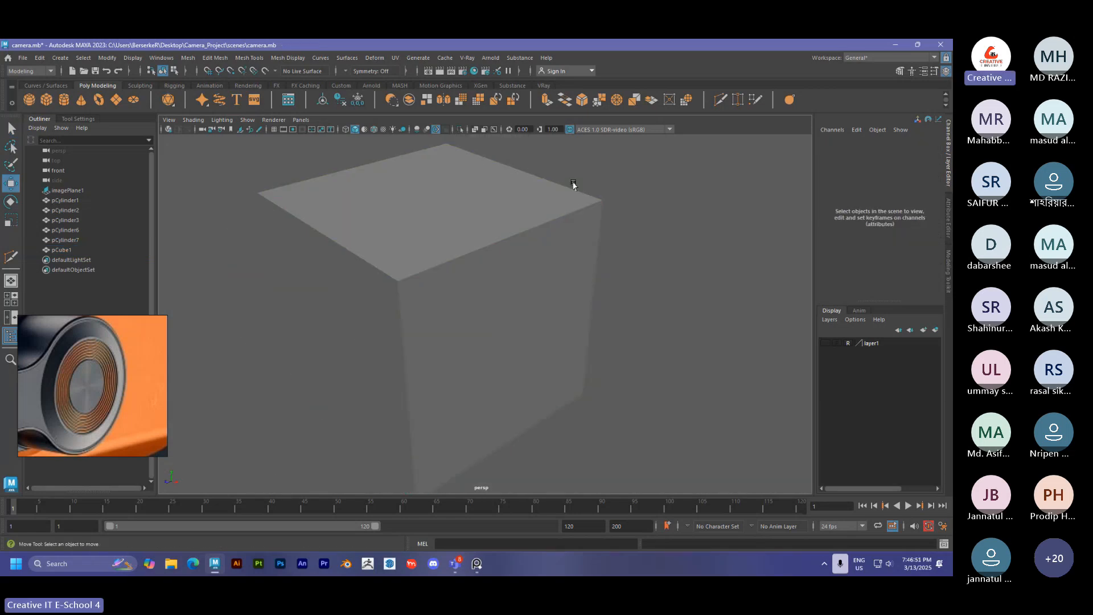
pyautogui.click(371, 129)
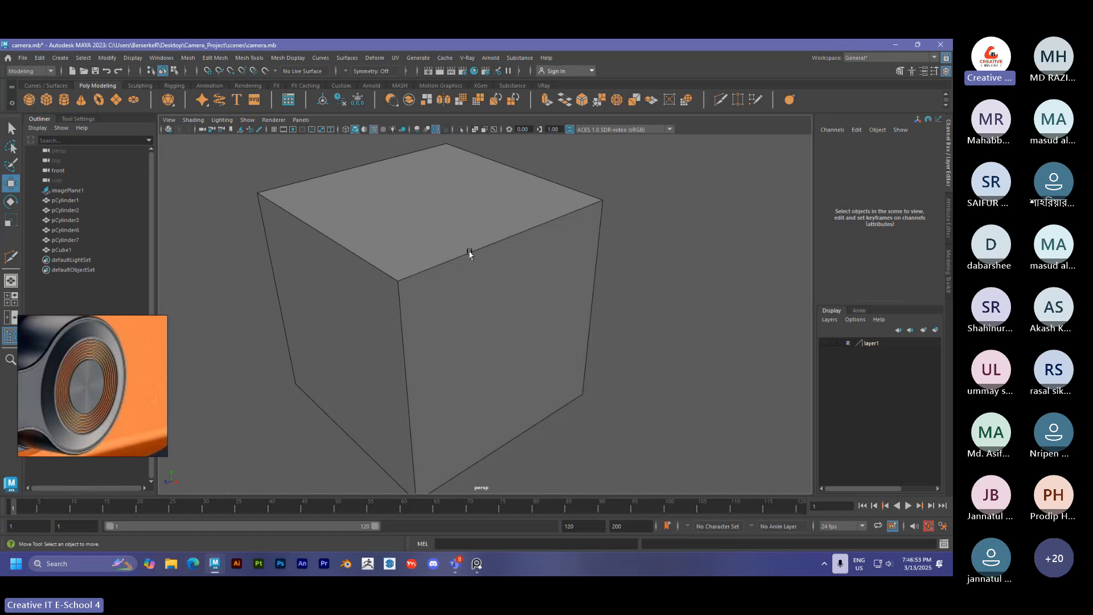
pyautogui.rightClick(472, 254)
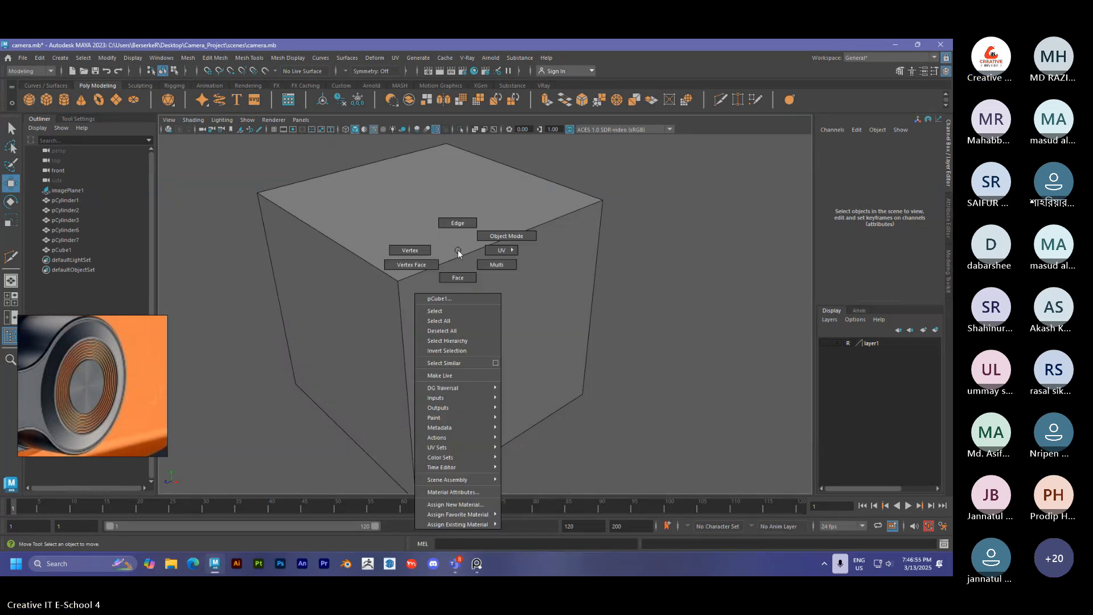
pyautogui.rightClick(458, 251)
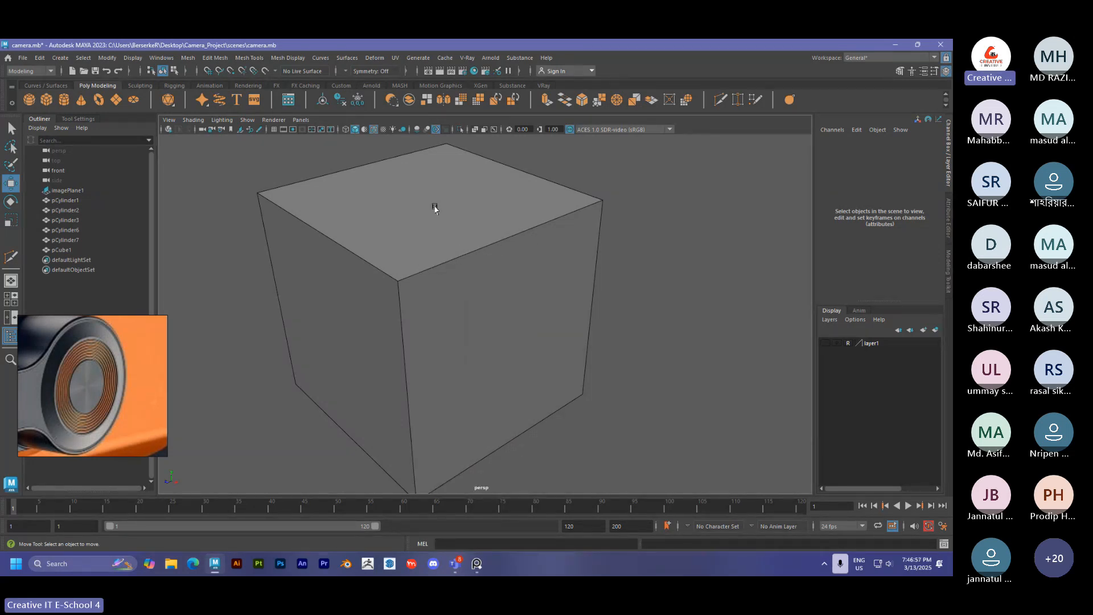
# Annotate the cube with Blue Pencil, ticking its top and front faces and marking their shared edge's ends and middle.
pyautogui.click(260, 129)
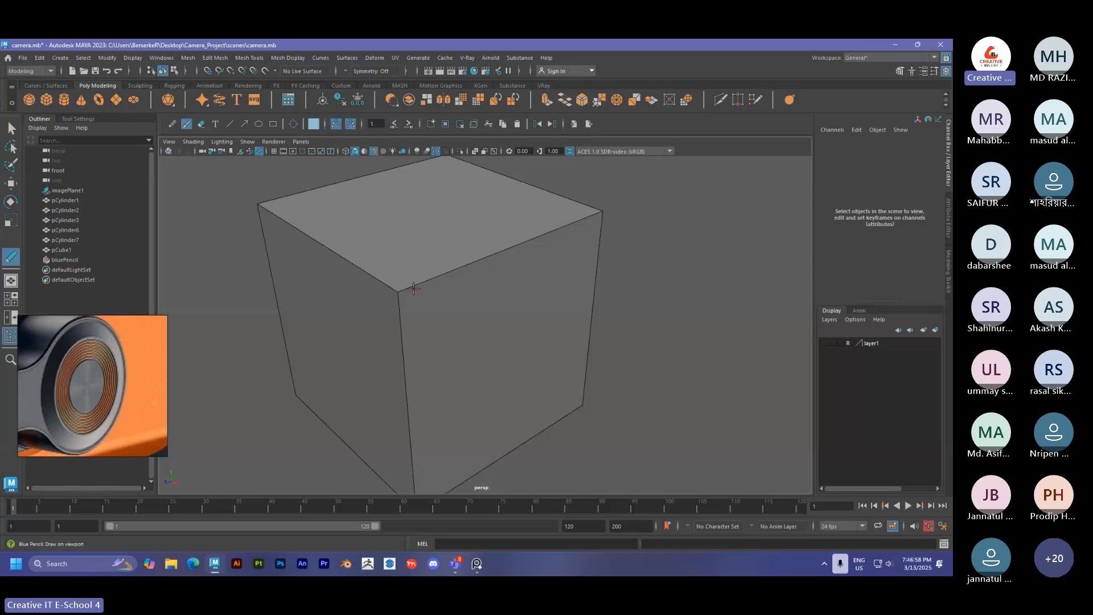
pyautogui.moveTo(406, 283); pyautogui.dragTo(423, 285)
pyautogui.moveTo(568, 216); pyautogui.dragTo(577, 230)
pyautogui.moveTo(415, 215)
pyautogui.mouseDown()
pyautogui.moveTo(422, 231)
pyautogui.moveTo(470, 205)
pyautogui.mouseUp()
pyautogui.moveTo(484, 318); pyautogui.dragTo(542, 298)
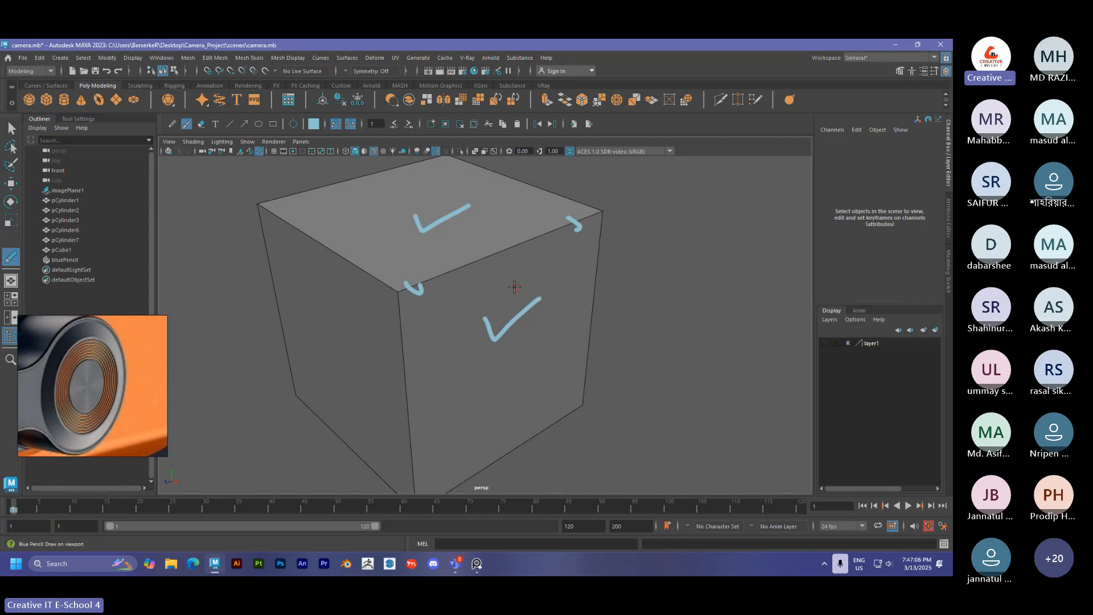
pyautogui.moveTo(465, 265); pyautogui.dragTo(507, 251)
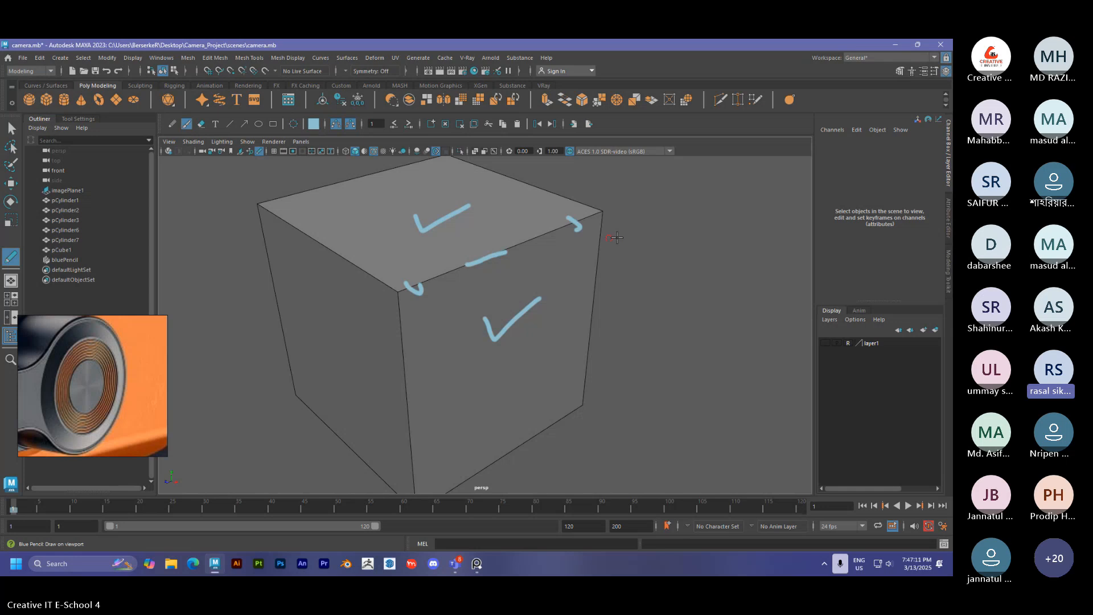
# Sketch a horizontal line with branches above and below beside the cube, and a line running out from the marked edge's far end.
pyautogui.moveTo(634, 253); pyautogui.dragTo(731, 251)
pyautogui.moveTo(674, 205)
pyautogui.mouseDown()
pyautogui.moveTo(675, 250)
pyautogui.moveTo(693, 289)
pyautogui.mouseUp()
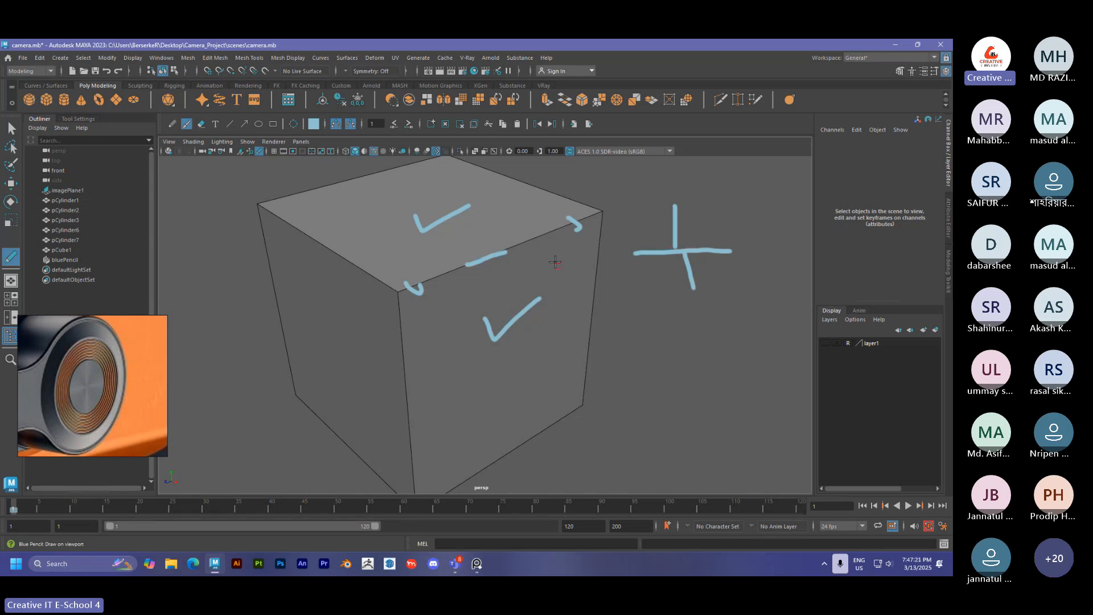
pyautogui.keyDown('alt'); pyautogui.moveTo(544, 254); pyautogui.dragTo(514, 268, button='right'); pyautogui.keyUp('alt')
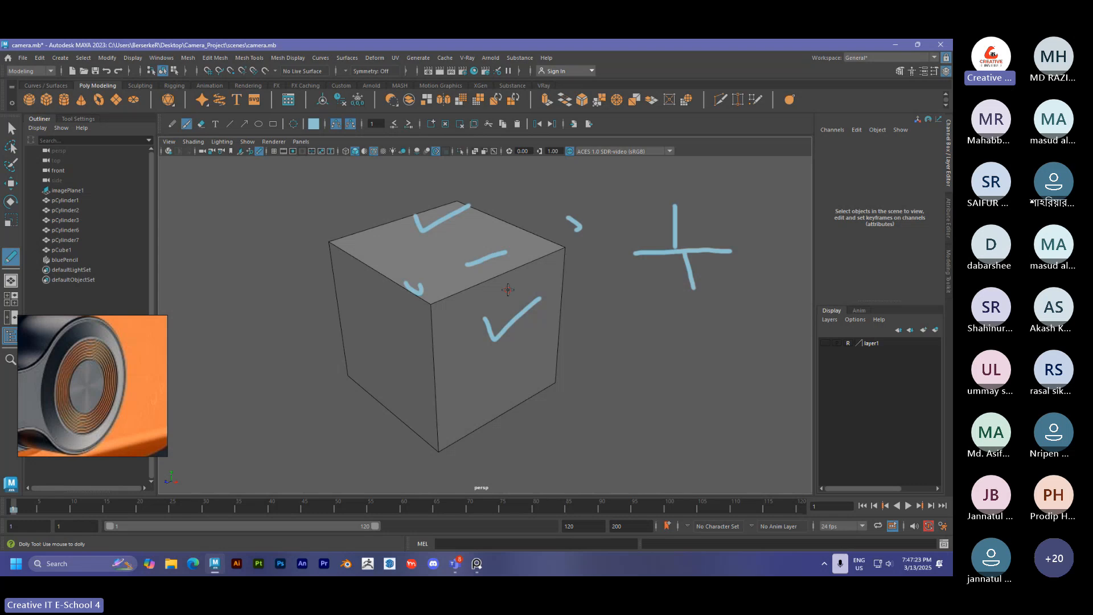
pyautogui.scroll(3, 514, 292)
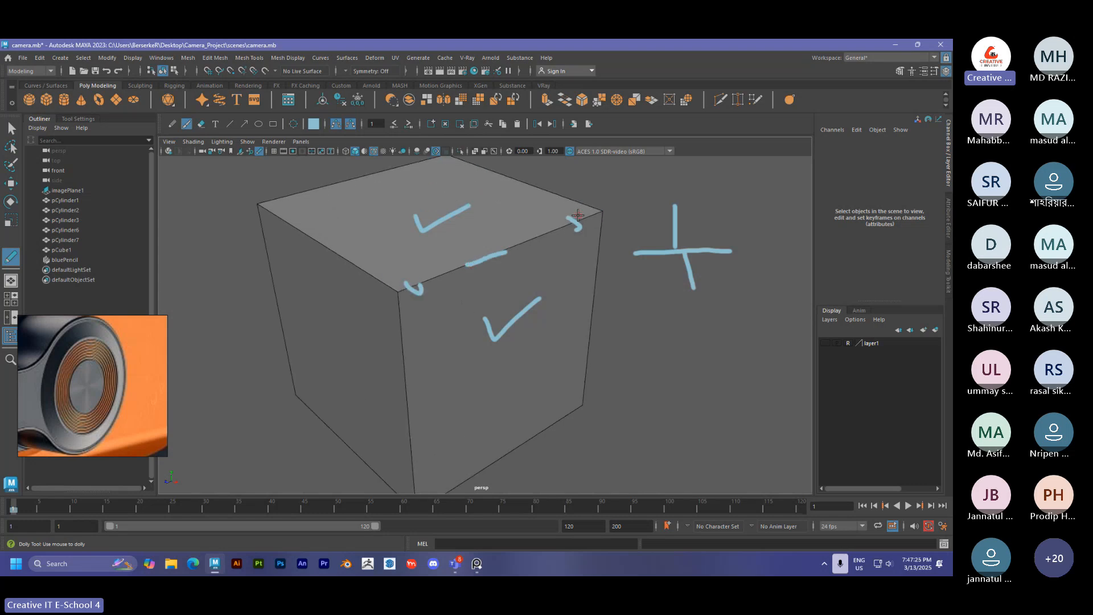
pyautogui.moveTo(577, 223); pyautogui.dragTo(625, 158)
pyautogui.keyDown('alt'); pyautogui.moveTo(533, 251); pyautogui.dragTo(527, 264, button='right'); pyautogui.keyUp('alt')
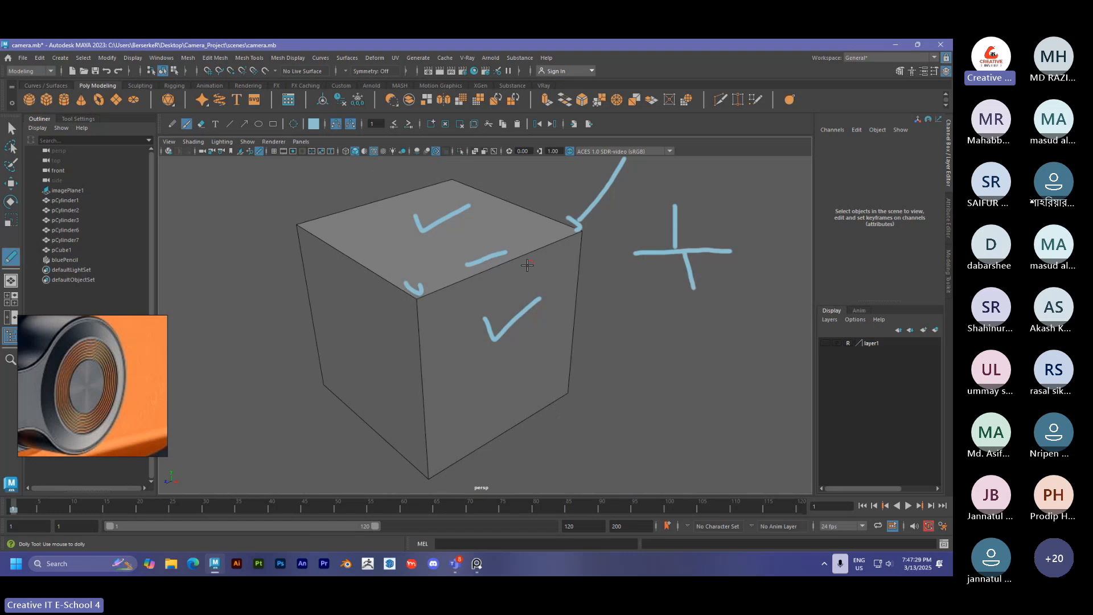
# Close Blue Pencil and delete the bluePencil node to clear all the sketched annotations.
pyautogui.keyDown('alt'); pyautogui.moveTo(446, 302); pyautogui.dragTo(494, 284); pyautogui.keyUp('alt')
pyautogui.keyDown('alt'); pyautogui.moveTo(497, 286); pyautogui.dragTo(461, 308, button='middle'); pyautogui.keyUp('alt')
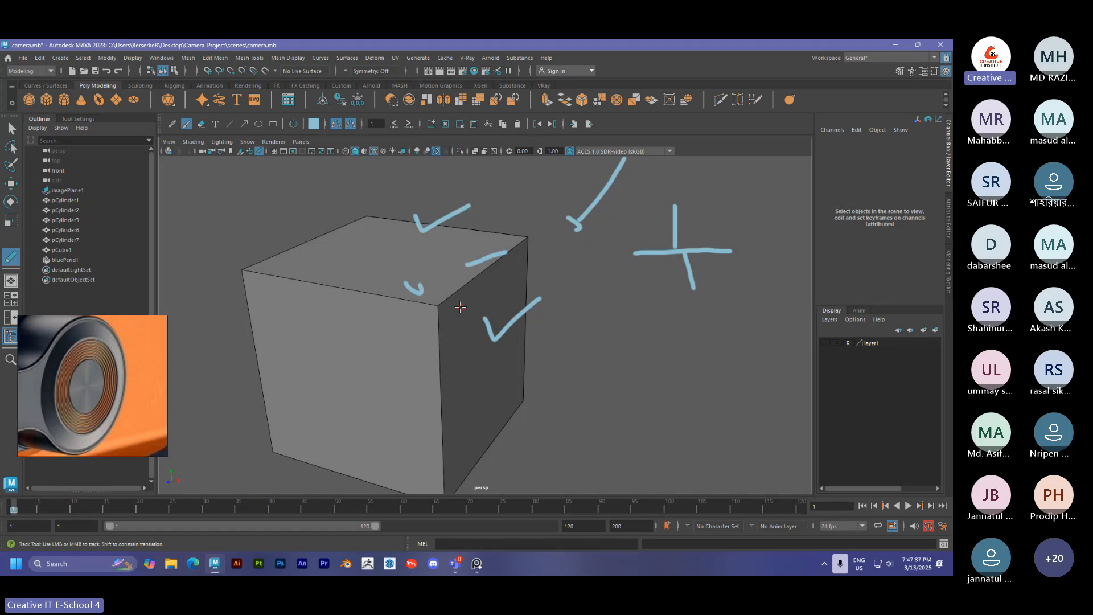
pyautogui.scroll(-3, 460, 307)
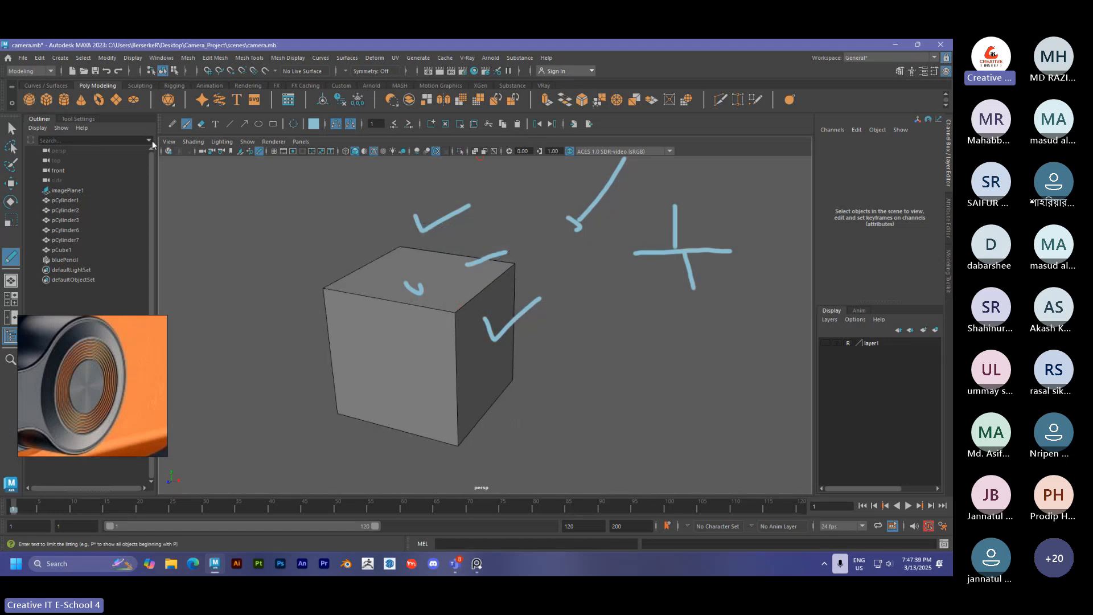
pyautogui.click(250, 152)
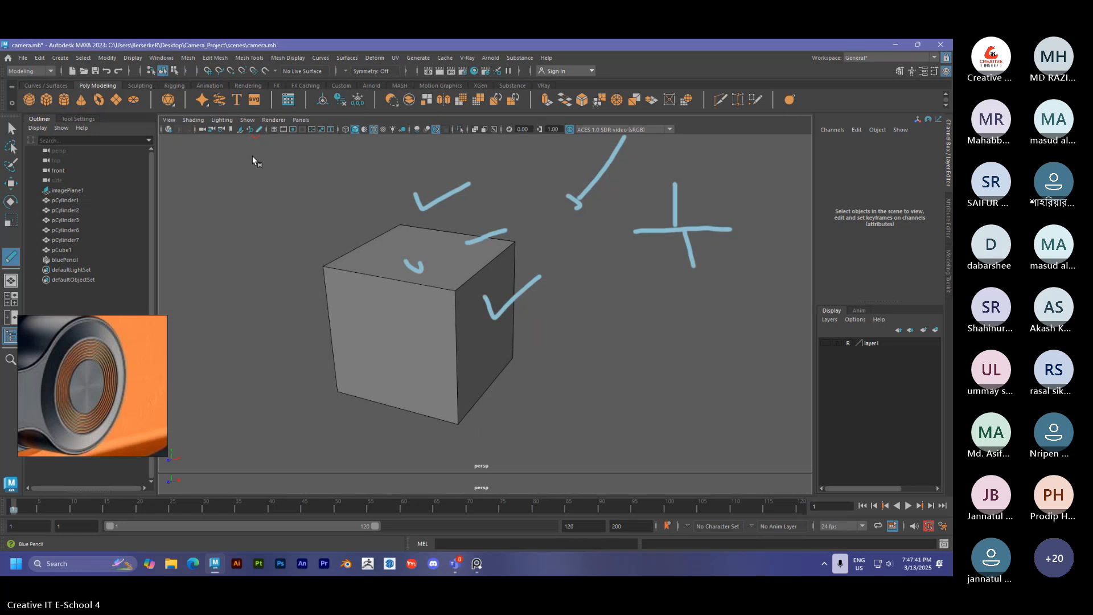
pyautogui.click(117, 259)
pyautogui.press('Delete')
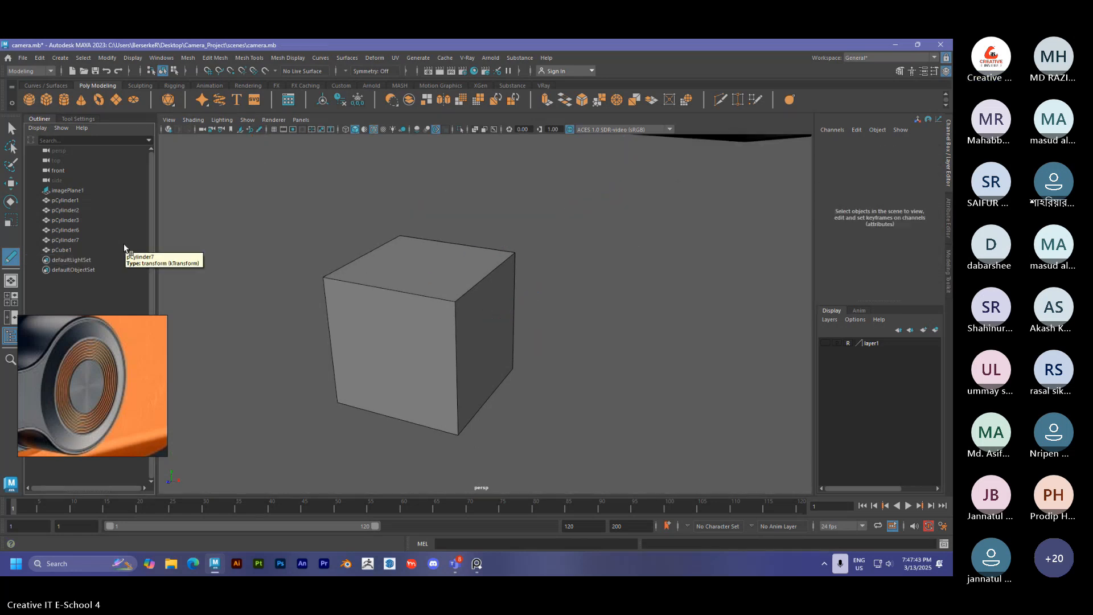
# Extrude the practice cube's top face upward to add a second block segment of roughly the same height.
pyautogui.press('q')
pyautogui.click(389, 282)
pyautogui.keyDown('alt'); pyautogui.moveTo(340, 284); pyautogui.dragTo(358, 284); pyautogui.keyUp('alt')
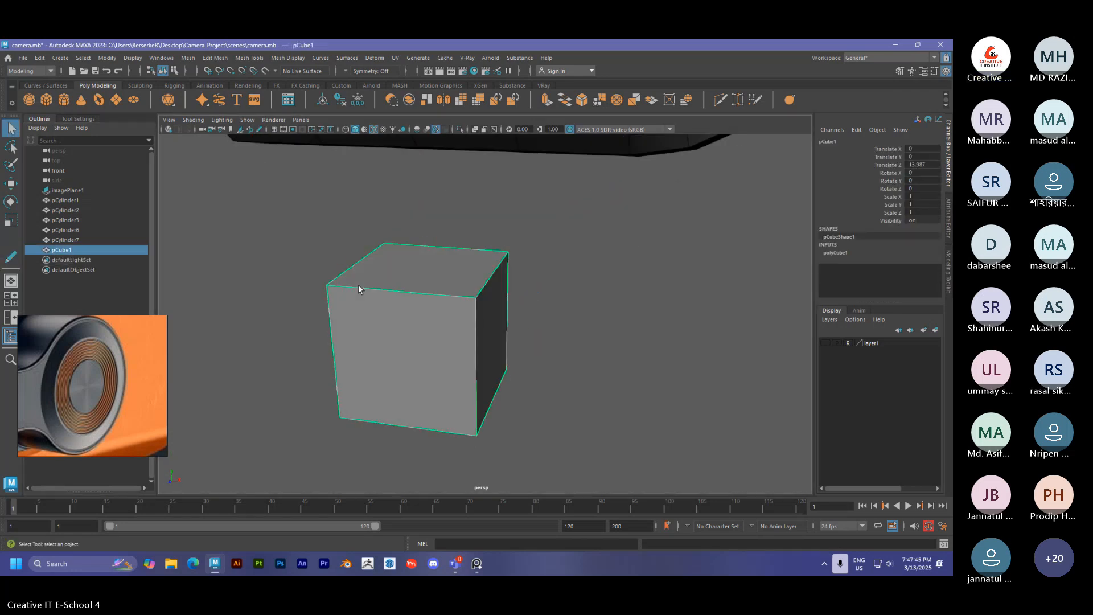
pyautogui.keyDown('alt'); pyautogui.moveTo(357, 285); pyautogui.dragTo(319, 289, button='middle'); pyautogui.keyUp('alt')
pyautogui.keyDown('alt'); pyautogui.moveTo(319, 290); pyautogui.dragTo(394, 307, button='right'); pyautogui.keyUp('alt')
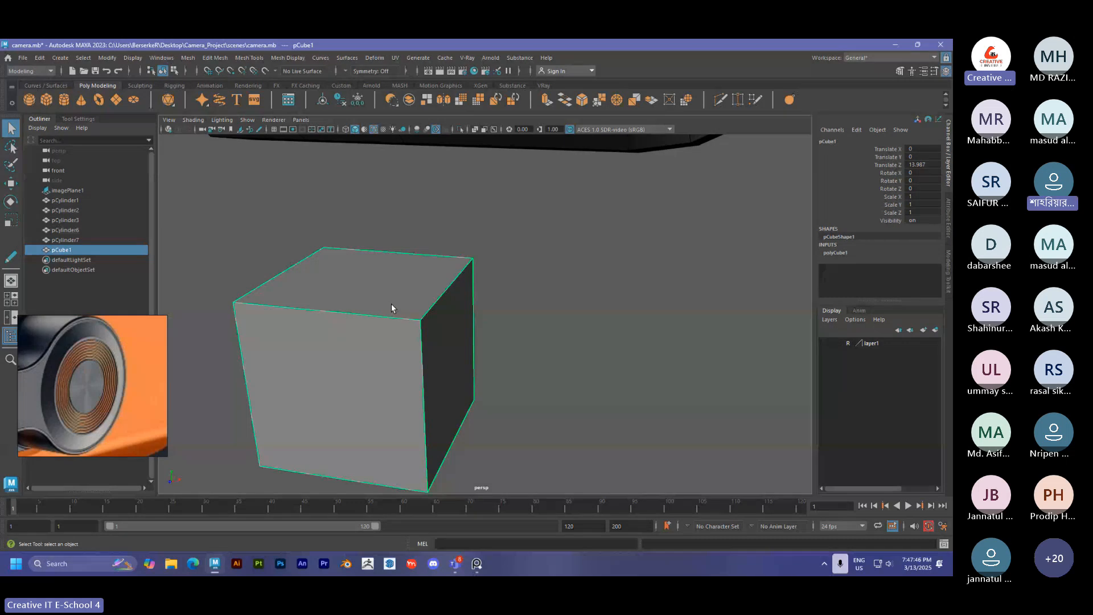
pyautogui.keyDown('alt'); pyautogui.moveTo(391, 303); pyautogui.dragTo(383, 275); pyautogui.keyUp('alt')
pyautogui.moveTo(361, 266)
pyautogui.mouseDown(button='right')
pyautogui.moveTo(361, 278)
pyautogui.moveTo(364, 253)
pyautogui.mouseUp(button='right')
pyautogui.press('w')
pyautogui.click(364, 253)
pyautogui.keyDown('shift'); pyautogui.moveTo(370, 222); pyautogui.dragTo(367, 136); pyautogui.keyUp('shift')
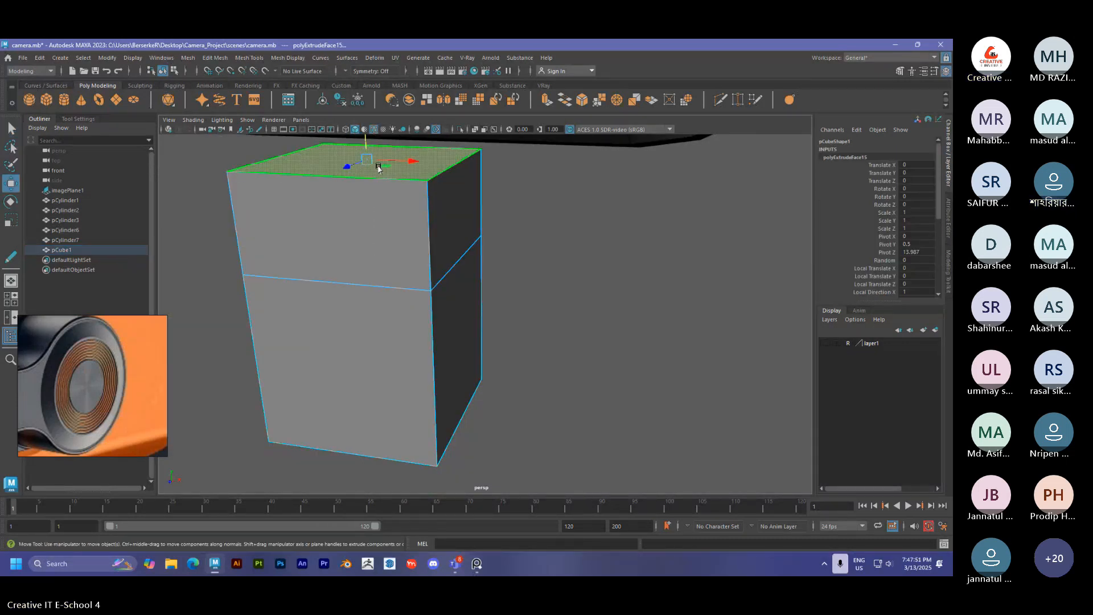
pyautogui.keyDown('alt'); pyautogui.moveTo(392, 184); pyautogui.dragTo(395, 271, button='middle'); pyautogui.keyUp('alt')
pyautogui.keyDown('alt'); pyautogui.moveTo(395, 271); pyautogui.dragTo(348, 256, button='right'); pyautogui.keyUp('alt')
pyautogui.moveTo(418, 239); pyautogui.dragTo(418, 220)
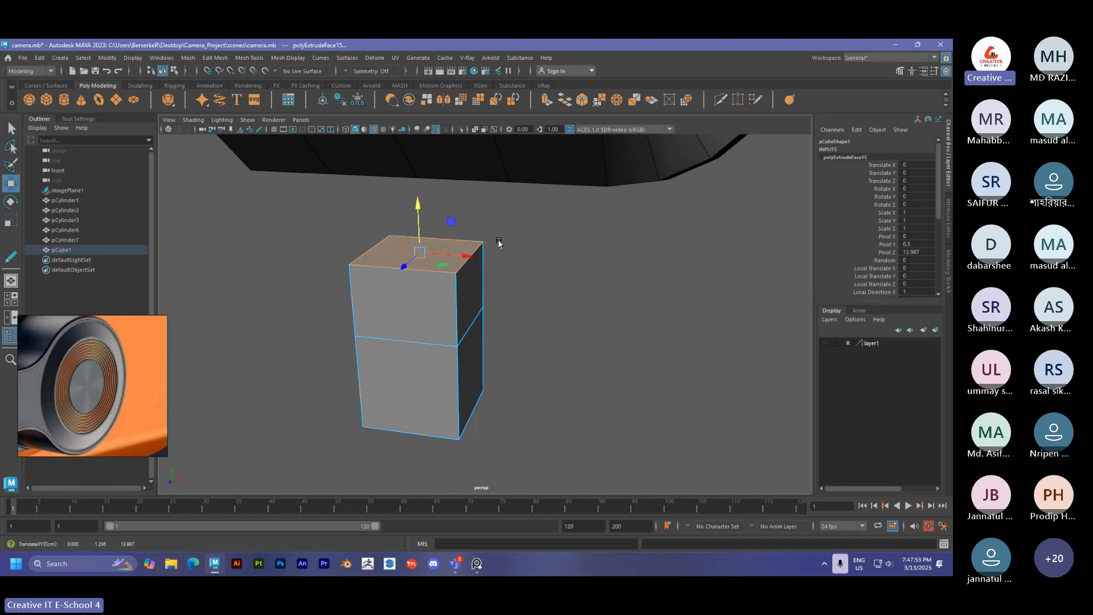
# Switch the extruded block to edge mode for work on the side edge between its upper and lower segments.
pyautogui.keyDown('alt'); pyautogui.moveTo(509, 285); pyautogui.dragTo(488, 273, button='middle'); pyautogui.keyUp('alt')
pyautogui.moveTo(480, 262); pyautogui.dragTo(505, 324, button='right')
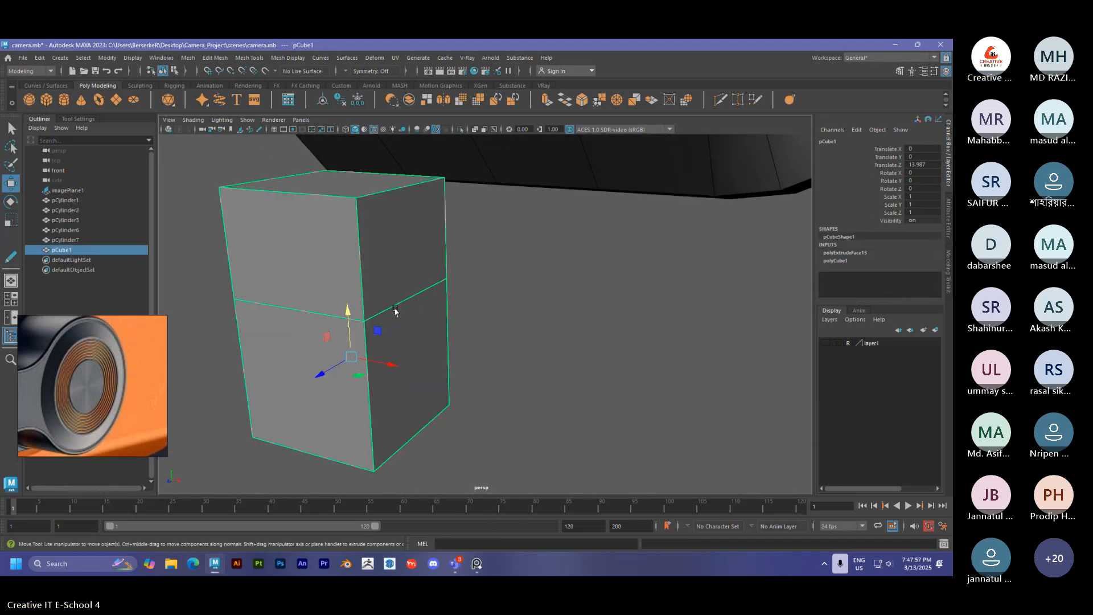
pyautogui.scroll(4, 396, 312)
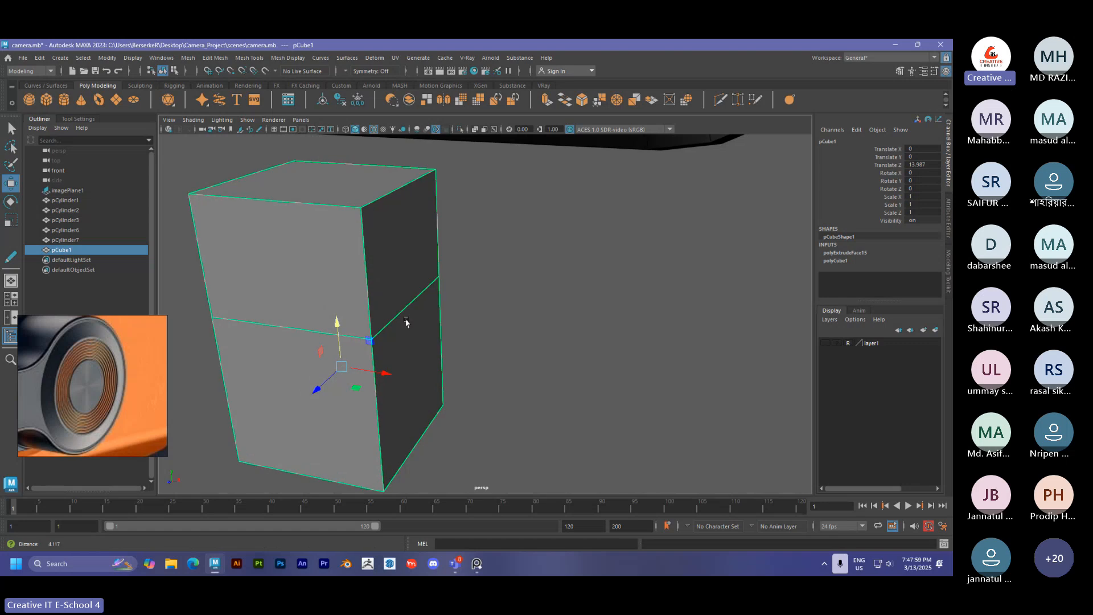
pyautogui.moveTo(401, 310); pyautogui.dragTo(399, 240, button='right')
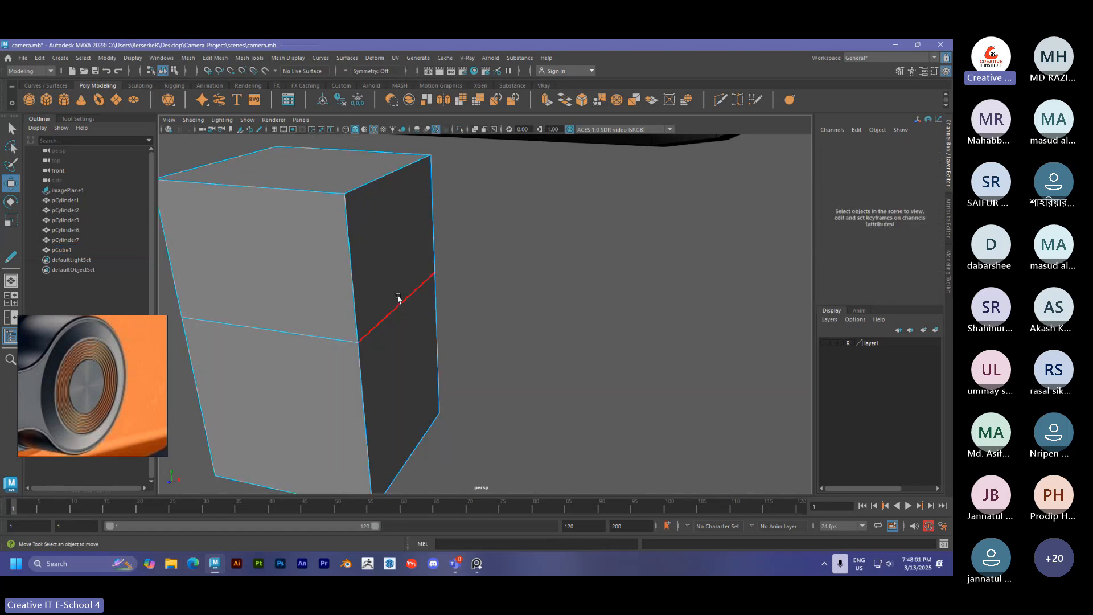
# Extrude the middle edge of the cube's side outward into a flat flap.
pyautogui.click(397, 300)
pyautogui.keyDown('shift'); pyautogui.moveTo(434, 311); pyautogui.dragTo(576, 322); pyautogui.keyUp('shift')
pyautogui.keyDown('alt'); pyautogui.moveTo(469, 345); pyautogui.dragTo(361, 254); pyautogui.keyUp('alt')
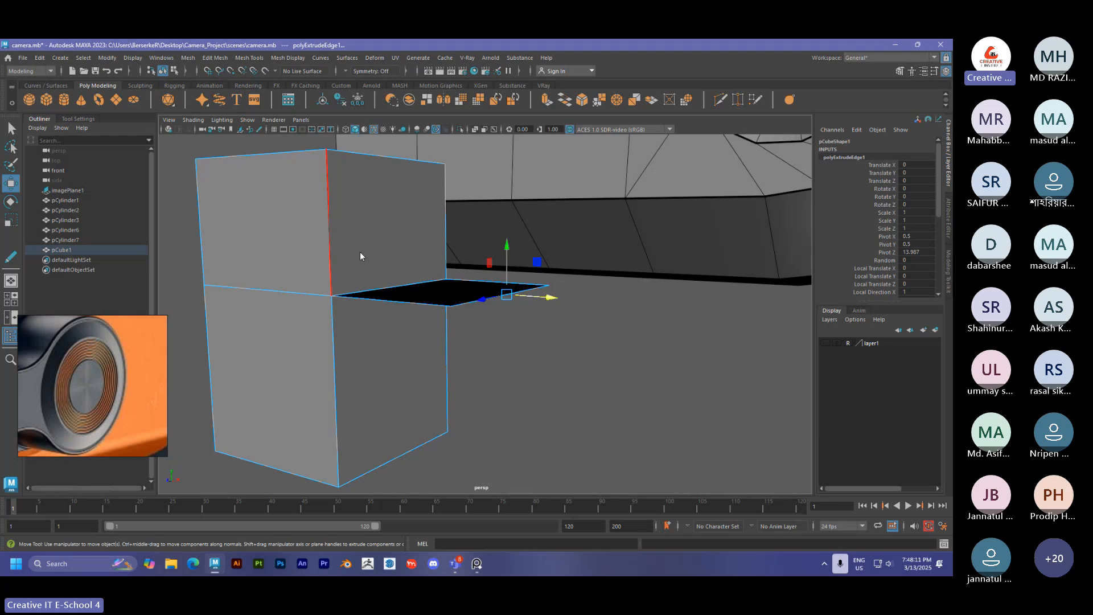
# Preview the cube smoothed and inspect how the surface deforms where the flap joins the side.
pyautogui.press('F8')
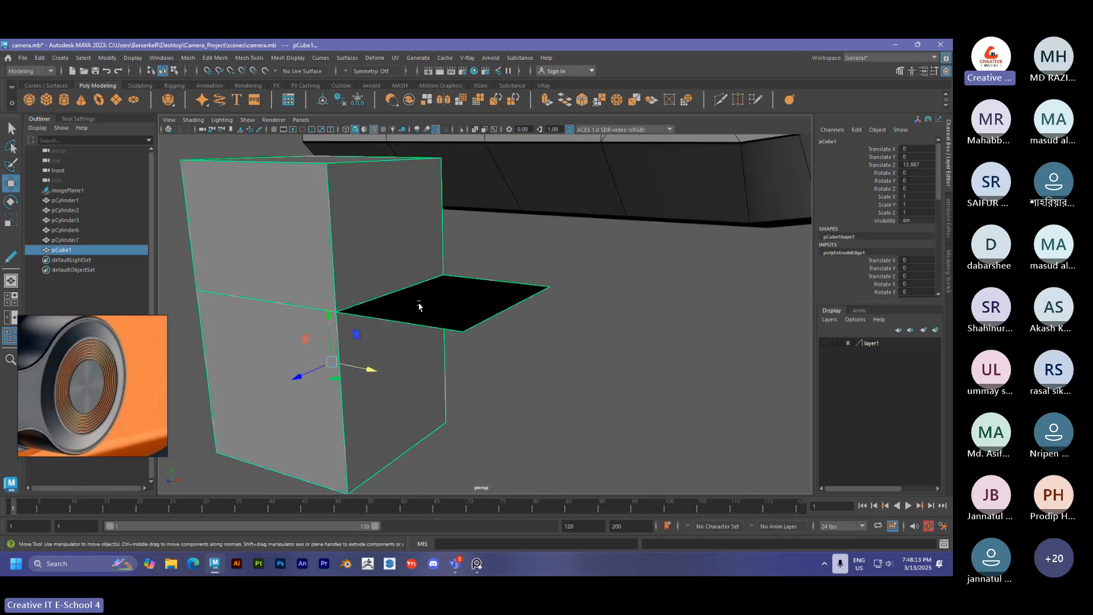
pyautogui.press('3')
pyautogui.keyDown('alt'); pyautogui.moveTo(419, 307); pyautogui.dragTo(609, 319); pyautogui.keyUp('alt')
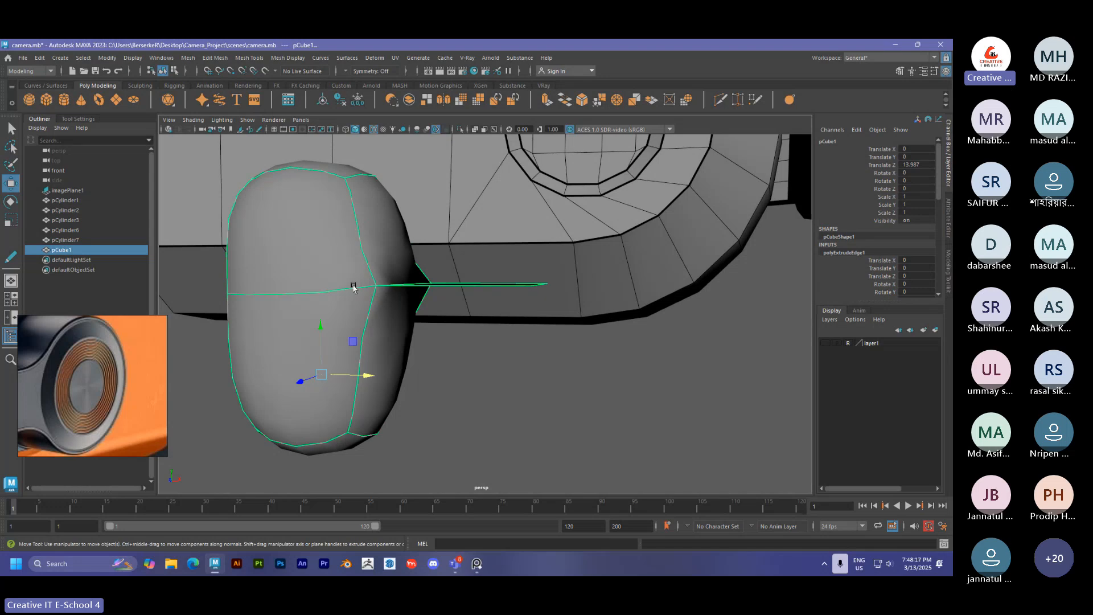
pyautogui.keyDown('alt'); pyautogui.moveTo(353, 286); pyautogui.dragTo(374, 288); pyautogui.keyUp('alt')
pyautogui.moveTo(462, 317)
pyautogui.keyDown('alt'); pyautogui.mouseDown()
pyautogui.moveTo(461, 345)
pyautogui.moveTo(454, 326)
pyautogui.mouseUp(); pyautogui.keyUp('alt')
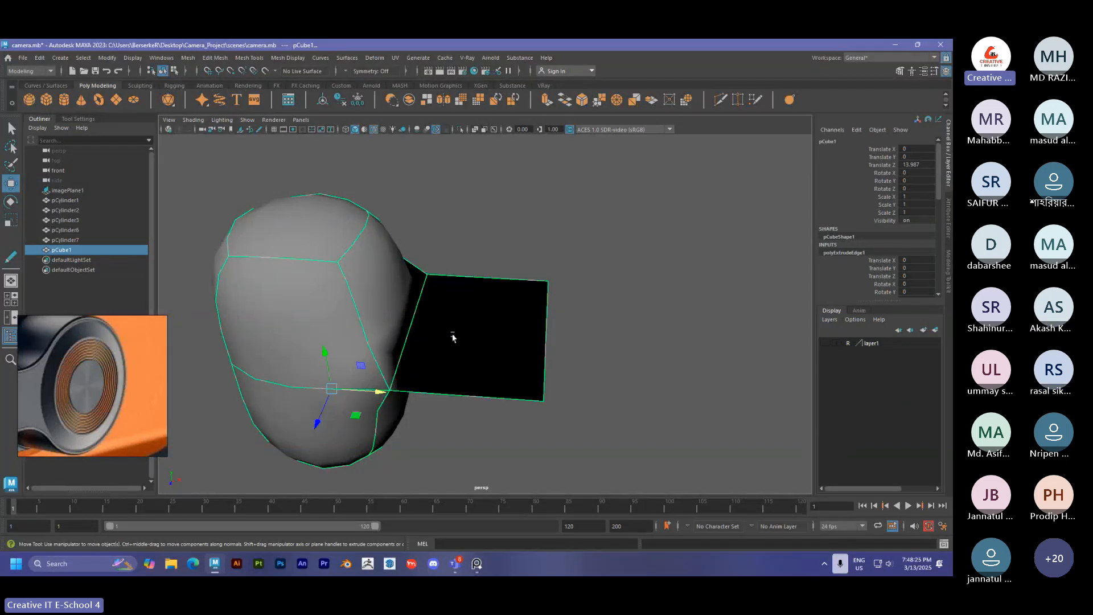
# Preview the lower arm pCylinder7 smoothed and examine its surface around the round joint.
pyautogui.scroll(-5, 459, 372)
pyautogui.keyDown('alt'); pyautogui.moveTo(444, 312); pyautogui.dragTo(543, 395); pyautogui.keyUp('alt')
pyautogui.scroll(-4, 430, 338)
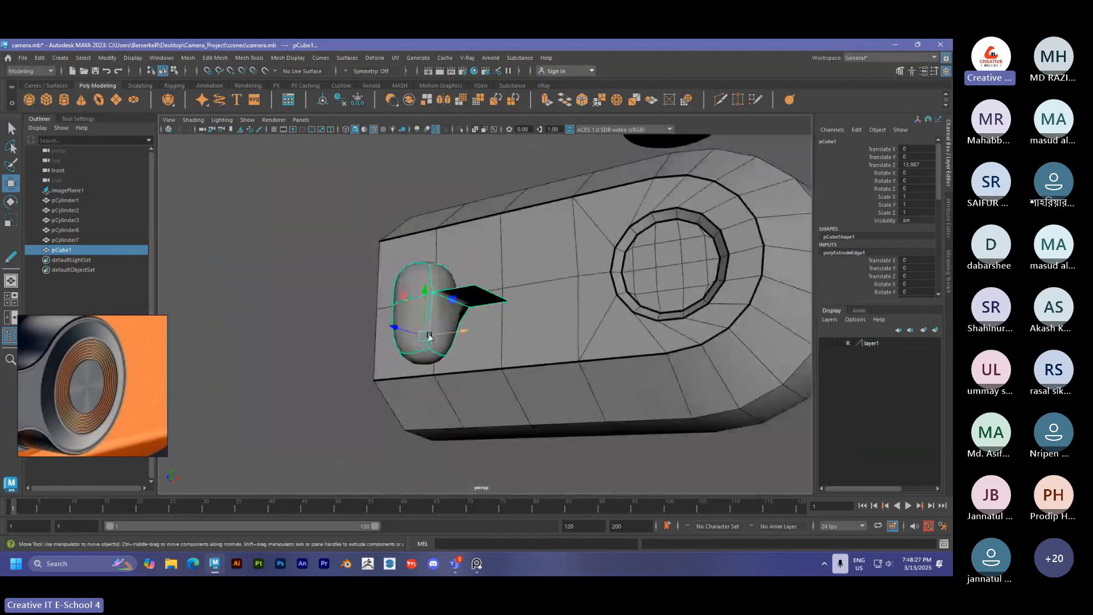
pyautogui.scroll(-6, 437, 343)
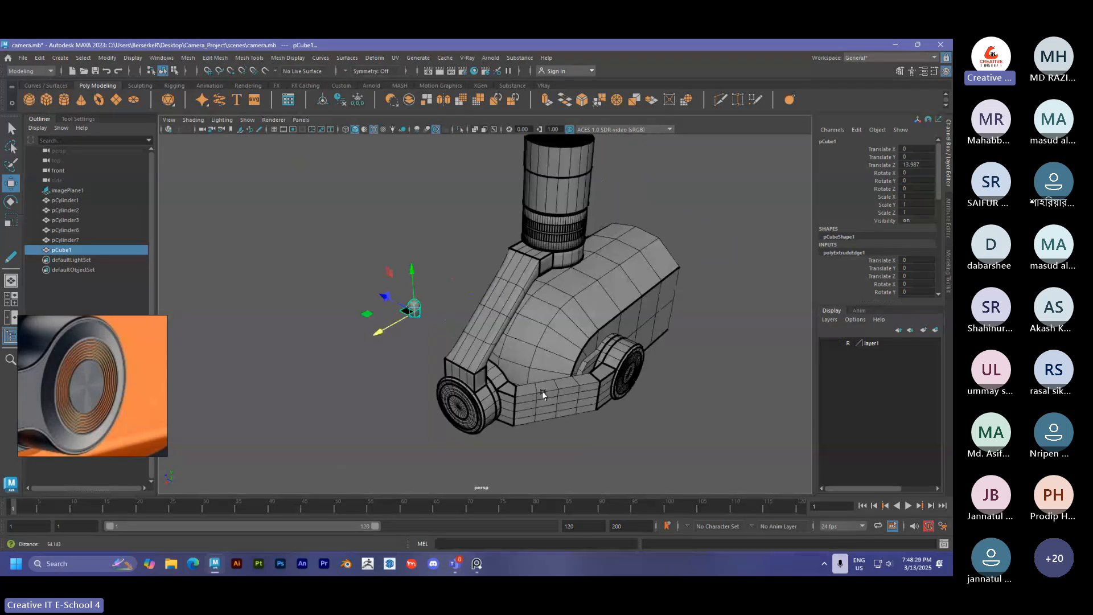
pyautogui.keyDown('alt'); pyautogui.moveTo(543, 393); pyautogui.dragTo(671, 416, button='right'); pyautogui.keyUp('alt')
pyautogui.keyDown('alt'); pyautogui.moveTo(671, 416); pyautogui.dragTo(561, 326, button='middle'); pyautogui.keyUp('alt')
pyautogui.click(482, 346)
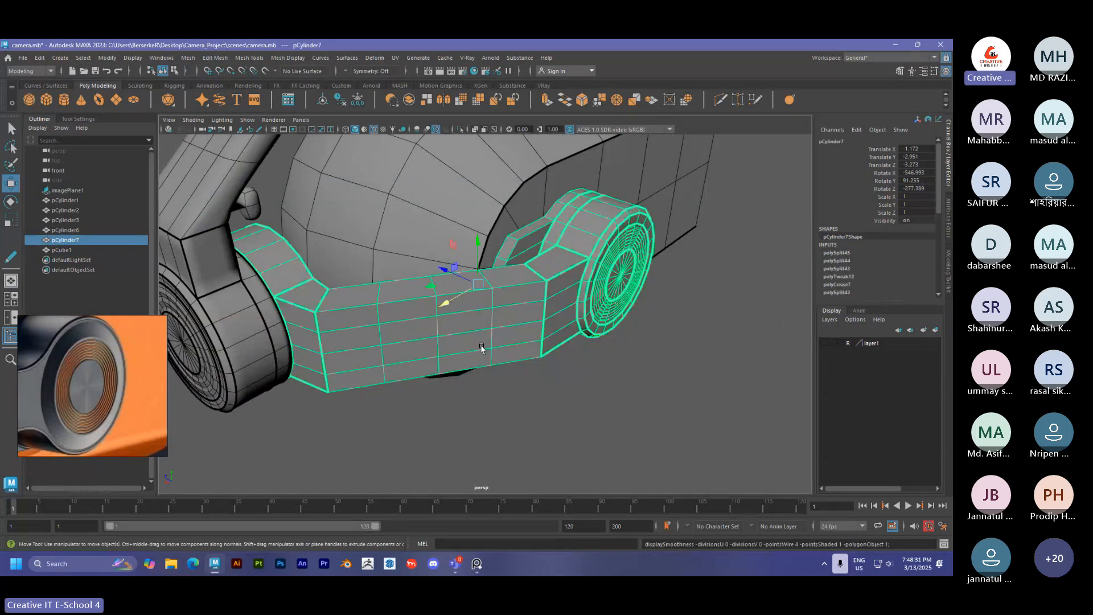
pyautogui.press('3')
pyautogui.keyDown('alt'); pyautogui.moveTo(488, 348); pyautogui.dragTo(415, 298); pyautogui.keyUp('alt')
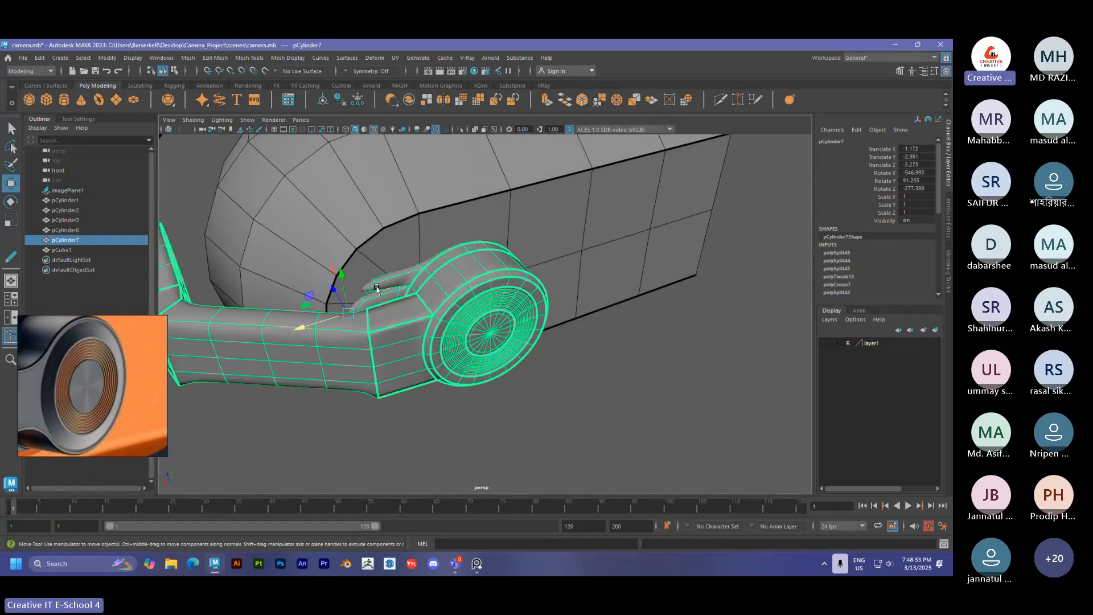
pyautogui.keyDown('alt'); pyautogui.moveTo(381, 298); pyautogui.dragTo(410, 320, button='middle'); pyautogui.keyUp('alt')
pyautogui.keyDown('alt'); pyautogui.moveTo(410, 320); pyautogui.dragTo(274, 302, button='right'); pyautogui.keyUp('alt')
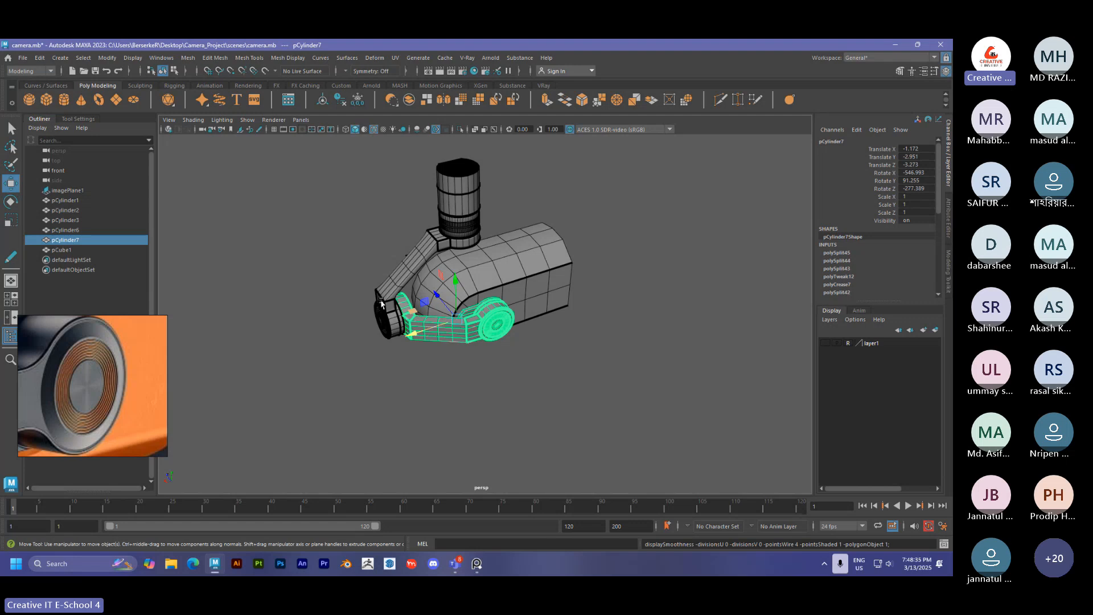
# Frame the cube with the flap again and return it to unsmoothed display.
pyautogui.keyDown('alt'); pyautogui.moveTo(273, 301); pyautogui.dragTo(408, 294); pyautogui.keyUp('alt')
pyautogui.keyDown('alt'); pyautogui.moveTo(408, 294); pyautogui.dragTo(562, 359, button='right'); pyautogui.keyUp('alt')
pyautogui.click(484, 322)
pyautogui.press('f')
pyautogui.keyDown('alt'); pyautogui.moveTo(512, 359); pyautogui.dragTo(537, 363); pyautogui.keyUp('alt')
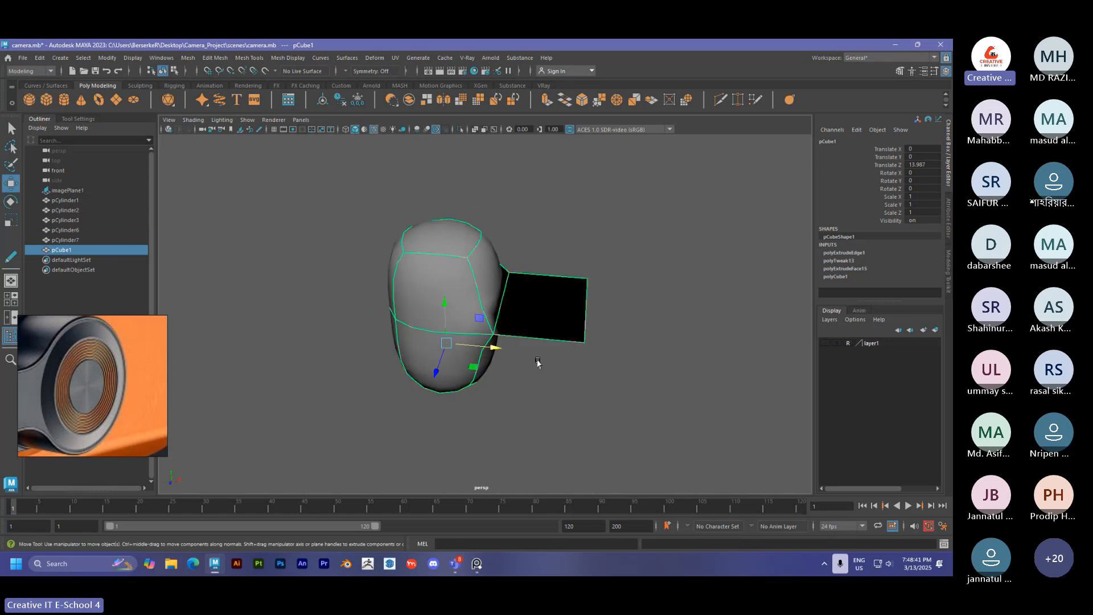
pyautogui.keyDown('alt'); pyautogui.moveTo(536, 363); pyautogui.dragTo(653, 374, button='right'); pyautogui.keyUp('alt')
pyautogui.keyDown('alt'); pyautogui.moveTo(652, 374); pyautogui.dragTo(586, 383, button='middle'); pyautogui.keyUp('alt')
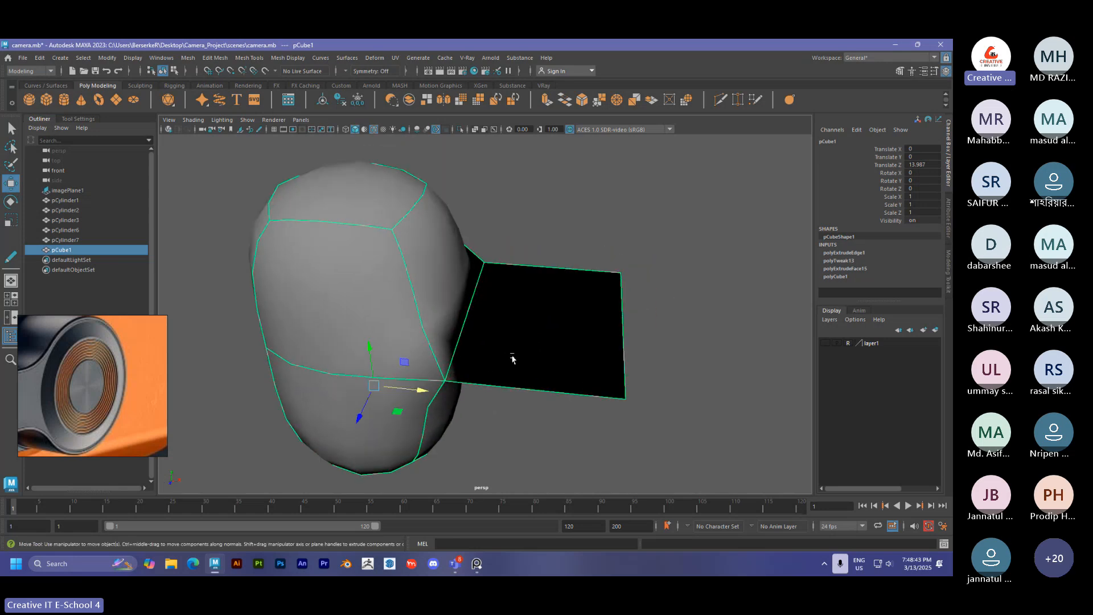
pyautogui.press('q')
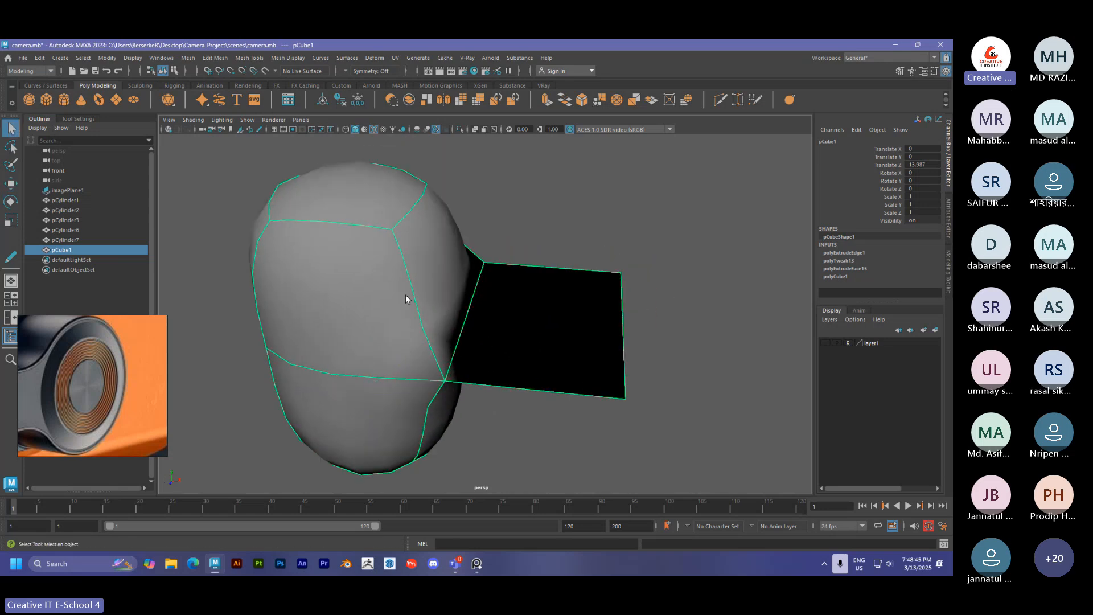
pyautogui.press('1')
pyautogui.click(586, 242)
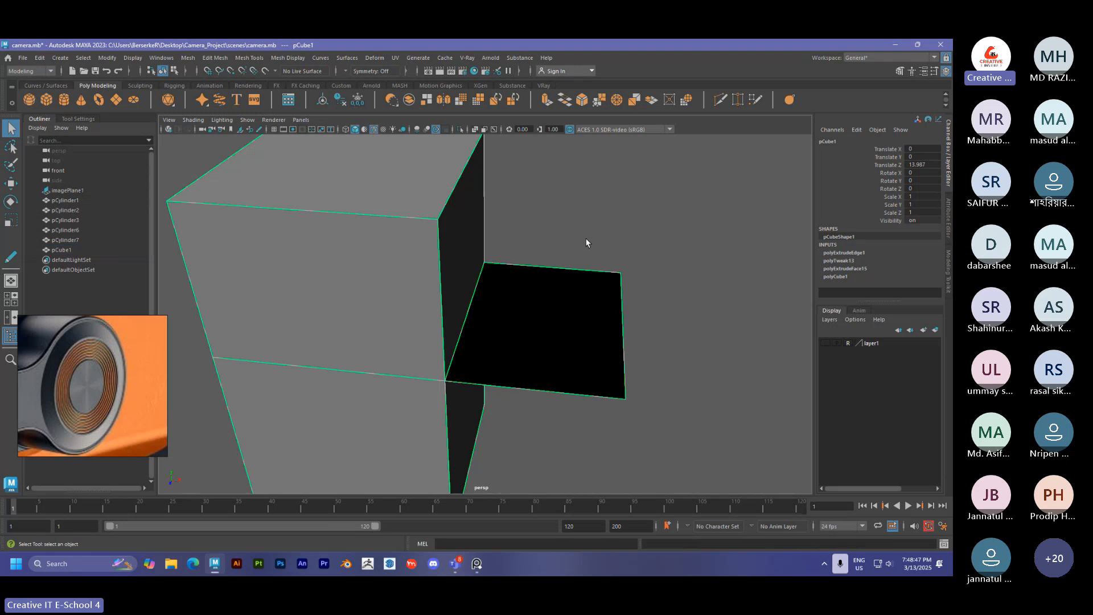
# Delete the flap face extending from the cube's side.
pyautogui.click(551, 321)
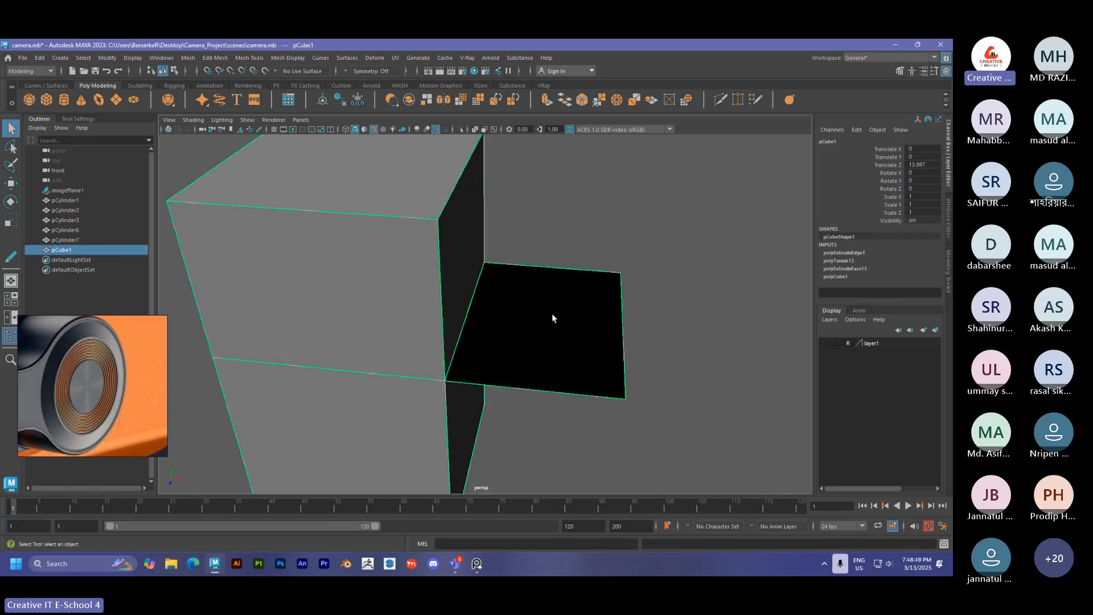
pyautogui.moveTo(558, 316); pyautogui.dragTo(558, 295, button='right')
pyautogui.click(555, 319)
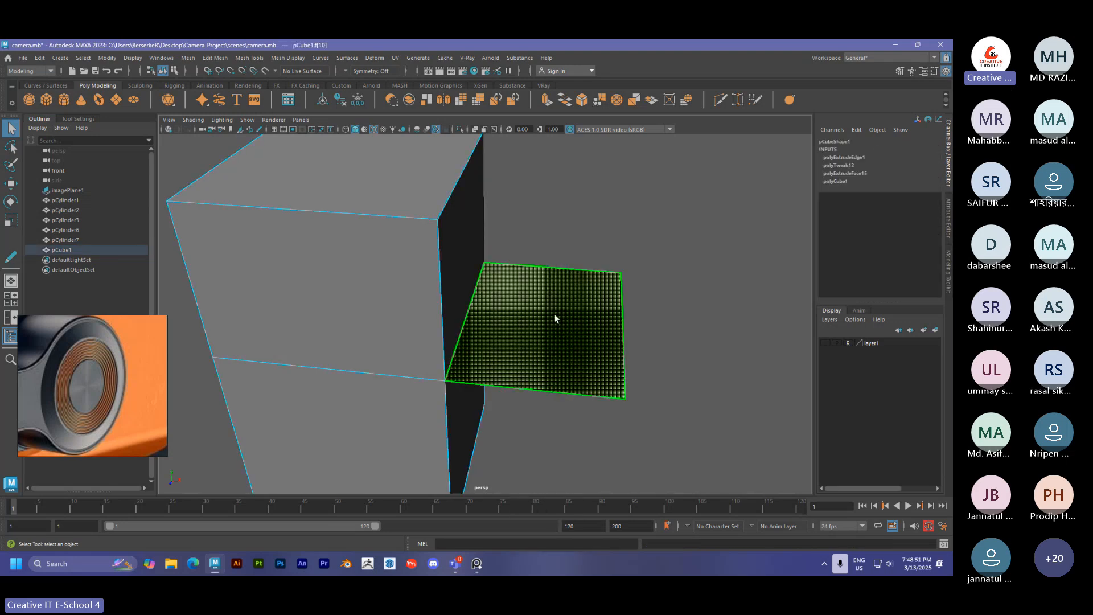
pyautogui.press('Delete')
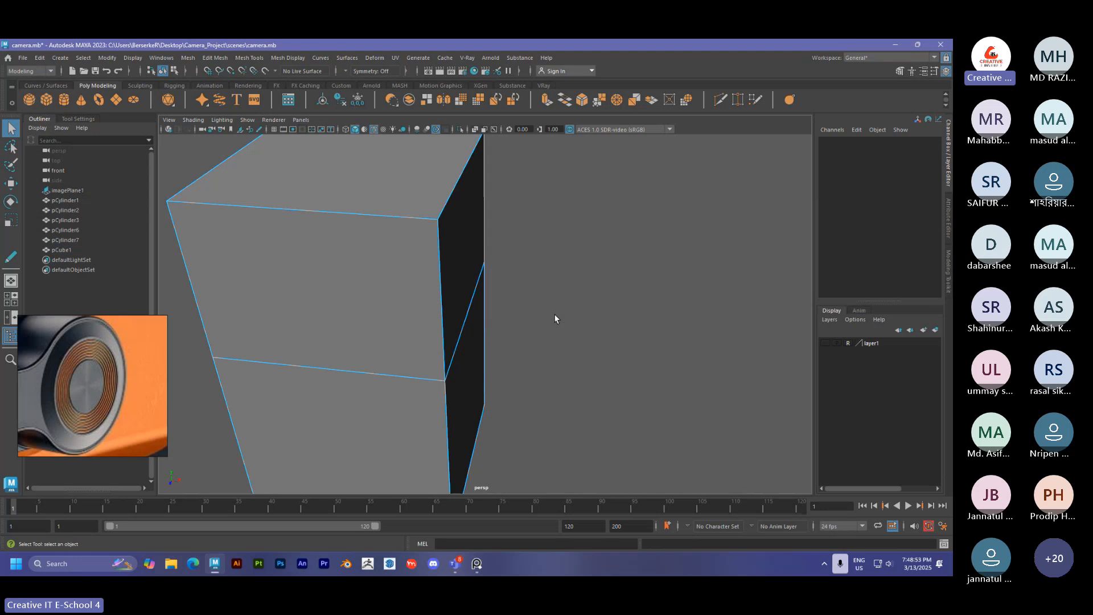
# Check the cube without the flap in smooth preview, then restore unsmoothed display.
pyautogui.moveTo(397, 258); pyautogui.dragTo(449, 225, button='right')
pyautogui.click(567, 213)
pyautogui.click(425, 251)
pyautogui.press('3')
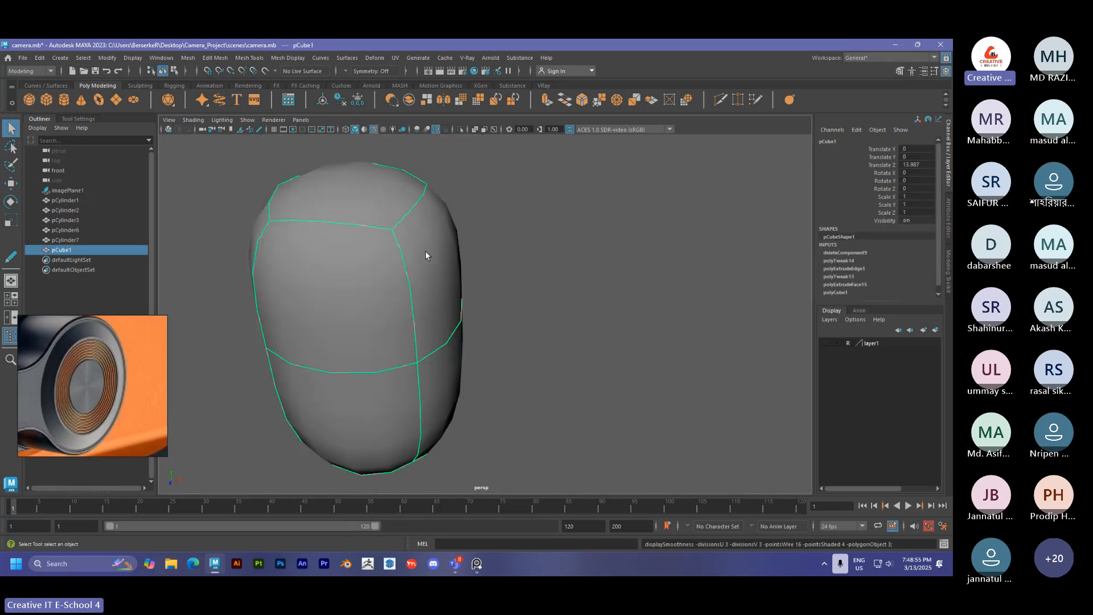
pyautogui.press('1')
# Extrude the cube's top face twice, leaving the first extrusion at zero thickness and setting the second to a thickness of 0.3.
pyautogui.scroll(-4, 480, 295)
pyautogui.keyDown('alt'); pyautogui.moveTo(480, 294); pyautogui.dragTo(490, 345, button='middle'); pyautogui.keyUp('alt')
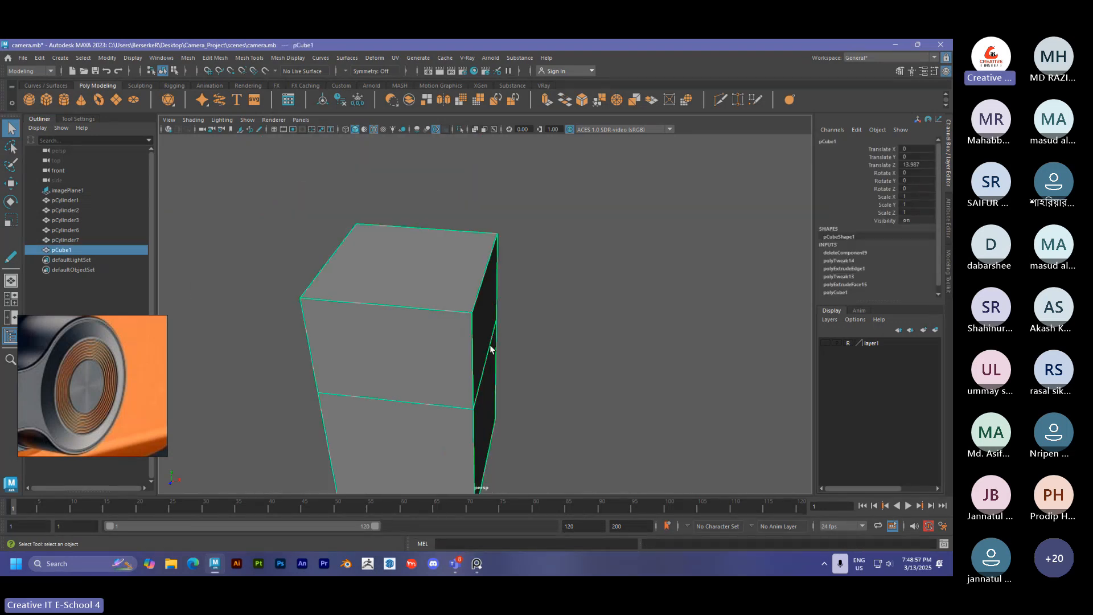
pyautogui.keyDown('alt'); pyautogui.moveTo(490, 348); pyautogui.dragTo(467, 338); pyautogui.keyUp('alt')
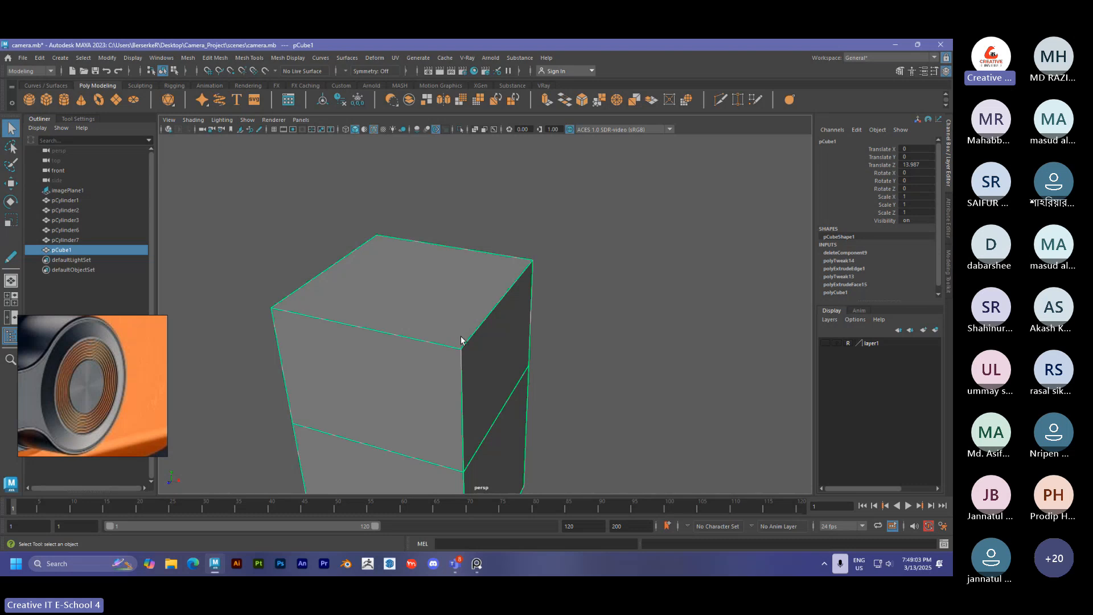
pyautogui.moveTo(415, 294); pyautogui.dragTo(419, 318, button='right')
pyautogui.click(415, 298)
pyautogui.click(400, 280)
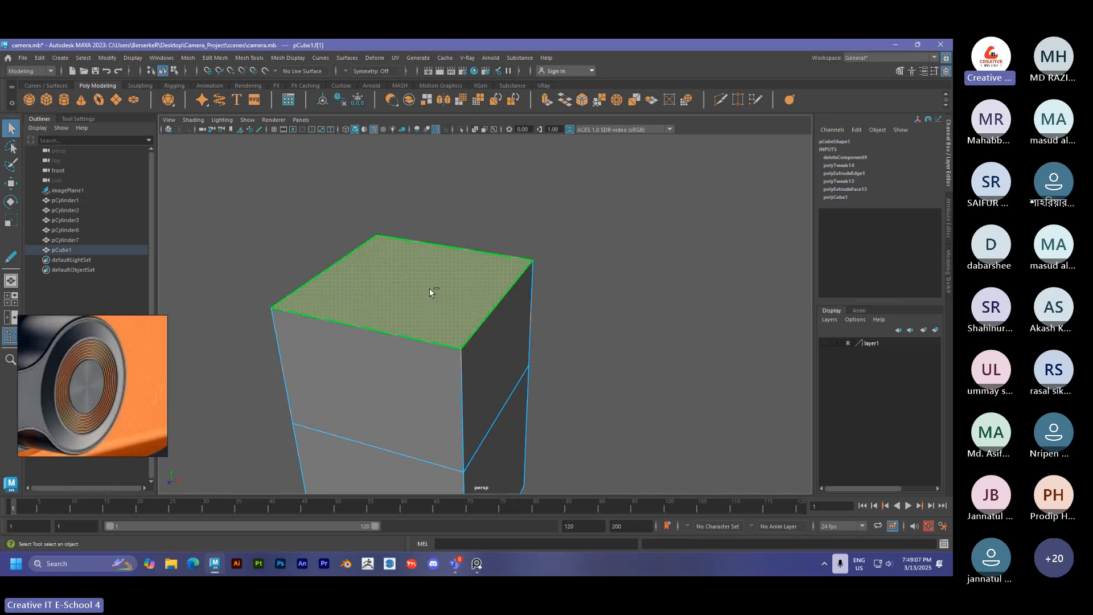
pyautogui.hotkey('ctrl', 'e')
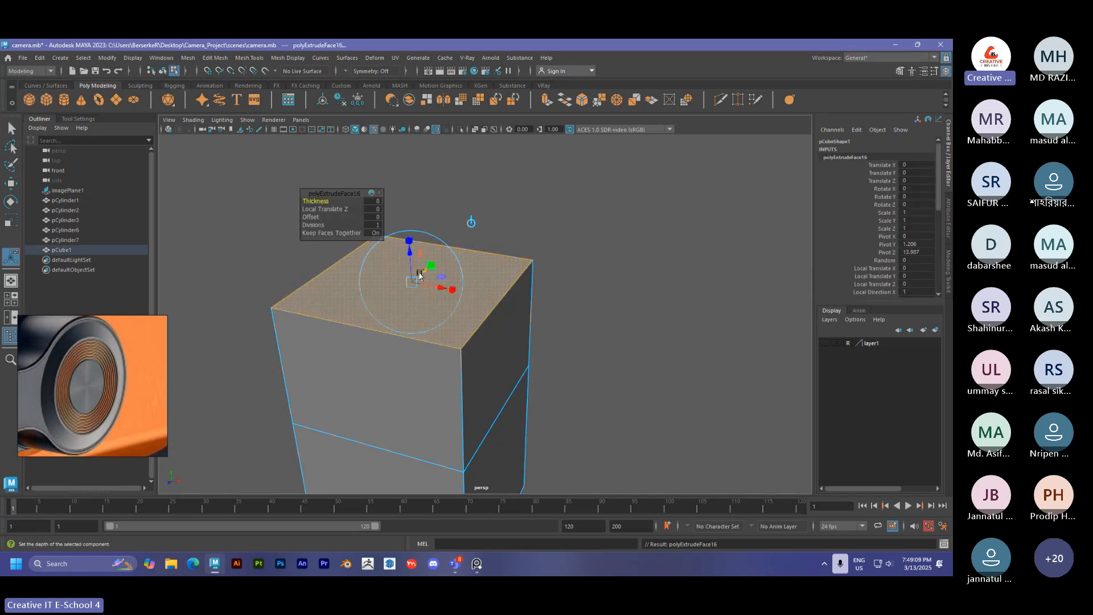
pyautogui.hotkey('ctrl', 'e')
pyautogui.moveTo(317, 201); pyautogui.dragTo(307, 202)
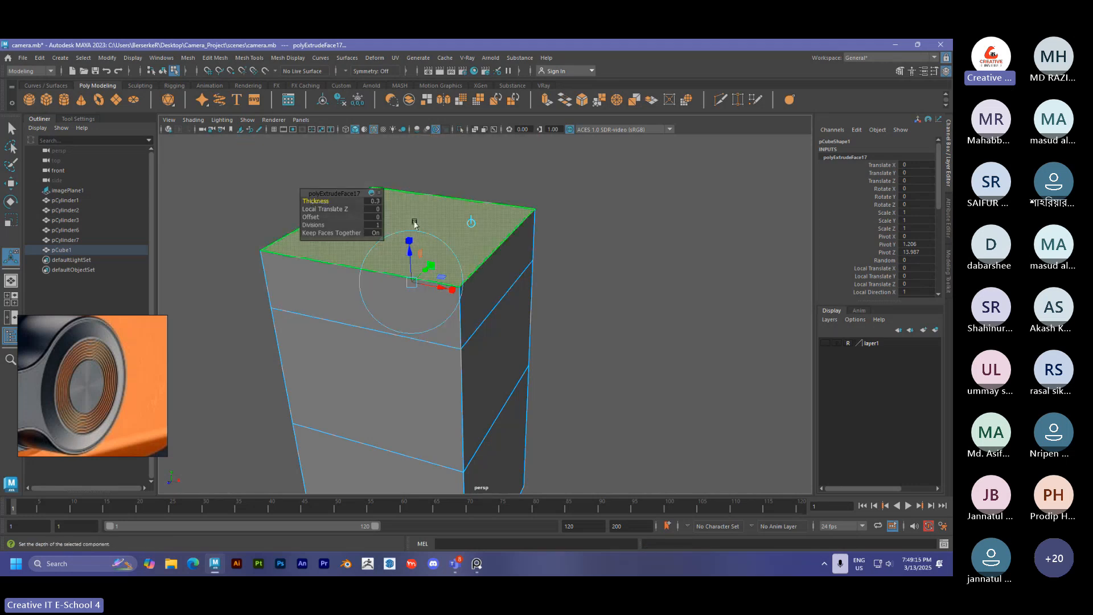
# Return the cube to object selection and preview it smoothed to inspect the extruded top.
pyautogui.moveTo(417, 222); pyautogui.dragTo(477, 192, button='right')
pyautogui.keyDown('alt'); pyautogui.moveTo(433, 254); pyautogui.dragTo(429, 291); pyautogui.keyUp('alt')
pyautogui.scroll(-3, 437, 243)
pyautogui.scroll(1, 434, 269)
pyautogui.click(427, 297)
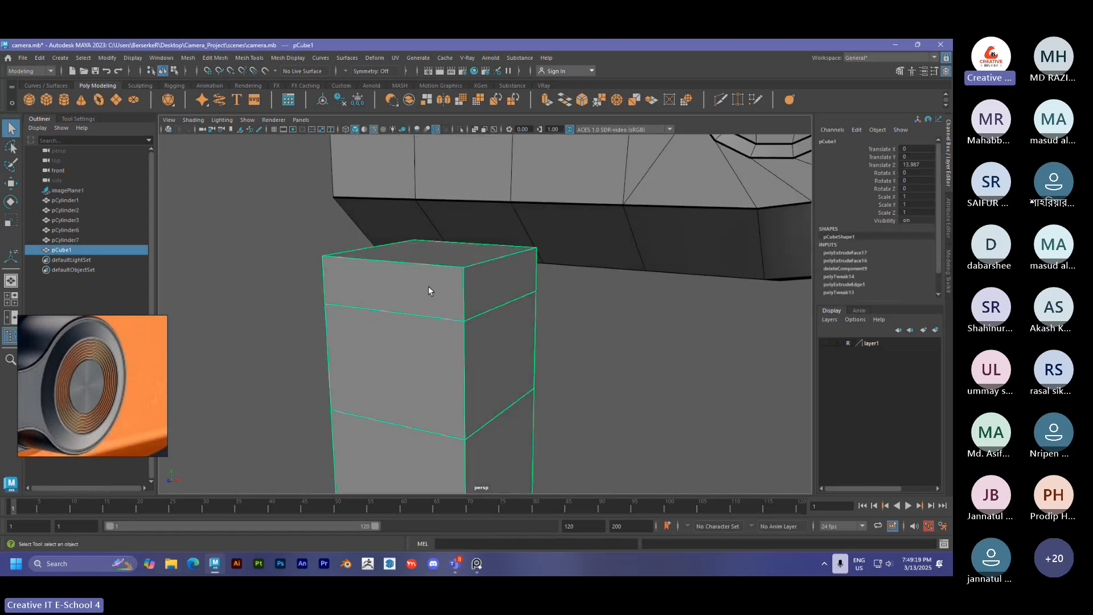
pyautogui.keyDown('alt'); pyautogui.moveTo(470, 326); pyautogui.dragTo(411, 320); pyautogui.keyUp('alt')
pyautogui.press('3')
# Select the ring of zero-thickness faces below the cube's top section and check it all around.
pyautogui.press('F11')
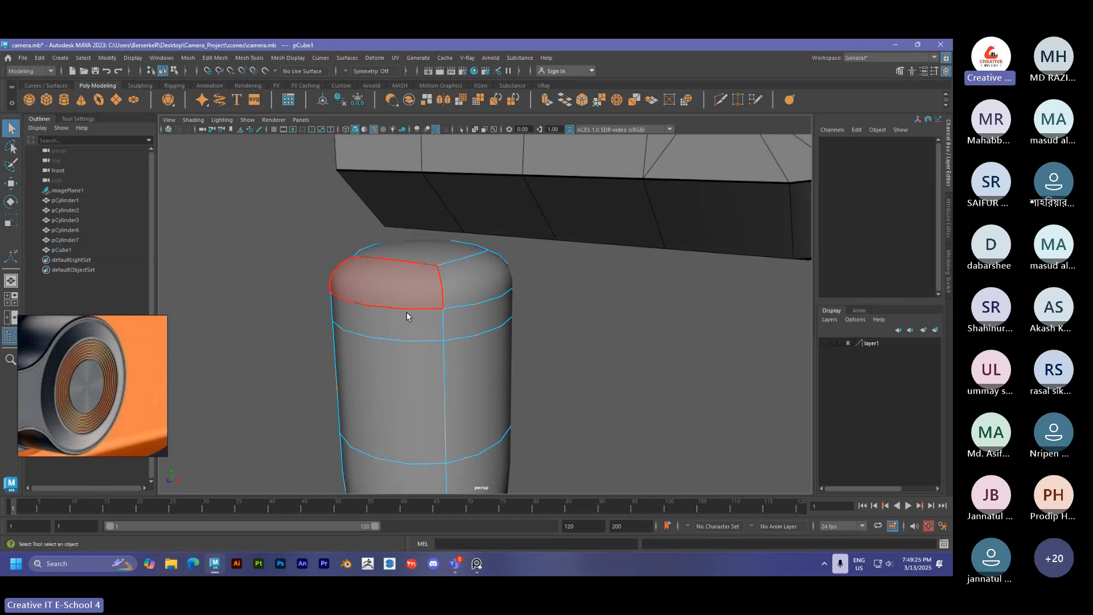
pyautogui.click(403, 328)
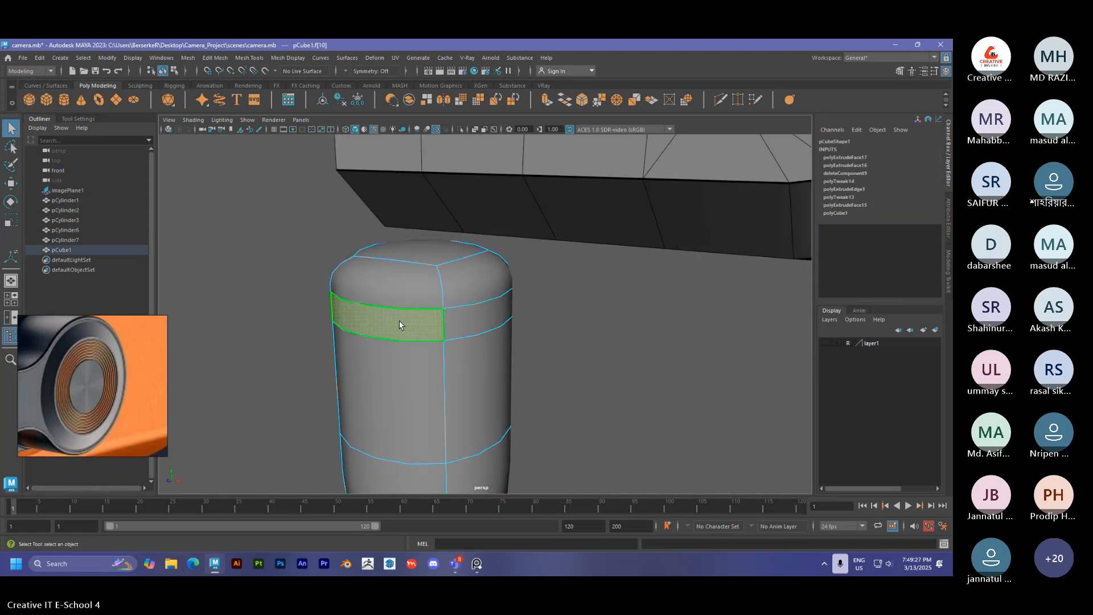
pyautogui.keyDown('shift'); pyautogui.click(456, 320); pyautogui.keyUp('shift')
pyautogui.keyDown('alt'); pyautogui.moveTo(459, 320); pyautogui.dragTo(347, 327); pyautogui.keyUp('alt')
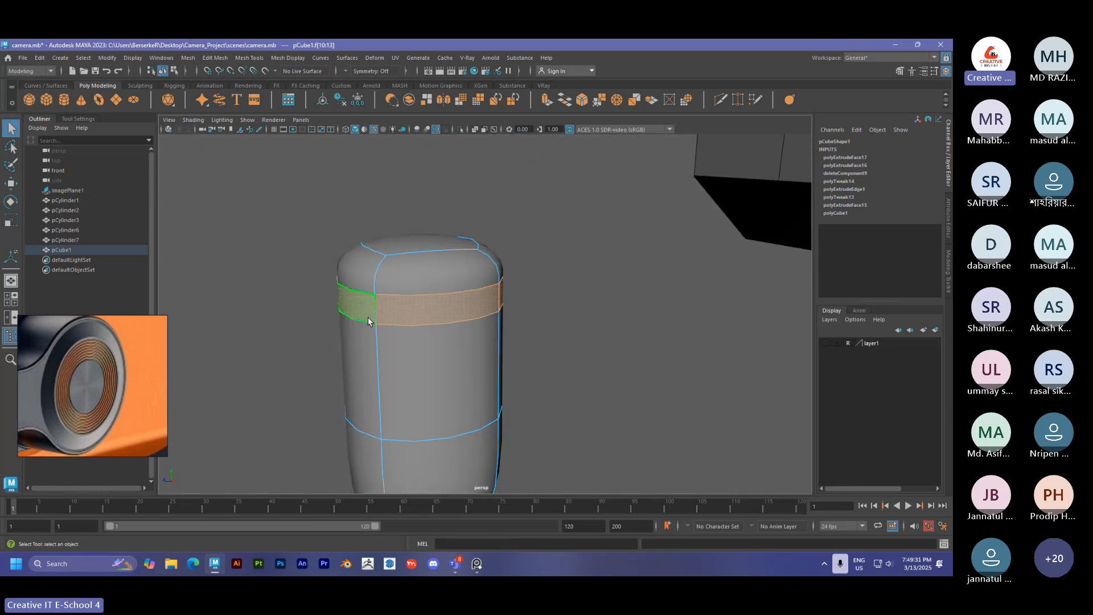
# Compare the selected face ring on the cube between unsmoothed and smoothed display.
pyautogui.press('1')
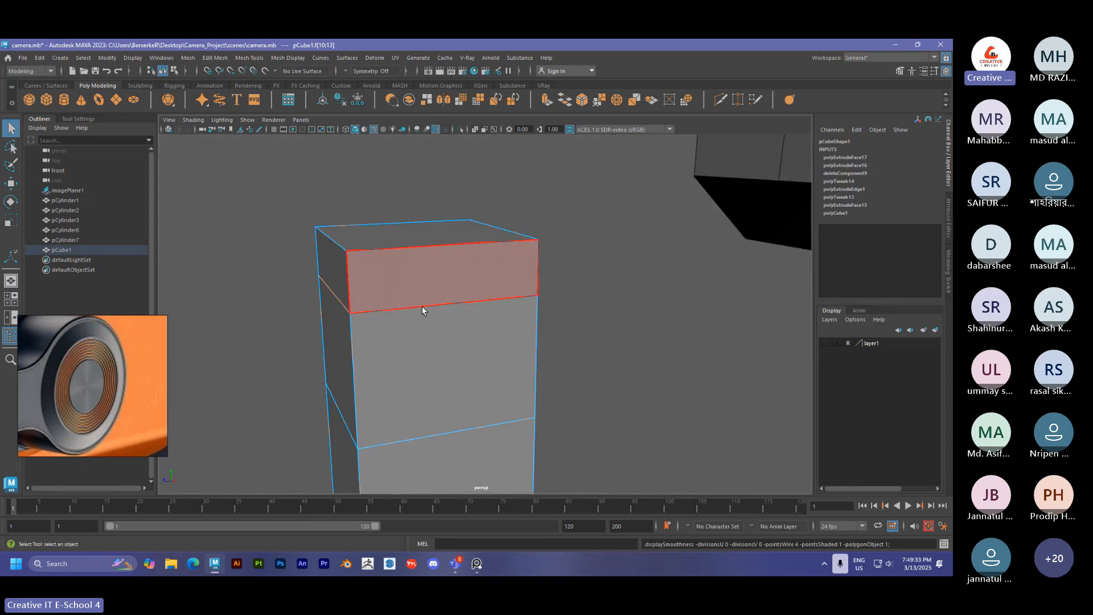
pyautogui.keyDown('alt'); pyautogui.moveTo(261, 264); pyautogui.dragTo(323, 283); pyautogui.keyUp('alt')
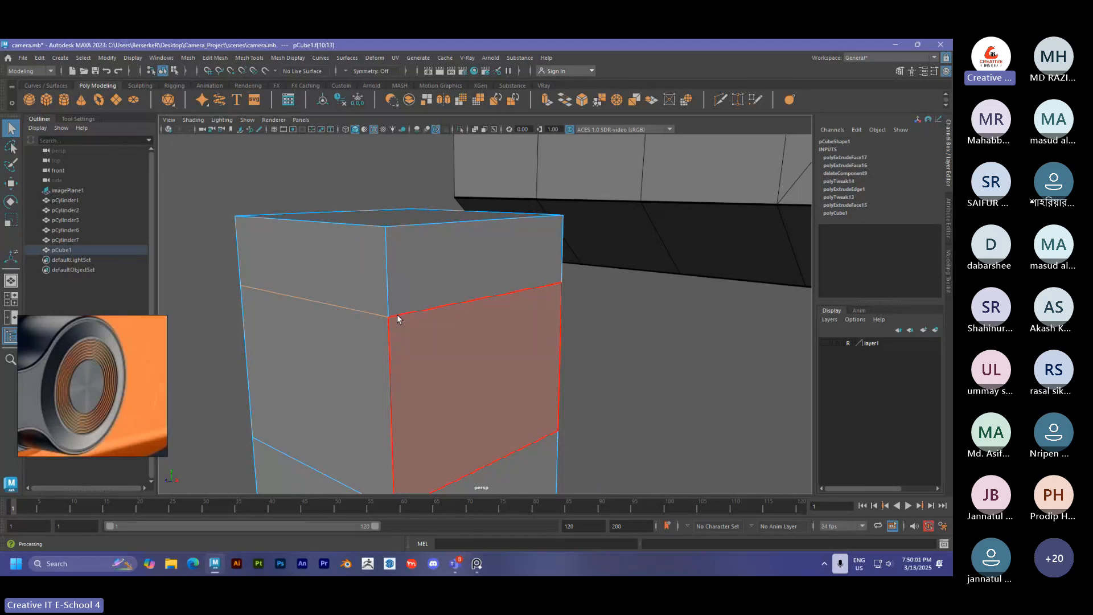
pyautogui.scroll(-4, 397, 314)
pyautogui.scroll(2, 424, 321)
pyautogui.press('3')
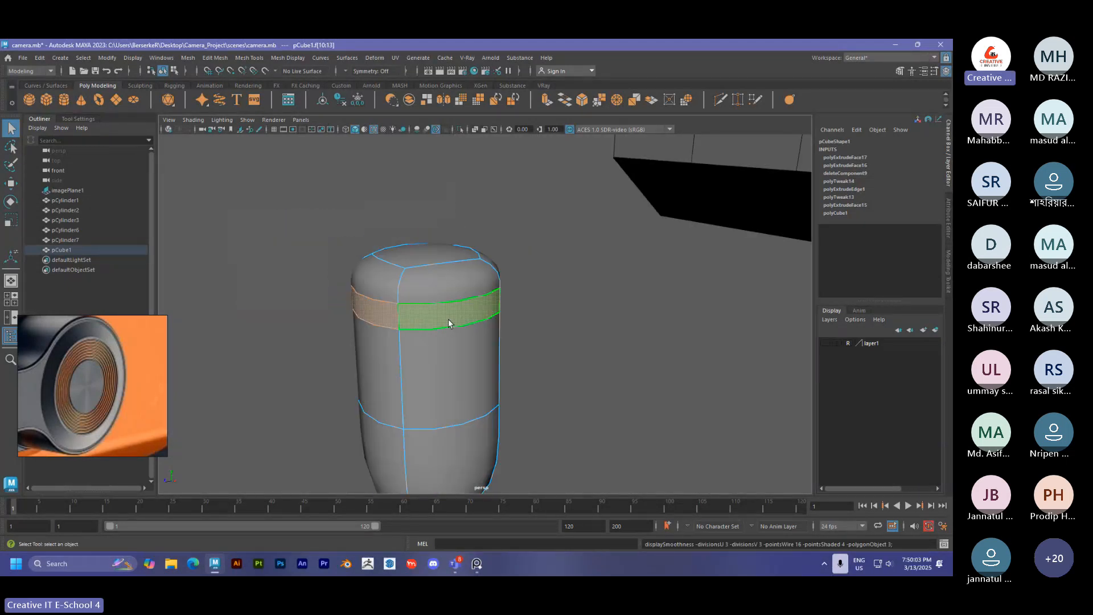
pyautogui.scroll(2, 449, 319)
pyautogui.press('1')
# Delete the demonstration cube pCube1 from the scene.
pyautogui.moveTo(422, 280); pyautogui.dragTo(503, 234, button='right')
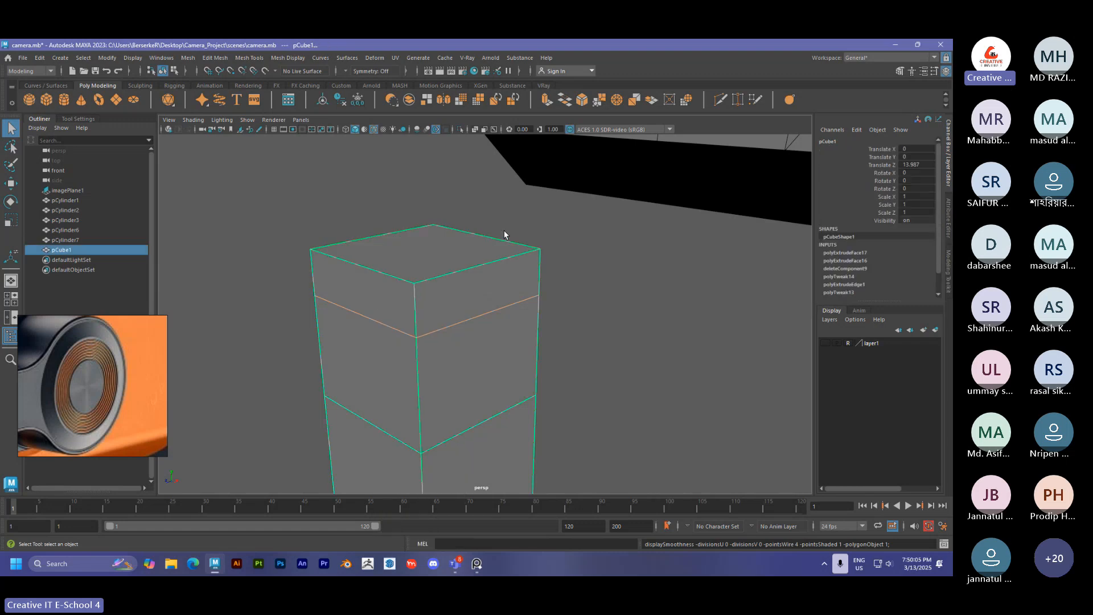
pyautogui.click(561, 271)
pyautogui.scroll(-4, 553, 279)
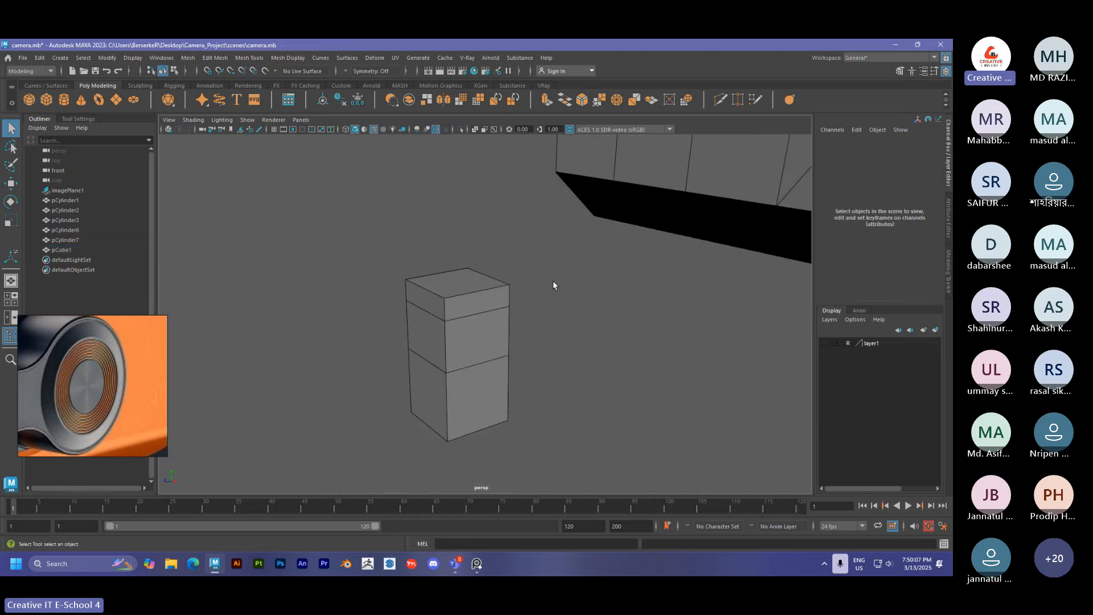
pyautogui.keyDown('alt'); pyautogui.moveTo(551, 286); pyautogui.dragTo(486, 336); pyautogui.keyUp('alt')
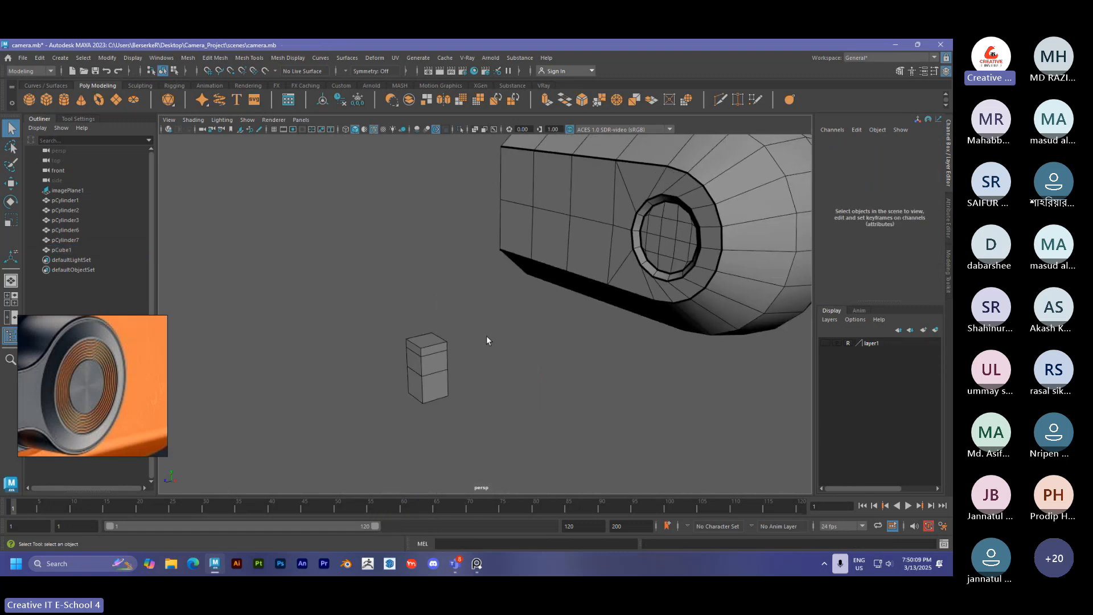
pyautogui.click(426, 369)
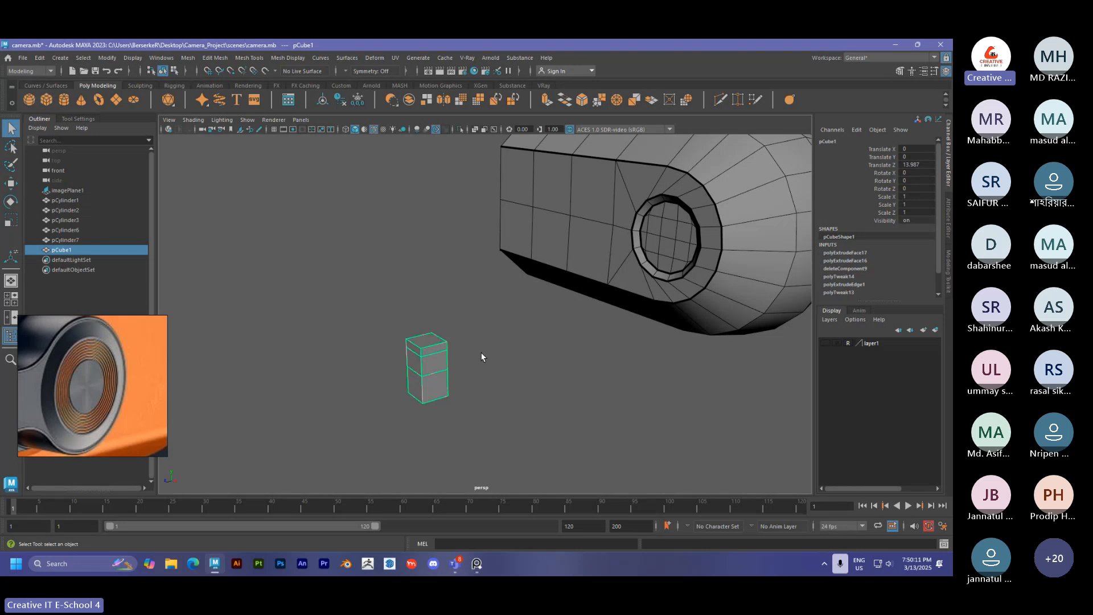
pyautogui.press('Delete')
pyautogui.keyDown('alt'); pyautogui.moveTo(481, 357); pyautogui.dragTo(469, 309); pyautogui.keyUp('alt')
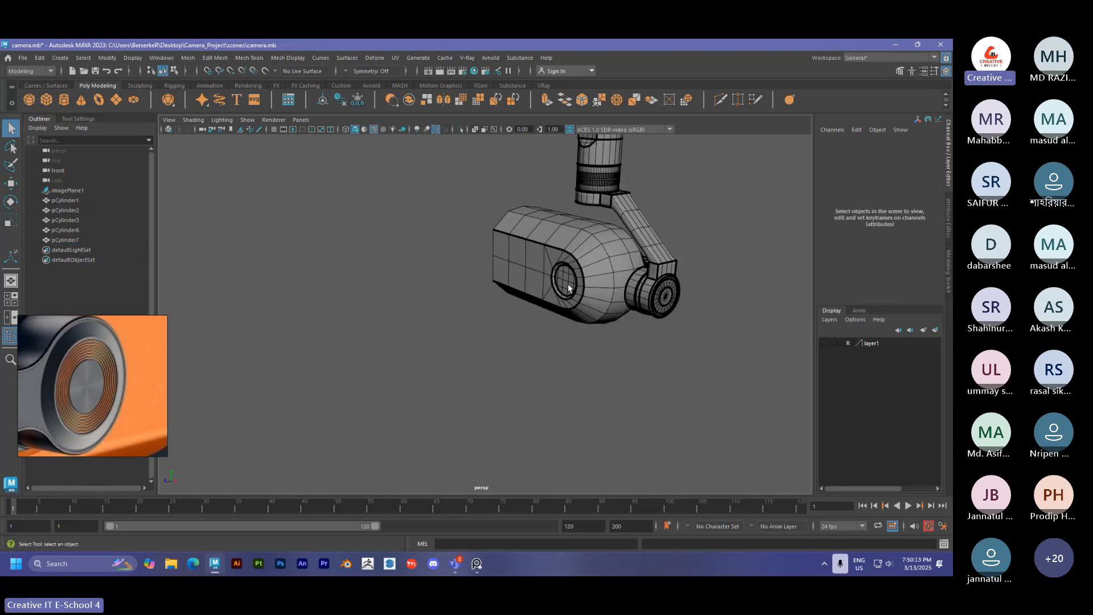
# Select the upper neck cylinders pCylinder2 and pCylinder3 and set them to unsmoothed display.
pyautogui.keyDown('alt'); pyautogui.moveTo(568, 284); pyautogui.dragTo(607, 340); pyautogui.keyUp('alt')
pyautogui.click(547, 317)
pyautogui.scroll(3, 607, 341)
pyautogui.scroll(-5, 607, 341)
pyautogui.moveTo(497, 182); pyautogui.dragTo(575, 232)
pyautogui.press('1')
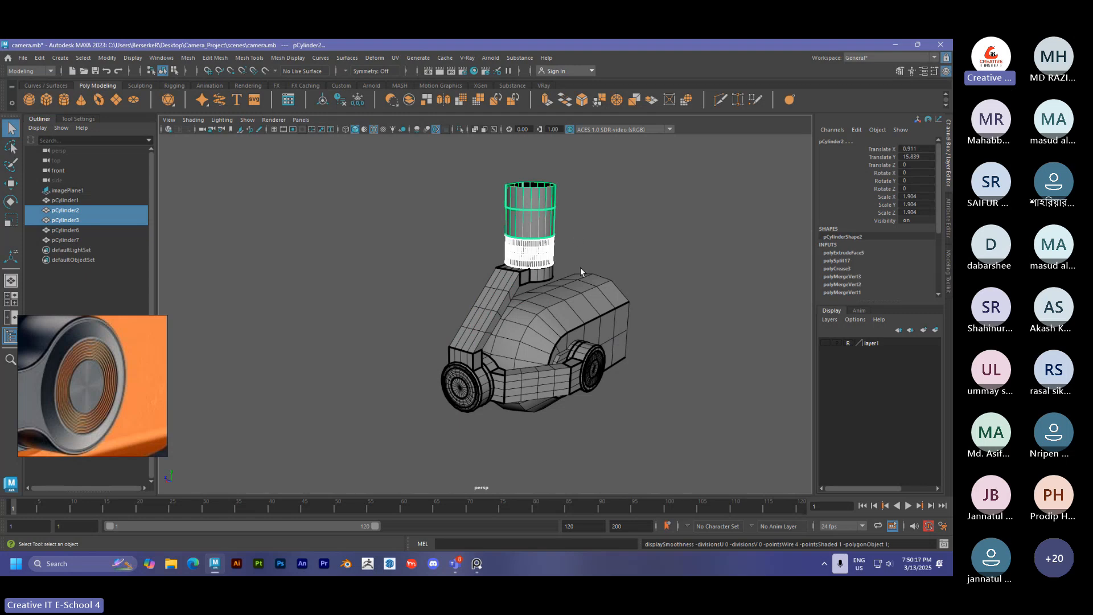
# Show the side arm pCylinder7 in smoothed display and isolate it from the other camera parts.
pyautogui.click(520, 391)
pyautogui.scroll(4, 490, 376)
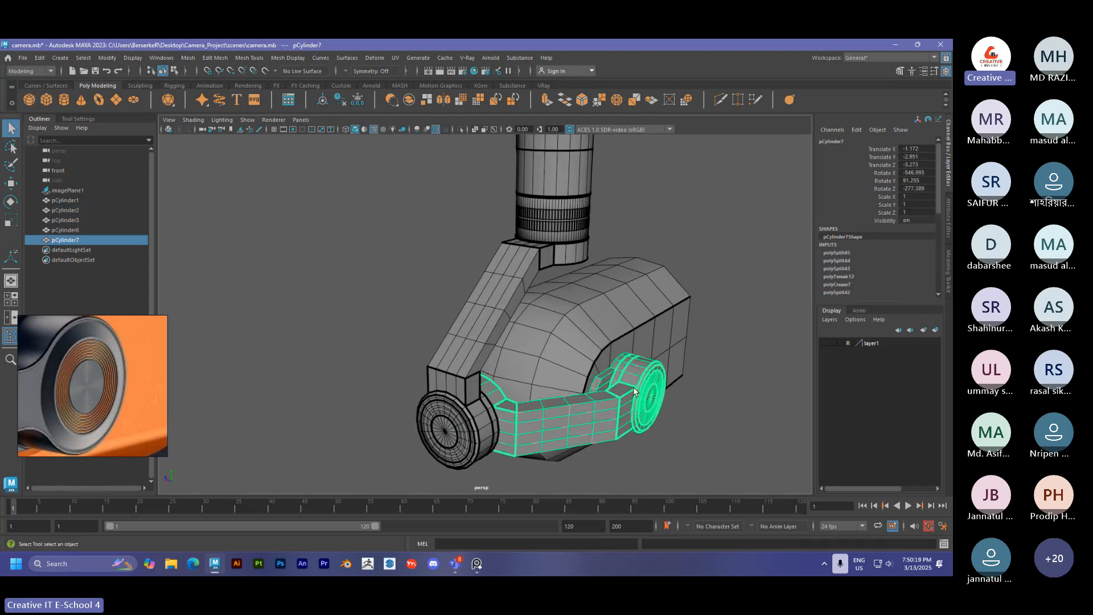
pyautogui.keyDown('alt'); pyautogui.moveTo(491, 376); pyautogui.dragTo(630, 398, button='right'); pyautogui.keyUp('alt')
pyautogui.keyDown('alt'); pyautogui.moveTo(629, 398); pyautogui.dragTo(528, 303, button='middle'); pyautogui.keyUp('alt')
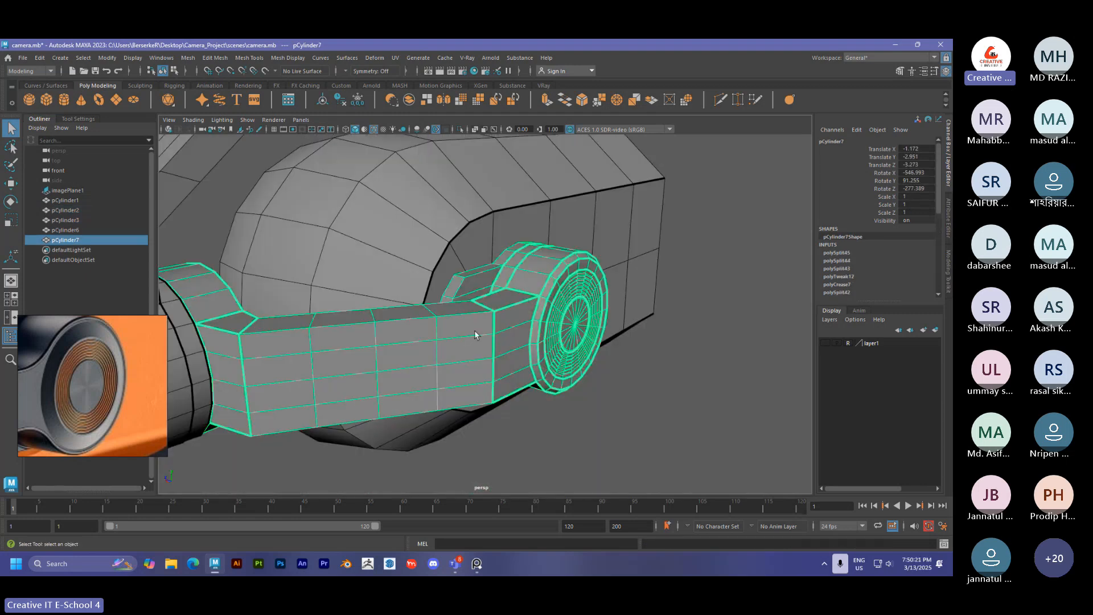
pyautogui.scroll(6, 478, 336)
pyautogui.press('3')
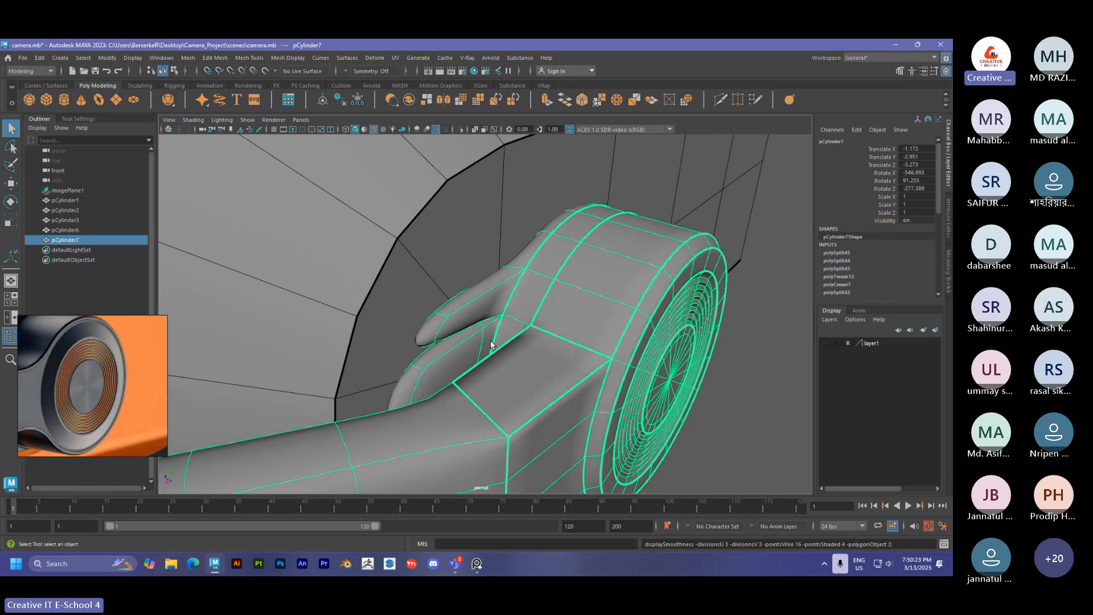
pyautogui.scroll(-4, 491, 344)
pyautogui.hotkey('ctrl', '1')
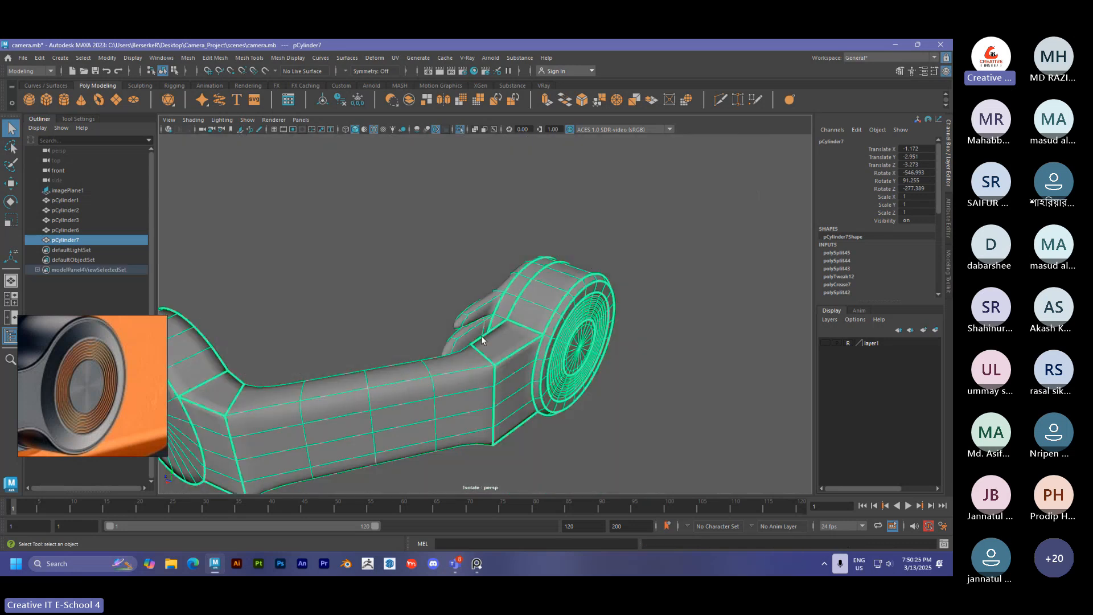
# Compare the inner side of the arm's round joint between unsmoothed and smoothed display.
pyautogui.keyDown('alt'); pyautogui.moveTo(456, 374); pyautogui.dragTo(528, 381); pyautogui.keyUp('alt')
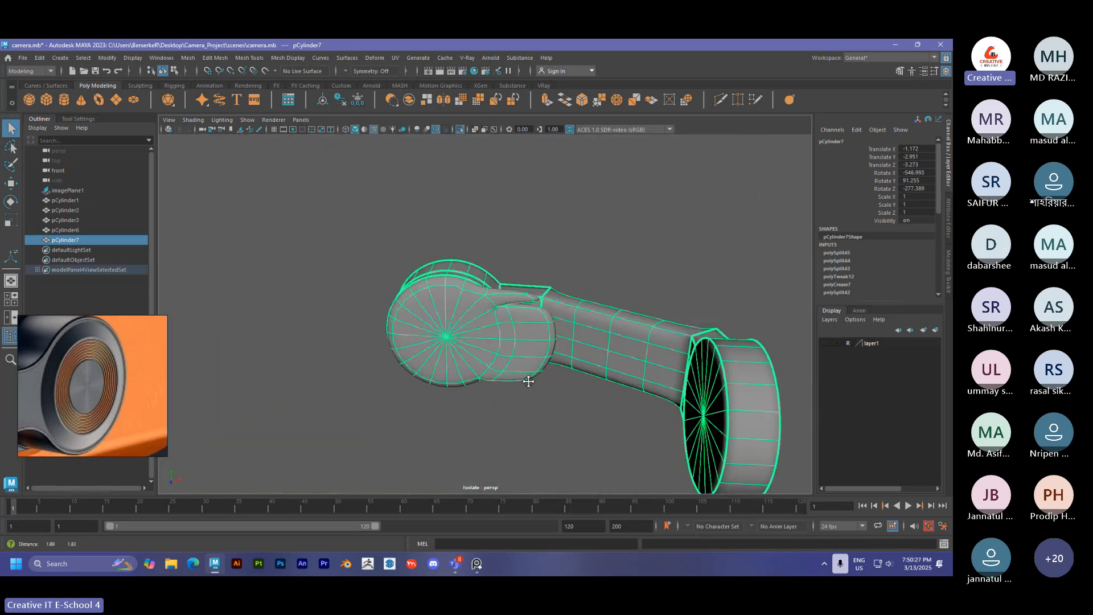
pyautogui.keyDown('alt'); pyautogui.moveTo(528, 381); pyautogui.dragTo(512, 395, button='middle'); pyautogui.keyUp('alt')
pyautogui.keyDown('alt'); pyautogui.moveTo(470, 383); pyautogui.dragTo(620, 374, button='right'); pyautogui.keyUp('alt')
pyautogui.keyDown('alt'); pyautogui.moveTo(620, 374); pyautogui.dragTo(541, 353, button='middle'); pyautogui.keyUp('alt')
pyautogui.press('1')
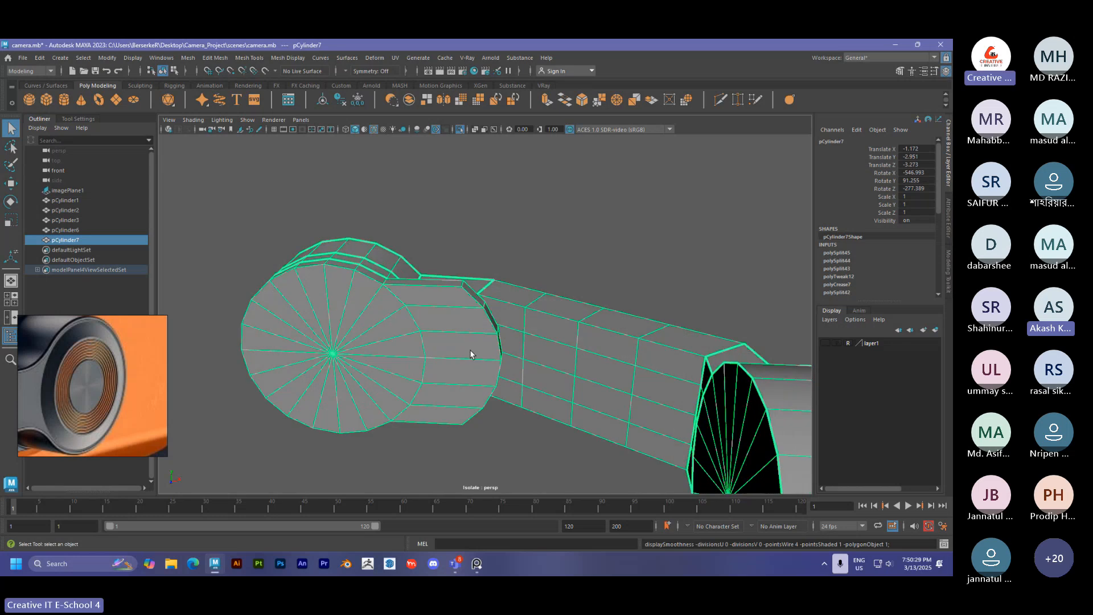
pyautogui.keyDown('alt'); pyautogui.moveTo(470, 349); pyautogui.dragTo(632, 366, button='right'); pyautogui.keyUp('alt')
pyautogui.press('3')
pyautogui.keyDown('alt'); pyautogui.moveTo(456, 324); pyautogui.dragTo(395, 317); pyautogui.keyUp('alt')
# Select the hidden faces inside the pinched gap on the arm's round joint and delete them.
pyautogui.press('F11')
pyautogui.click(354, 349)
pyautogui.click(393, 356)
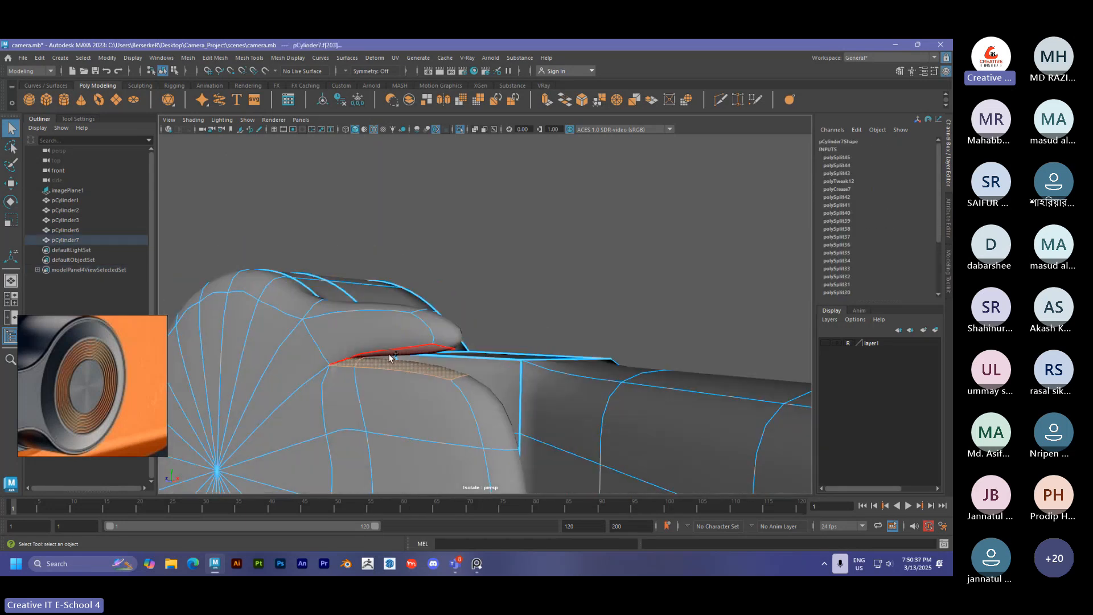
pyautogui.press('Delete')
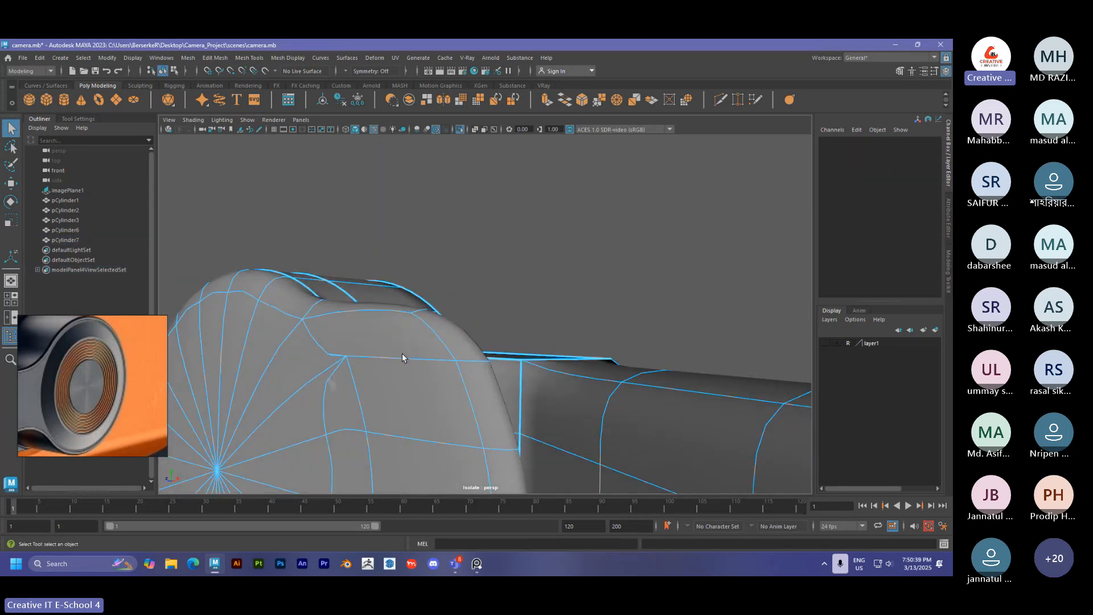
# Check the inner side of the round joint around the deleted faces in unsmoothed and smoothed display.
pyautogui.keyDown('alt'); pyautogui.moveTo(374, 388); pyautogui.dragTo(332, 382); pyautogui.keyUp('alt')
pyautogui.press('1')
pyautogui.press('3')
pyautogui.scroll(-2, 366, 369)
pyautogui.scroll(6, 352, 361)
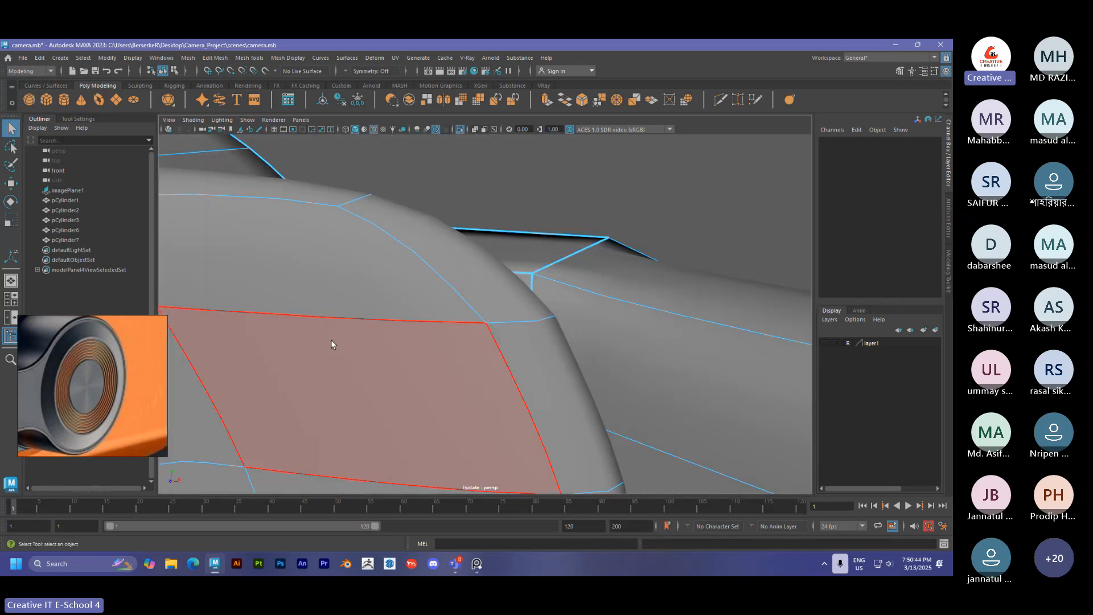
pyautogui.scroll(-8, 331, 344)
pyautogui.keyDown('alt'); pyautogui.moveTo(331, 344); pyautogui.dragTo(465, 282, button='middle'); pyautogui.keyUp('alt')
pyautogui.scroll(4, 471, 282)
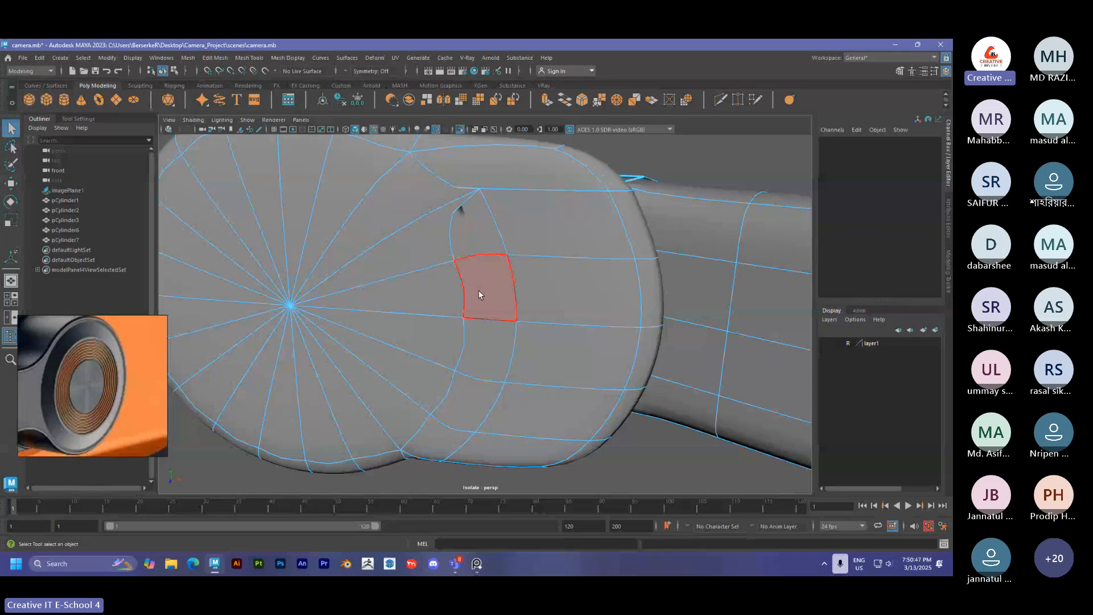
pyautogui.press('1')
pyautogui.keyDown('alt'); pyautogui.moveTo(472, 237); pyautogui.dragTo(481, 273, button='middle'); pyautogui.keyUp('alt')
pyautogui.scroll(-5, 481, 275)
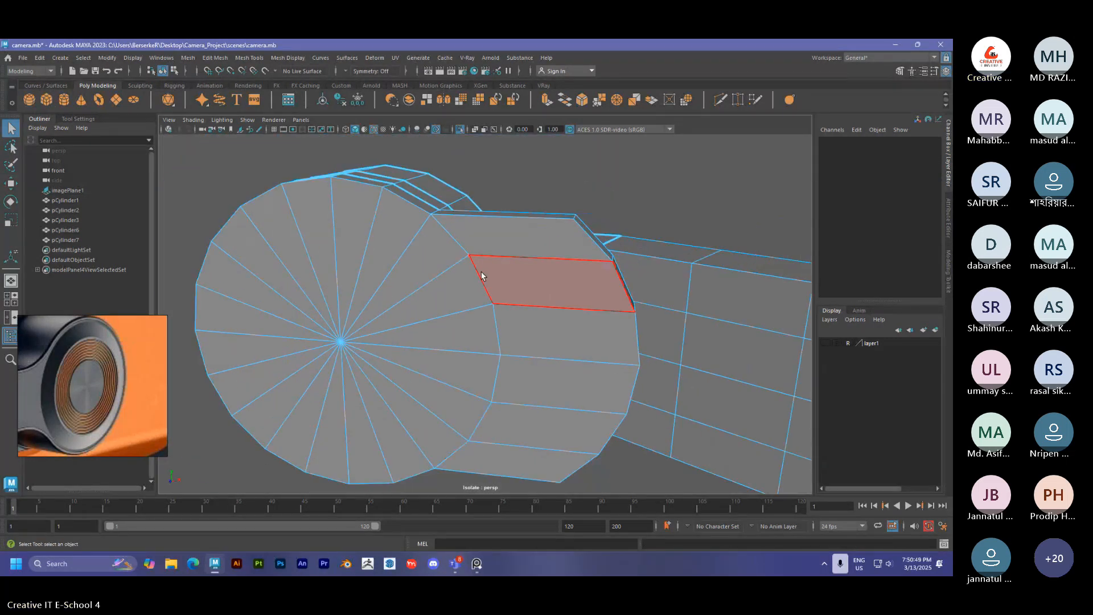
pyautogui.keyDown('alt'); pyautogui.moveTo(480, 275); pyautogui.dragTo(512, 281); pyautogui.keyUp('alt')
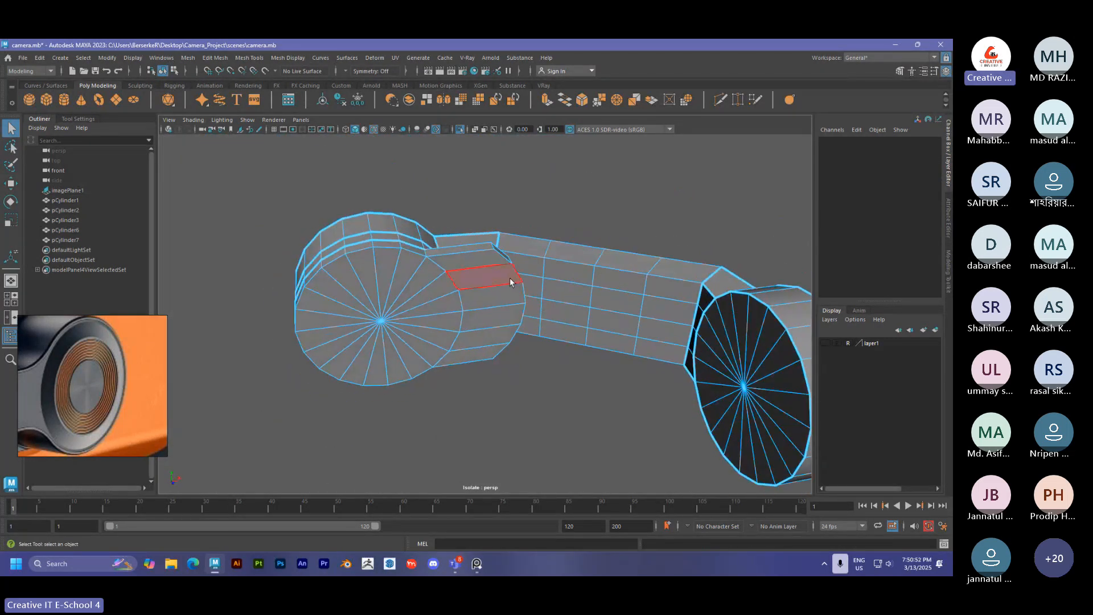
# Merge all vertices of pCylinder7 with a distance threshold of 0.01.
pyautogui.rightClick(477, 259)
pyautogui.moveTo(477, 259); pyautogui.dragTo(568, 250, button='right')
pyautogui.click(567, 249)
pyautogui.click(599, 101)
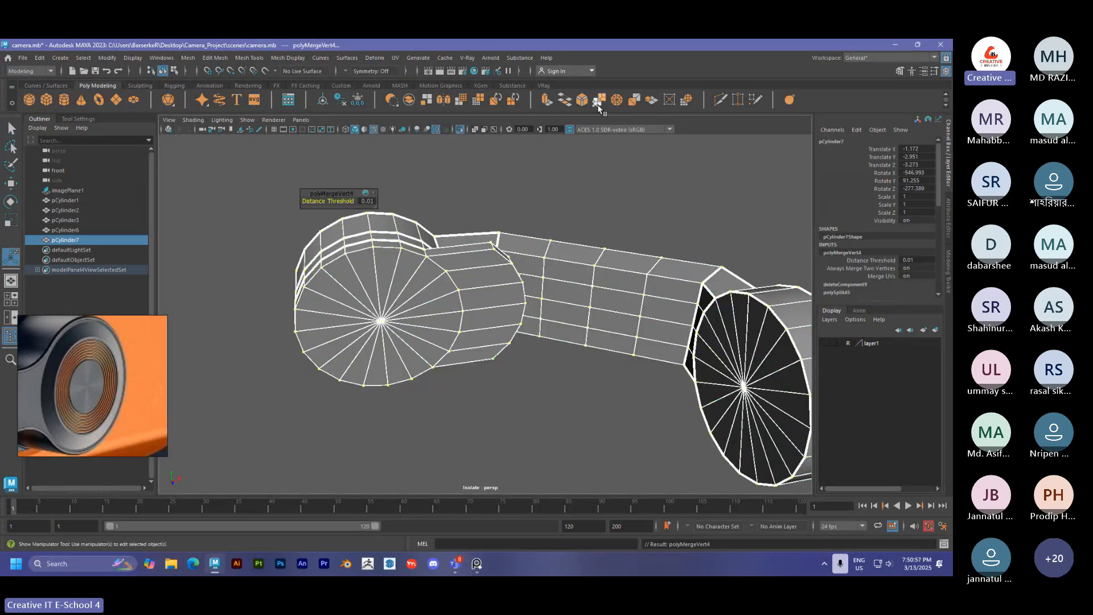
# Freeze the transformations of pCylinder7, delete its history, and return to object mode.
pyautogui.click(357, 103)
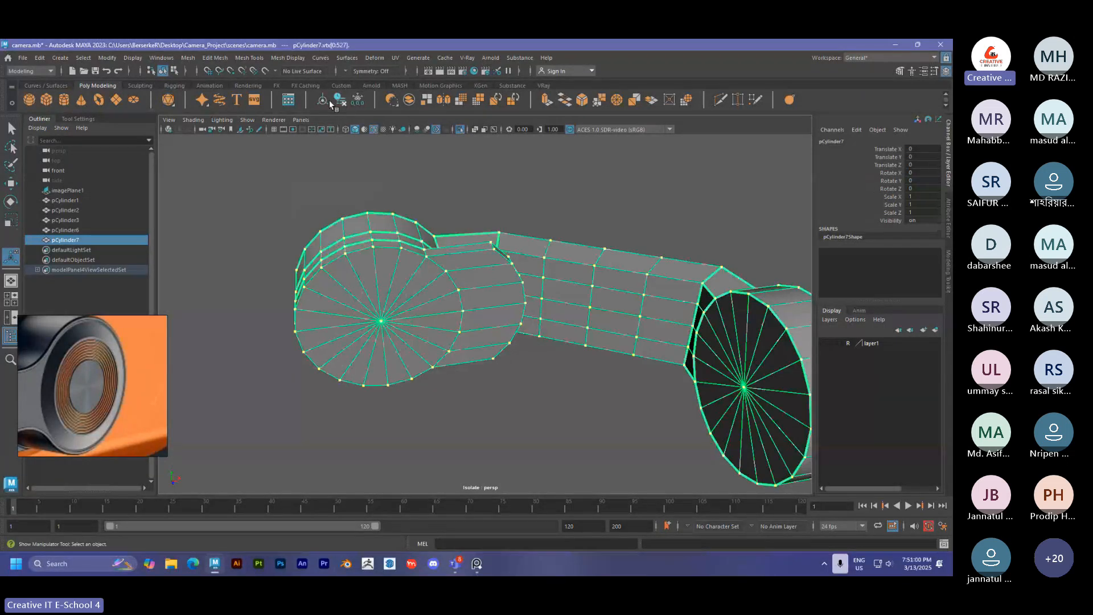
pyautogui.moveTo(502, 243); pyautogui.dragTo(549, 228, button='right')
pyautogui.press('q')
pyautogui.click(574, 213)
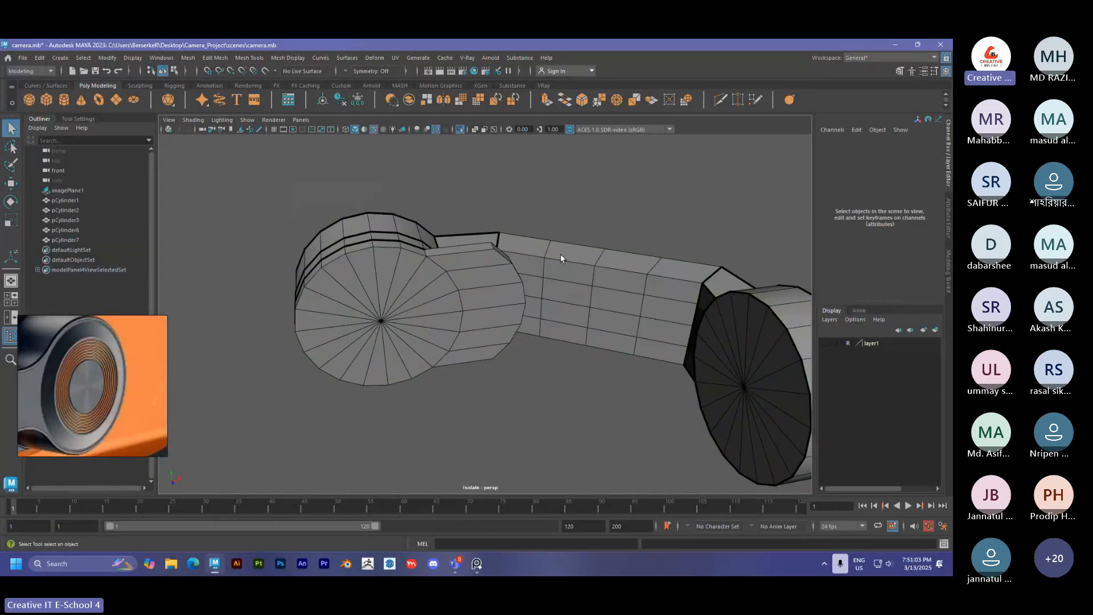
# Compare the merged arm pCylinder7 between smoothed and unsmoothed display around its round joint.
pyautogui.click(560, 253)
pyautogui.press('3')
pyautogui.keyDown('alt'); pyautogui.moveTo(560, 254); pyautogui.dragTo(622, 314); pyautogui.keyUp('alt')
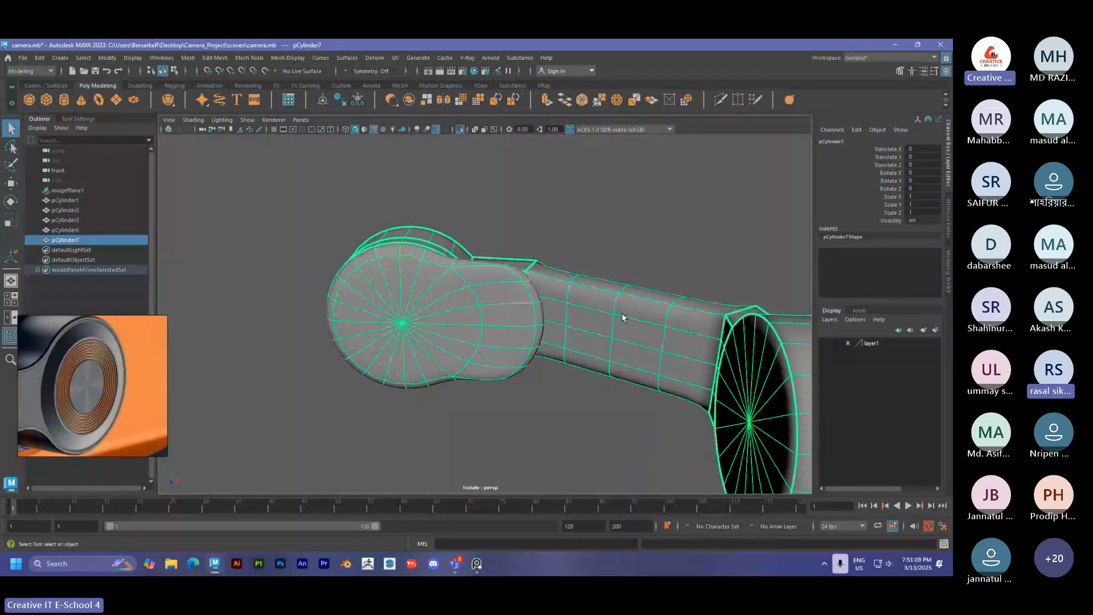
pyautogui.keyDown('alt'); pyautogui.moveTo(621, 312); pyautogui.dragTo(532, 305, button='right'); pyautogui.keyUp('alt')
pyautogui.press('1')
pyautogui.keyDown('alt'); pyautogui.moveTo(494, 292); pyautogui.dragTo(491, 303); pyautogui.keyUp('alt')
pyautogui.keyDown('alt'); pyautogui.moveTo(491, 303); pyautogui.dragTo(582, 312, button='right'); pyautogui.keyUp('alt')
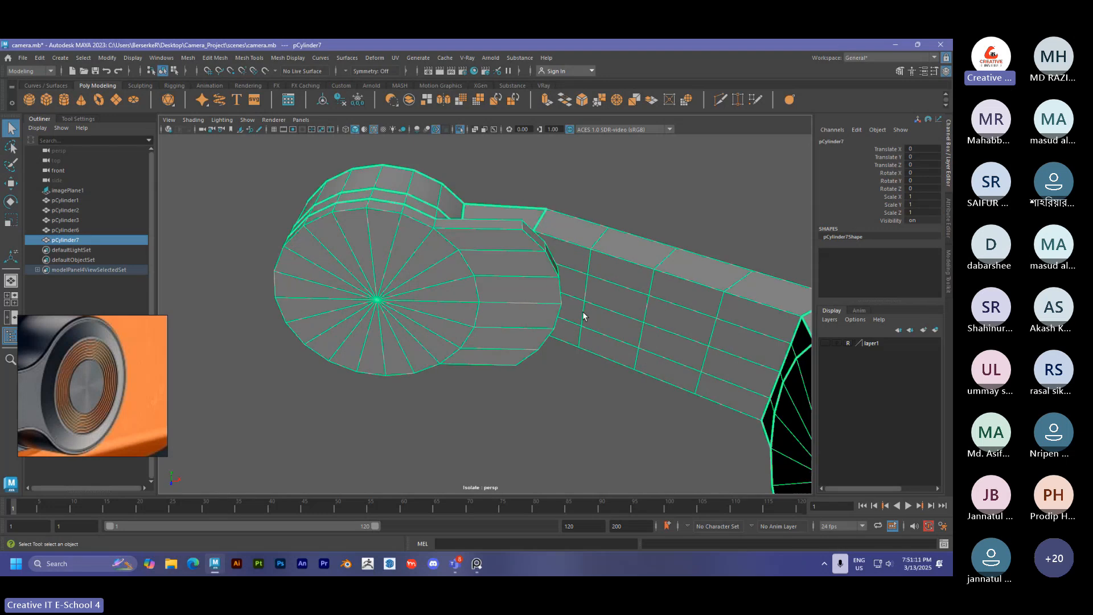
pyautogui.keyDown('alt'); pyautogui.moveTo(583, 316); pyautogui.dragTo(535, 282); pyautogui.keyUp('alt')
# Select the border edge loops along the arm pCylinder7 and the rim of its inner joint, checking them from all sides.
pyautogui.rightClick(406, 238)
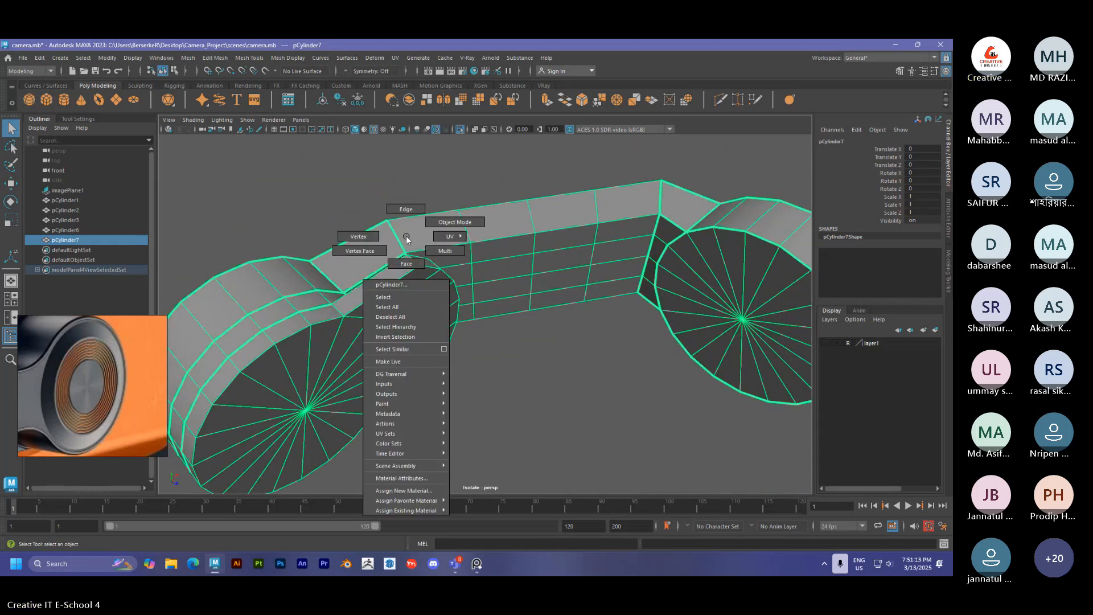
pyautogui.click(406, 209)
pyautogui.doubleClick(422, 215)
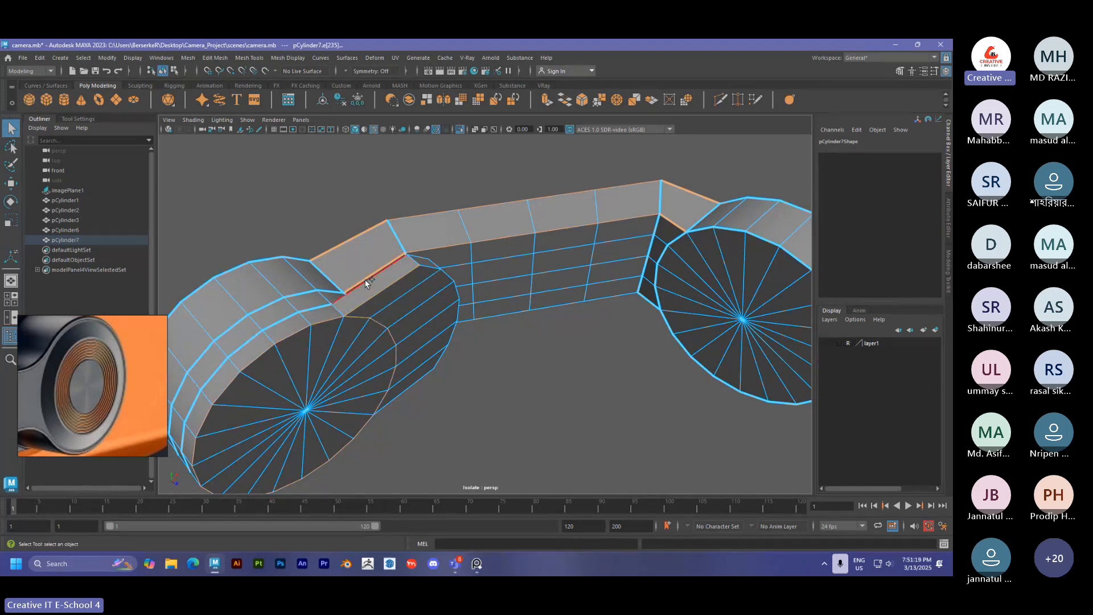
pyautogui.keyDown('alt'); pyautogui.moveTo(450, 294); pyautogui.dragTo(510, 251); pyautogui.keyUp('alt')
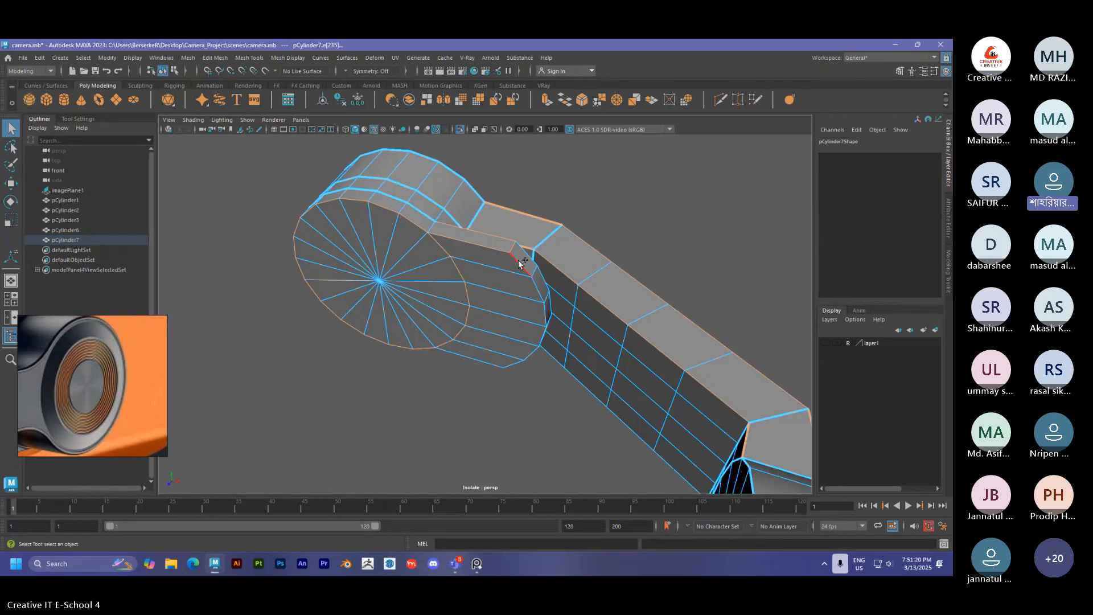
pyautogui.keyDown('alt'); pyautogui.moveTo(524, 307); pyautogui.dragTo(480, 199); pyautogui.keyUp('alt')
pyautogui.keyDown('alt'); pyautogui.moveTo(354, 291); pyautogui.dragTo(375, 299); pyautogui.keyUp('alt')
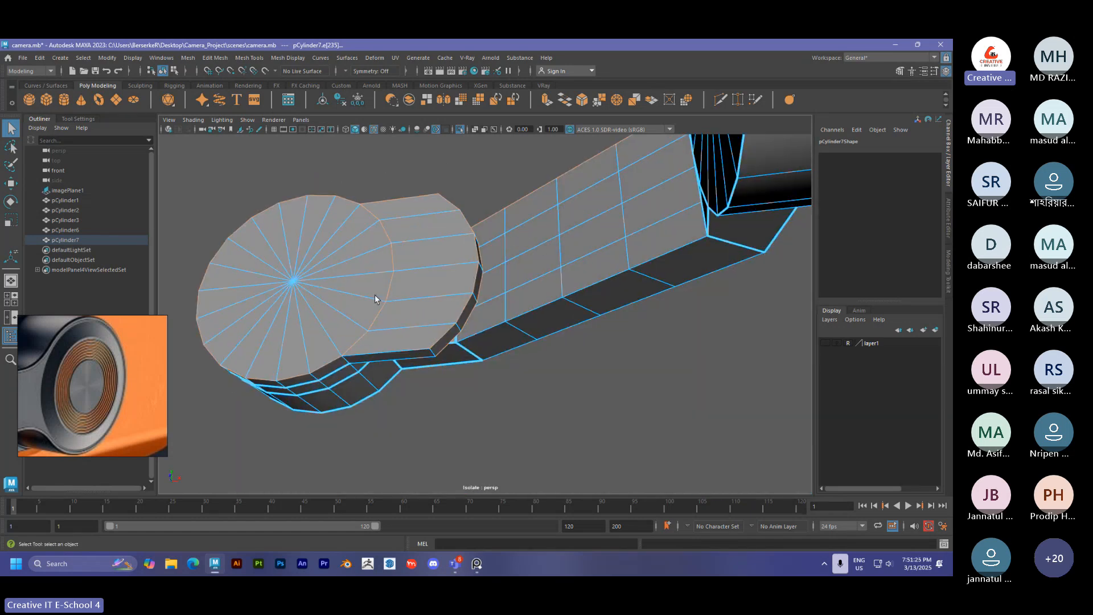
pyautogui.keyDown('alt'); pyautogui.moveTo(376, 300); pyautogui.dragTo(520, 303, button='right'); pyautogui.keyUp('alt')
pyautogui.keyDown('alt'); pyautogui.moveTo(520, 303); pyautogui.dragTo(541, 243); pyautogui.keyUp('alt')
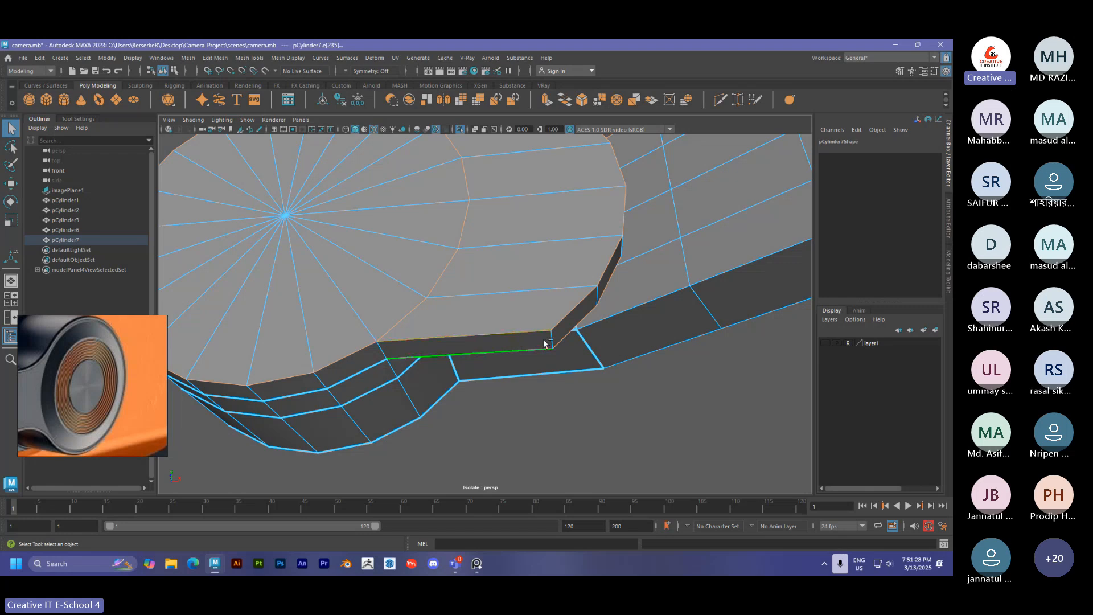
pyautogui.scroll(-3, 562, 308)
pyautogui.keyDown('alt'); pyautogui.moveTo(562, 309); pyautogui.dragTo(525, 322); pyautogui.keyUp('alt')
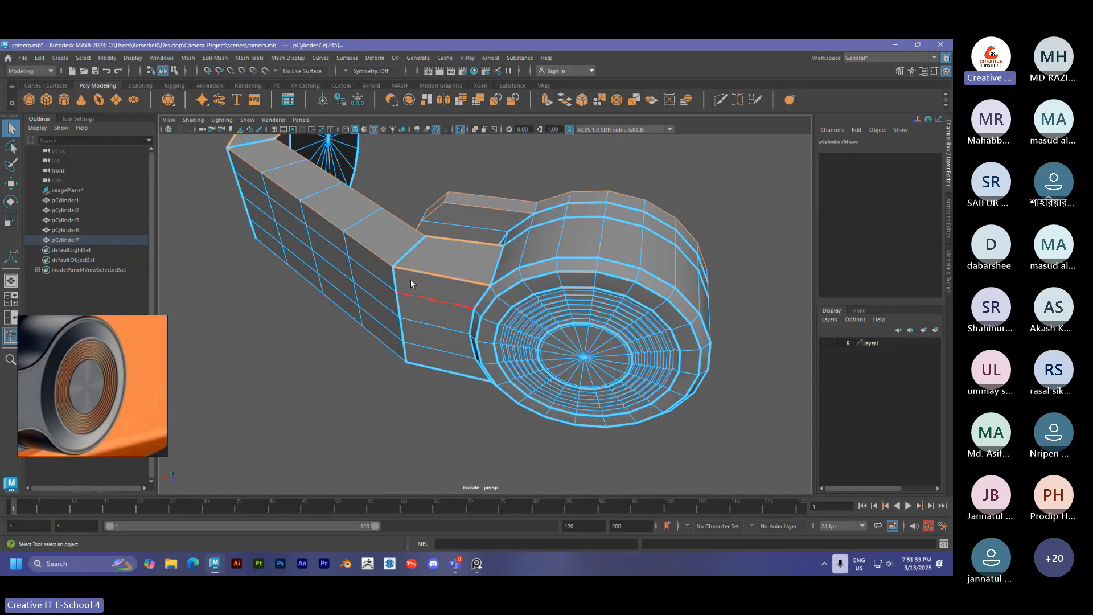
pyautogui.keyDown('alt'); pyautogui.moveTo(411, 279); pyautogui.dragTo(402, 313); pyautogui.keyUp('alt')
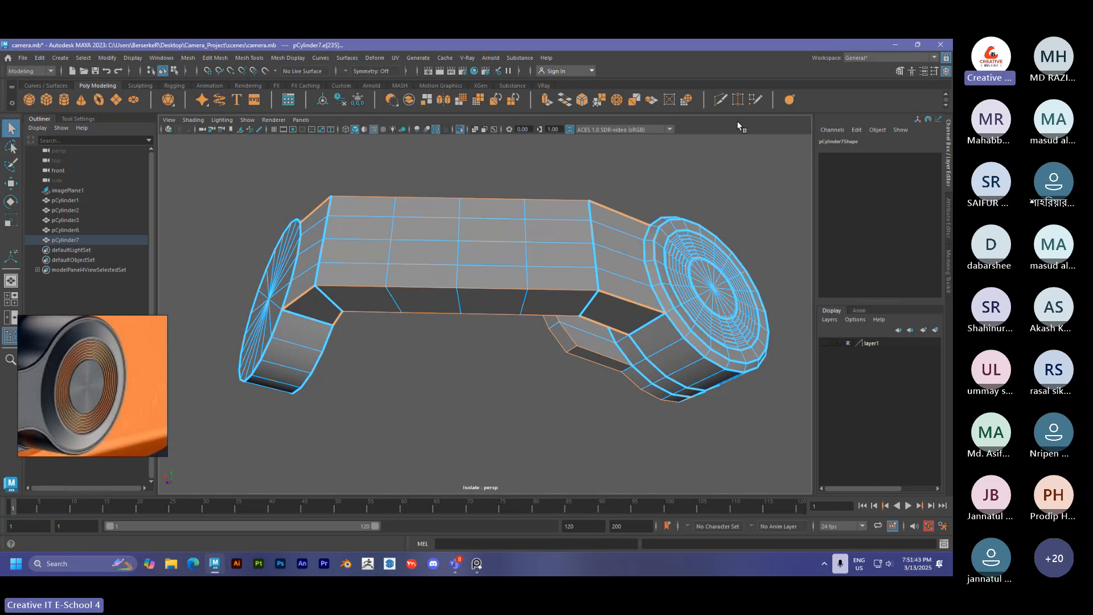
# Crease the selected edge loops of pCylinder7 and bring the other camera parts back into view.
pyautogui.click(792, 97)
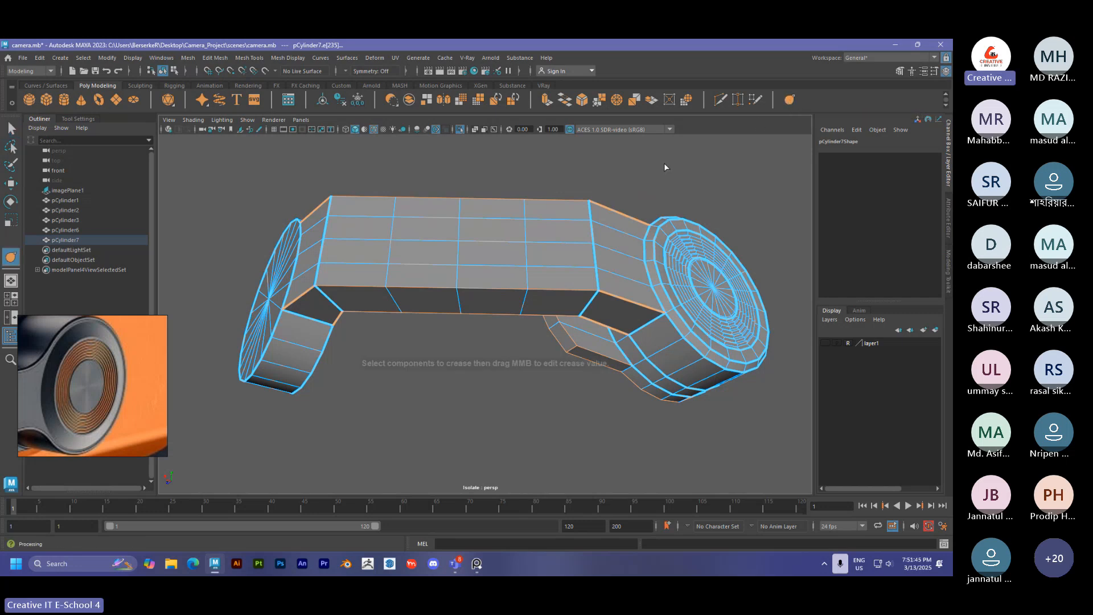
pyautogui.keyDown('alt'); pyautogui.moveTo(708, 174); pyautogui.dragTo(492, 212); pyautogui.keyUp('alt')
pyautogui.rightClick(492, 212)
pyautogui.moveTo(492, 214); pyautogui.dragTo(535, 158, button='right')
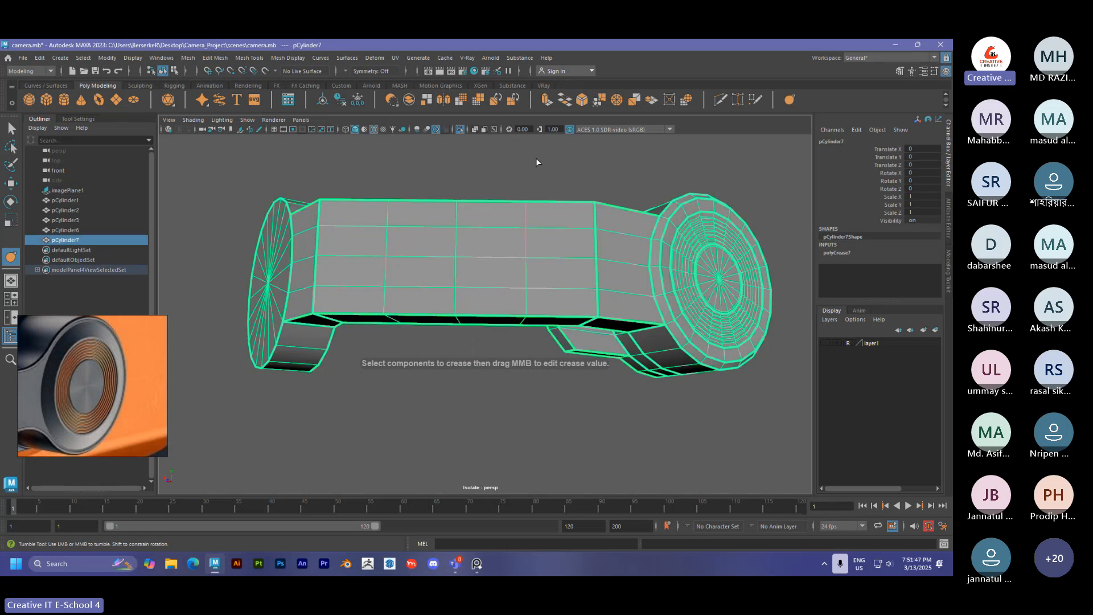
pyautogui.keyDown('alt'); pyautogui.moveTo(535, 158); pyautogui.dragTo(536, 251); pyautogui.keyUp('alt')
pyautogui.hotkey('ctrl', '1')
pyautogui.hotkey('ctrl', '1')
pyautogui.scroll(-3, 534, 247)
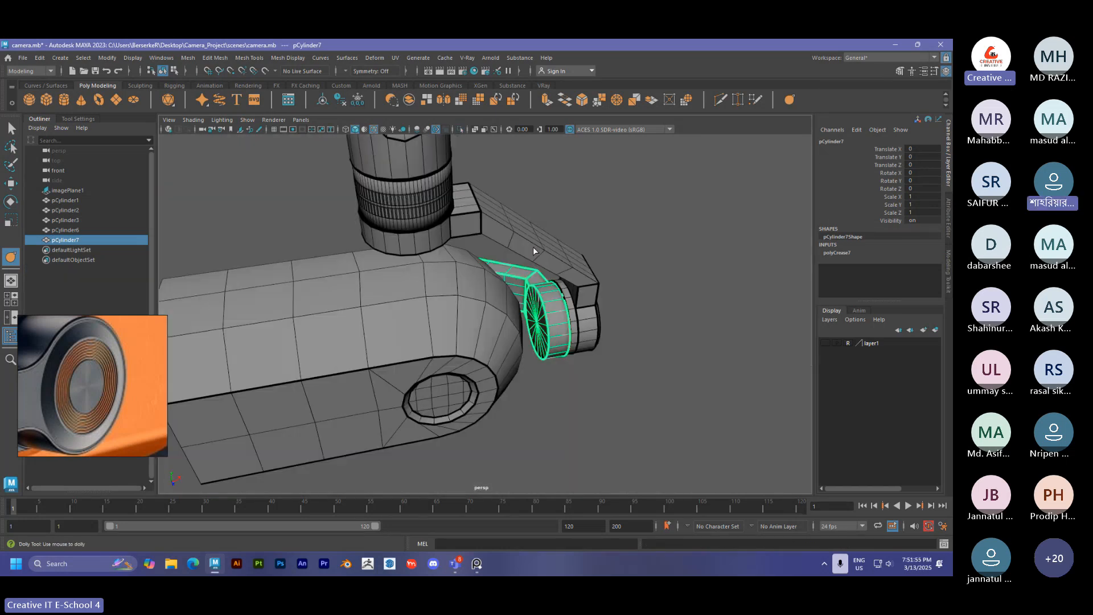
# Select the long edge loop of the connecting arm pCylinder6 with the Crease tool, and return to object mode.
pyautogui.click(533, 248)
pyautogui.scroll(2, 532, 227)
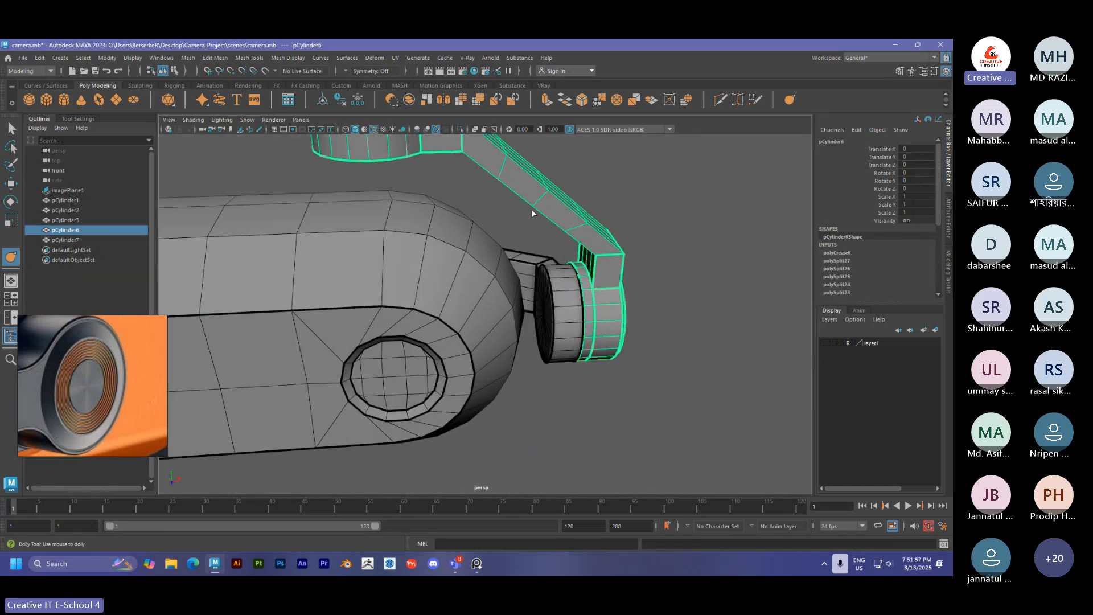
pyautogui.keyDown('alt'); pyautogui.moveTo(479, 150); pyautogui.dragTo(463, 298, button='middle'); pyautogui.keyUp('alt')
pyautogui.moveTo(463, 298); pyautogui.dragTo(479, 232, button='right')
pyautogui.doubleClick(468, 299)
pyautogui.keyDown('alt'); pyautogui.moveTo(462, 324); pyautogui.dragTo(515, 300); pyautogui.keyUp('alt')
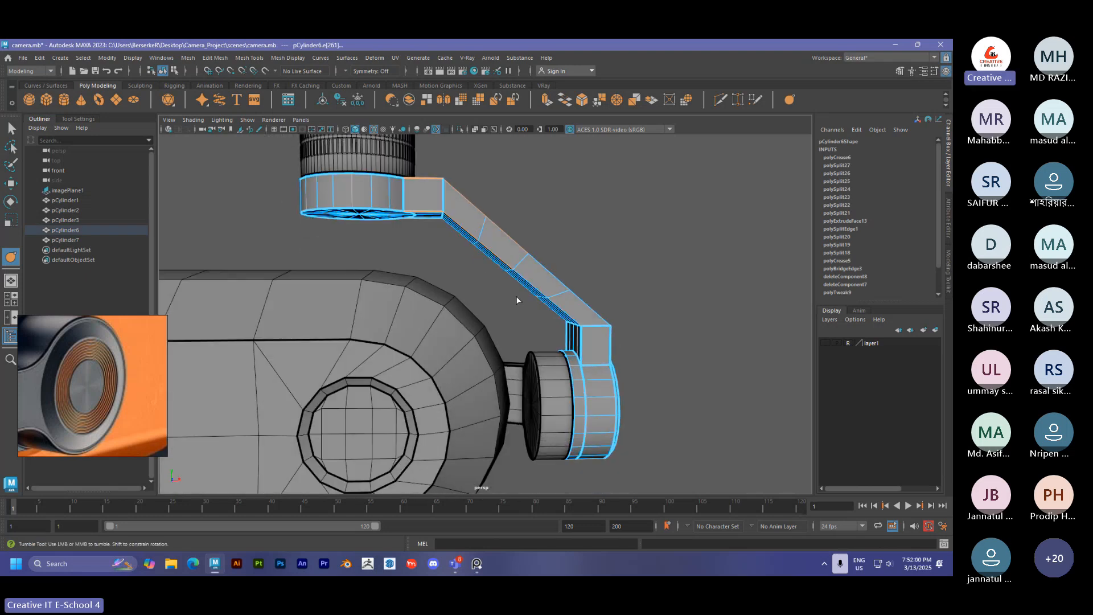
pyautogui.click(607, 296)
pyautogui.moveTo(488, 251); pyautogui.dragTo(565, 214, button='right')
pyautogui.click(552, 219)
# Frame the whole camera model and save the scene.
pyautogui.scroll(-5, 551, 220)
pyautogui.keyDown('alt'); pyautogui.moveTo(479, 265); pyautogui.dragTo(487, 261, button='middle'); pyautogui.keyUp('alt')
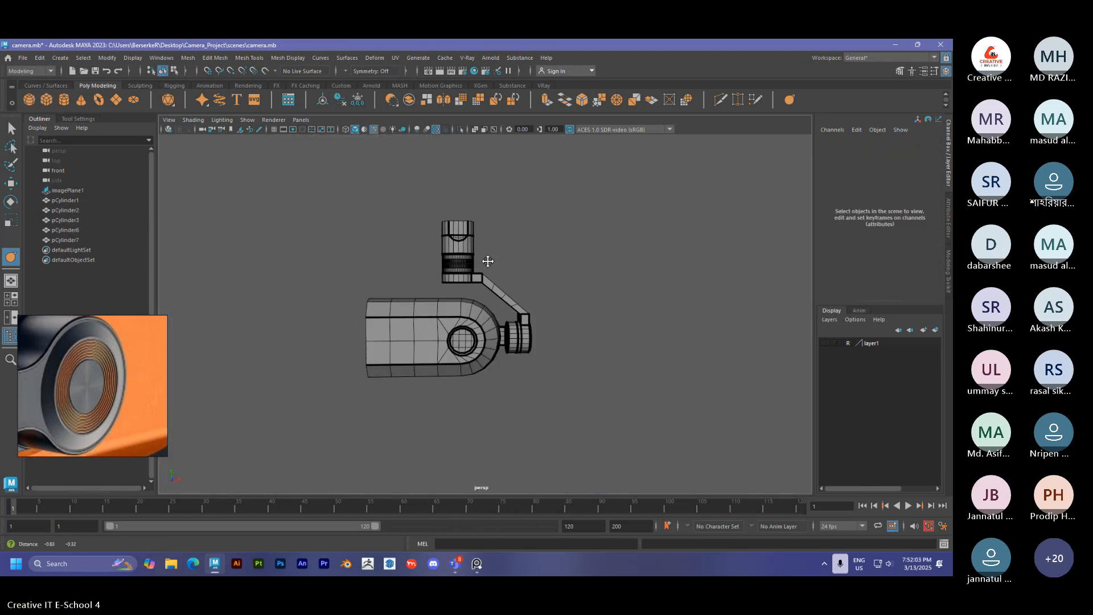
pyautogui.hotkey('ctrl', 's')
pyautogui.scroll(-4, 487, 260)
pyautogui.press('q')
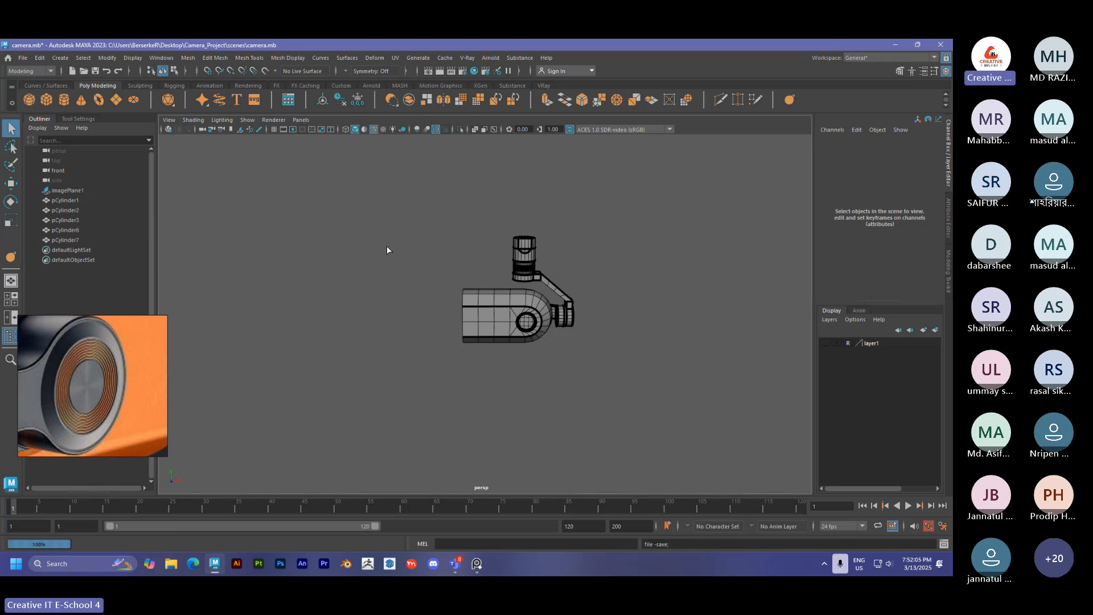
# Create a polygon plane and move it away from the camera model to an X position of about -31.17.
pyautogui.press('y')
pyautogui.click(116, 99)
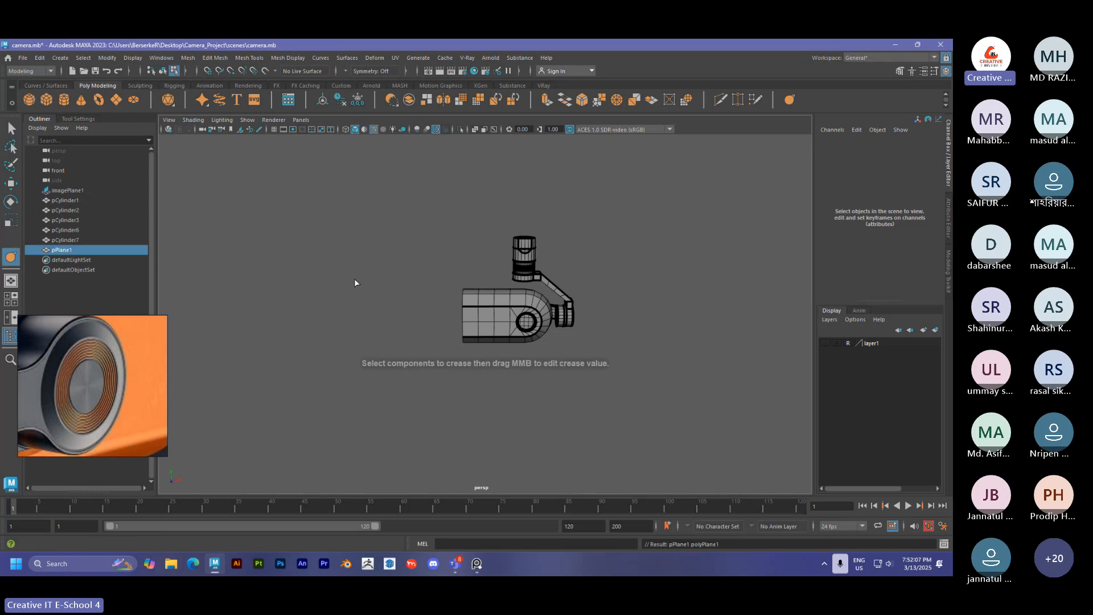
pyautogui.press('w')
pyautogui.moveTo(565, 340); pyautogui.dragTo(393, 373)
# Frame the new plane and scale it uniformly to about 1.215.
pyautogui.press('f')
pyautogui.press('r')
pyautogui.scroll(-4, 496, 326)
pyautogui.moveTo(485, 314); pyautogui.dragTo(469, 346)
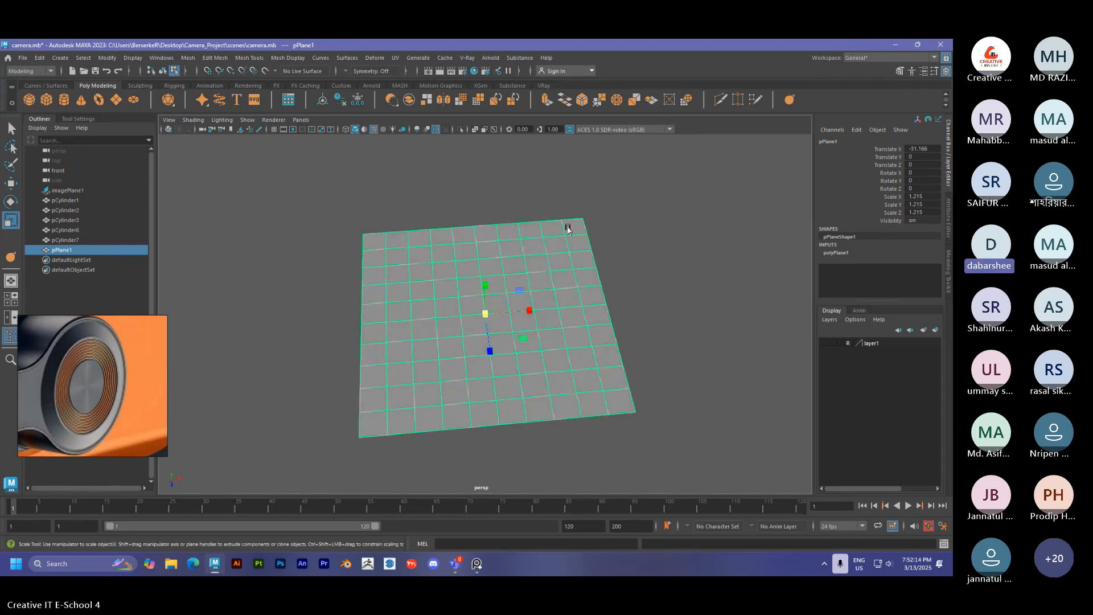
# Slice the plane with six straight Multi-Cut lines crossing it at different angles, and return to object mode.
pyautogui.press('q')
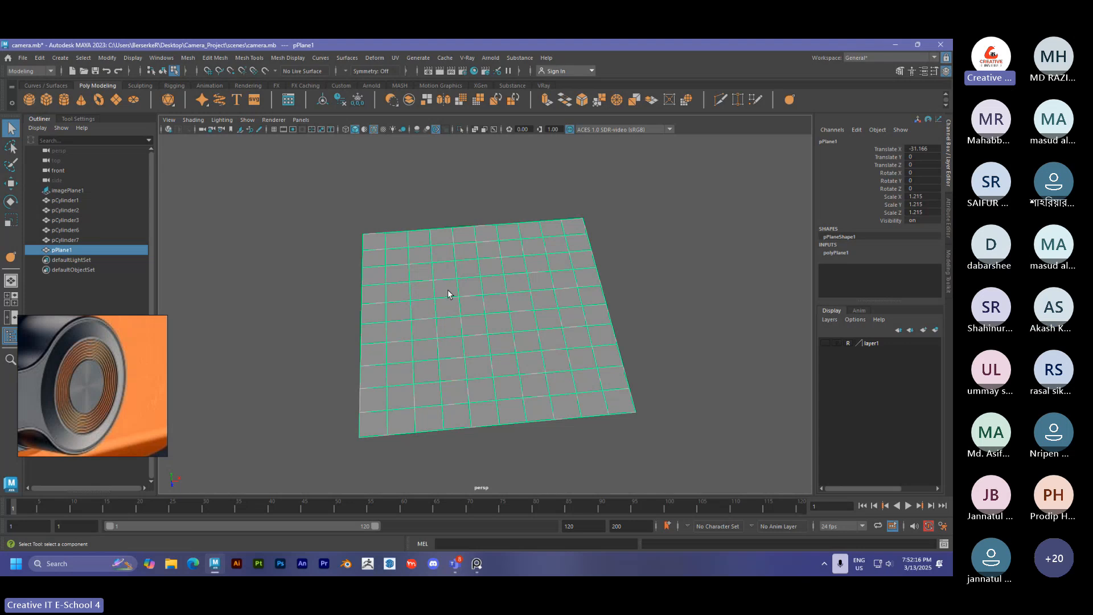
pyautogui.click(720, 101)
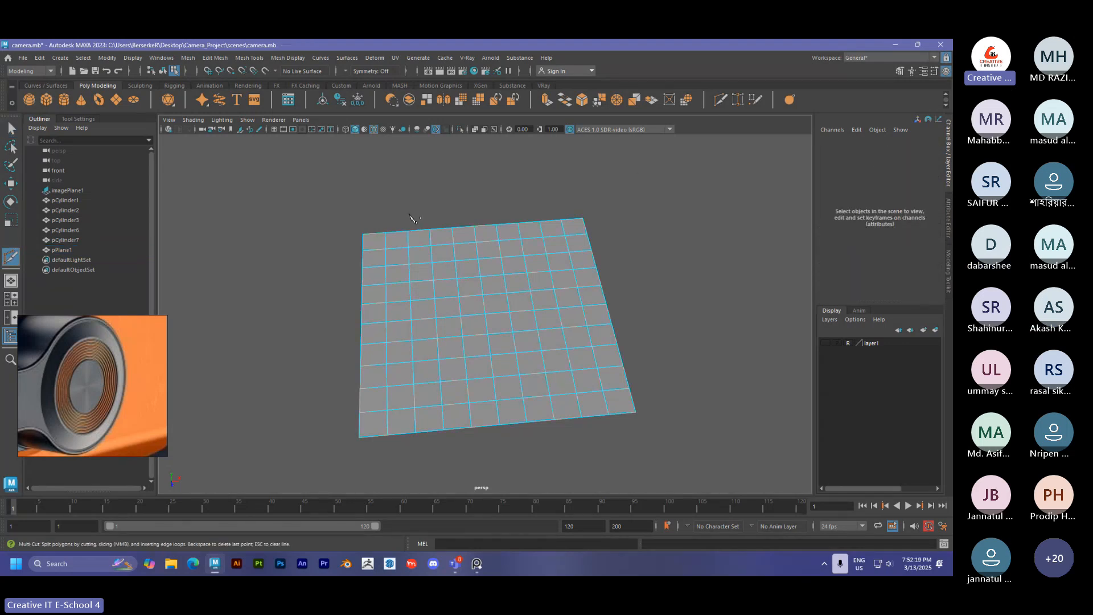
pyautogui.moveTo(345, 200); pyautogui.dragTo(673, 416)
pyautogui.moveTo(655, 235)
pyautogui.mouseDown()
pyautogui.moveTo(434, 372)
pyautogui.moveTo(342, 402)
pyautogui.mouseUp()
pyautogui.moveTo(216, 290); pyautogui.dragTo(657, 349)
pyautogui.moveTo(345, 261); pyautogui.dragTo(811, 380)
pyautogui.moveTo(460, 222)
pyautogui.mouseDown()
pyautogui.moveTo(674, 307)
pyautogui.moveTo(529, 447)
pyautogui.mouseUp()
pyautogui.moveTo(685, 276); pyautogui.dragTo(317, 508)
pyautogui.press('q')
pyautogui.moveTo(444, 244); pyautogui.dragTo(525, 200, button='right')
pyautogui.scroll(3, 429, 272)
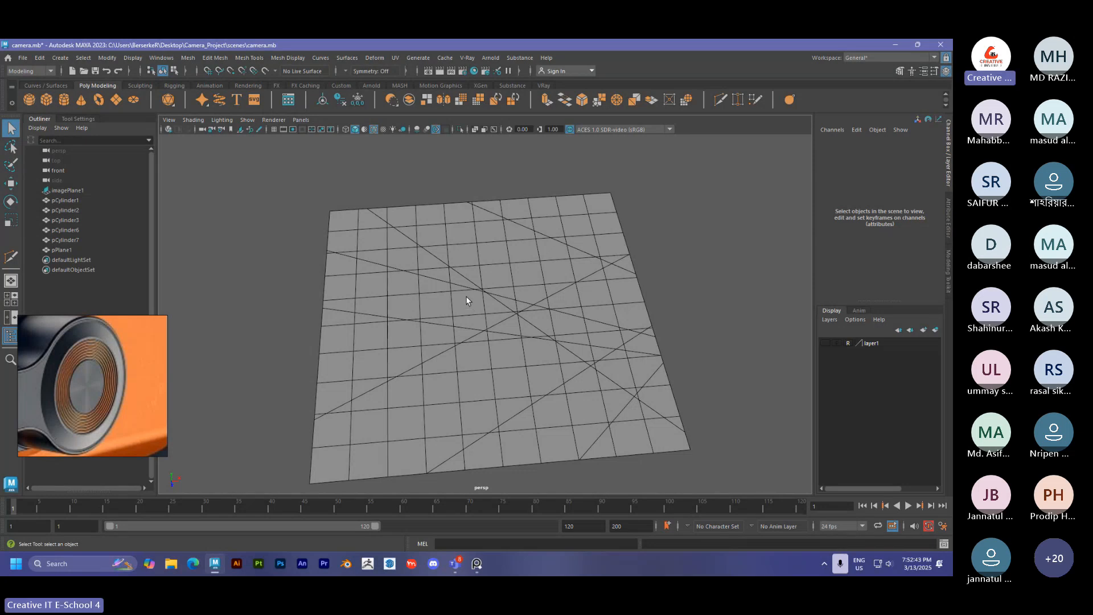
# Create a second polygon plane and move it away from the camera model to an X position of about -33.6, beside the sliced plane.
pyautogui.scroll(-5, 472, 308)
pyautogui.click(117, 100)
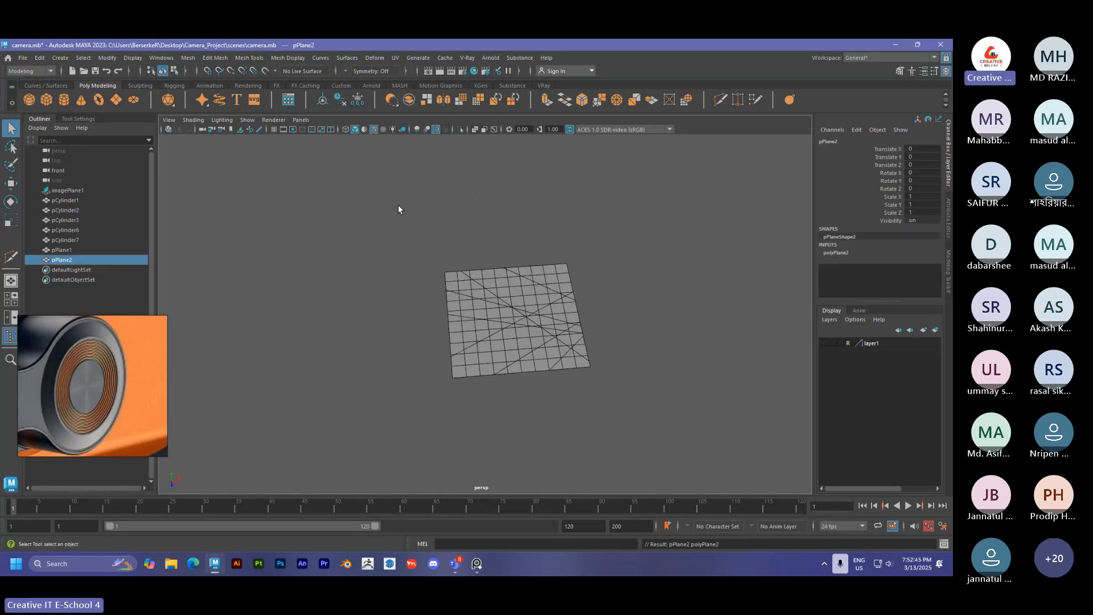
pyautogui.scroll(-6, 403, 213)
pyautogui.press('w')
pyautogui.scroll(-4, 630, 311)
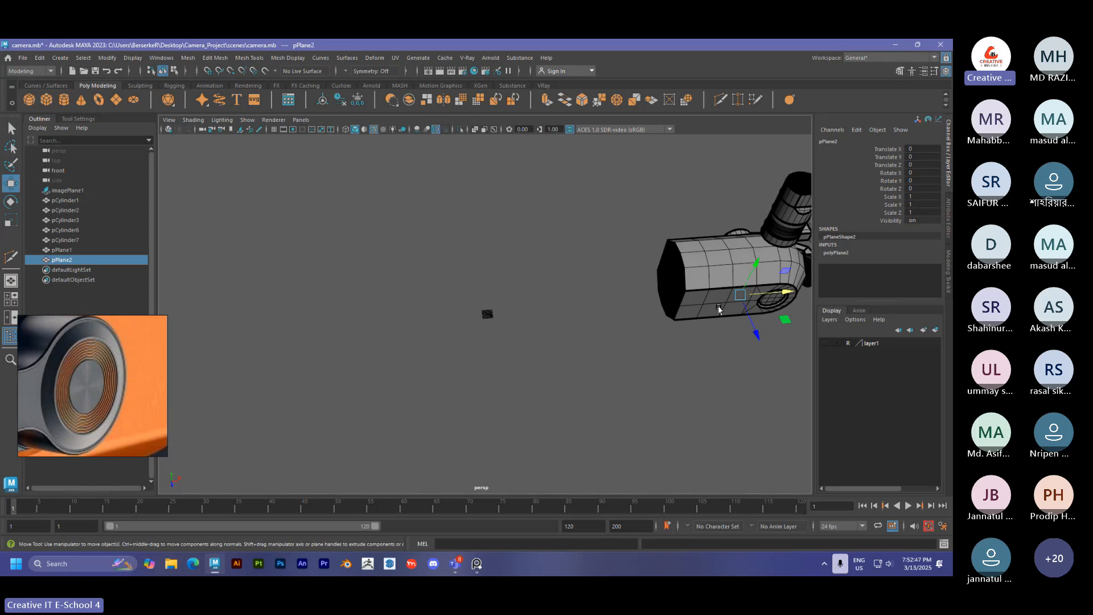
pyautogui.moveTo(775, 293); pyautogui.dragTo(499, 323)
pyautogui.press('f')
pyautogui.scroll(-4, 497, 325)
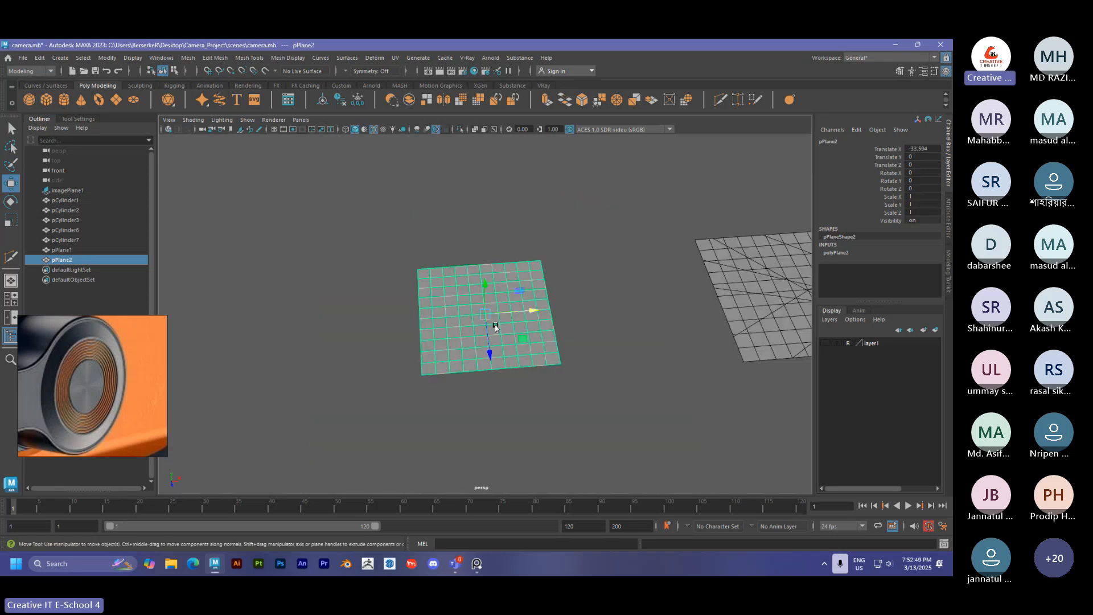
pyautogui.keyDown('alt'); pyautogui.moveTo(602, 331); pyautogui.dragTo(386, 325); pyautogui.keyUp('alt')
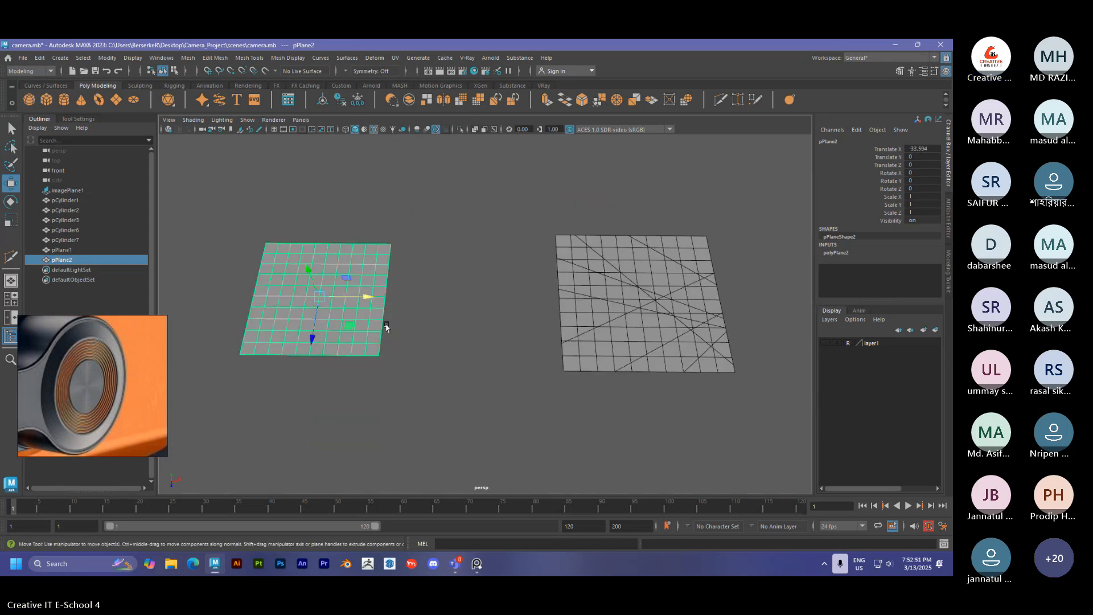
pyautogui.moveTo(319, 310); pyautogui.dragTo(319, 298, button='right')
pyautogui.click(325, 302)
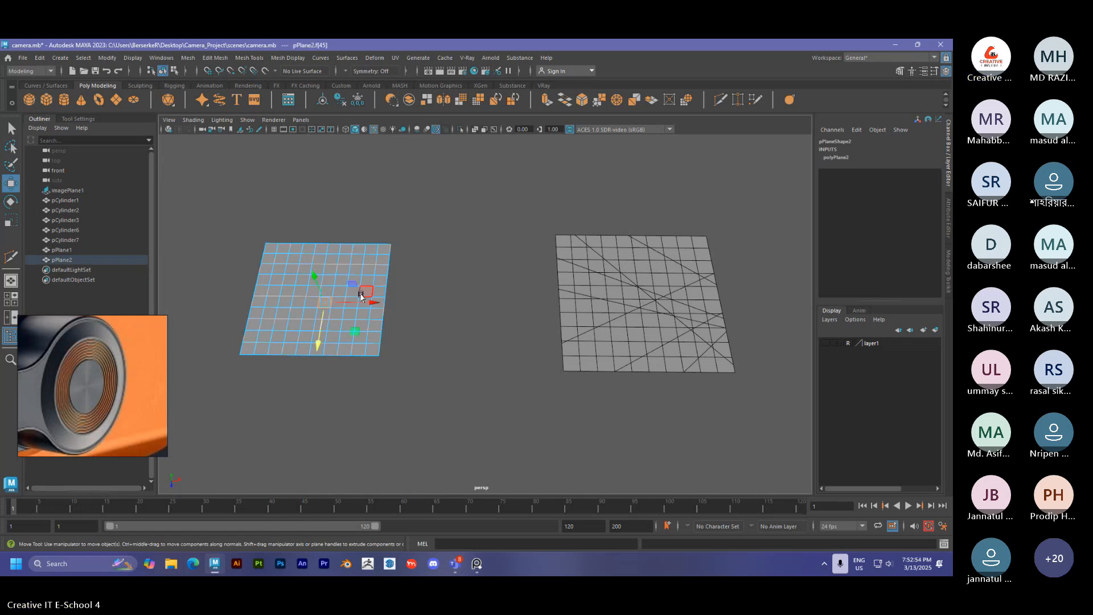
pyautogui.press('Delete')
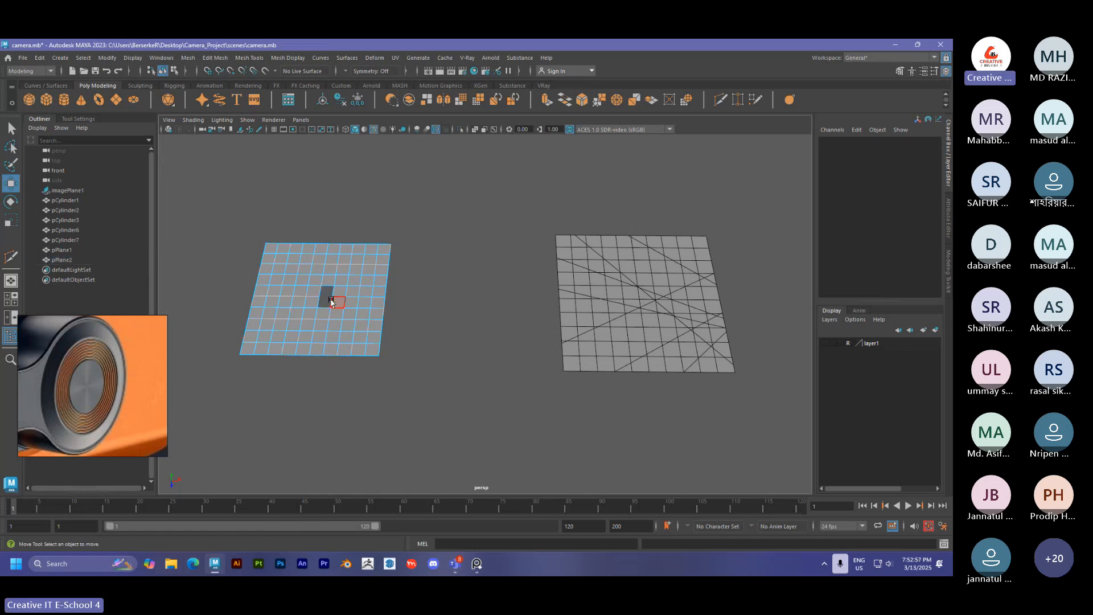
pyautogui.hotkey('ctrl', 'z')
pyautogui.click(319, 302)
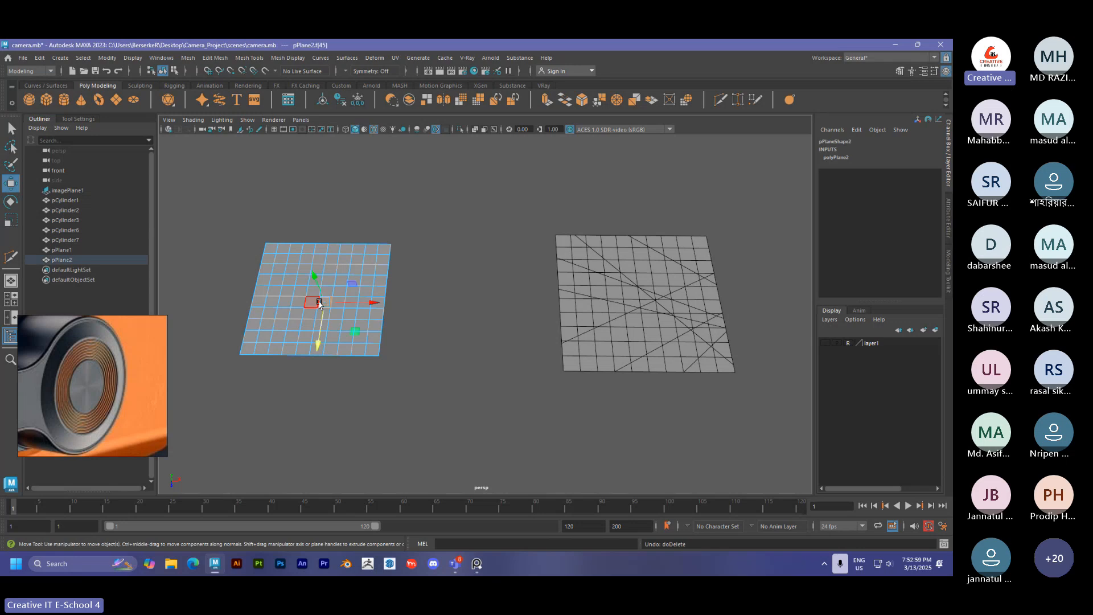
# Delete several interior edges of the second plane so neighbouring faces merge into larger ones, and return to object mode.
pyautogui.scroll(2, 316, 301)
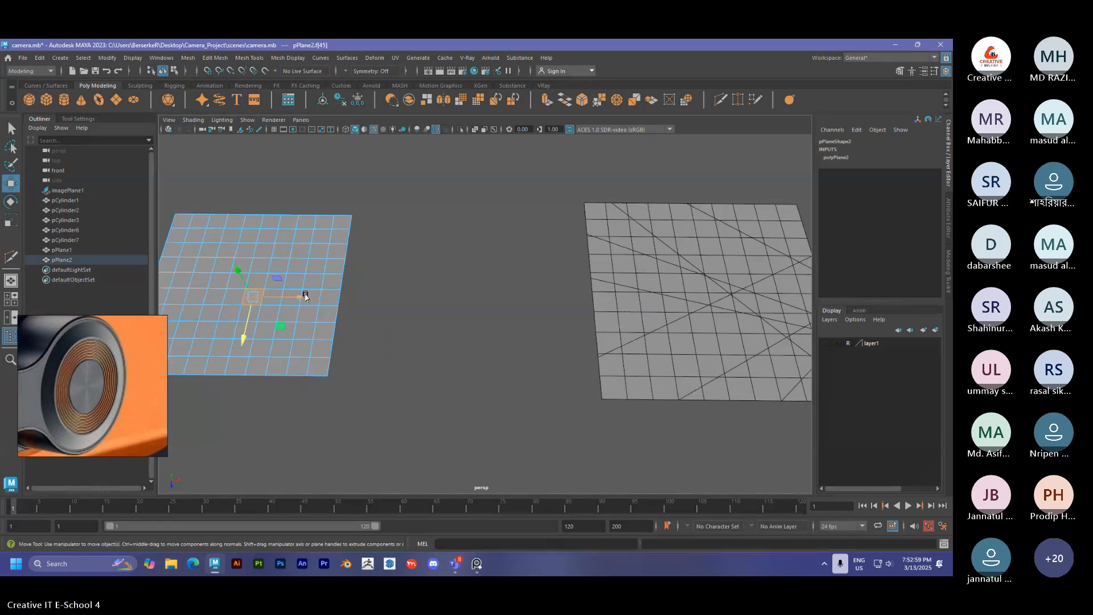
pyautogui.click(255, 289)
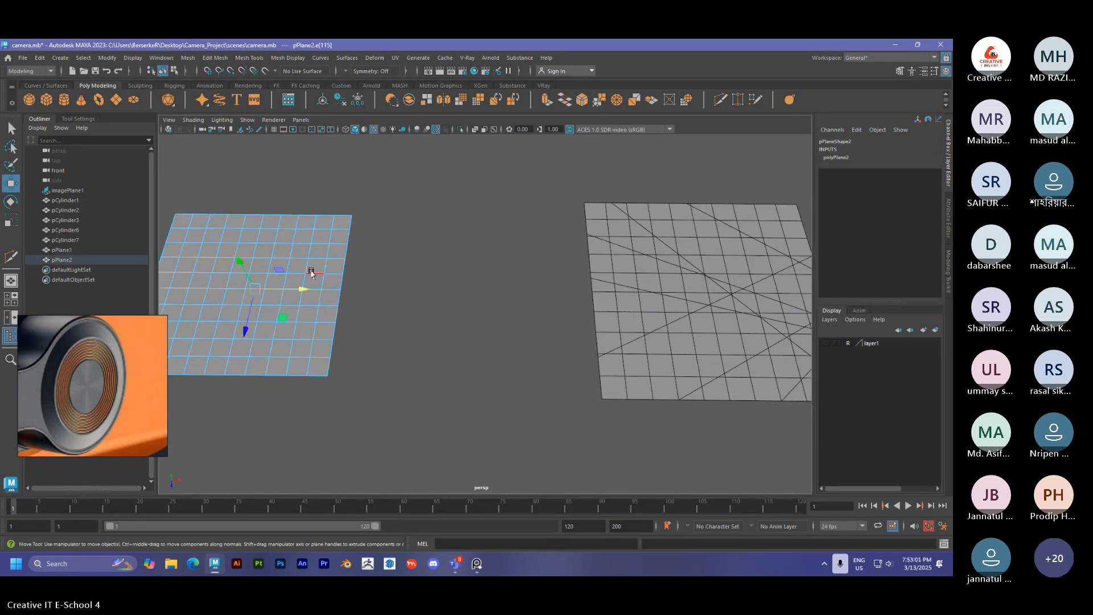
pyautogui.press('Delete')
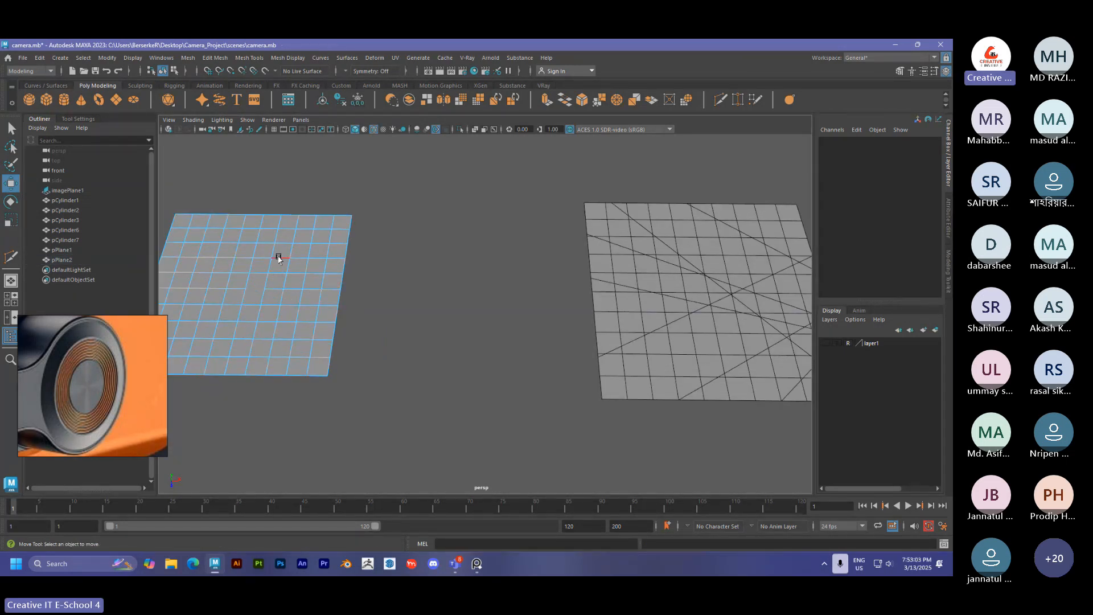
pyautogui.click(279, 259)
pyautogui.press('Delete')
pyautogui.click(209, 258)
pyautogui.press('Delete')
pyautogui.scroll(-1, 270, 257)
pyautogui.keyDown('alt'); pyautogui.moveTo(269, 258); pyautogui.dragTo(349, 277, button='middle'); pyautogui.keyUp('alt')
pyautogui.press('q')
pyautogui.moveTo(383, 269); pyautogui.dragTo(450, 253, button='right')
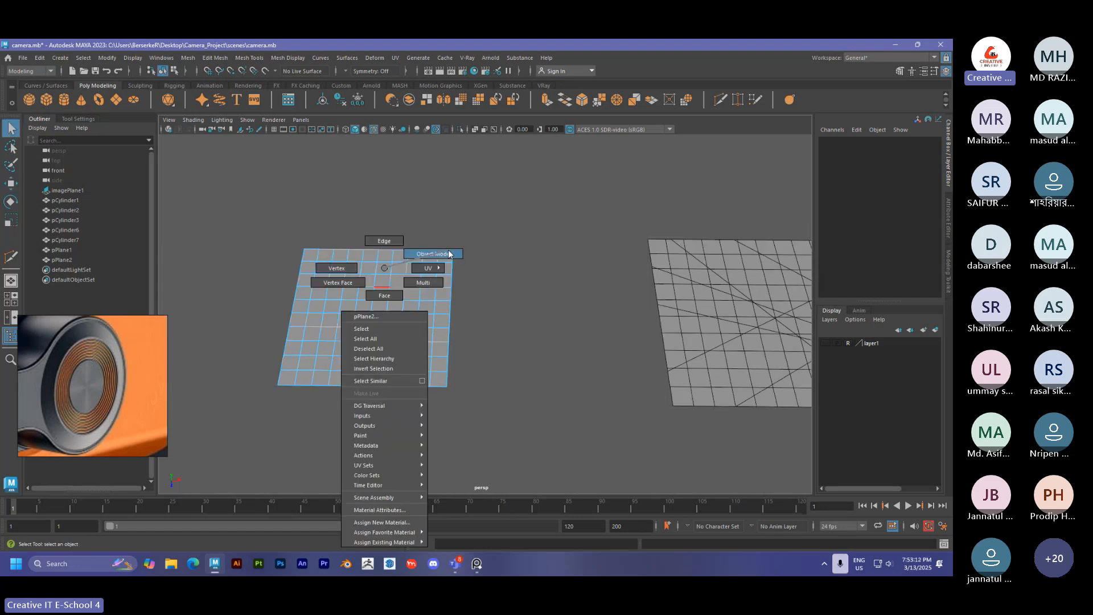
# Move the second plane closer to the sliced plane, to an X position of about -32.46, and deselect it.
pyautogui.keyDown('alt'); pyautogui.moveTo(401, 298); pyautogui.dragTo(357, 298, button='middle'); pyautogui.keyUp('alt')
pyautogui.click(356, 297)
pyautogui.press('w')
pyautogui.moveTo(366, 313); pyautogui.dragTo(544, 309)
pyautogui.scroll(1, 629, 307)
pyautogui.keyDown('alt'); pyautogui.moveTo(628, 306); pyautogui.dragTo(527, 310, button='middle'); pyautogui.keyUp('alt')
pyautogui.scroll(1, 495, 216)
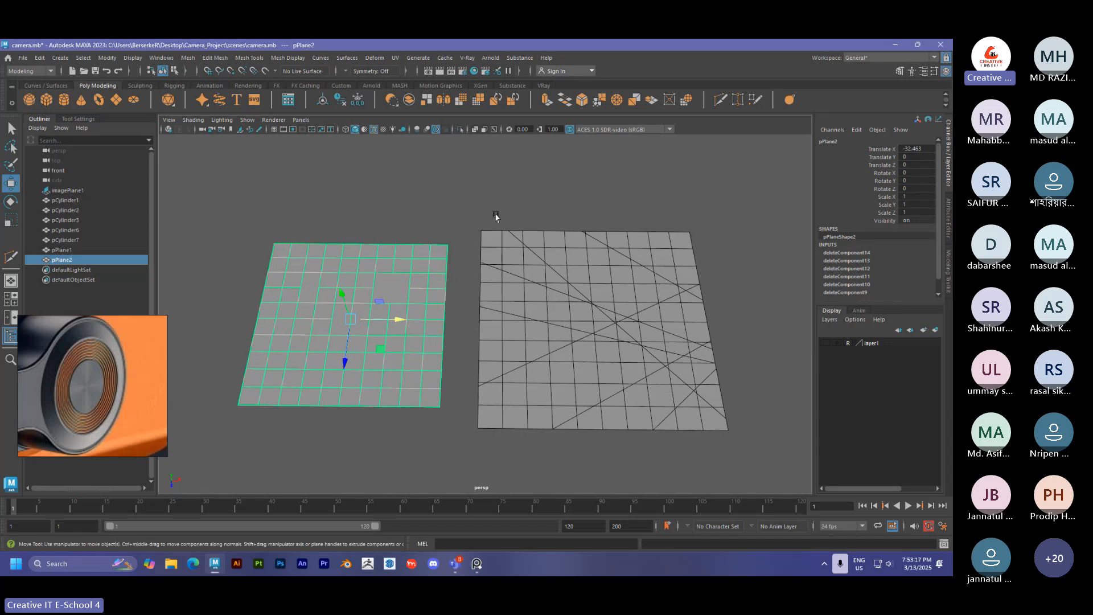
pyautogui.click(495, 216)
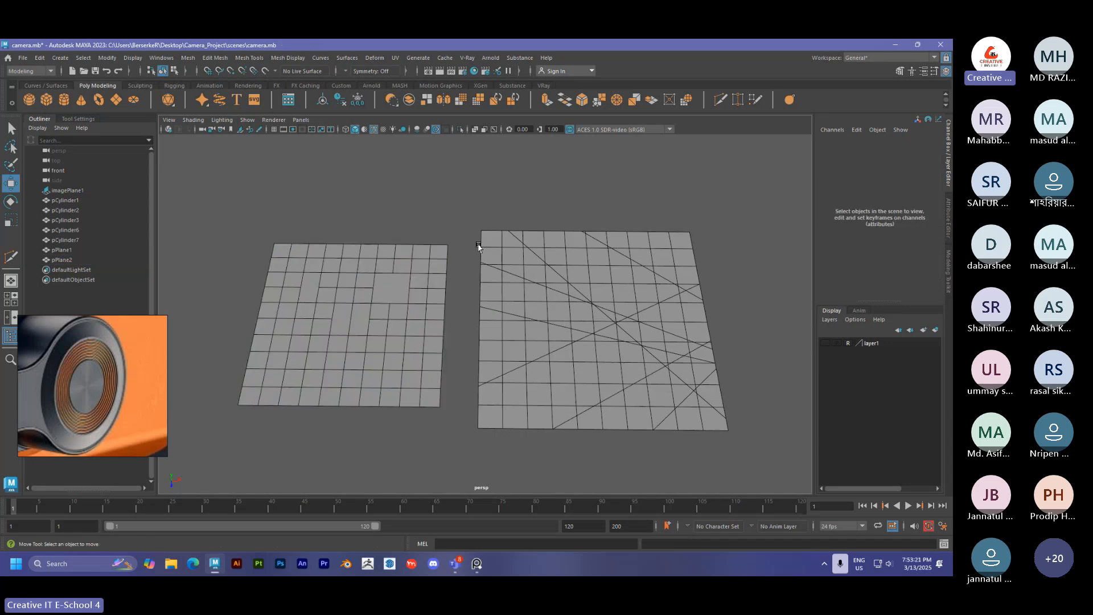
# Delete the history and freeze the transformations of both planes, and clear the selection.
pyautogui.moveTo(370, 189); pyautogui.dragTo(501, 251)
pyautogui.click(341, 99)
pyautogui.click(376, 201)
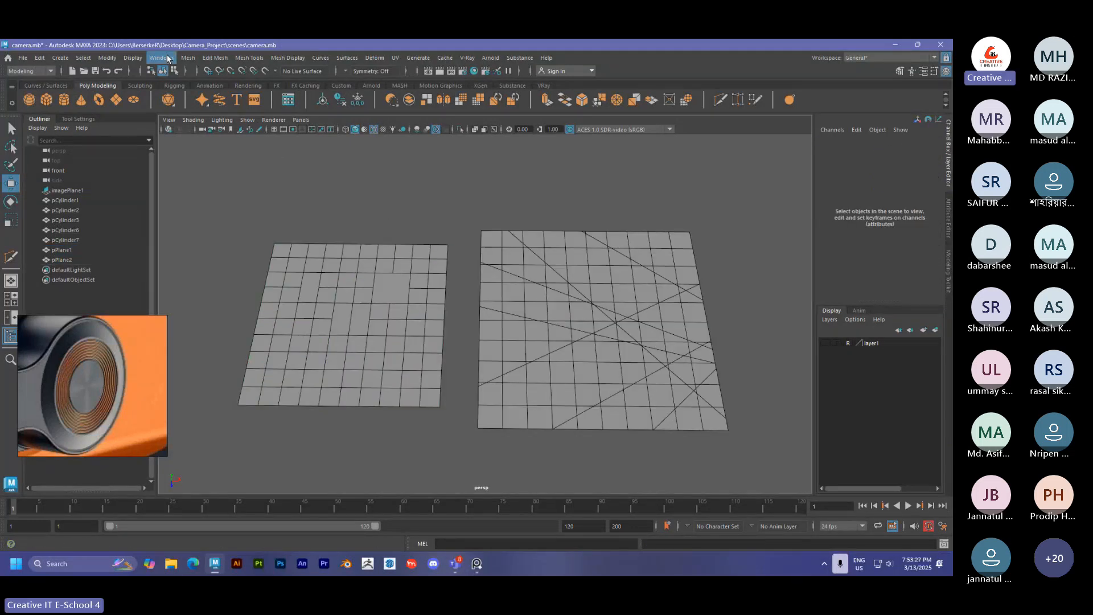
# Open the mesh Cleanup options and place the dialog clear of both planes.
pyautogui.click(185, 58)
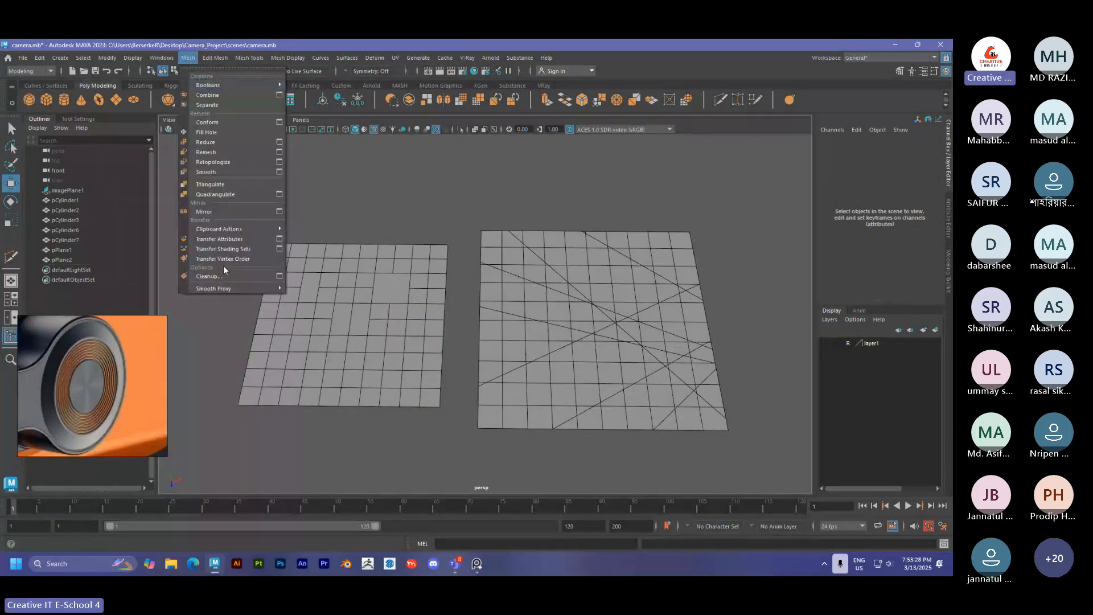
pyautogui.click(279, 276)
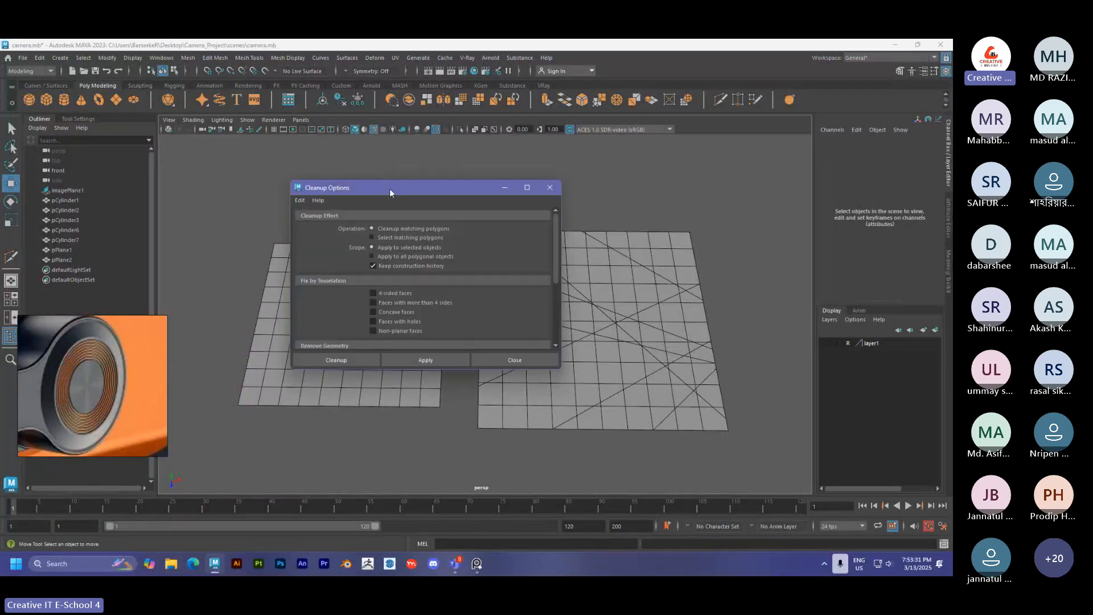
pyautogui.moveTo(389, 188); pyautogui.dragTo(139, 129)
pyautogui.scroll(-2, 372, 256)
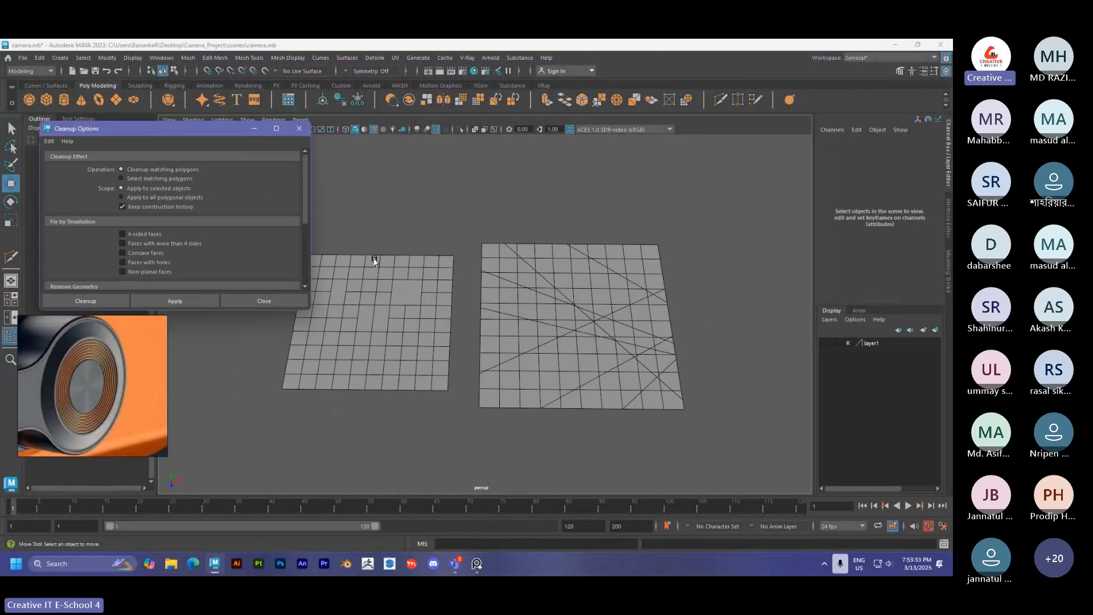
pyautogui.keyDown('alt'); pyautogui.moveTo(402, 249); pyautogui.dragTo(442, 259, button='middle'); pyautogui.keyUp('alt')
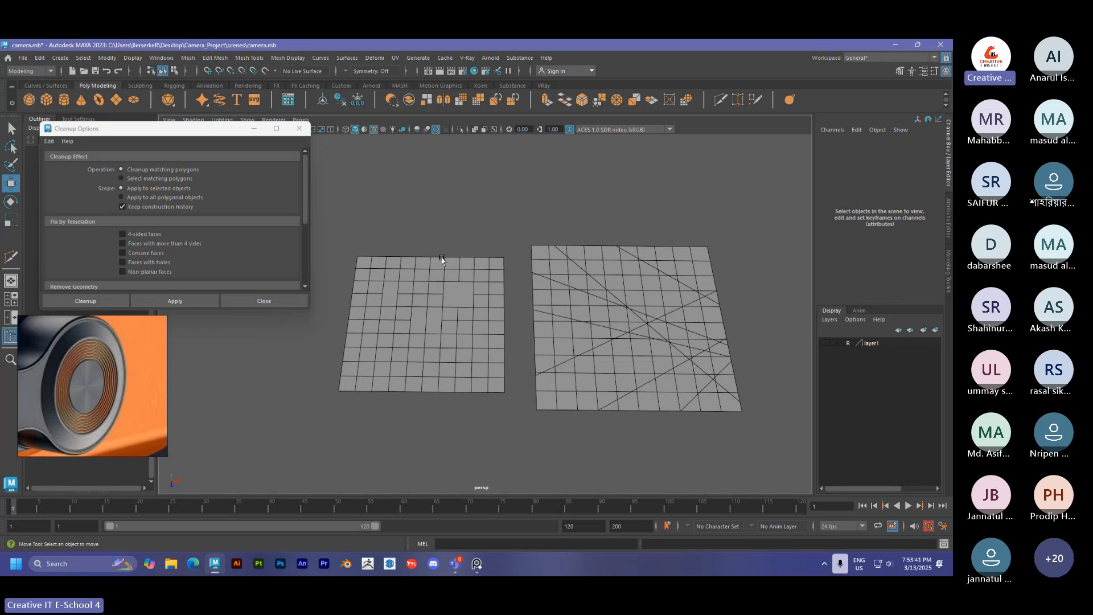
pyautogui.click(92, 173)
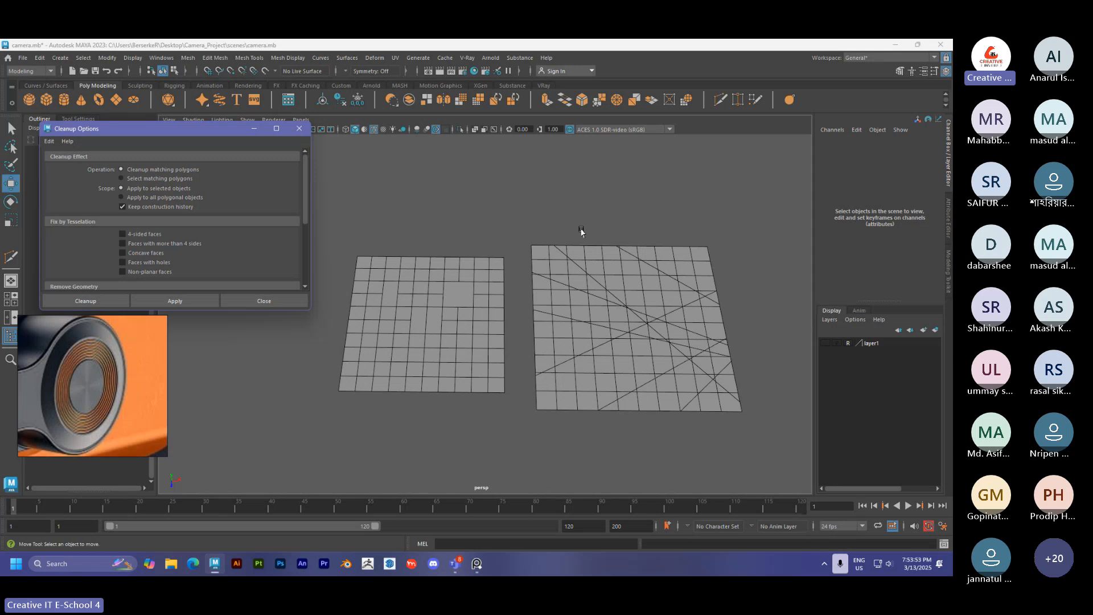
# Select the sliced plane's faces with more than 4 sides and non-planar faces, using Cleanup with Select matching polygons.
pyautogui.click(586, 259)
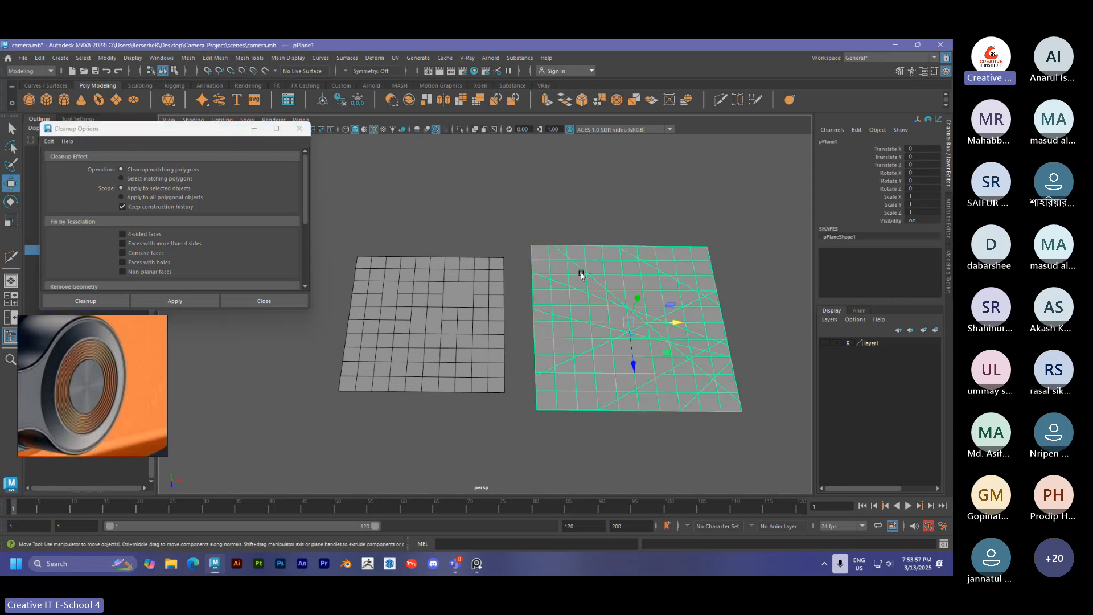
pyautogui.click(49, 141)
pyautogui.click(70, 162)
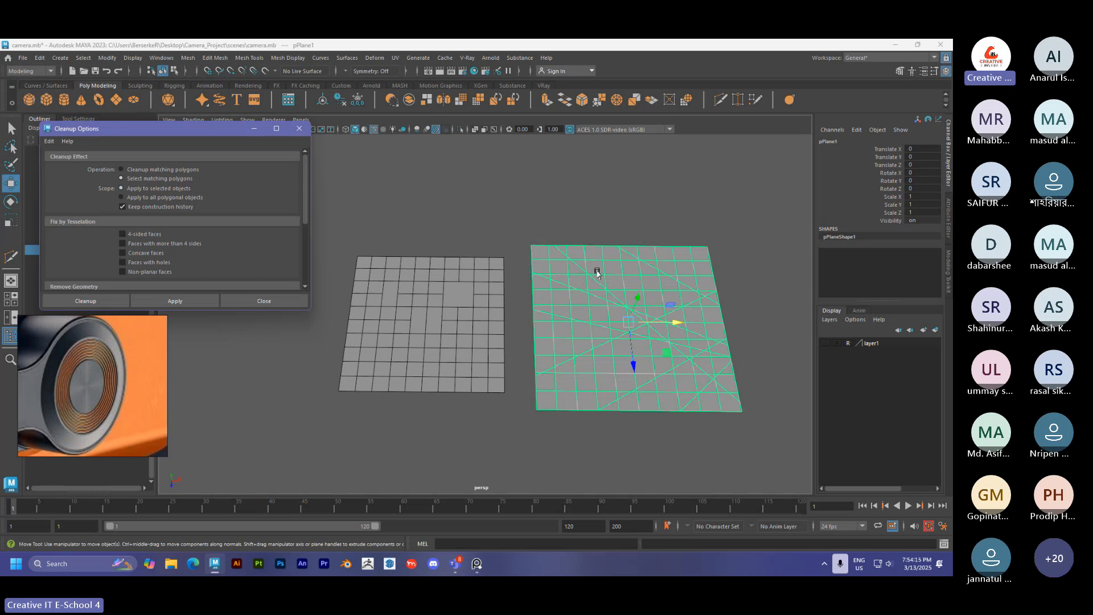
pyautogui.press('q')
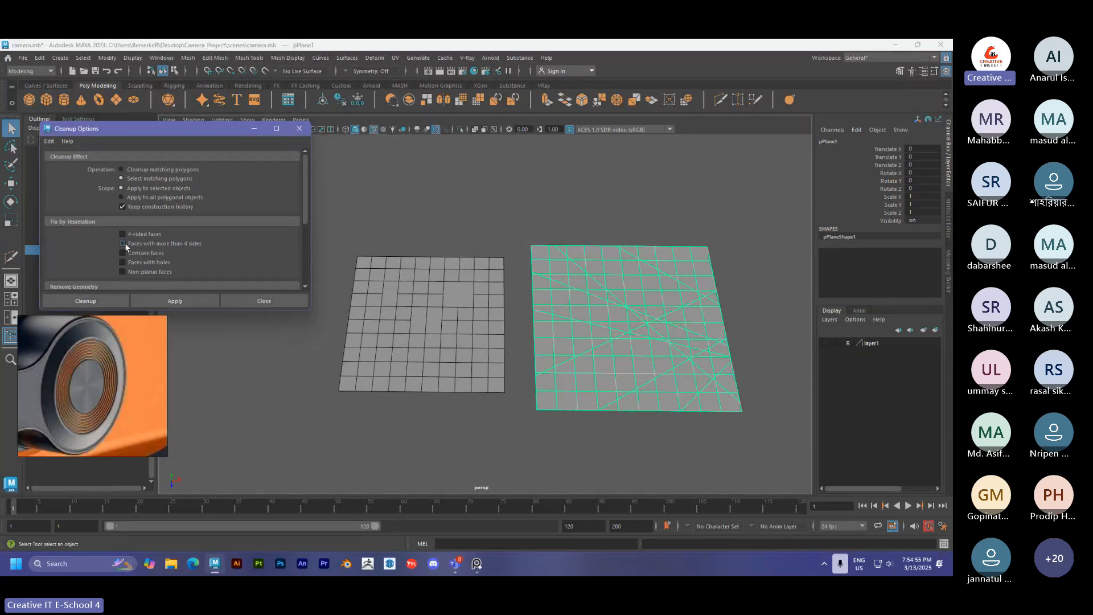
pyautogui.scroll(-1, 162, 255)
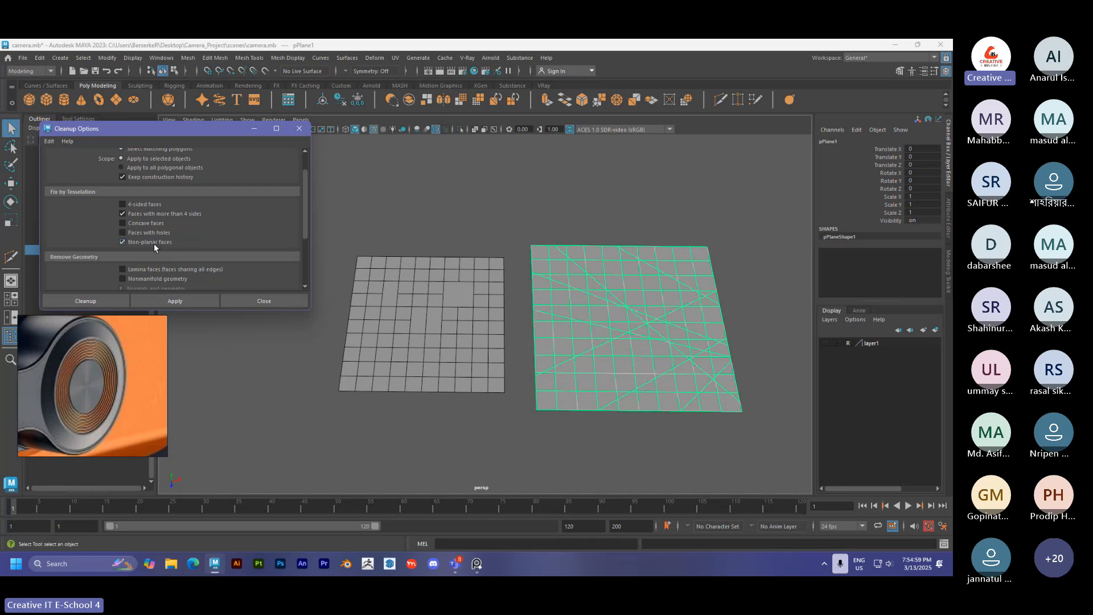
pyautogui.scroll(1, 154, 244)
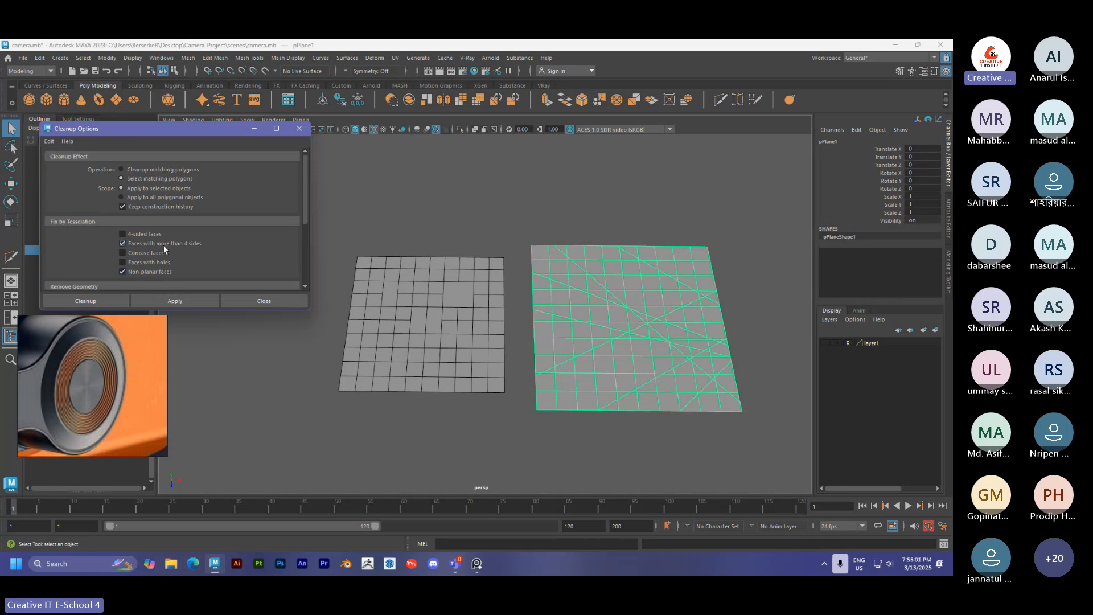
pyautogui.scroll(-1, 169, 243)
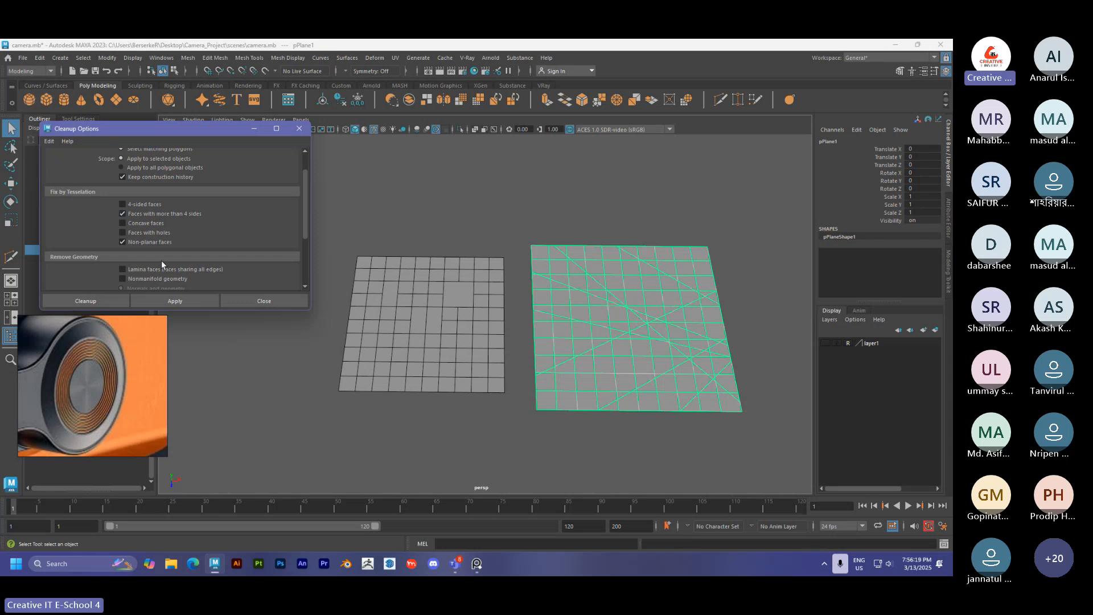
pyautogui.click(162, 296)
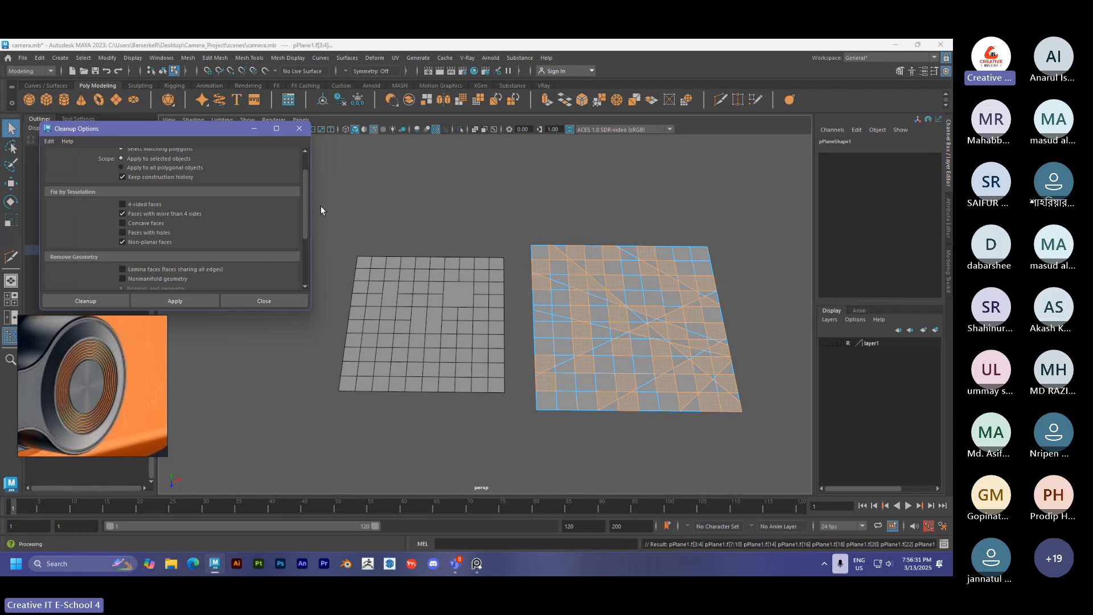
# Apply Cleanup matching polygons to the sliced plane for faces with more than 4 sides and non-planar faces, and return to object mode.
pyautogui.scroll(2, 231, 226)
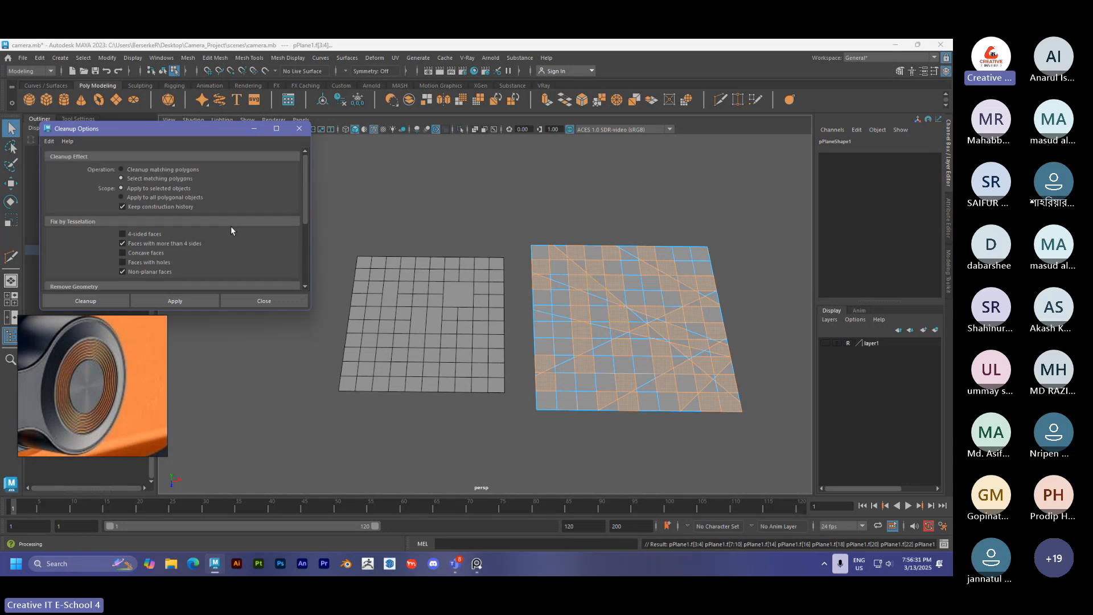
pyautogui.click(142, 170)
pyautogui.click(175, 301)
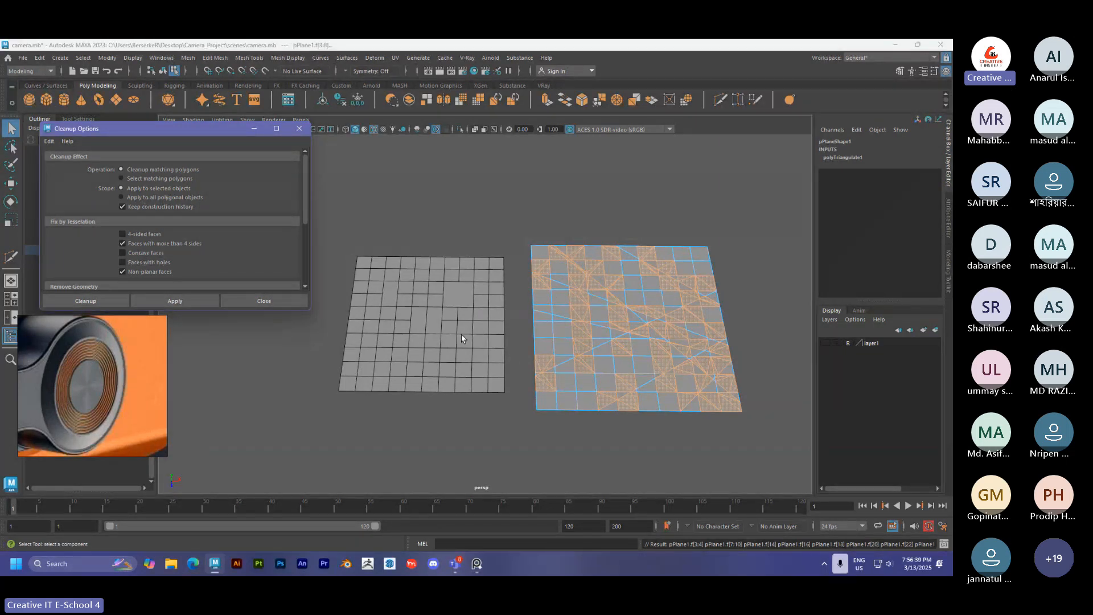
pyautogui.moveTo(602, 268); pyautogui.dragTo(661, 228, button='right')
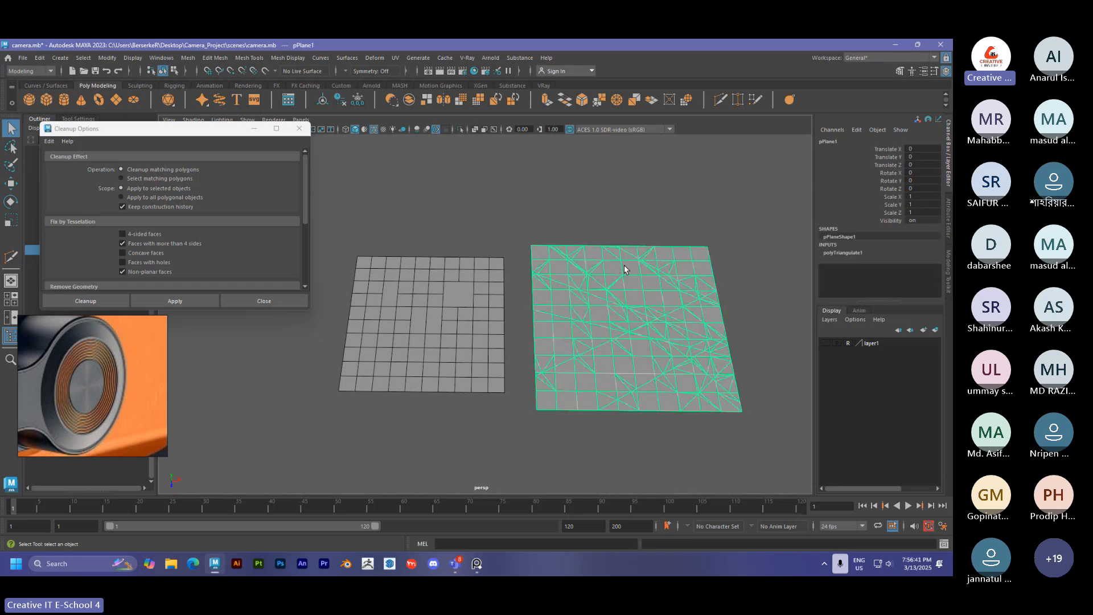
# Select the second plane's faces with more than 4 sides and non-planar faces, using Cleanup with Select matching polygons.
pyautogui.click(439, 294)
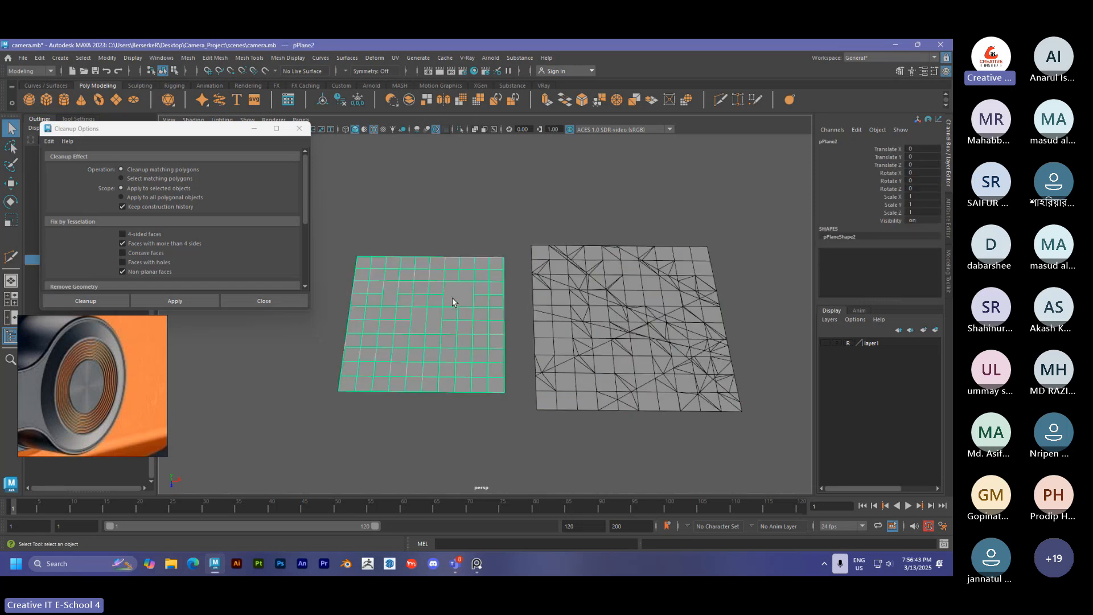
pyautogui.click(143, 178)
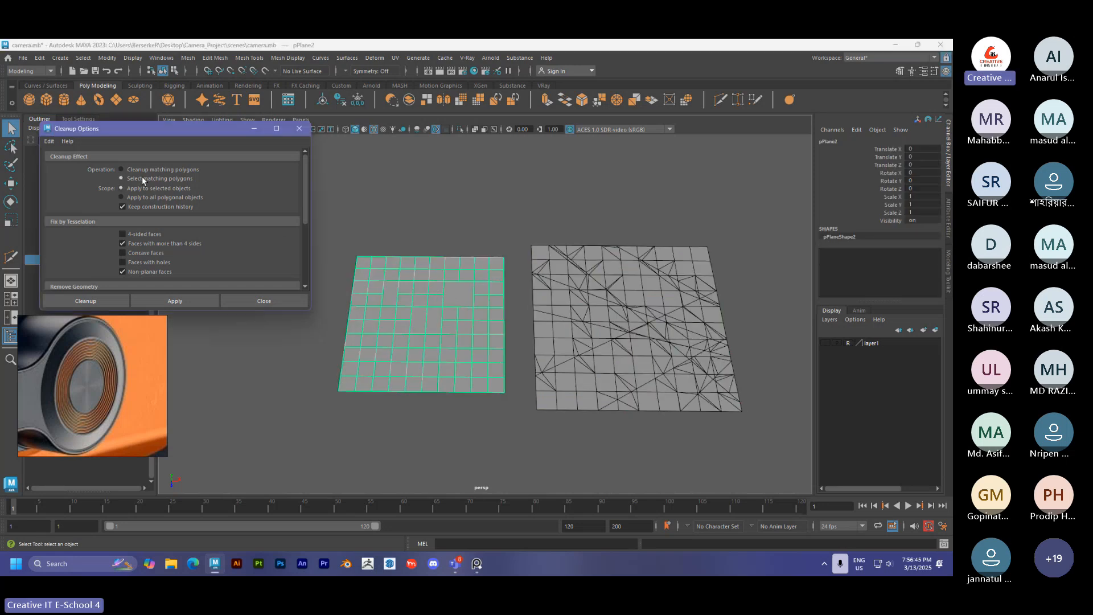
pyautogui.click(175, 301)
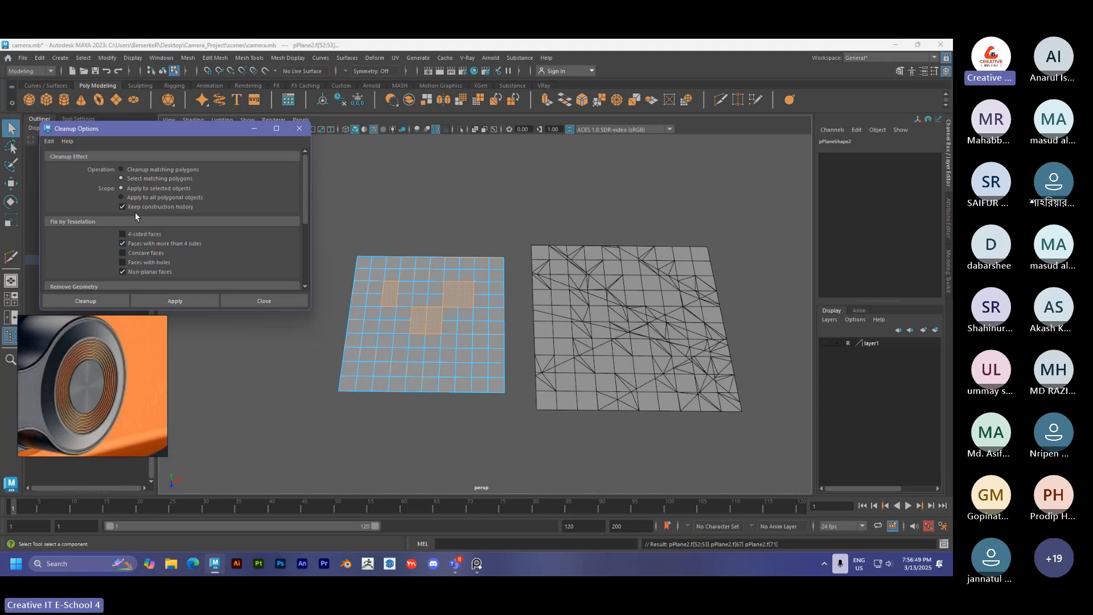
# Apply Cleanup matching polygons to the second plane for faces with more than 4 sides and non-planar faces, return to object mode and close the options.
pyautogui.click(130, 170)
pyautogui.click(174, 299)
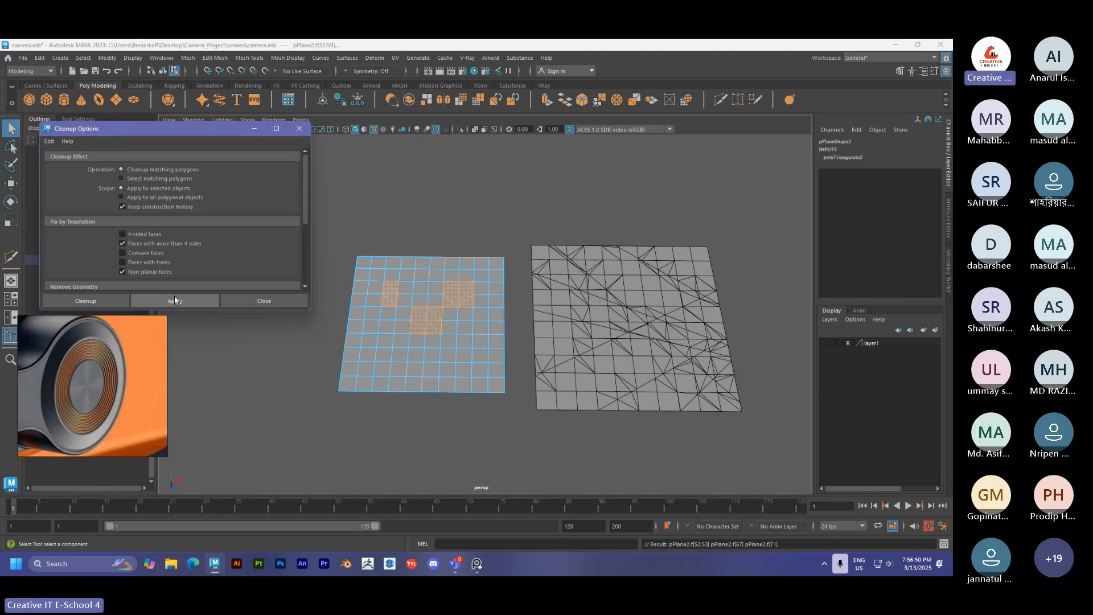
pyautogui.scroll(2, 432, 319)
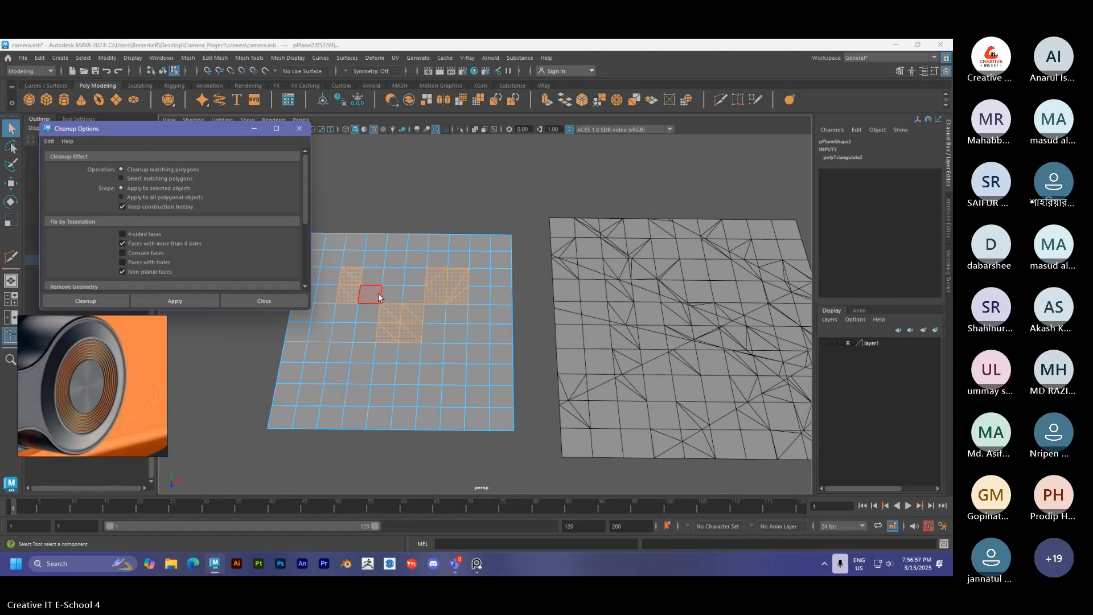
pyautogui.moveTo(378, 296); pyautogui.dragTo(462, 210, button='right')
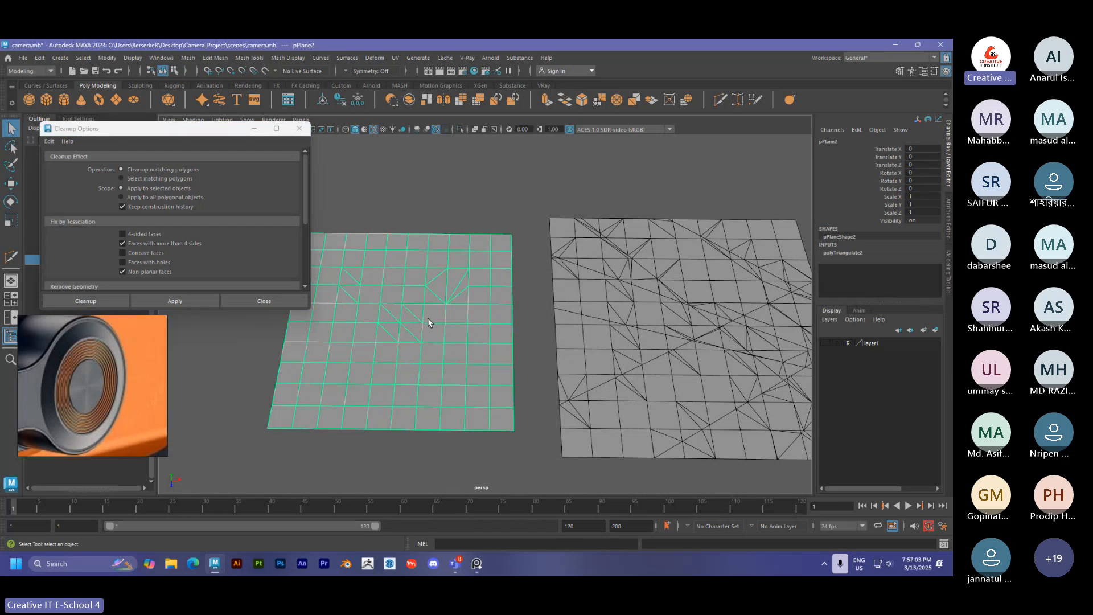
pyautogui.click(263, 301)
# Delete both test planes and turn off isolation to show the camera model.
pyautogui.scroll(-5, 534, 292)
pyautogui.keyDown('alt'); pyautogui.moveTo(534, 293); pyautogui.dragTo(490, 309); pyautogui.keyUp('alt')
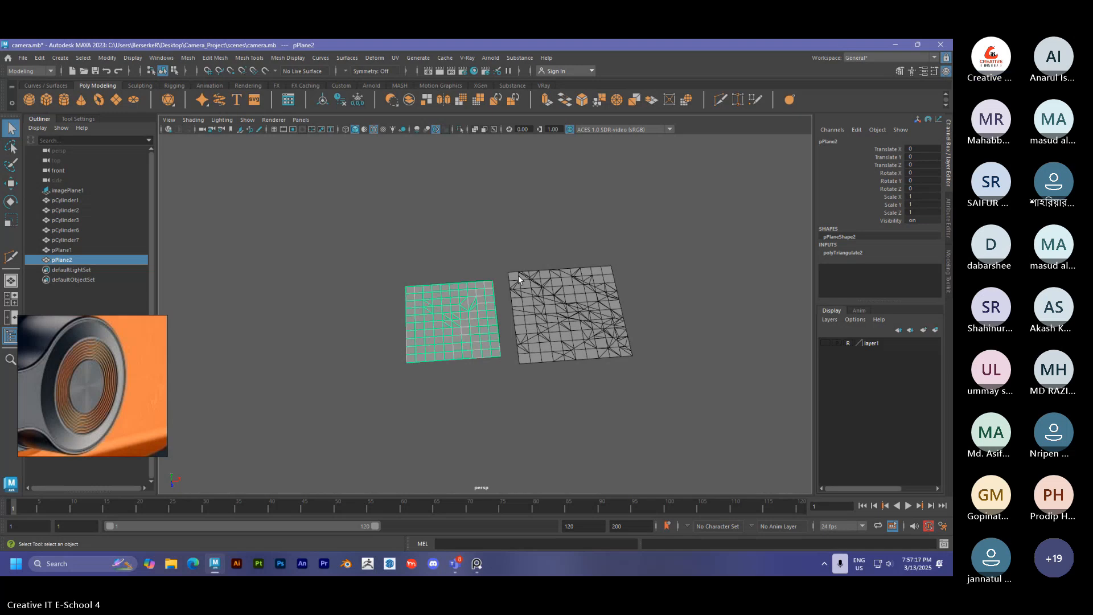
pyautogui.scroll(-3, 518, 275)
pyautogui.keyDown('alt'); pyautogui.moveTo(518, 275); pyautogui.dragTo(599, 357); pyautogui.keyUp('alt')
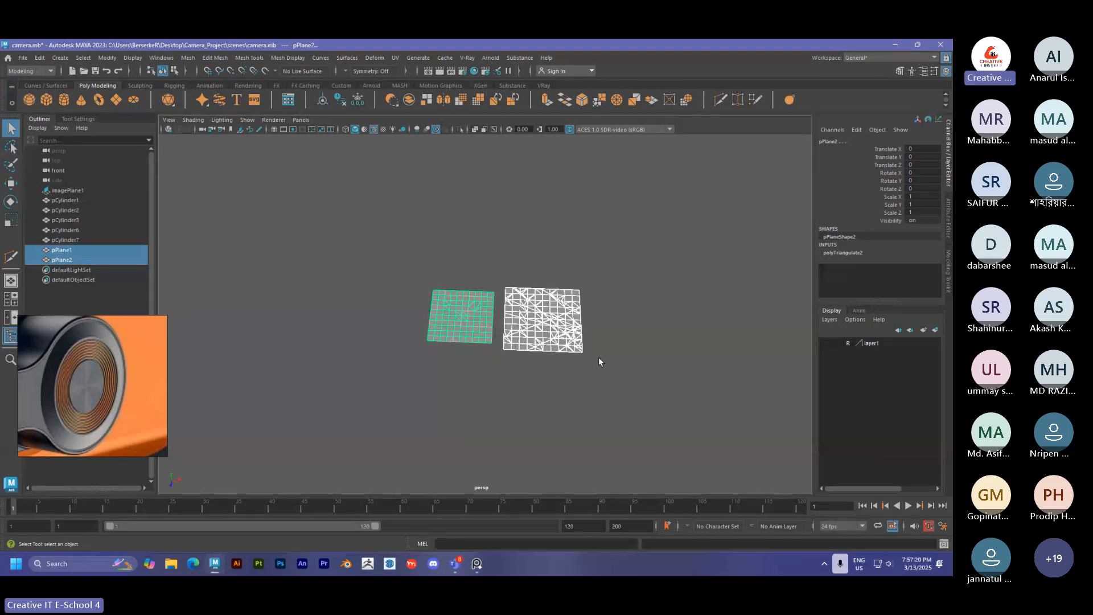
pyautogui.press('Delete')
pyautogui.hotkey('ctrl', '1')
# Select the camera's main body and frame it with its open front and side recess in view.
pyautogui.scroll(-5, 583, 304)
pyautogui.click(595, 310)
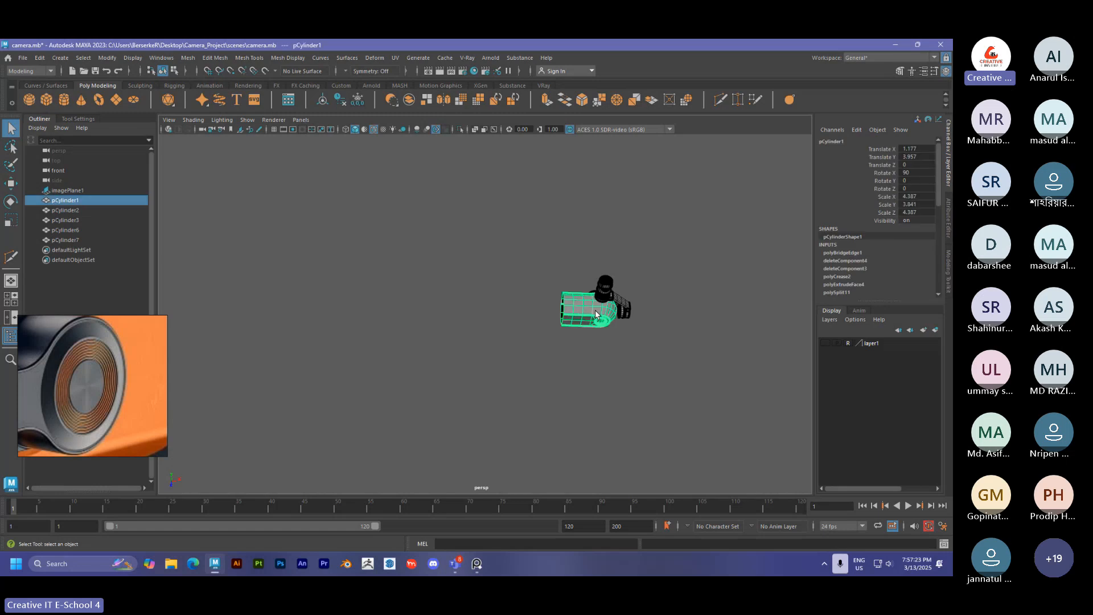
pyautogui.press('f')
pyautogui.keyDown('alt'); pyautogui.moveTo(529, 332); pyautogui.dragTo(538, 305); pyautogui.keyUp('alt')
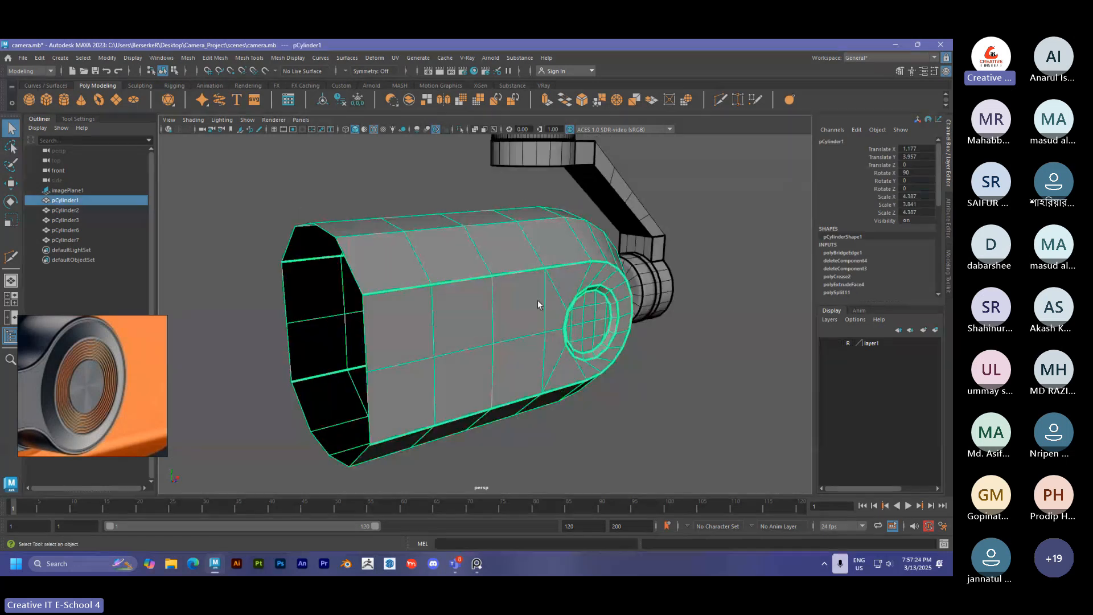
pyautogui.keyDown('alt'); pyautogui.moveTo(470, 323); pyautogui.dragTo(415, 267); pyautogui.keyUp('alt')
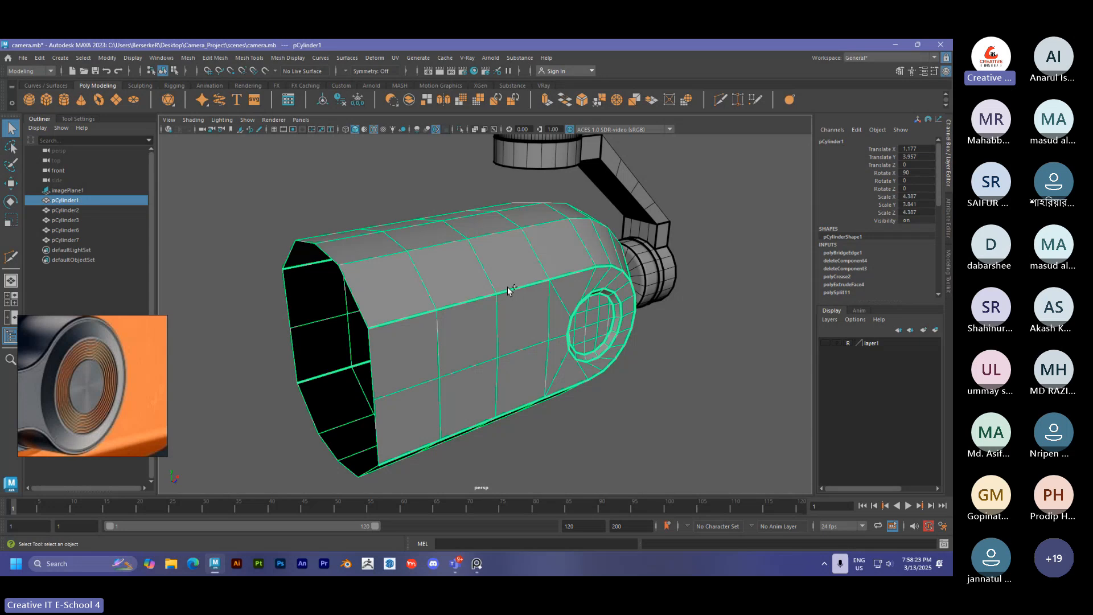
# Cut a diagonal edge across a quad on the camera body's upper slope with Multi-Cut and undo the cut.
pyautogui.click(720, 100)
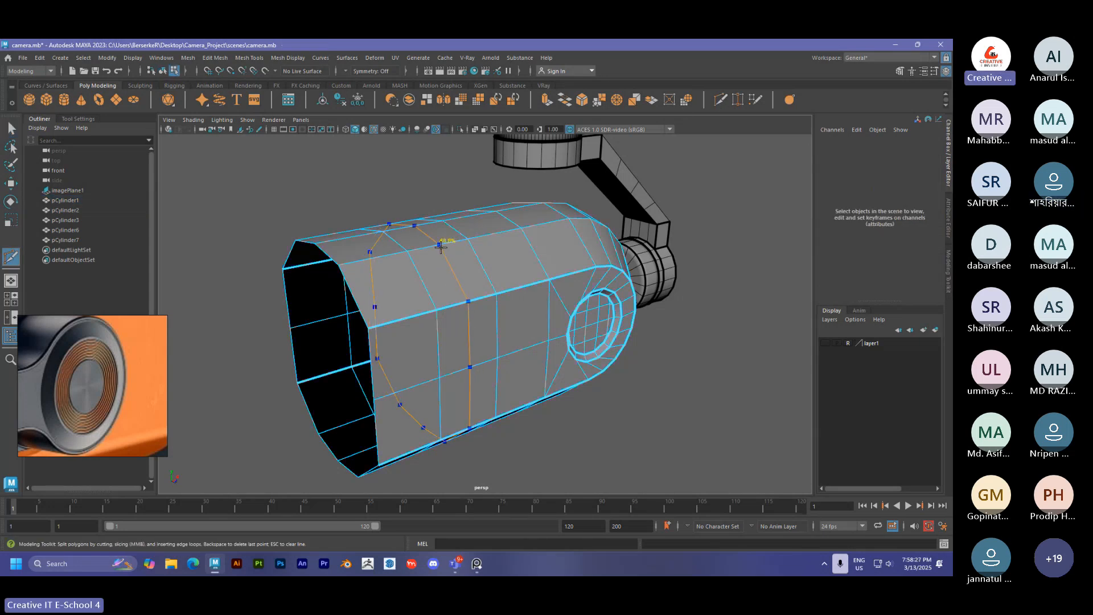
pyautogui.click(437, 309)
pyautogui.click(468, 238)
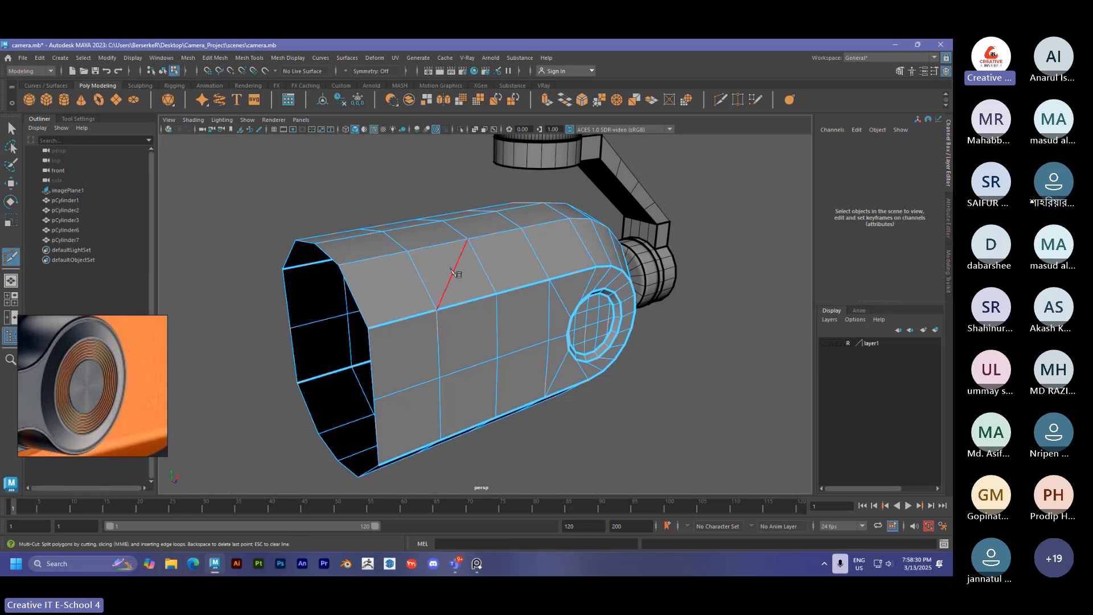
pyautogui.press('Return')
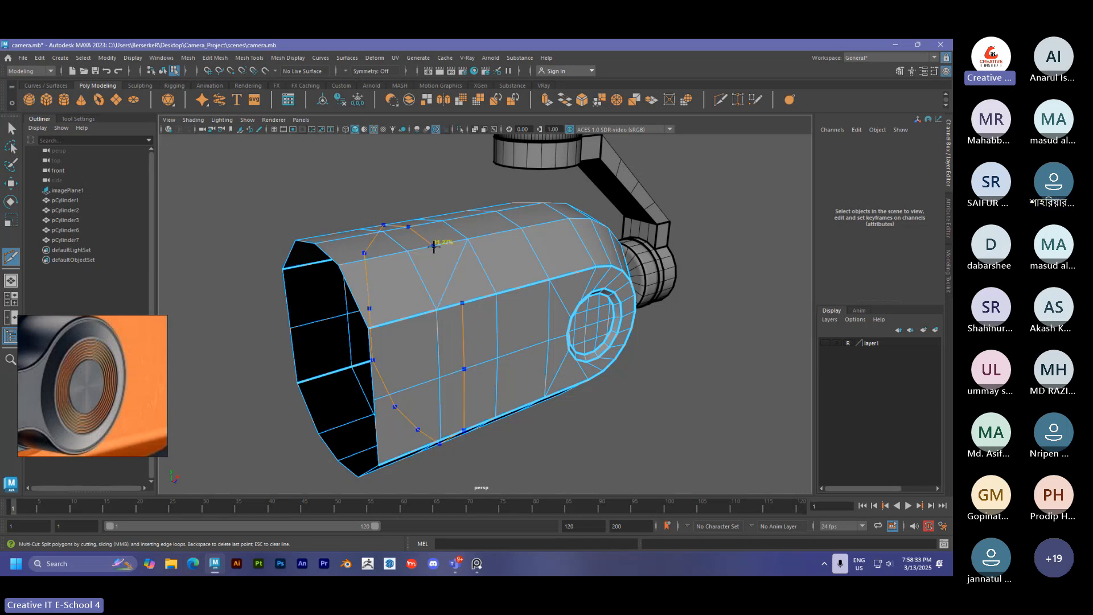
pyautogui.hotkey('ctrl', 'z')
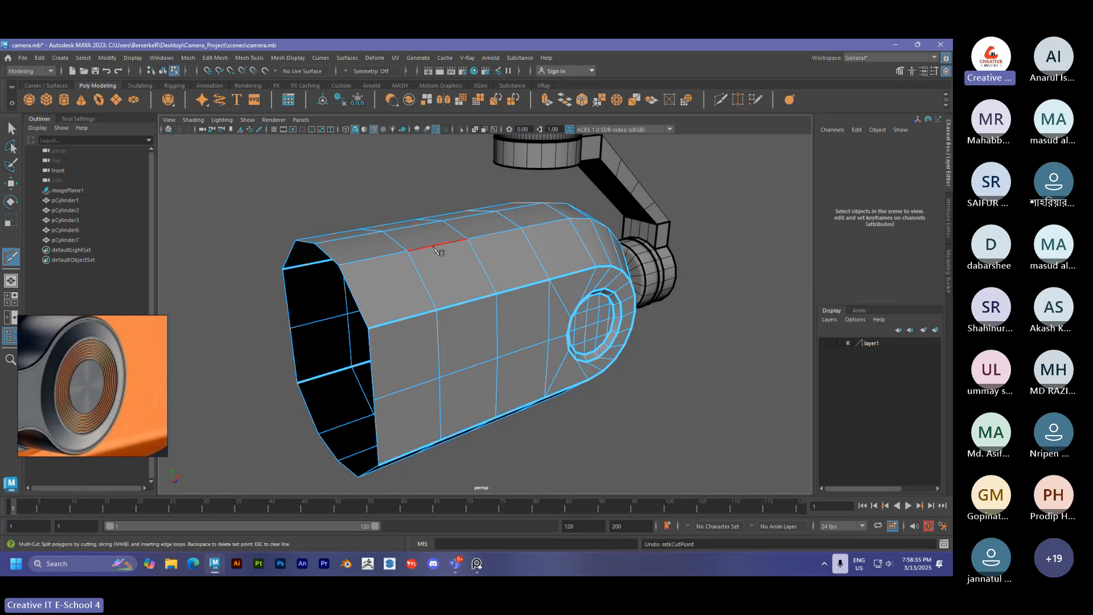
pyautogui.press('q')
# Return the camera body to object mode and focus the reference board on the image of the lens front.
pyautogui.keyDown('alt'); pyautogui.moveTo(435, 251); pyautogui.dragTo(504, 219); pyautogui.keyUp('alt')
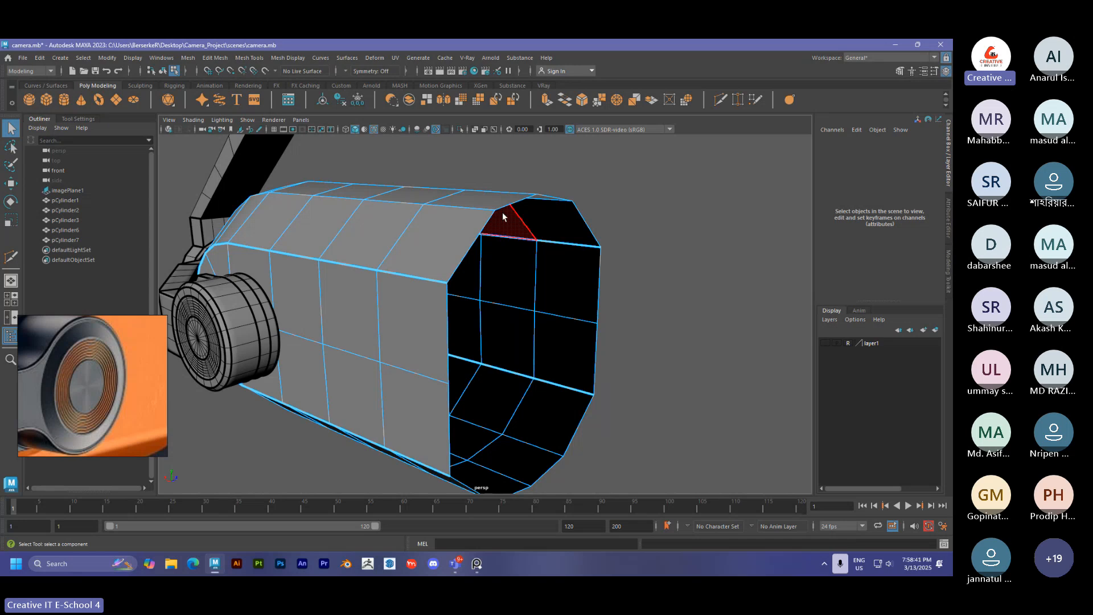
pyautogui.moveTo(482, 202); pyautogui.dragTo(528, 169, button='right')
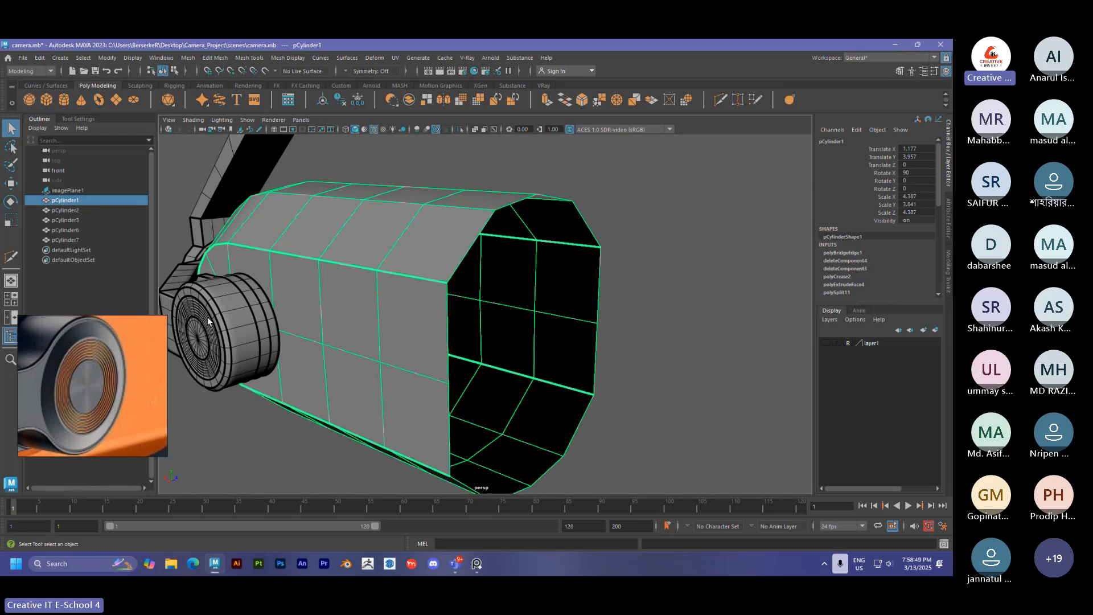
pyautogui.scroll(-4, 275, 295)
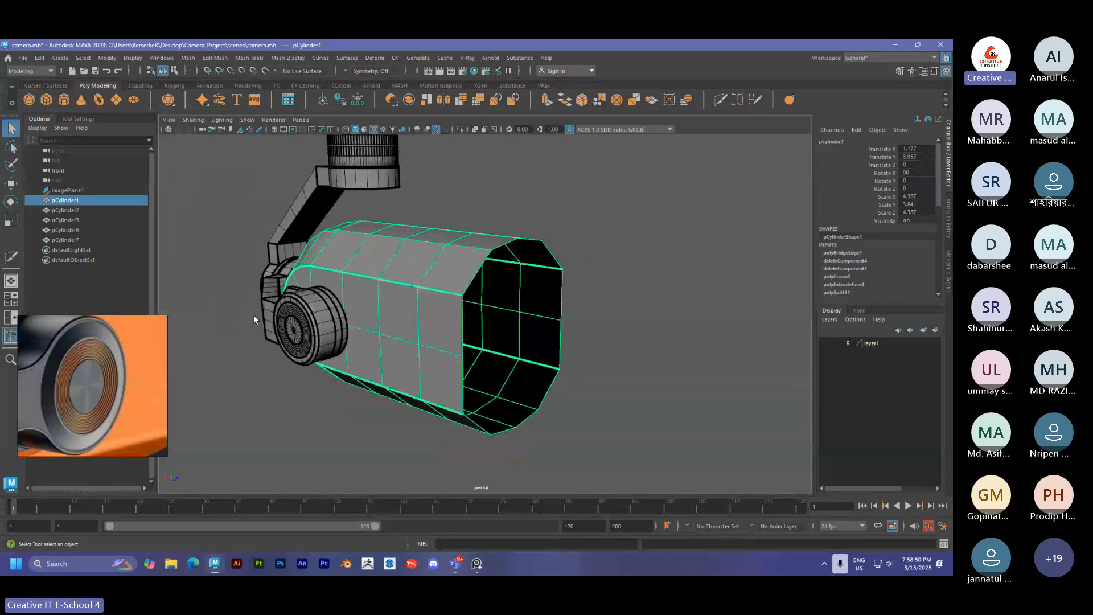
pyautogui.scroll(-5, 110, 389)
pyautogui.scroll(-5, 110, 390)
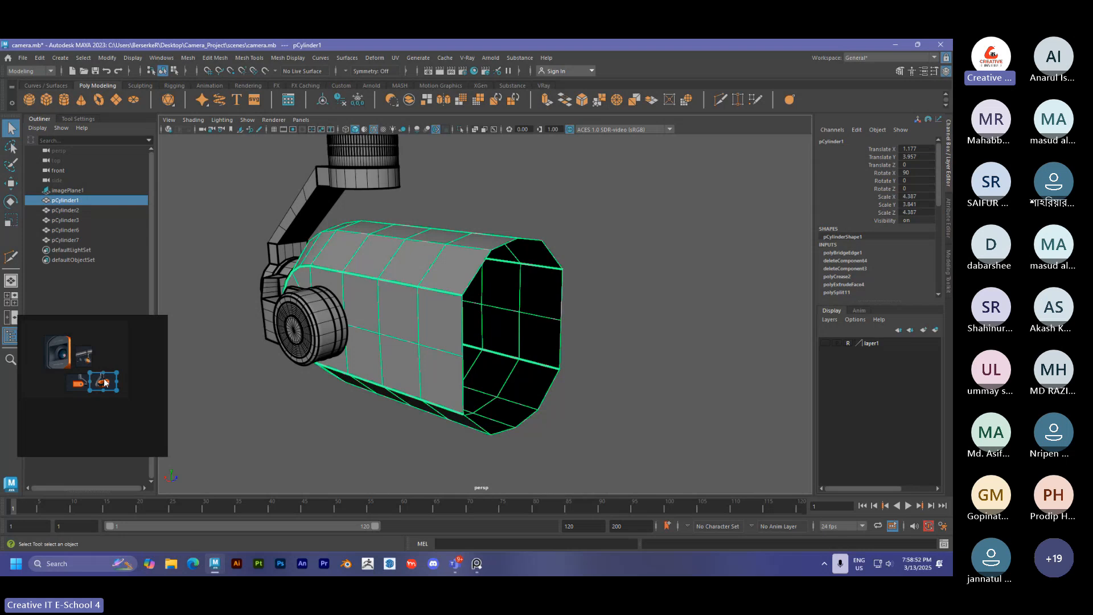
pyautogui.click(67, 354)
pyautogui.doubleClick(63, 352)
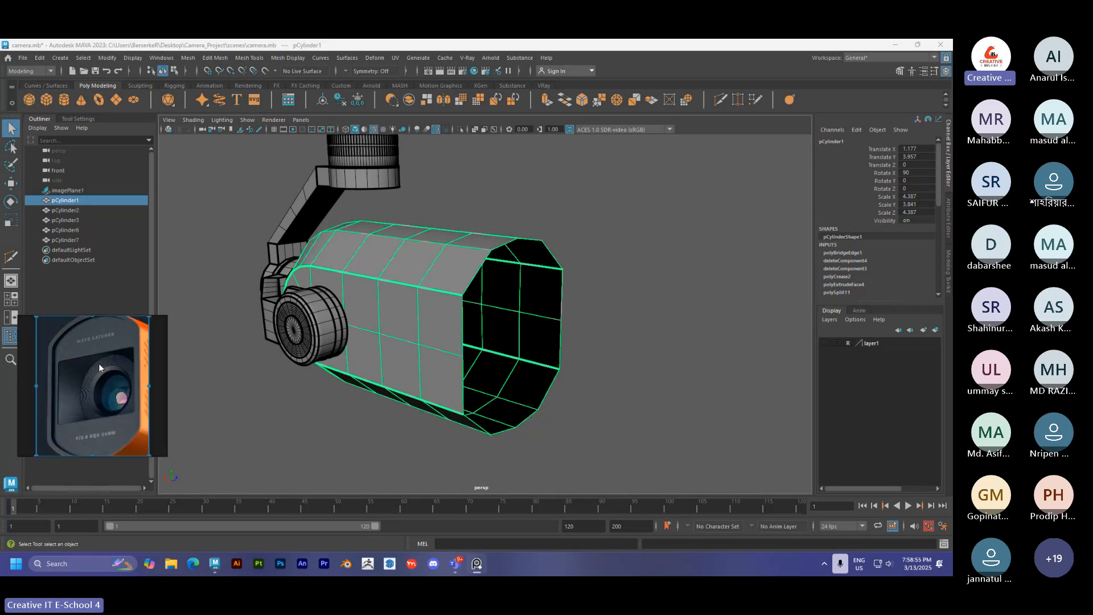
# Select the border edges of the body's open front and extrude them slightly inward by scaling to form a thin rim.
pyautogui.keyDown('alt'); pyautogui.moveTo(443, 330); pyautogui.dragTo(361, 273); pyautogui.keyUp('alt')
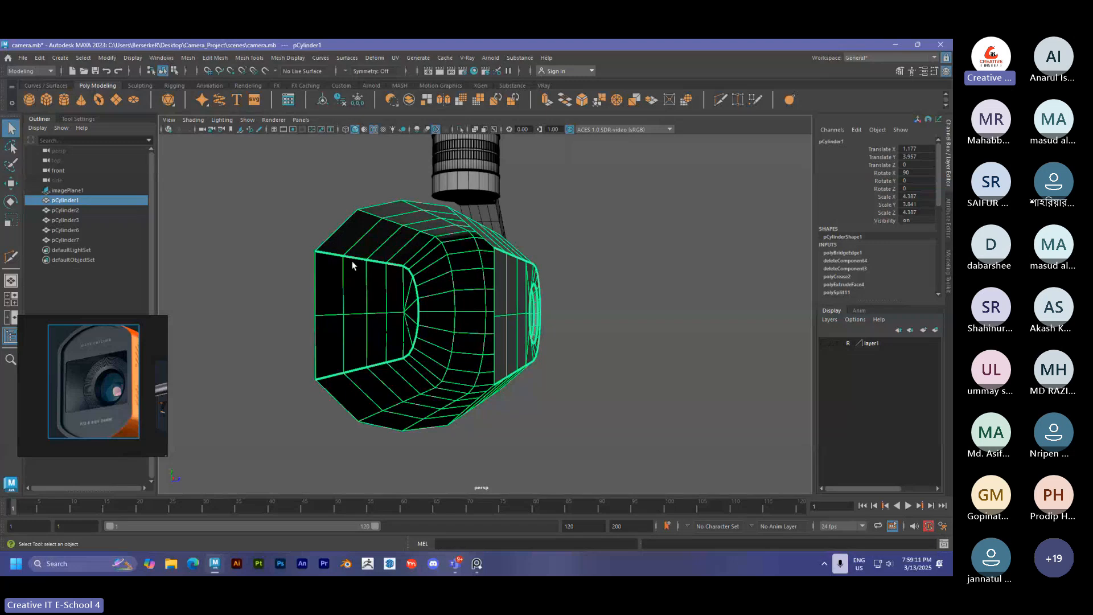
pyautogui.keyDown('alt'); pyautogui.moveTo(353, 261); pyautogui.dragTo(352, 286); pyautogui.keyUp('alt')
pyautogui.moveTo(353, 272); pyautogui.dragTo(349, 219, button='right')
pyautogui.click(364, 227)
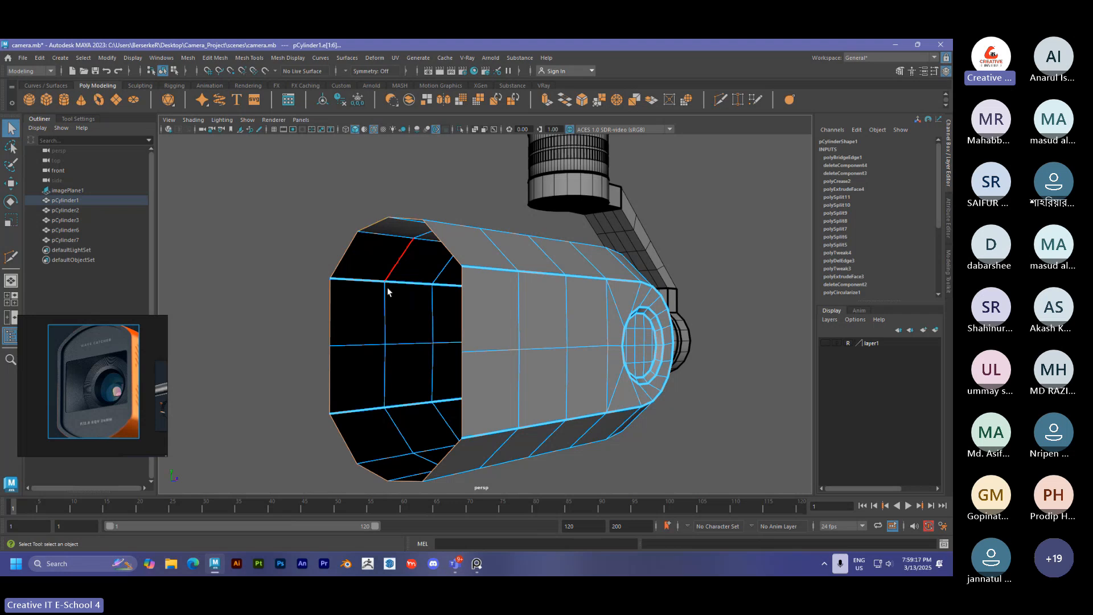
pyautogui.press('r')
pyautogui.keyDown('shift'); pyautogui.moveTo(388, 349); pyautogui.dragTo(371, 354); pyautogui.keyUp('shift')
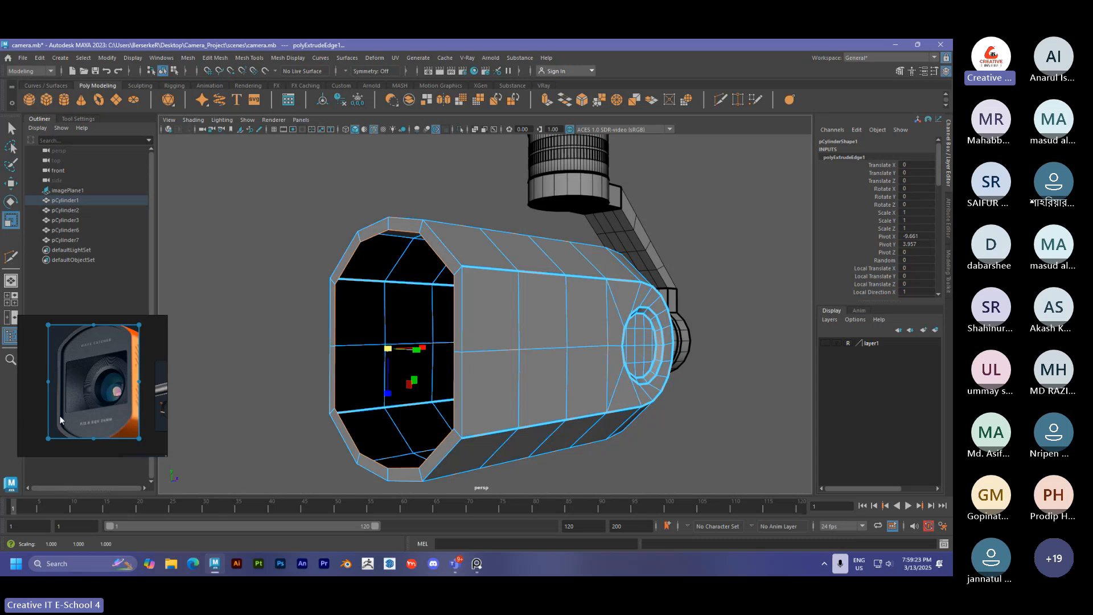
# Extrude the rim's inner border edges about 0.3 cm back into the camera body.
pyautogui.press('w')
pyautogui.keyDown('alt'); pyautogui.moveTo(364, 353); pyautogui.dragTo(424, 347); pyautogui.keyUp('alt')
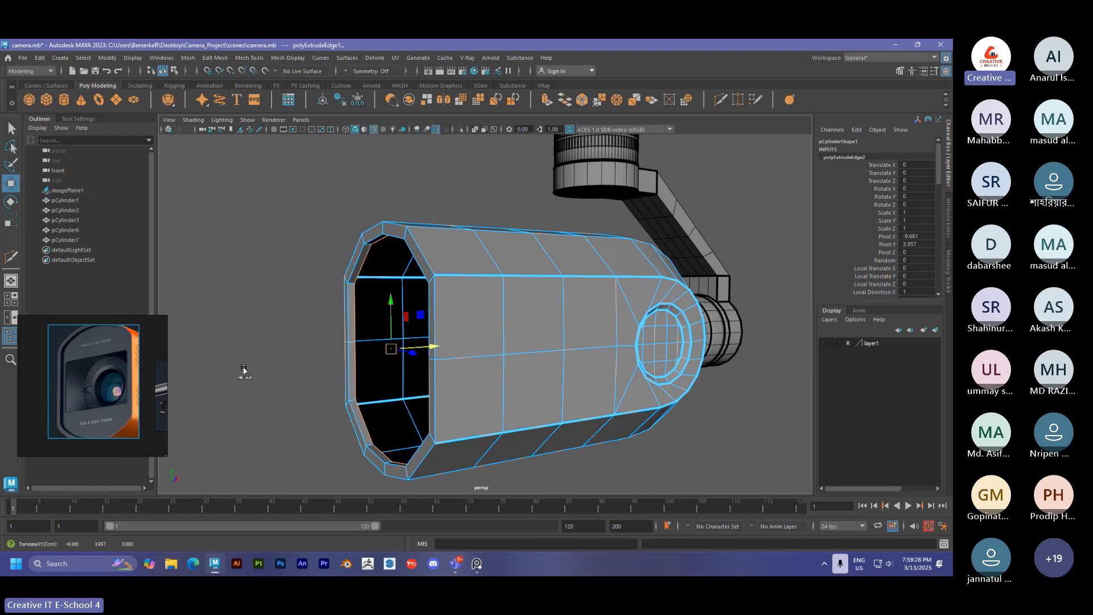
pyautogui.click(73, 352)
# Extrude the recessed border inward by scaling to form a narrow front frame around the opening.
pyautogui.press('r')
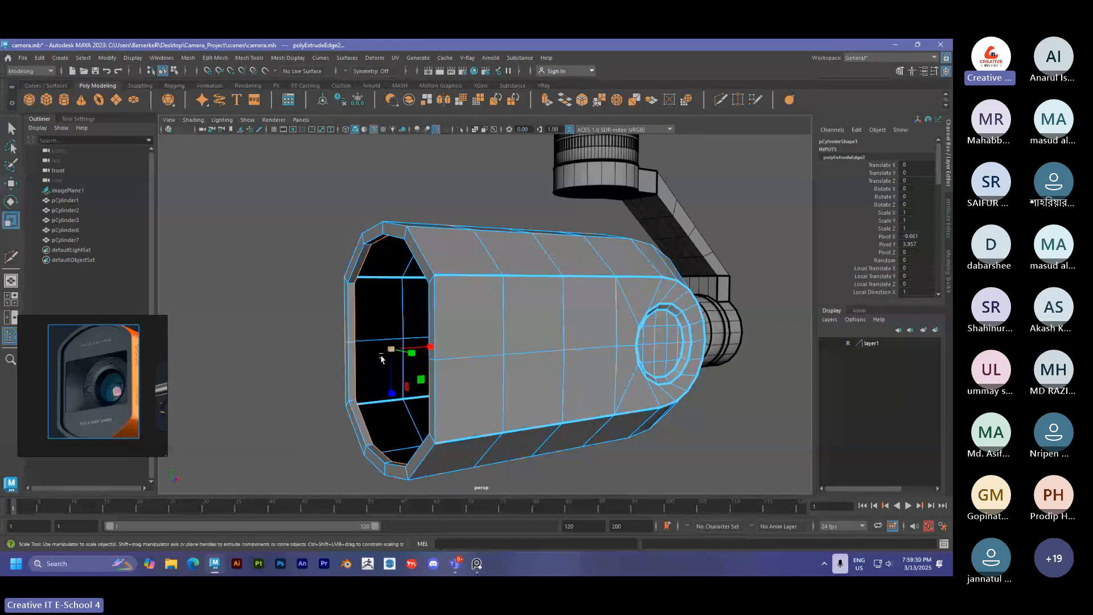
pyautogui.moveTo(381, 358)
pyautogui.keyDown('alt'); pyautogui.mouseDown()
pyautogui.moveTo(422, 363)
pyautogui.moveTo(370, 368)
pyautogui.mouseUp(); pyautogui.keyUp('alt')
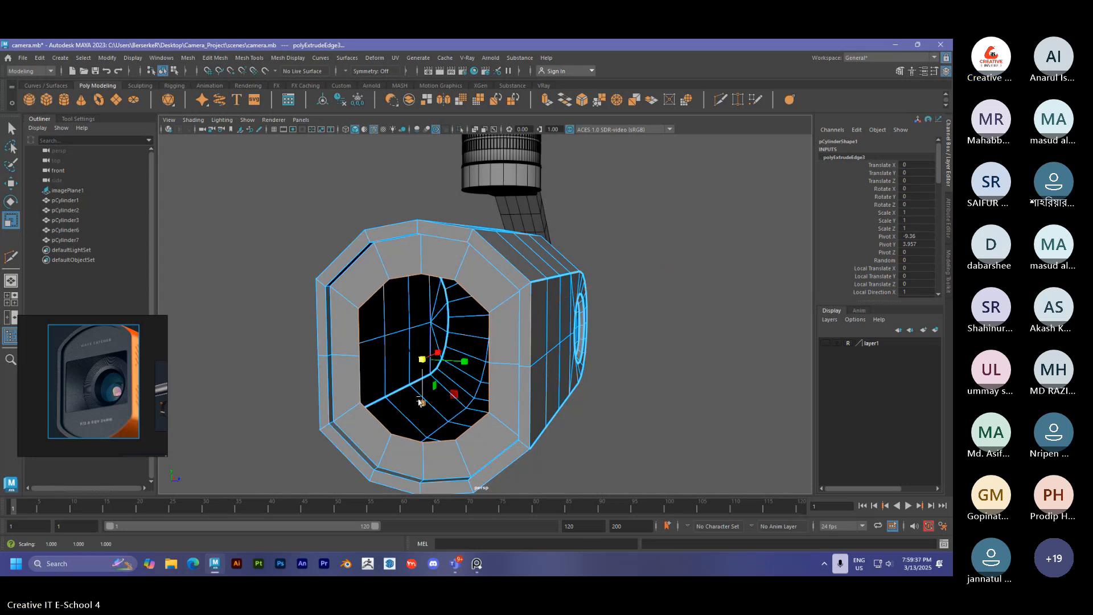
pyautogui.moveTo(422, 401); pyautogui.dragTo(421, 392)
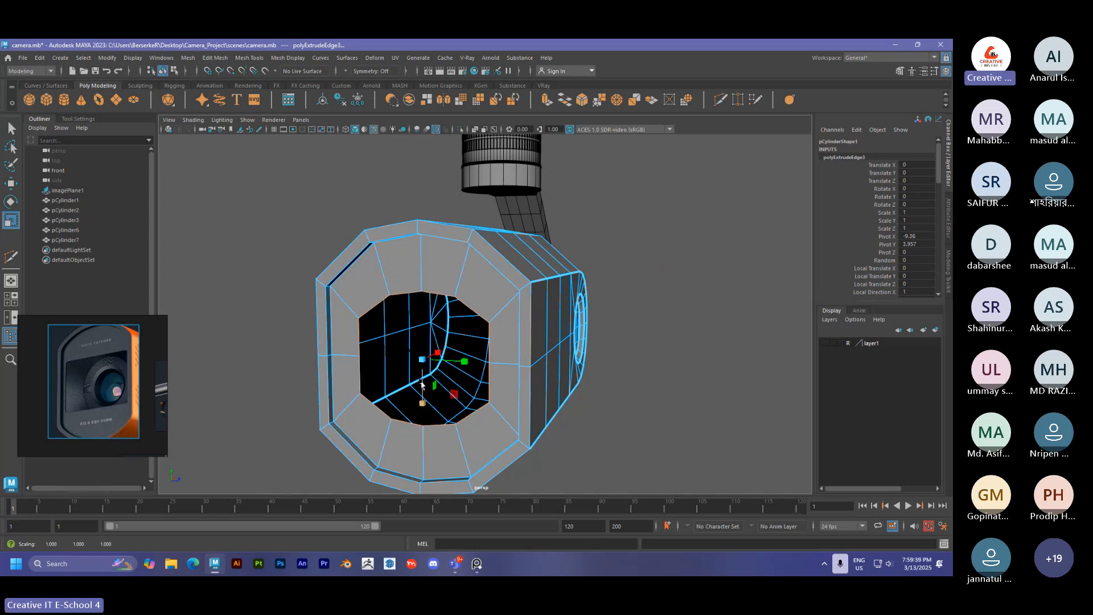
pyautogui.hotkey('ctrl', 'z')
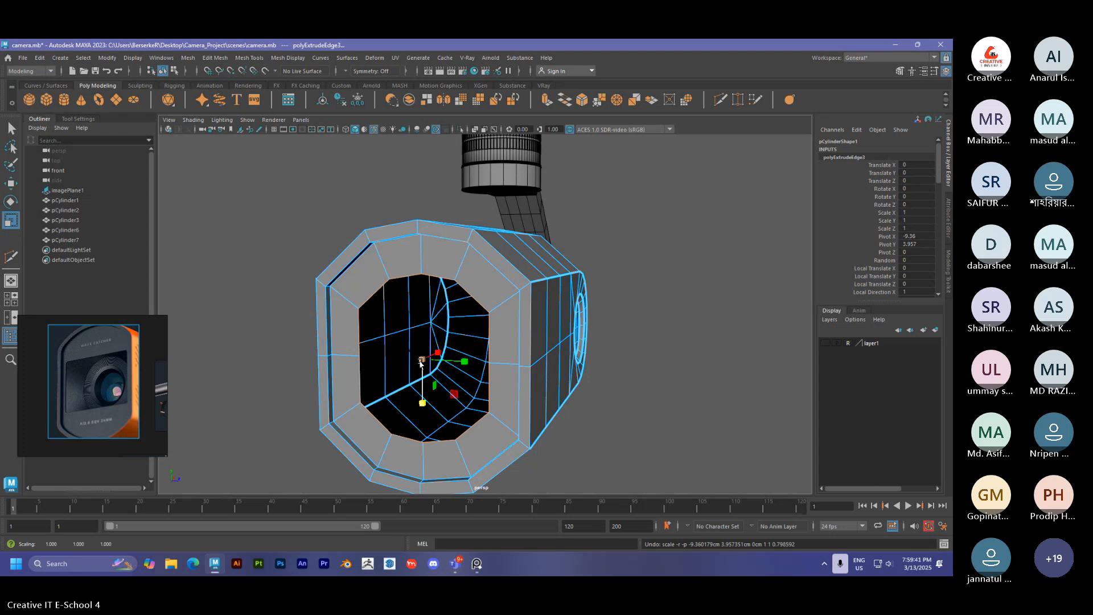
pyautogui.moveTo(422, 359)
pyautogui.mouseDown()
pyautogui.moveTo(410, 365)
pyautogui.moveTo(449, 365)
pyautogui.moveTo(431, 360)
pyautogui.mouseUp()
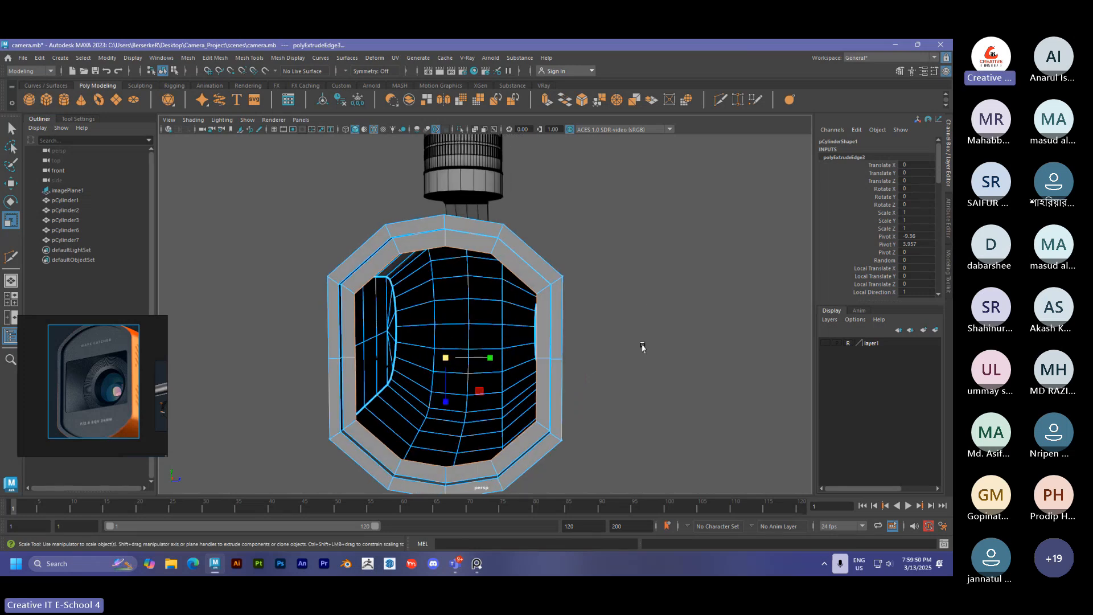
# Select the upper edges of the front opening, flatten them into a straight horizontal line and move them slightly down.
pyautogui.keyDown('alt'); pyautogui.moveTo(643, 347); pyautogui.dragTo(667, 341); pyautogui.keyUp('alt')
pyautogui.click(643, 258)
pyautogui.click(532, 277)
pyautogui.keyDown('alt'); pyautogui.moveTo(450, 288); pyautogui.dragTo(462, 310); pyautogui.keyUp('alt')
pyautogui.press('q')
pyautogui.doubleClick(385, 277)
pyautogui.press('r')
pyautogui.press('w')
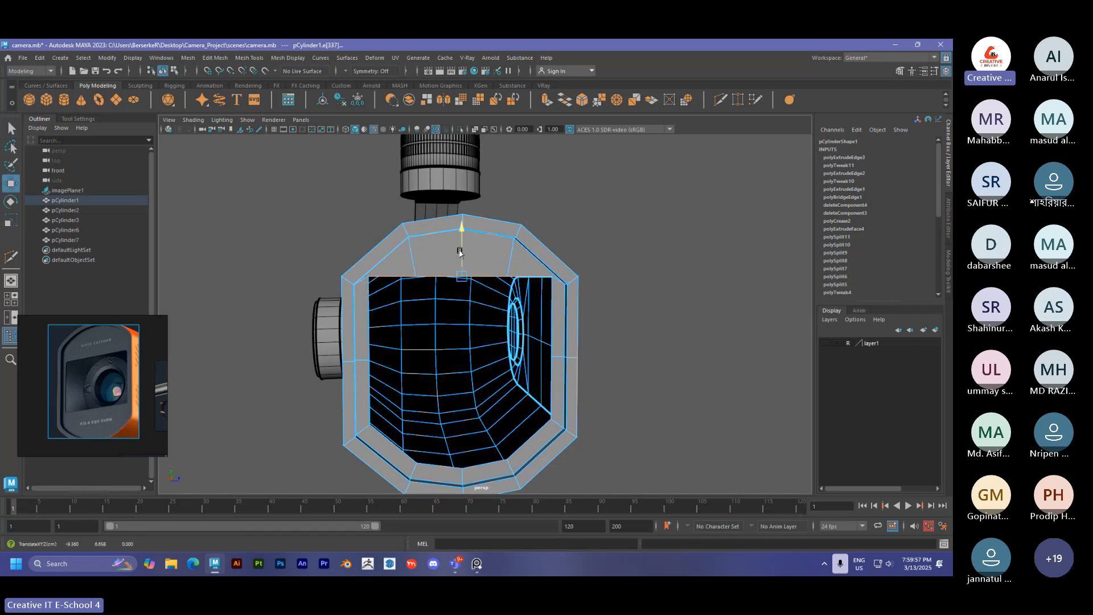
pyautogui.moveTo(460, 253); pyautogui.dragTo(456, 273)
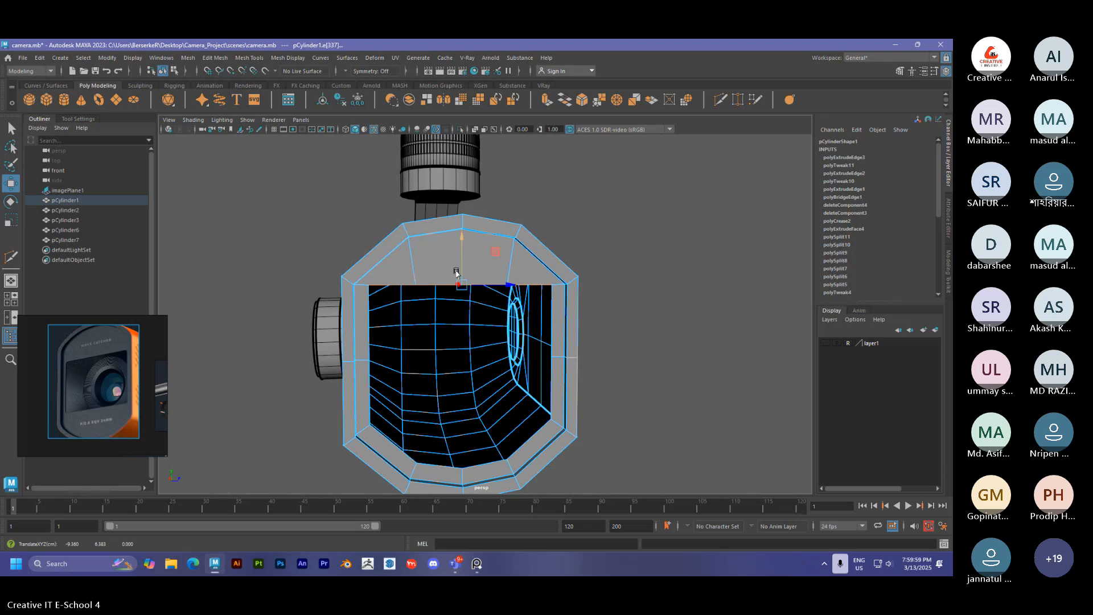
pyautogui.scroll(6, 370, 294)
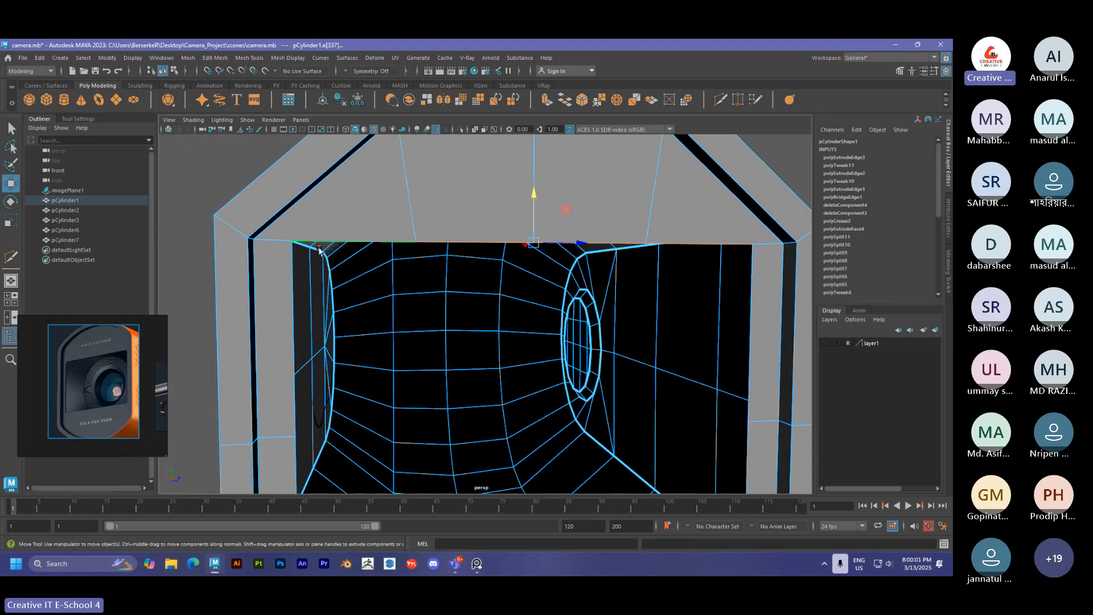
# Select the lower edges of the front opening, flatten them into a straight horizontal line and move them slightly up.
pyautogui.scroll(-5, 307, 268)
pyautogui.keyDown('alt'); pyautogui.moveTo(360, 330); pyautogui.dragTo(331, 239, button='middle'); pyautogui.keyUp('alt')
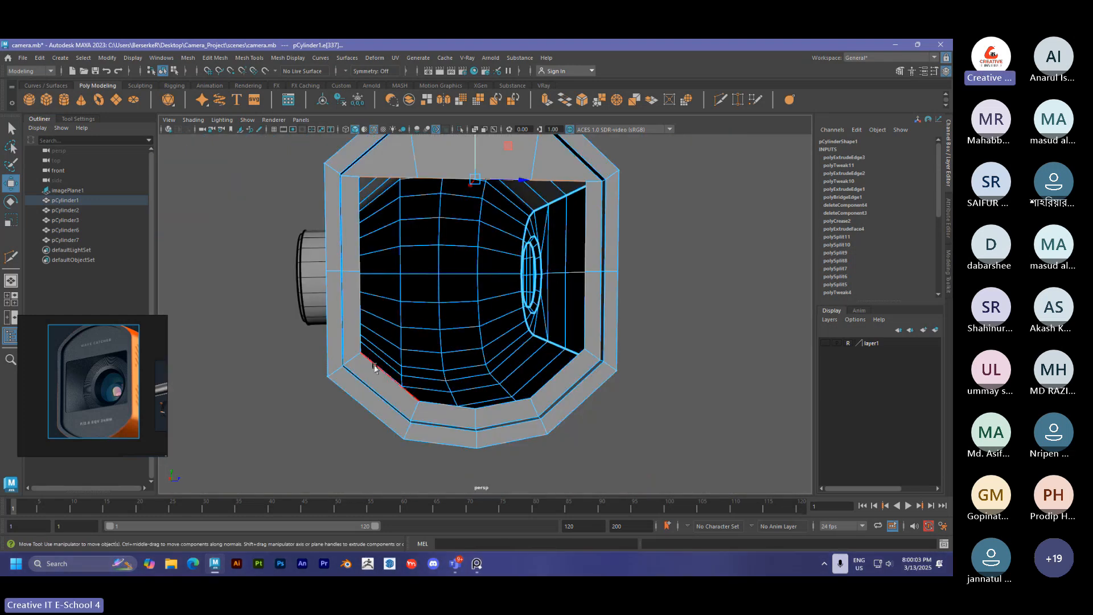
pyautogui.doubleClick(478, 333)
pyautogui.press('r')
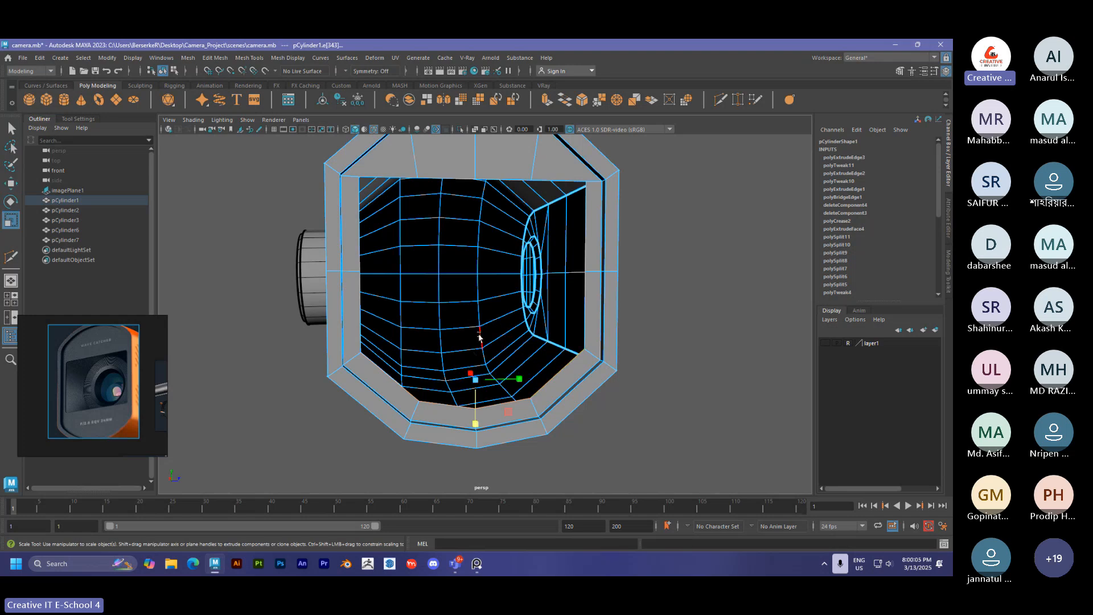
pyautogui.moveTo(476, 423); pyautogui.dragTo(477, 298)
pyautogui.press('w')
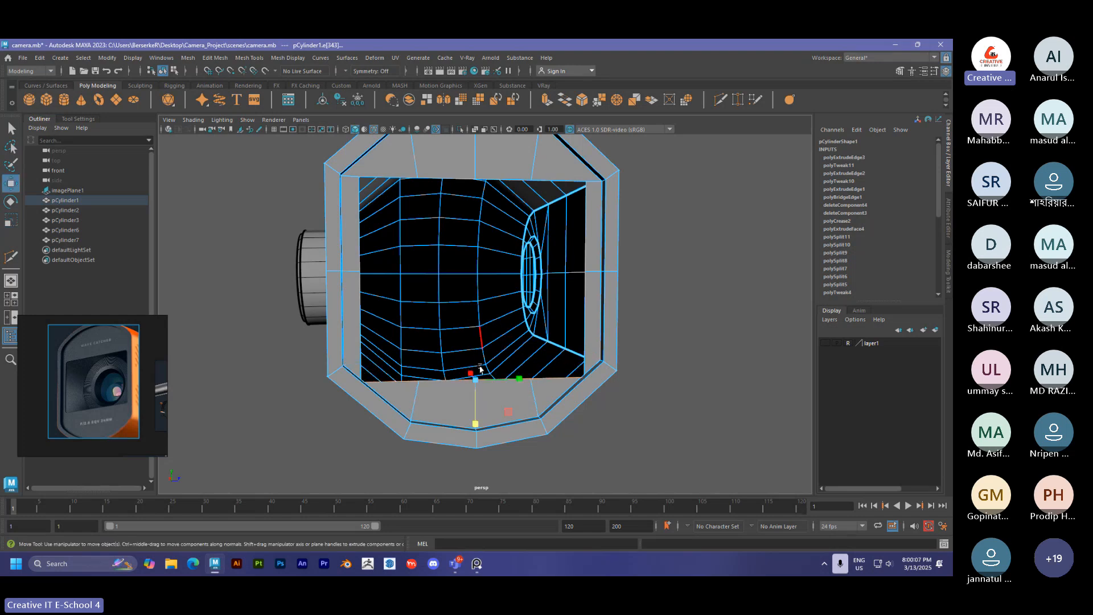
pyautogui.moveTo(479, 359); pyautogui.dragTo(472, 335, button='middle')
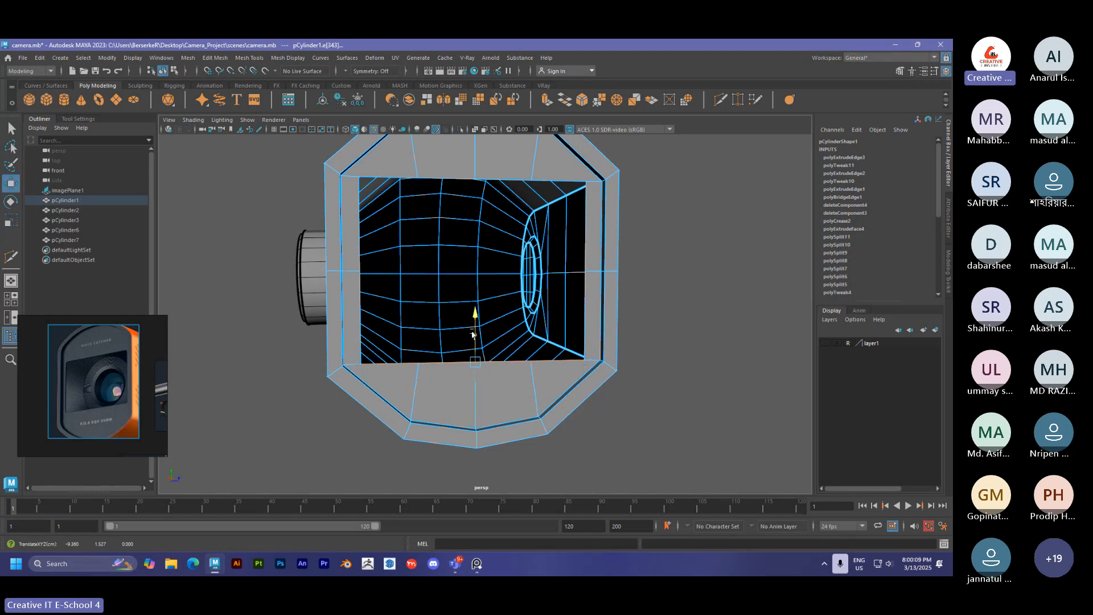
# Examine the camera body's front frame and rectangular opening from several angles.
pyautogui.keyDown('alt'); pyautogui.moveTo(471, 334); pyautogui.dragTo(439, 302); pyautogui.keyUp('alt')
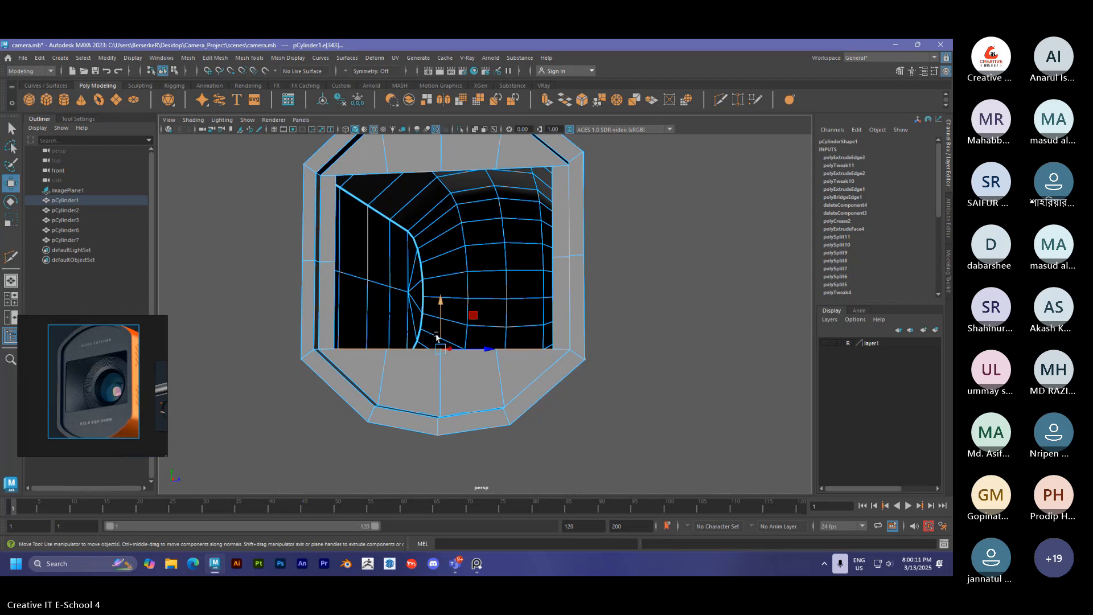
pyautogui.scroll(-3, 443, 328)
pyautogui.press('space')
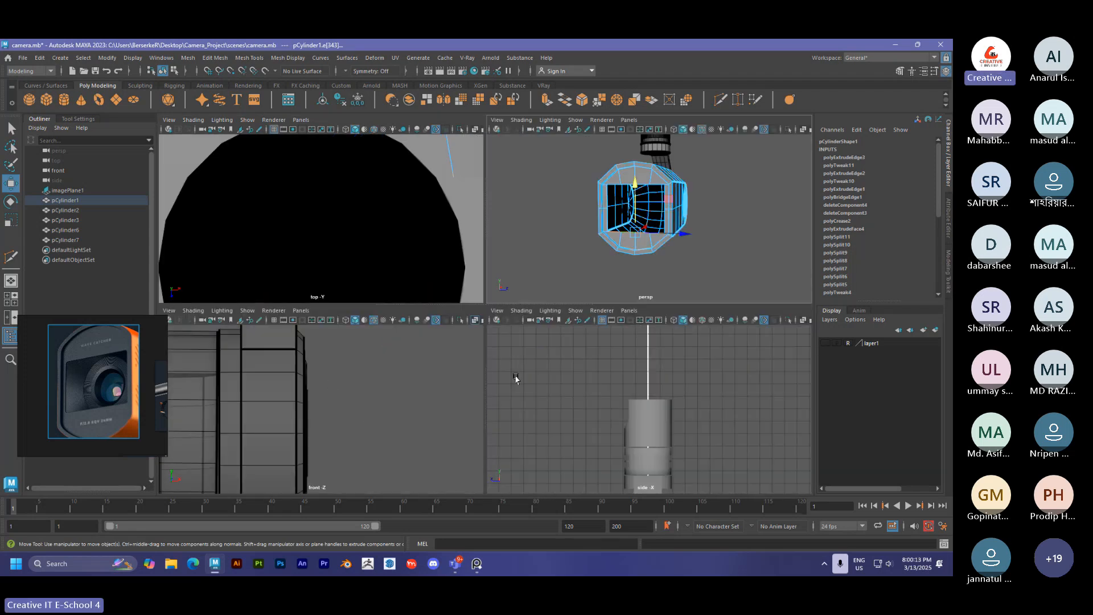
pyautogui.press('space')
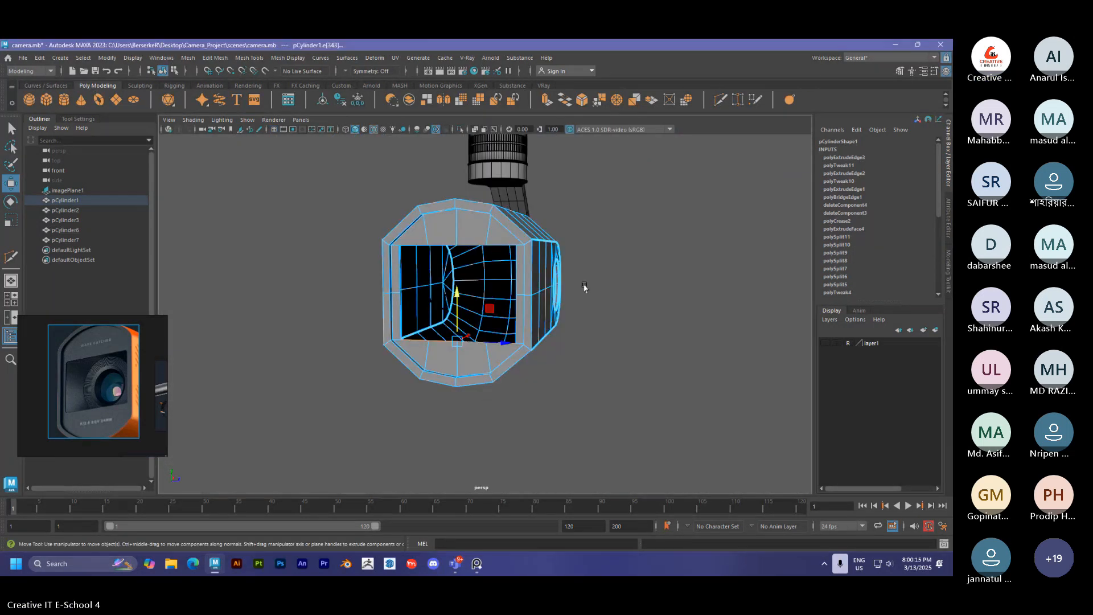
pyautogui.keyDown('alt'); pyautogui.moveTo(583, 288); pyautogui.dragTo(591, 312); pyautogui.keyUp('alt')
pyautogui.moveTo(634, 258); pyautogui.dragTo(682, 244, button='right')
pyautogui.click(647, 268)
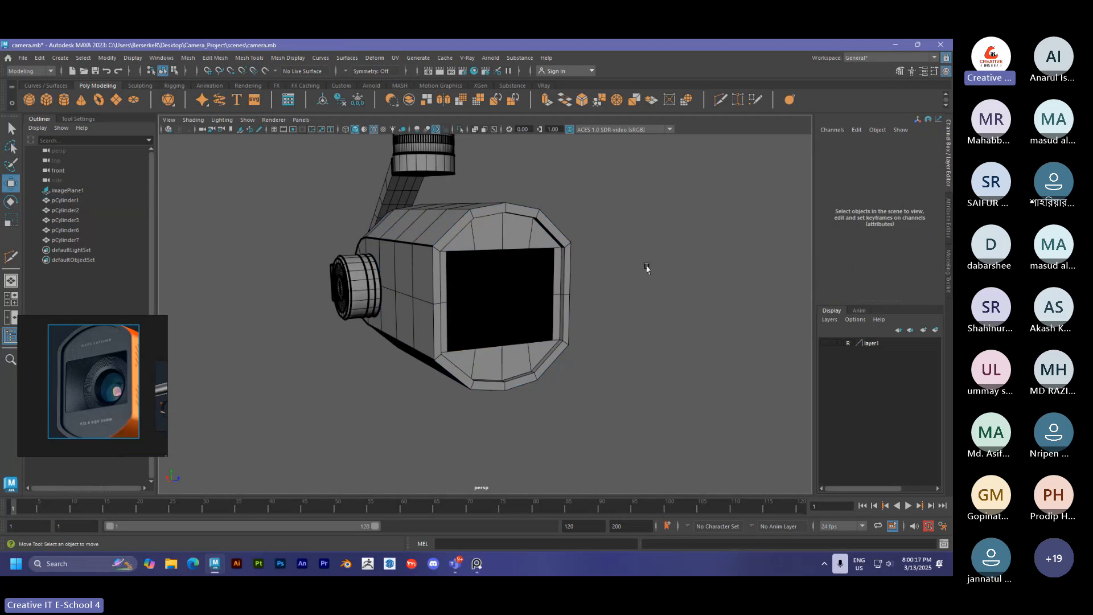
pyautogui.keyDown('alt'); pyautogui.moveTo(647, 268); pyautogui.dragTo(546, 288); pyautogui.keyUp('alt')
pyautogui.keyDown('alt'); pyautogui.moveTo(244, 330); pyautogui.dragTo(368, 336); pyautogui.keyUp('alt')
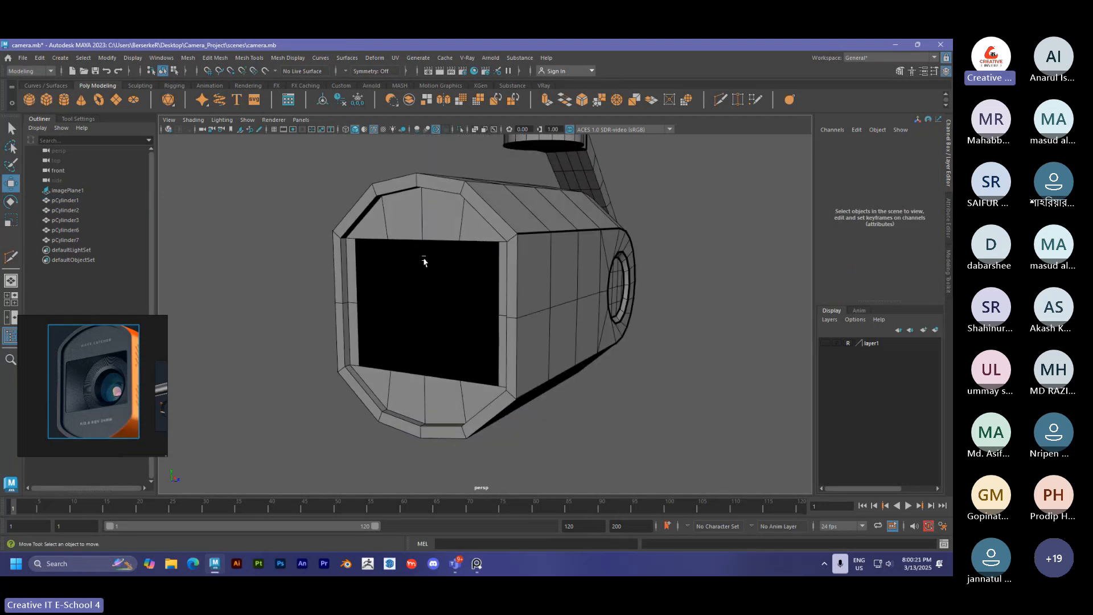
pyautogui.keyDown('alt'); pyautogui.moveTo(422, 261); pyautogui.dragTo(373, 251); pyautogui.keyUp('alt')
# Select the edge loop around the front opening and scale it down vertically to make a wide, low rectangle.
pyautogui.click(391, 272)
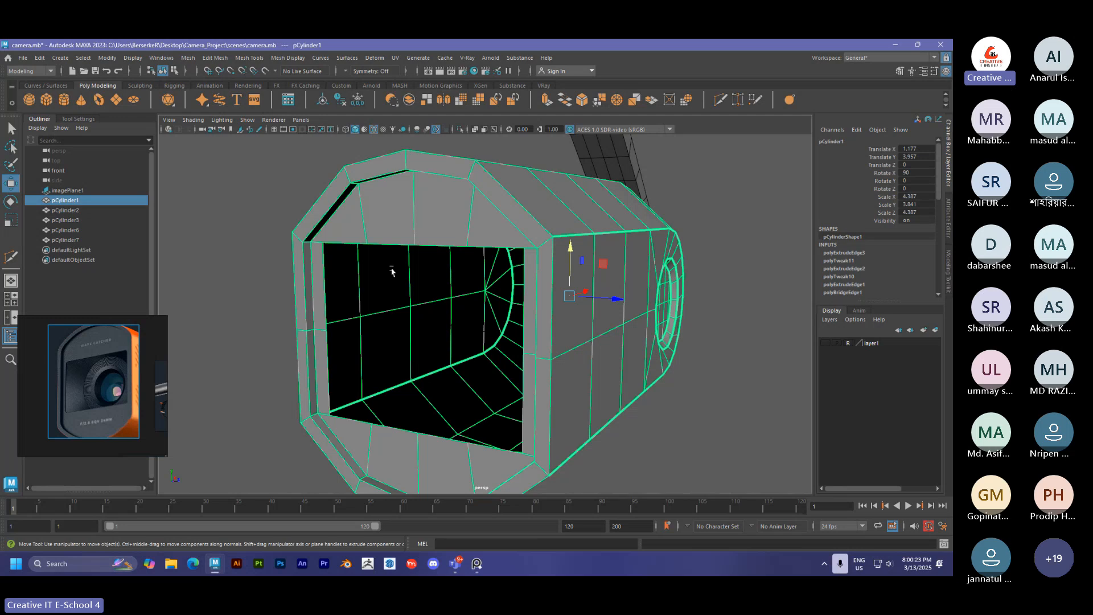
pyautogui.moveTo(425, 238); pyautogui.dragTo(449, 243, button='right')
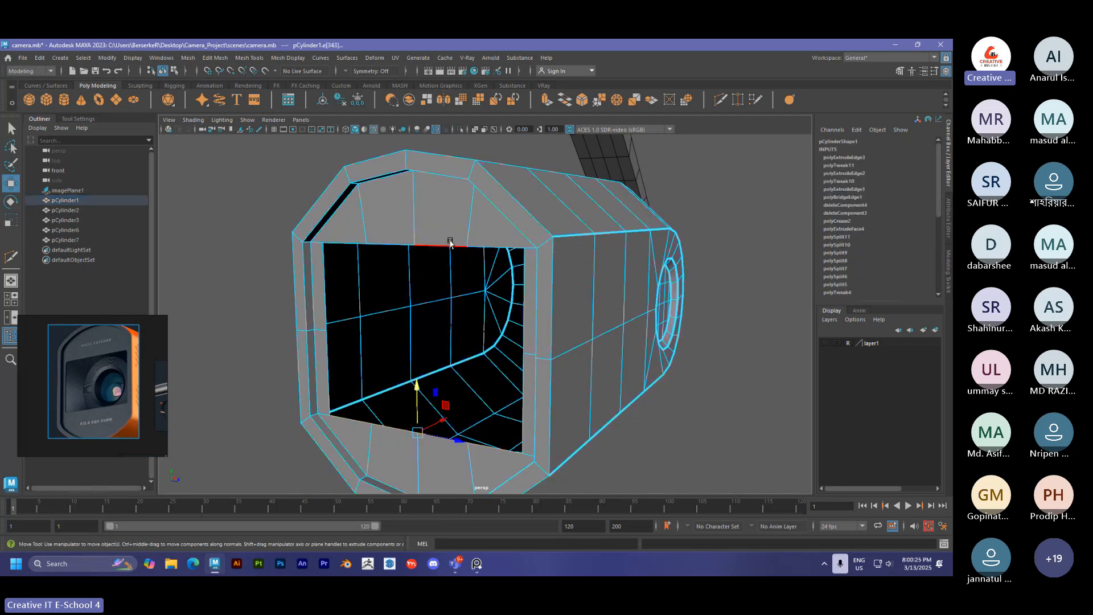
pyautogui.doubleClick(449, 243)
pyautogui.press('r')
pyautogui.moveTo(416, 341); pyautogui.dragTo(389, 347)
pyautogui.moveTo(416, 382); pyautogui.dragTo(448, 334)
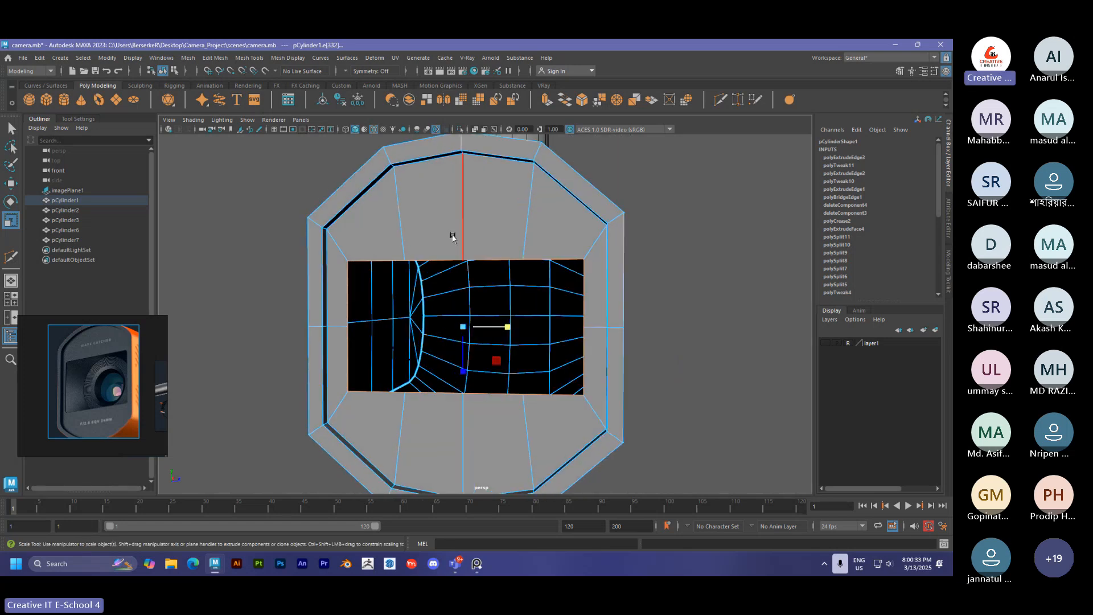
pyautogui.moveTo(454, 235); pyautogui.dragTo(498, 215, button='right')
pyautogui.click(659, 224)
# Compare the whole camera model with the lens reference image and save the scene.
pyautogui.scroll(-4, 585, 273)
pyautogui.keyDown('alt'); pyautogui.moveTo(585, 273); pyautogui.dragTo(636, 281); pyautogui.keyUp('alt')
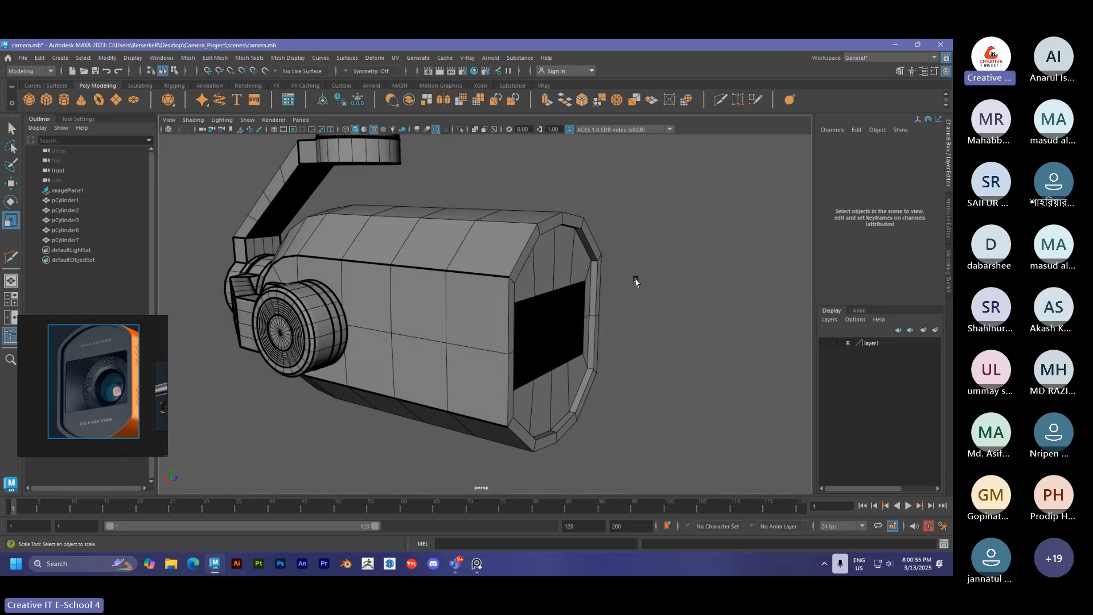
pyautogui.click(131, 365)
pyautogui.click(95, 377)
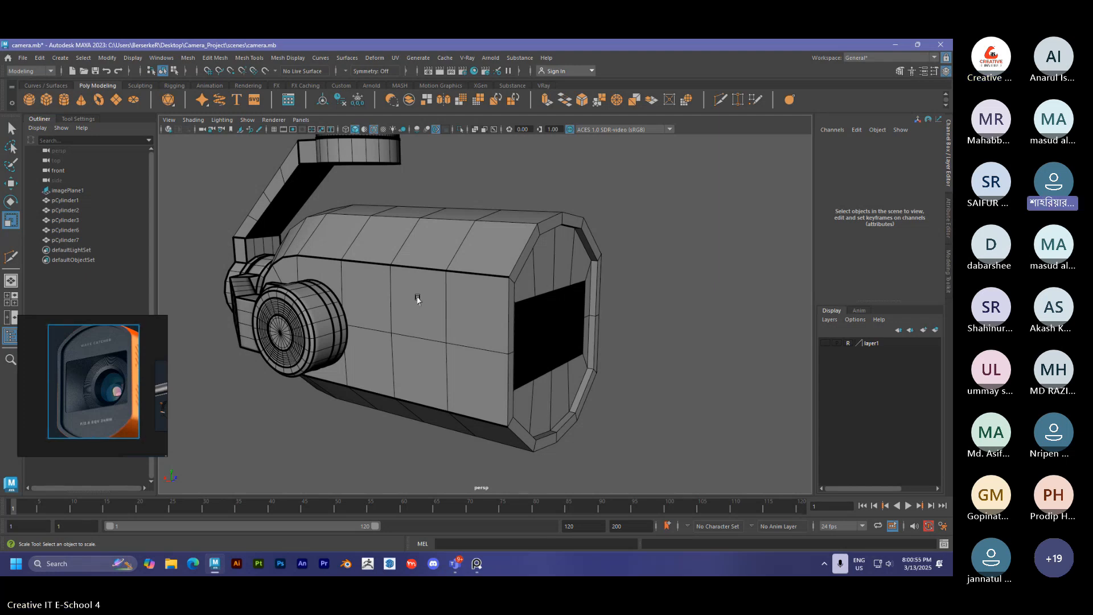
pyautogui.scroll(-6, 455, 293)
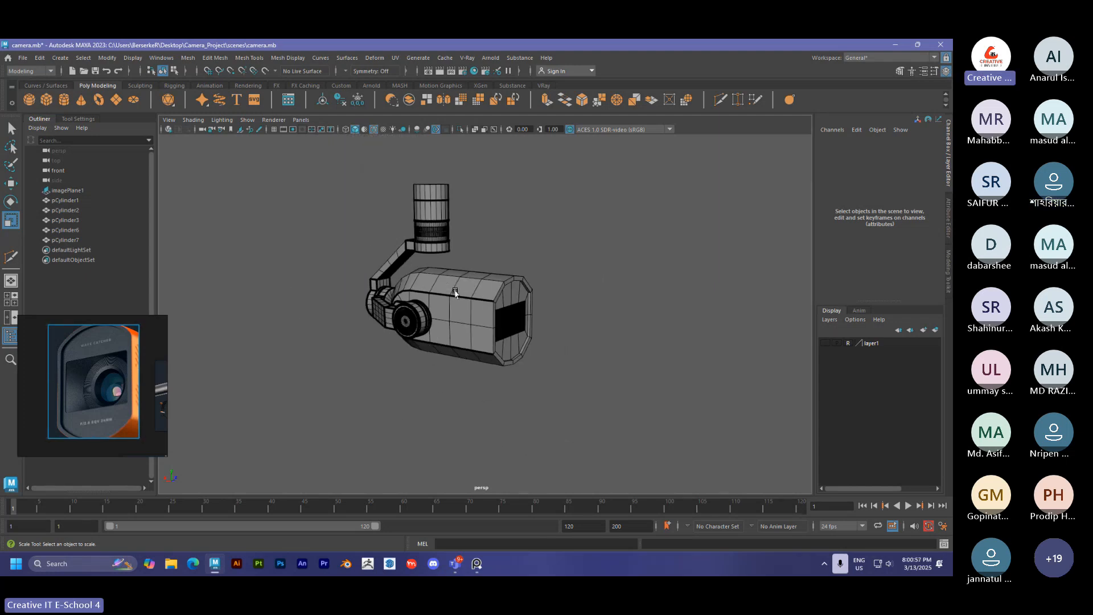
pyautogui.keyDown('alt'); pyautogui.moveTo(458, 306); pyautogui.dragTo(321, 314); pyautogui.keyUp('alt')
pyautogui.keyDown('alt'); pyautogui.moveTo(469, 288); pyautogui.dragTo(390, 305, button='middle'); pyautogui.keyUp('alt')
pyautogui.hotkey('ctrl', 's')
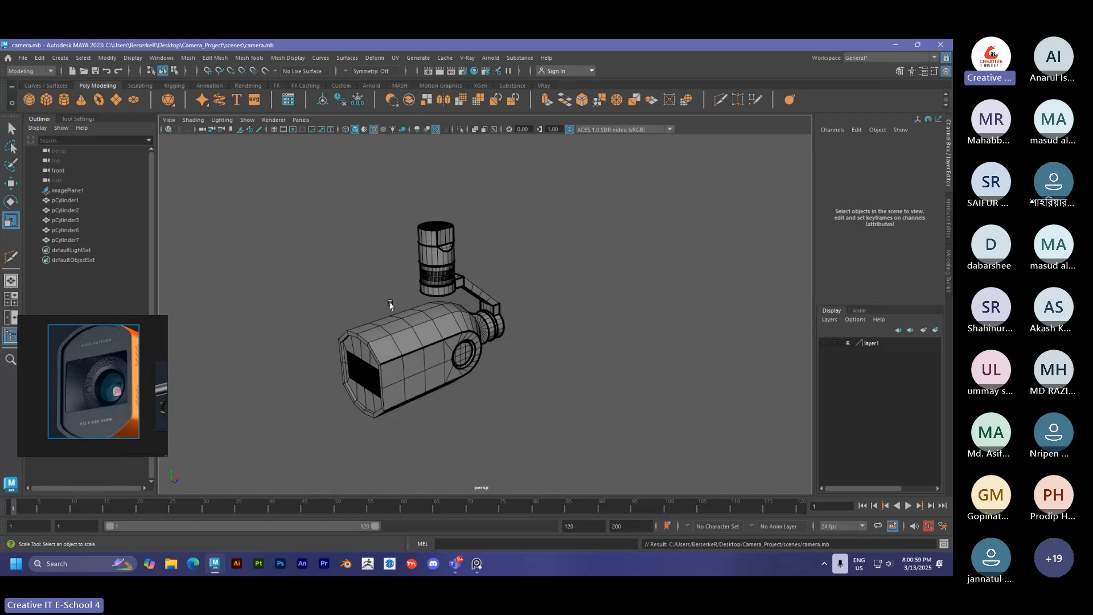
pyautogui.keyDown('alt'); pyautogui.moveTo(390, 306); pyautogui.dragTo(446, 320); pyautogui.keyUp('alt')
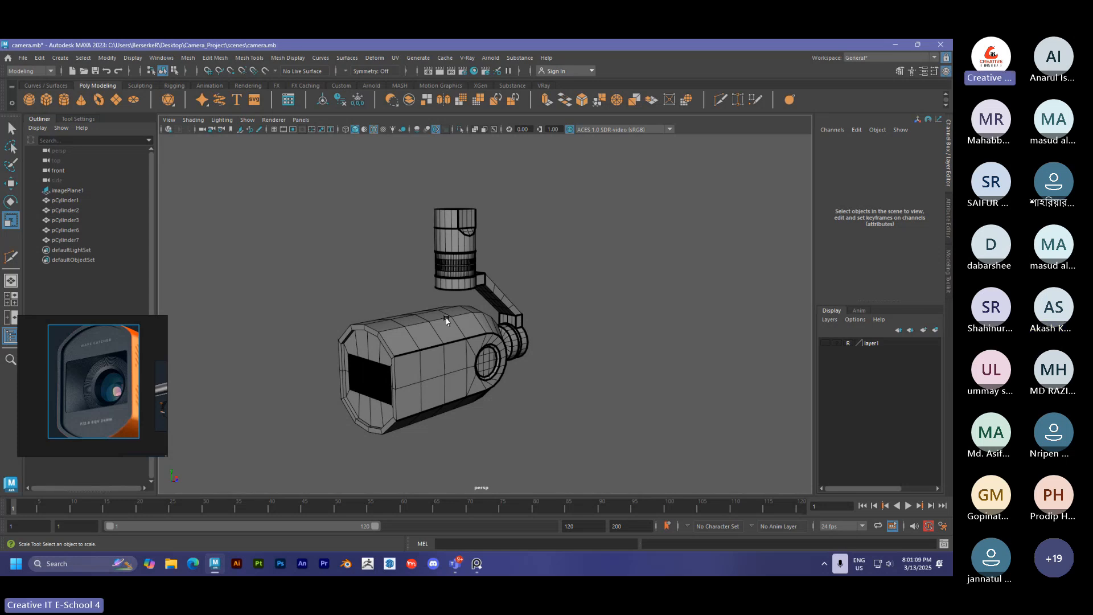
# Create a polygon plane and move it just in front of the camera body's lens opening.
pyautogui.keyDown('alt'); pyautogui.moveTo(381, 365); pyautogui.dragTo(478, 362); pyautogui.keyUp('alt')
pyautogui.keyDown('alt'); pyautogui.moveTo(479, 362); pyautogui.dragTo(542, 356, button='right'); pyautogui.keyUp('alt')
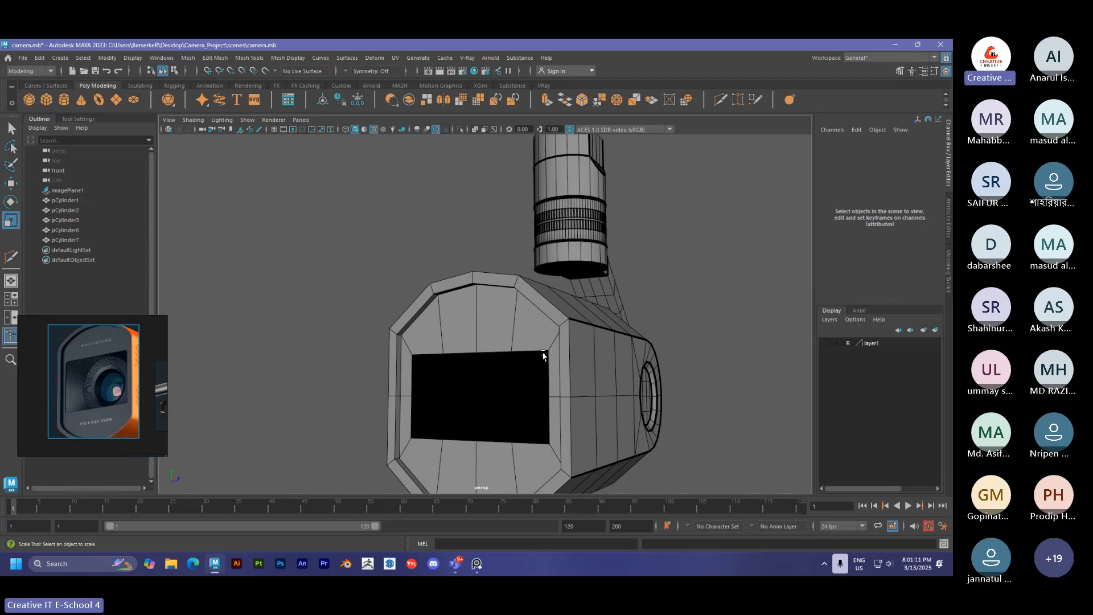
pyautogui.scroll(-3, 542, 356)
pyautogui.click(116, 100)
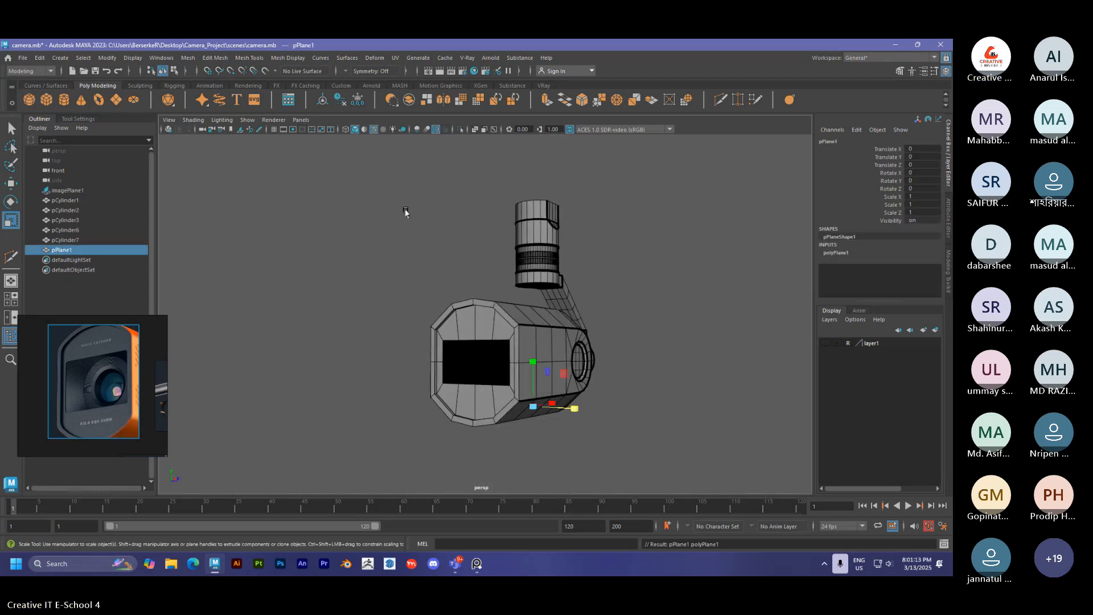
pyautogui.keyDown('alt'); pyautogui.moveTo(405, 213); pyautogui.dragTo(438, 399); pyautogui.keyUp('alt')
pyautogui.press('w')
# Rotate the plane upright by setting its Rotate Z to 90.
pyautogui.press('e')
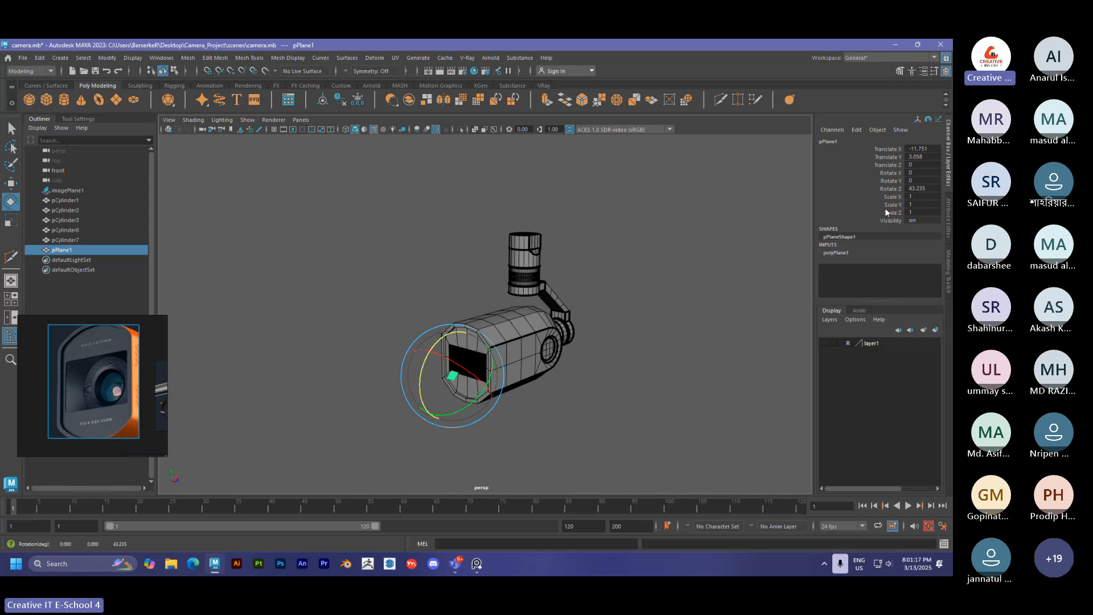
pyautogui.click(915, 189)
pyautogui.write('90')
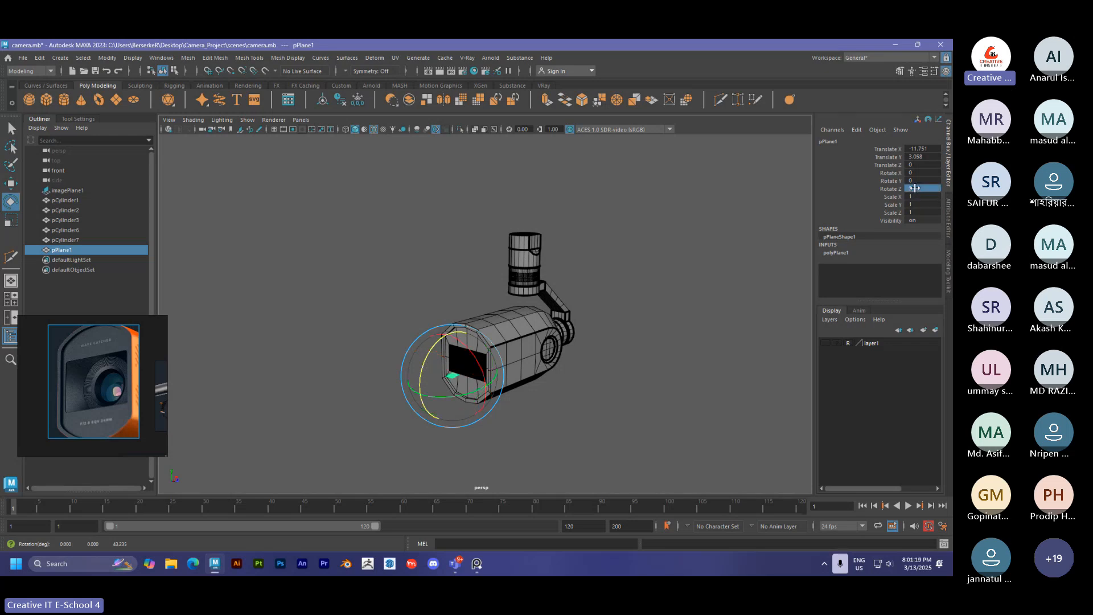
pyautogui.press('Return')
pyautogui.click(928, 190)
pyautogui.write('90')
pyautogui.press('Return')
# Scale the plane to about 4.45 in X and 6.72 in Z and move it onto the camera's front opening.
pyautogui.press('r')
pyautogui.moveTo(478, 386); pyautogui.dragTo(573, 427)
pyautogui.keyDown('alt'); pyautogui.moveTo(505, 419); pyautogui.dragTo(569, 413); pyautogui.keyUp('alt')
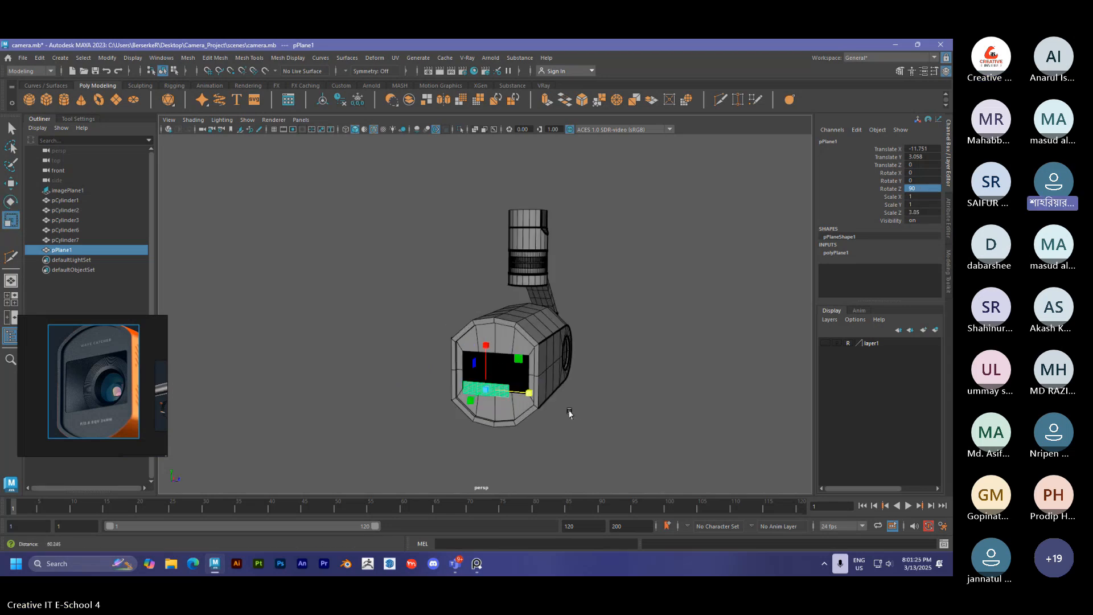
pyautogui.keyDown('alt'); pyautogui.moveTo(570, 414); pyautogui.dragTo(617, 416, button='right'); pyautogui.keyUp('alt')
pyautogui.moveTo(526, 455); pyautogui.dragTo(480, 430)
pyautogui.press('w')
pyautogui.press('r')
pyautogui.moveTo(448, 395); pyautogui.dragTo(452, 353)
pyautogui.press('w')
pyautogui.press('r')
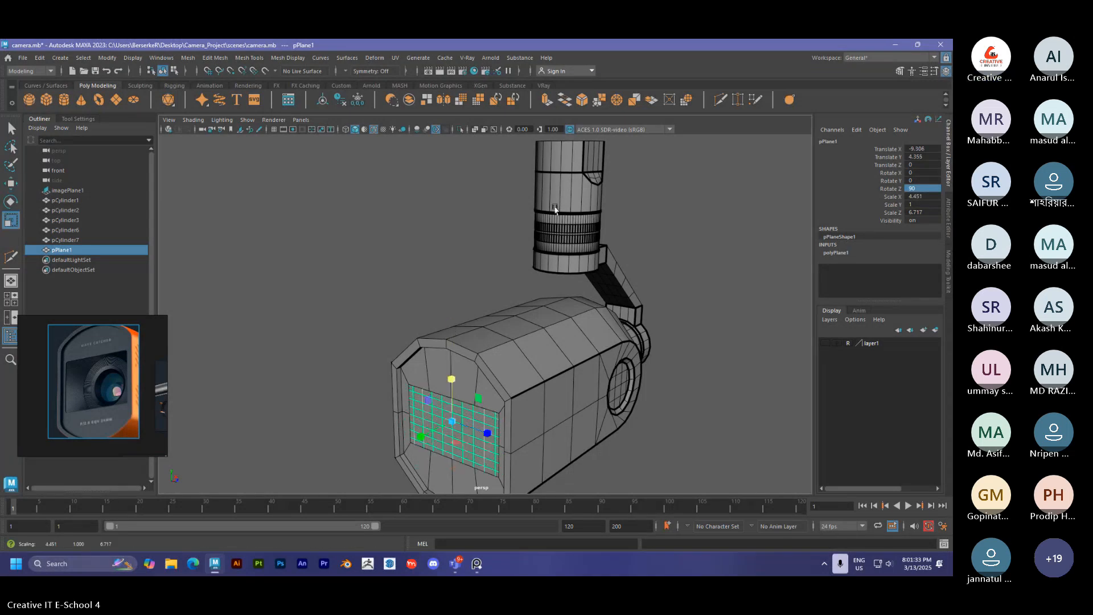
# Turn on see-through display, lower the plane to about Y 3.9 and scale it down uniformly to fit the opening.
pyautogui.press('4')
pyautogui.click(382, 348)
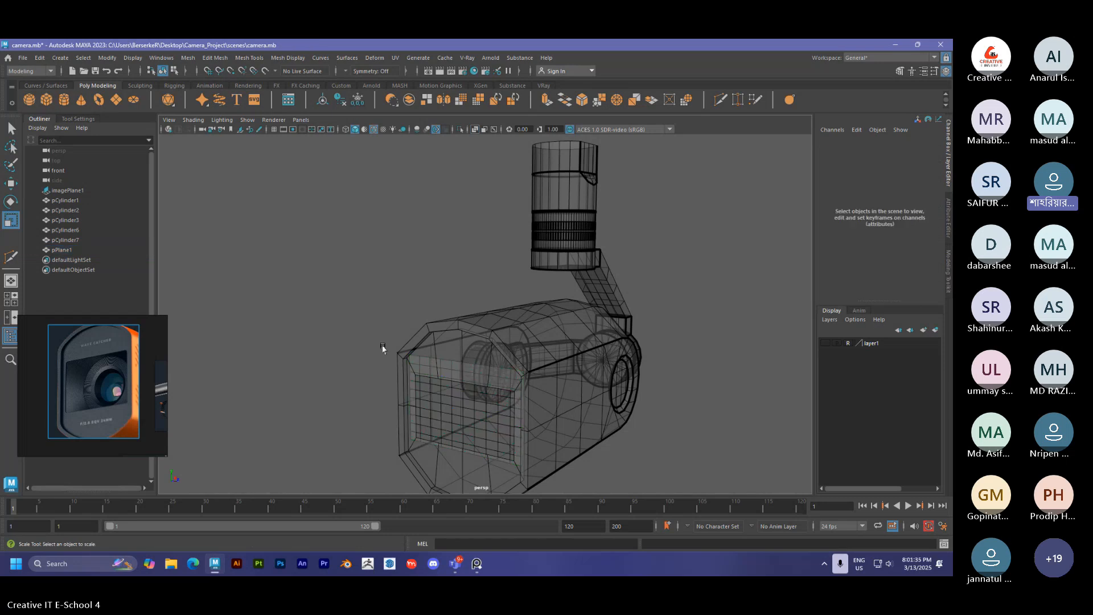
pyautogui.keyDown('alt'); pyautogui.moveTo(382, 349); pyautogui.dragTo(459, 342); pyautogui.keyUp('alt')
pyautogui.click(447, 307)
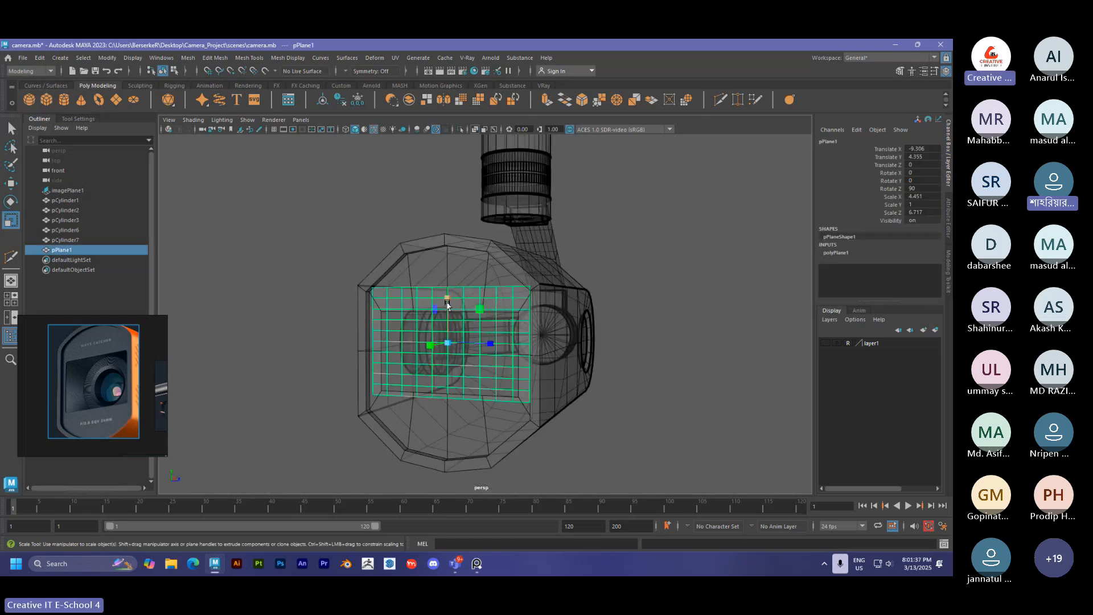
pyautogui.press('w')
pyautogui.moveTo(447, 296); pyautogui.dragTo(447, 308)
pyautogui.press('r')
pyautogui.keyDown('alt'); pyautogui.moveTo(421, 359); pyautogui.dragTo(556, 356); pyautogui.keyUp('alt')
pyautogui.press('w')
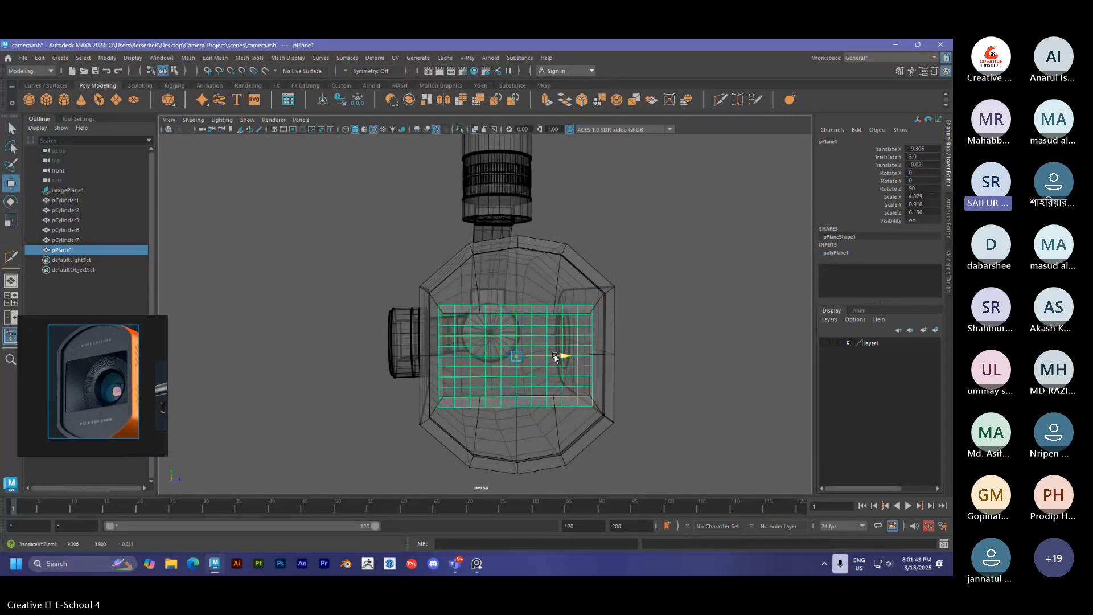
# Fine-tune the plane's fit over the opening to about 3.81 Scale X and 6.36 Scale Z, centring it sideways.
pyautogui.press('r')
pyautogui.moveTo(515, 309); pyautogui.dragTo(515, 313)
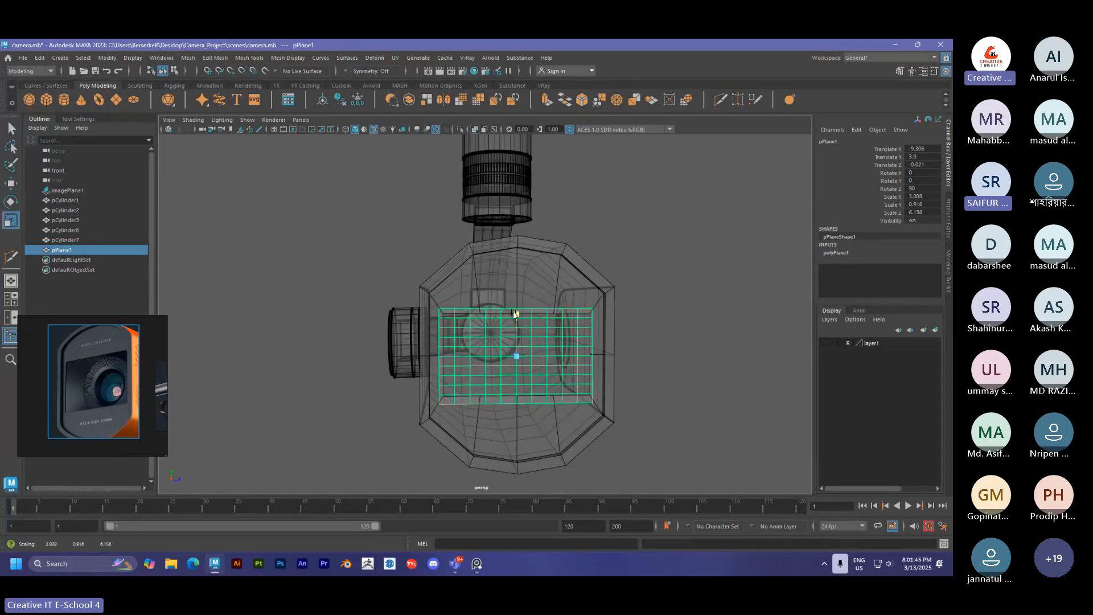
pyautogui.moveTo(554, 356); pyautogui.dragTo(557, 357)
pyautogui.press('w')
pyautogui.moveTo(510, 331); pyautogui.dragTo(640, 220, button='right')
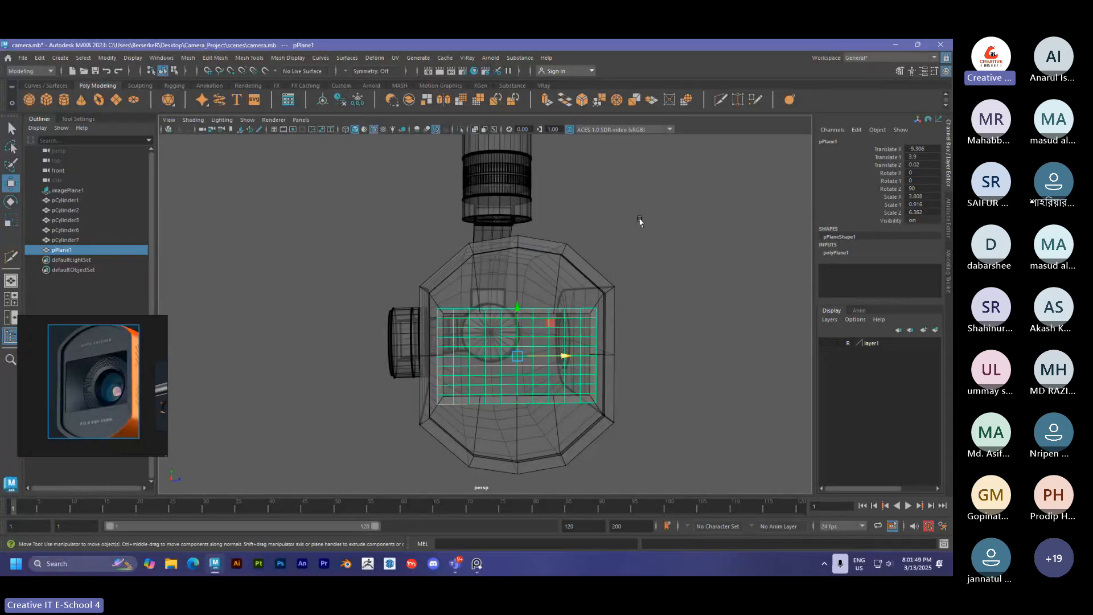
pyautogui.click(639, 221)
# Restore opaque shading, then freeze the plane's transformations and delete its construction history.
pyautogui.keyDown('alt'); pyautogui.moveTo(515, 313); pyautogui.dragTo(506, 313); pyautogui.keyUp('alt')
pyautogui.click(475, 130)
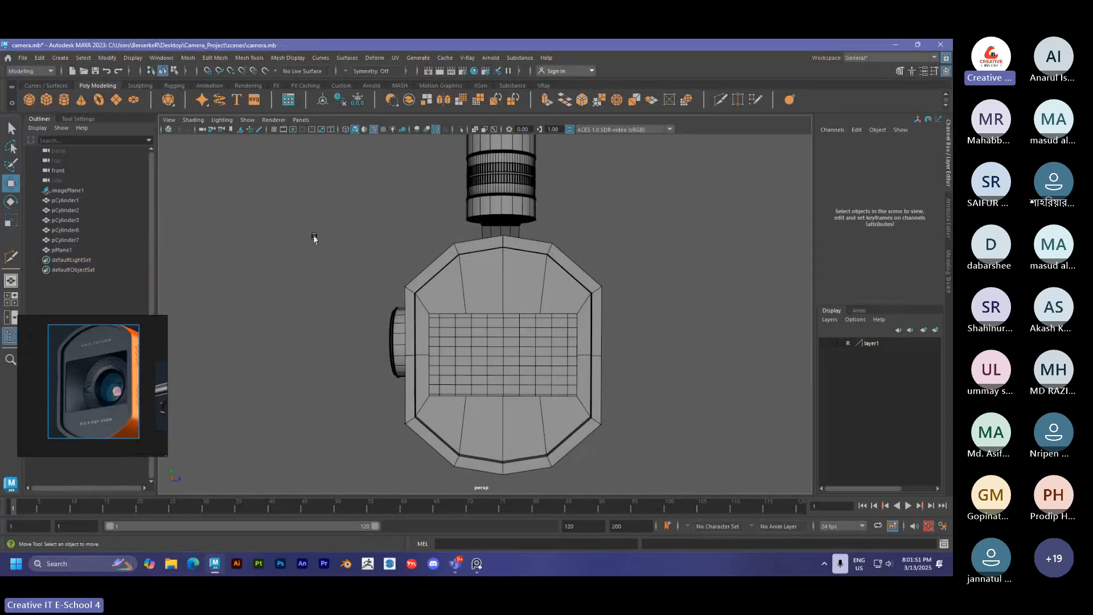
pyautogui.keyDown('alt'); pyautogui.moveTo(343, 303); pyautogui.dragTo(319, 308); pyautogui.keyUp('alt')
pyautogui.click(410, 356)
pyautogui.keyDown('alt'); pyautogui.moveTo(410, 356); pyautogui.dragTo(361, 368); pyautogui.keyUp('alt')
pyautogui.keyDown('alt'); pyautogui.moveTo(361, 368); pyautogui.dragTo(365, 339, button='middle'); pyautogui.keyUp('alt')
pyautogui.press('q')
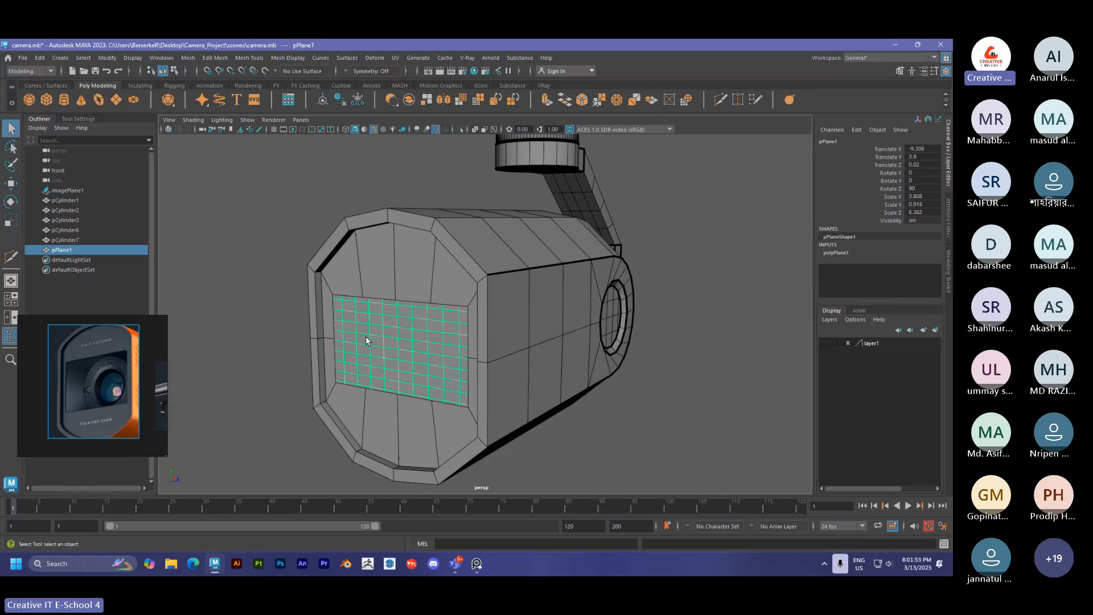
pyautogui.click(358, 100)
pyautogui.click(340, 100)
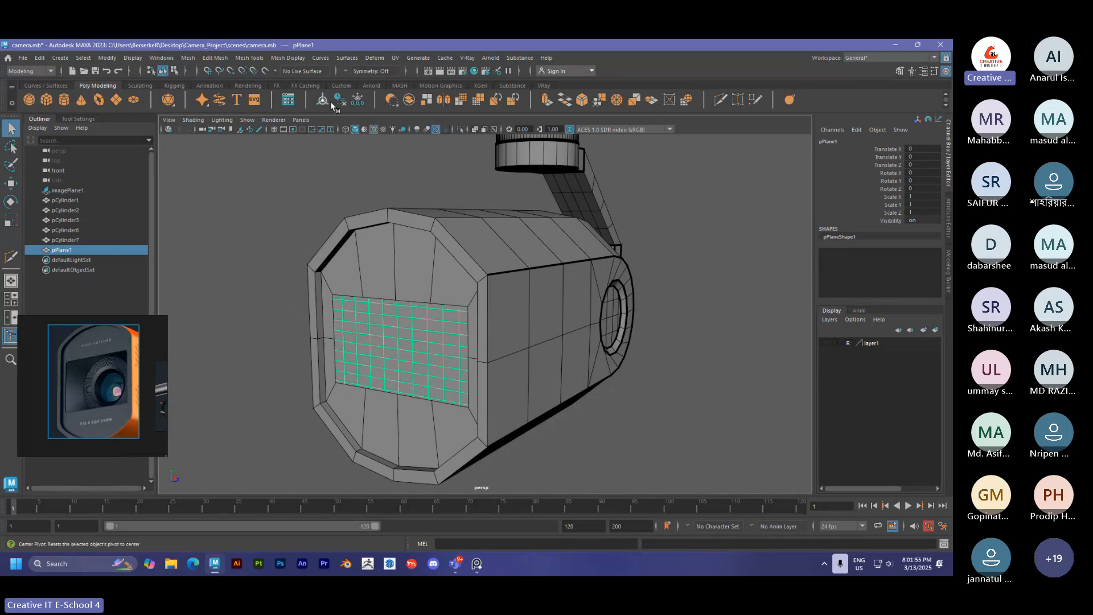
# Assign a new Phong material to the plane and name it glass.
pyautogui.click(248, 85)
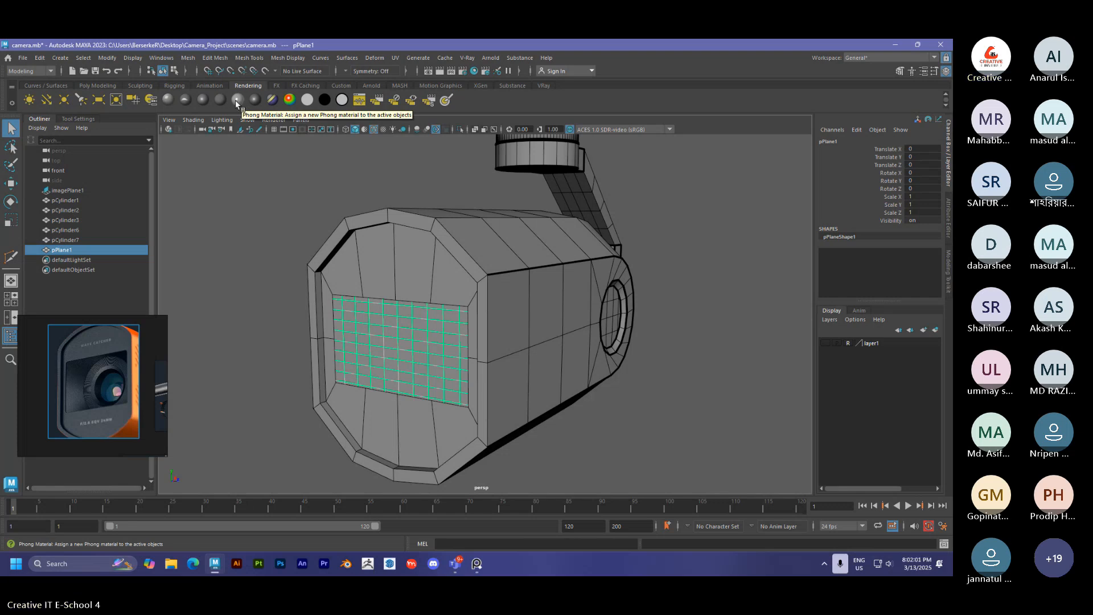
pyautogui.click(236, 100)
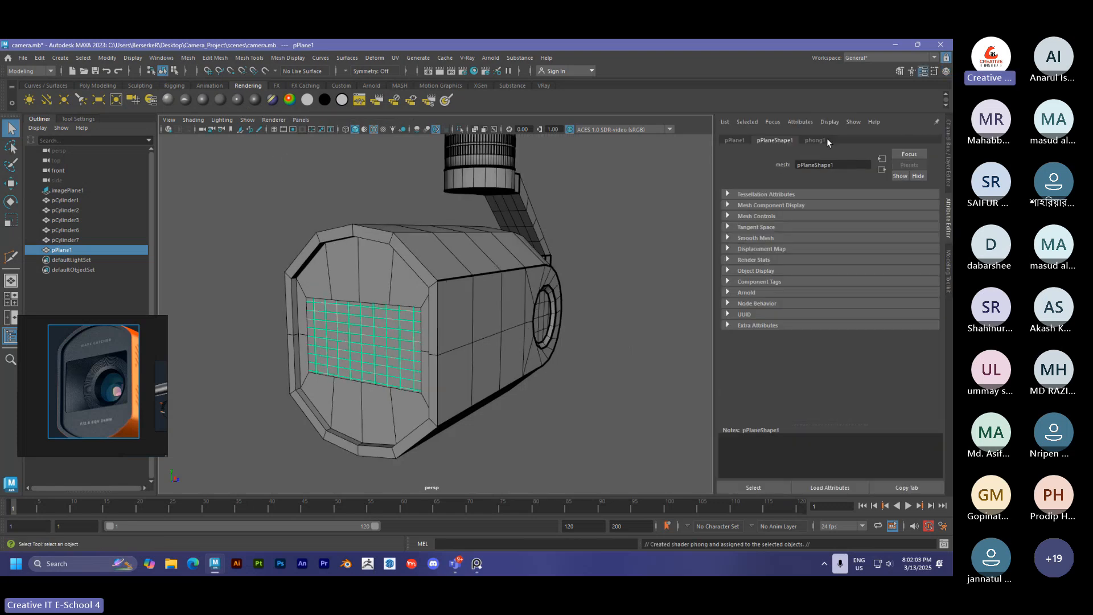
pyautogui.click(816, 140)
pyautogui.write('glass')
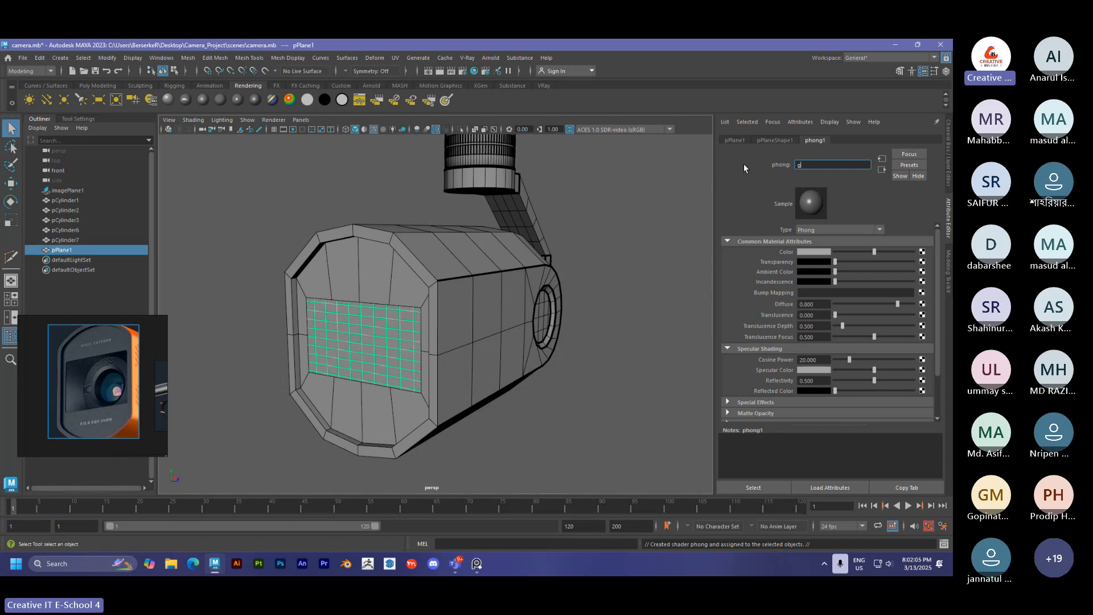
pyautogui.press('Return')
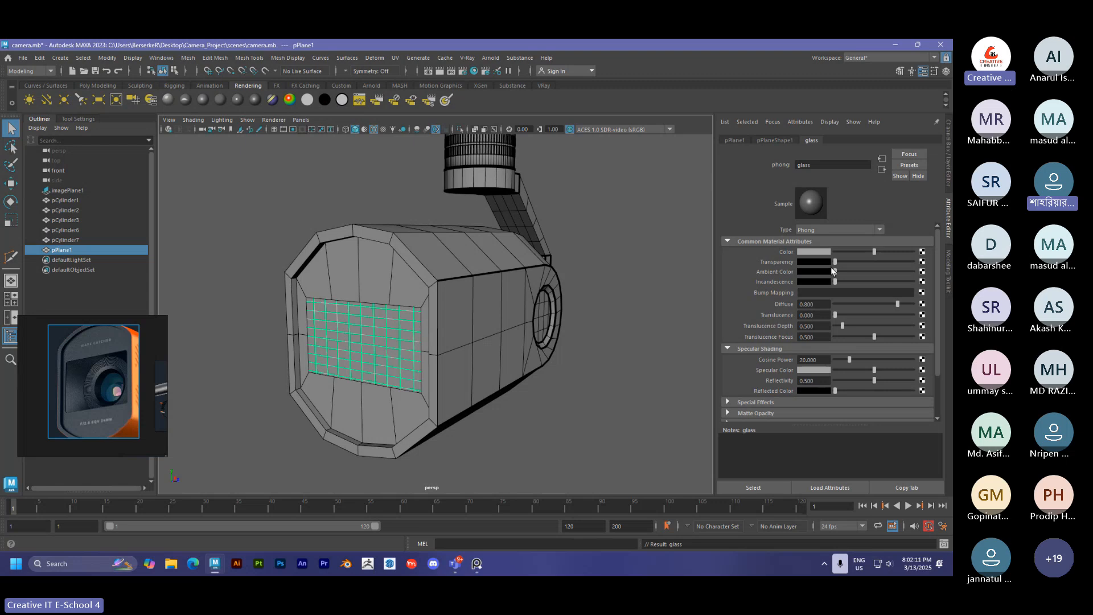
# Raise the glass material's transparency to about half and hide the wireframe overlay to check the pane.
pyautogui.moveTo(836, 262); pyautogui.dragTo(870, 263)
pyautogui.click(286, 222)
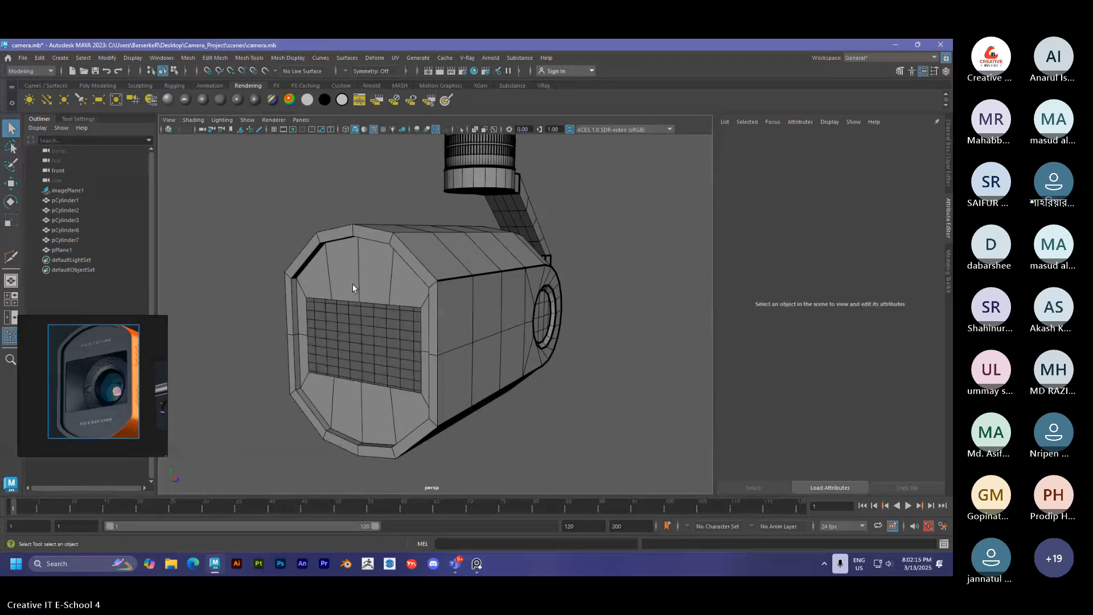
pyautogui.click(374, 129)
pyautogui.keyDown('alt'); pyautogui.moveTo(301, 220); pyautogui.dragTo(338, 292); pyautogui.keyUp('alt')
pyautogui.click(338, 296)
pyautogui.keyDown('alt'); pyautogui.moveTo(337, 227); pyautogui.dragTo(256, 223); pyautogui.keyUp('alt')
# Create a polygon cube and move it up into the camera's front opening, near one edge of the glass plane.
pyautogui.click(97, 86)
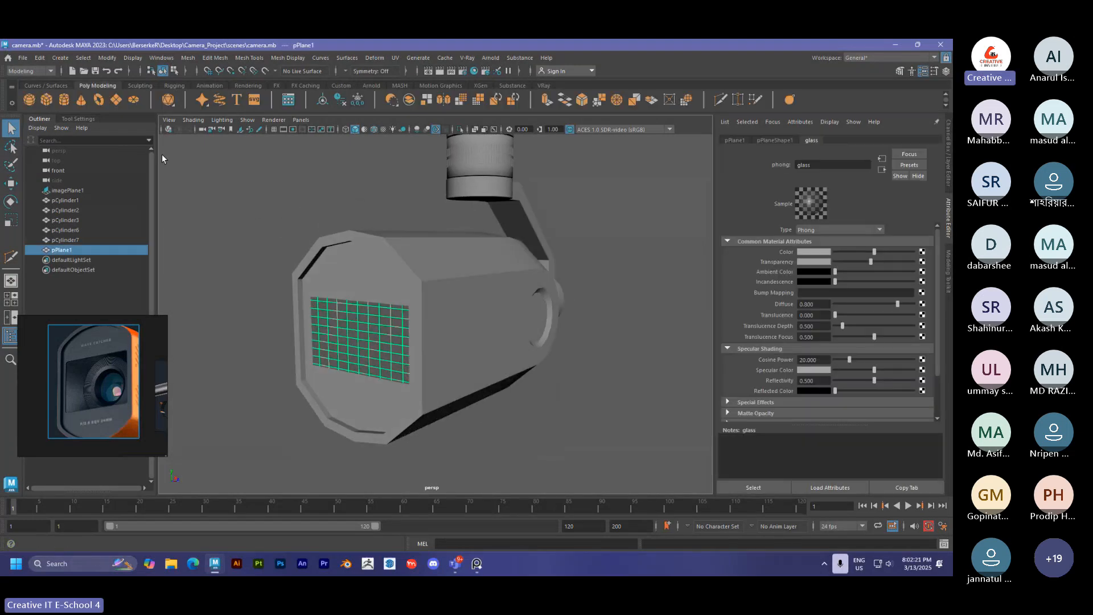
pyautogui.click(163, 156)
pyautogui.click(47, 100)
pyautogui.press('w')
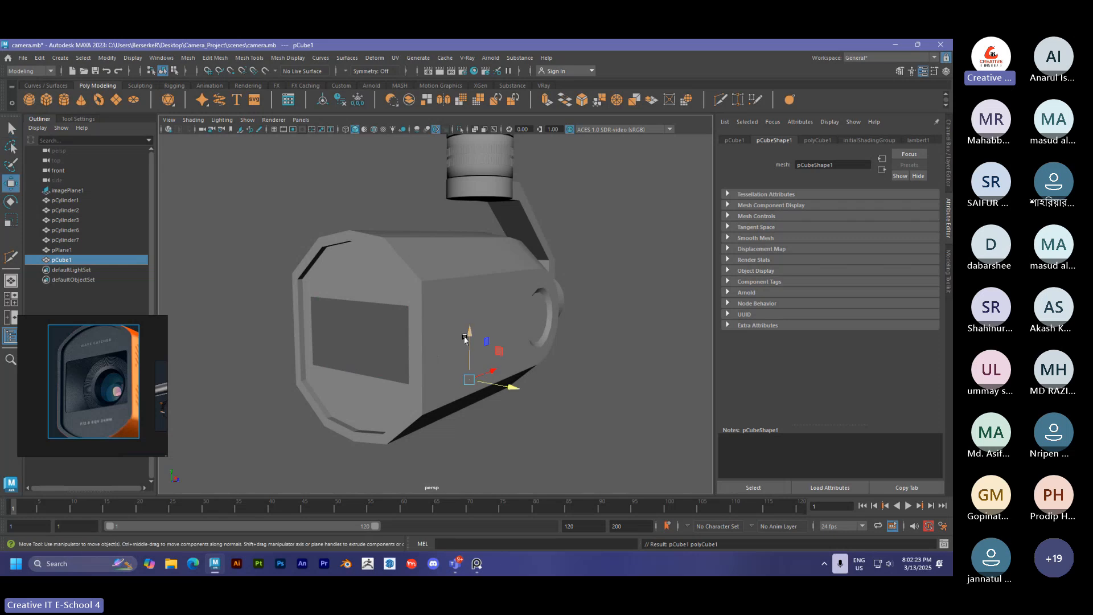
pyautogui.moveTo(464, 337); pyautogui.dragTo(393, 322)
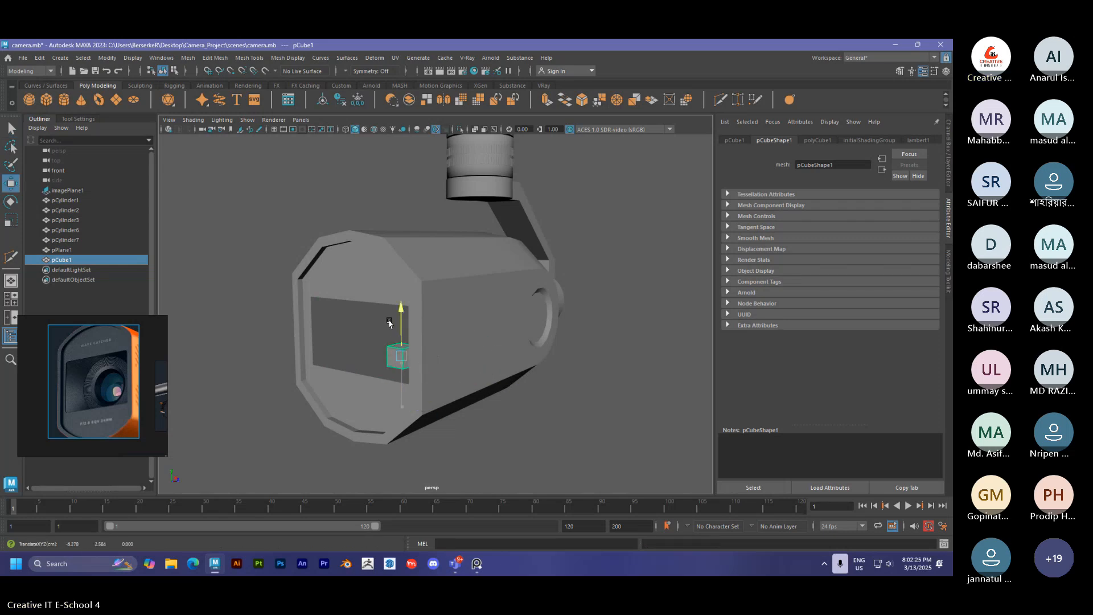
pyautogui.moveTo(436, 364); pyautogui.dragTo(410, 358)
# Select the glass plane and move it slightly outward along X so it sits in front of the cube.
pyautogui.keyDown('alt'); pyautogui.moveTo(364, 359); pyautogui.dragTo(418, 283); pyautogui.keyUp('alt')
pyautogui.keyDown('alt'); pyautogui.moveTo(393, 324); pyautogui.dragTo(443, 360); pyautogui.keyUp('alt')
pyautogui.click(466, 322)
pyautogui.press('f')
pyautogui.press('w')
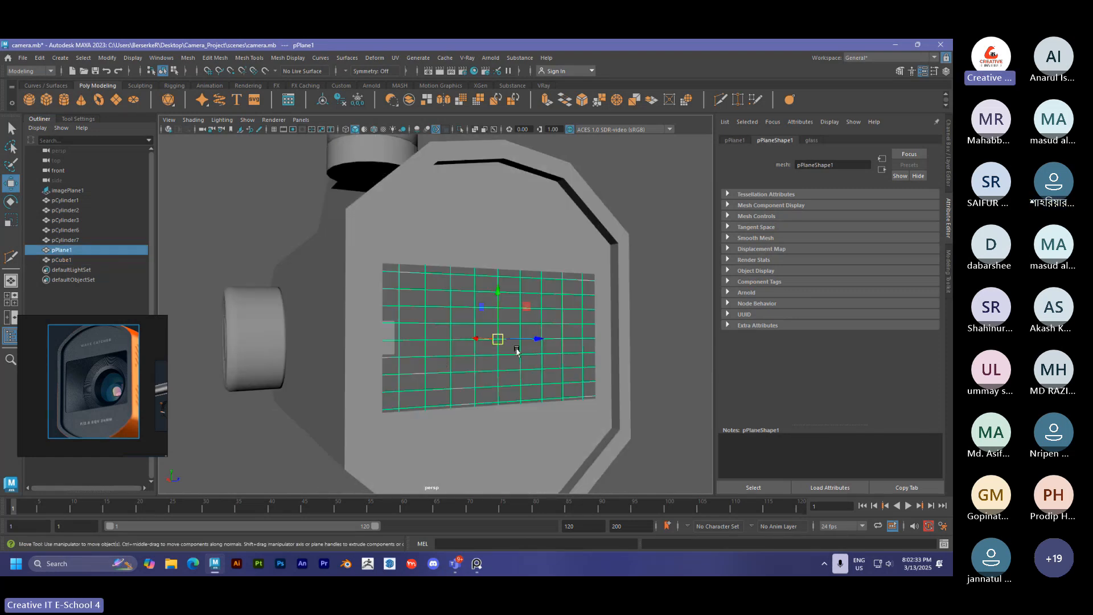
pyautogui.keyDown('alt'); pyautogui.moveTo(516, 347); pyautogui.dragTo(489, 351); pyautogui.keyUp('alt')
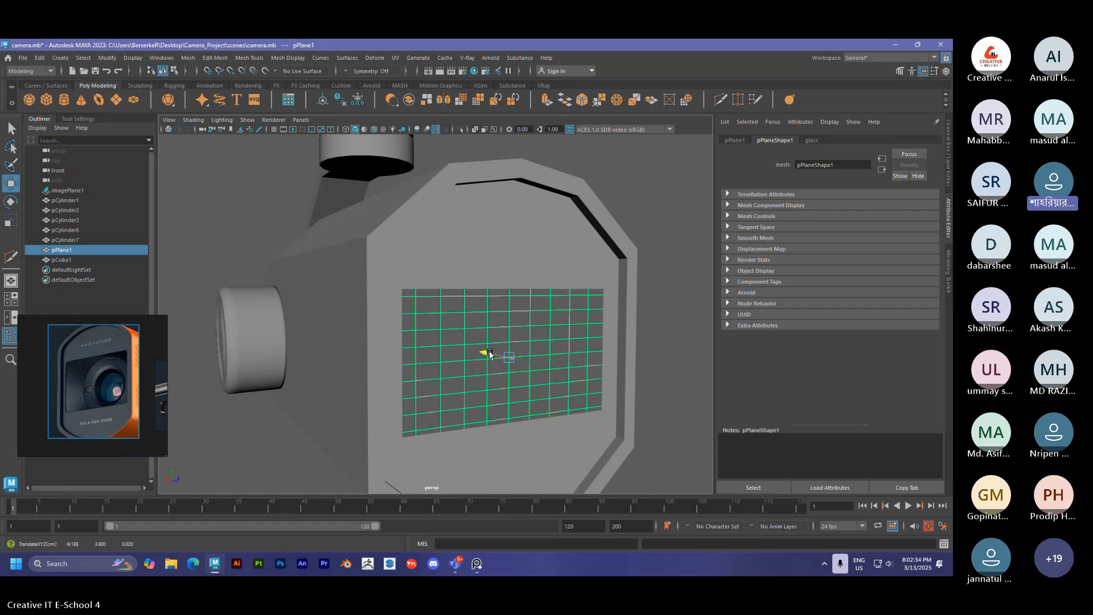
pyautogui.click(640, 268)
pyautogui.keyDown('alt'); pyautogui.moveTo(592, 312); pyautogui.dragTo(341, 353); pyautogui.keyUp('alt')
pyautogui.click(340, 348)
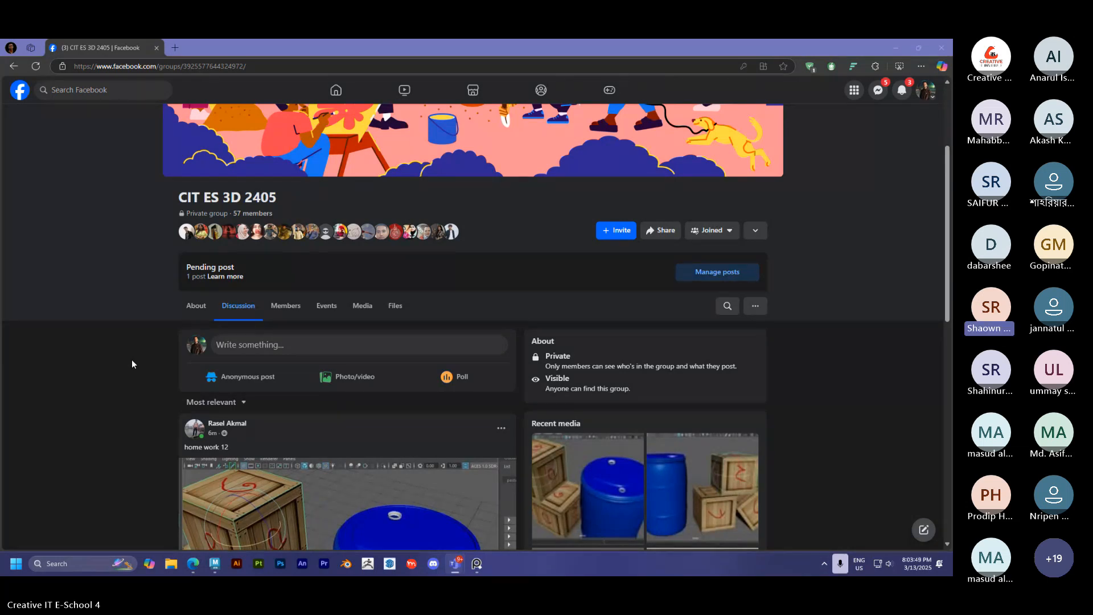
# In the CIT ES 3D 2405 Facebook group, react with Love to the "home work 12" post and look over the "Artwork...12" post.
pyautogui.scroll(-4, 132, 363)
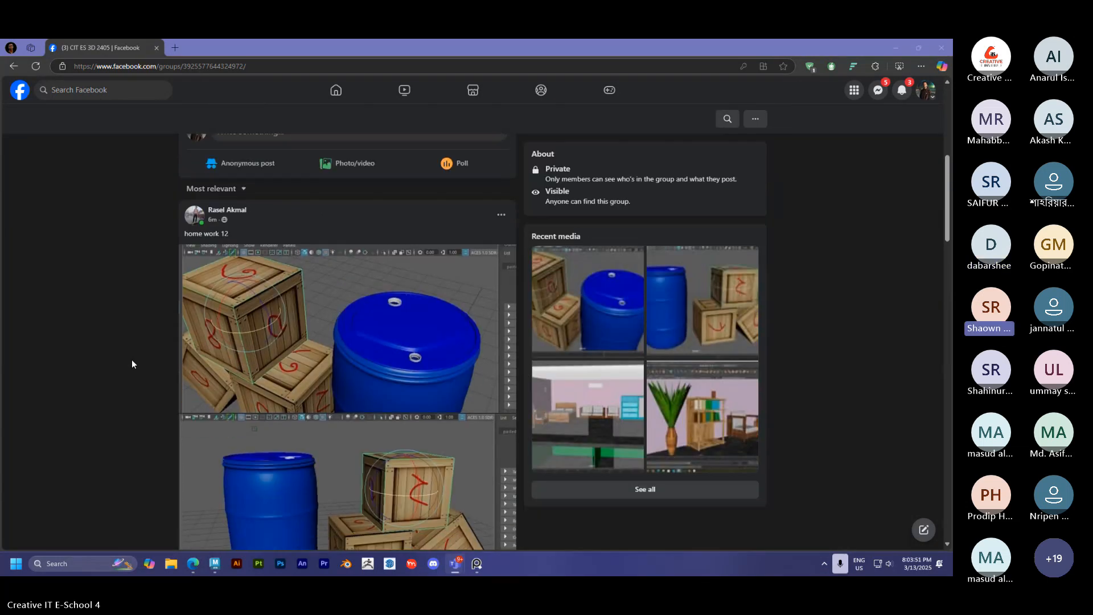
pyautogui.scroll(-2, 131, 364)
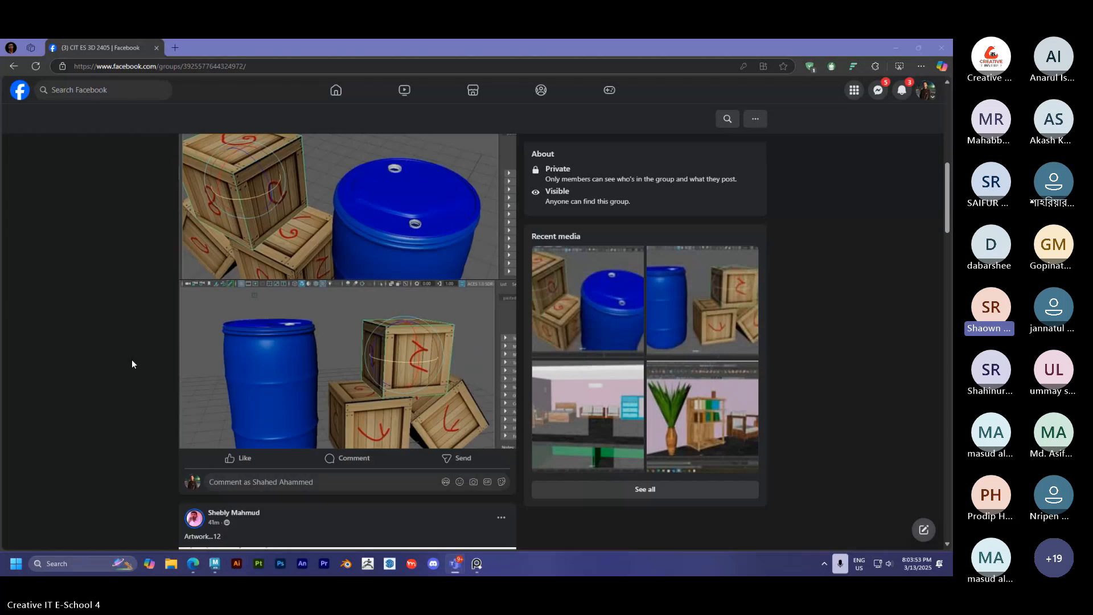
pyautogui.scroll(-1, 131, 364)
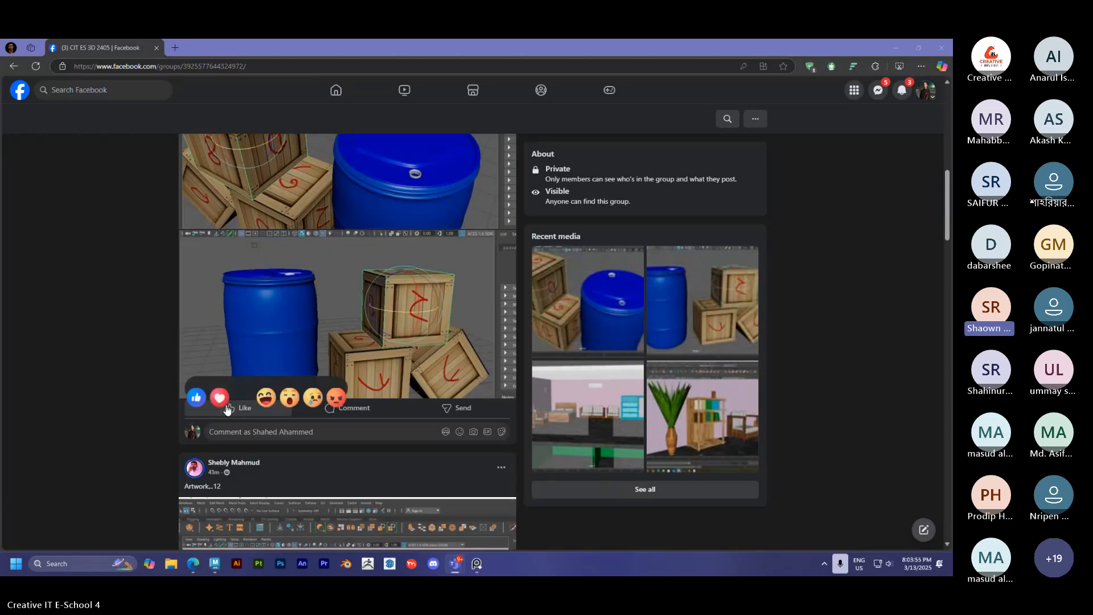
pyautogui.click(219, 397)
pyautogui.scroll(-3, 145, 373)
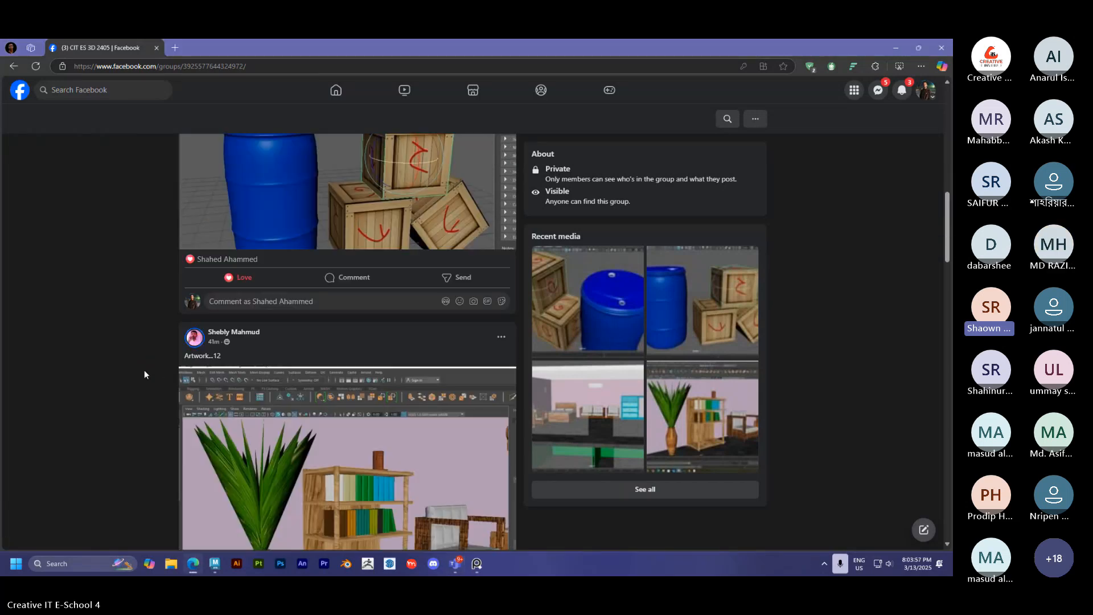
pyautogui.scroll(-3, 145, 375)
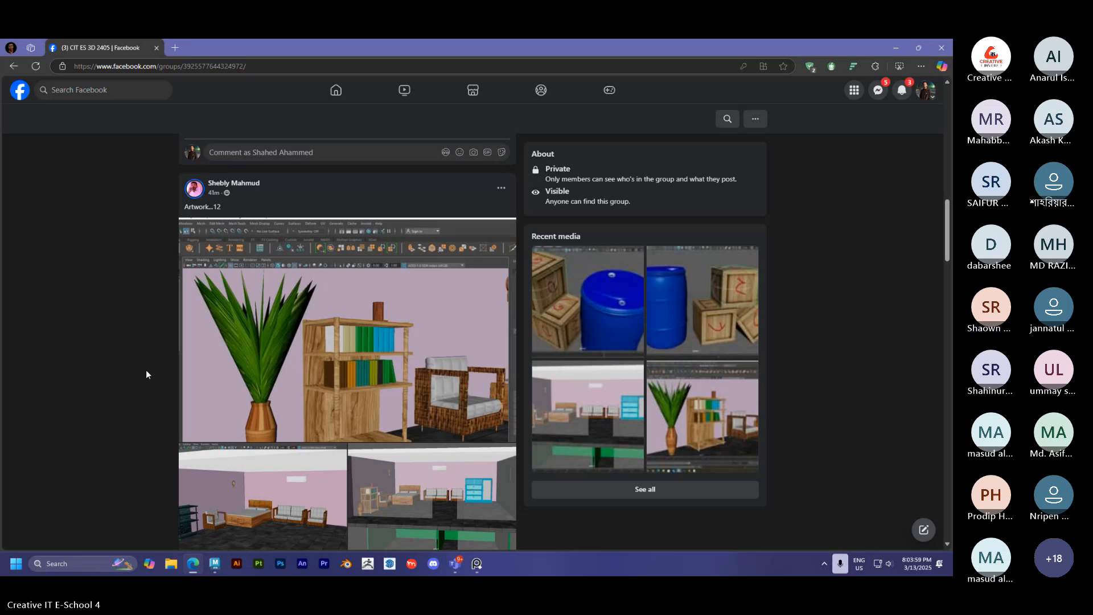
pyautogui.scroll(-4, 147, 374)
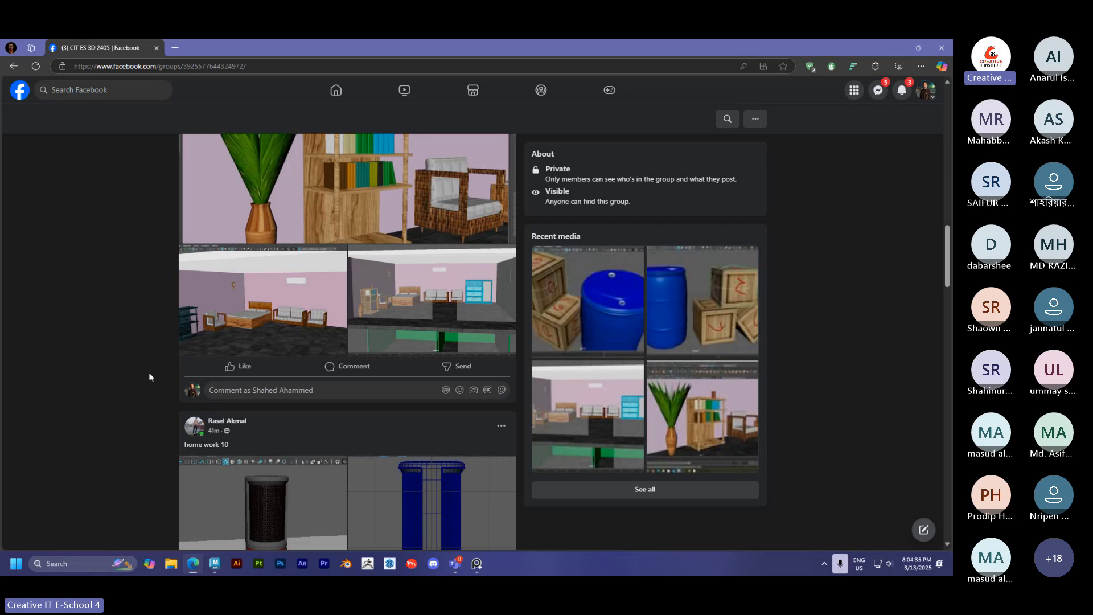
# Open the Creative IT Institute teacher portal in a new tab and log in with the saved account e-mail and the account password.
pyautogui.click(179, 49)
pyautogui.write('a')
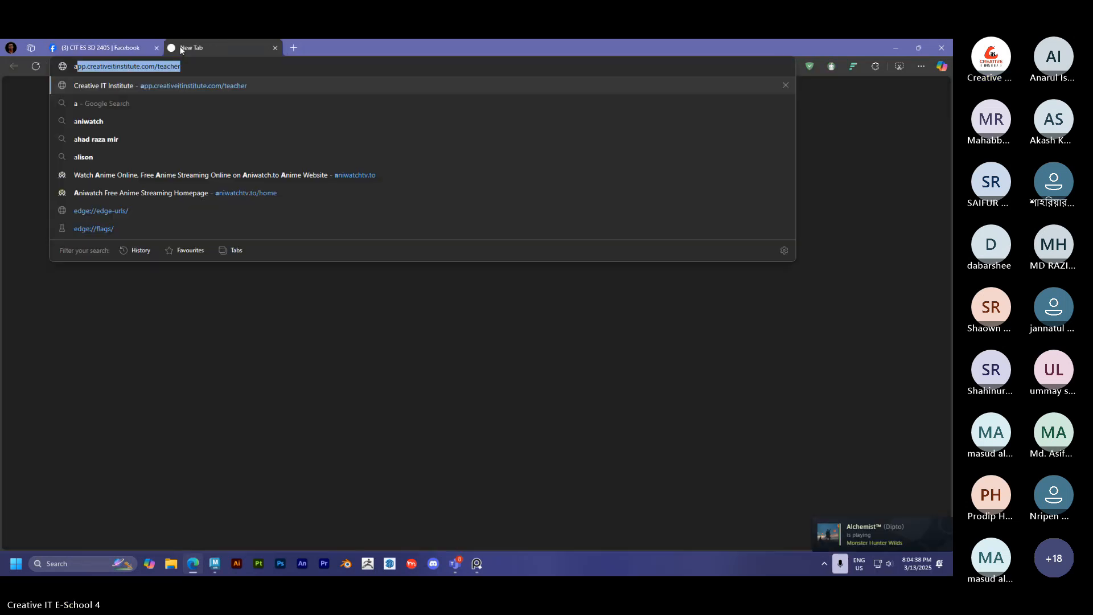
pyautogui.press('Return')
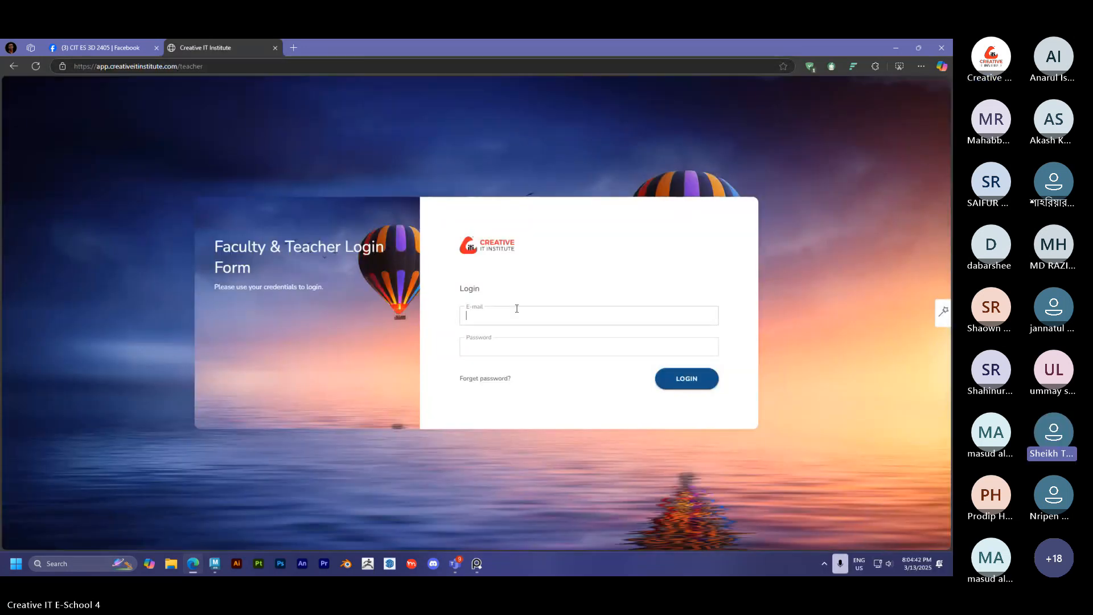
pyautogui.click(473, 315)
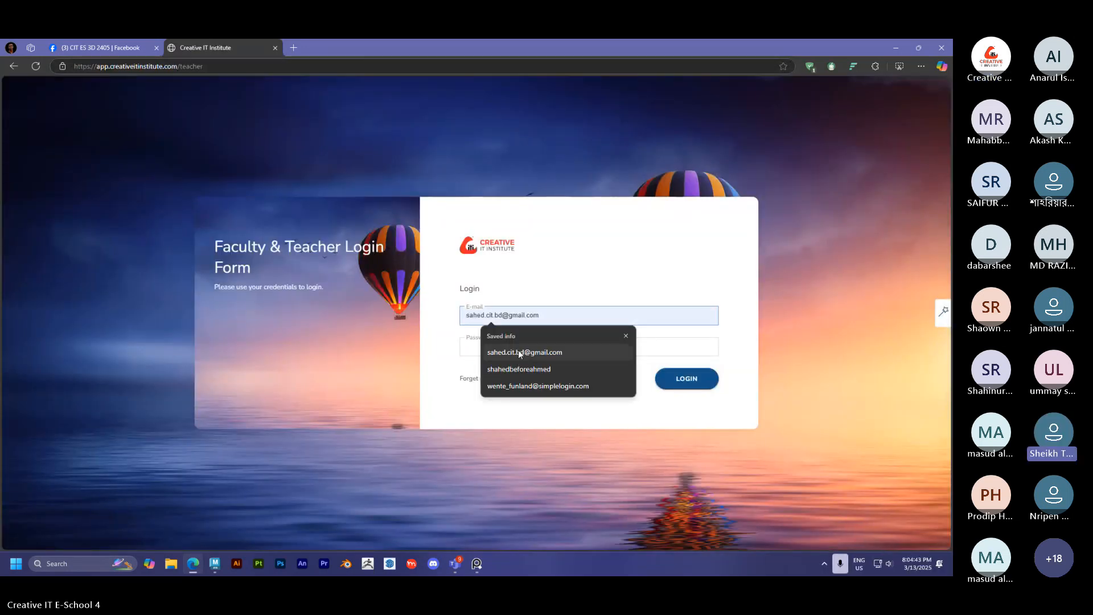
pyautogui.click(518, 352)
pyautogui.write('*****')
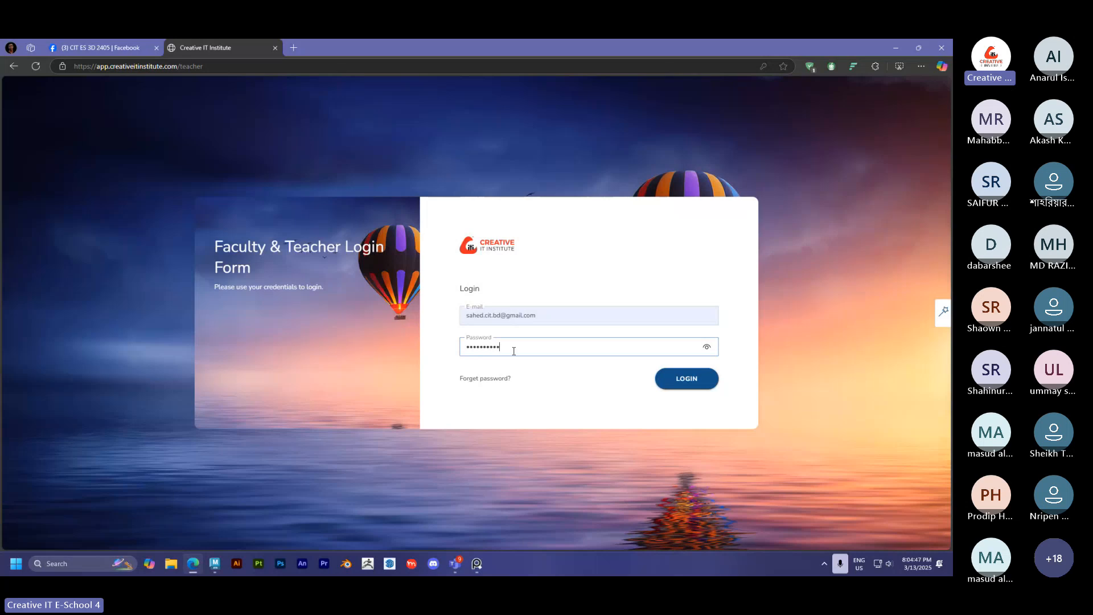
pyautogui.press('Return')
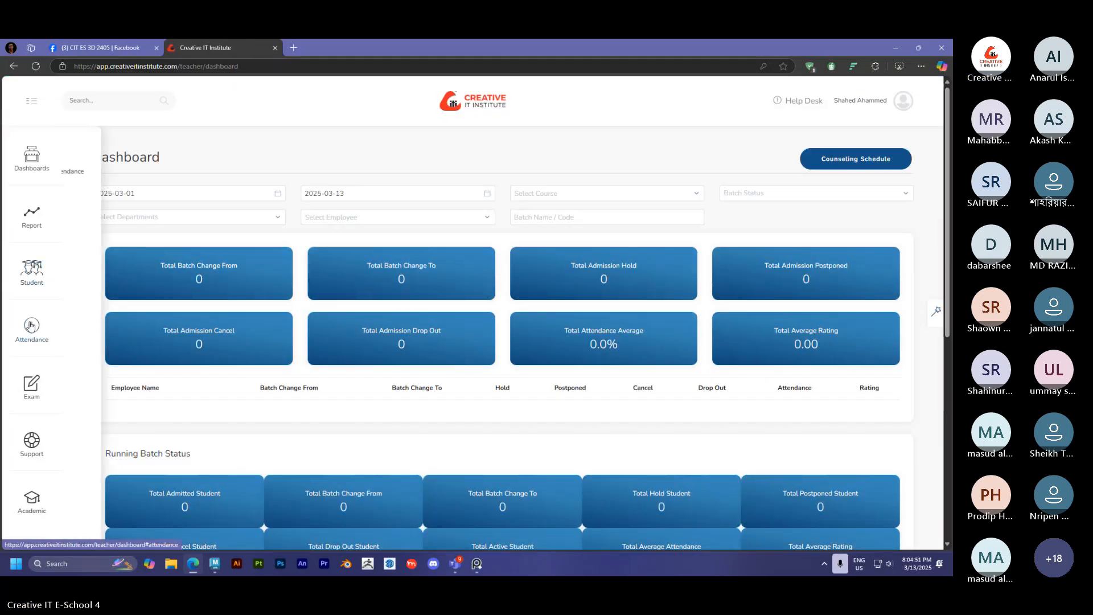
# Open Take Attendance, choose batch ES 3D 2405 and set the batch start date to 2025-03-13.
pyautogui.click(142, 179)
pyautogui.click(198, 233)
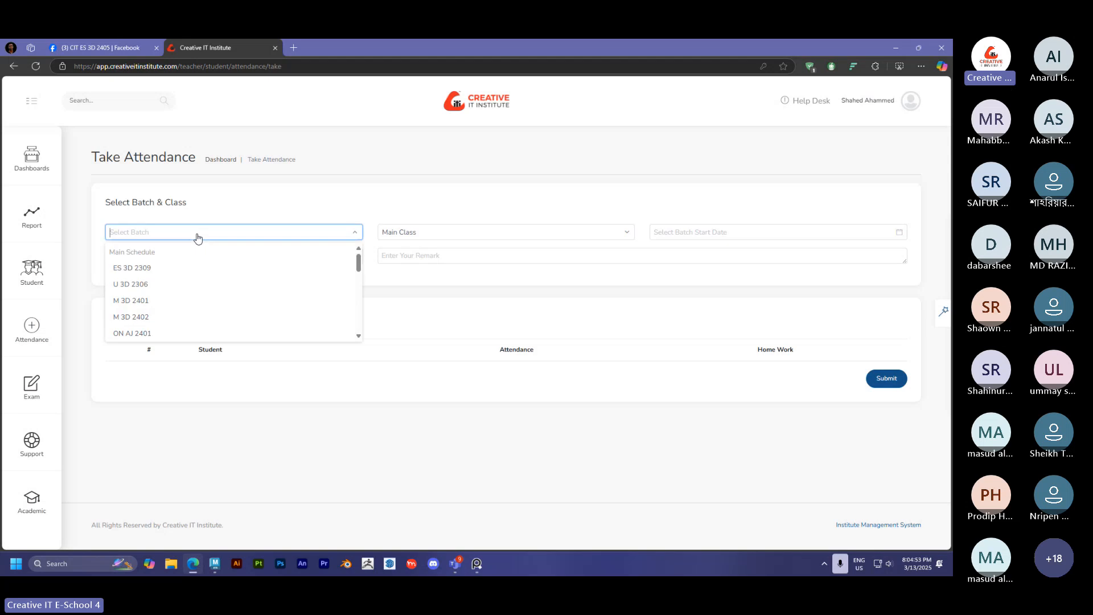
pyautogui.scroll(-3, 171, 319)
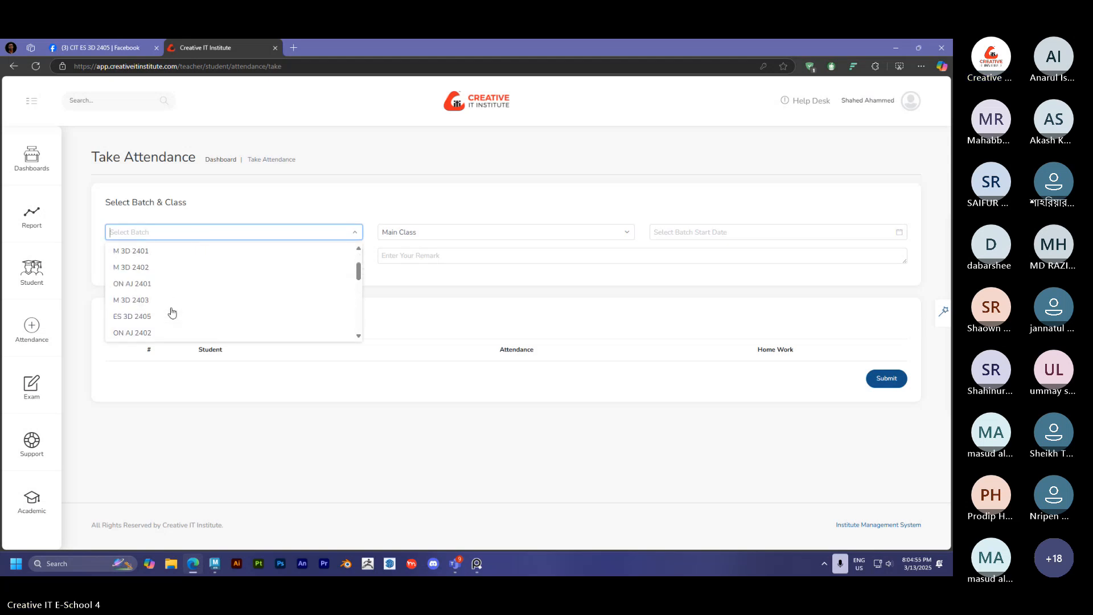
pyautogui.click(147, 317)
pyautogui.click(680, 231)
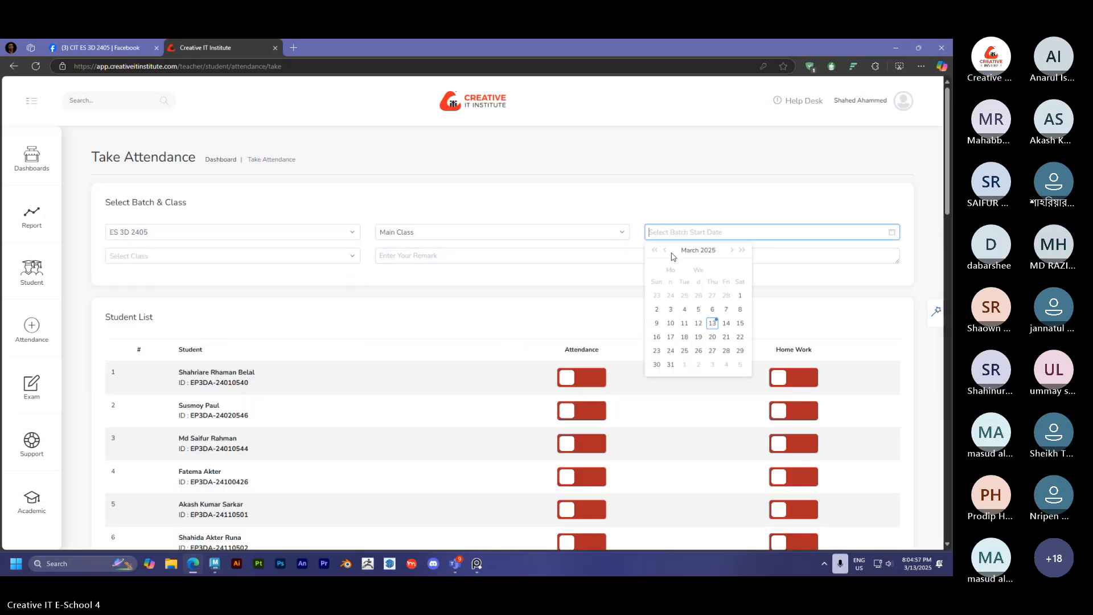
pyautogui.click(712, 322)
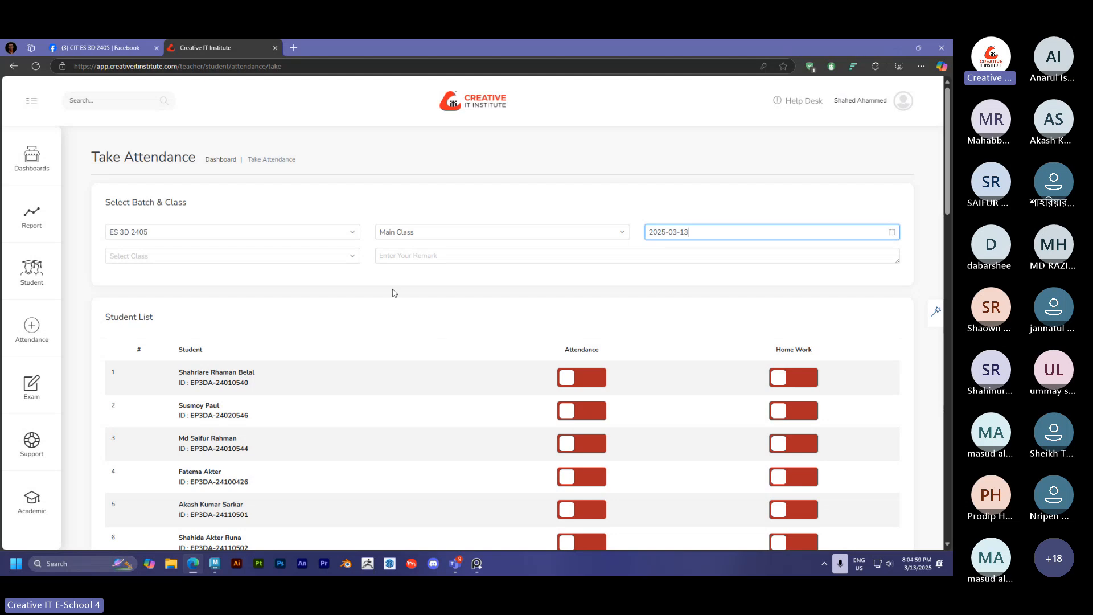
# Choose CLASS 18 as the class and enter "Maya" as the remark.
pyautogui.click(254, 258)
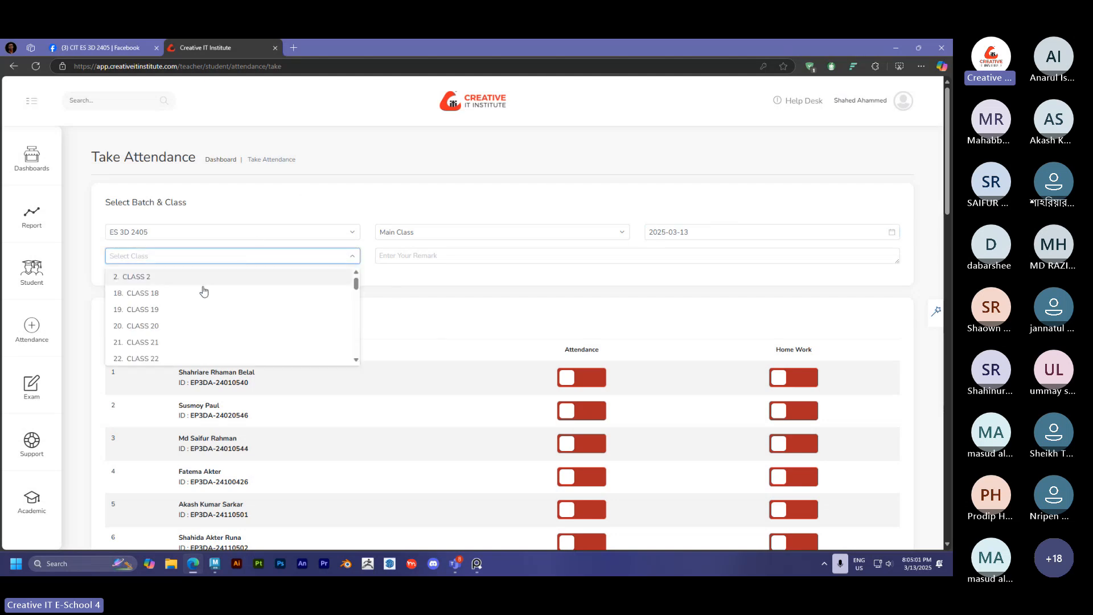
pyautogui.click(259, 292)
pyautogui.click(435, 259)
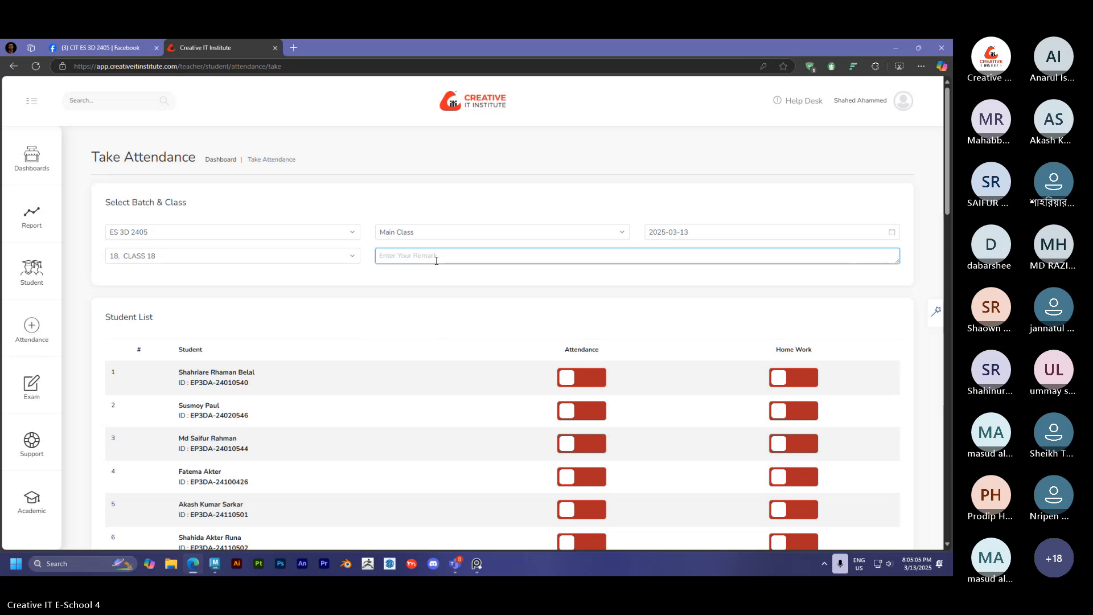
pyautogui.write('Maya')
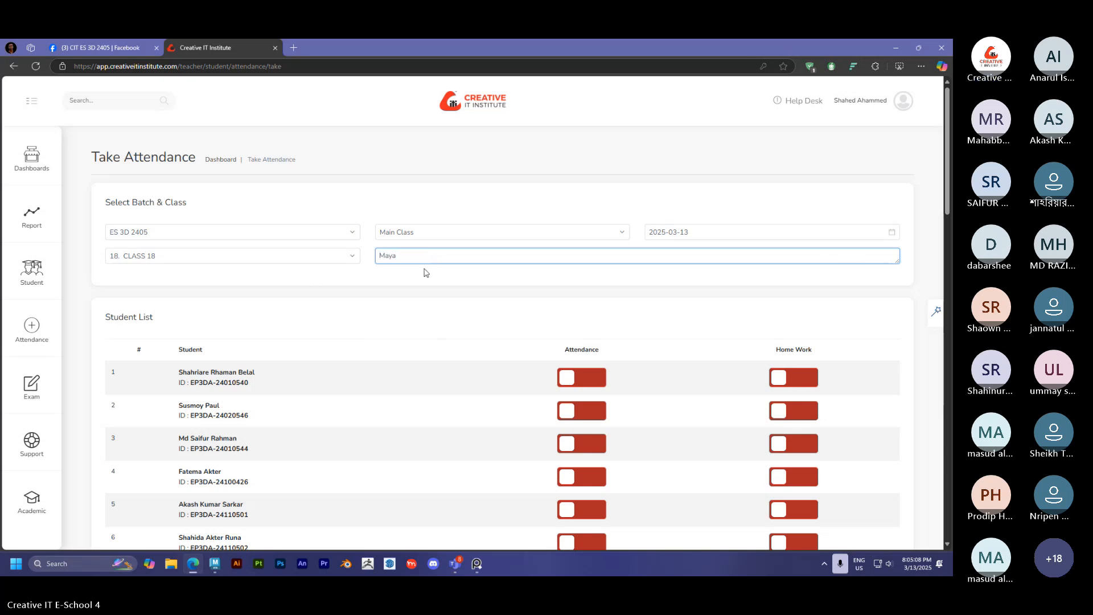
pyautogui.click(399, 298)
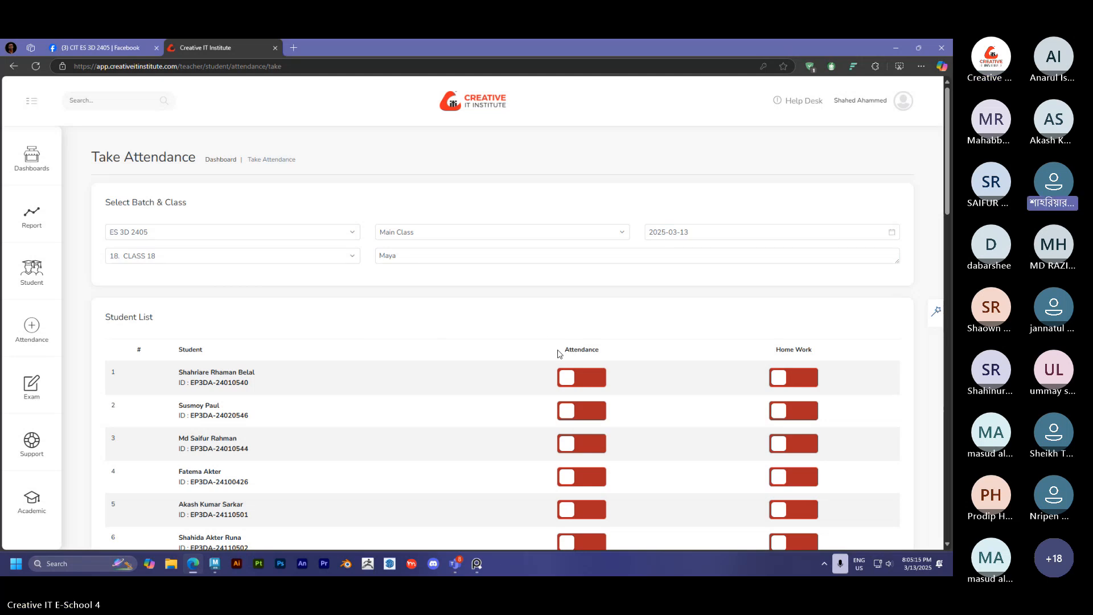
# Mark both attendance and homework for the students in rows 1 and 3 of the student list.
pyautogui.click(568, 379)
pyautogui.click(786, 381)
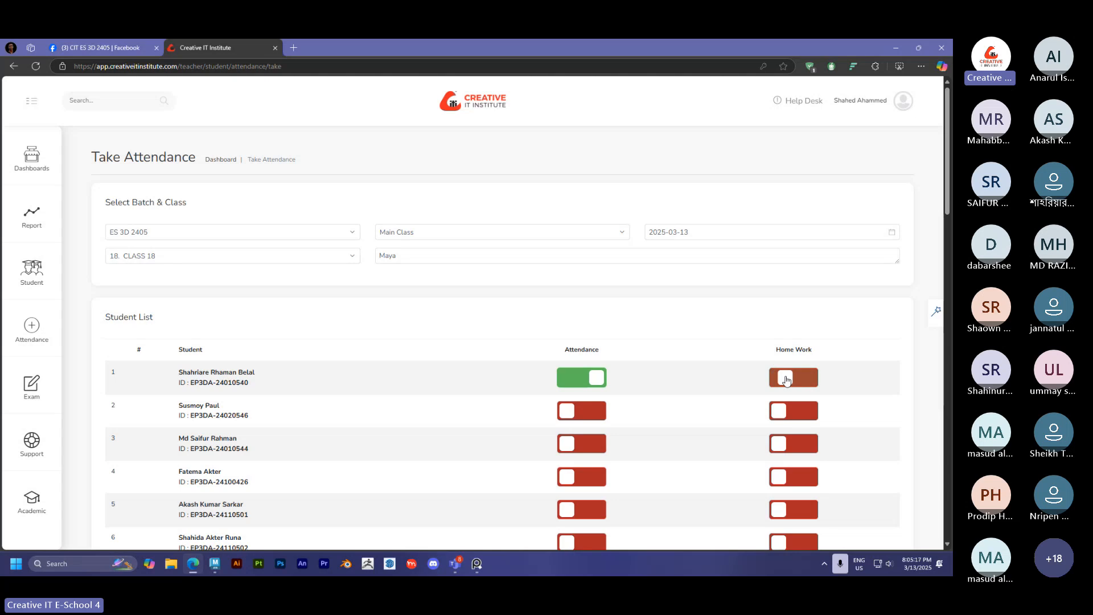
pyautogui.scroll(-3, 646, 346)
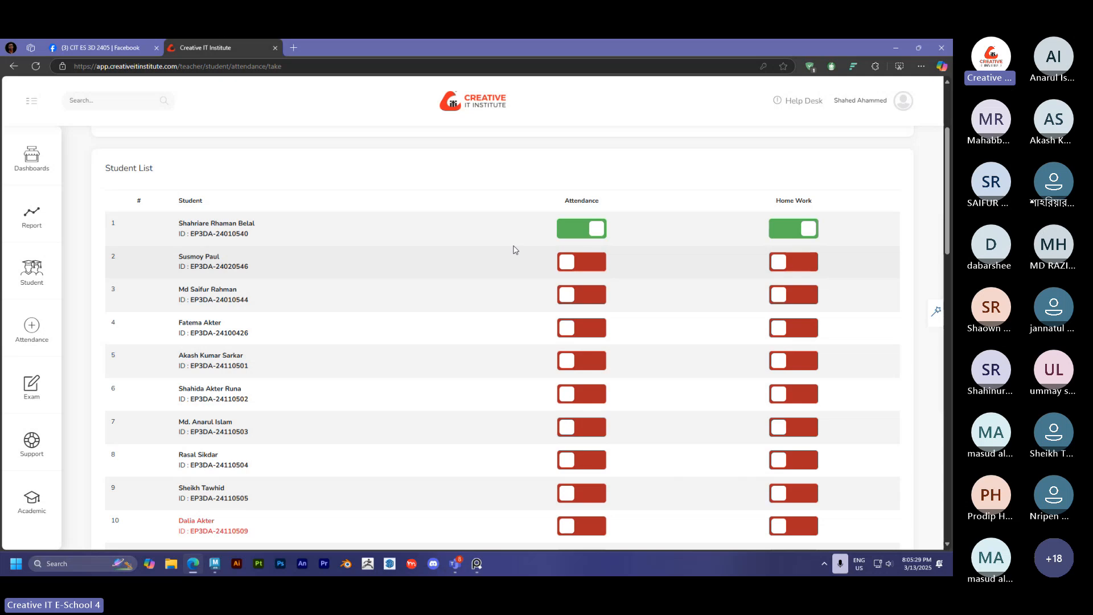
pyautogui.click(589, 295)
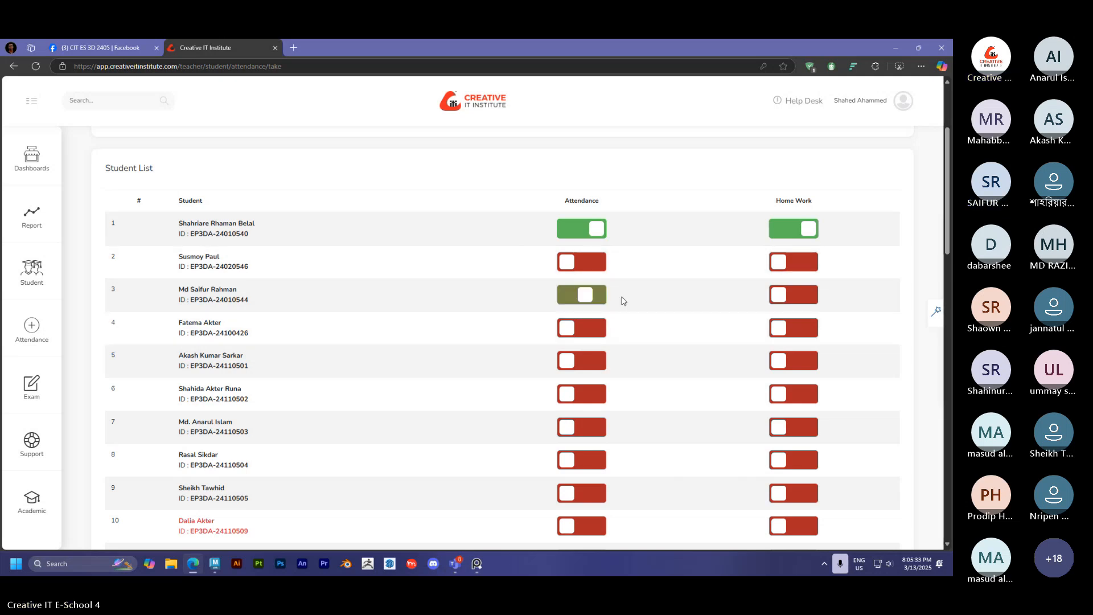
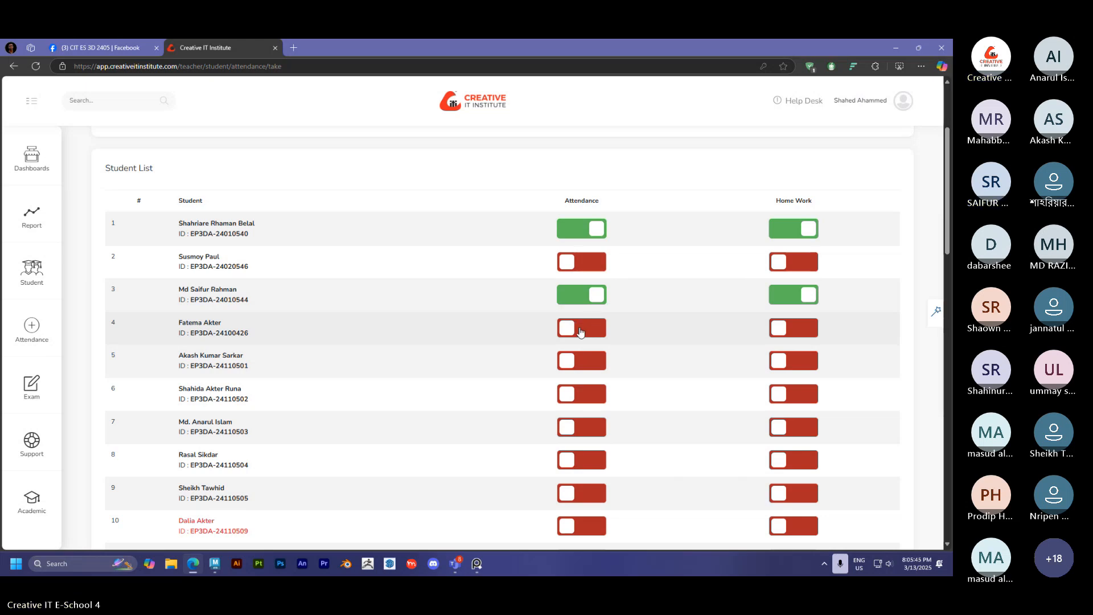
# Mark both attendance and homework for the students in rows 5, 6 and 7.
pyautogui.scroll(-1, 580, 330)
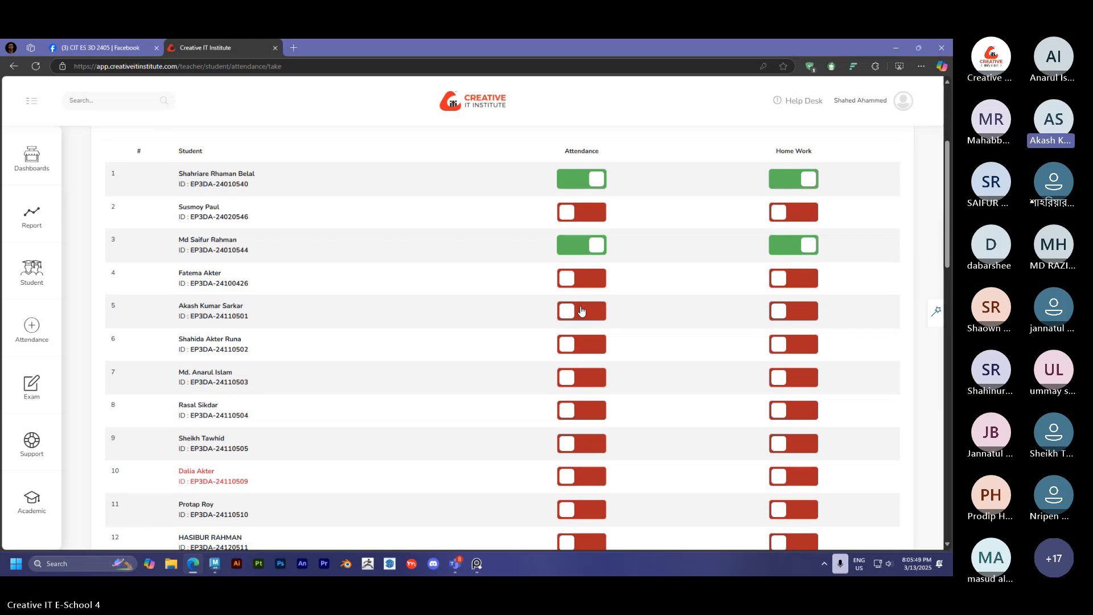
pyautogui.click(582, 312)
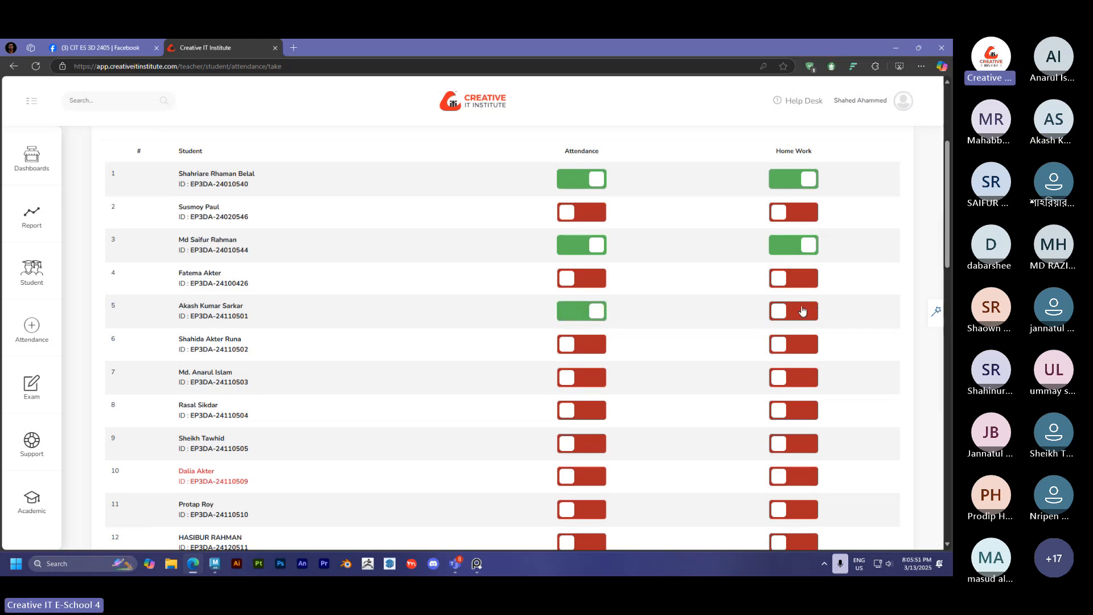
pyautogui.click(802, 311)
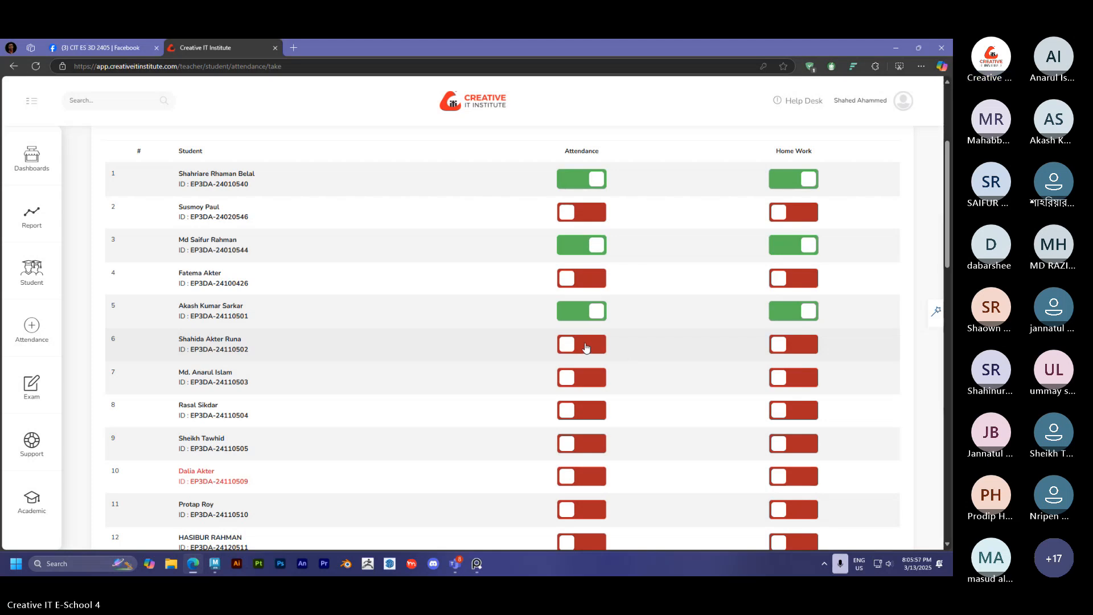
pyautogui.click(591, 383)
pyautogui.click(804, 378)
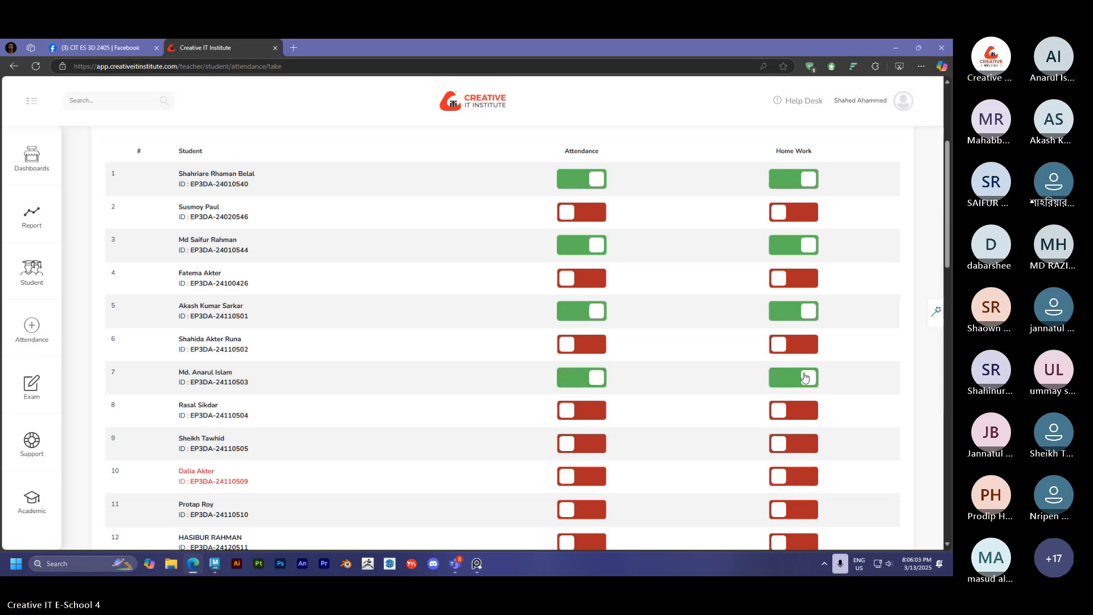
pyautogui.click(595, 345)
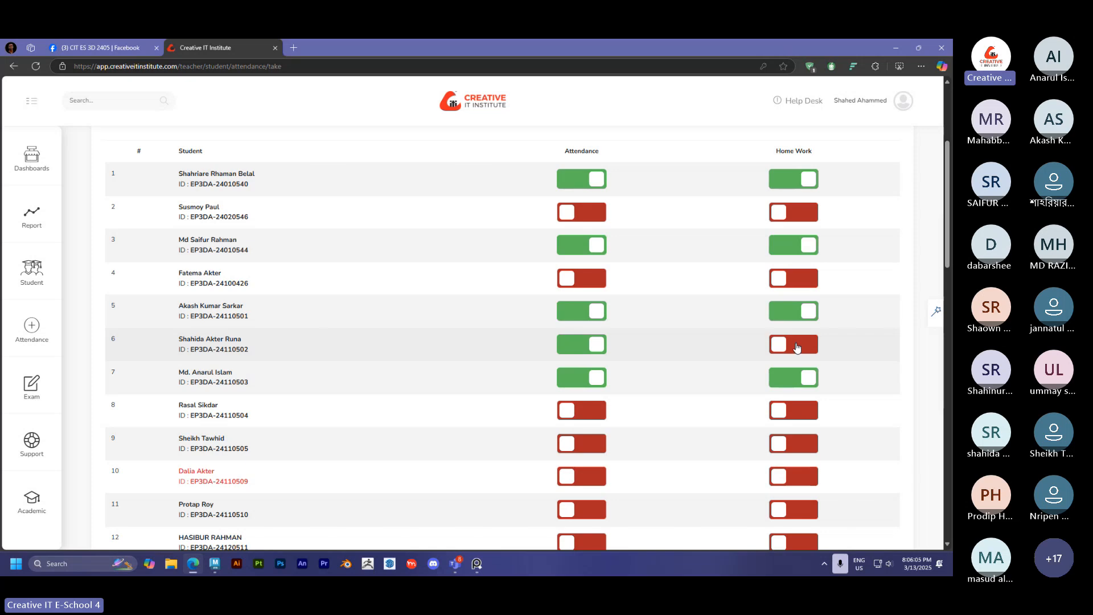
pyautogui.click(794, 345)
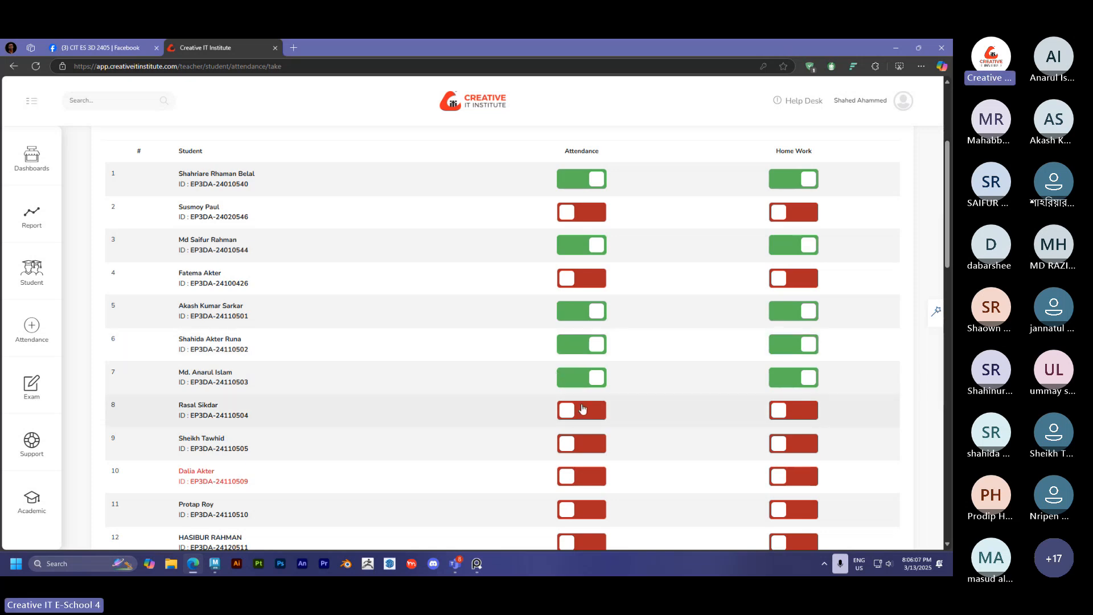
# Mark both attendance and homework for the students in rows 8 and 9 of the student list.
pyautogui.scroll(-1, 577, 398)
pyautogui.scroll(-3, 577, 396)
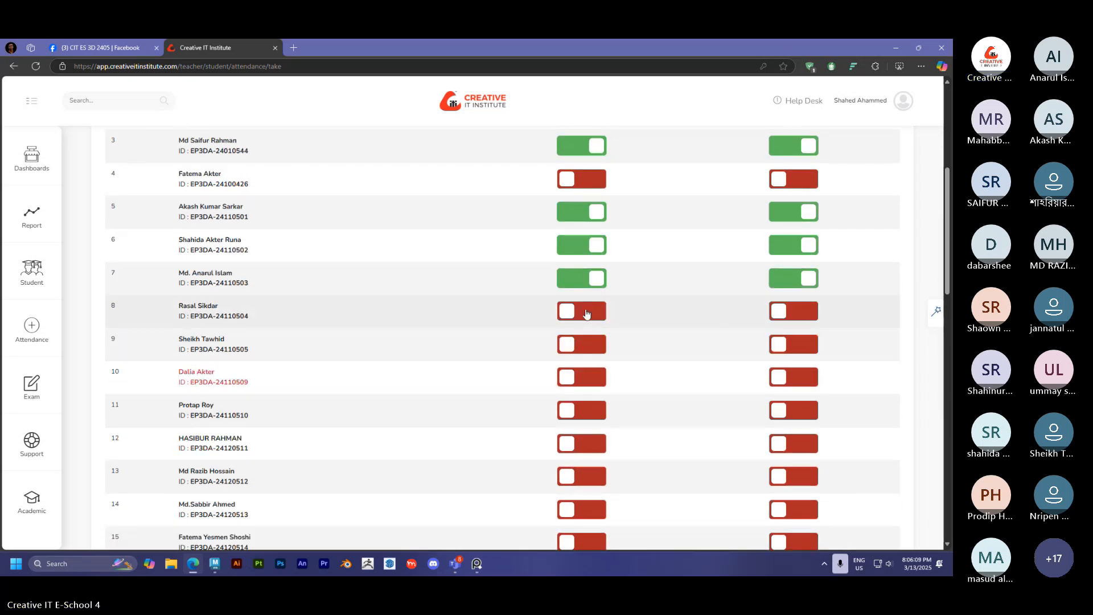
pyautogui.click(586, 314)
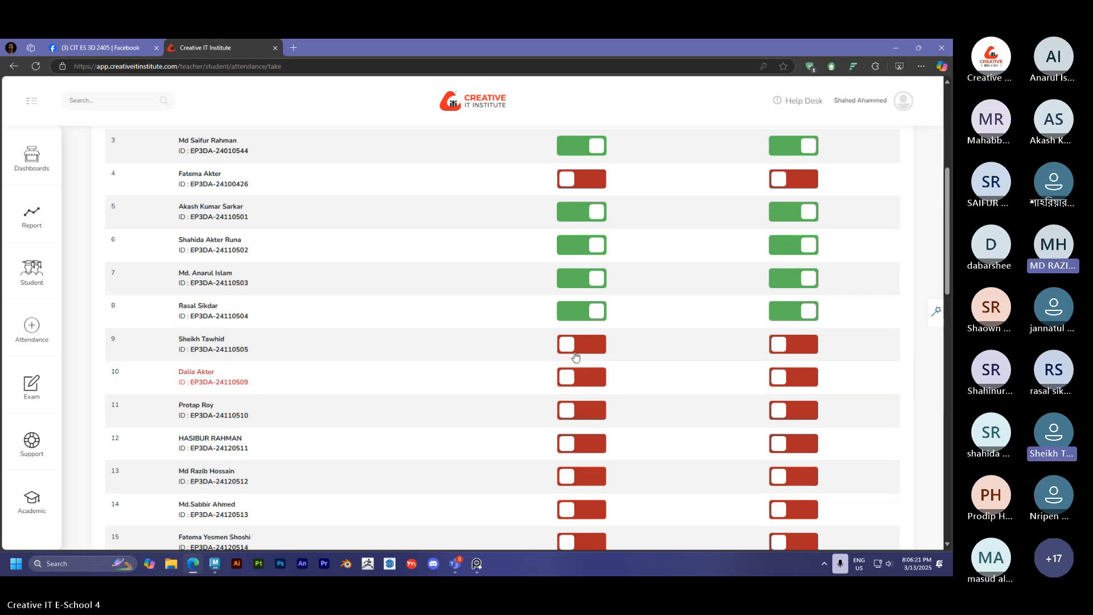
pyautogui.click(578, 352)
pyautogui.click(797, 344)
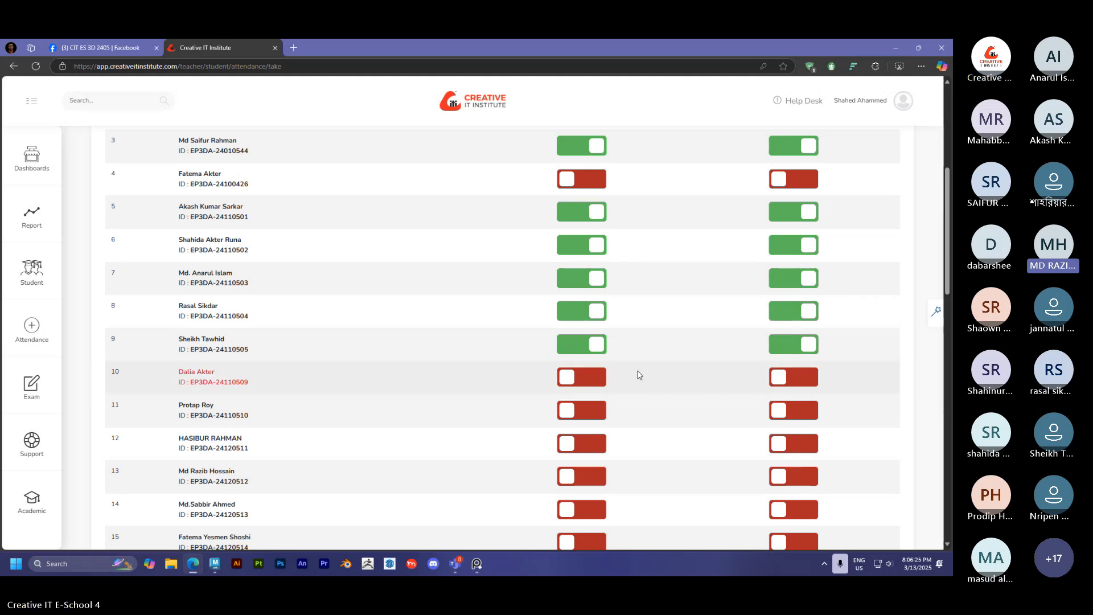
# Mark both attendance and homework for the students in rows 11, 13 and 14.
pyautogui.scroll(-1, 567, 376)
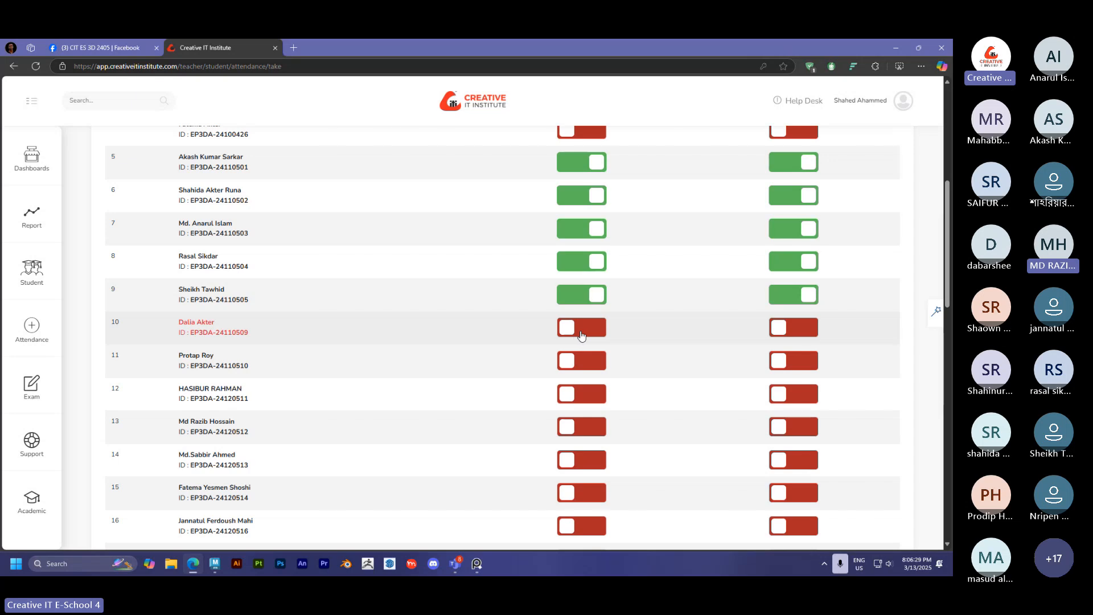
pyautogui.click(581, 364)
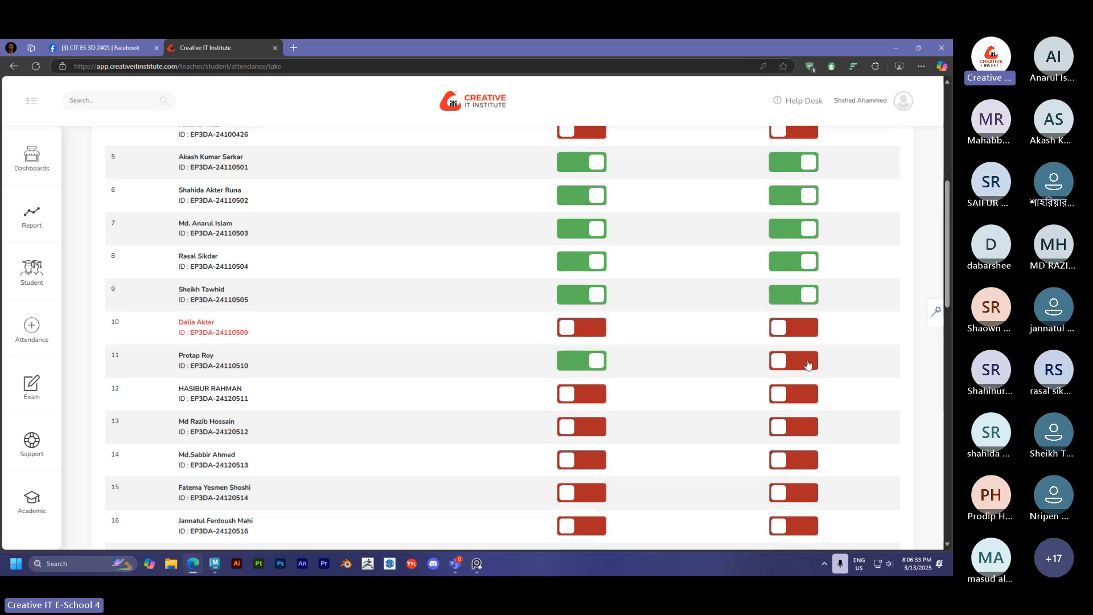
pyautogui.click(791, 362)
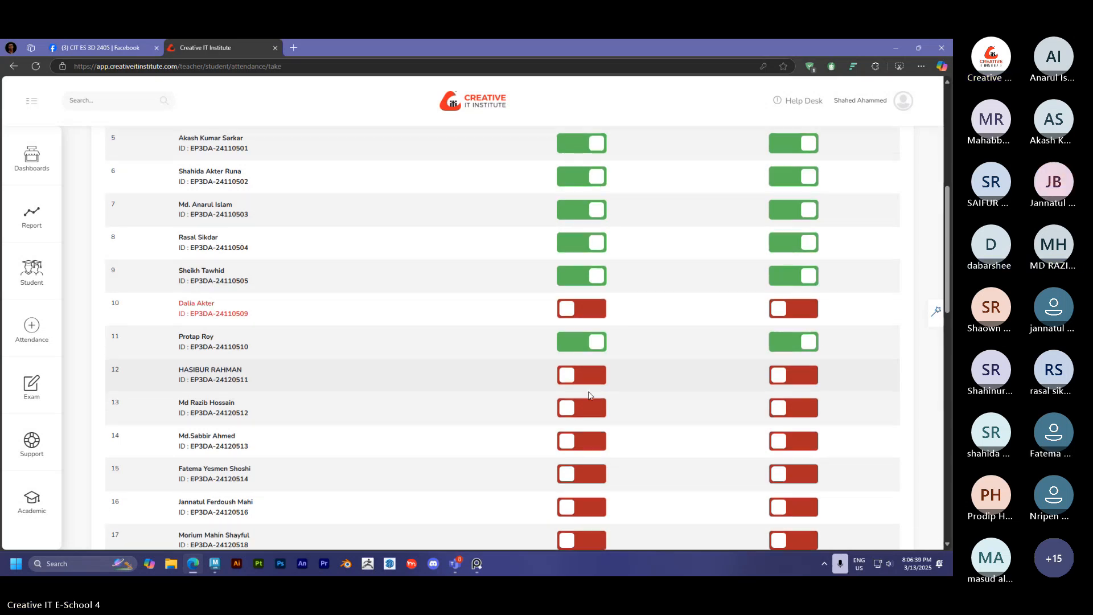
pyautogui.scroll(-1, 590, 393)
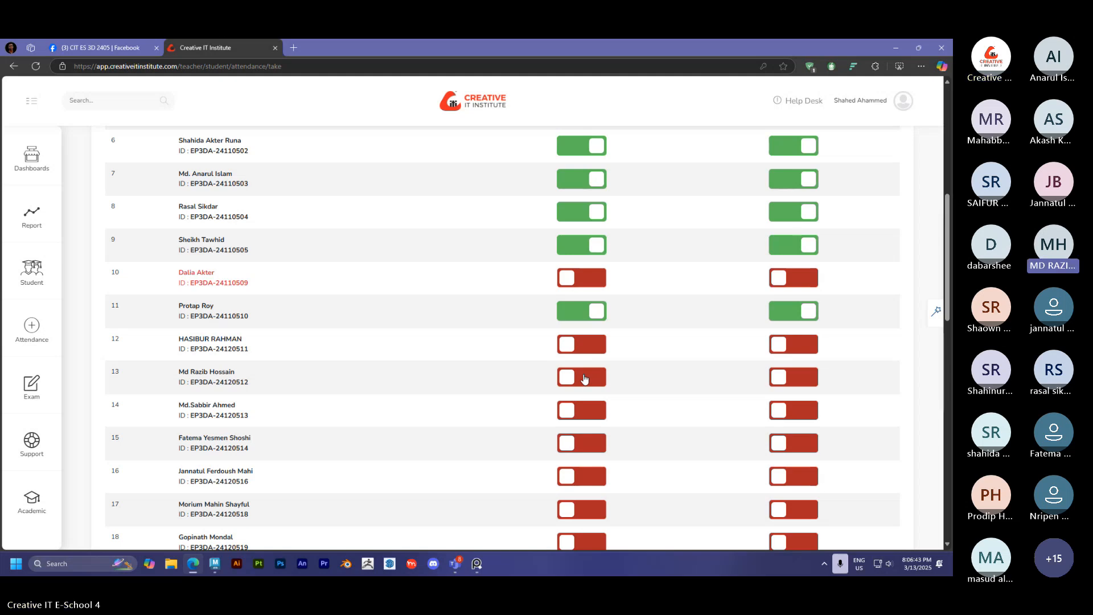
pyautogui.click(583, 378)
pyautogui.click(789, 377)
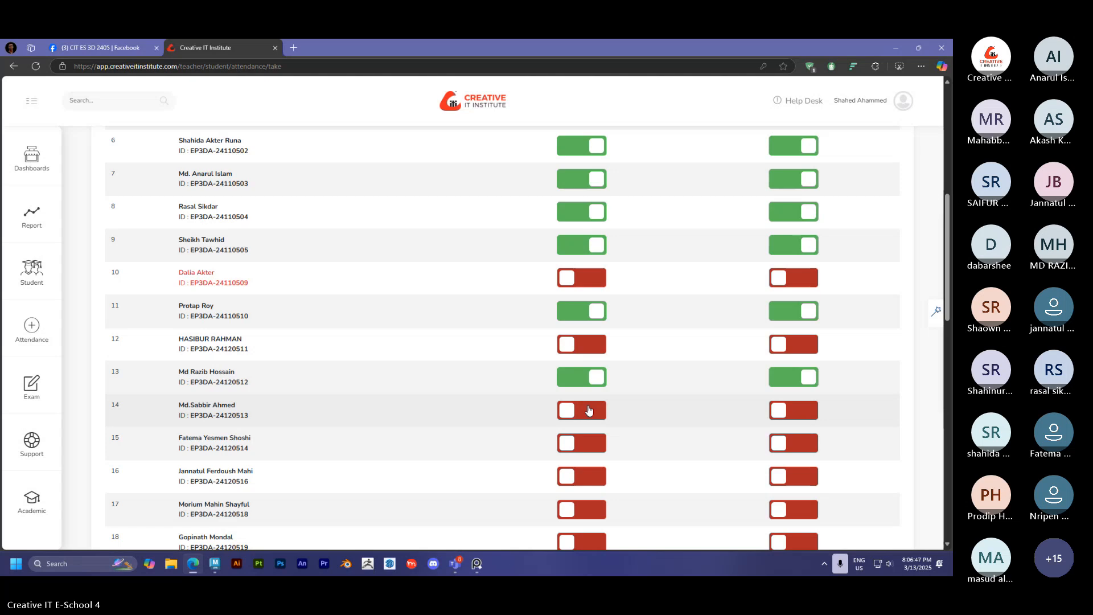
pyautogui.click(589, 410)
pyautogui.click(808, 411)
# Return to the student in row 4 and mark both attendance and homework.
pyautogui.scroll(5, 646, 392)
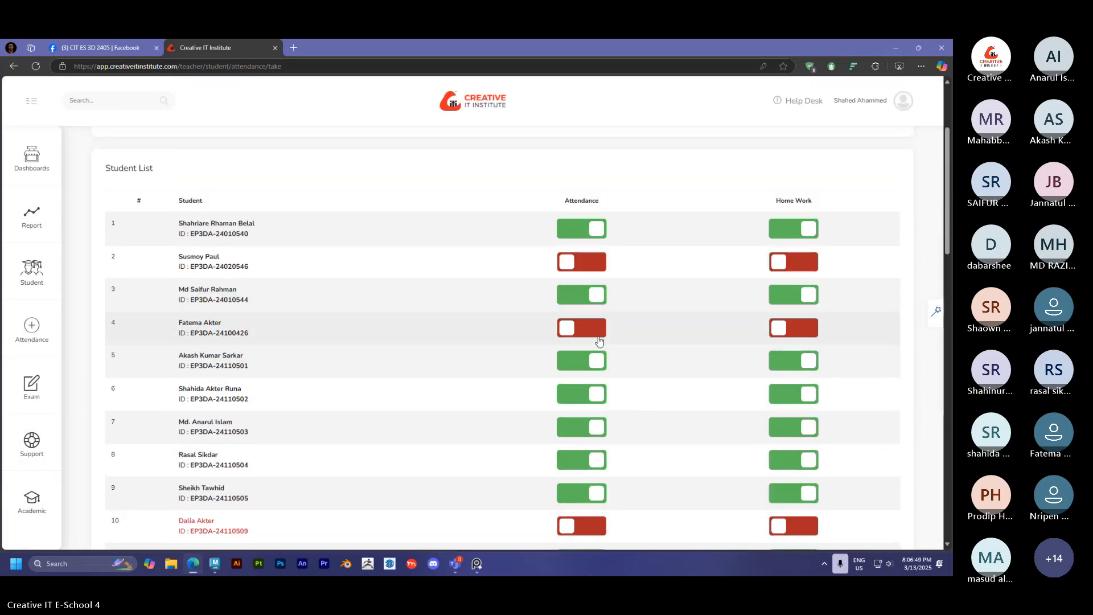
pyautogui.click(586, 334)
pyautogui.click(781, 330)
# Mark both attendance and homework for the students in rows 15 and 16.
pyautogui.scroll(-5, 541, 380)
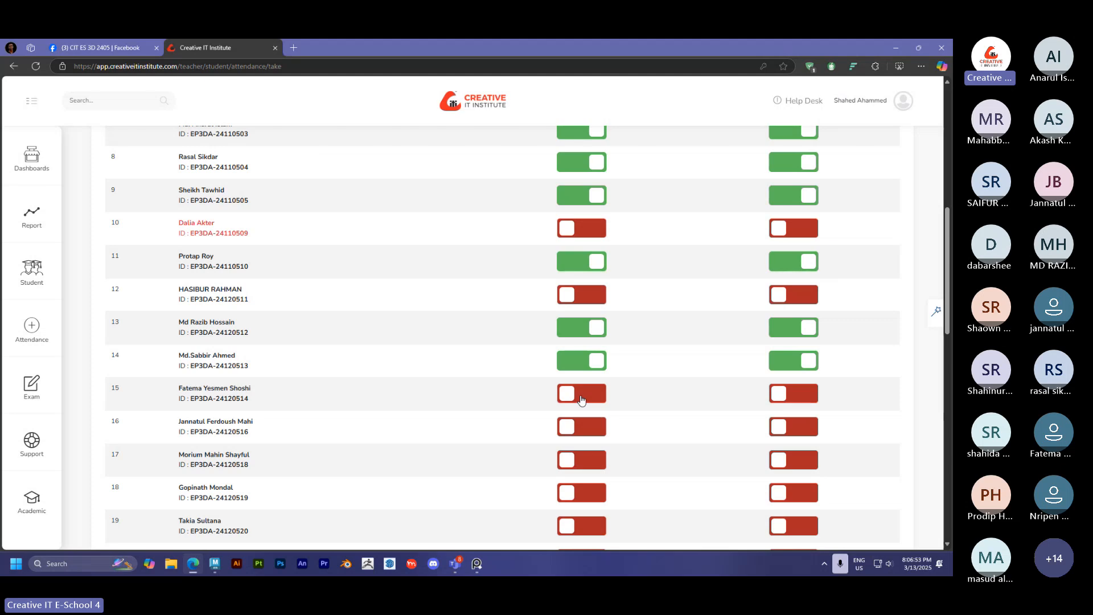
pyautogui.scroll(-1, 581, 399)
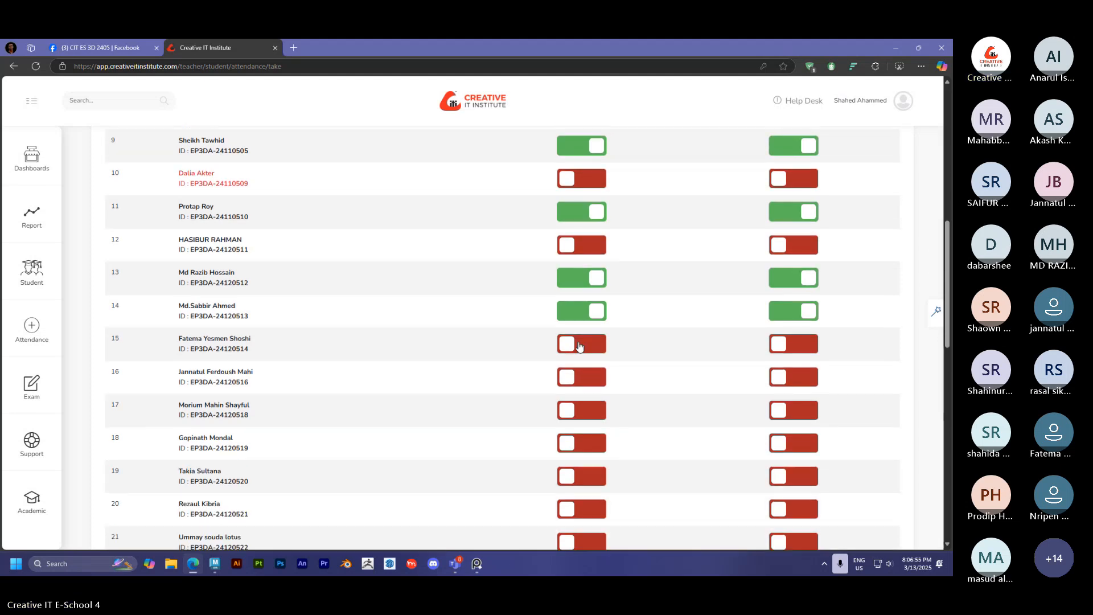
pyautogui.click(579, 345)
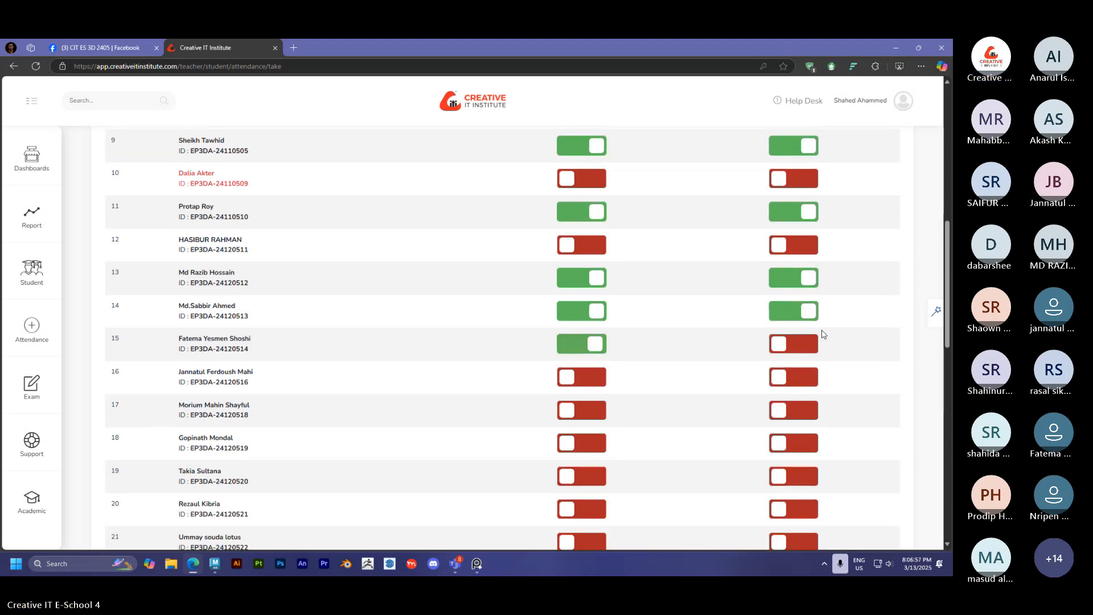
pyautogui.click(811, 343)
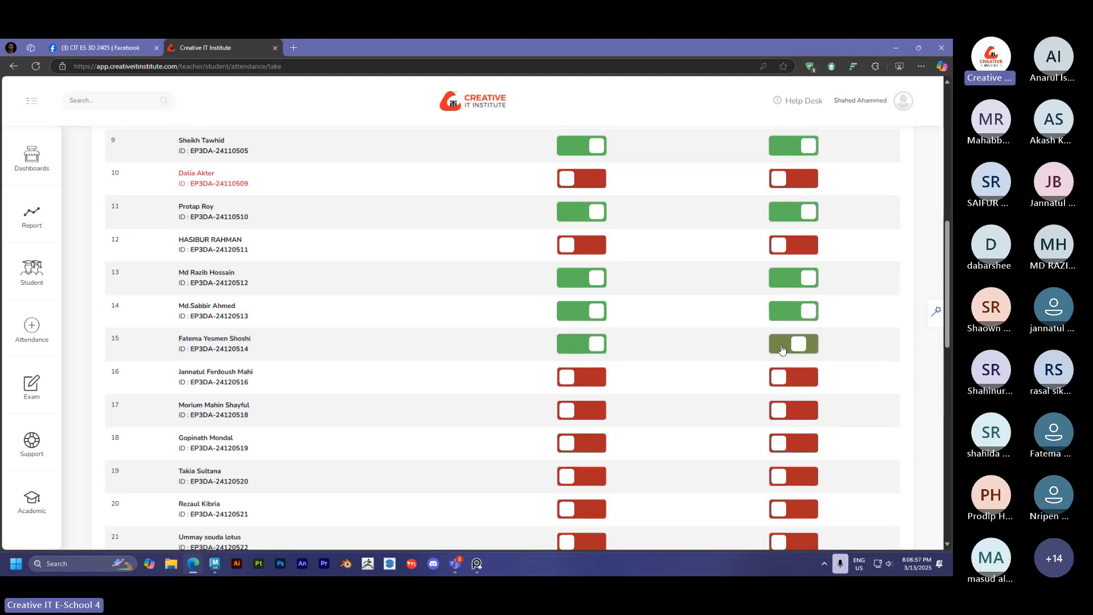
pyautogui.click(593, 380)
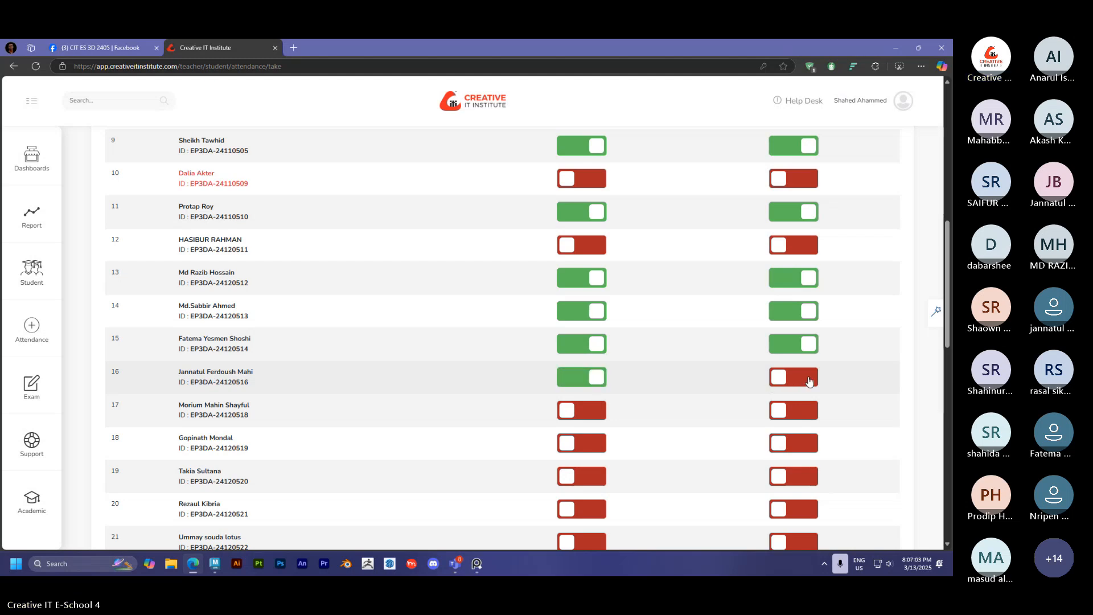
pyautogui.click(809, 381)
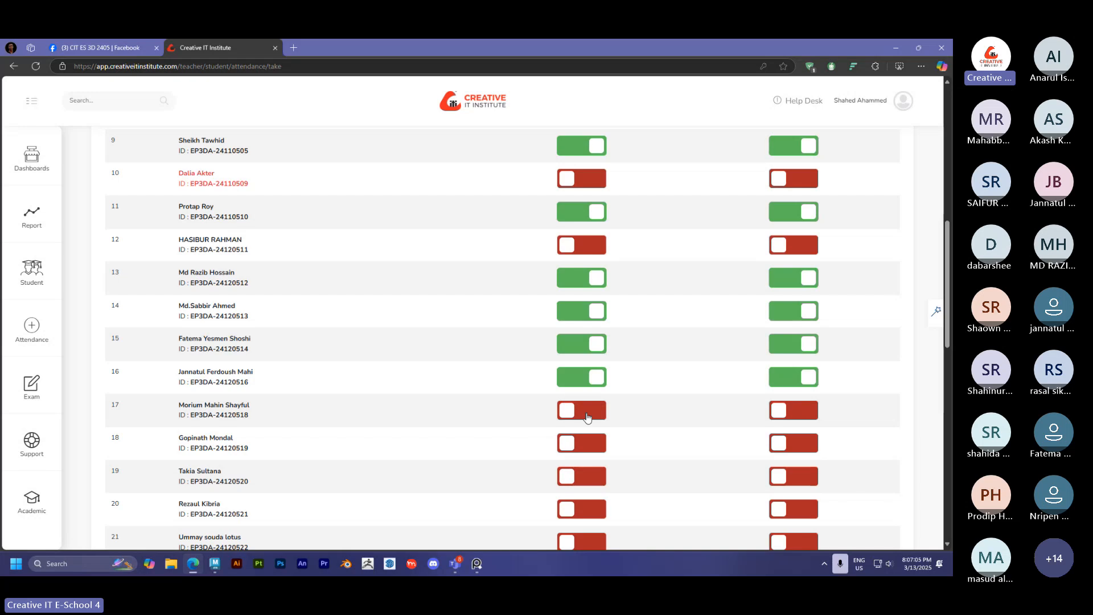
# Mark both attendance and homework for the students in rows 19, 20 and 21.
pyautogui.scroll(-2, 584, 396)
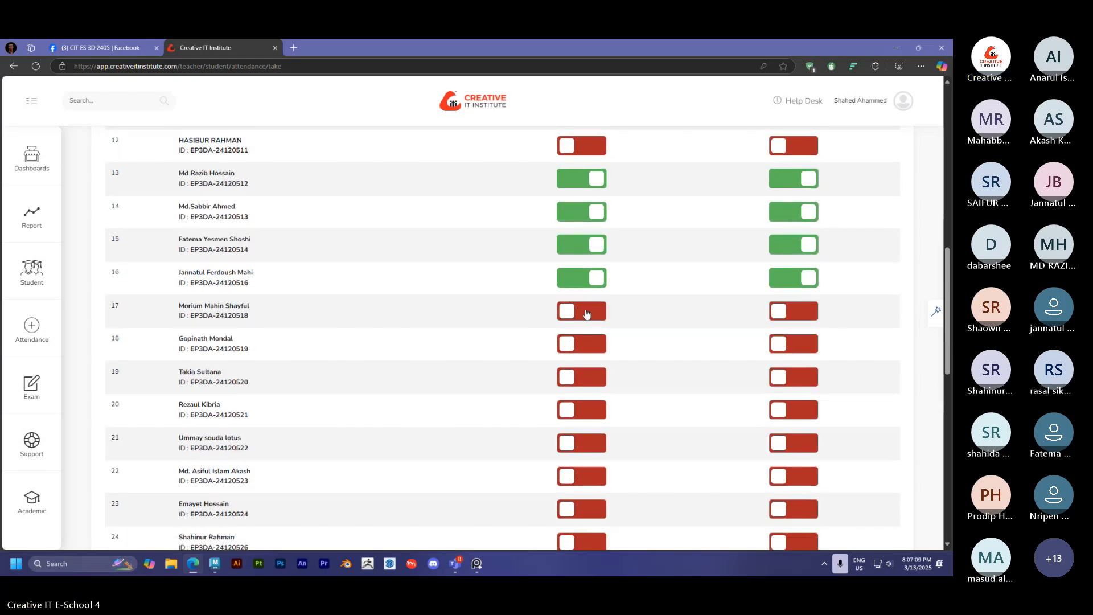
pyautogui.click(592, 378)
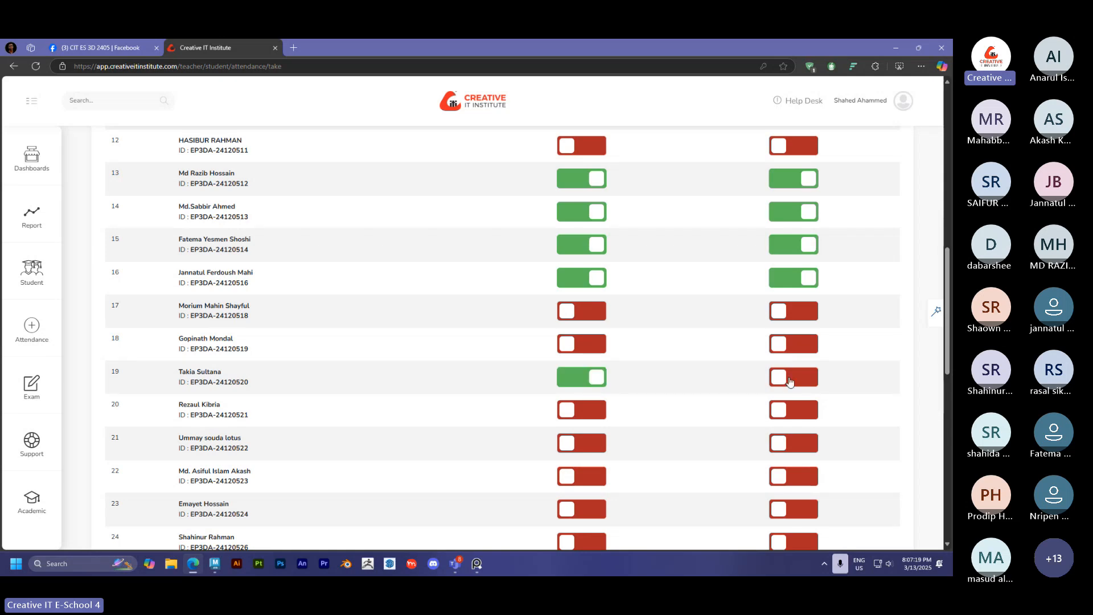
pyautogui.scroll(-1, 596, 345)
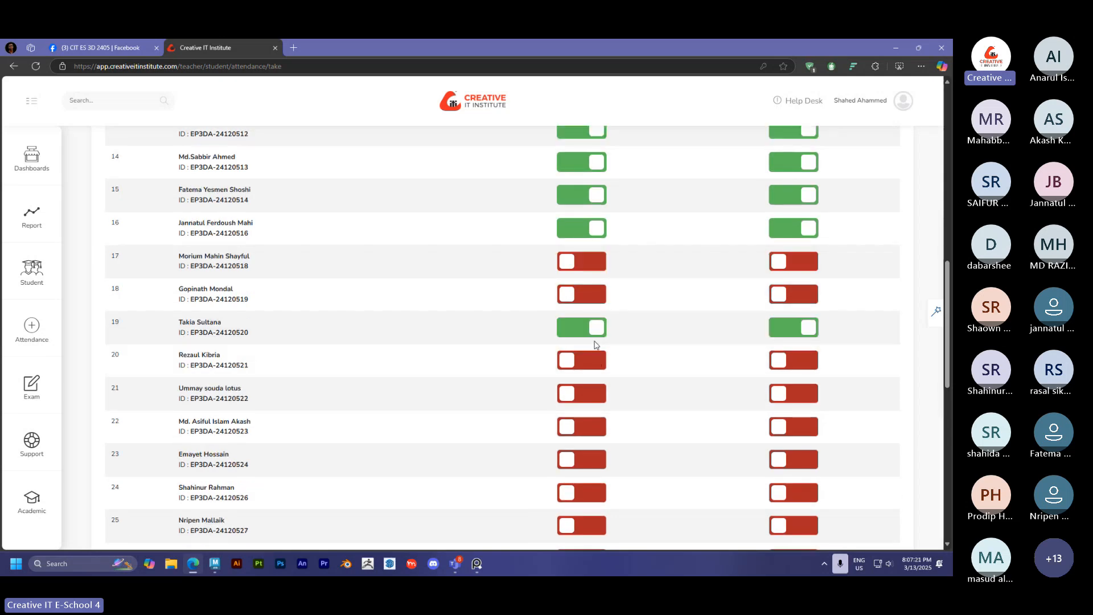
pyautogui.click(586, 364)
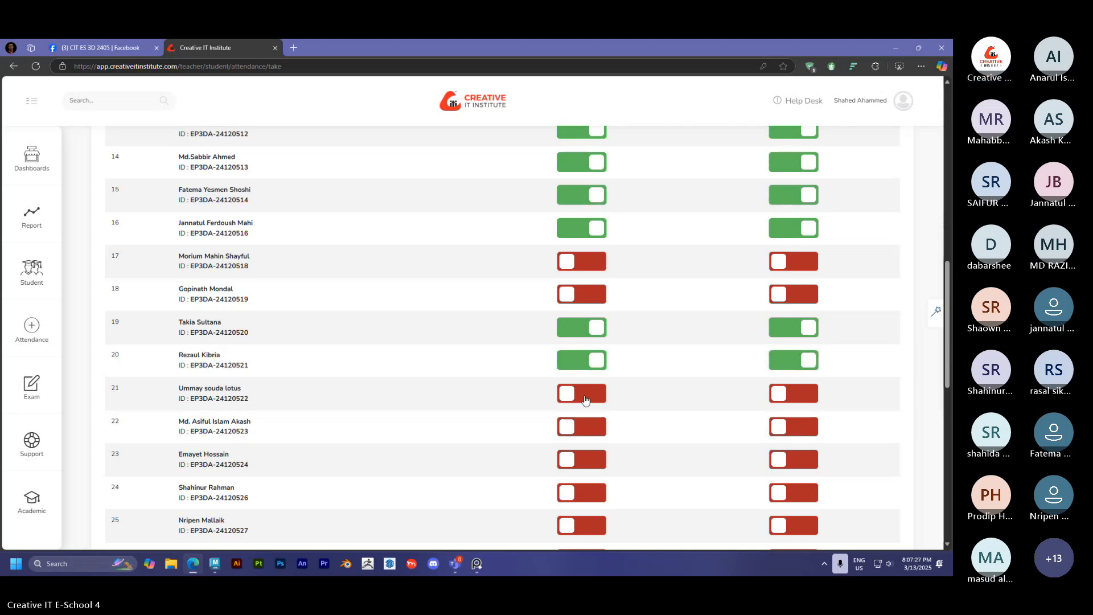
pyautogui.click(585, 400)
pyautogui.click(775, 398)
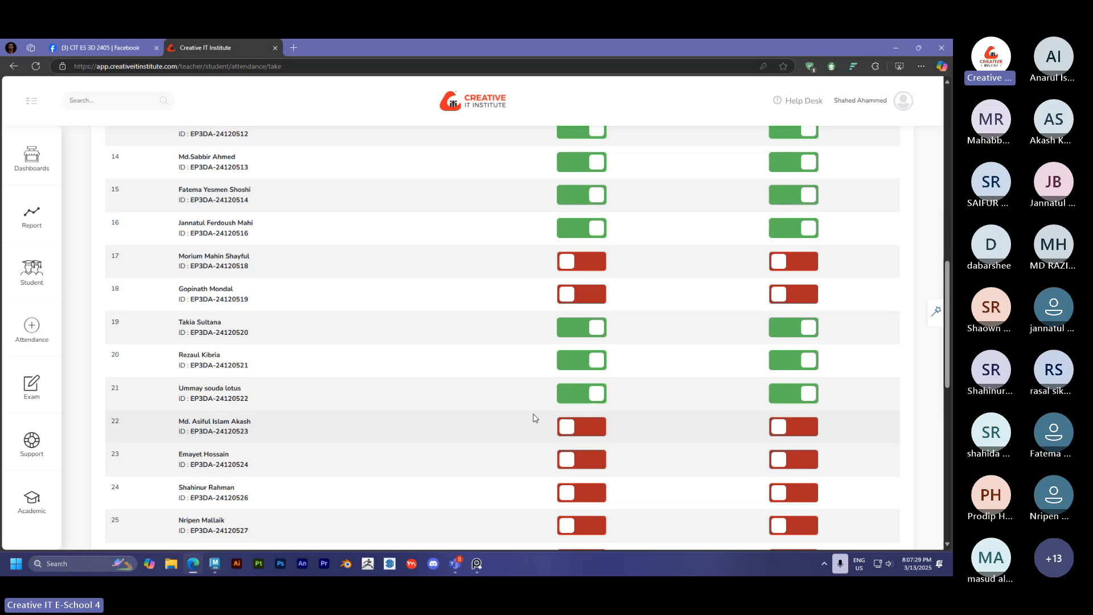
# Mark both attendance and homework for the students in rows 22 and 23.
pyautogui.scroll(-1, 558, 414)
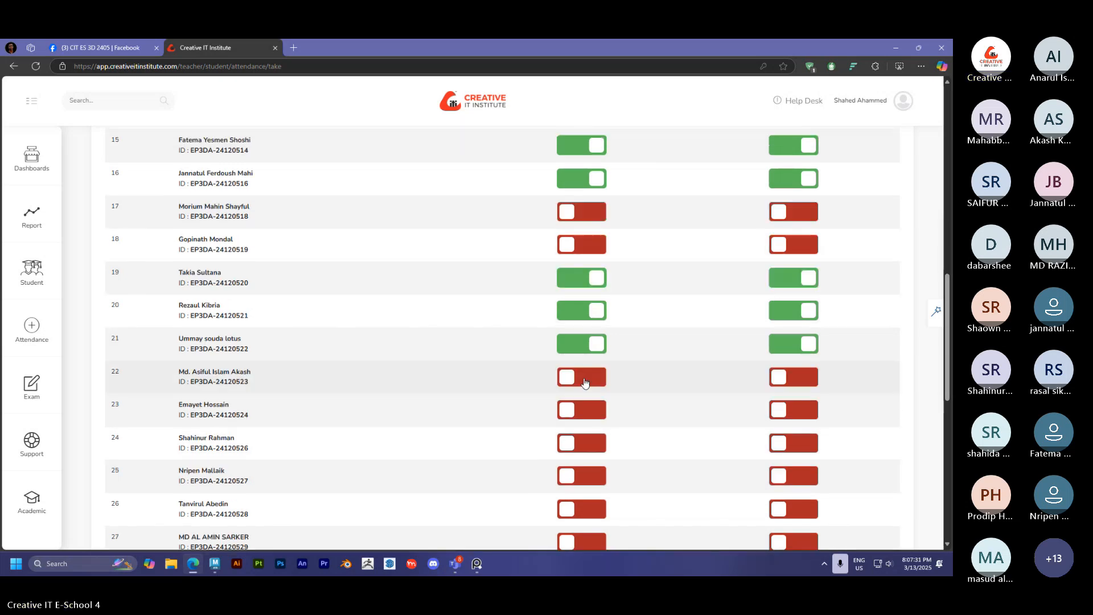
pyautogui.click(585, 378)
pyautogui.click(793, 379)
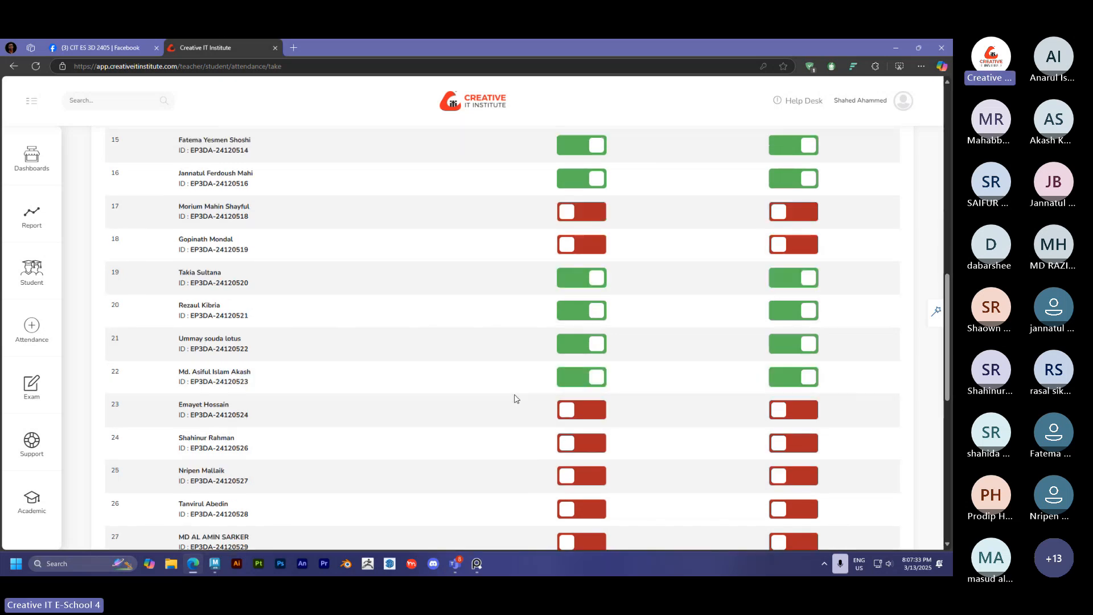
pyautogui.scroll(-1, 581, 364)
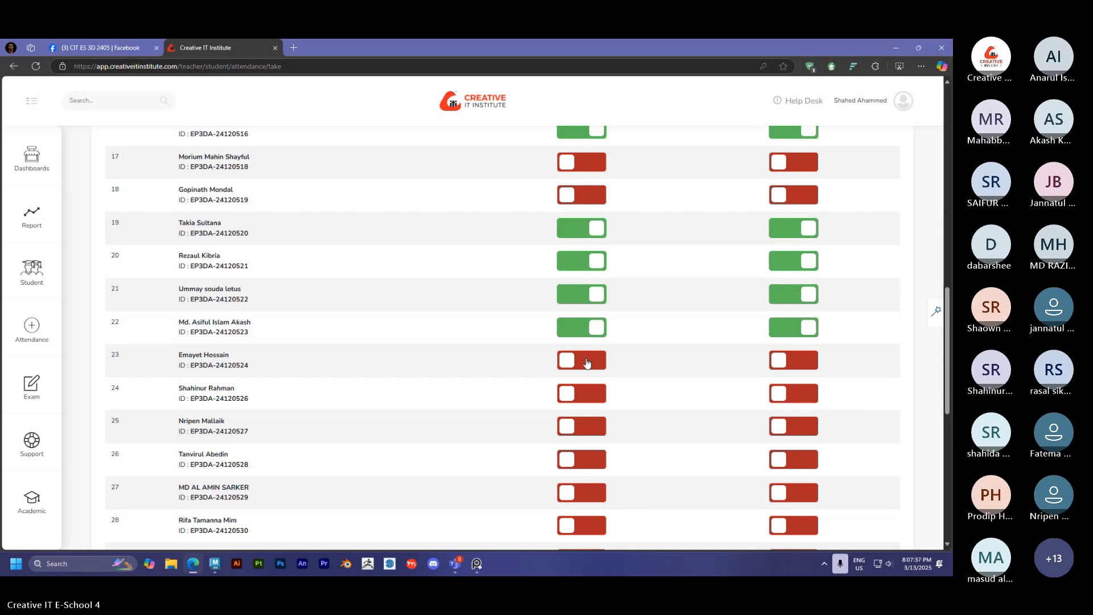
pyautogui.click(586, 361)
pyautogui.click(791, 360)
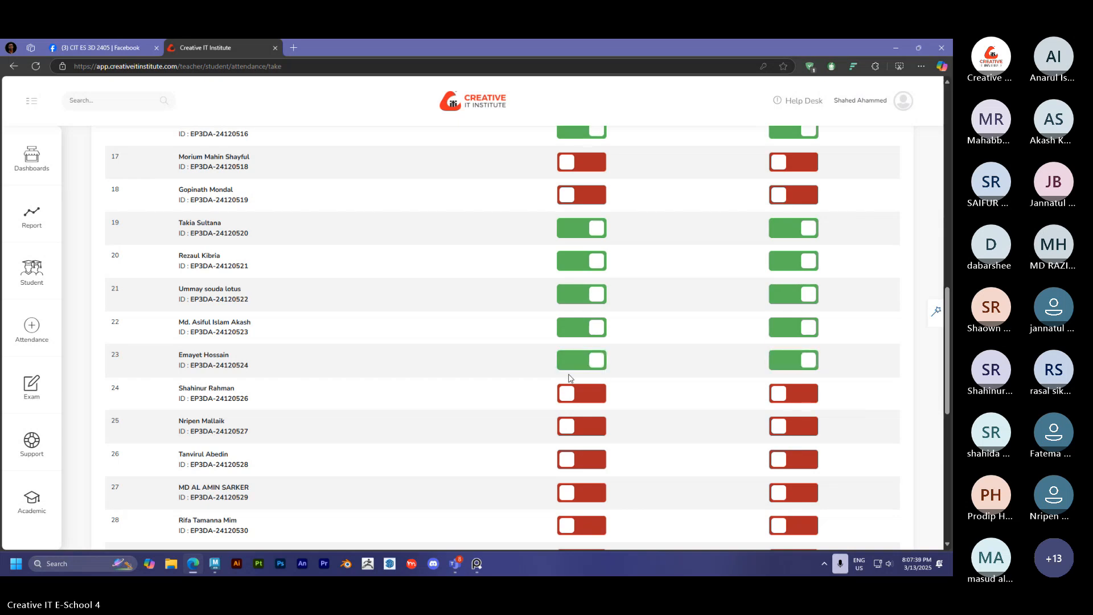
# Mark both attendance and homework for the students in rows 24, 25 and 26.
pyautogui.scroll(-1, 570, 378)
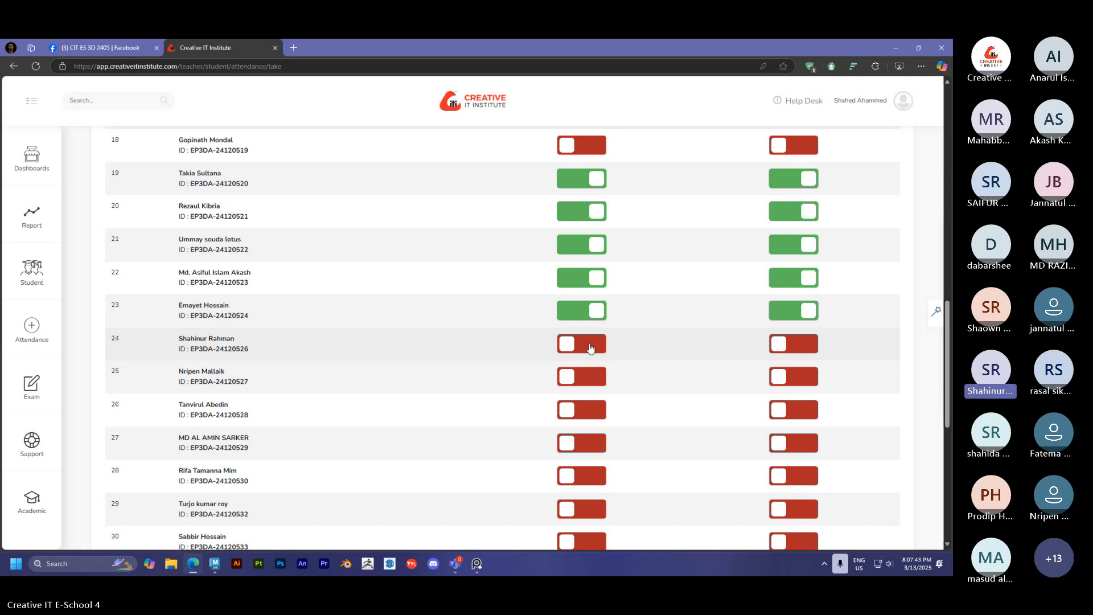
pyautogui.click(590, 347)
pyautogui.click(779, 348)
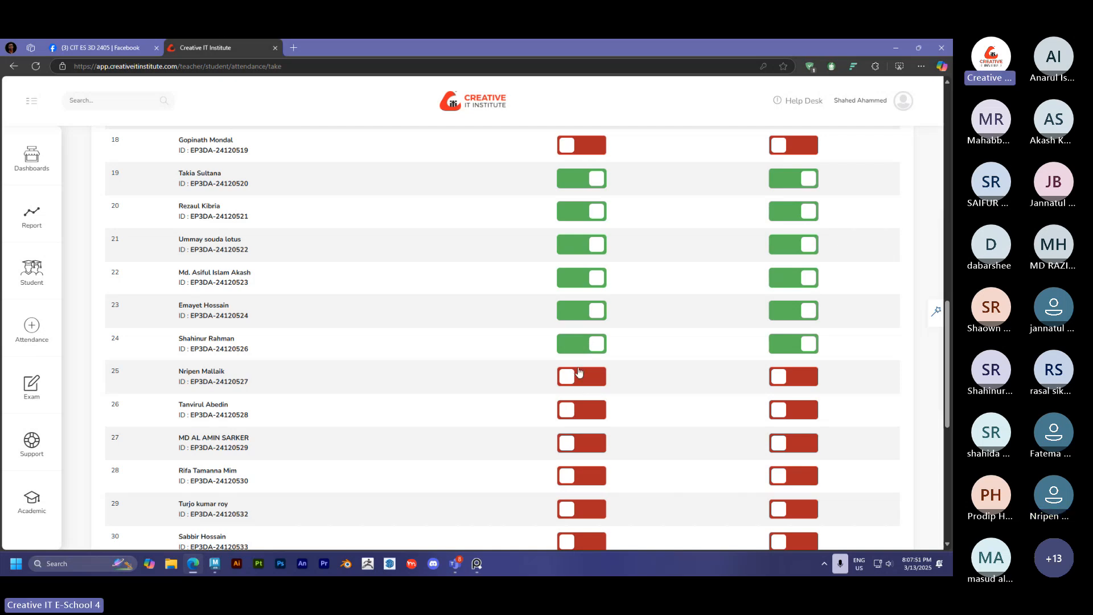
pyautogui.click(585, 379)
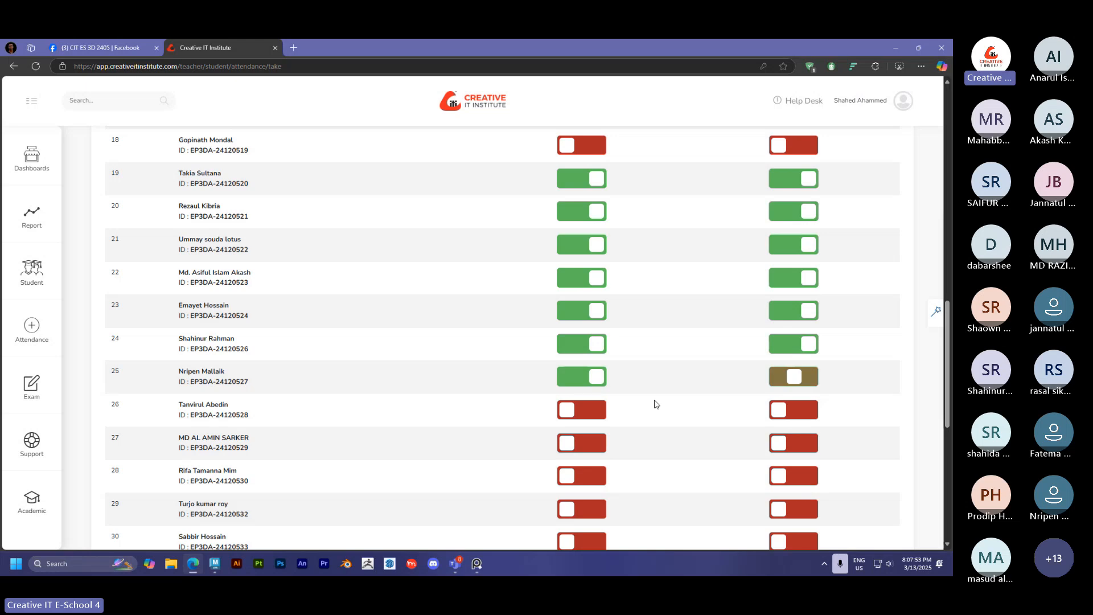
pyautogui.click(585, 408)
# Mark both attendance and homework for the students in rows 28, 29 and 30.
pyautogui.scroll(-1, 544, 387)
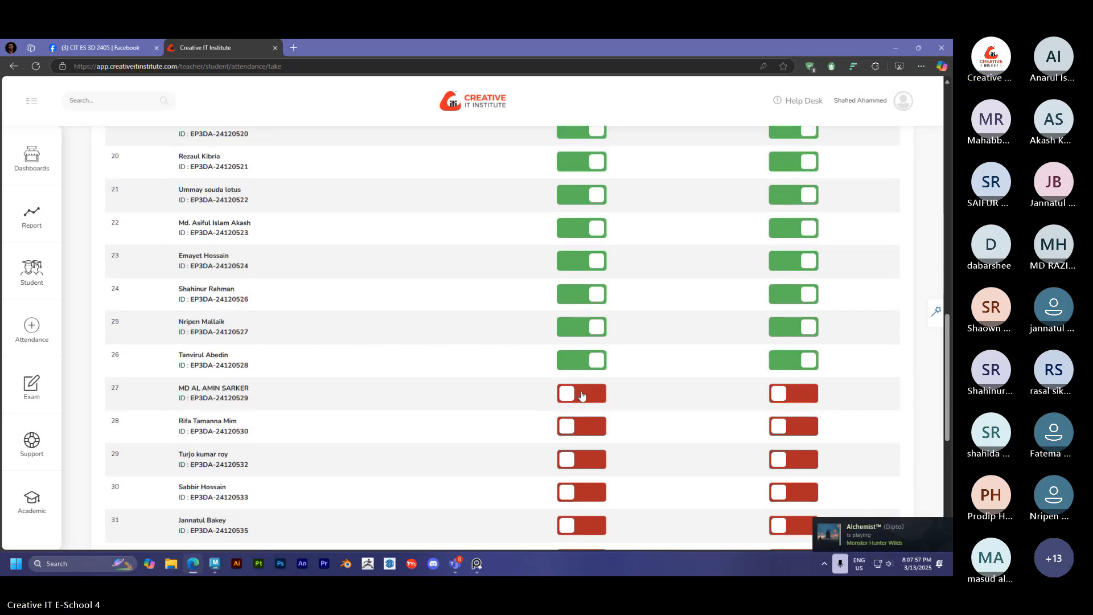
pyautogui.scroll(-1, 581, 395)
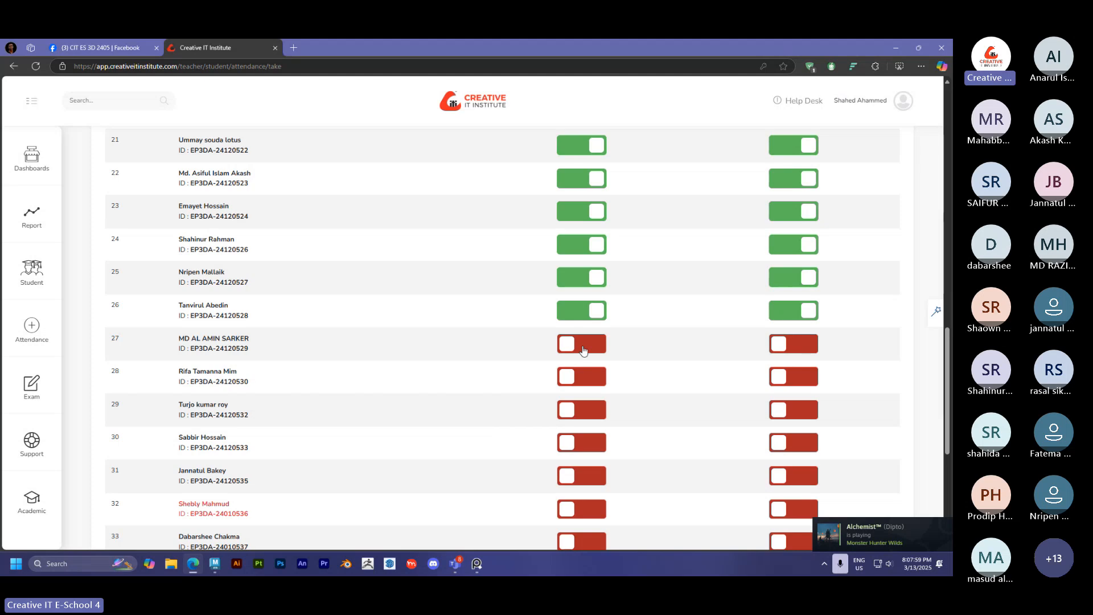
pyautogui.click(585, 379)
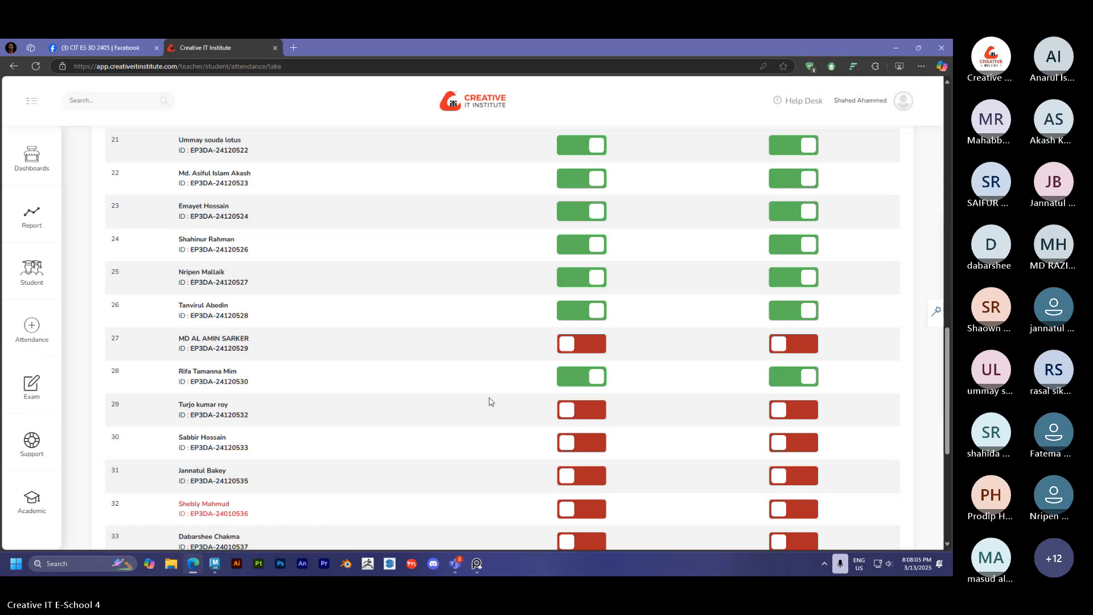
pyautogui.scroll(-1, 488, 398)
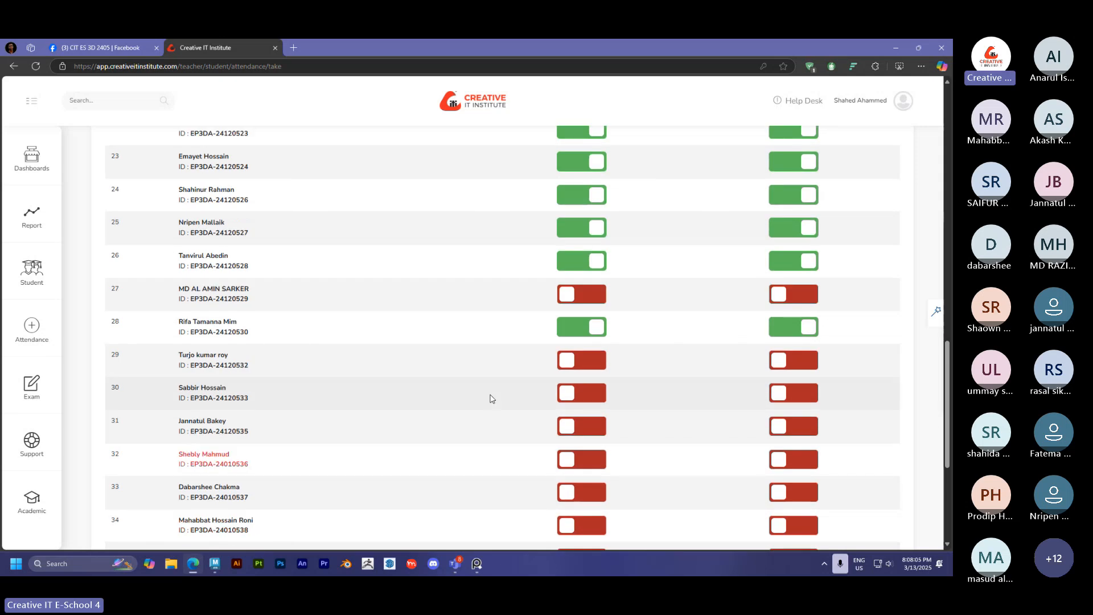
pyautogui.click(582, 365)
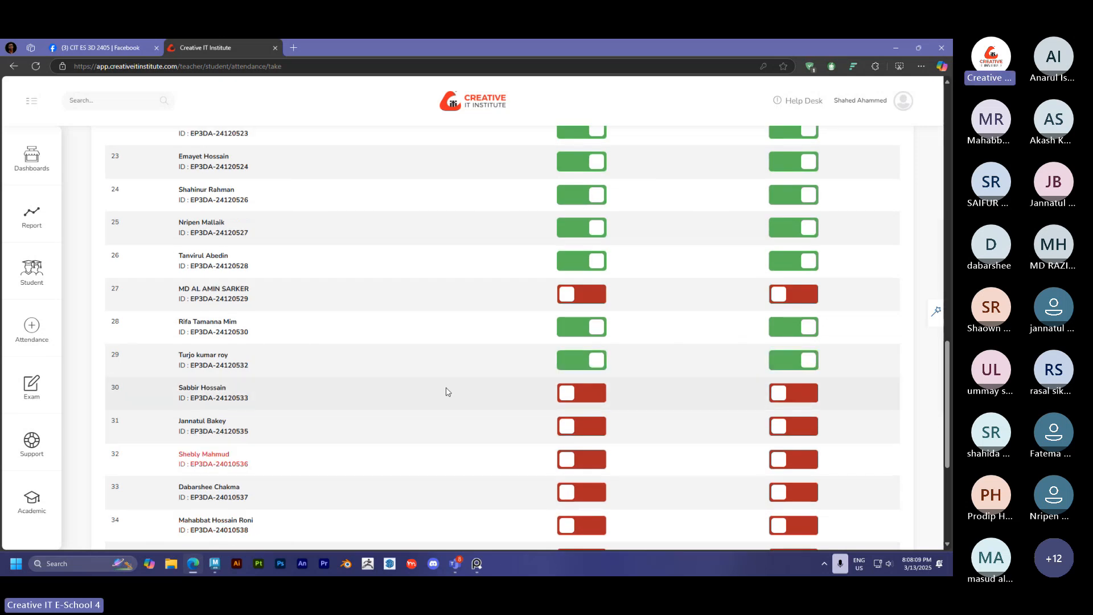
pyautogui.click(590, 395)
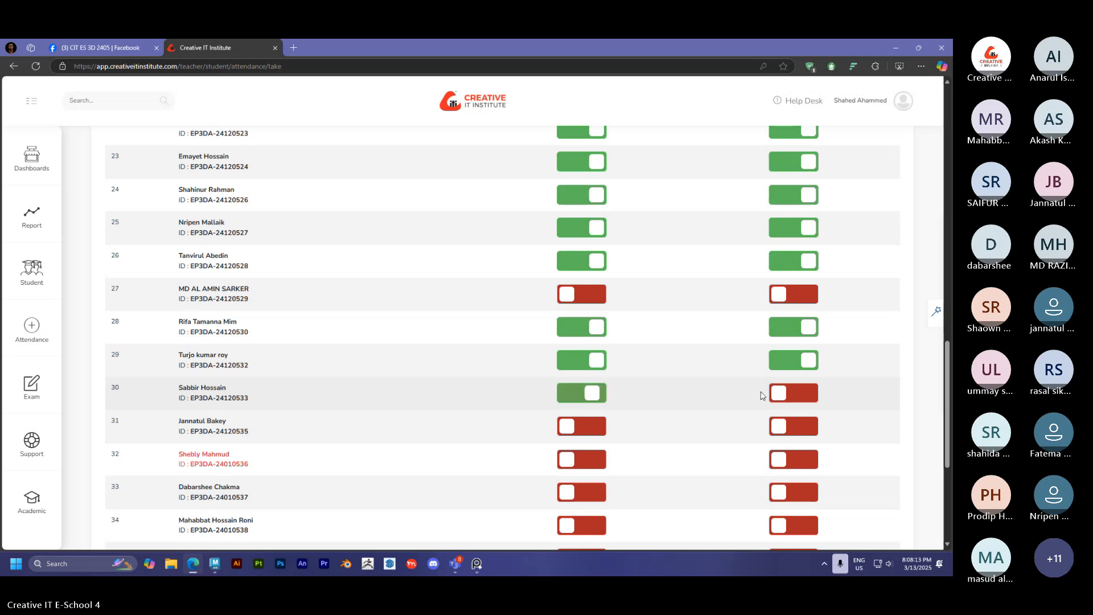
# Mark both attendance and homework for the students in rows 31 and 32.
pyautogui.scroll(-1, 529, 395)
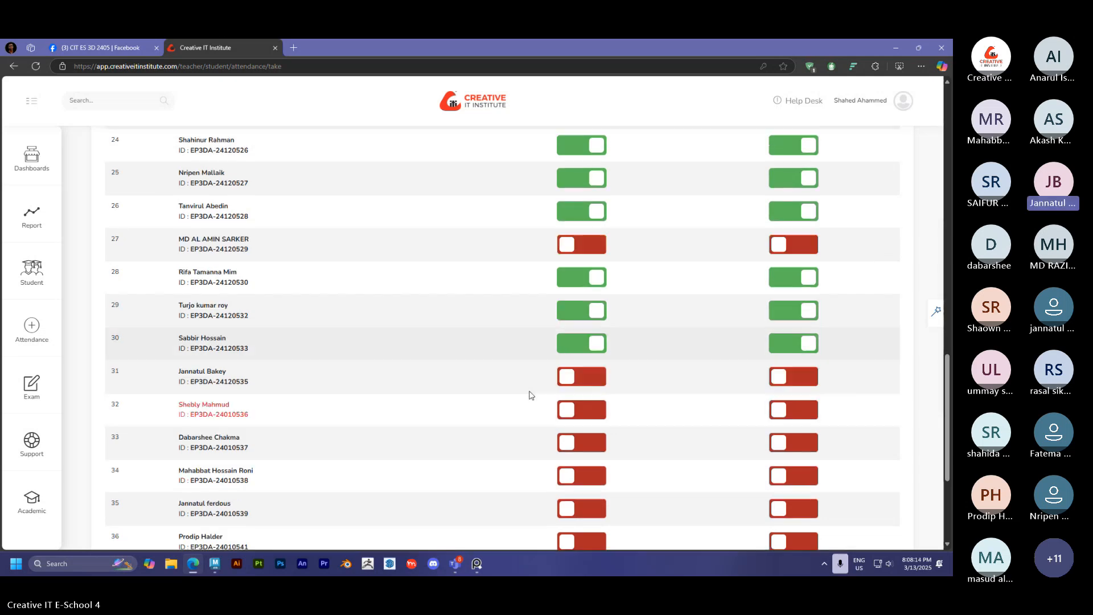
pyautogui.click(579, 377)
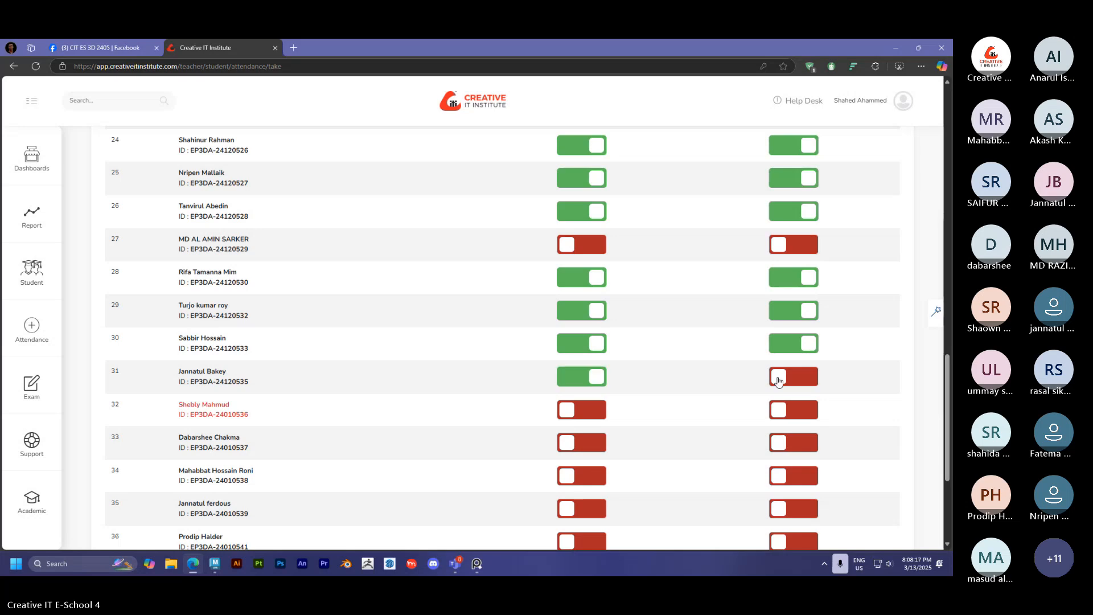
pyautogui.click(779, 375)
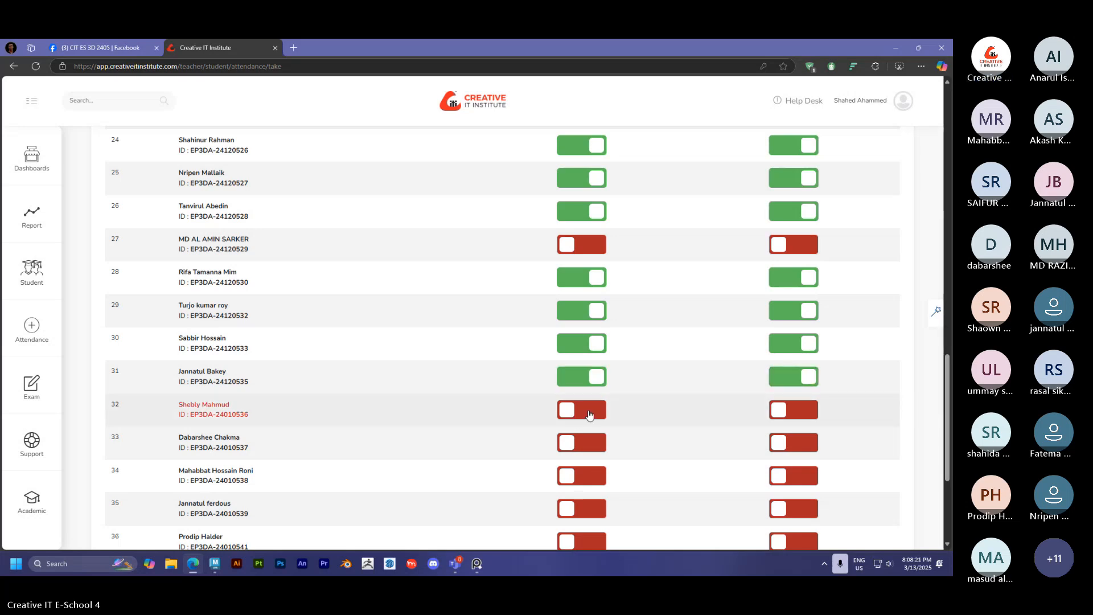
pyautogui.click(589, 414)
pyautogui.click(799, 412)
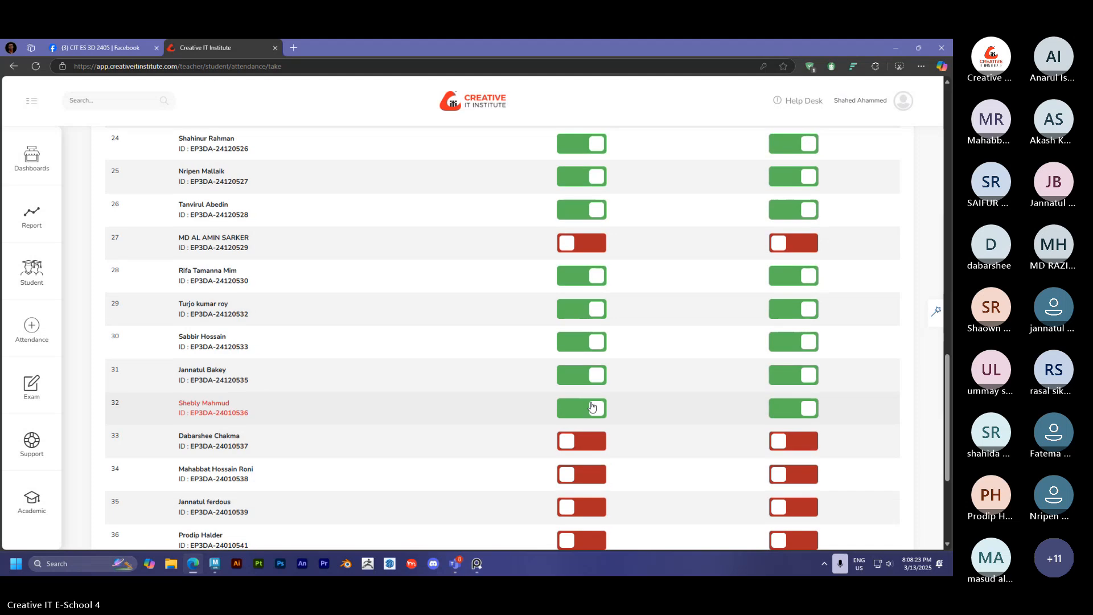
# Mark both attendance and homework for the students in rows 33, 34 and 35.
pyautogui.scroll(-1, 604, 403)
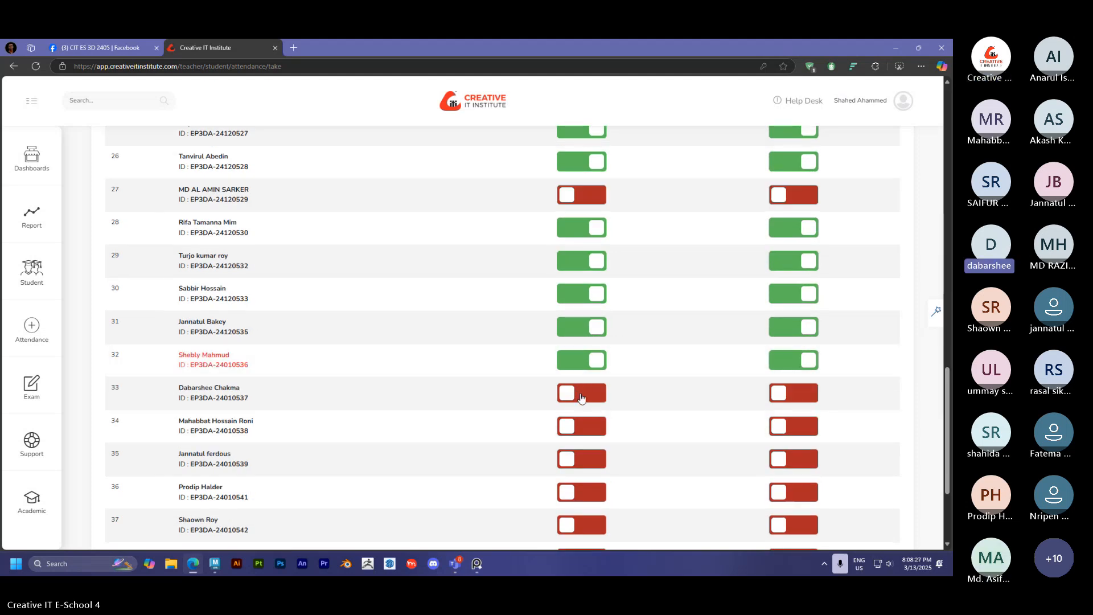
pyautogui.click(581, 394)
pyautogui.click(790, 393)
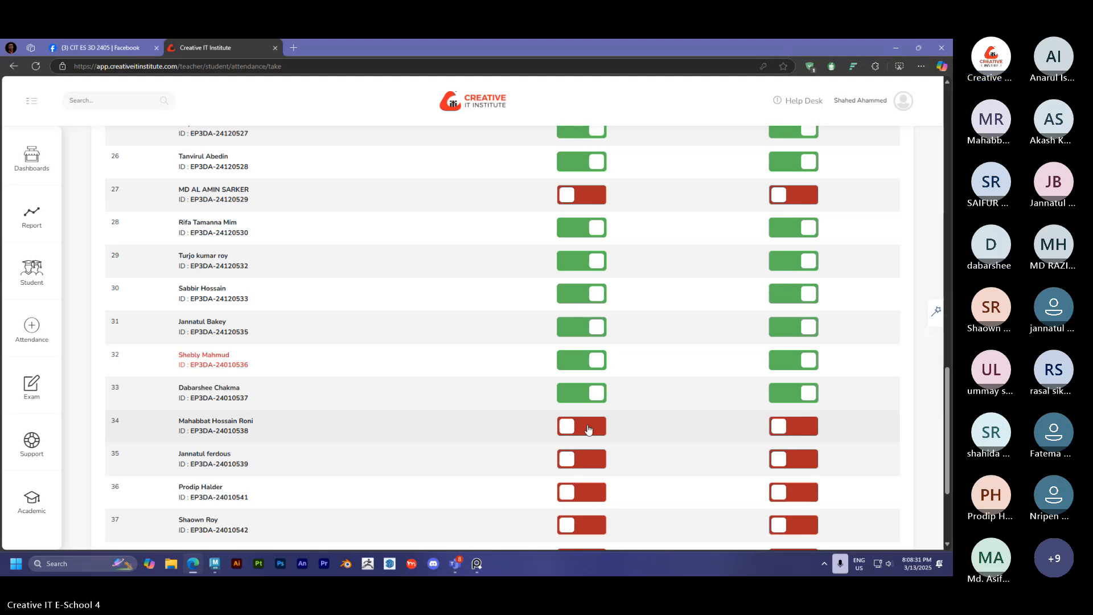
pyautogui.scroll(-1, 589, 428)
pyautogui.click(581, 376)
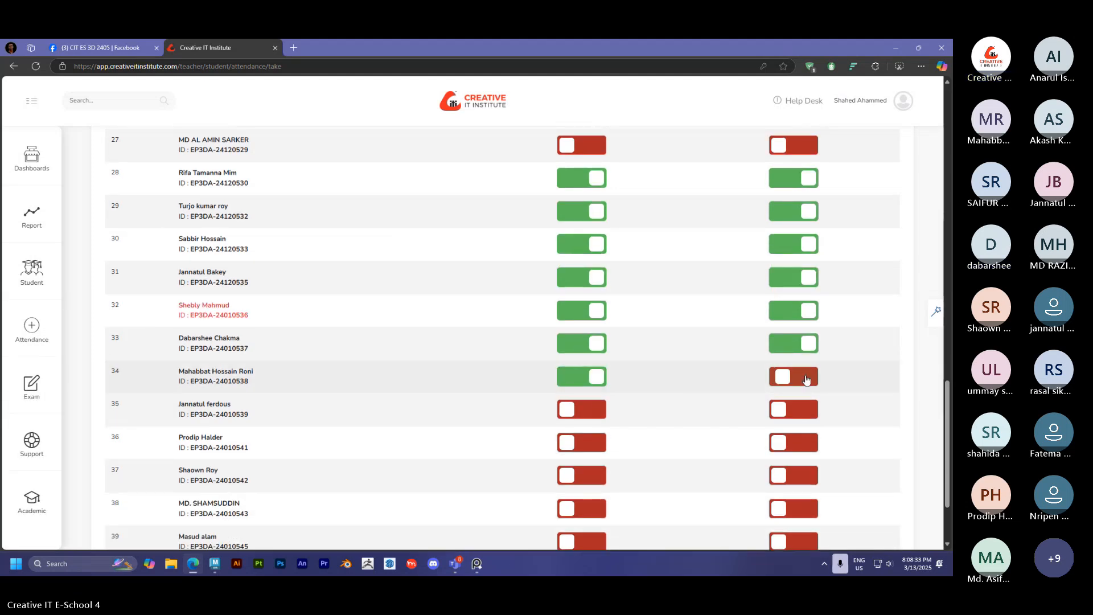
pyautogui.click(806, 377)
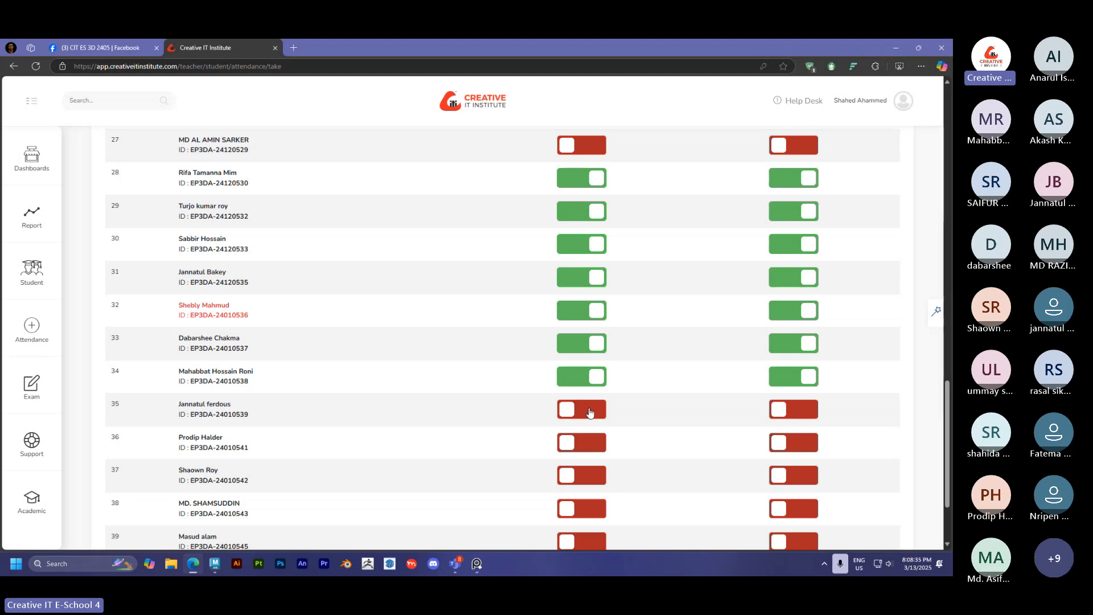
pyautogui.click(590, 411)
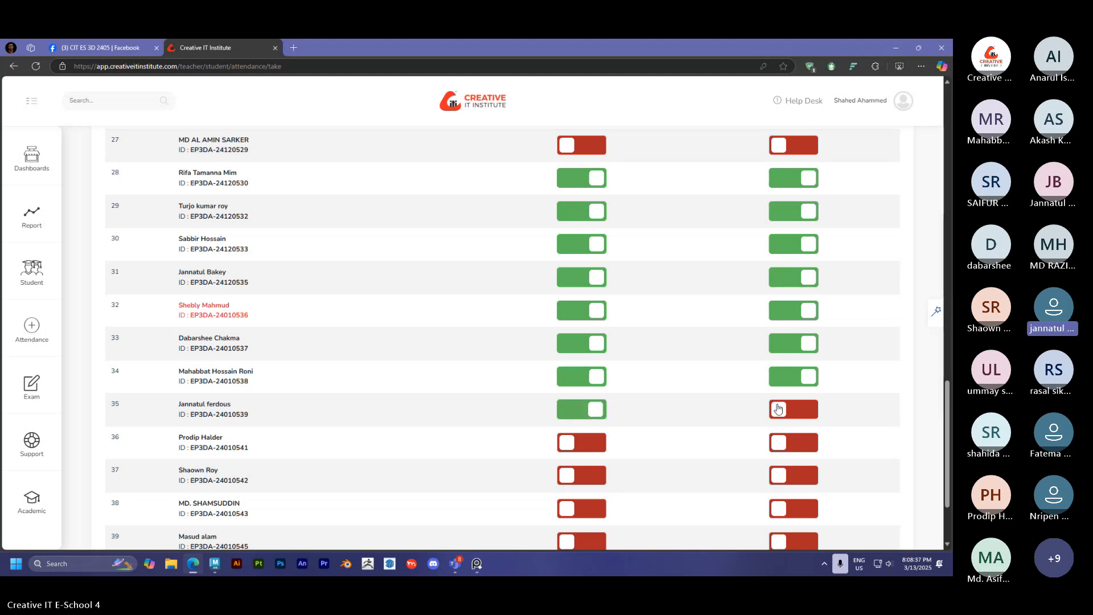
pyautogui.click(793, 411)
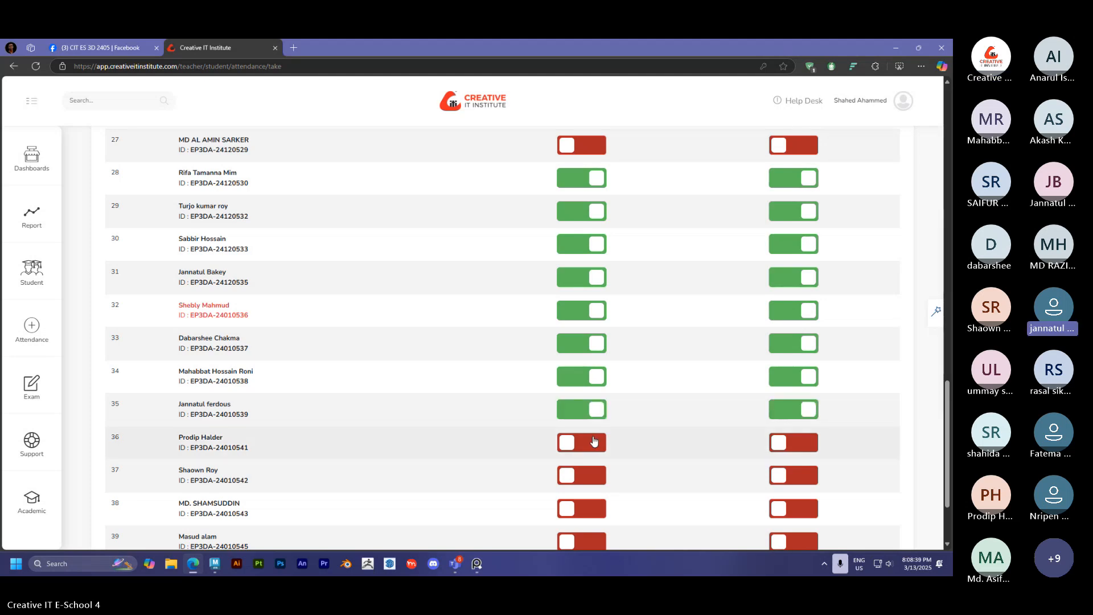
# Mark both attendance and homework for the students in rows 37 and 36, and submit the attendance sheet.
pyautogui.scroll(-2, 591, 435)
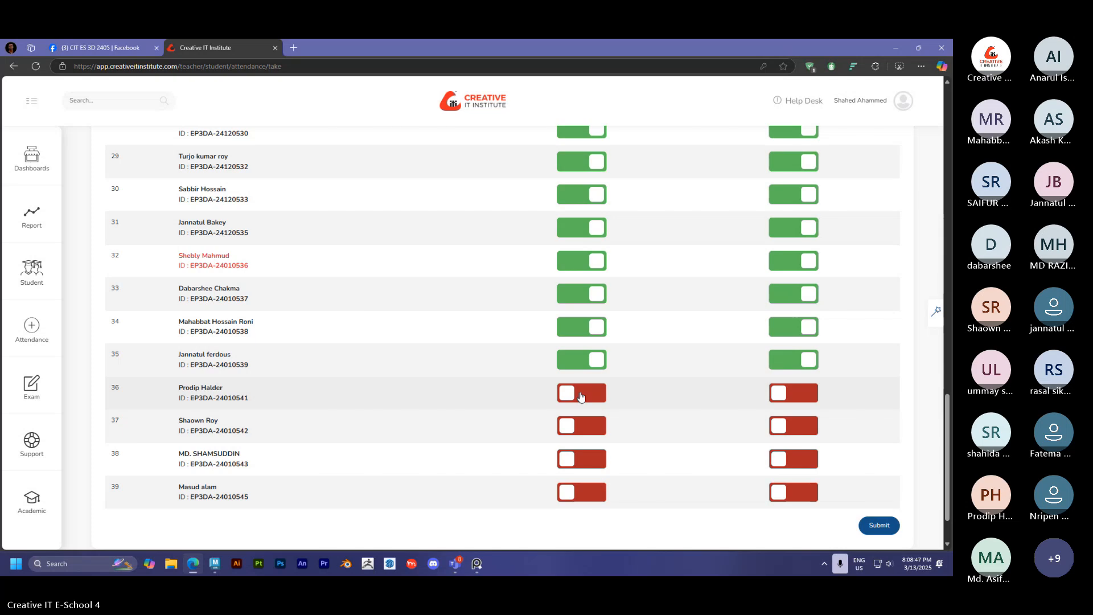
pyautogui.click(588, 424)
pyautogui.click(773, 424)
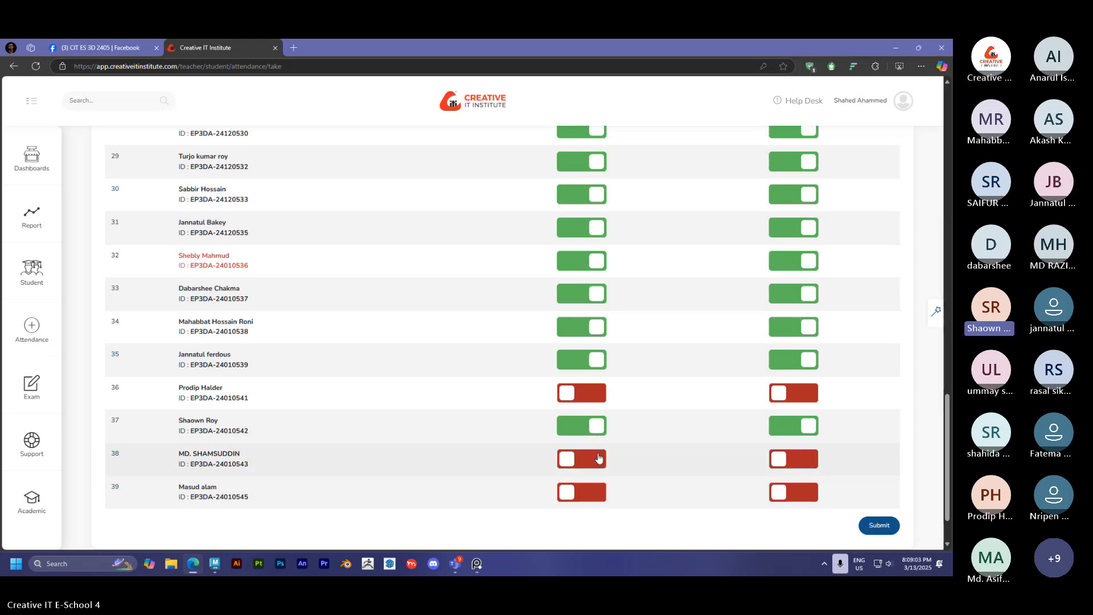
pyautogui.click(581, 393)
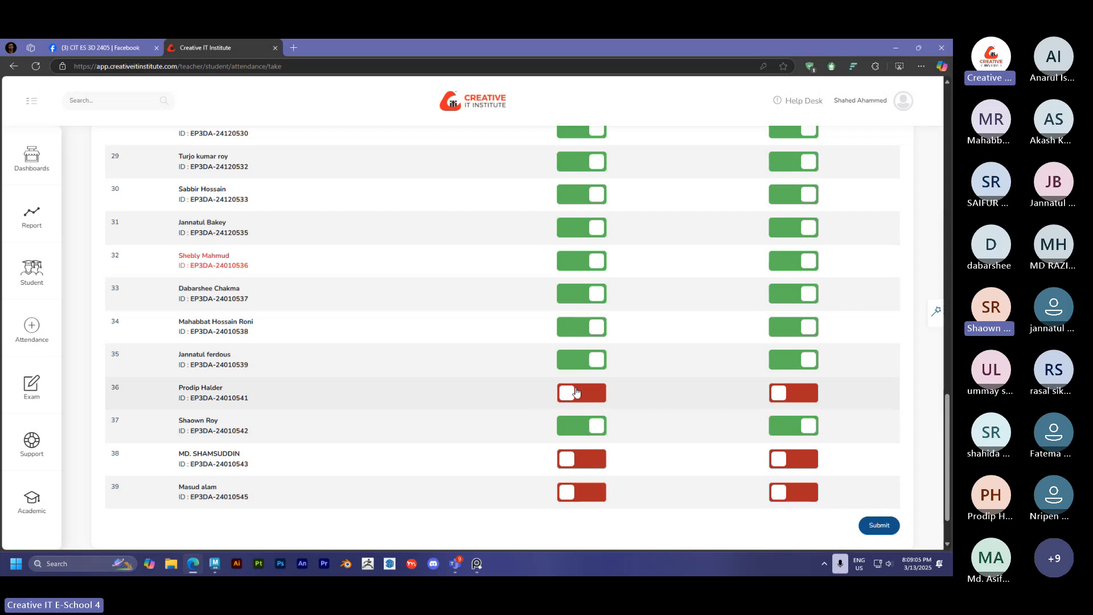
pyautogui.click(791, 394)
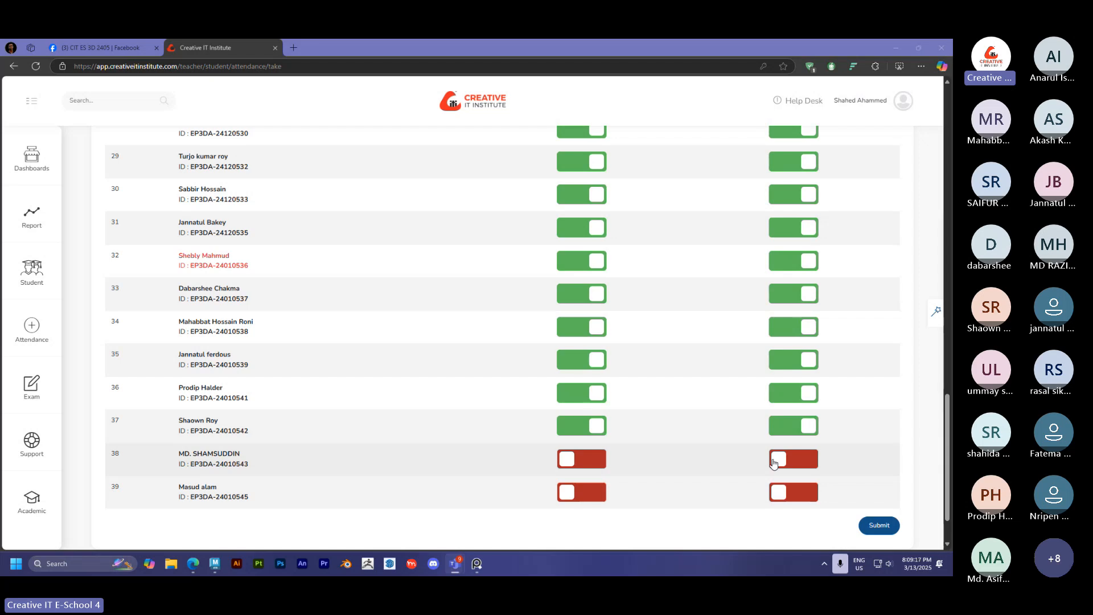
pyautogui.click(877, 521)
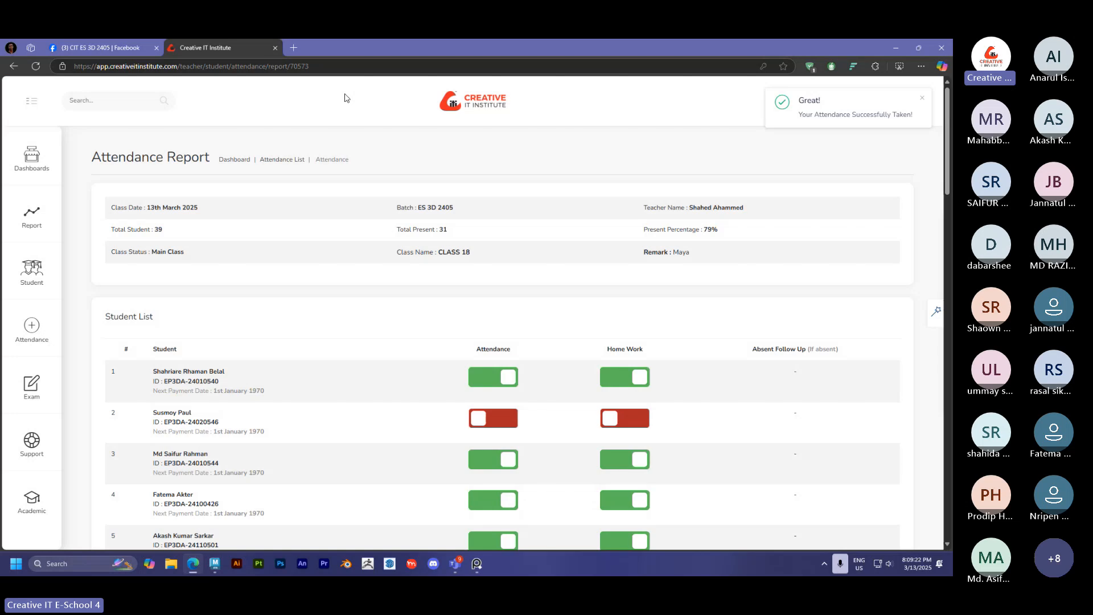
# Switch to the CIT ES 3D 2405 Facebook group and view the microphone model photos in the "home work 10" post.
pyautogui.click(128, 48)
pyautogui.scroll(-4, 154, 276)
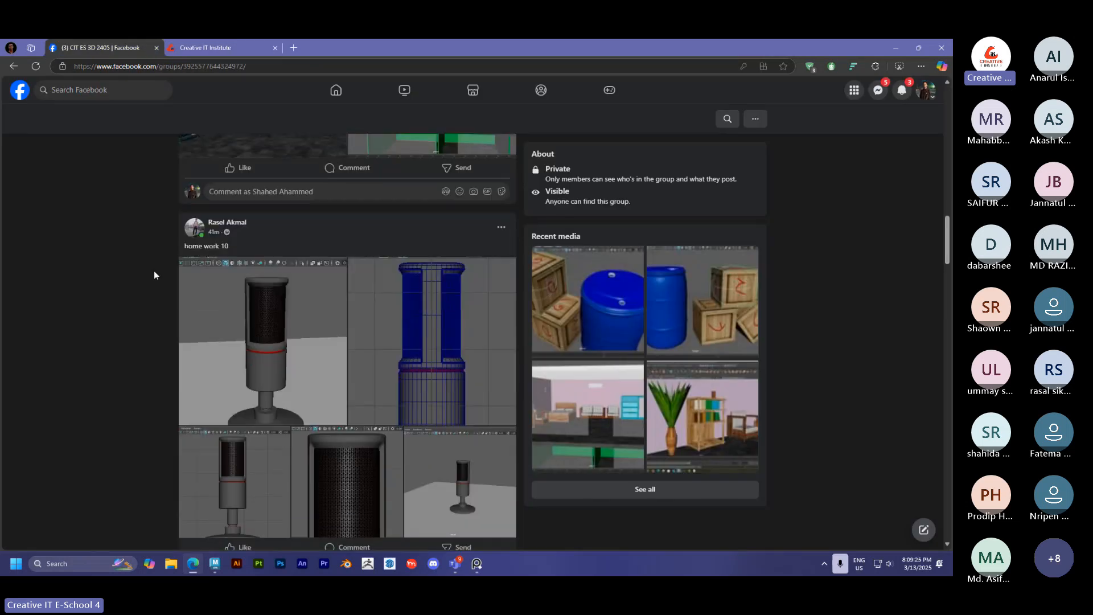
pyautogui.scroll(-1, 153, 275)
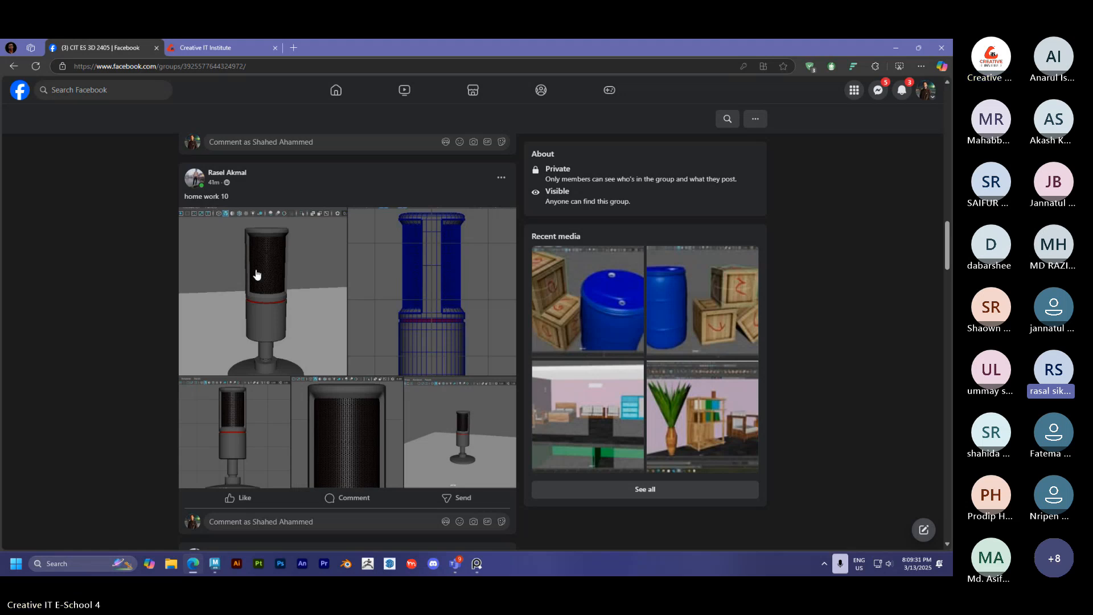
pyautogui.click(285, 283)
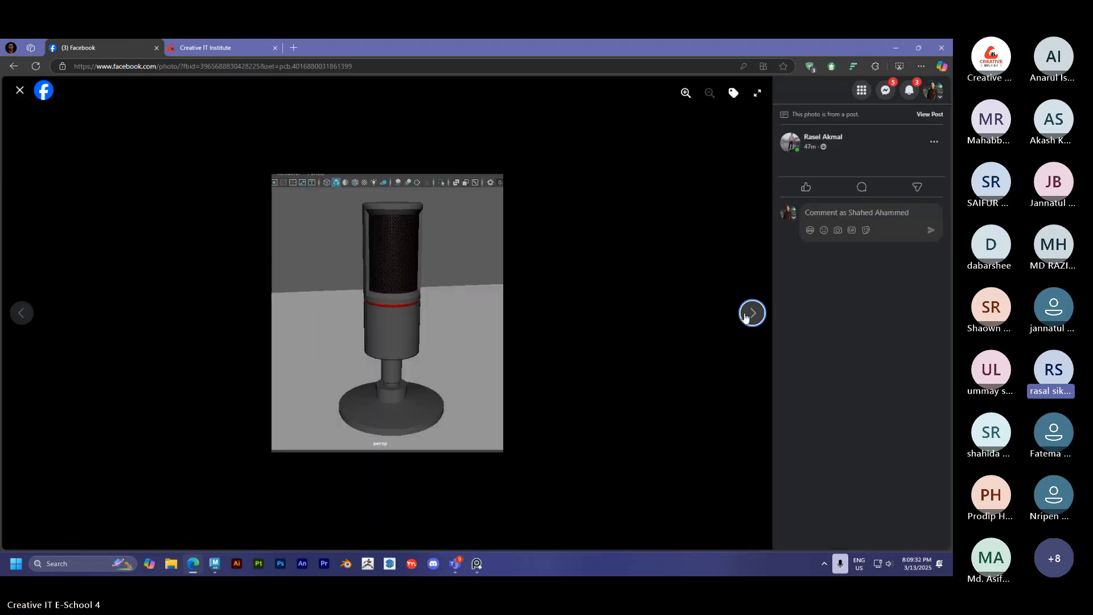
pyautogui.click(752, 312)
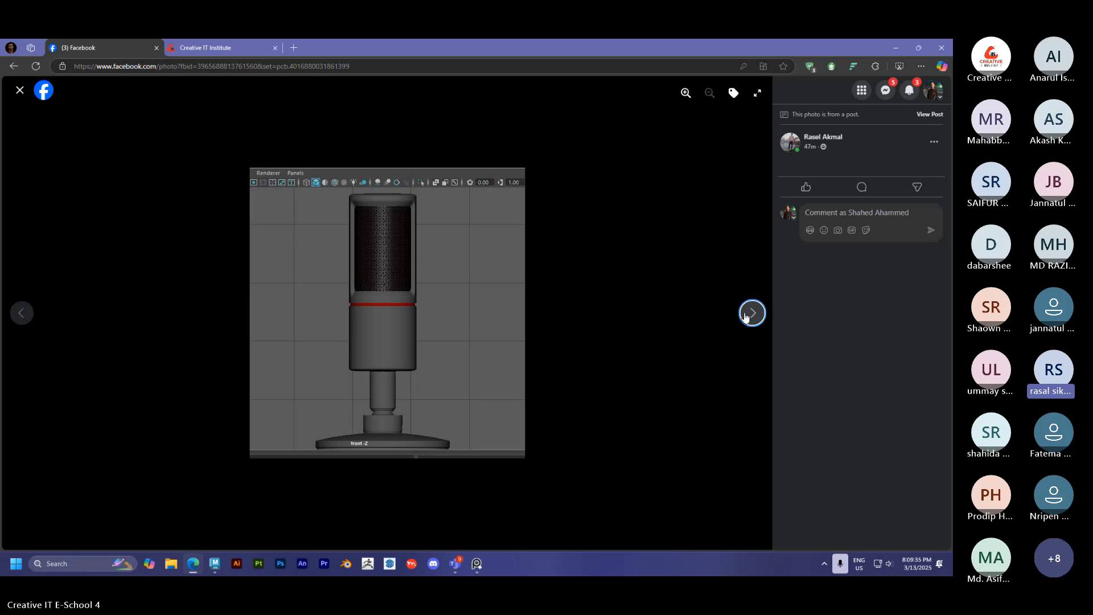
pyautogui.click(746, 317)
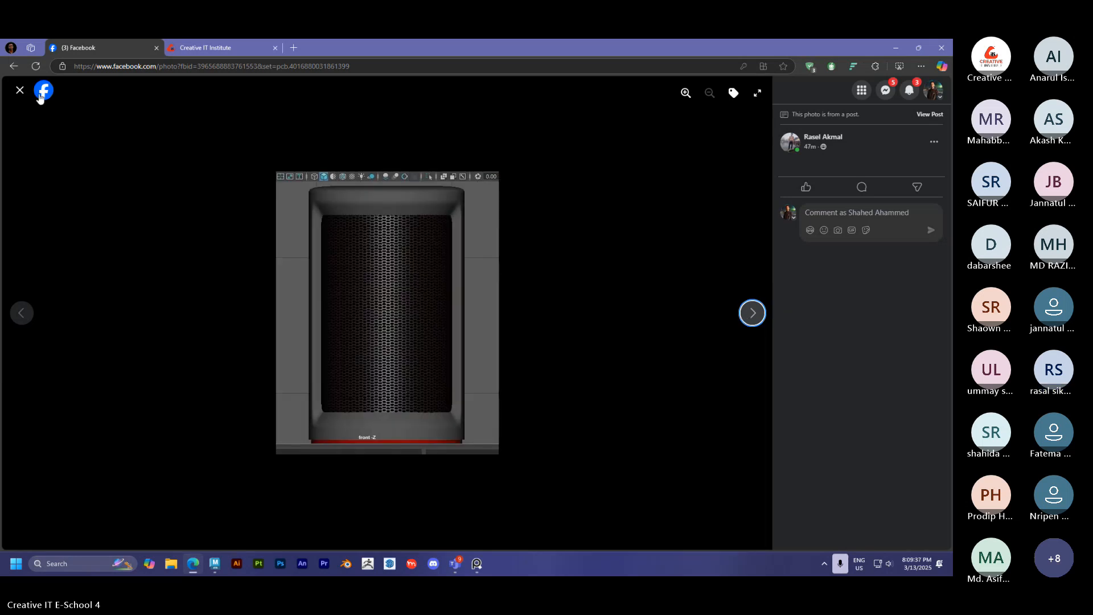
pyautogui.click(21, 91)
# Give the "home work 10" microphone post a Love reaction.
pyautogui.scroll(-2, 237, 302)
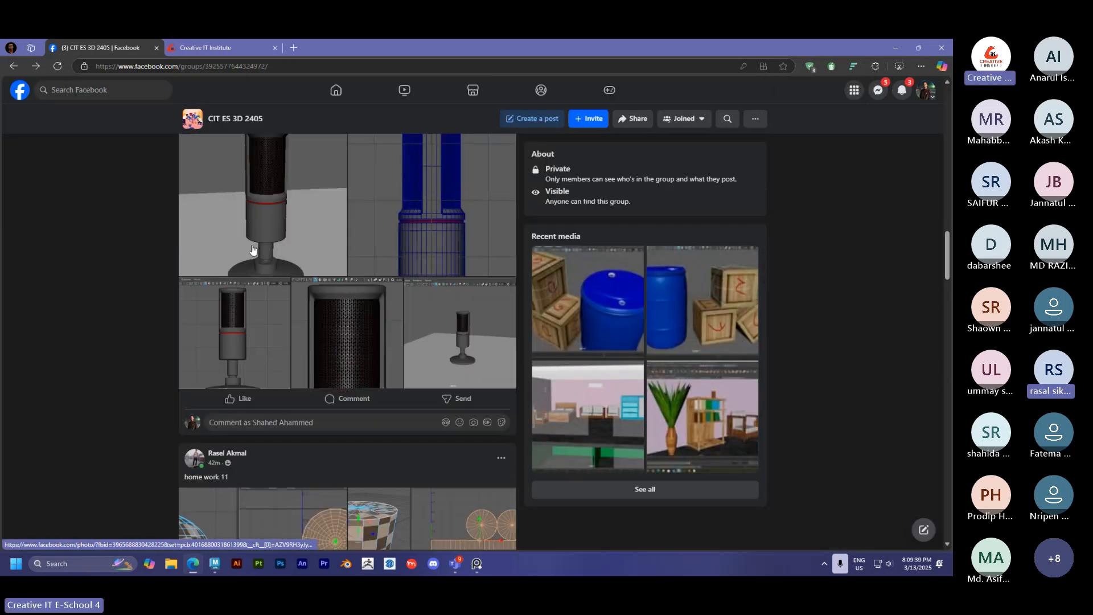
pyautogui.scroll(2, 251, 258)
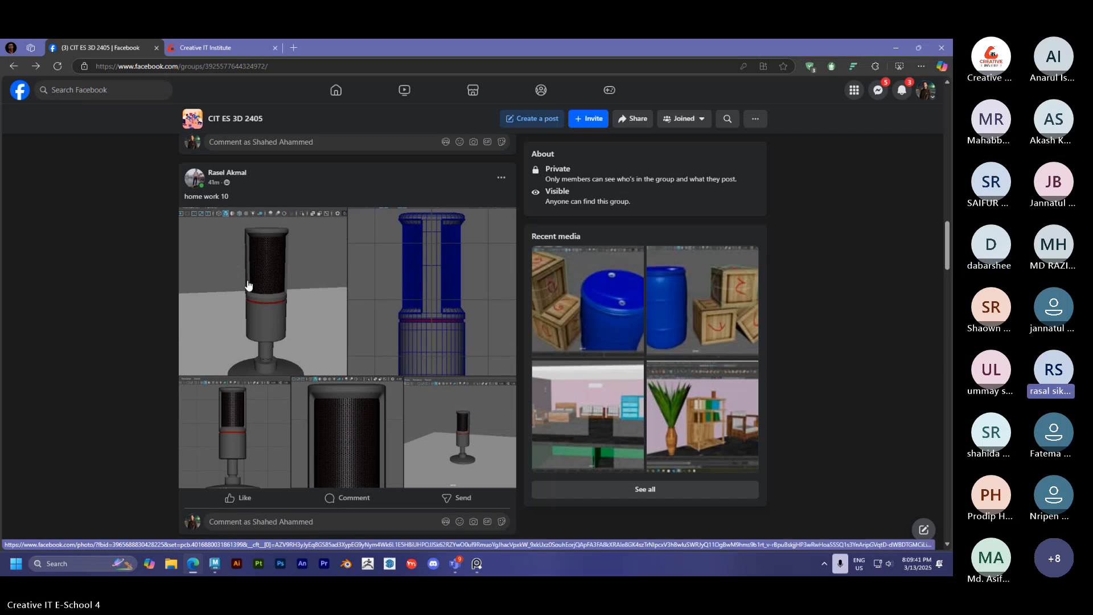
pyautogui.scroll(-1, 248, 285)
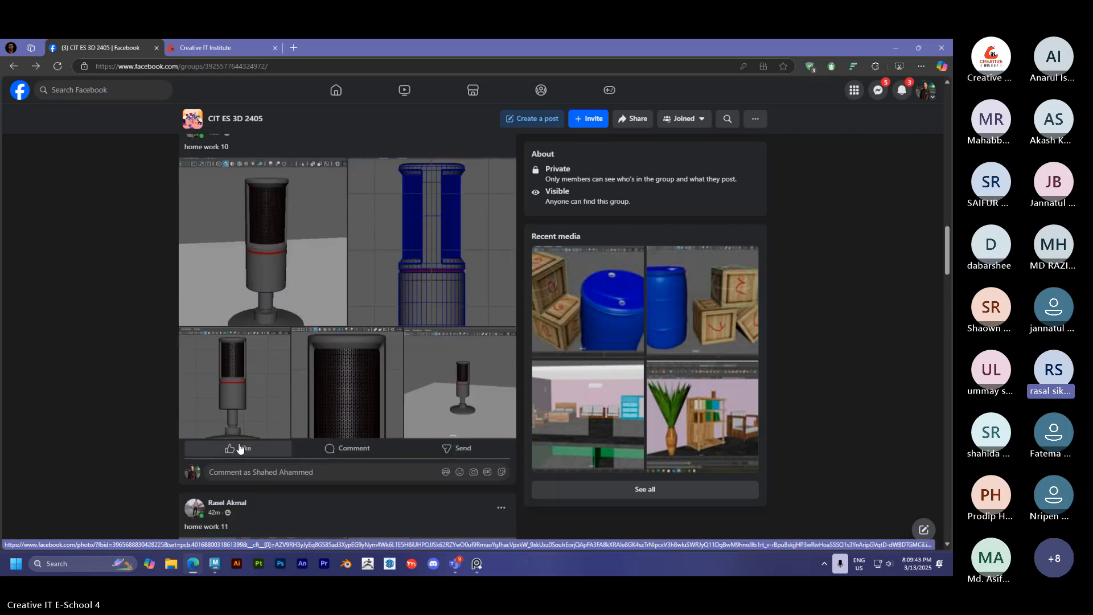
pyautogui.moveTo(241, 448)
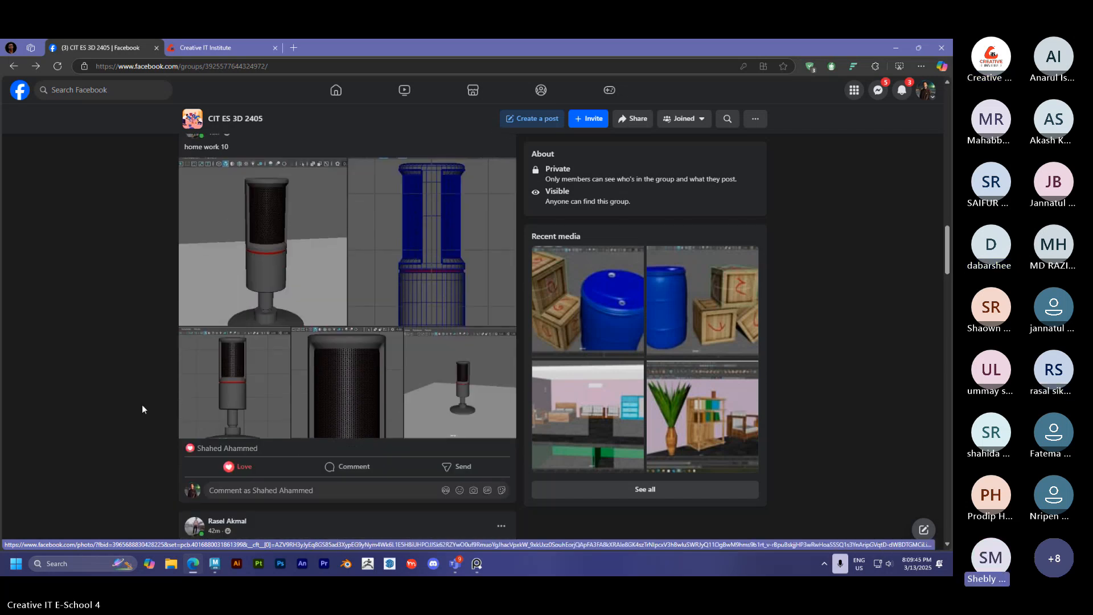
# Find the "Artwork...12" post in the group feed and view its plant and bookshelf photo and its bedroom interior photo.
pyautogui.scroll(6, 131, 402)
pyautogui.scroll(10, 123, 398)
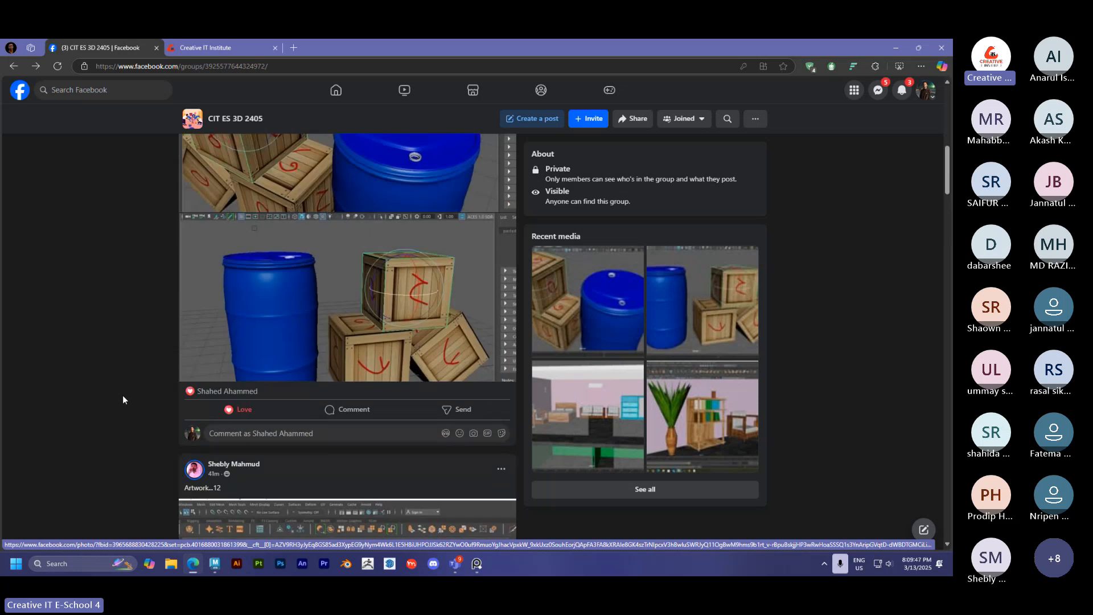
pyautogui.scroll(-13, 124, 400)
pyautogui.scroll(-8, 124, 400)
pyautogui.scroll(13, 124, 399)
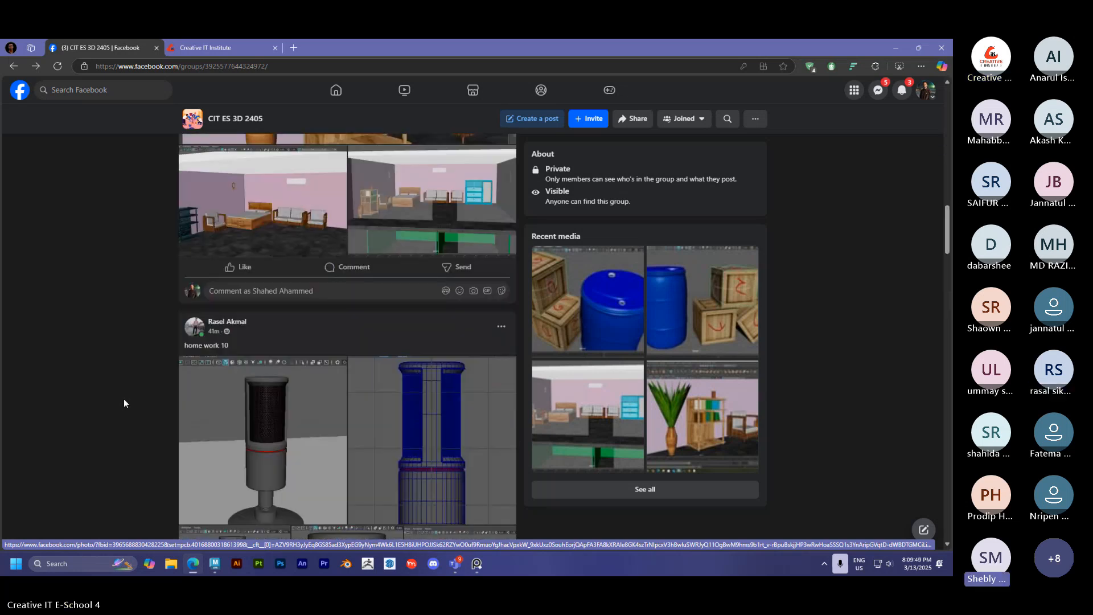
pyautogui.scroll(2, 124, 399)
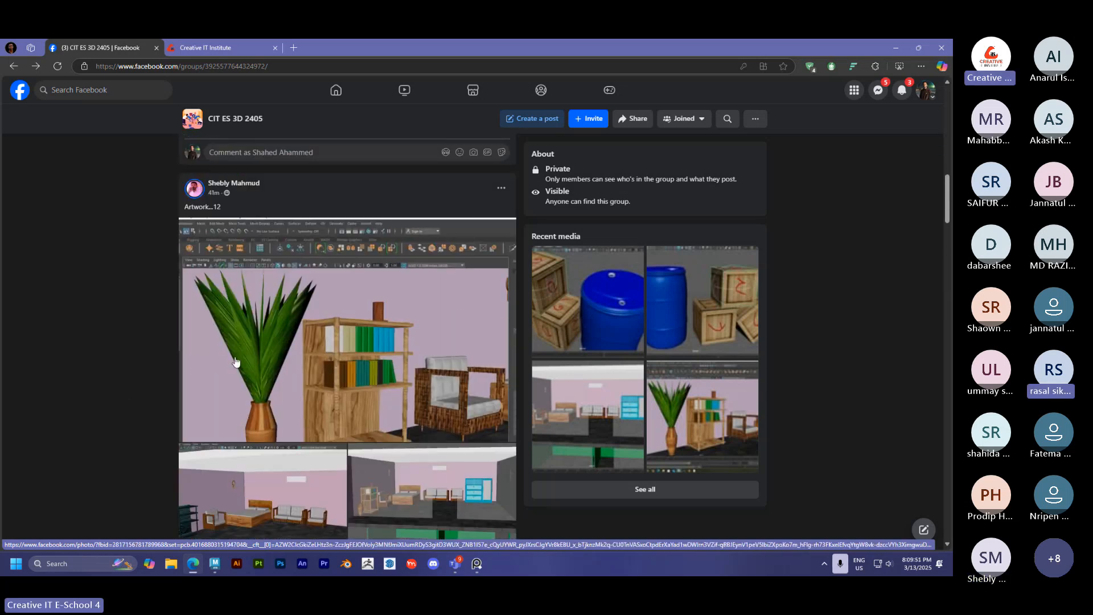
pyautogui.click(253, 363)
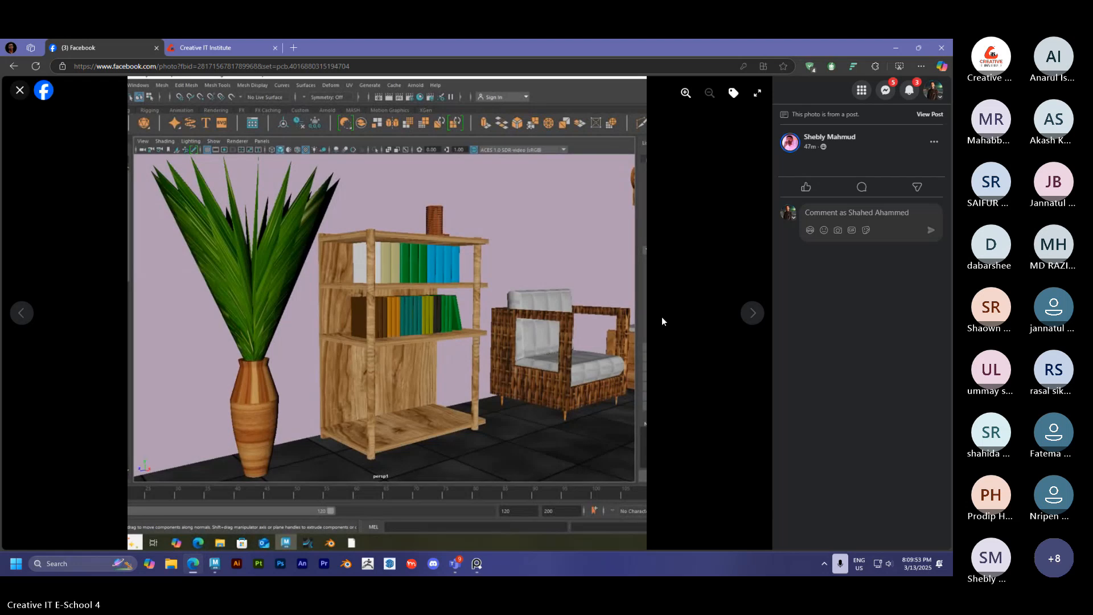
pyautogui.click(753, 314)
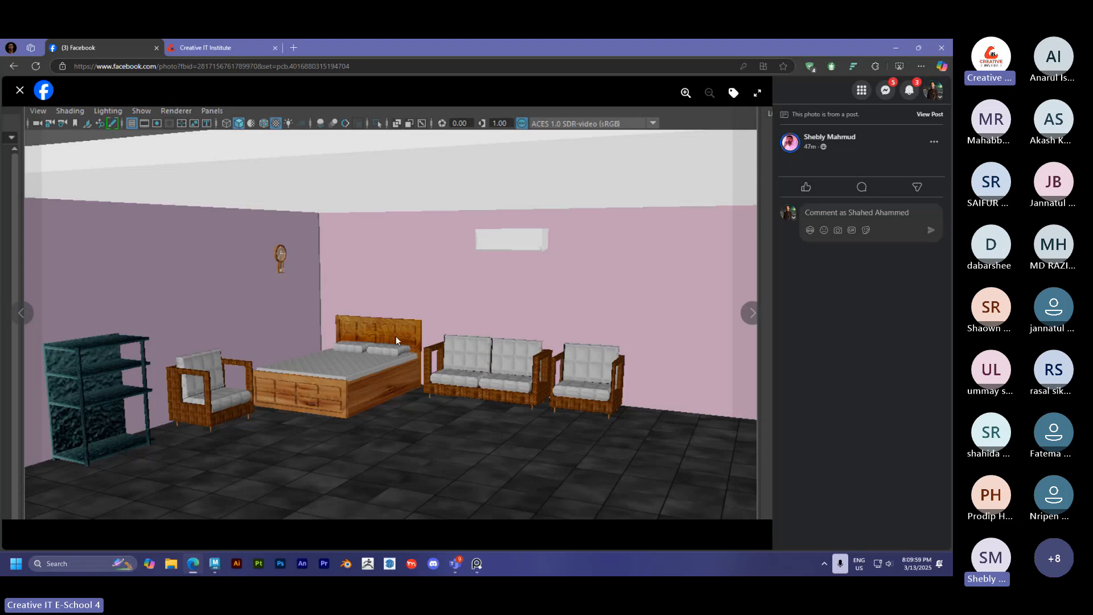
# View the remaining room and bookshelf photos of the "Artwork...12" post and close the photo viewer.
pyautogui.click(752, 315)
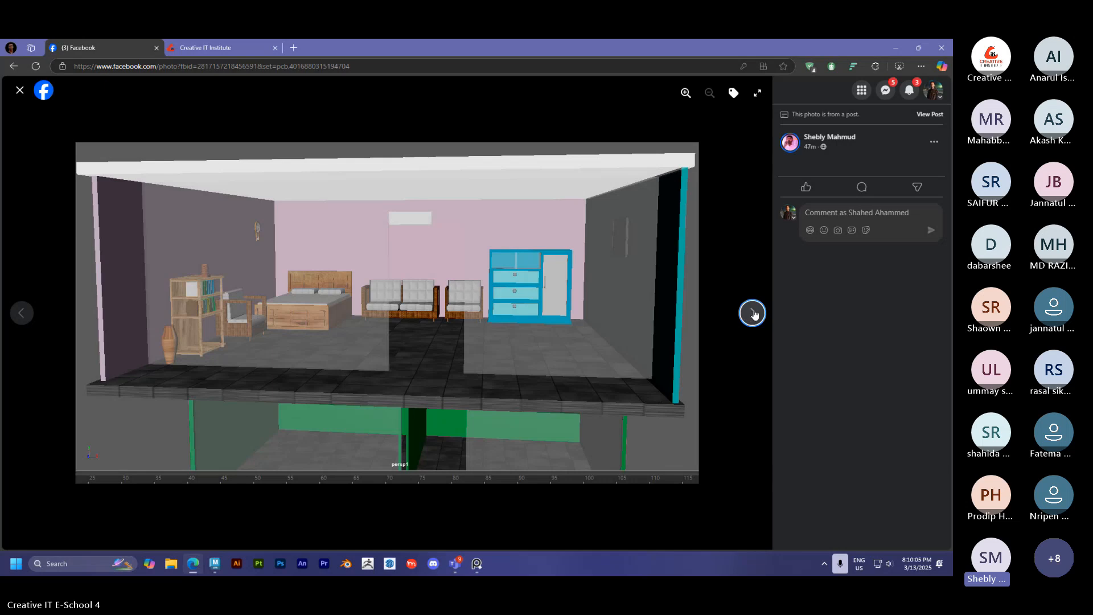
pyautogui.click(753, 313)
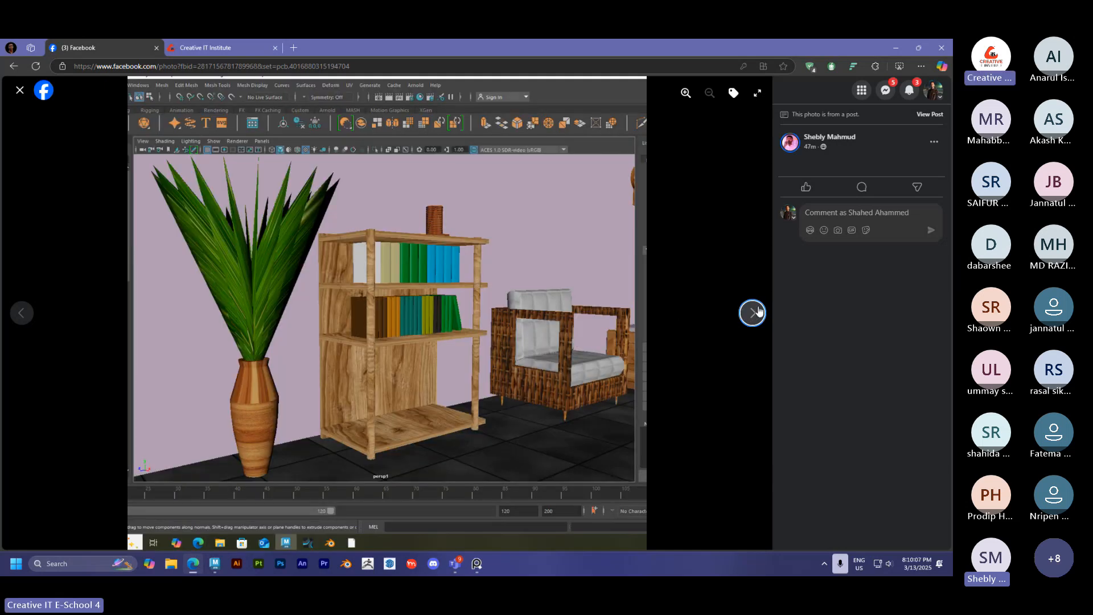
pyautogui.click(755, 312)
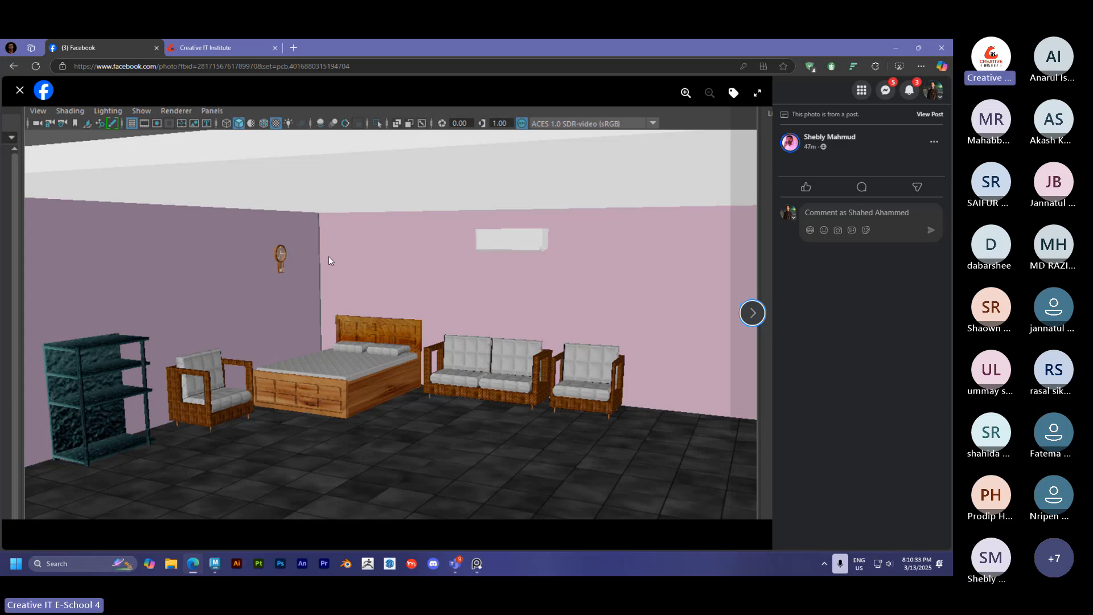
pyautogui.click(20, 91)
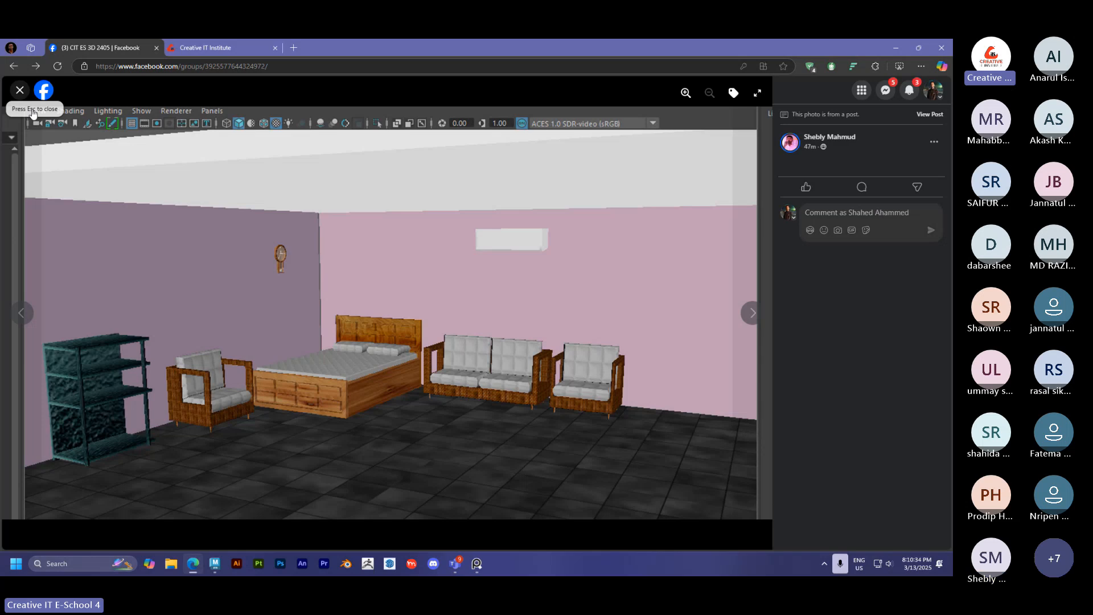
# Give the "Artwork...12" bedroom interior post a Love reaction.
pyautogui.scroll(-3, 234, 317)
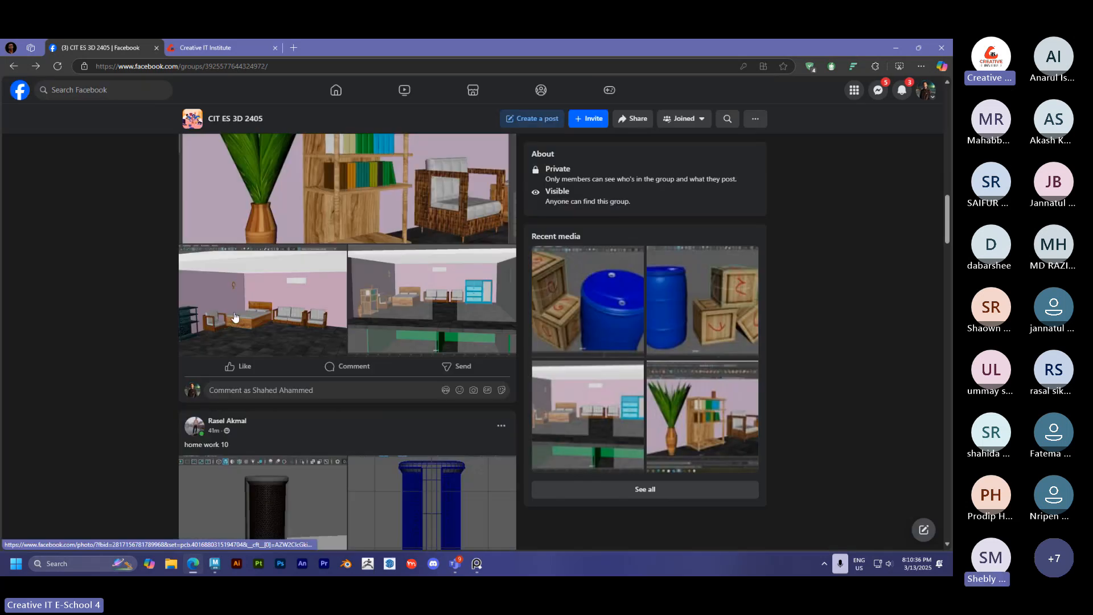
pyautogui.moveTo(238, 366)
pyautogui.click(219, 345)
pyautogui.scroll(2, 147, 335)
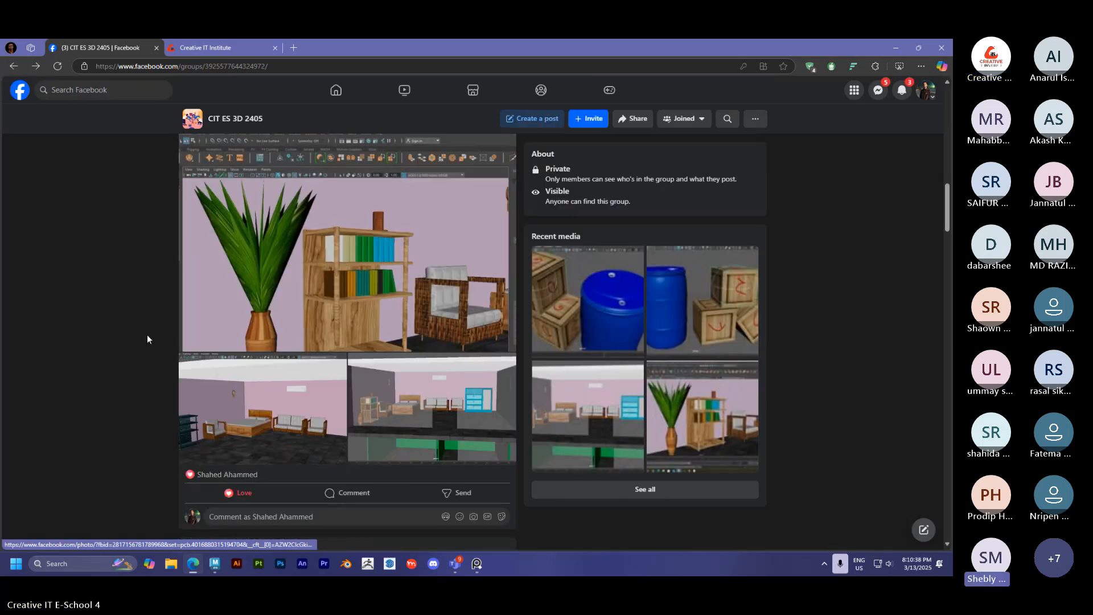
# Find the "home work 11" post with the checkered UV models and give it a Love reaction.
pyautogui.scroll(-3, 147, 334)
pyautogui.scroll(4, 147, 334)
pyautogui.scroll(-5, 148, 333)
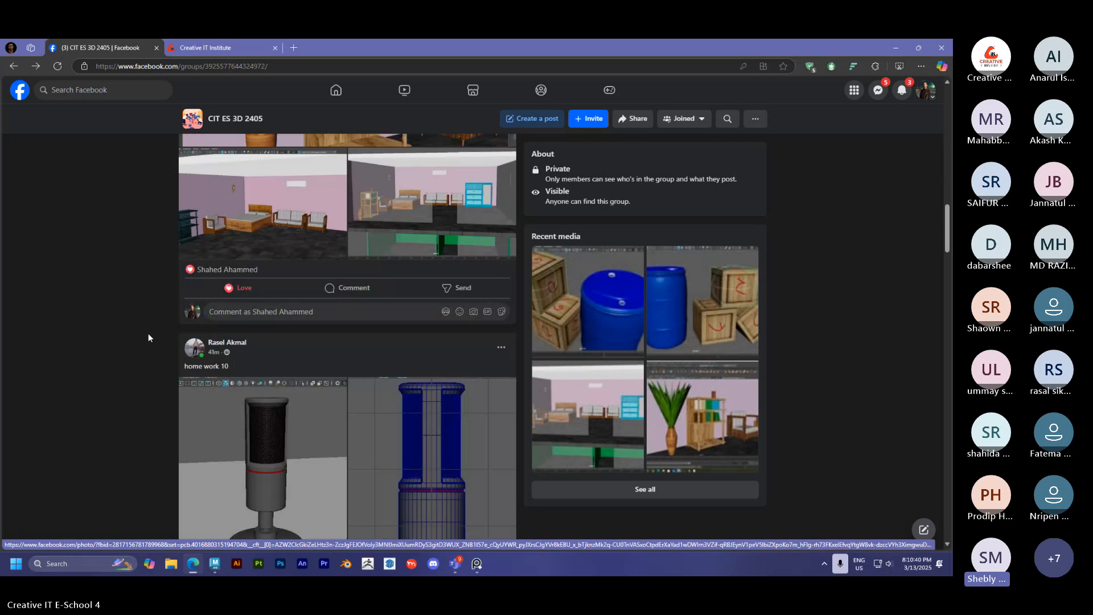
pyautogui.scroll(-10, 148, 333)
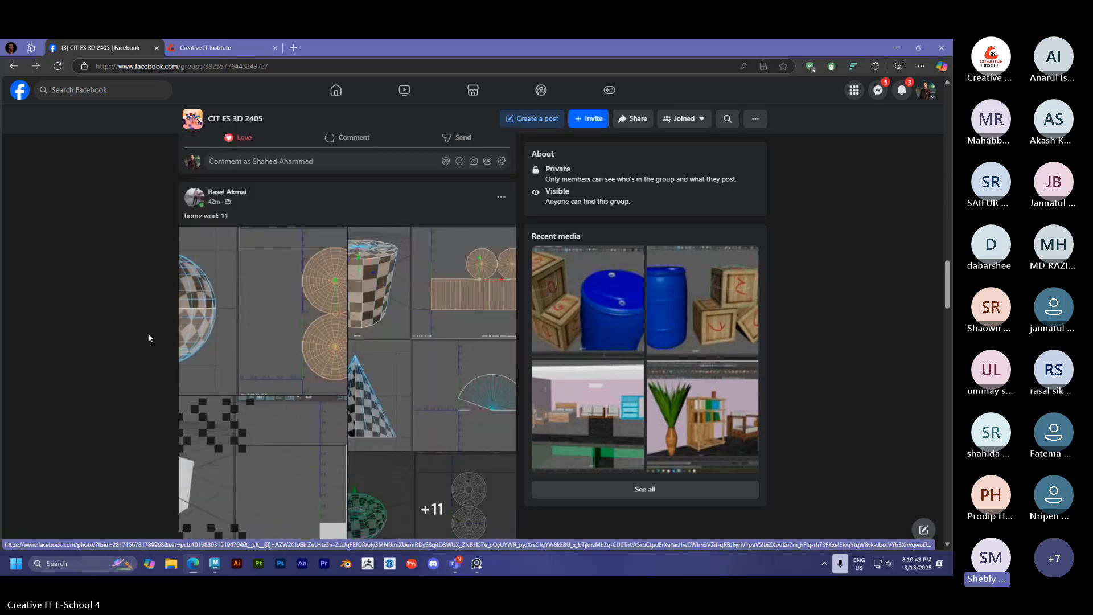
pyautogui.scroll(-3, 148, 334)
pyautogui.moveTo(242, 376)
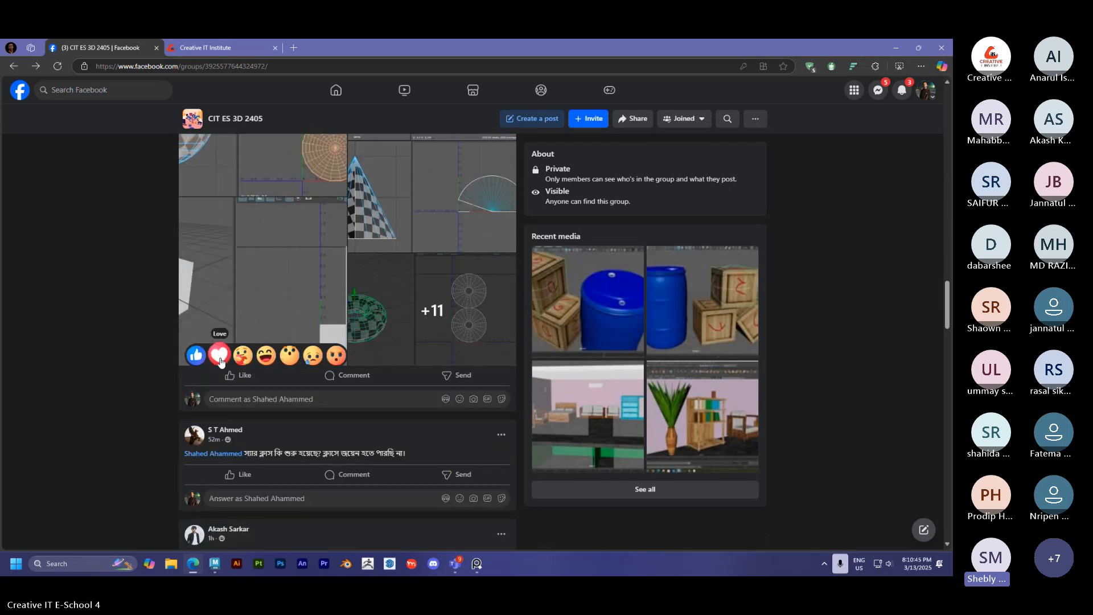
pyautogui.click(219, 355)
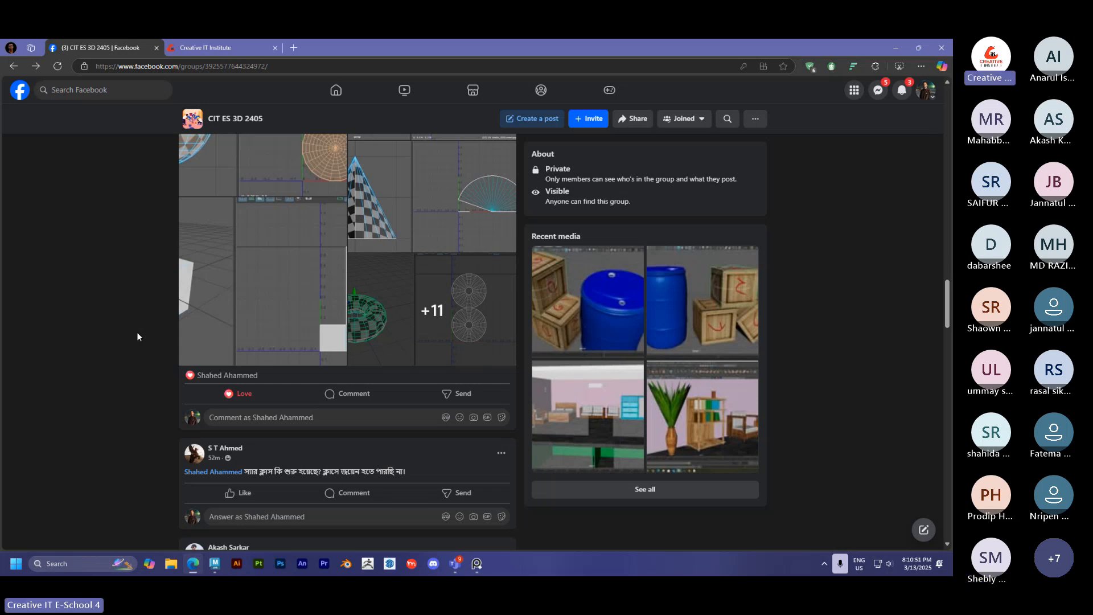
# Look over the camera model images in the "Some Different." post and give it a Love reaction.
pyautogui.scroll(-5, 137, 332)
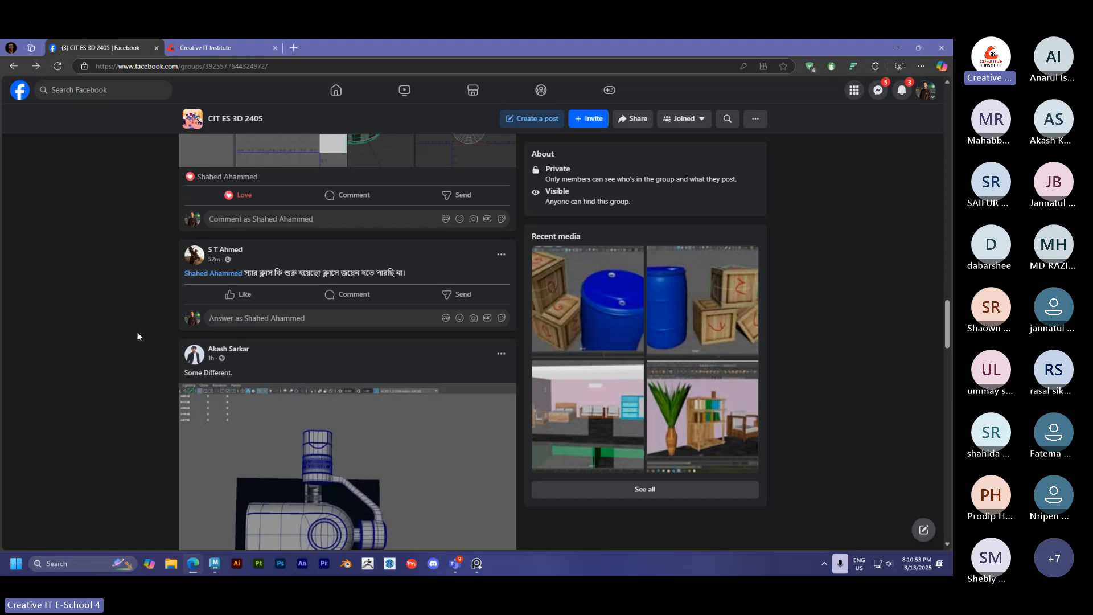
pyautogui.scroll(-3, 138, 335)
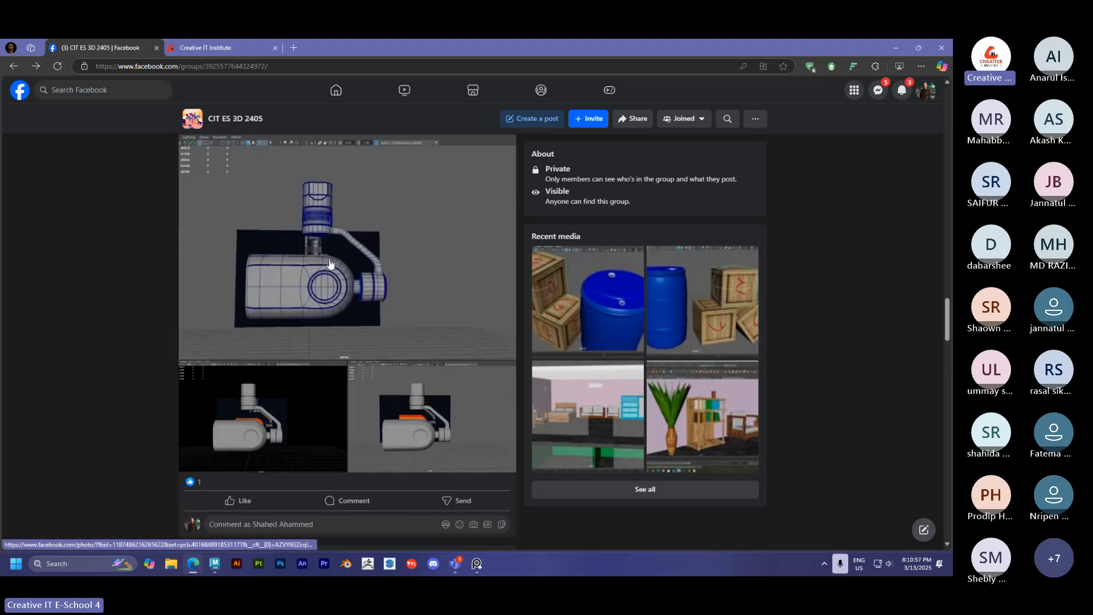
pyautogui.scroll(-2, 298, 275)
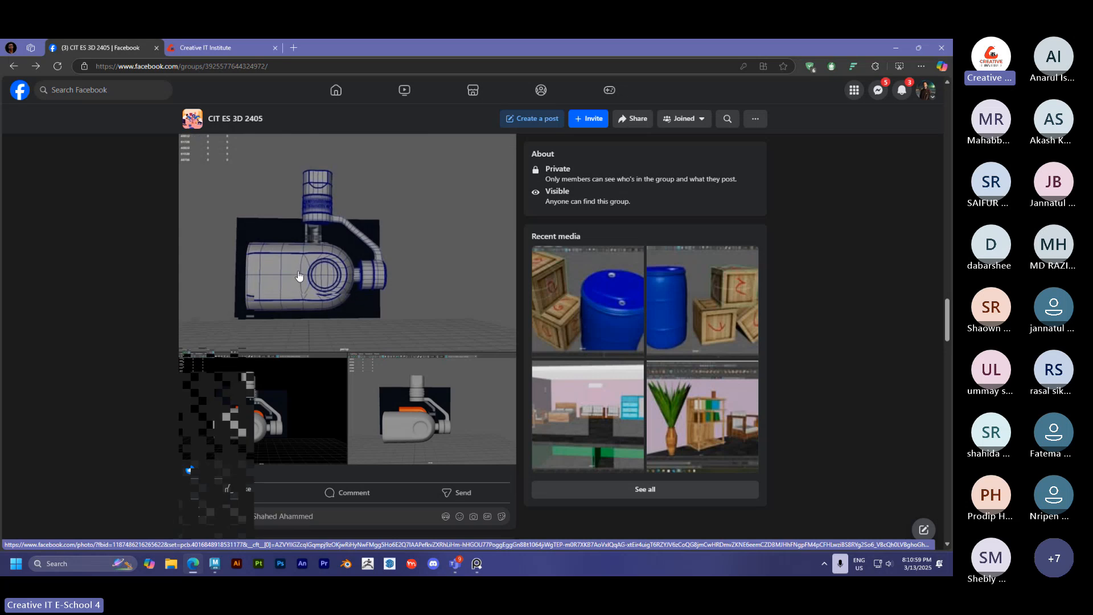
pyautogui.moveTo(238, 398)
pyautogui.click(217, 378)
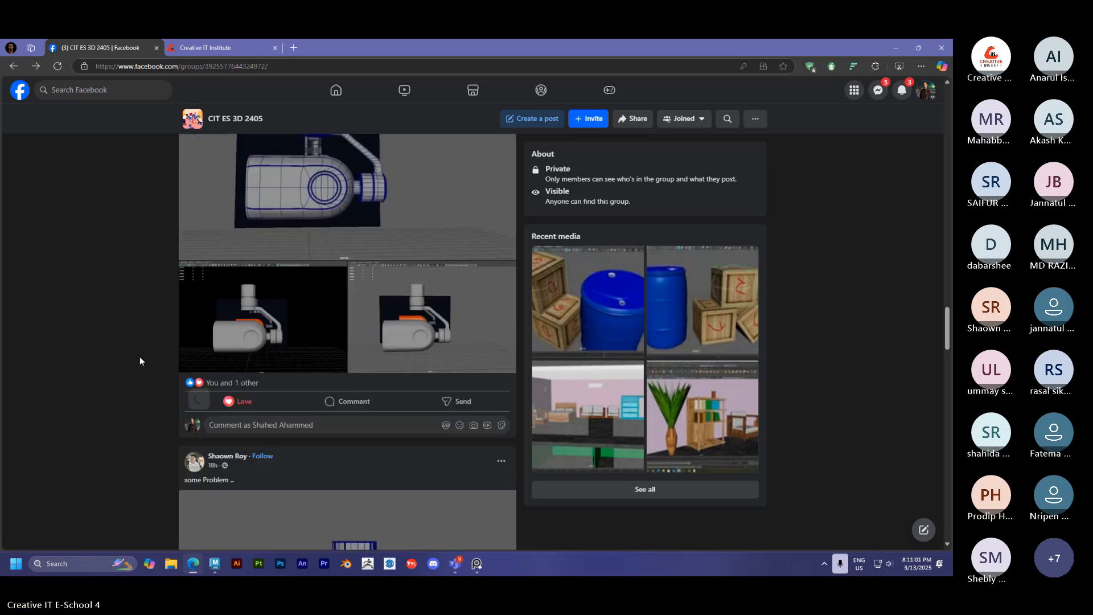
# Examine the unfinished camera model in the "some Problem .." post and give it a Love reaction.
pyautogui.scroll(-5, 139, 357)
pyautogui.scroll(-2, 139, 356)
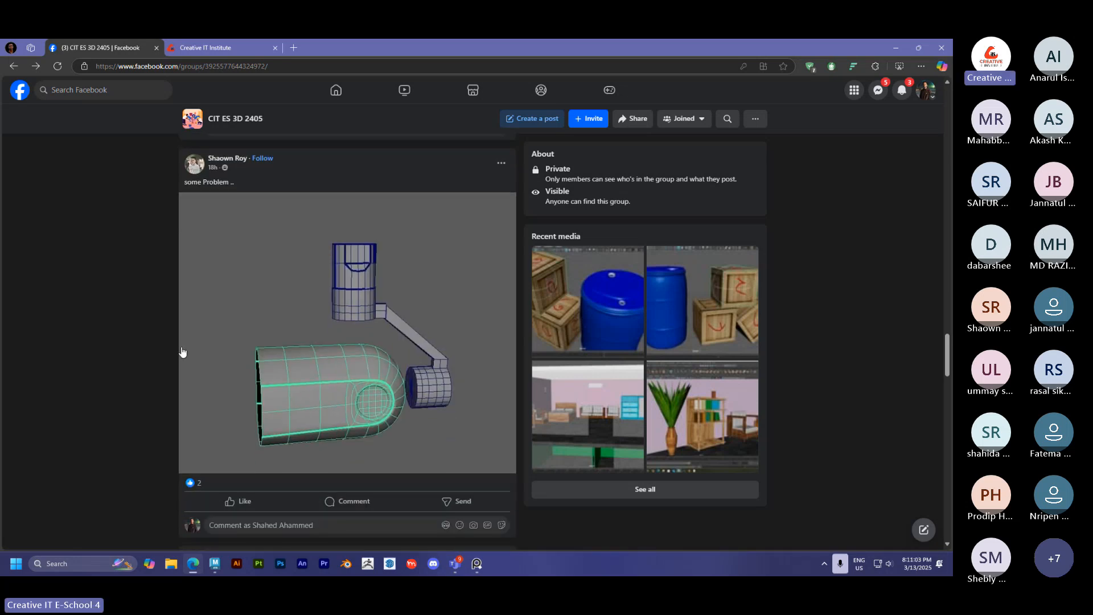
pyautogui.scroll(2, 185, 362)
pyautogui.scroll(-1, 184, 363)
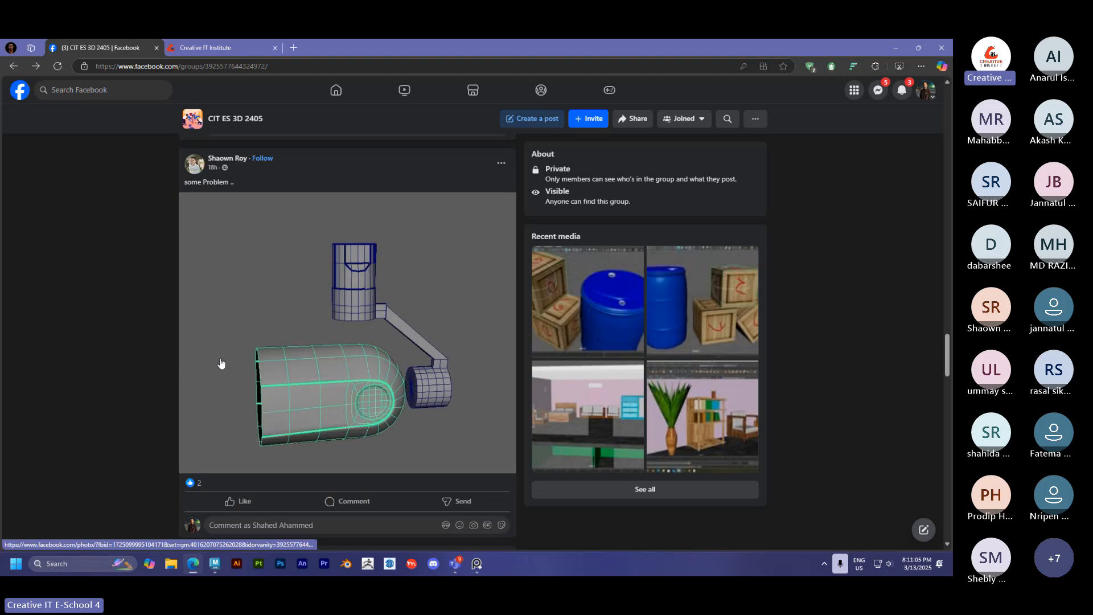
pyautogui.scroll(-1, 298, 377)
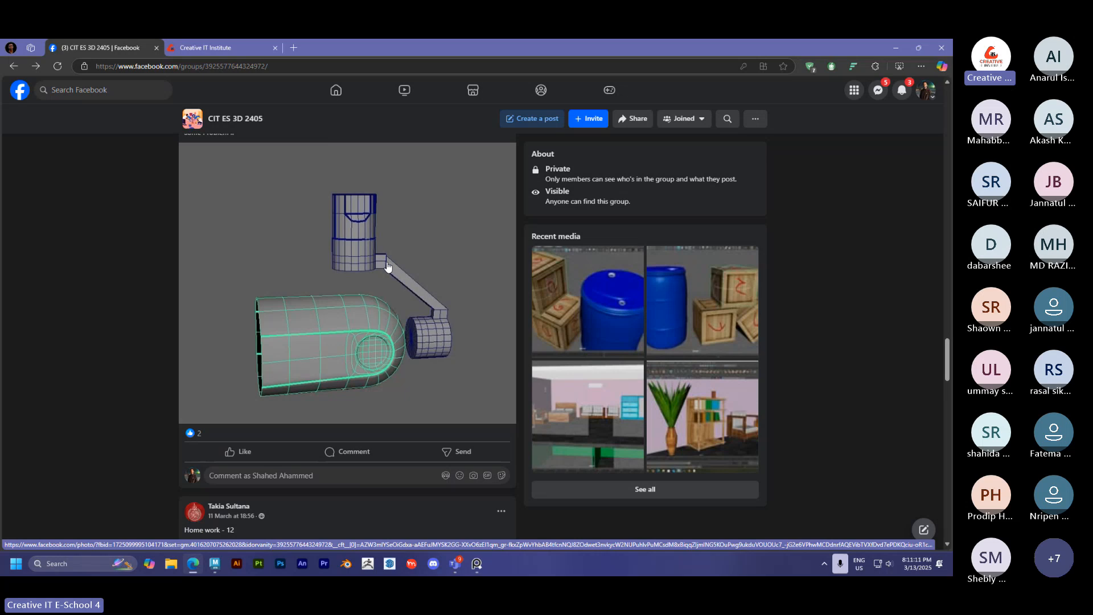
pyautogui.moveTo(236, 450)
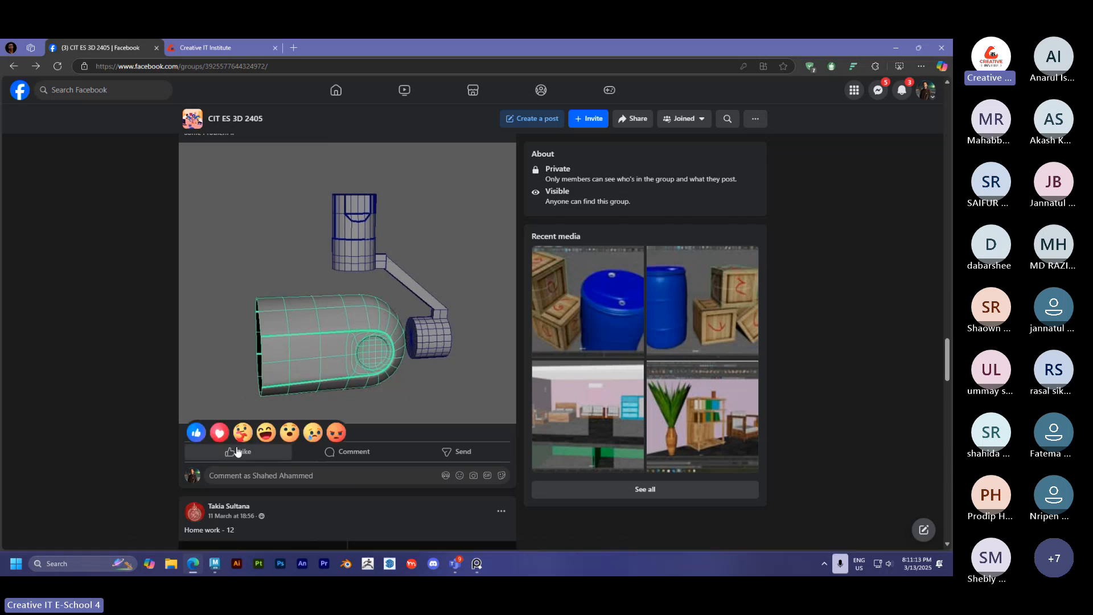
pyautogui.click(218, 432)
# Look over the room and house images in the "Home work - 12" post and continue to the "Home Work -13" post.
pyautogui.scroll(-5, 118, 388)
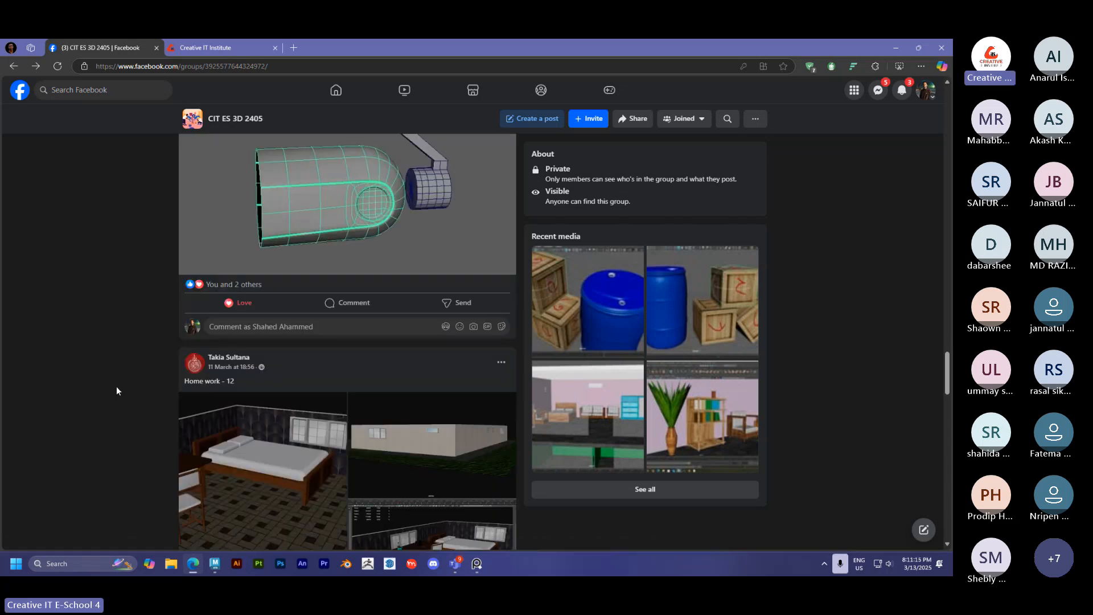
pyautogui.scroll(-4, 118, 391)
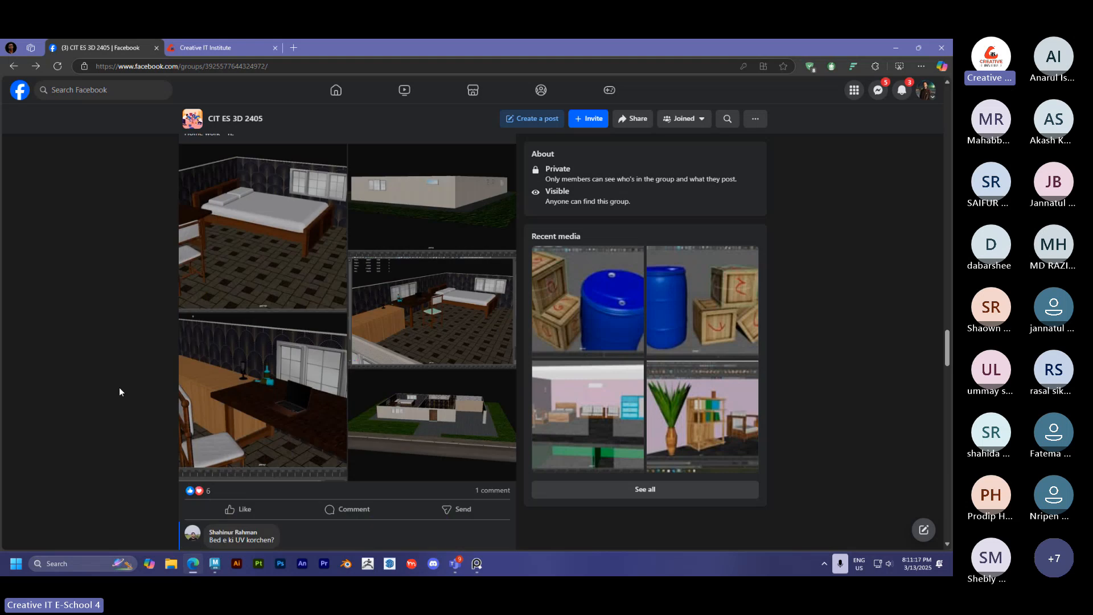
pyautogui.scroll(-3, 119, 391)
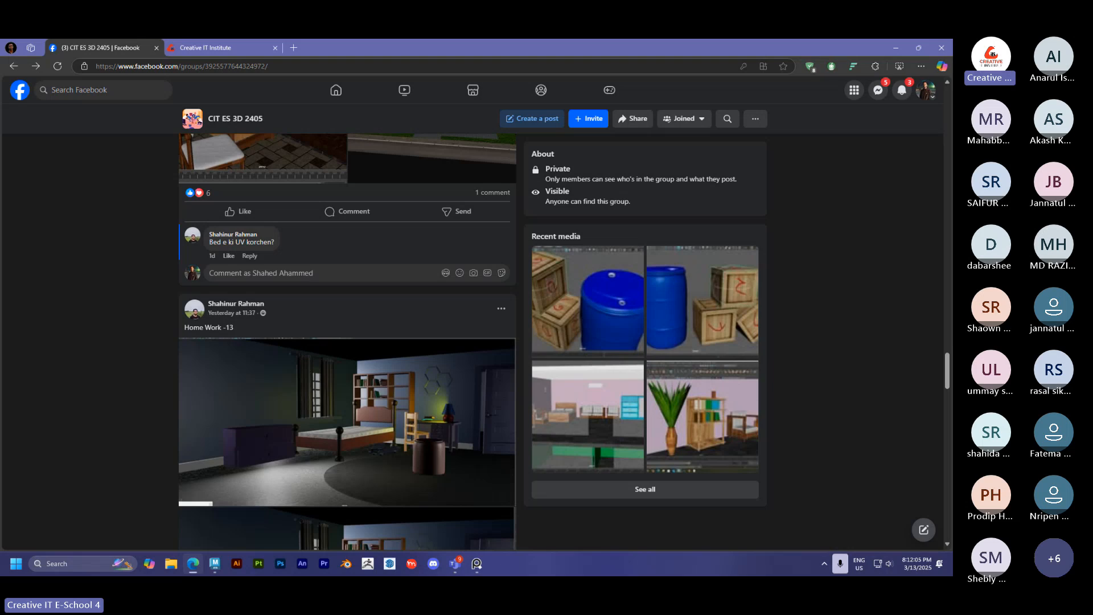
# Switch to Maya, create a polygon cube and move it along the X axis clear of the camera model.
pyautogui.click(890, 52)
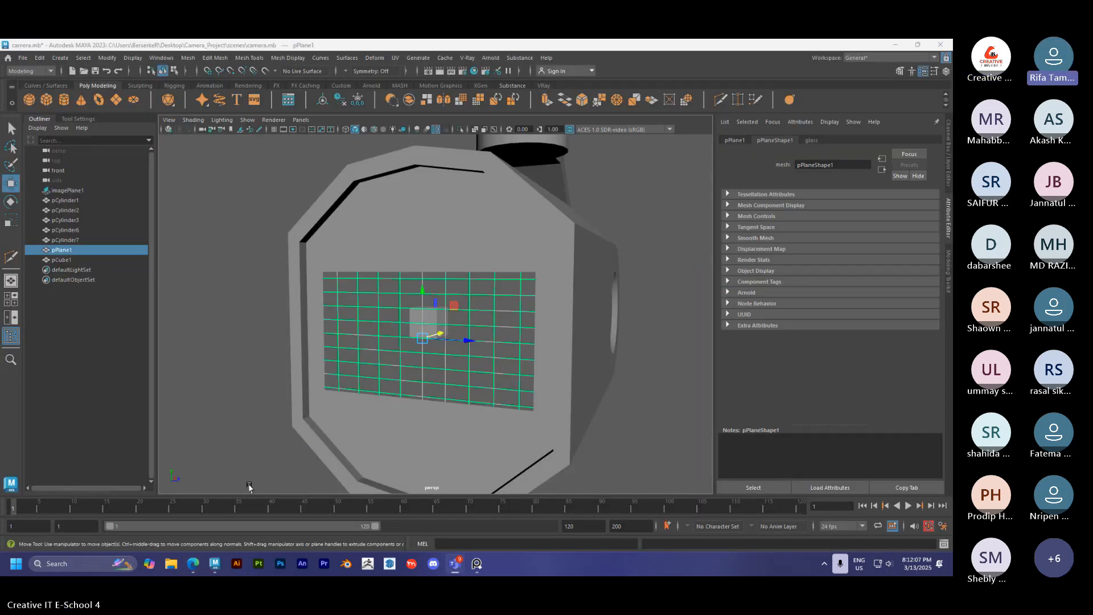
pyautogui.scroll(-5, 239, 350)
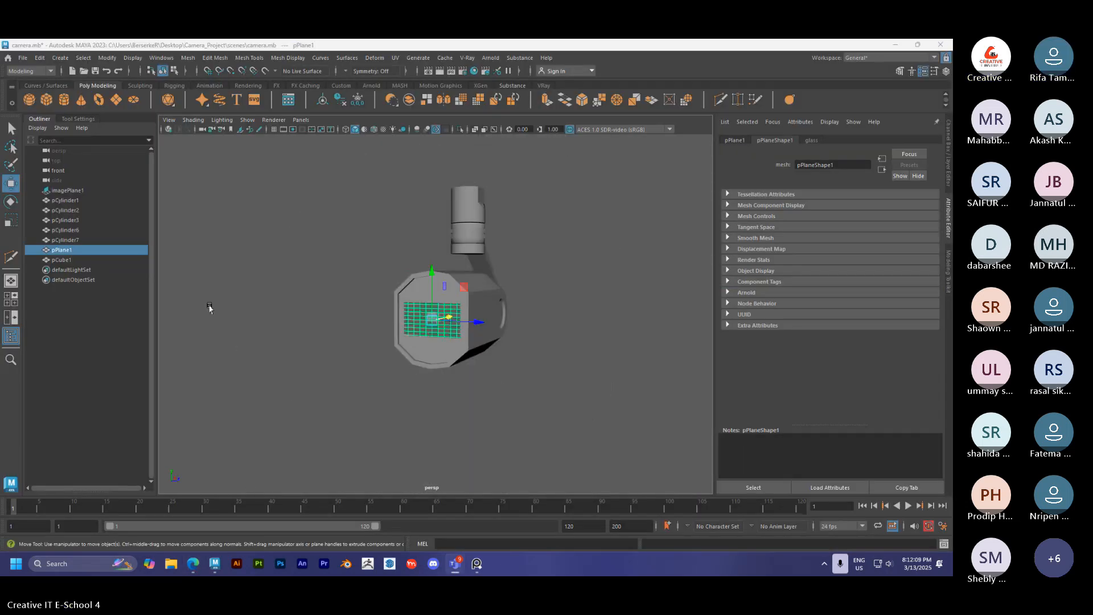
pyautogui.click(246, 277)
pyautogui.scroll(-2, 215, 288)
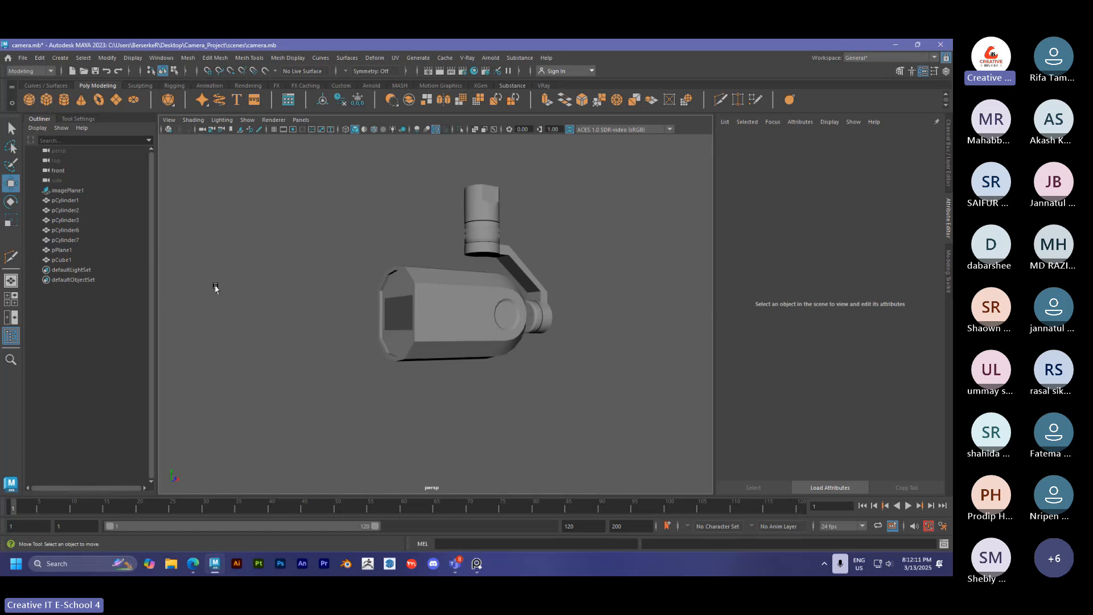
pyautogui.scroll(-5, 217, 268)
pyautogui.click(47, 100)
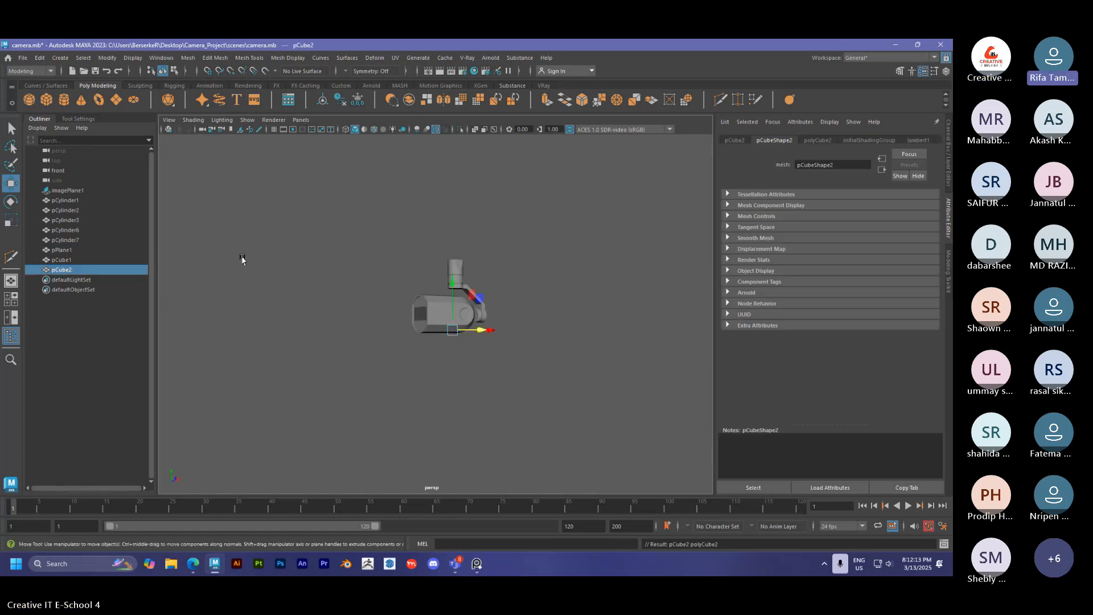
pyautogui.keyDown('alt'); pyautogui.moveTo(486, 329); pyautogui.dragTo(359, 349); pyautogui.keyUp('alt')
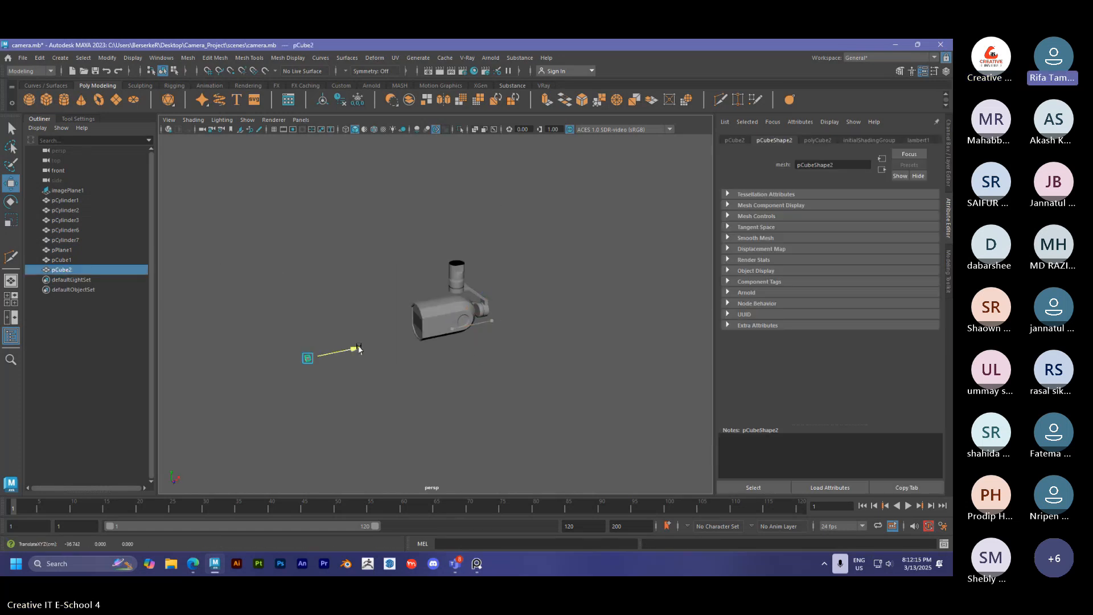
# Frame the new cube, stretch it along the X axis into a long box, and deselect it.
pyautogui.press('f')
pyautogui.scroll(-4, 378, 347)
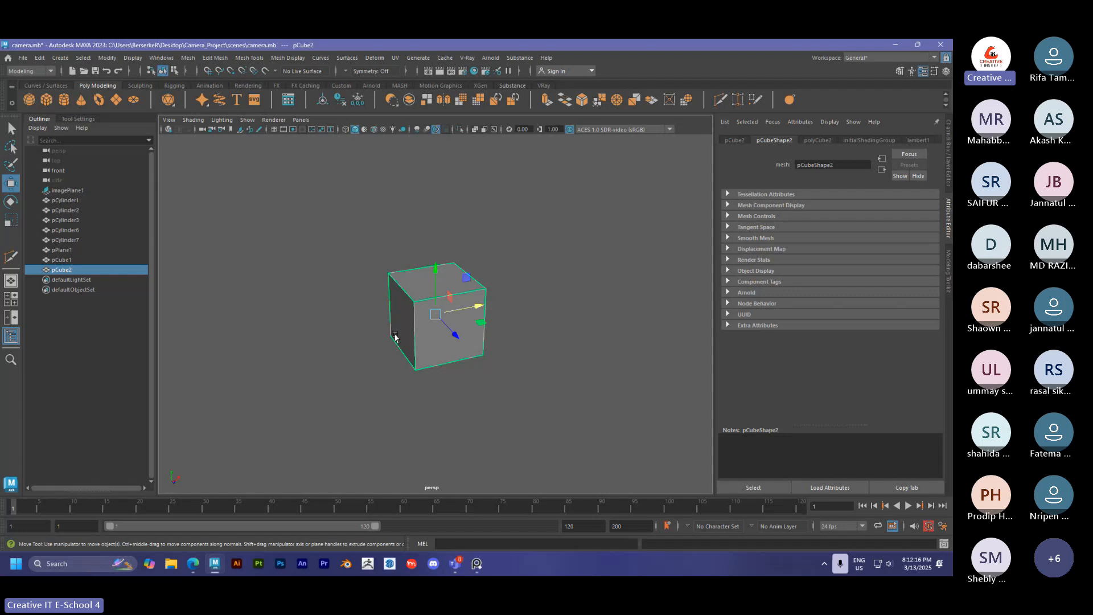
pyautogui.press('r')
pyautogui.moveTo(478, 307); pyautogui.dragTo(528, 308)
pyautogui.keyDown('alt'); pyautogui.moveTo(380, 318); pyautogui.dragTo(366, 319, button='middle'); pyautogui.keyUp('alt')
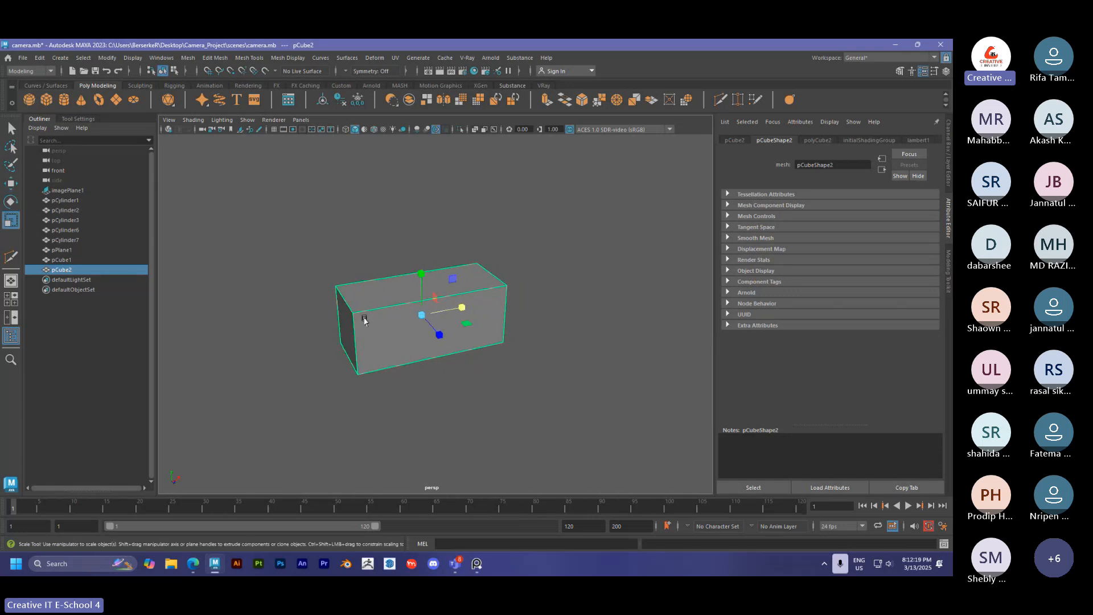
pyautogui.keyDown('alt'); pyautogui.moveTo(366, 319); pyautogui.dragTo(457, 319); pyautogui.keyUp('alt')
pyautogui.press('q')
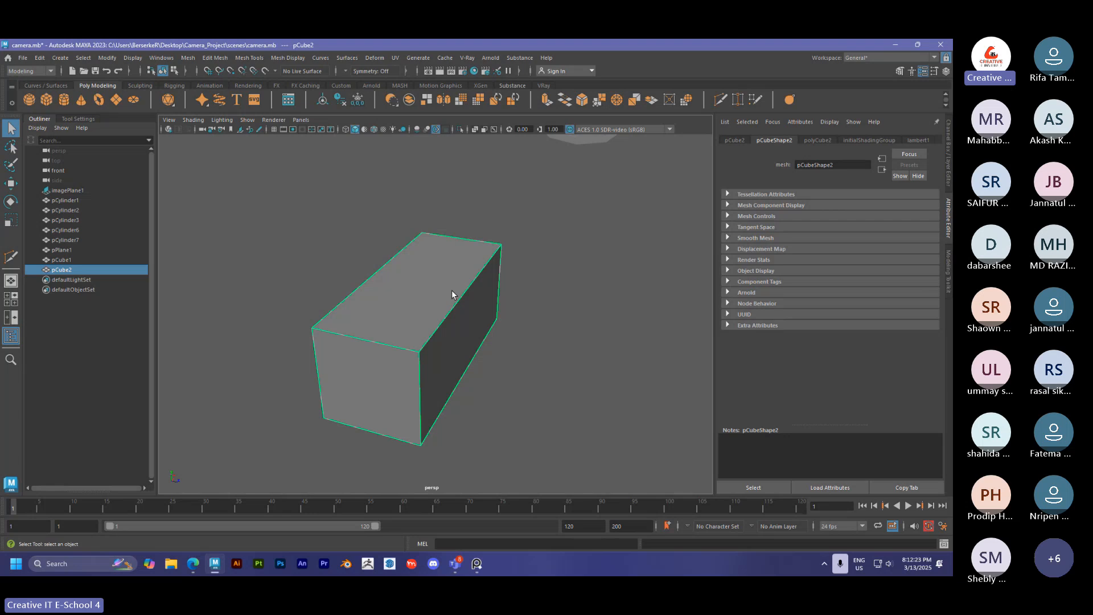
pyautogui.click(546, 251)
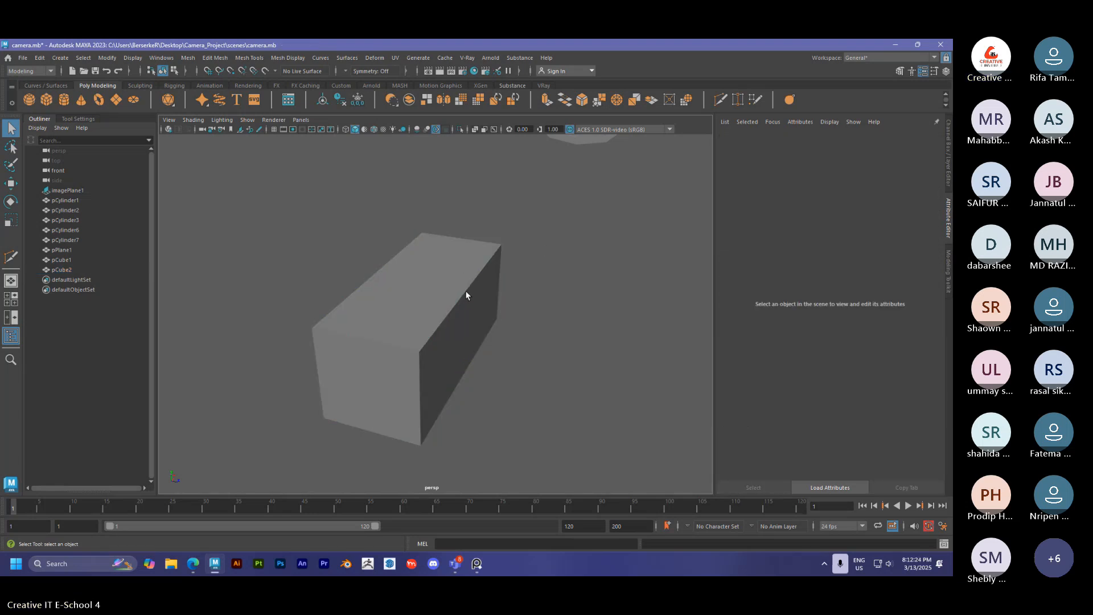
# Show wireframe on shaded and crease one long upper edge of the box with the Crease Tool.
pyautogui.hotkey('alt', '5')
pyautogui.keyDown('alt'); pyautogui.moveTo(466, 292); pyautogui.dragTo(445, 300); pyautogui.keyUp('alt')
pyautogui.moveTo(445, 299); pyautogui.dragTo(439, 242, button='right')
pyautogui.click(460, 295)
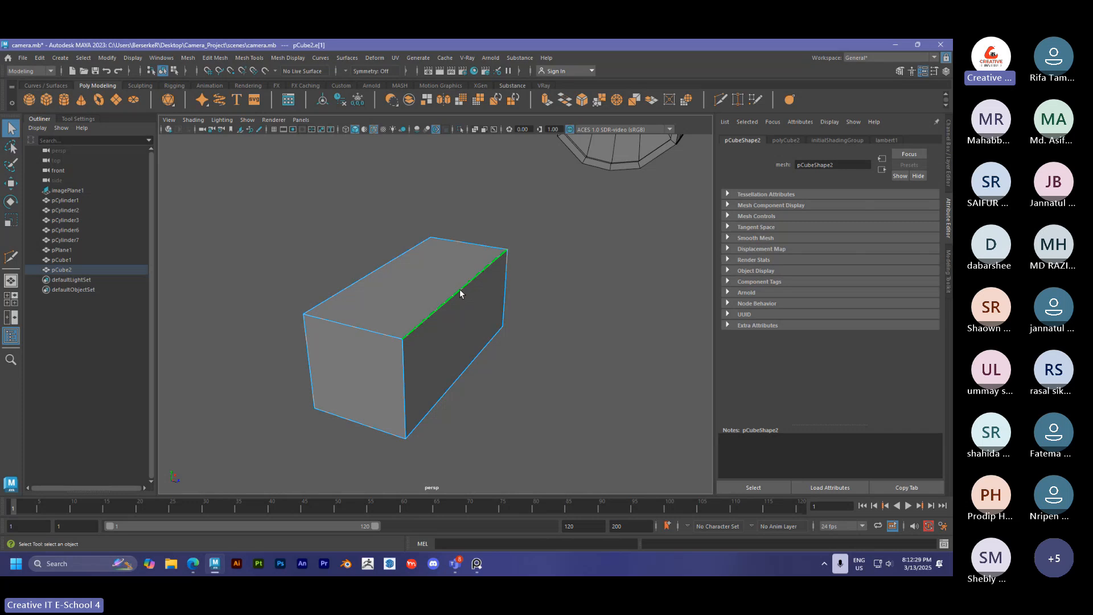
pyautogui.click(248, 58)
pyautogui.click(263, 114)
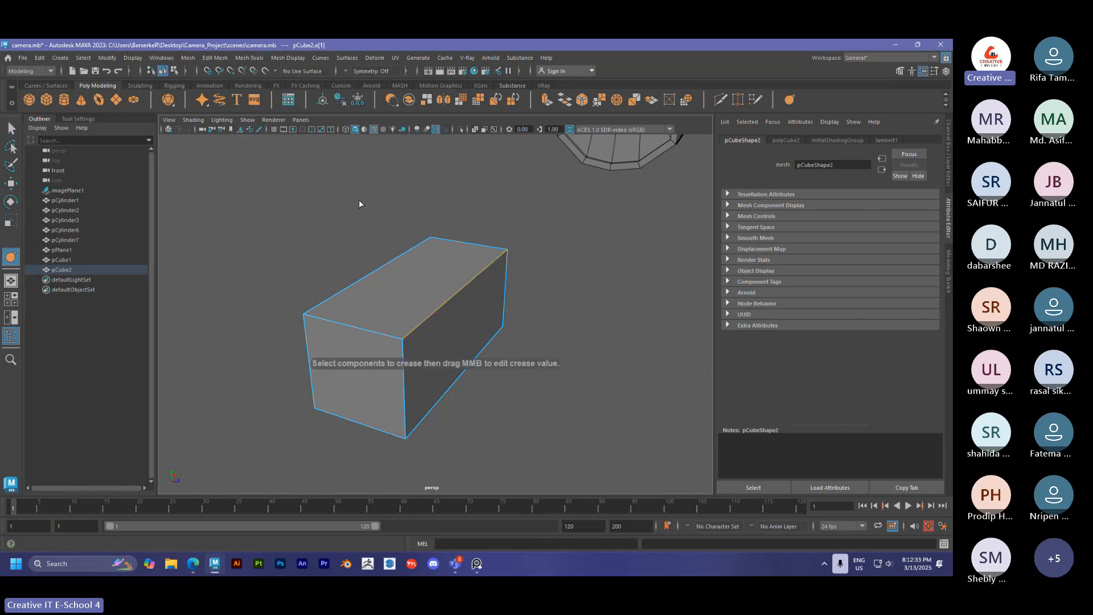
pyautogui.click(353, 239)
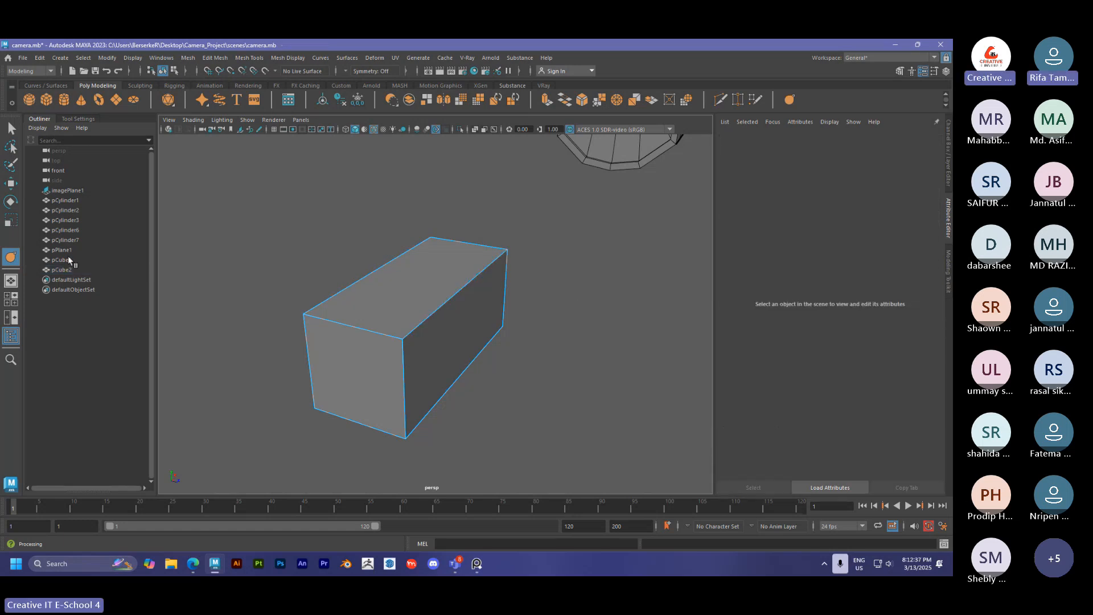
pyautogui.click(9, 259)
pyautogui.click(443, 298)
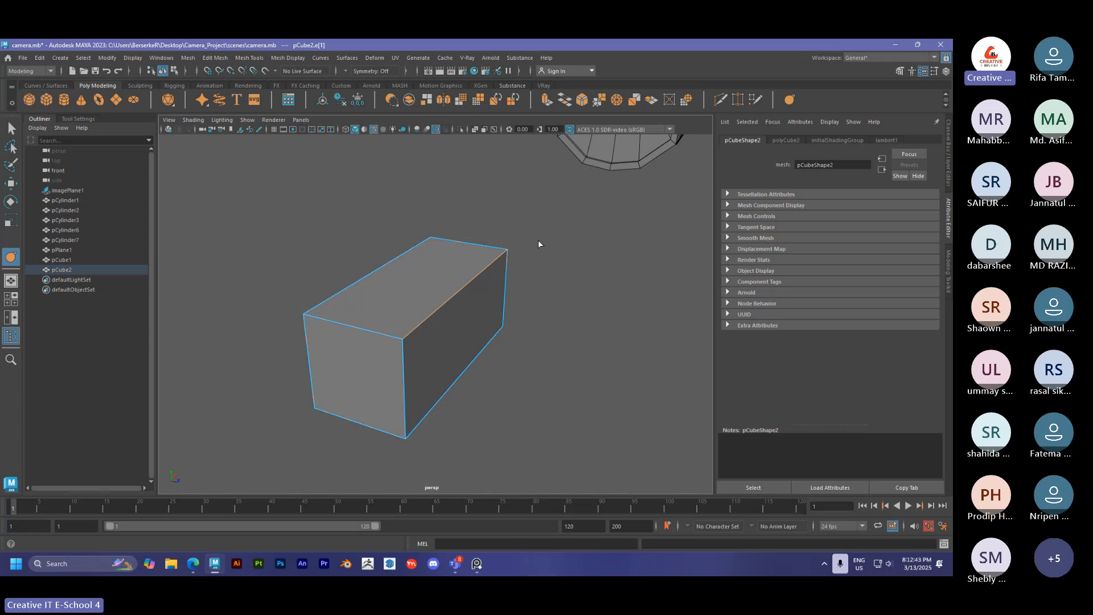
pyautogui.moveTo(538, 239); pyautogui.dragTo(563, 242, button='middle')
pyautogui.click(562, 241)
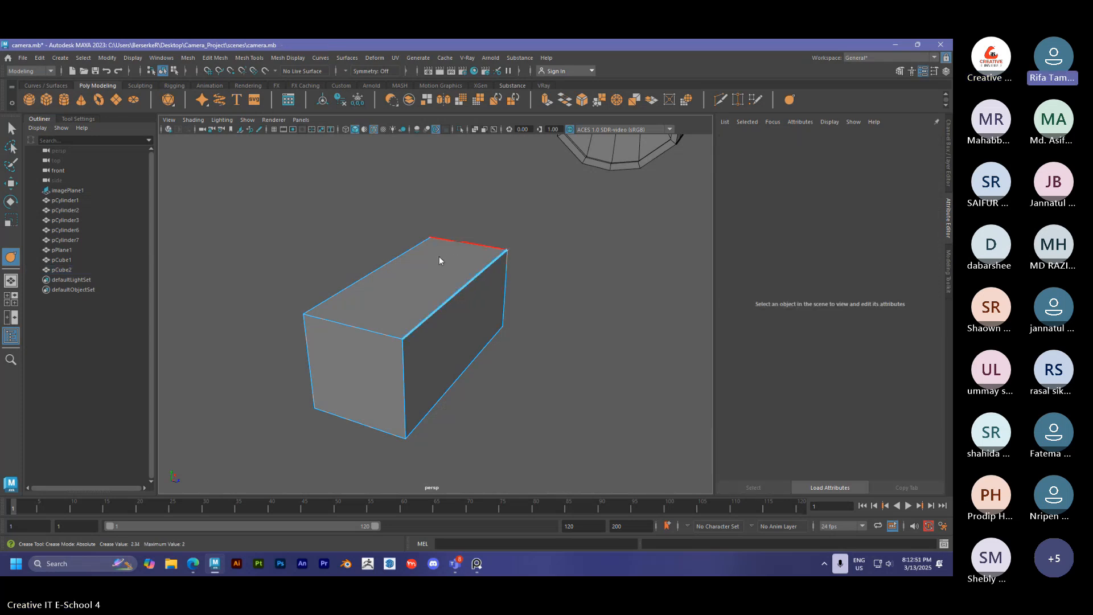
# Return the box to object mode and switch back to the CIT ES 3D 2405 Facebook group in the browser.
pyautogui.moveTo(439, 256); pyautogui.dragTo(512, 206, button='right')
pyautogui.click(512, 206)
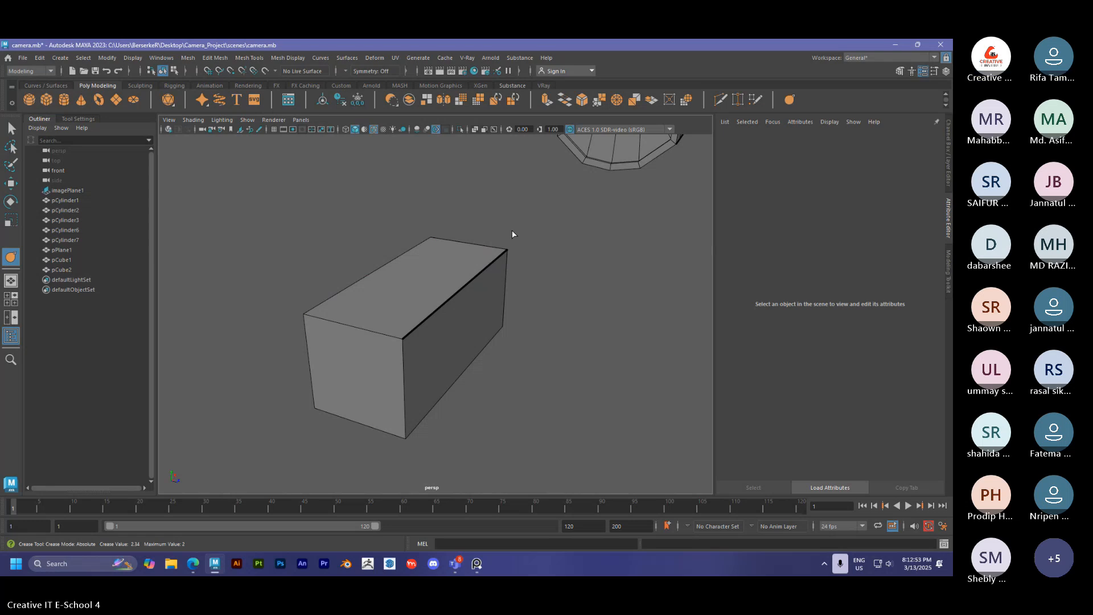
pyautogui.click(894, 44)
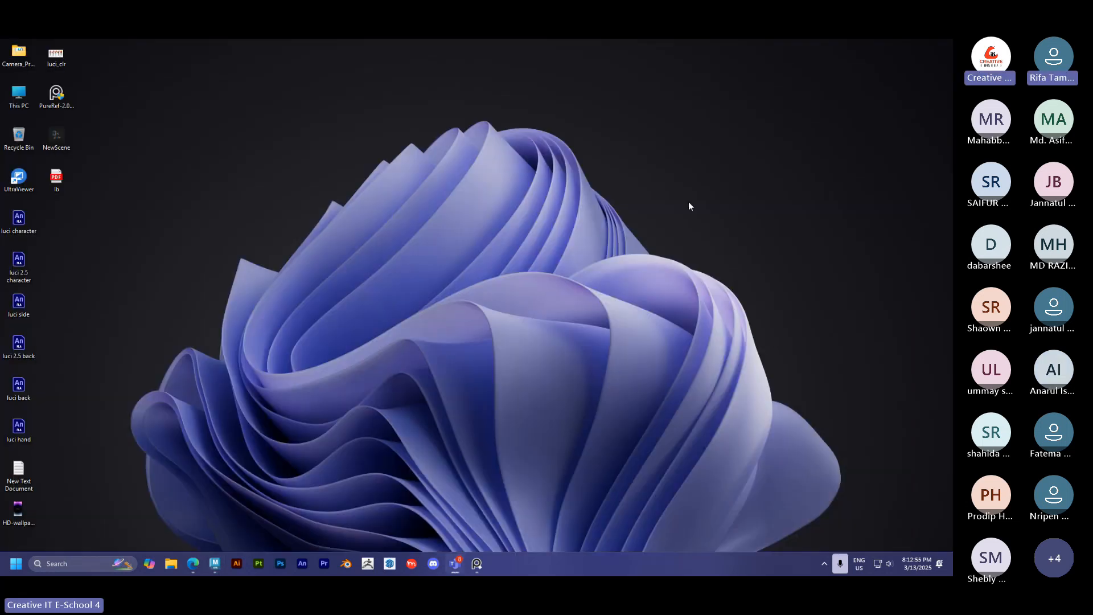
pyautogui.click(194, 564)
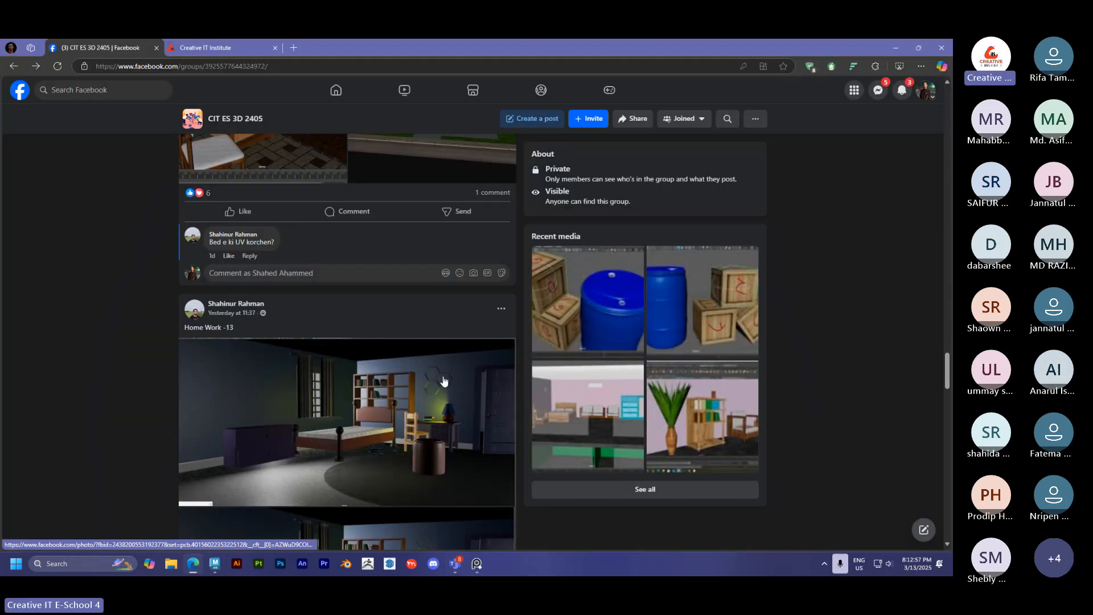